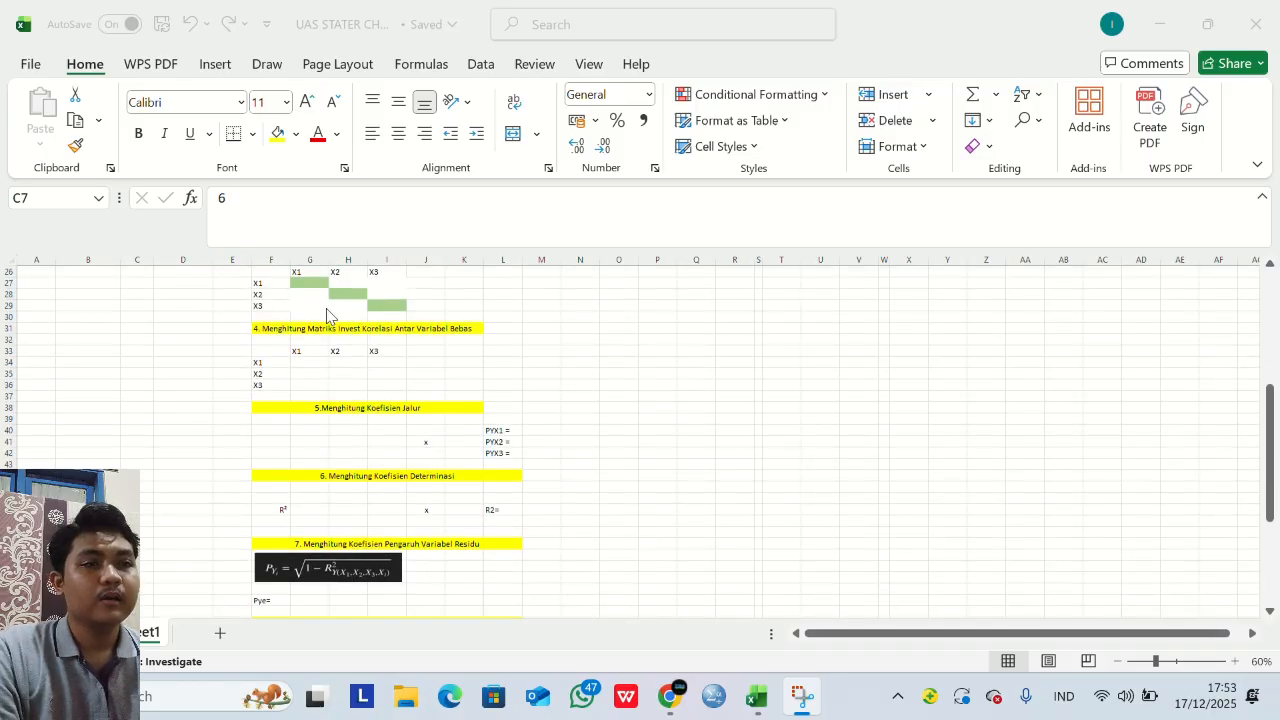
Review the path analysis template's calculation sections, from the path diagram and correlation matrices to the hypothesis test and section 10.
scroll(327, 316, "down", 3)
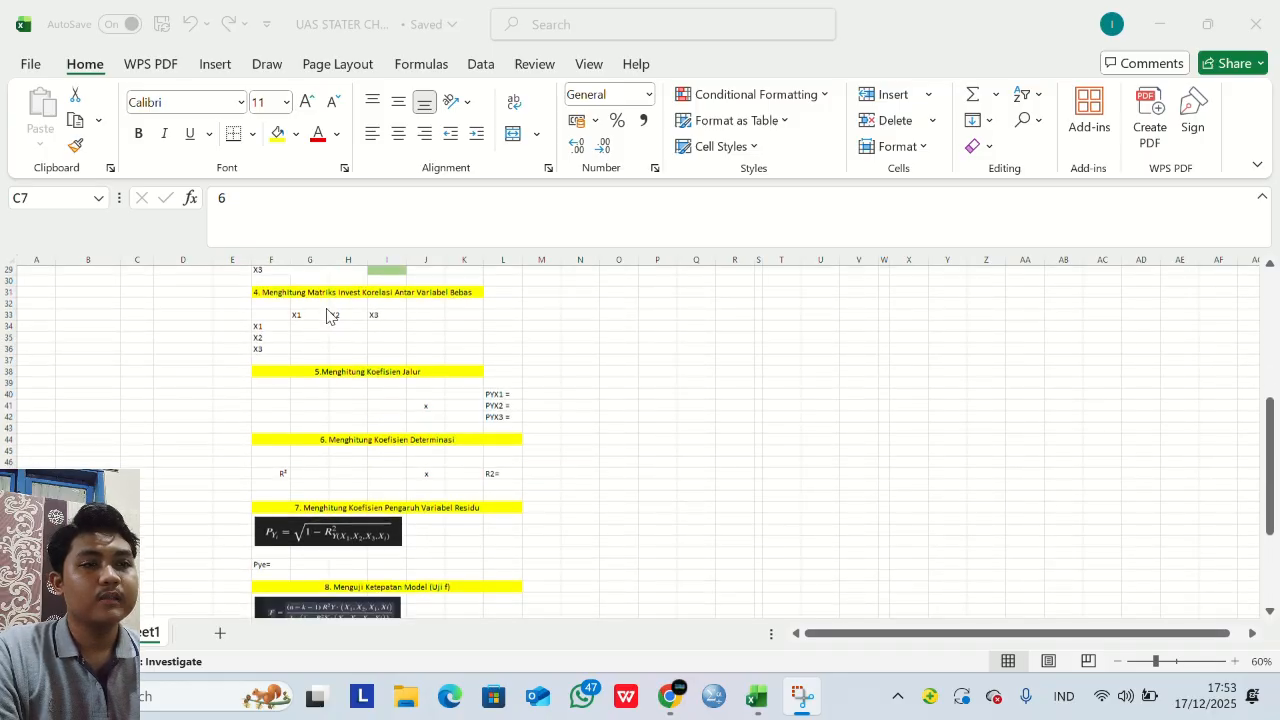
scroll(327, 316, "down", 2)
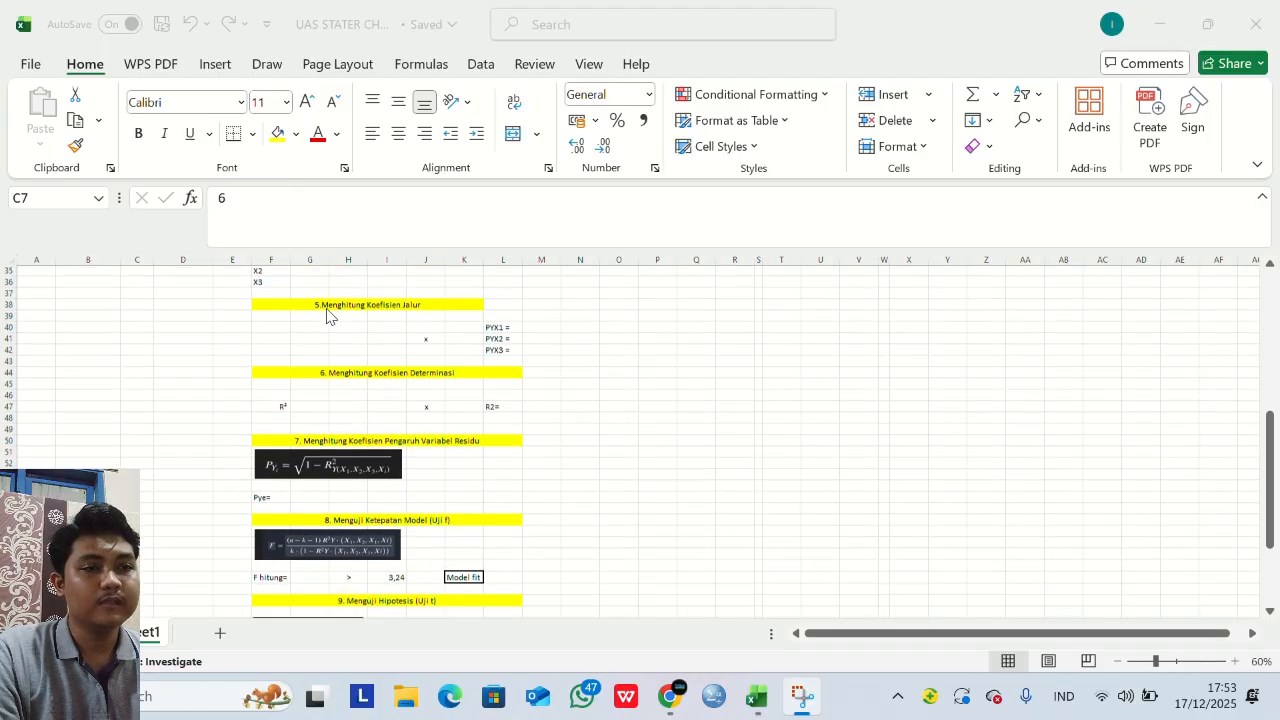
scroll(327, 316, "down", 1)
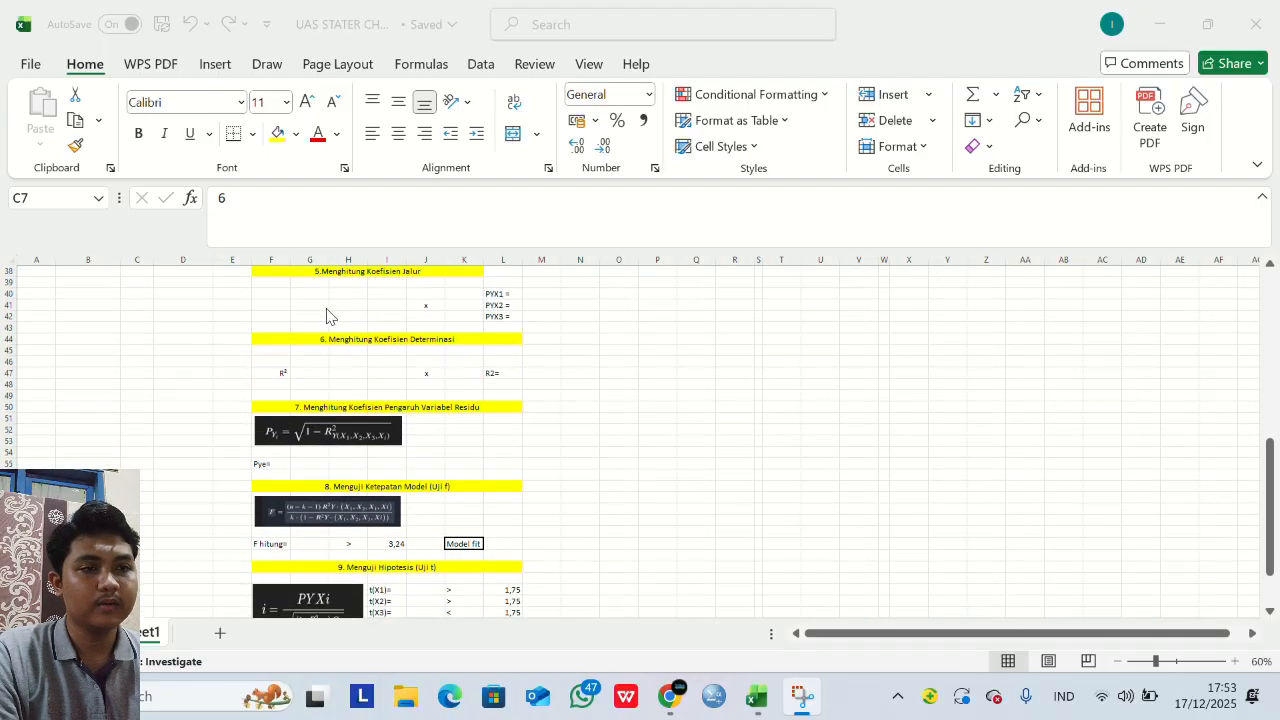
scroll(327, 316, "down", 1)
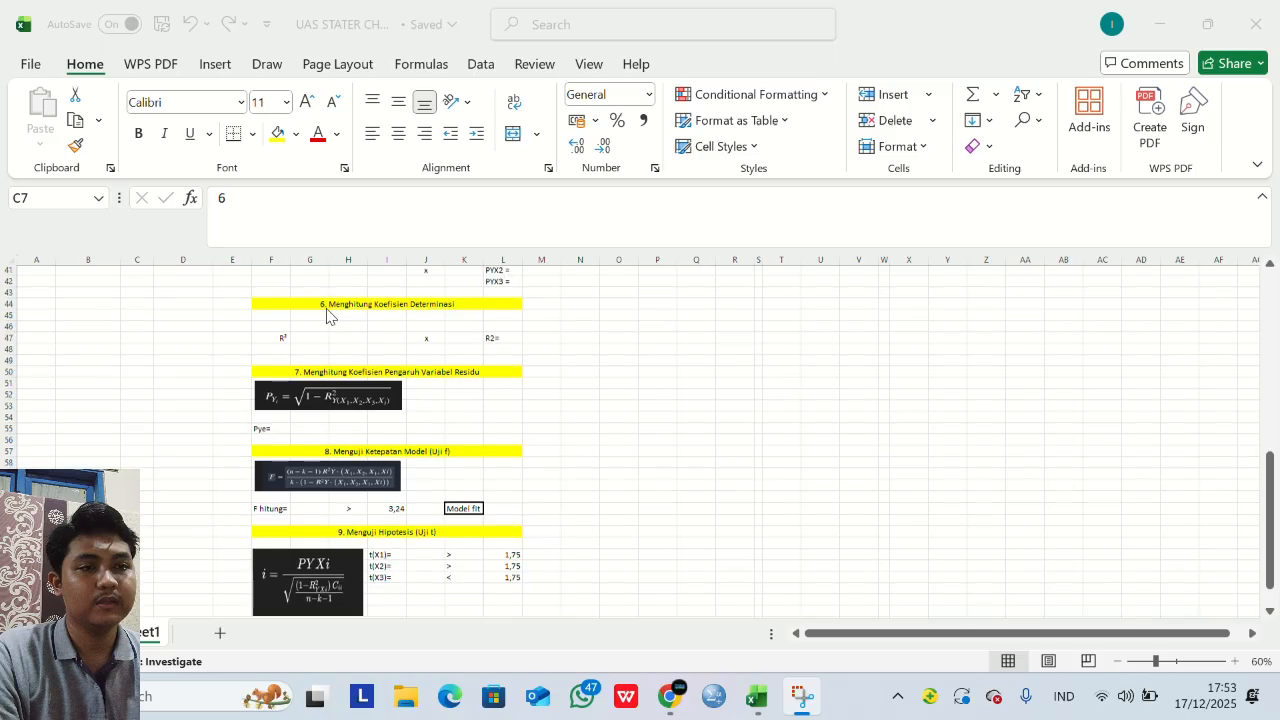
scroll(326, 316, "down", 2)
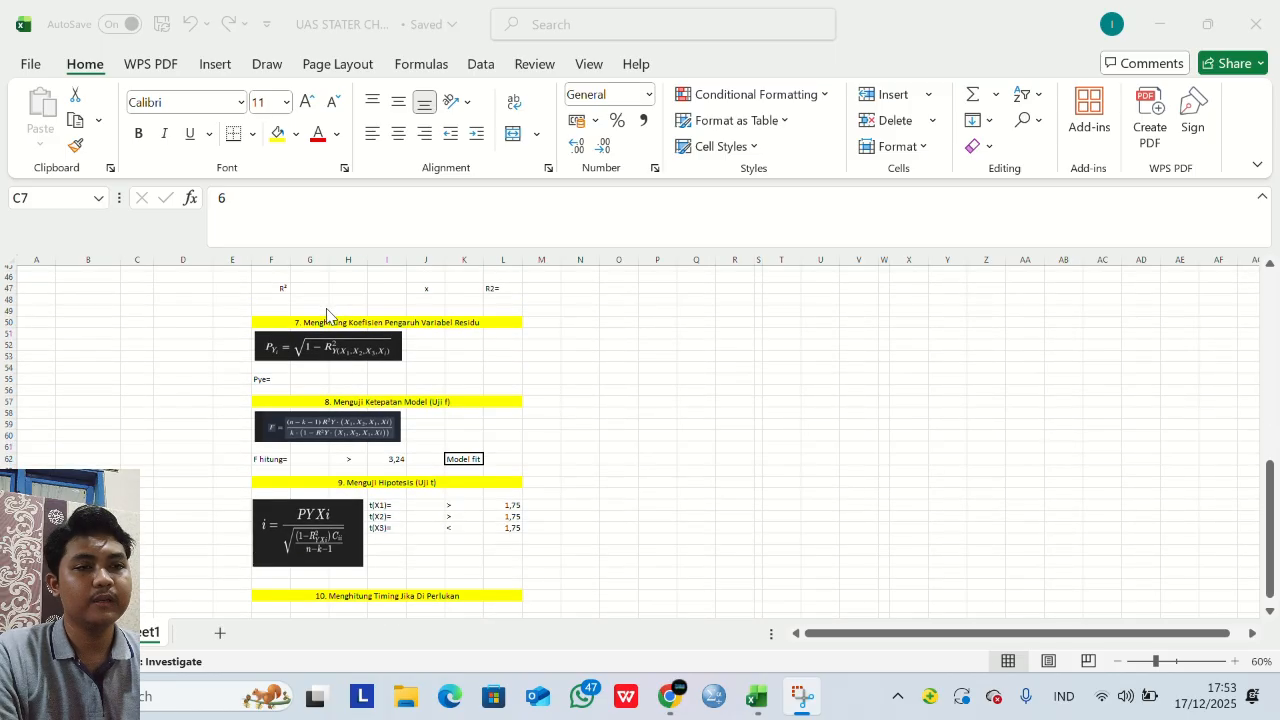
scroll(327, 316, "down", 1)
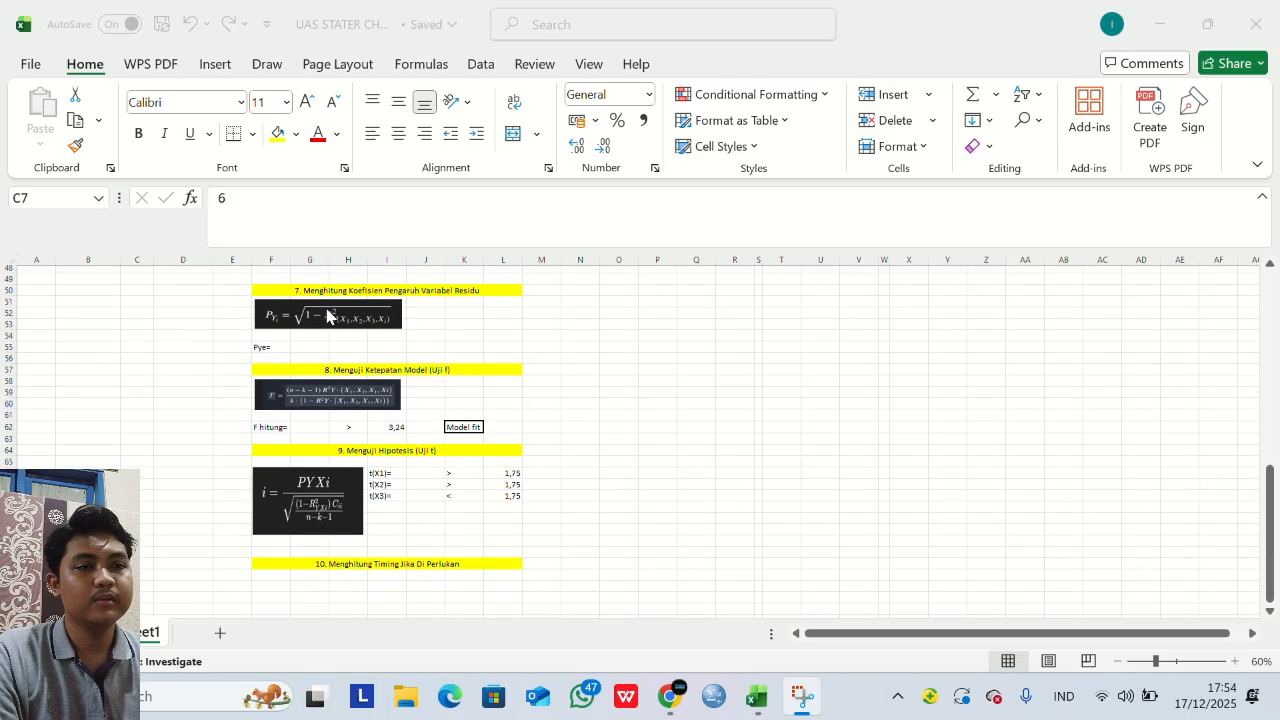
scroll(327, 316, "down", 2)
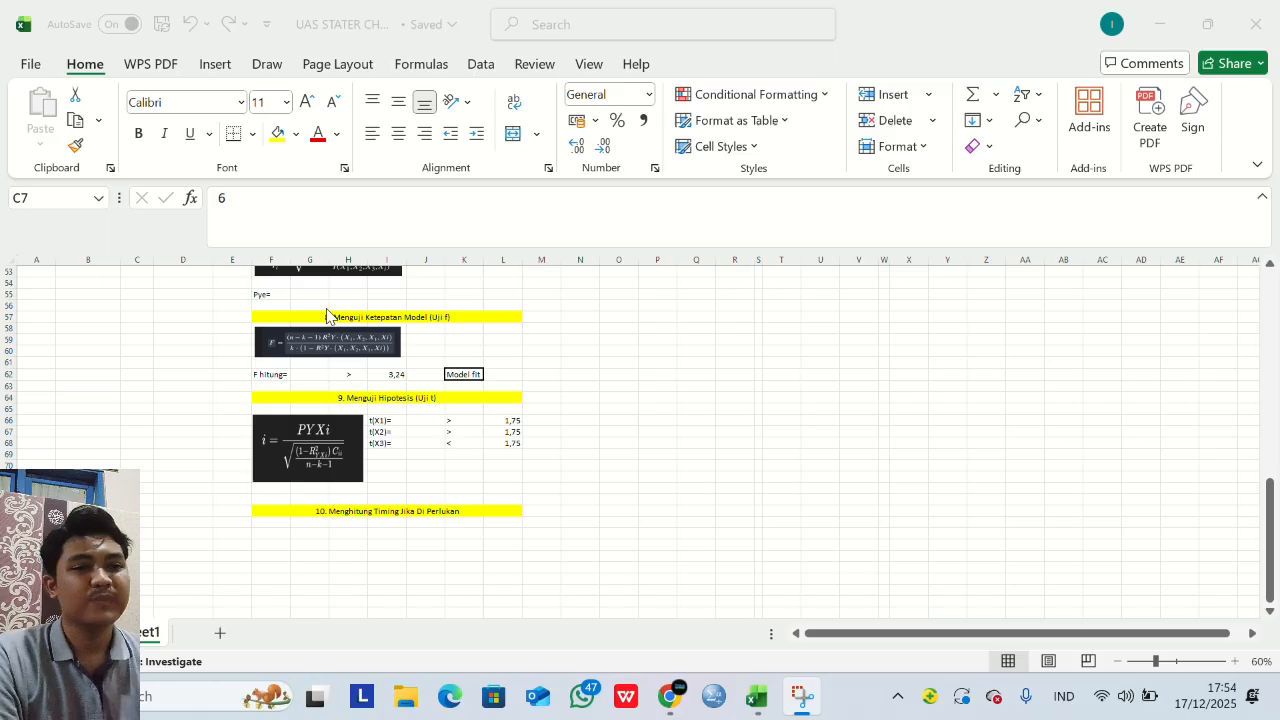
scroll(327, 316, "up", 17)
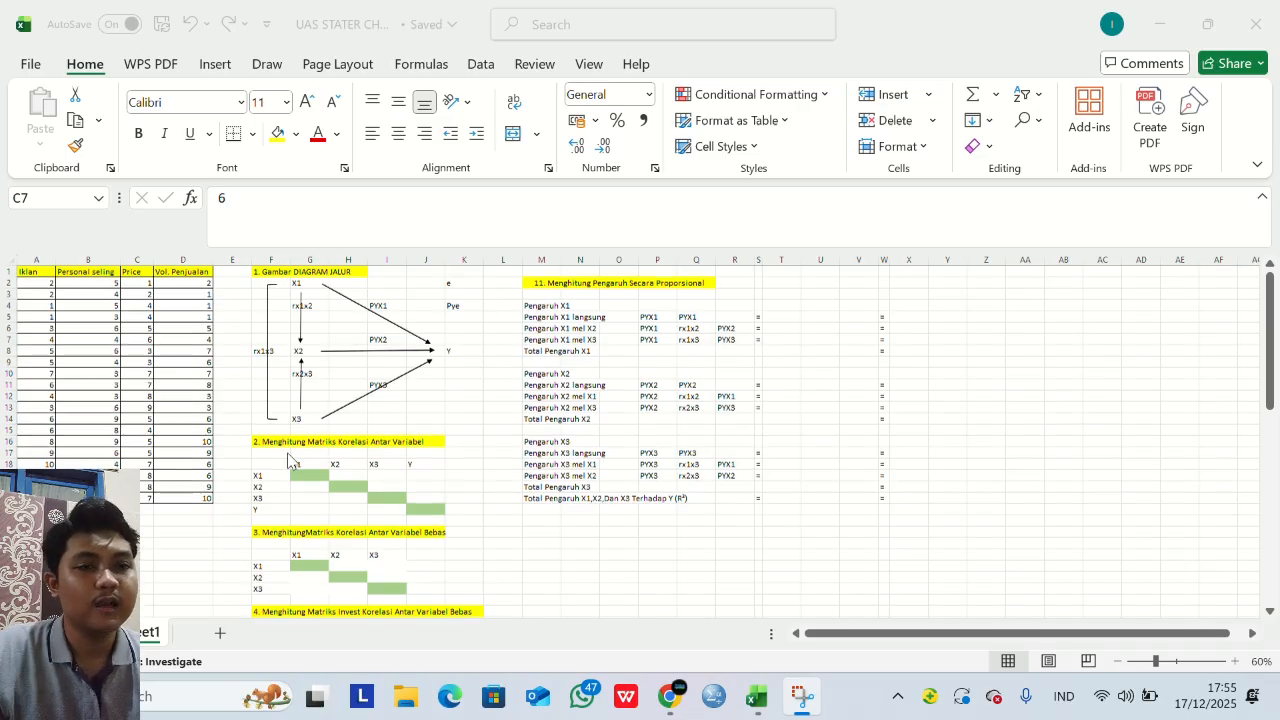
scroll(288, 460, "down", 4)
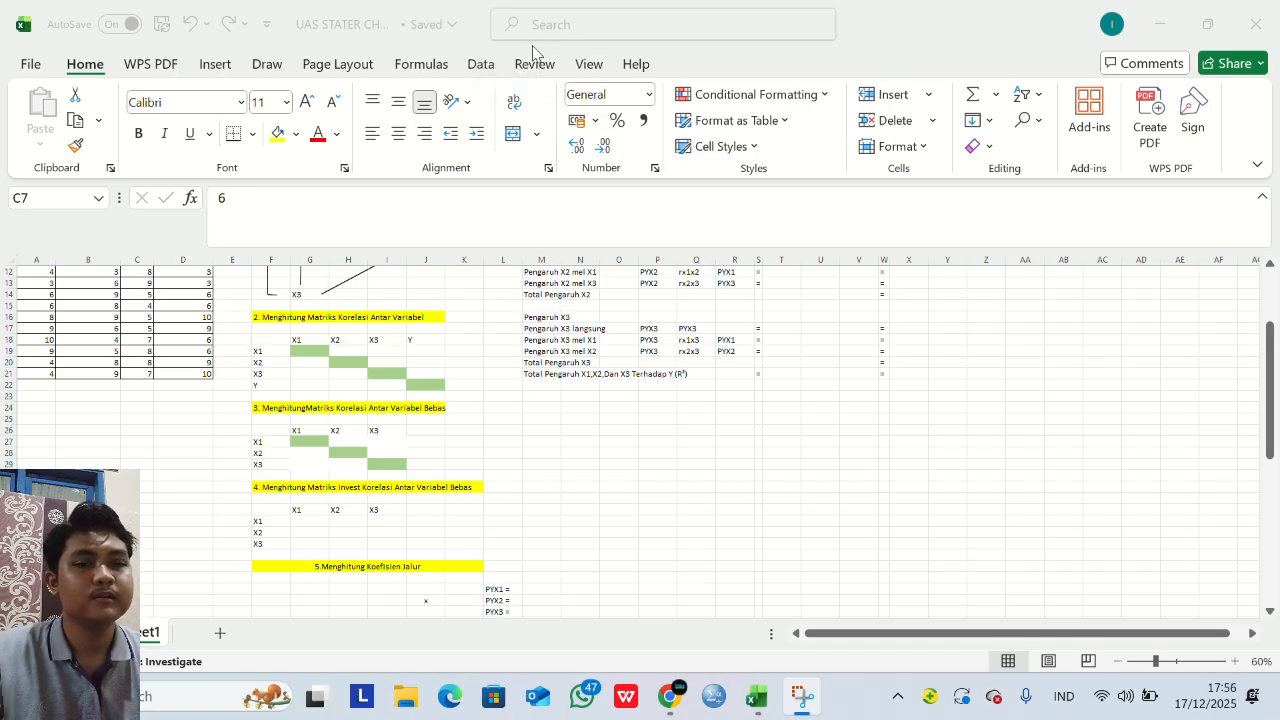
scroll(336, 362, "up", 1)
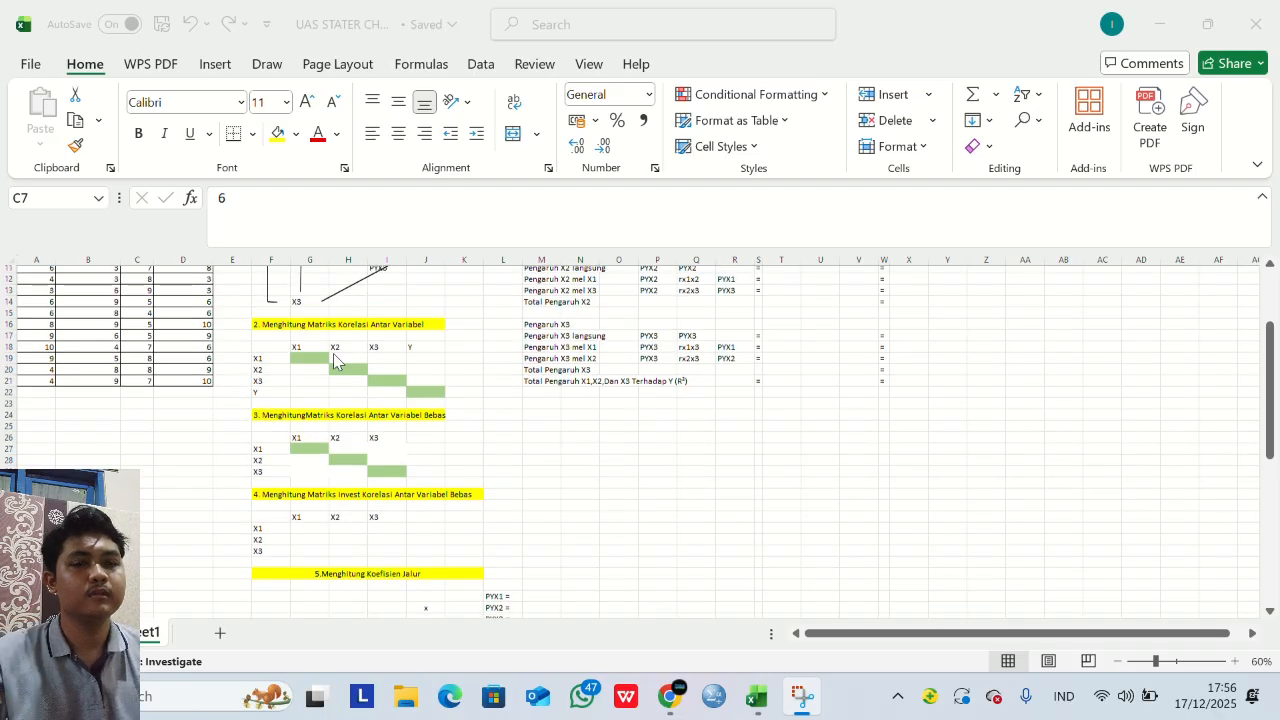
scroll(336, 362, "up", 4)
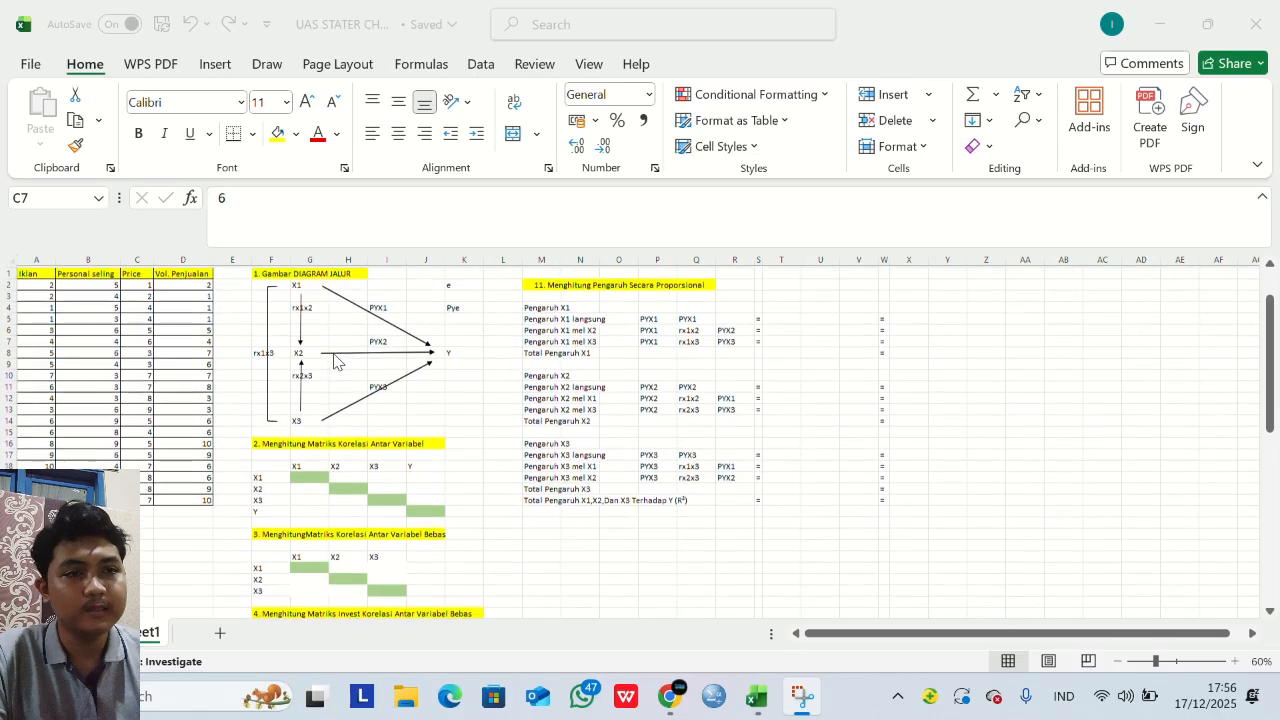
Calculate the X1–X2 correlation in cell G20 with CORREL, using the ranges A2:A21 and B2:B21.
left_click(304, 490)
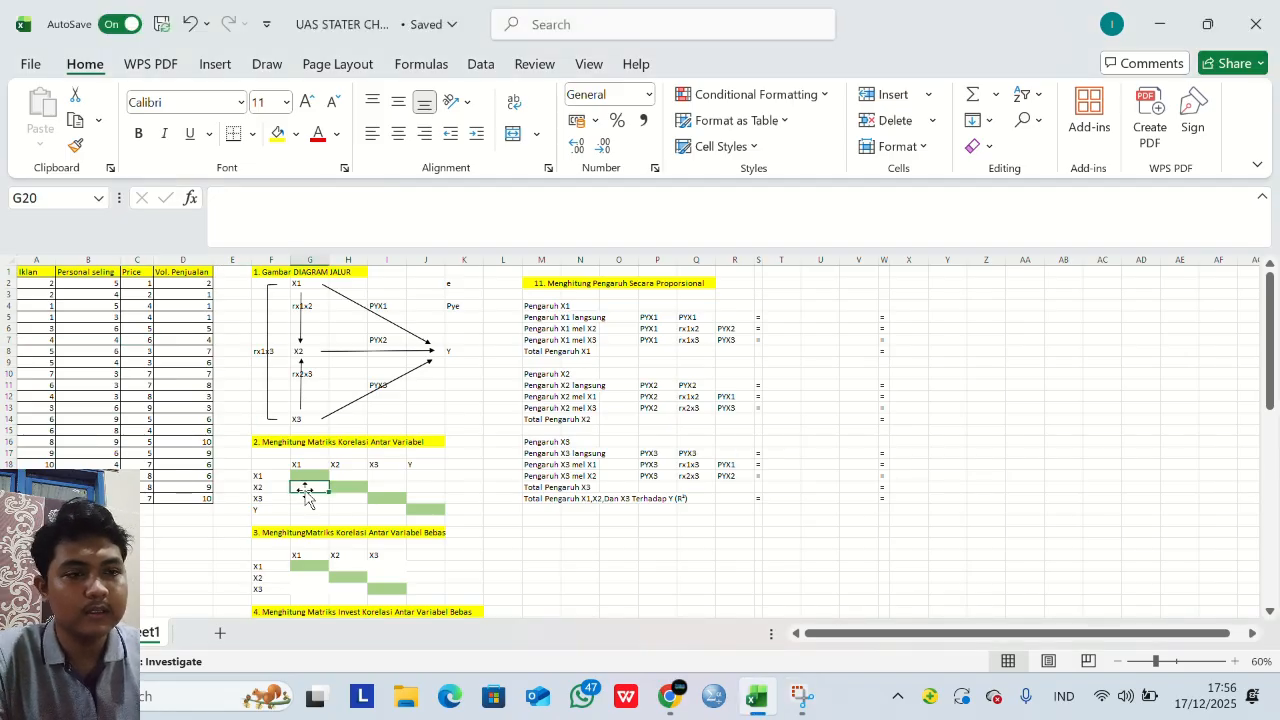
type("=corr")
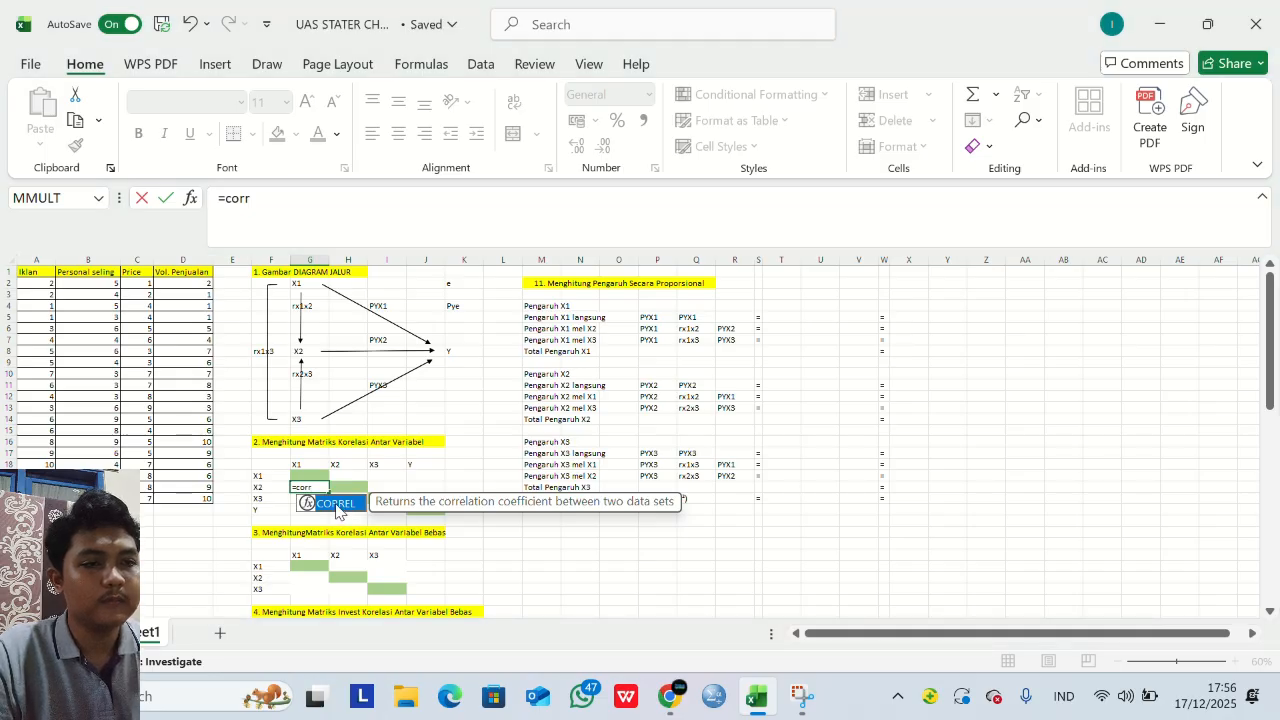
double_click(336, 503)
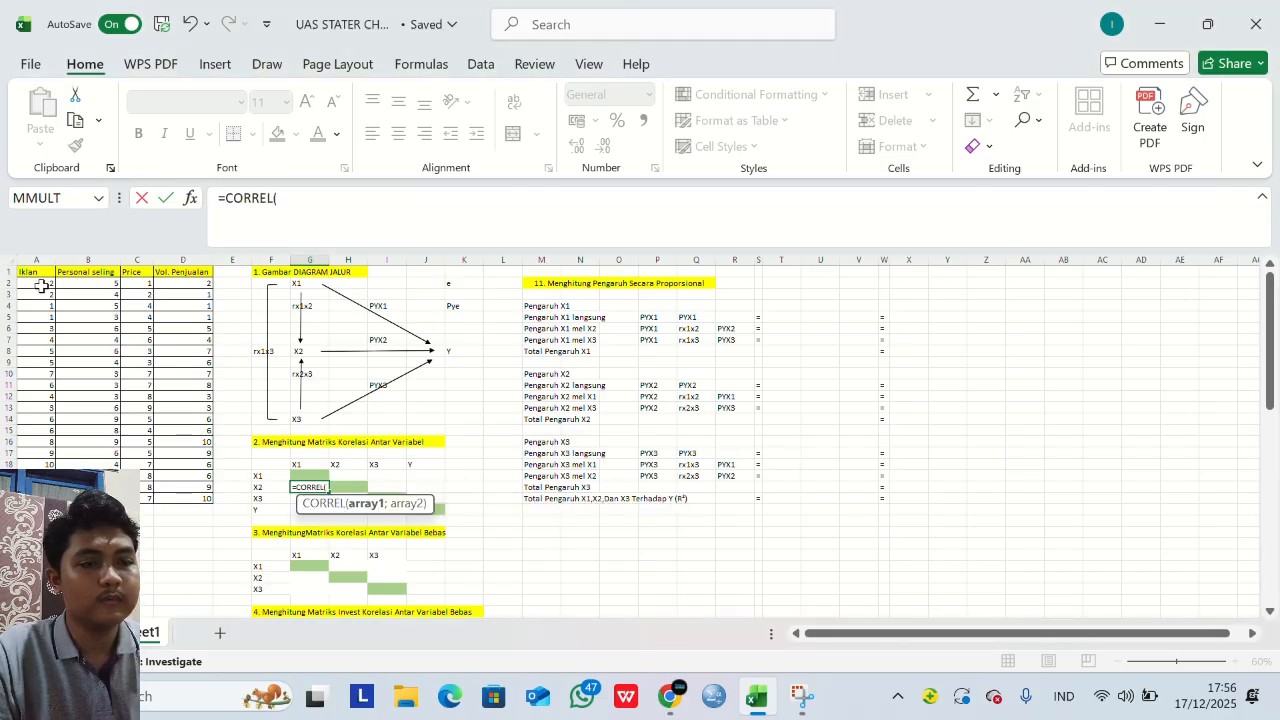
left_click_drag(42, 284, 47, 498)
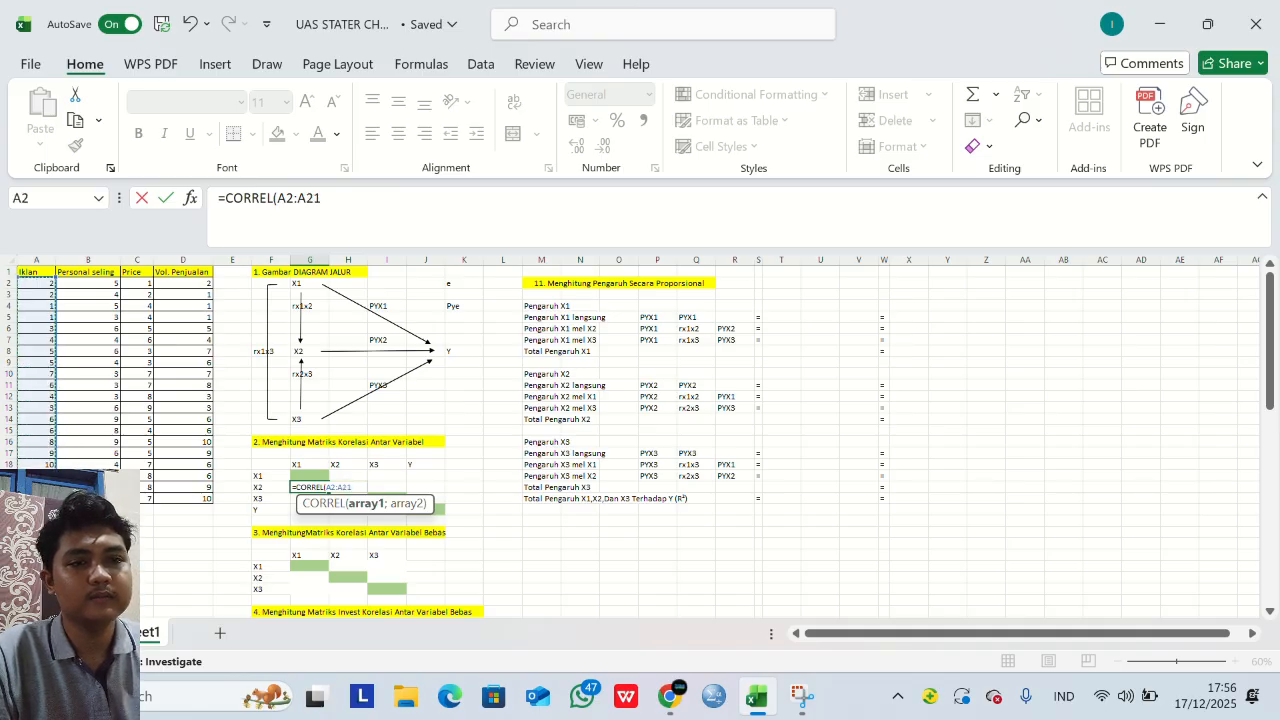
type(";")
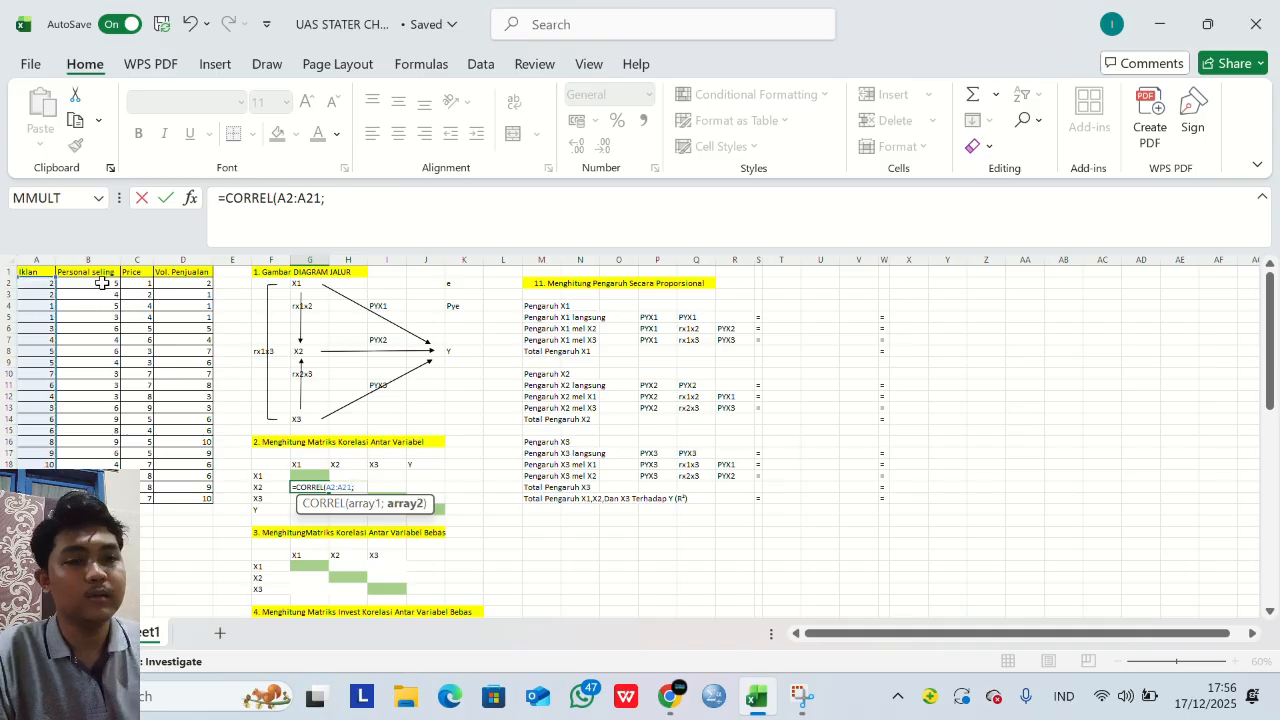
left_click_drag(102, 283, 110, 498)
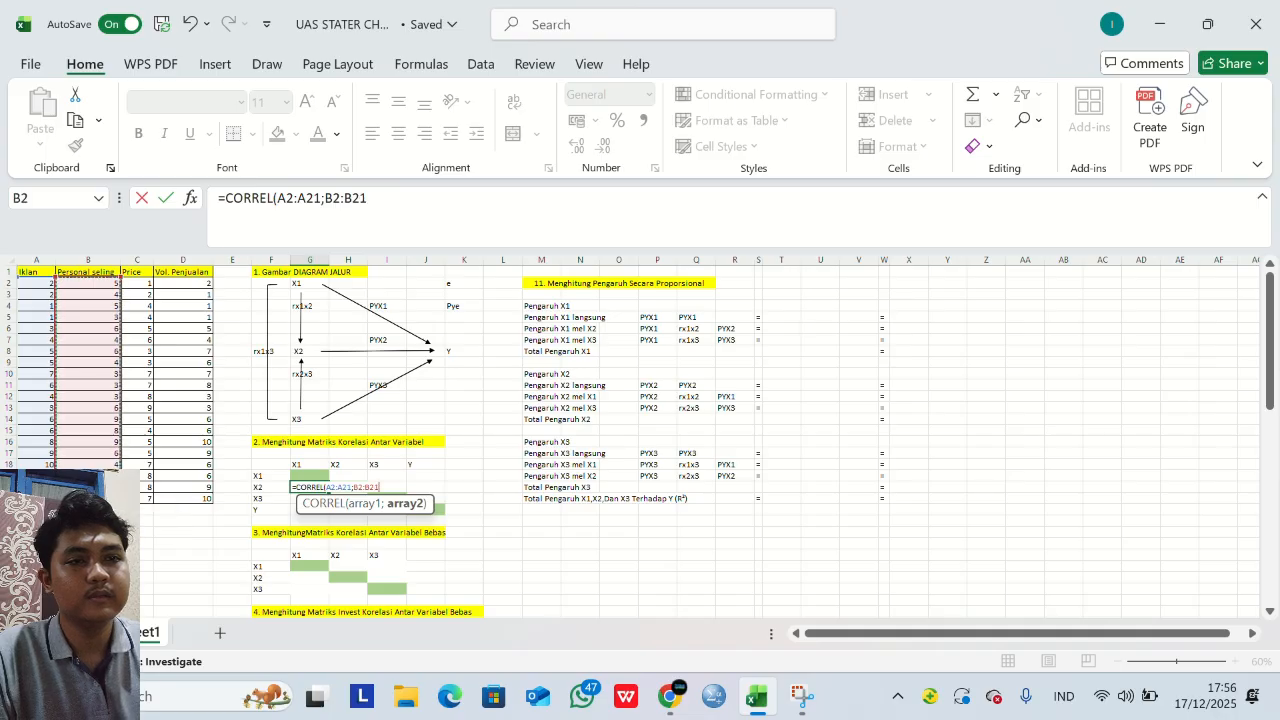
key("Return")
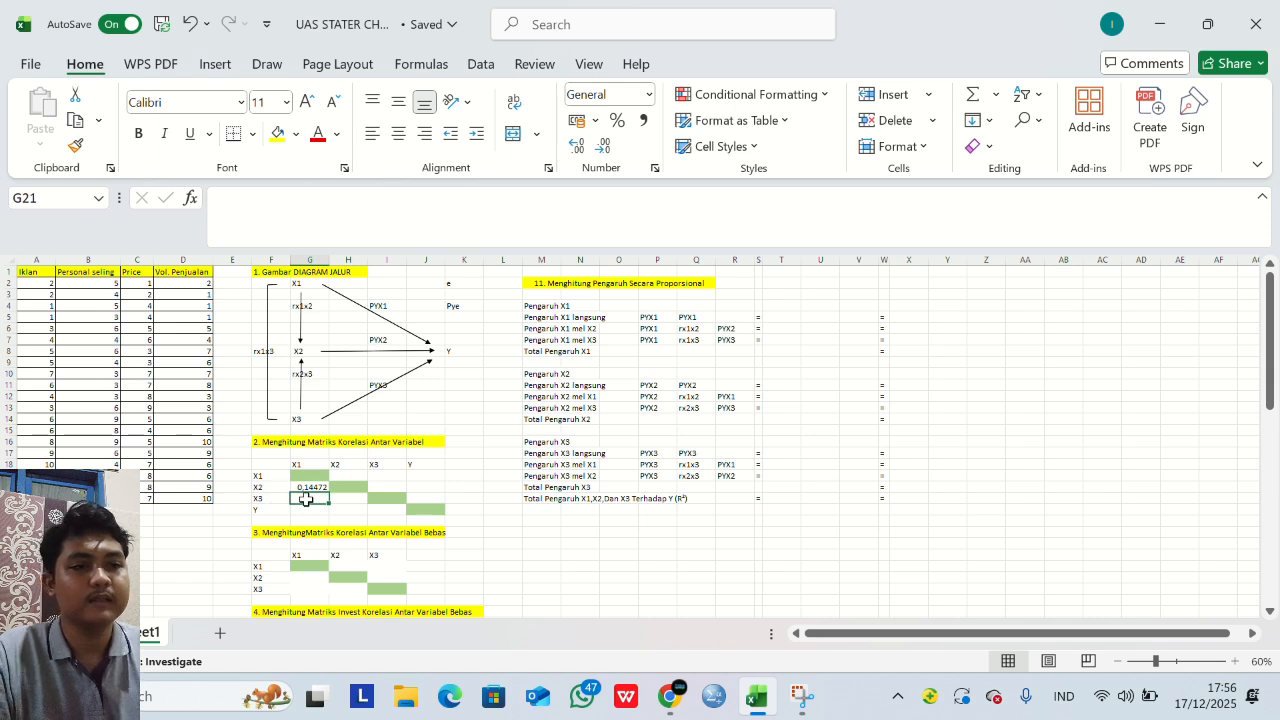
type("=corre")
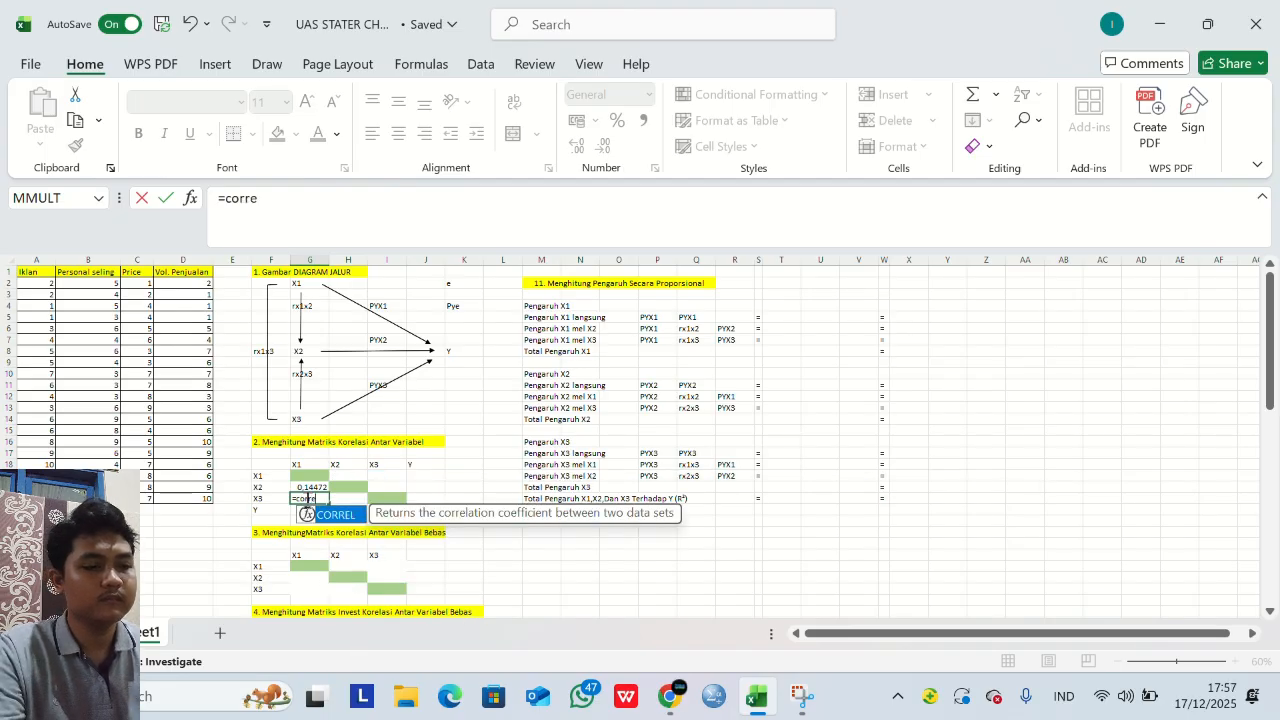
type("l")
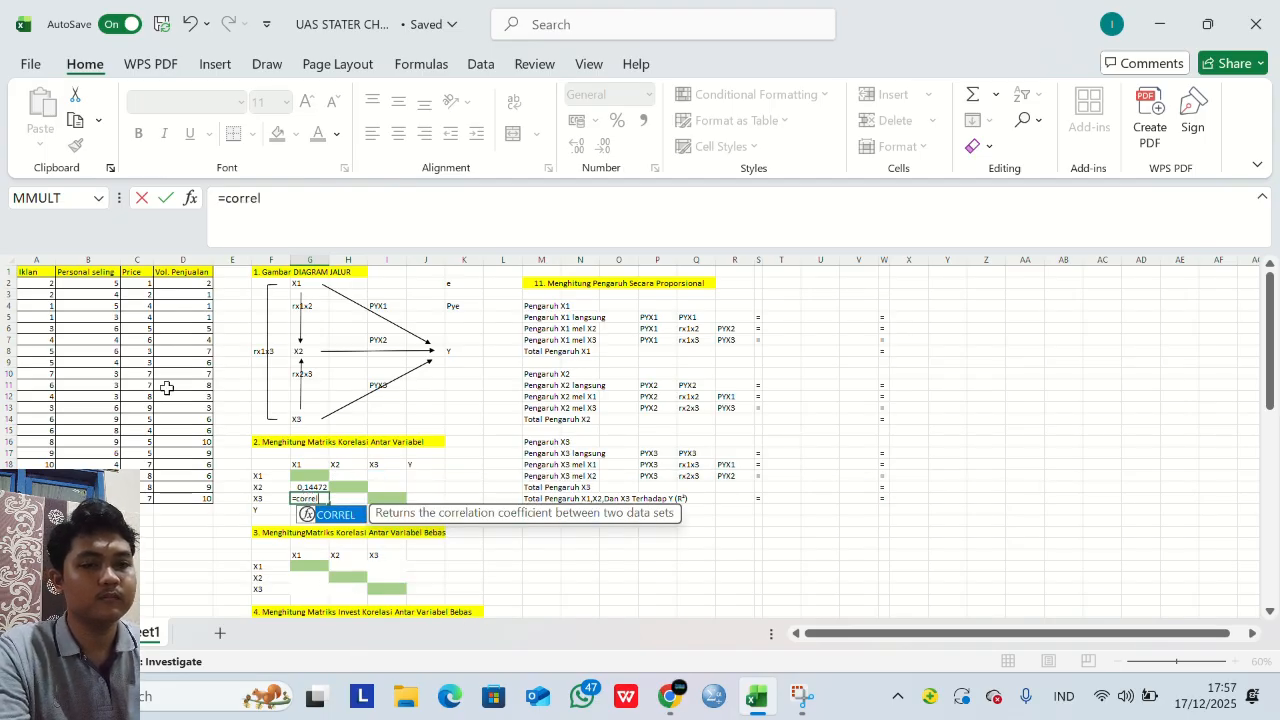
left_click(41, 285)
left_click_drag(41, 285, 51, 422)
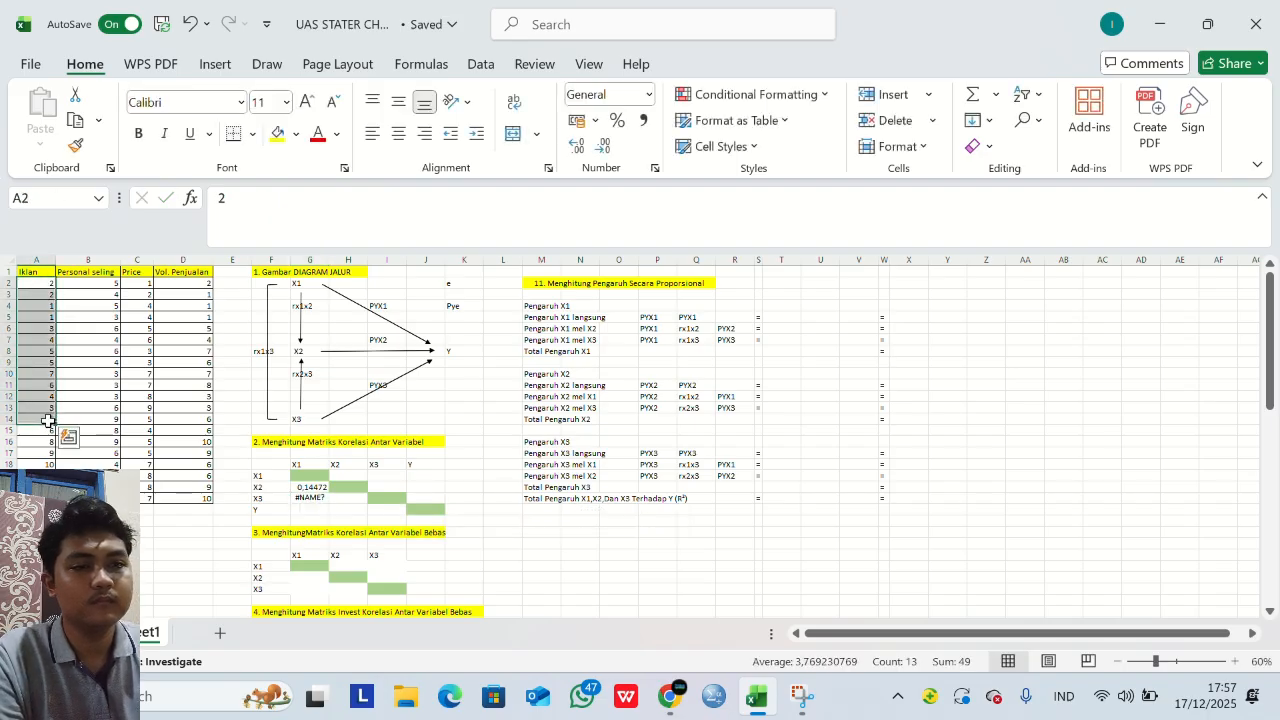
Correct the formula in cell G21 to calculate the X1–X3 correlation with CORREL over A2:A21 and C2:C21.
left_click(316, 497)
double_click(316, 497)
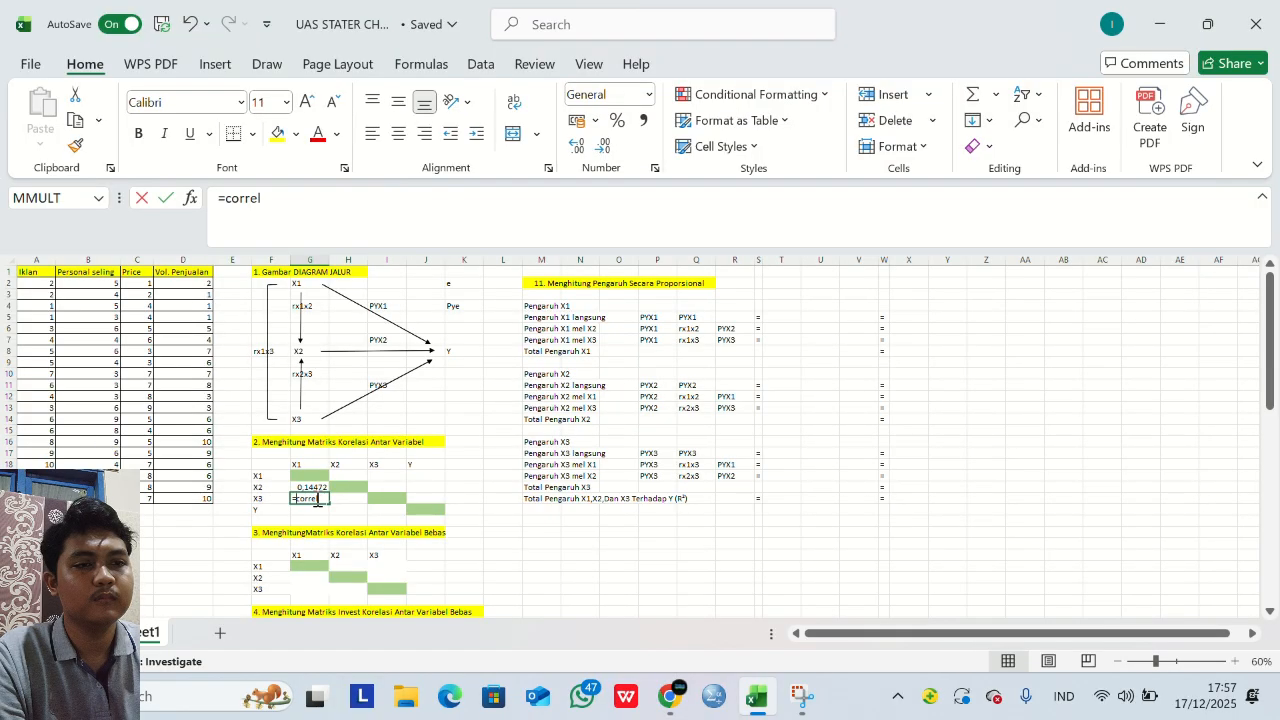
key("BackSpace")
key("BackSpace")
key("BackSpace")
key("BackSpace")
type("r")
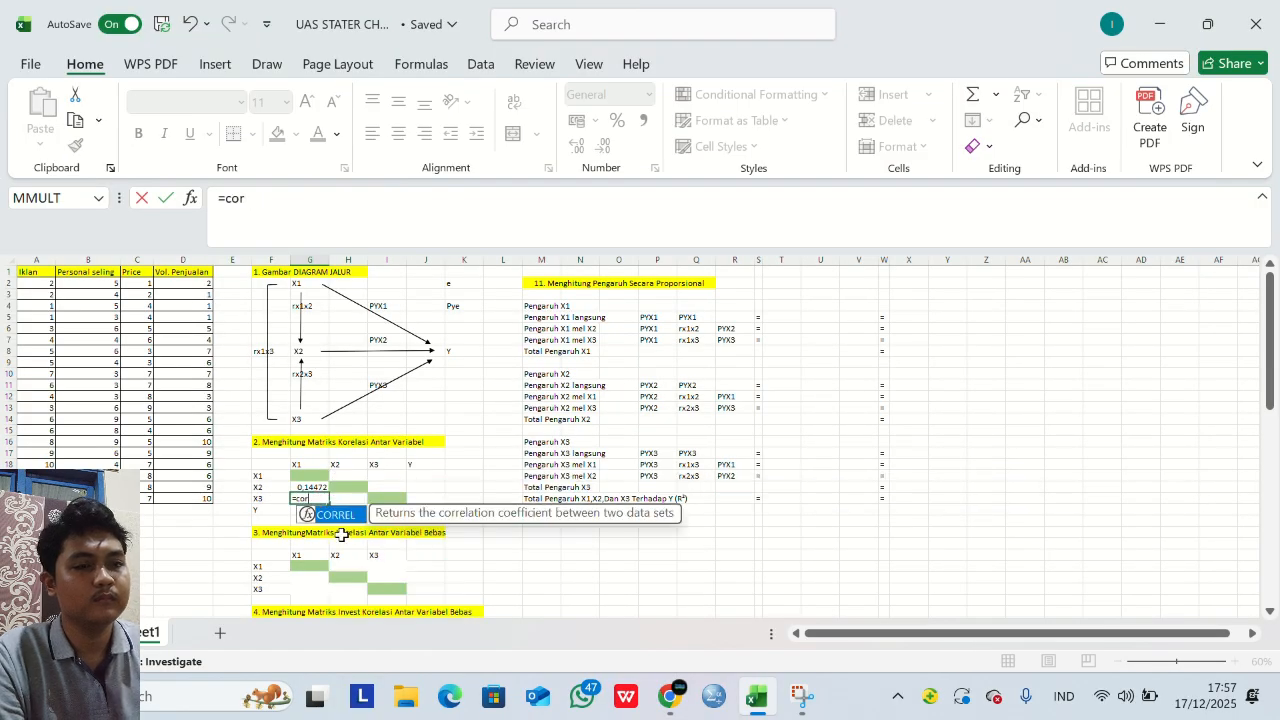
double_click(337, 516)
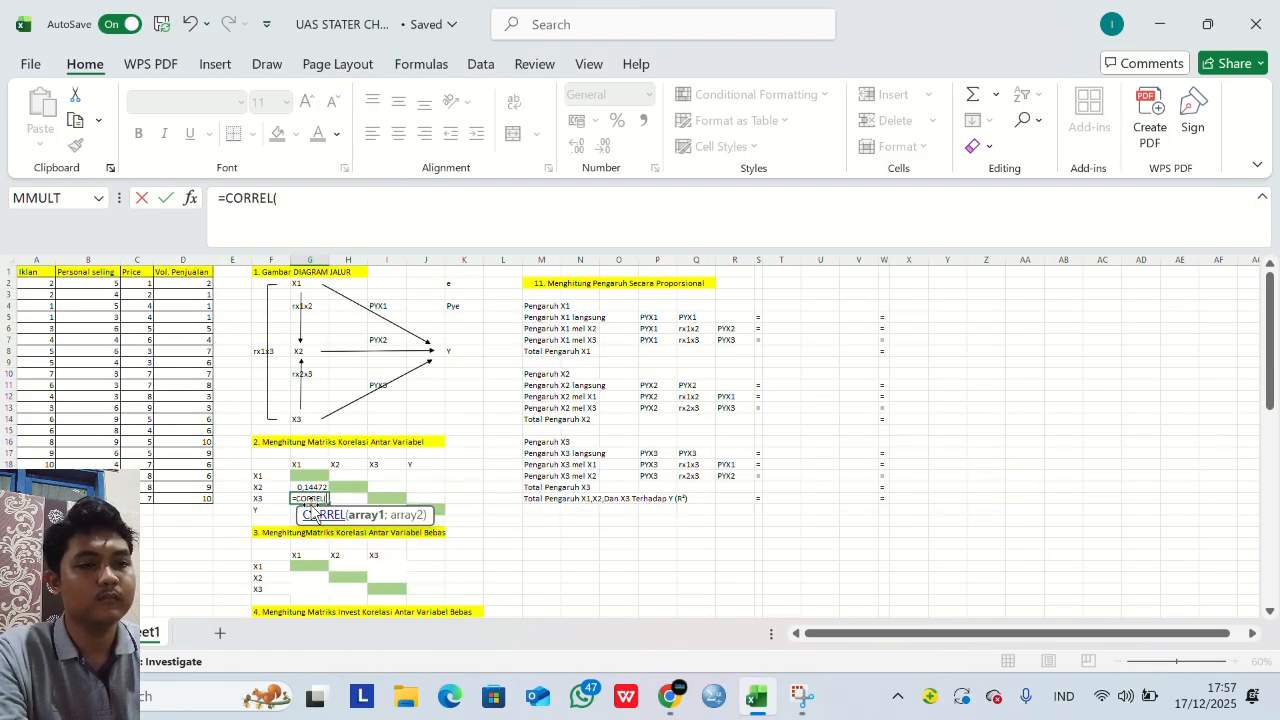
left_click_drag(35, 283, 38, 498)
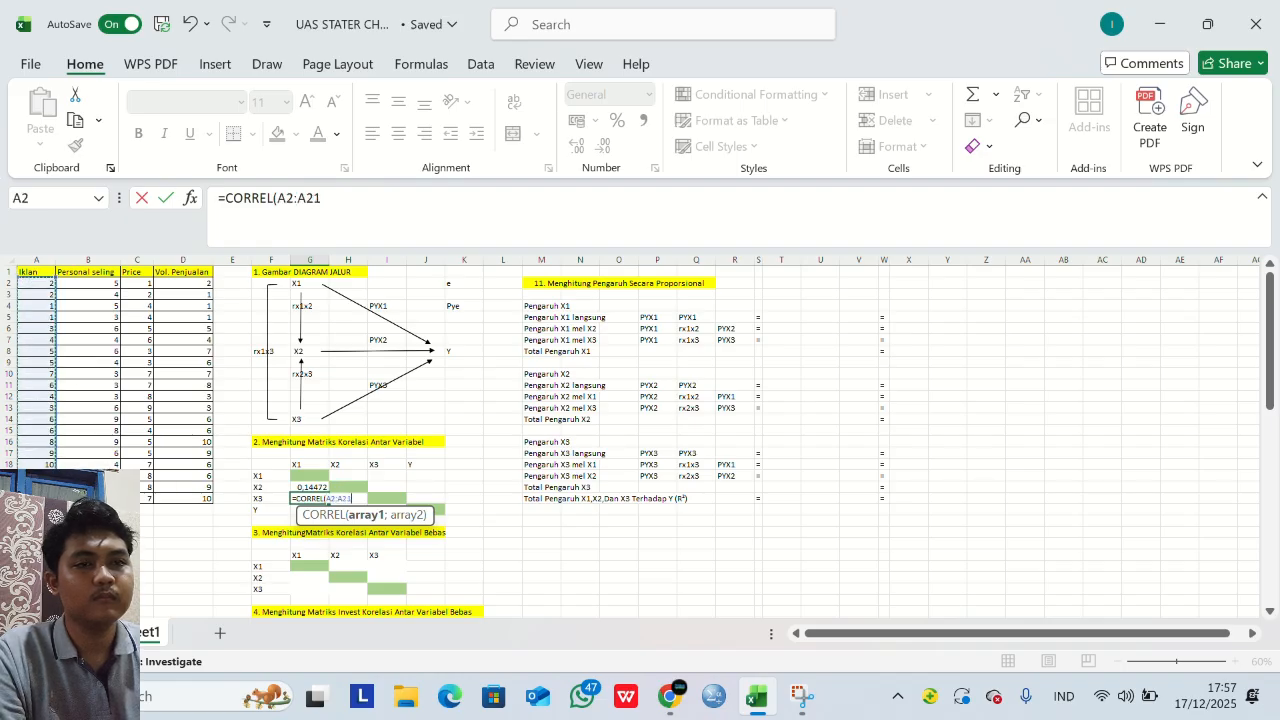
type(";")
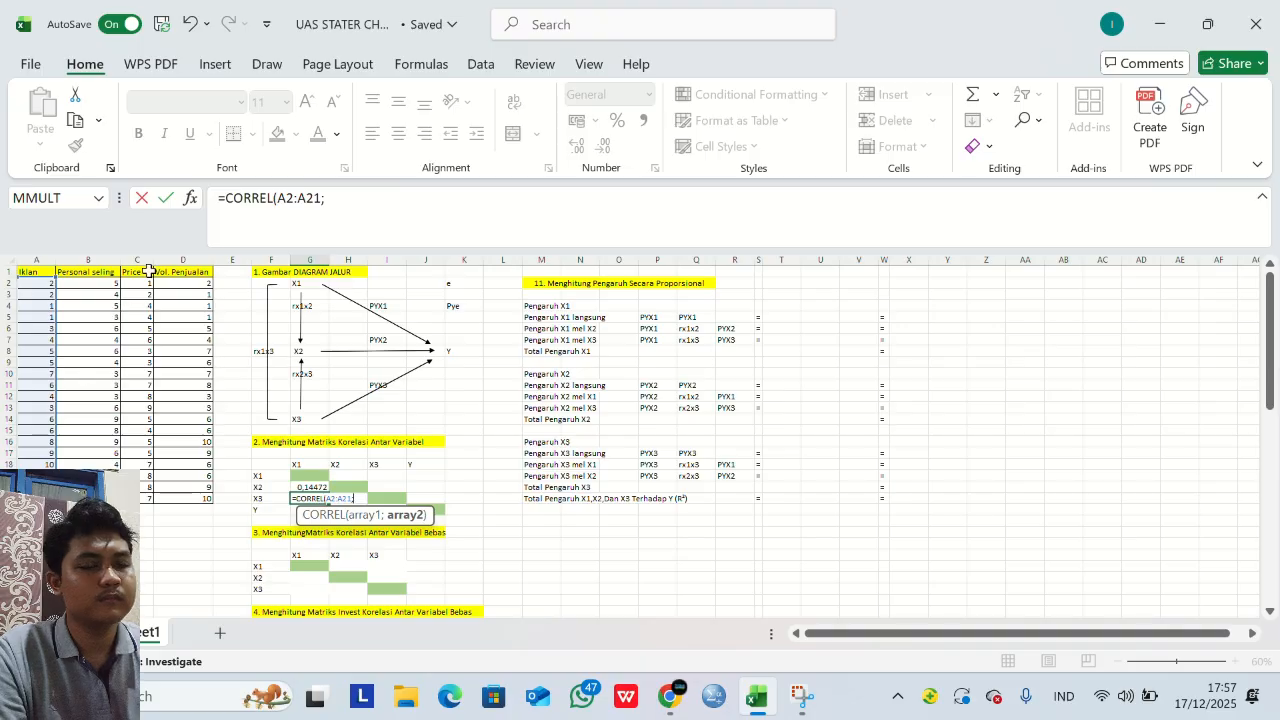
left_click_drag(146, 283, 147, 497)
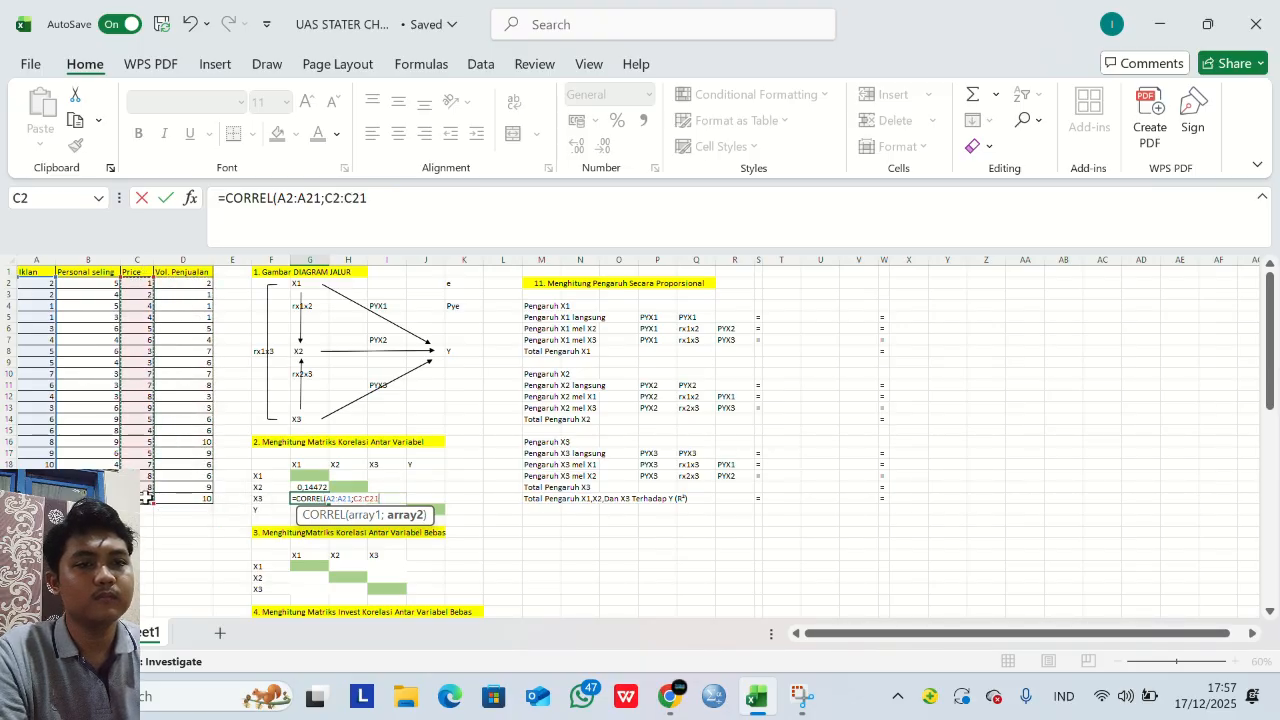
key("Return")
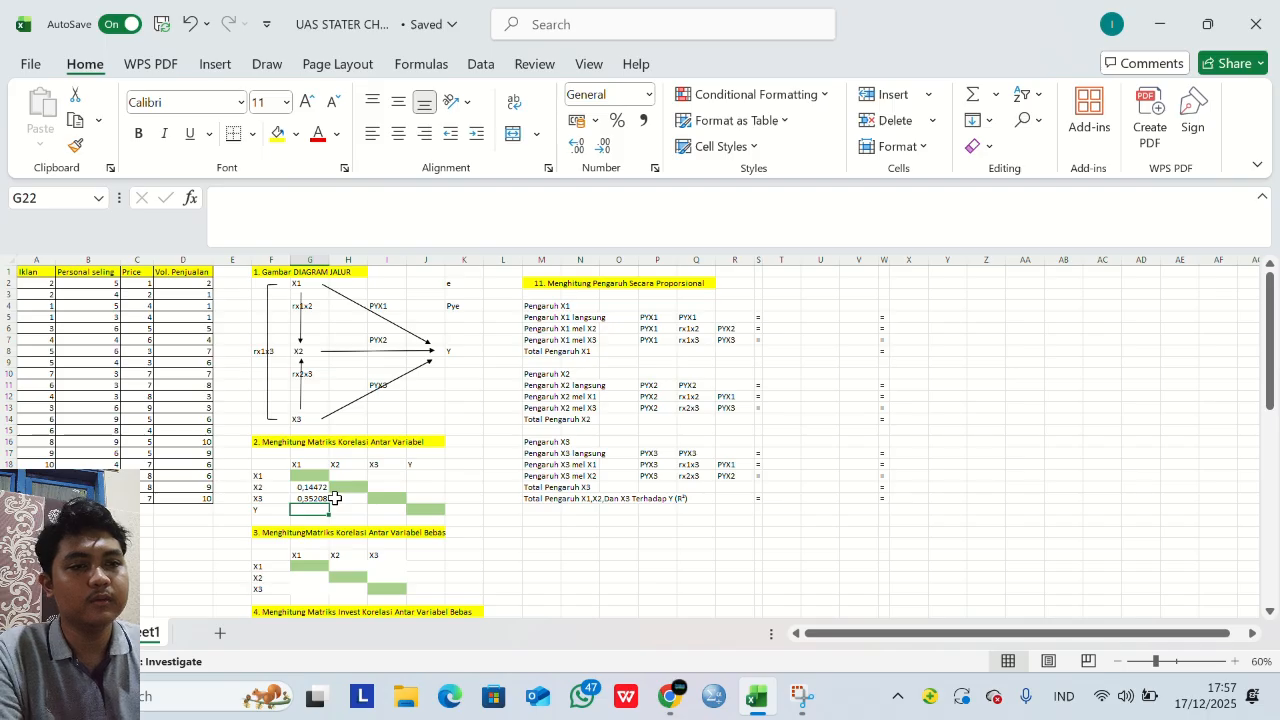
Calculate the X1–Y correlation in cell G22 with CORREL, using the ranges A2:A21 and D2:D21.
type("=")
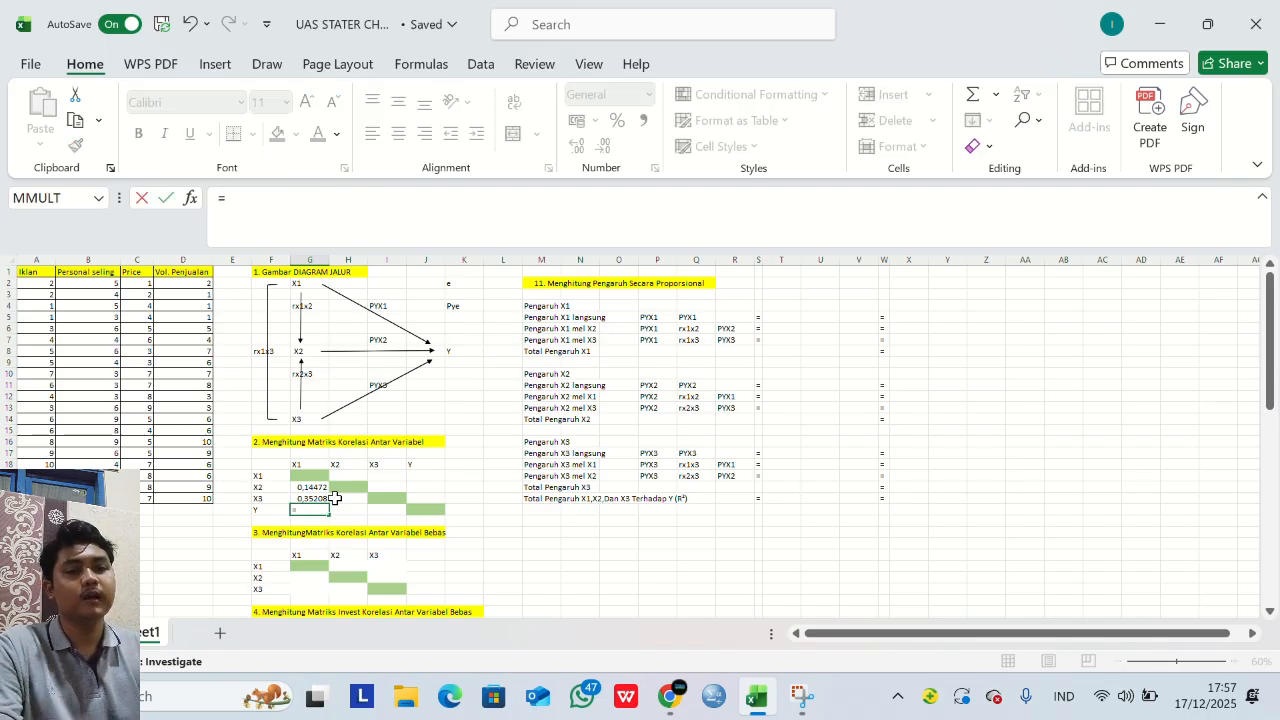
type("cor")
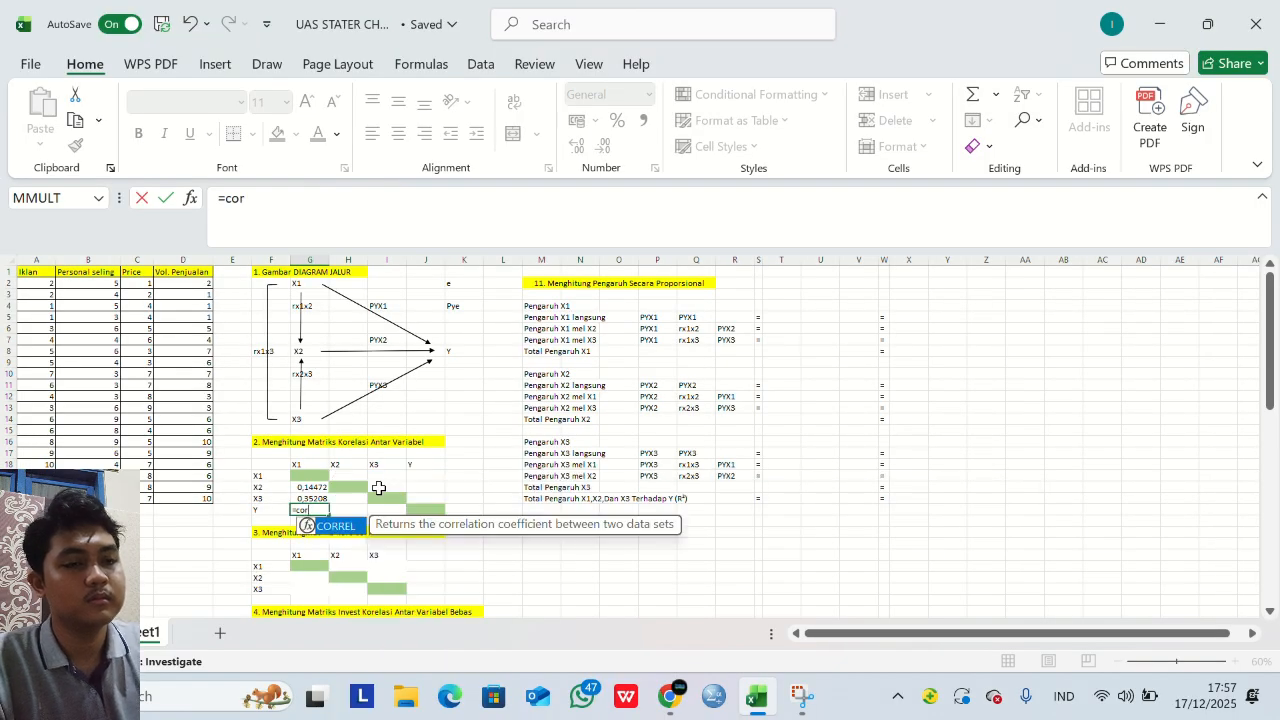
double_click(344, 533)
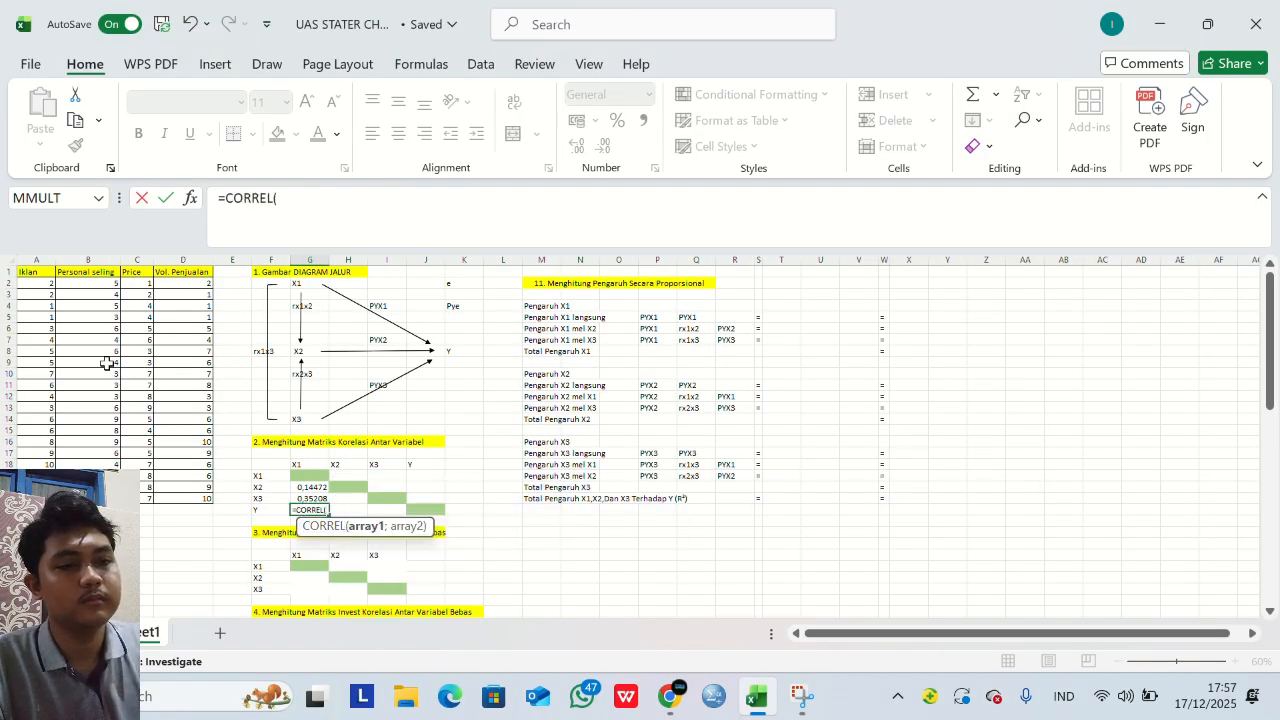
left_click_drag(42, 286, 40, 498)
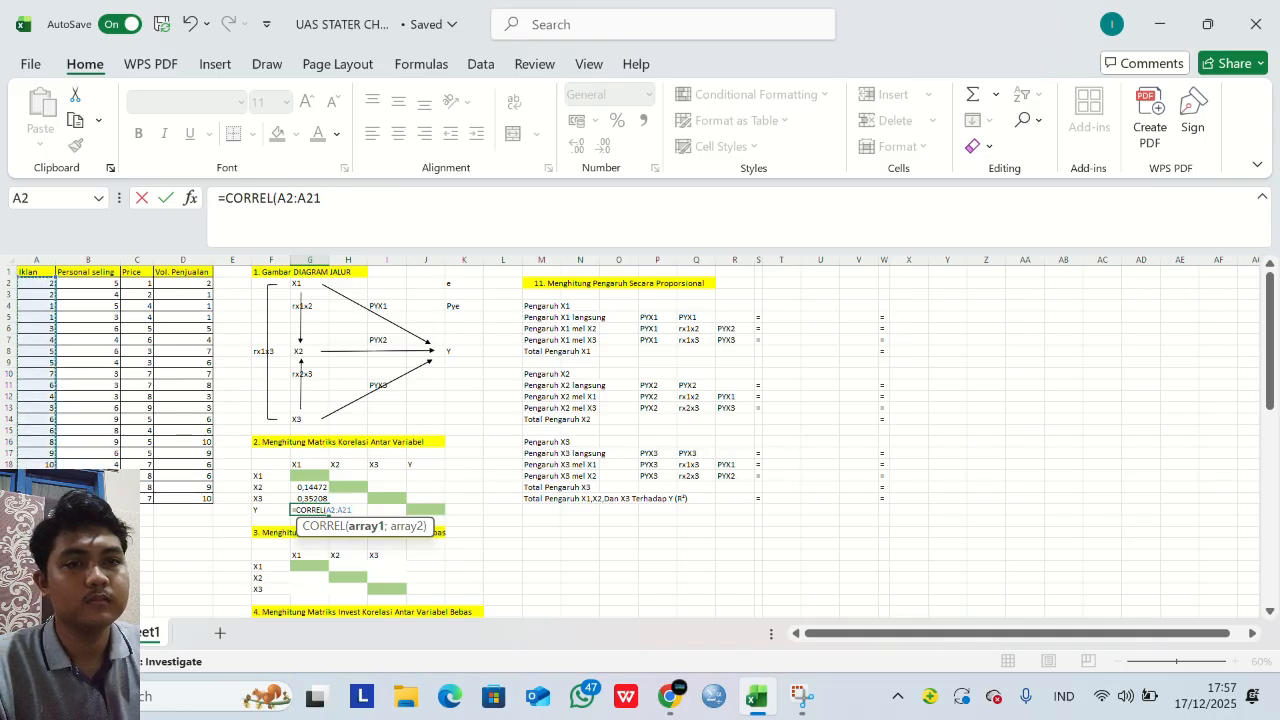
type(";")
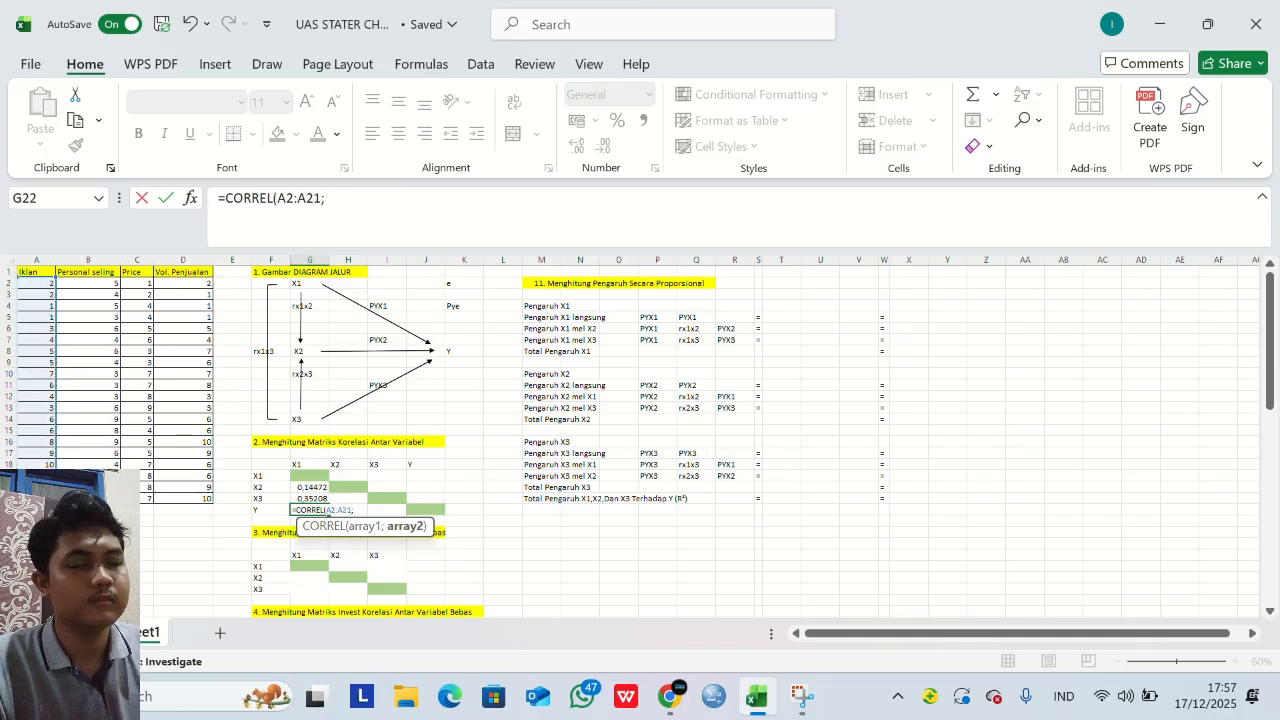
left_click_drag(183, 283, 171, 497)
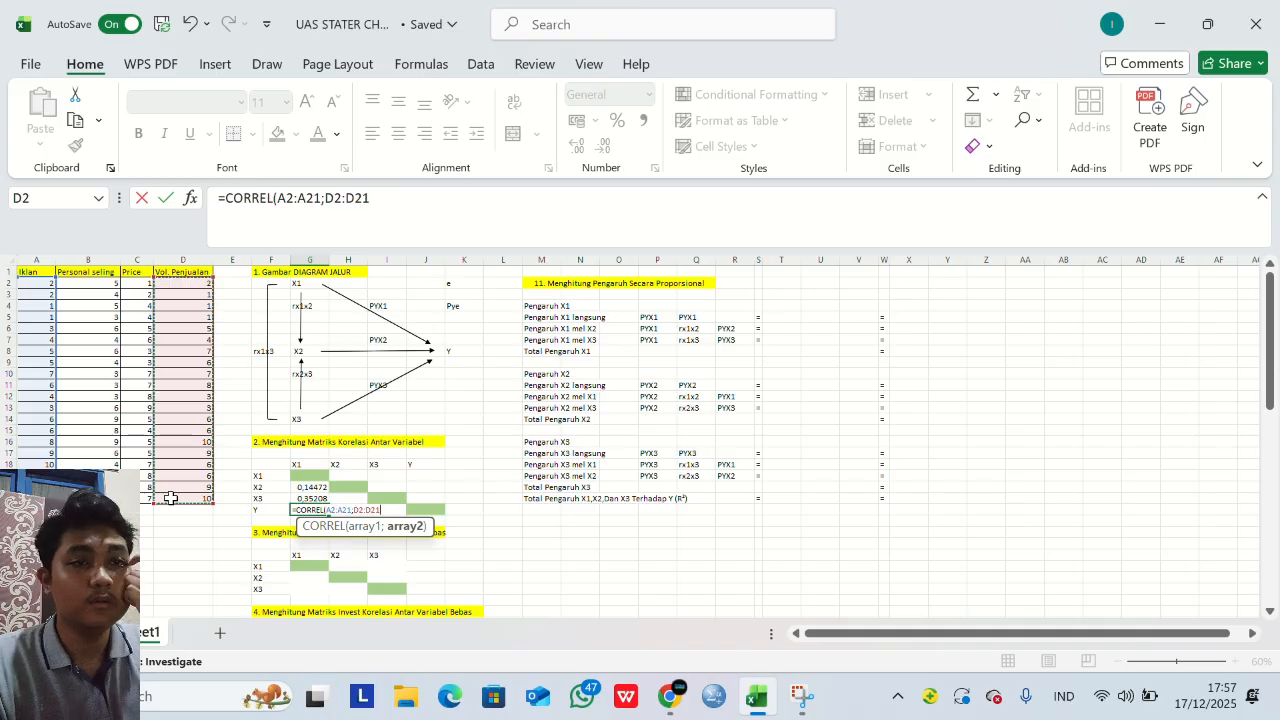
key("Return")
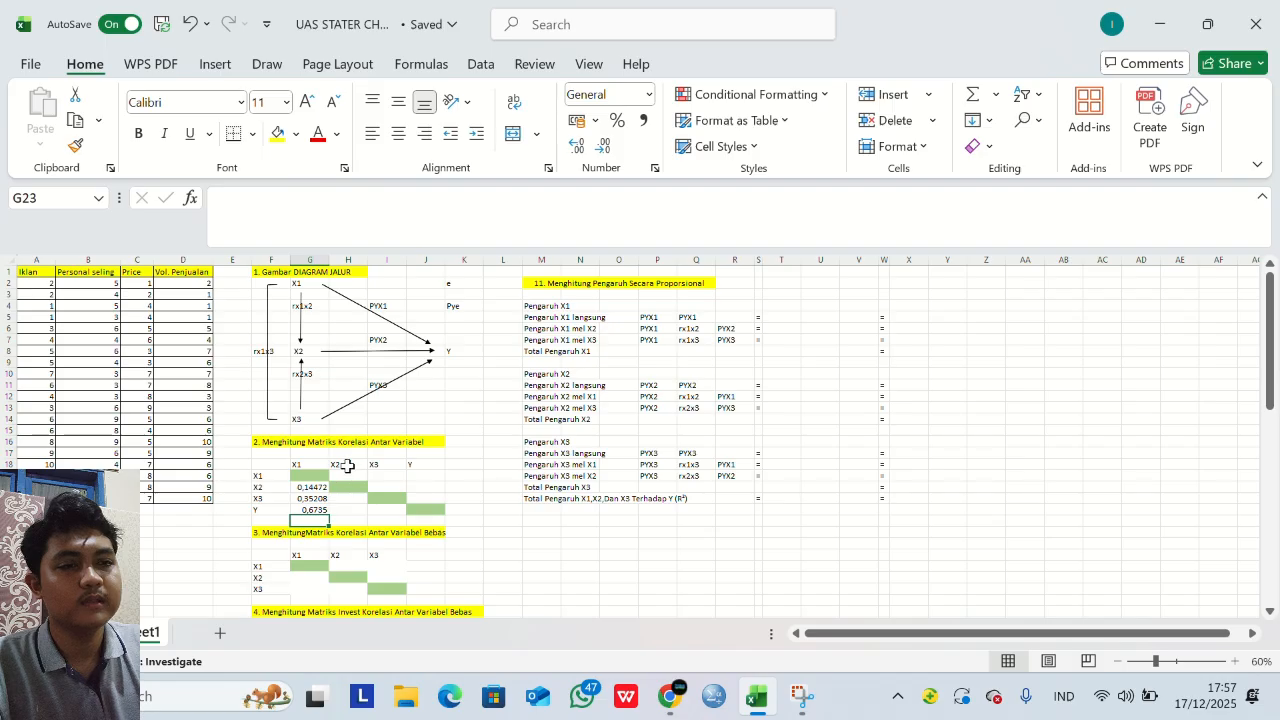
Calculate the X2–X3 correlation in cell H21 with CORREL, using the ranges B2:B21 and C2:C21.
left_click(347, 497)
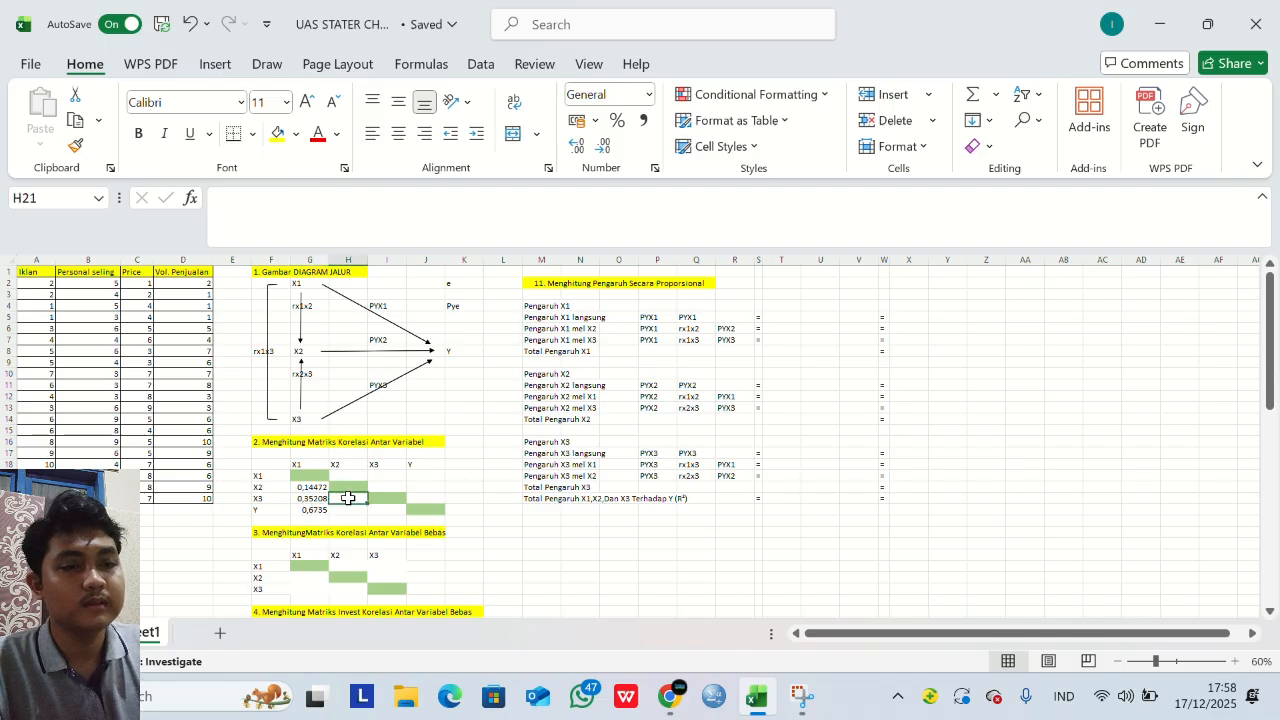
double_click(349, 500)
type("=")
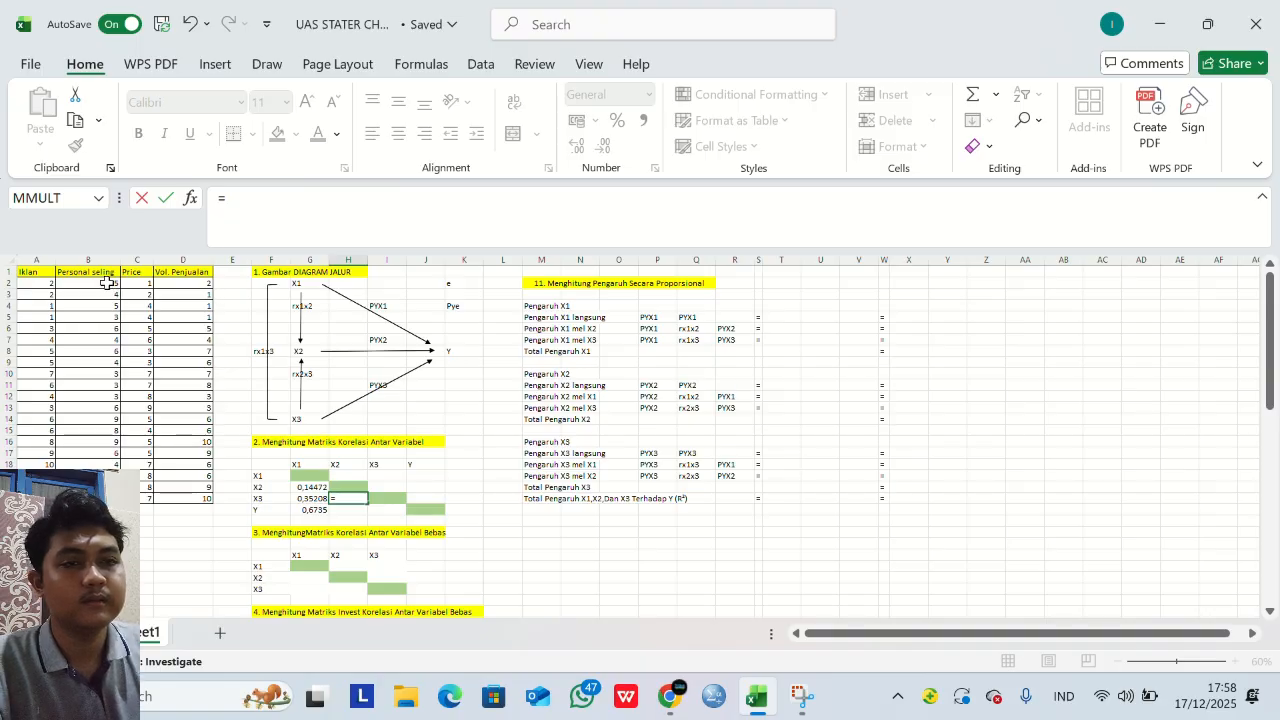
type("co")
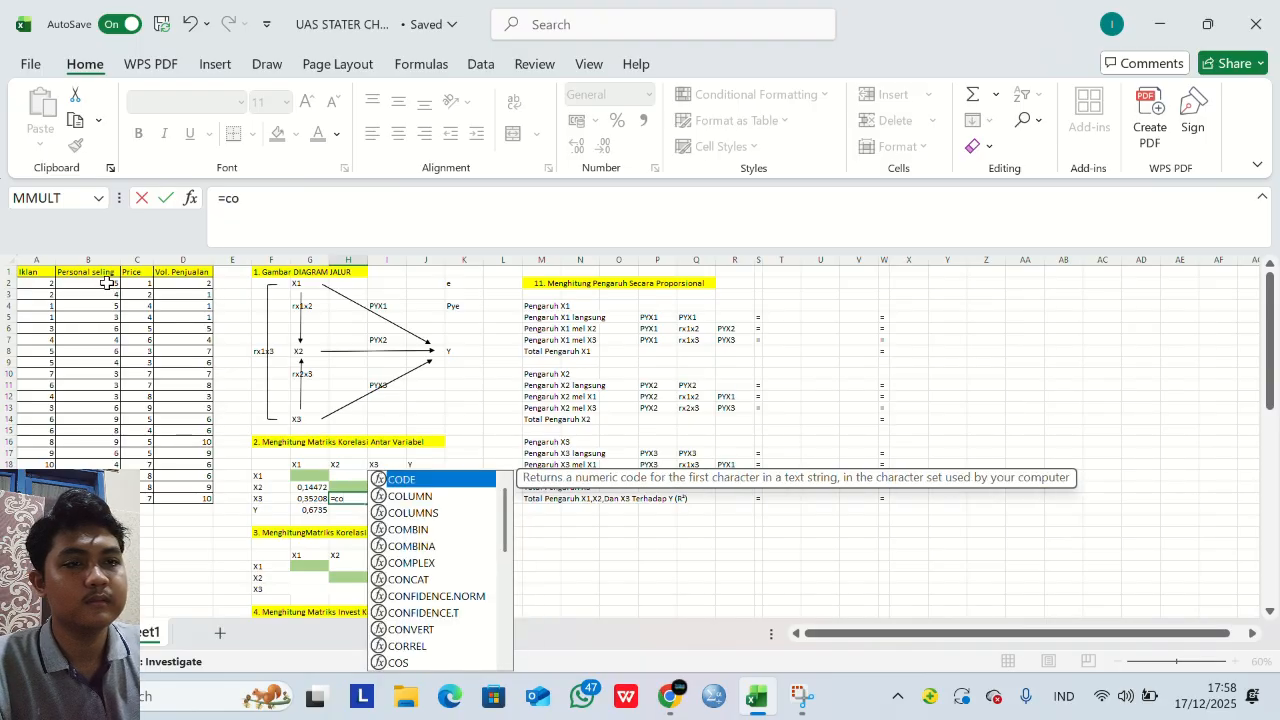
type("r")
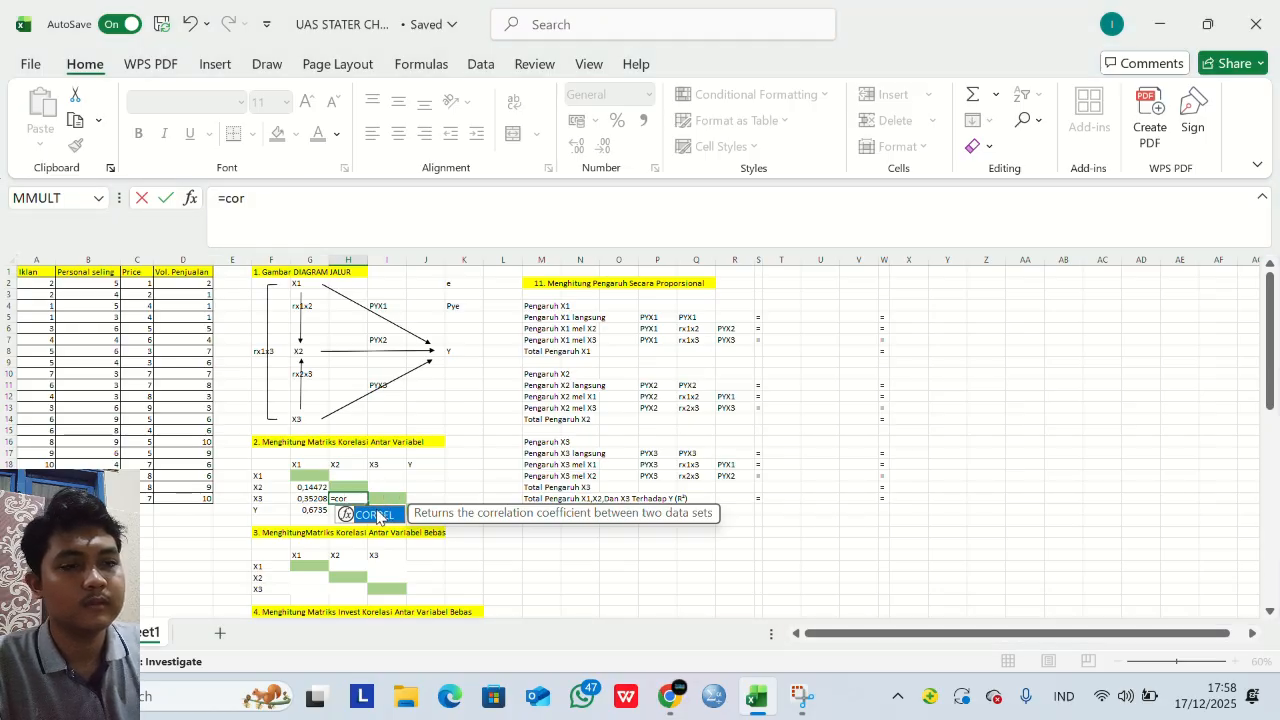
double_click(381, 516)
left_click_drag(92, 283, 95, 498)
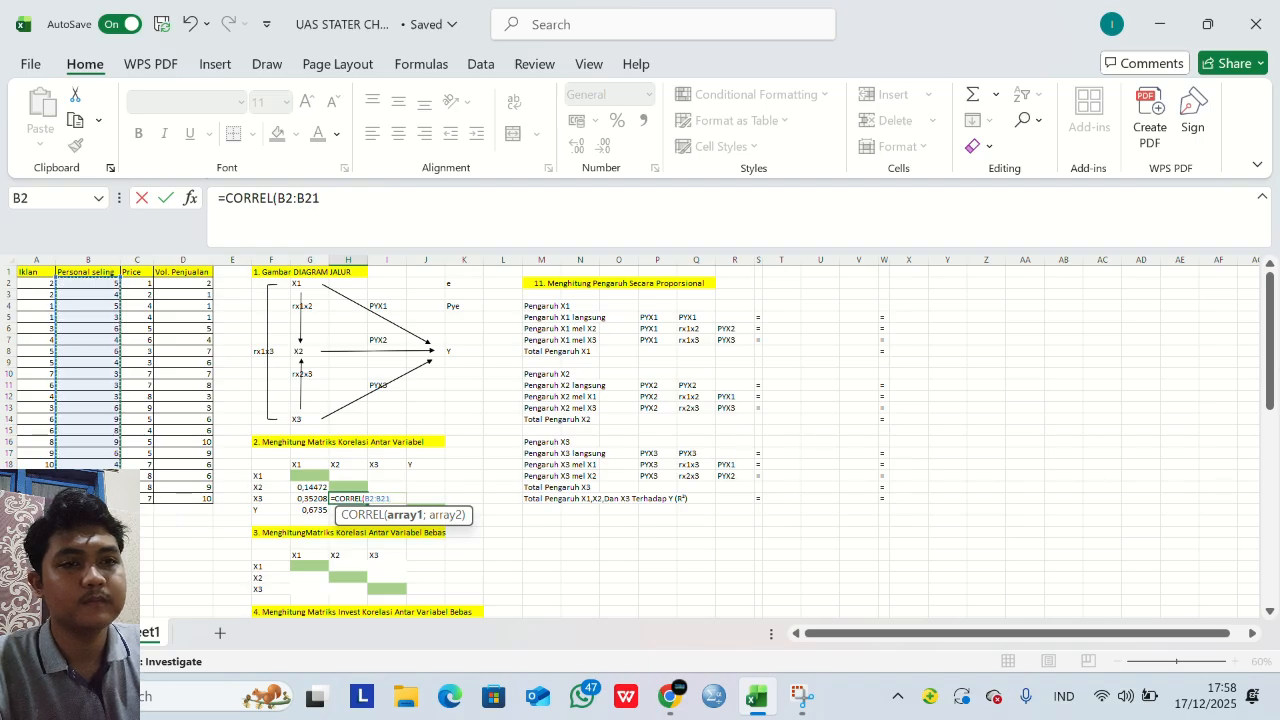
type(";")
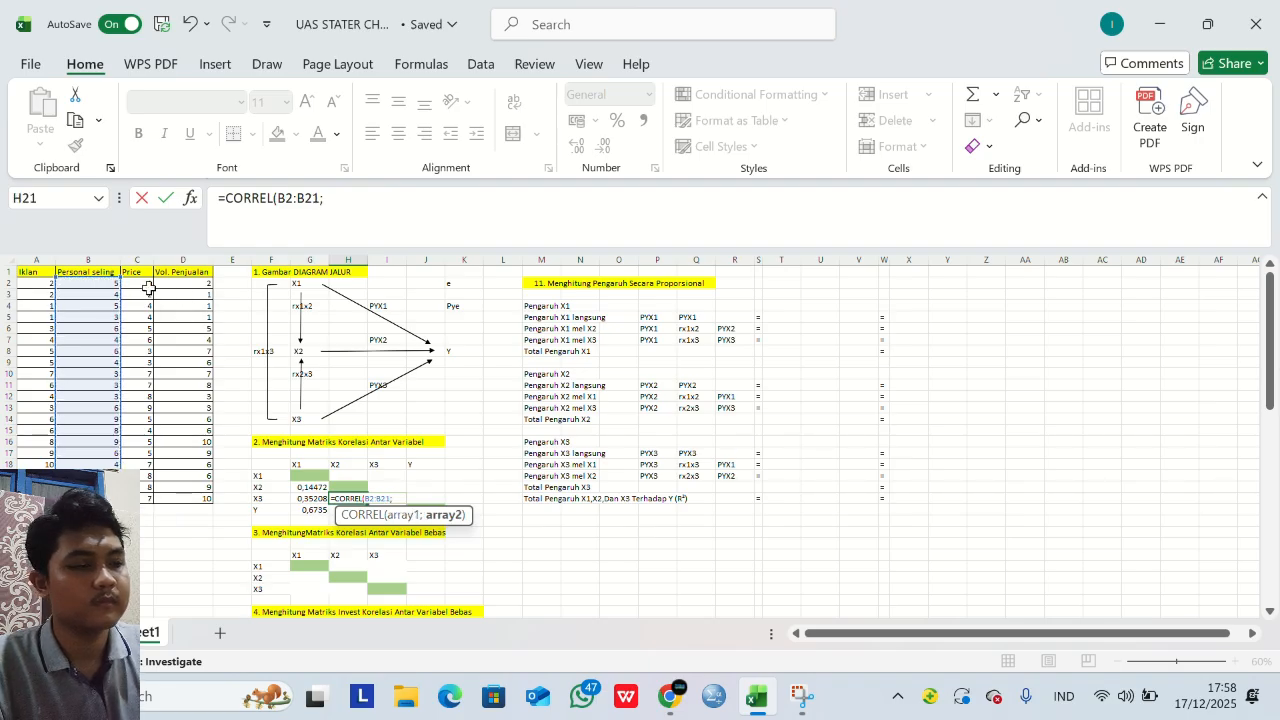
left_click_drag(137, 283, 143, 505)
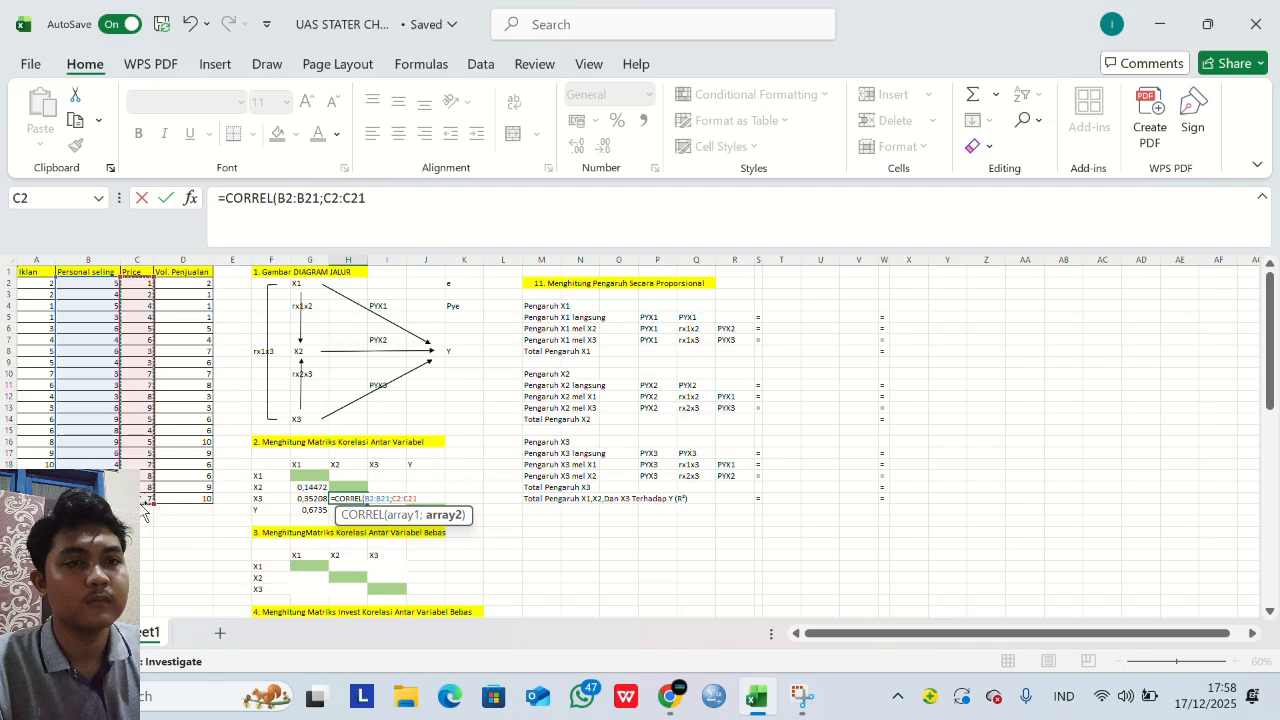
key("Return")
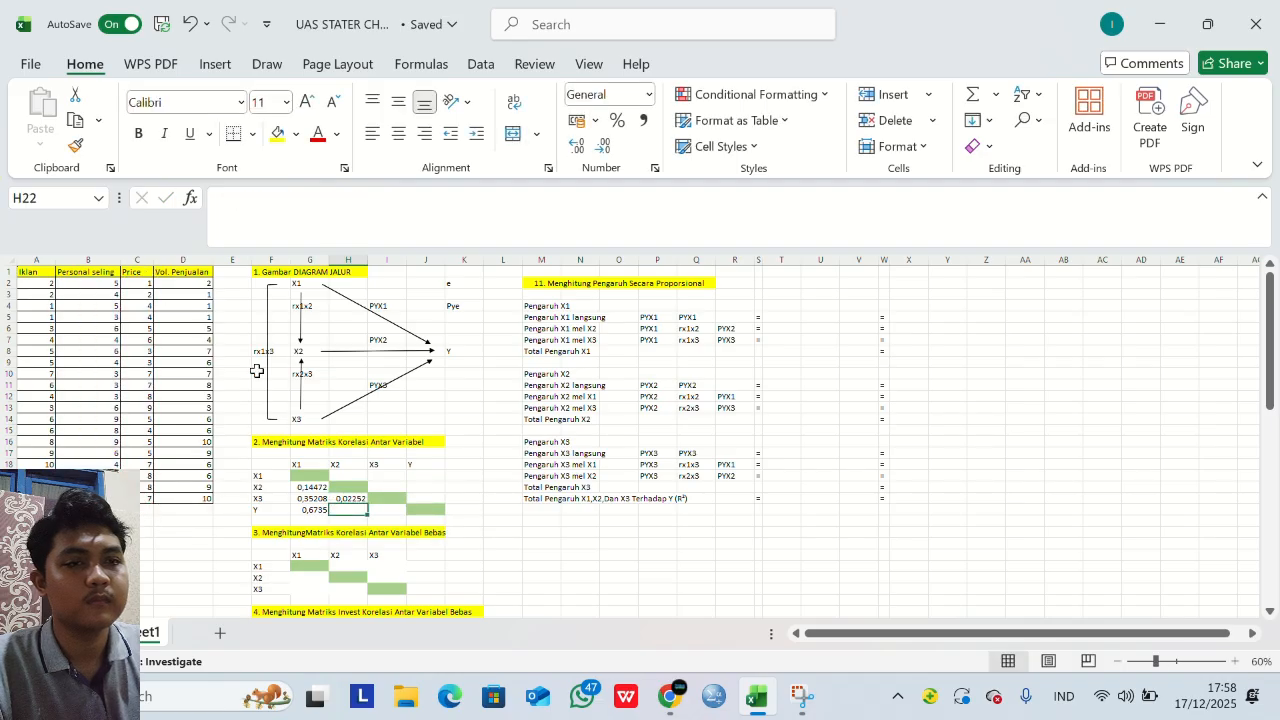
Calculate the X2–Y correlation in cell H22 with CORREL, using the ranges B2:B21 and D2:D21.
type("=corr")
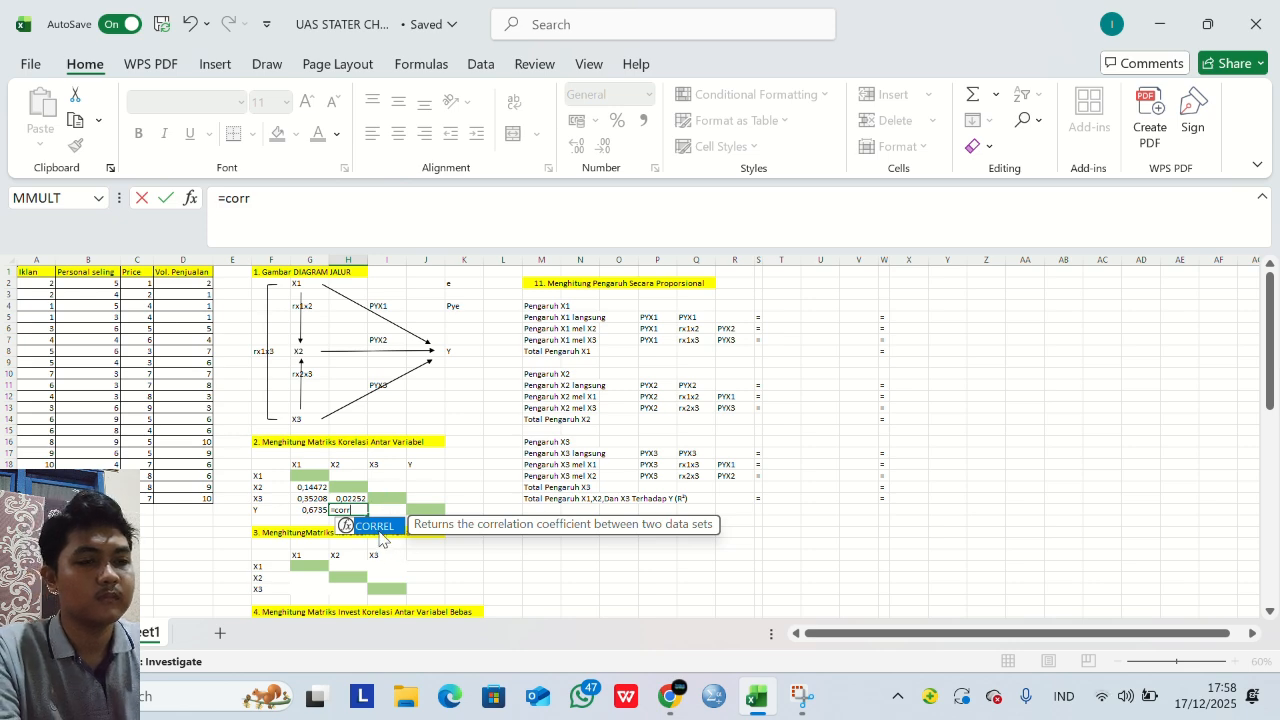
double_click(375, 530)
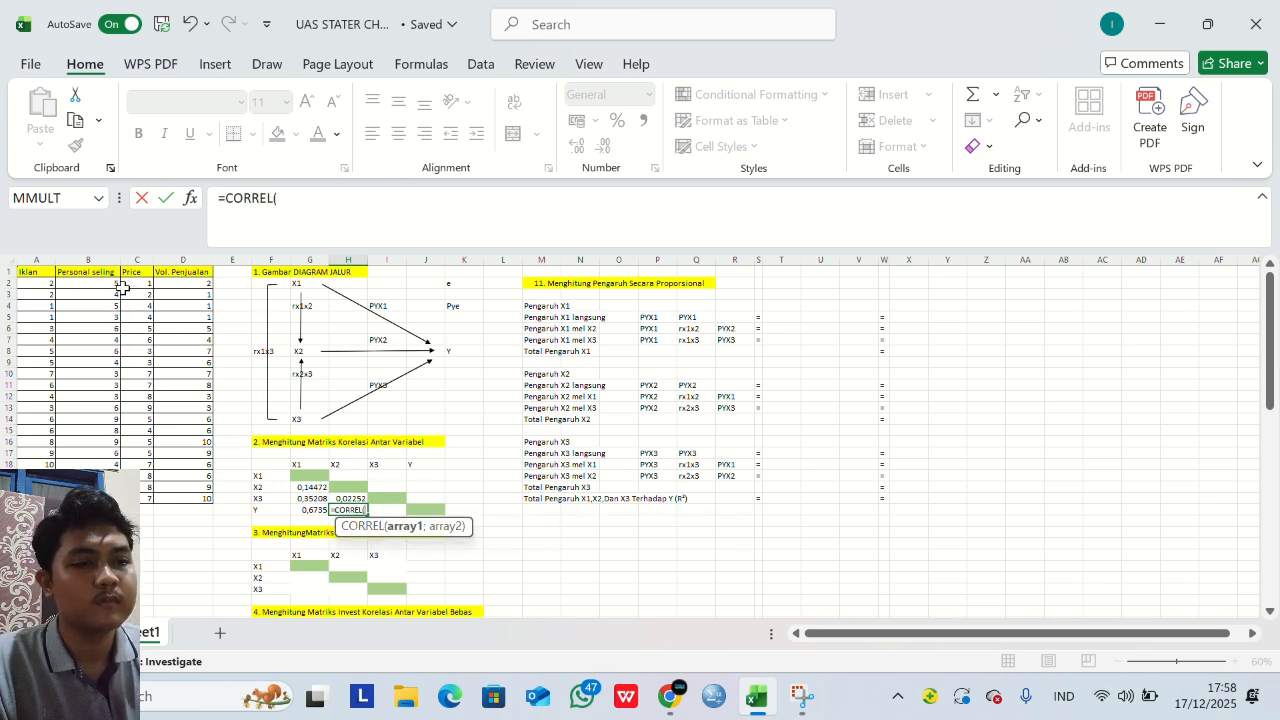
left_click_drag(100, 283, 93, 498)
type(";")
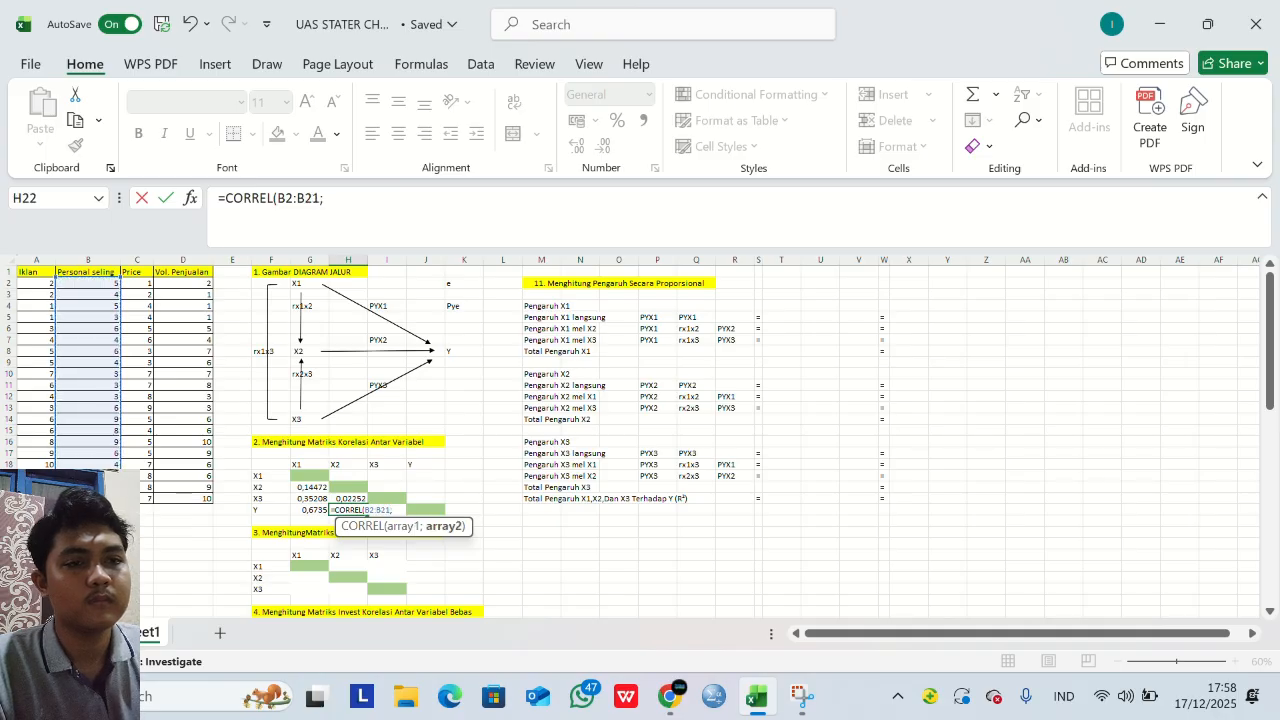
left_click_drag(190, 286, 183, 498)
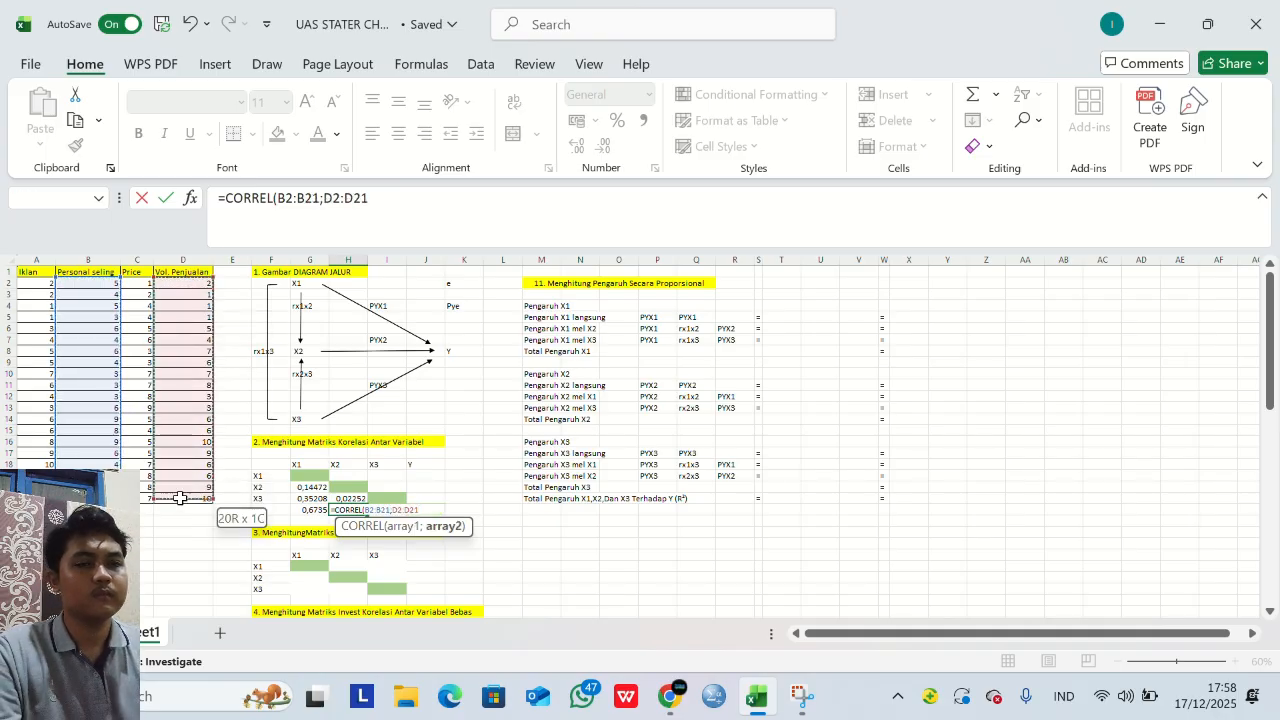
key("Return")
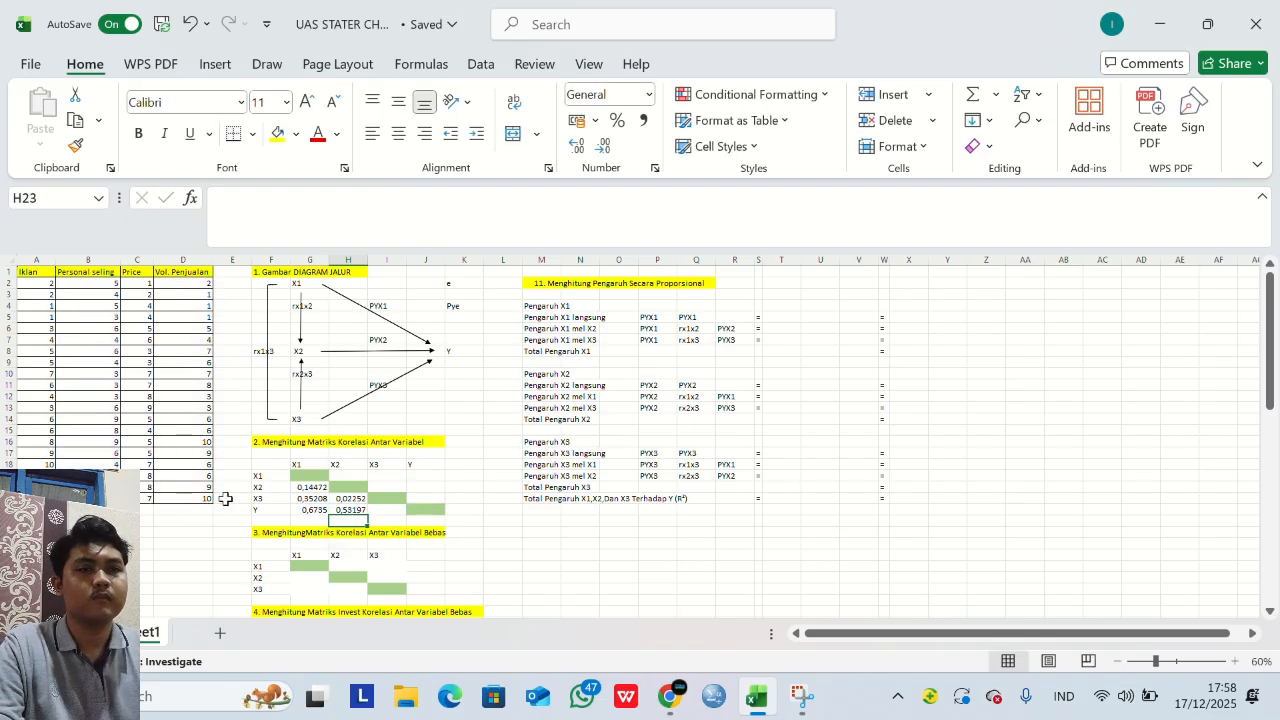
Calculate the X3–Y correlation in cell I22 with CORREL, using the ranges C2:C21 and D2:D21.
left_click(392, 508)
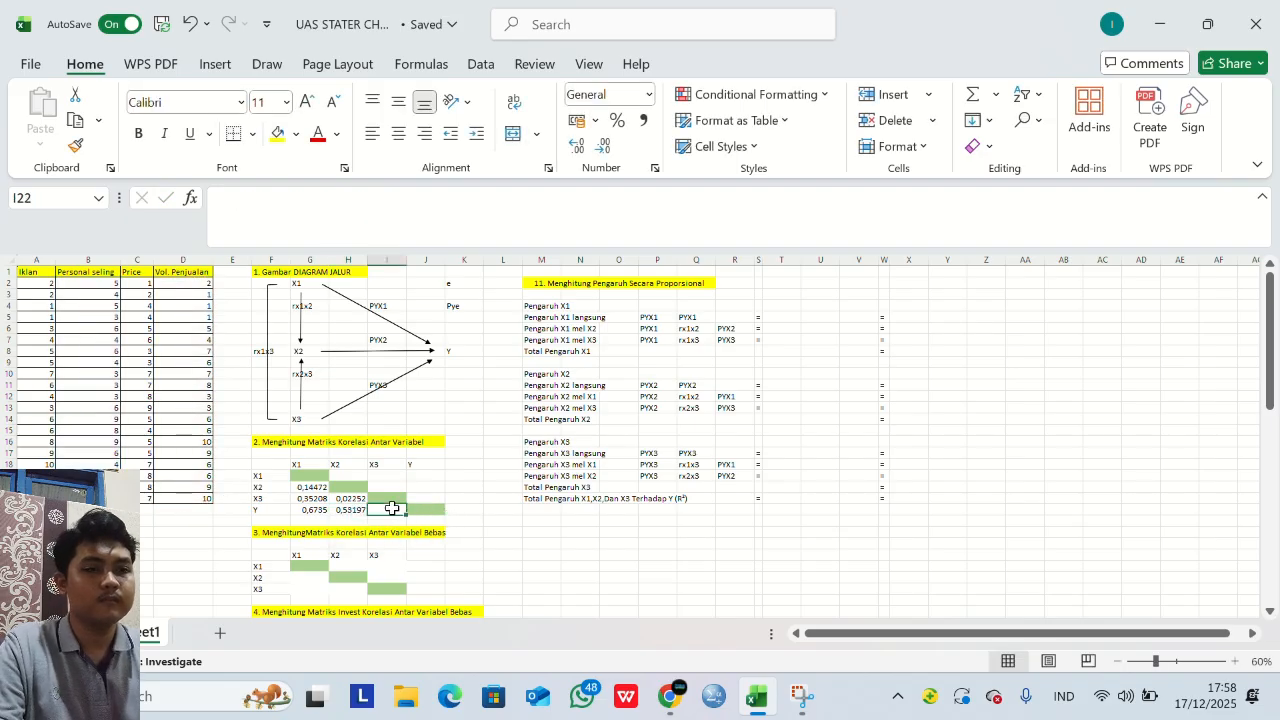
type("=")
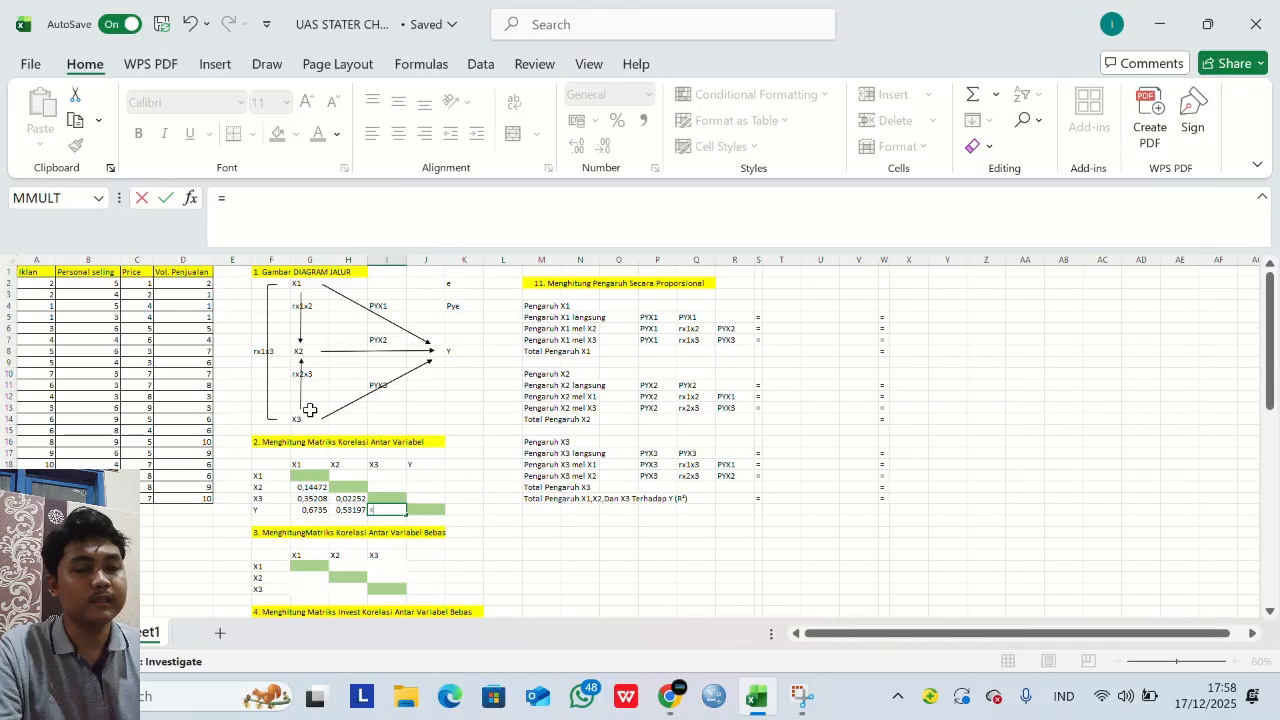
type("cor")
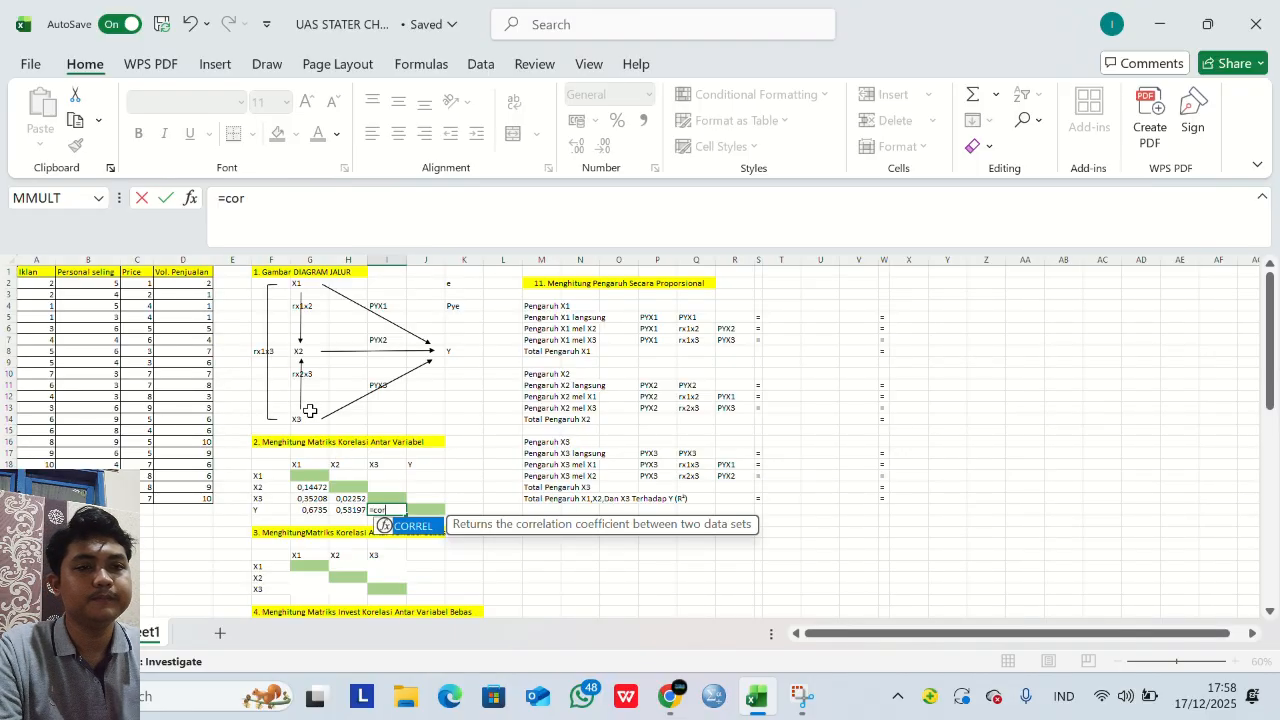
double_click(410, 527)
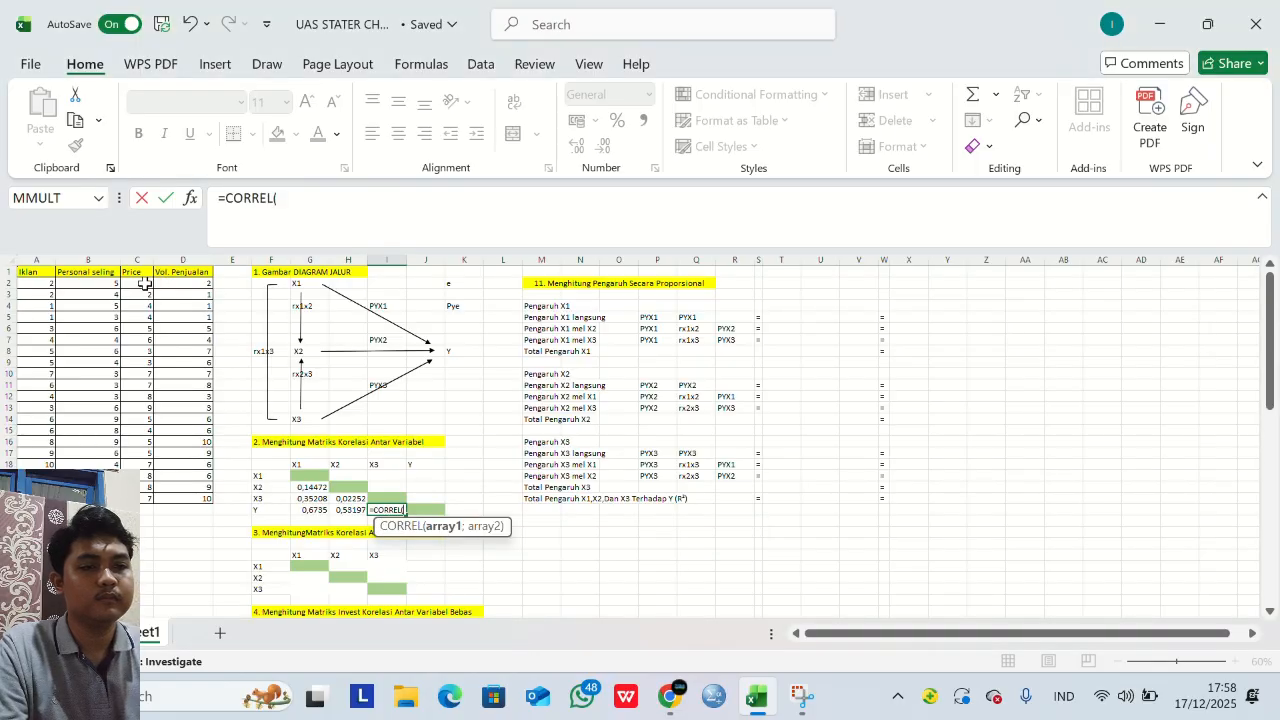
left_click_drag(140, 283, 146, 497)
type(";")
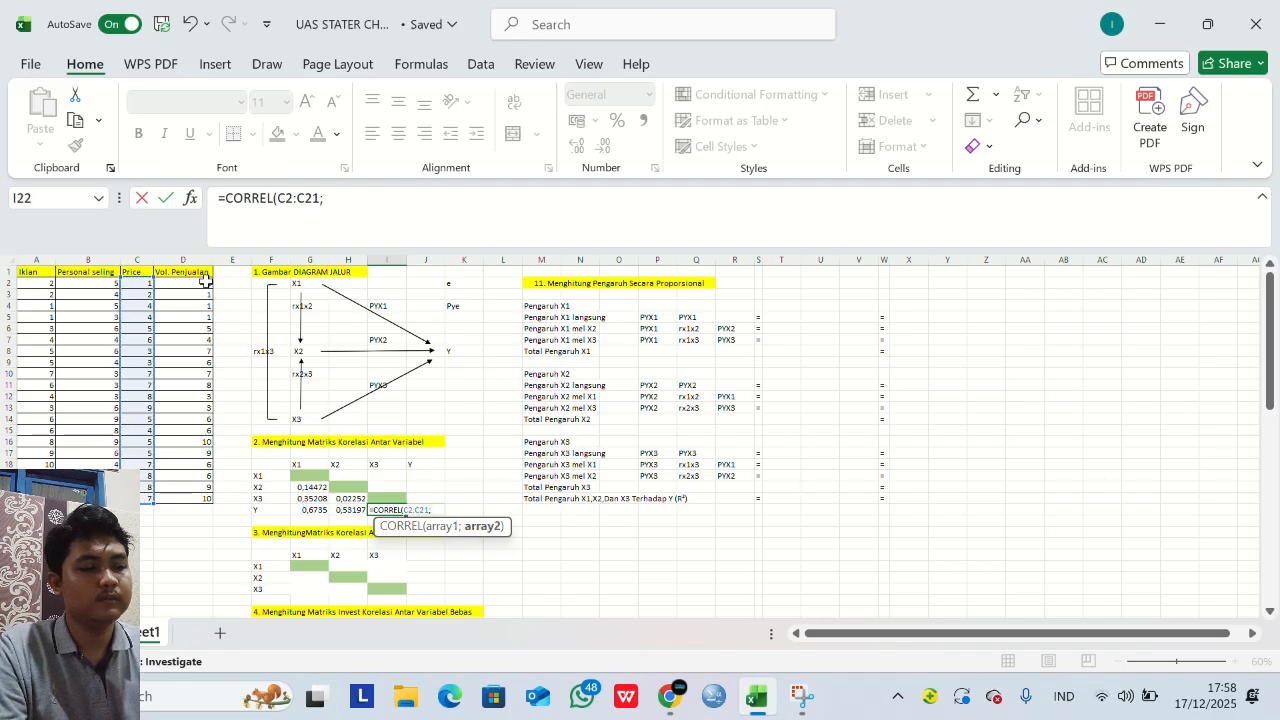
left_click_drag(201, 283, 205, 497)
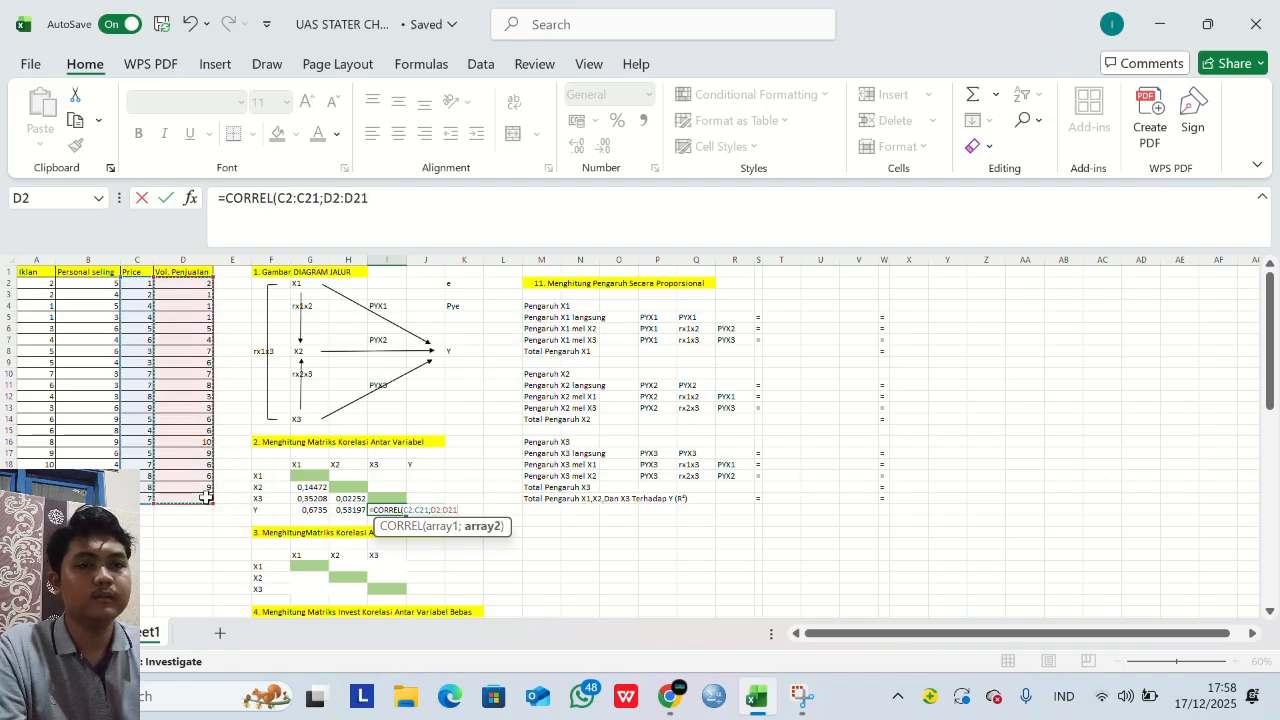
key("Return")
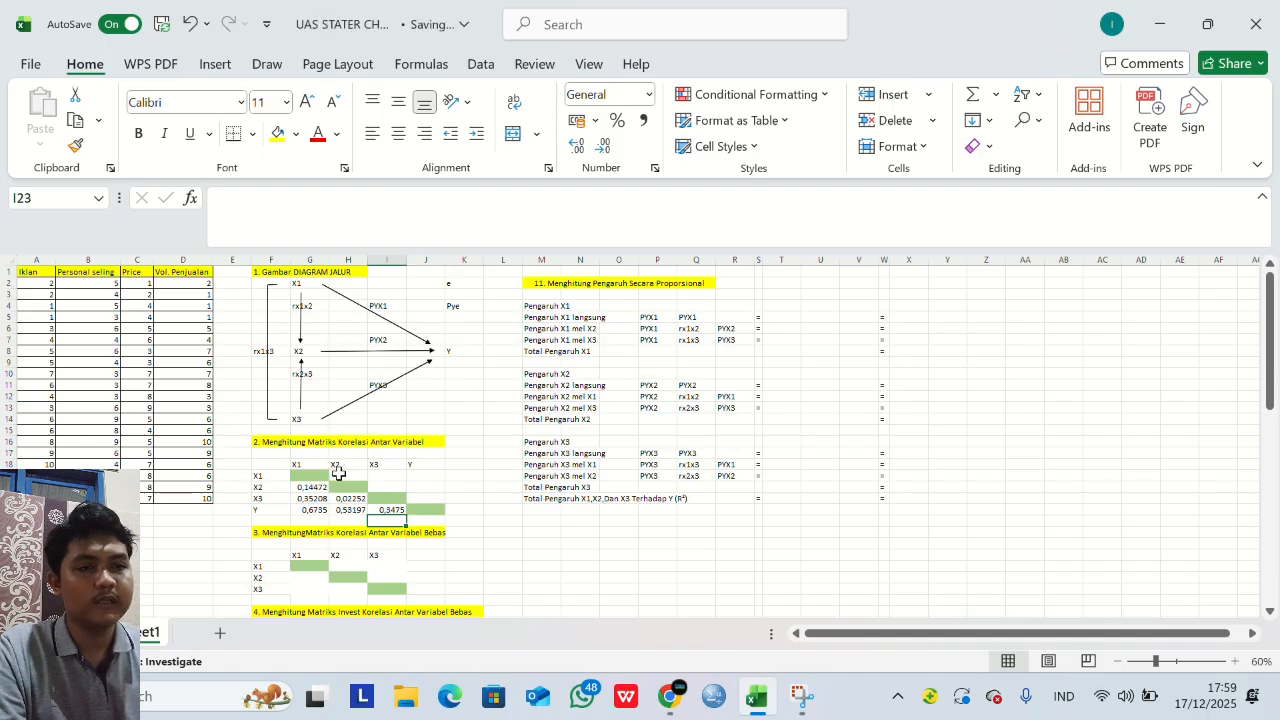
Mirror the X1 correlations with X2 and X3 into the X1 row by setting H19 to =G20 and I19 to =G21.
double_click(340, 476)
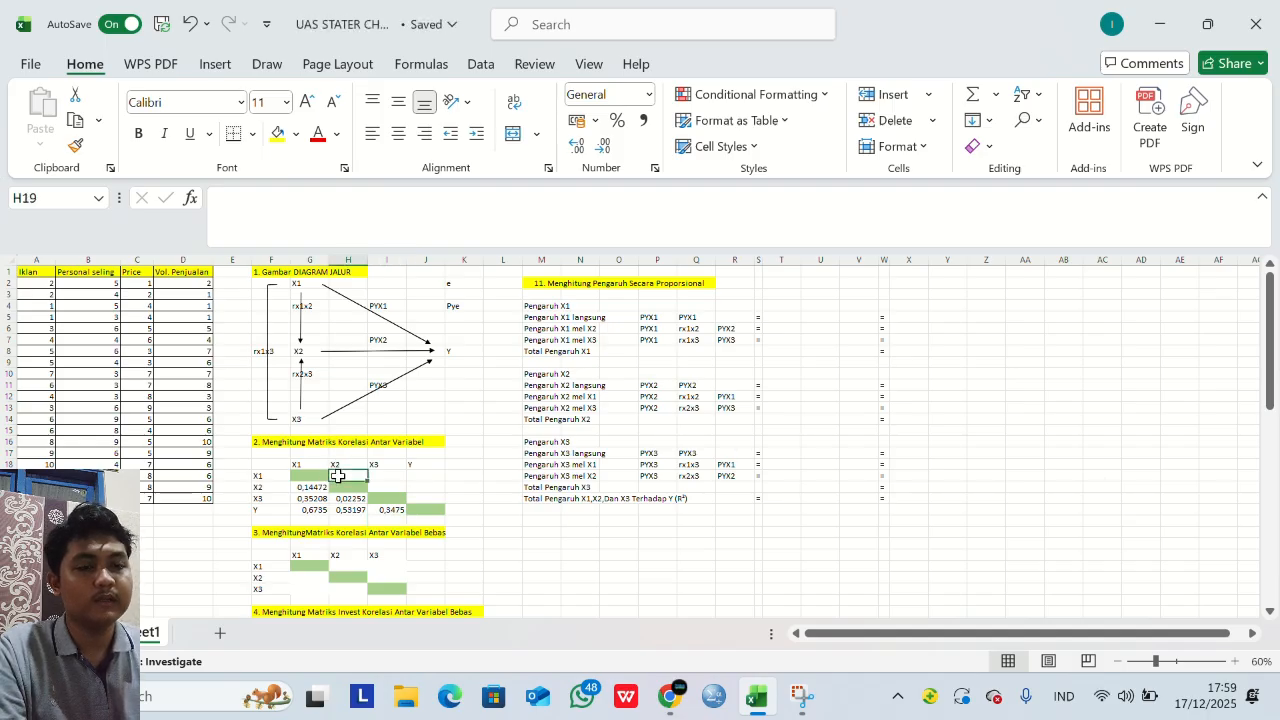
type("=")
left_click(312, 487)
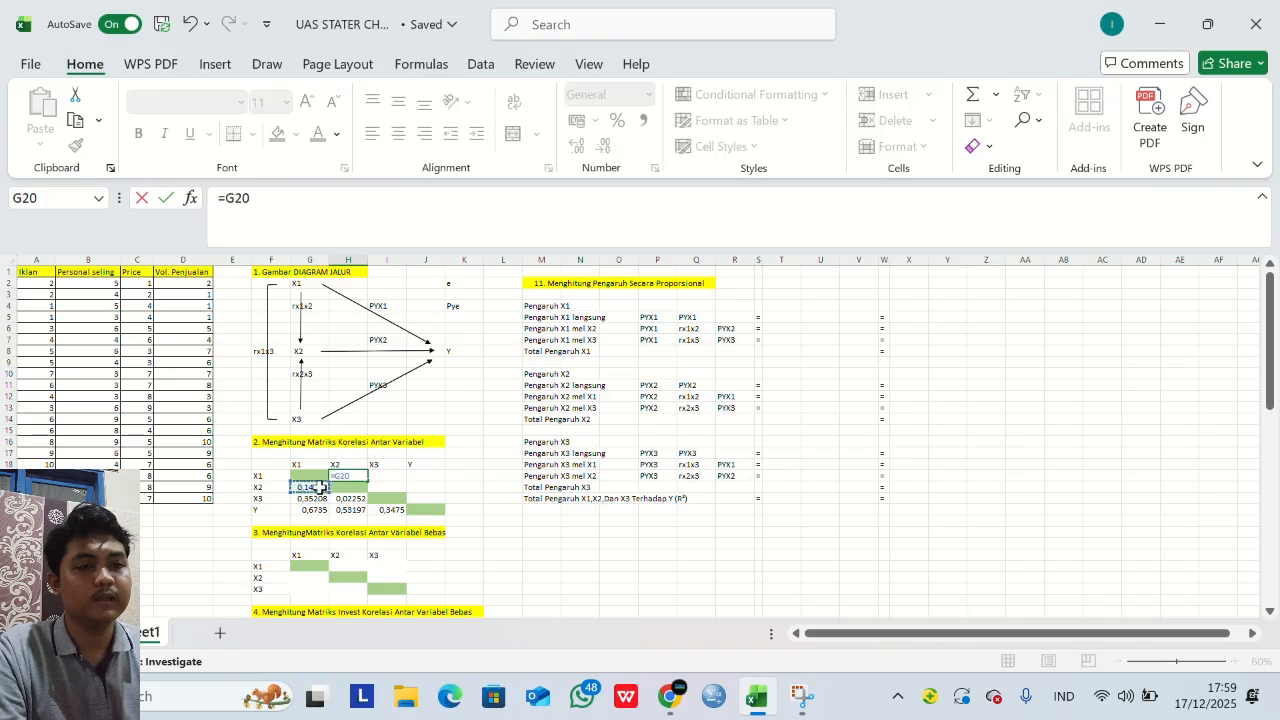
key("Return")
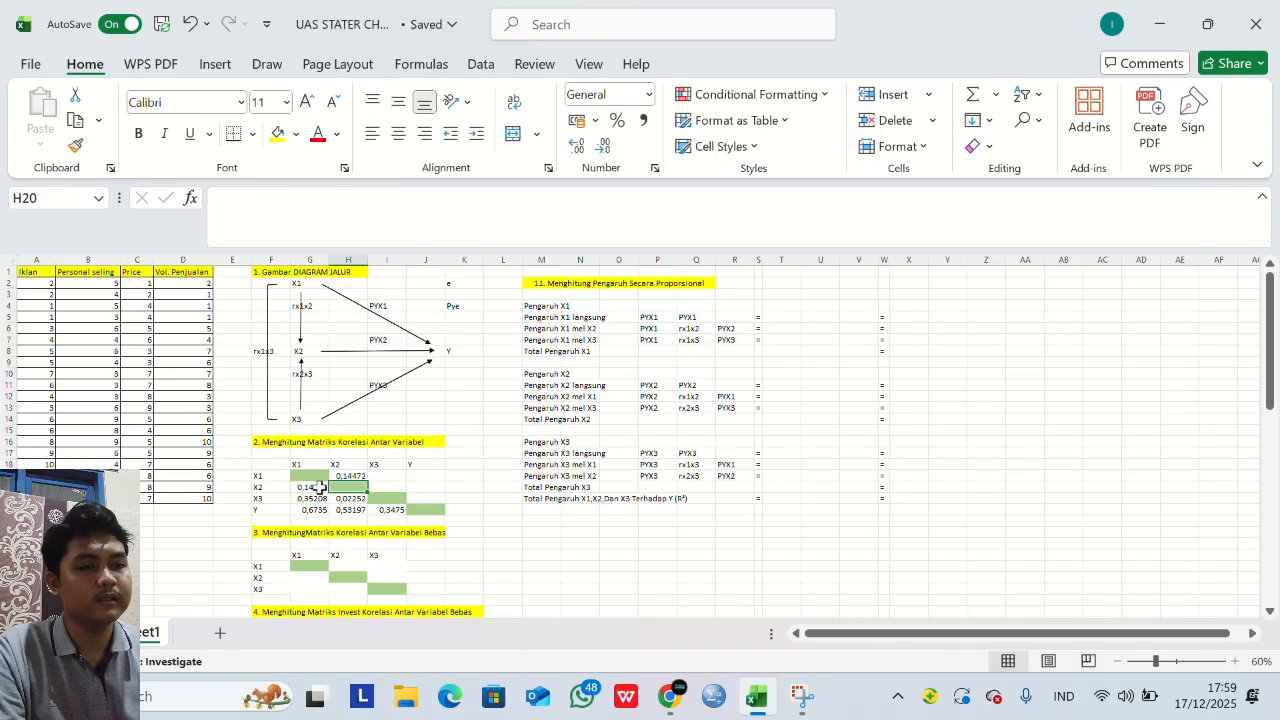
left_click(387, 476)
double_click(388, 476)
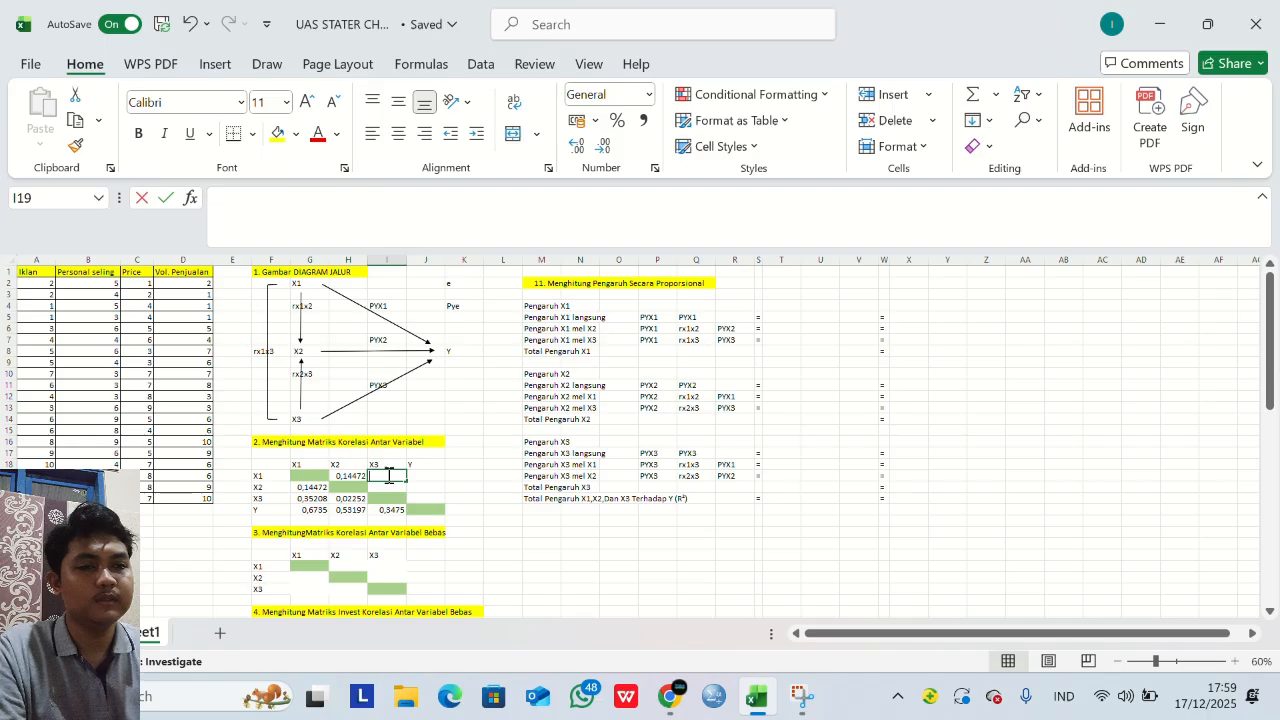
type("=")
left_click(314, 498)
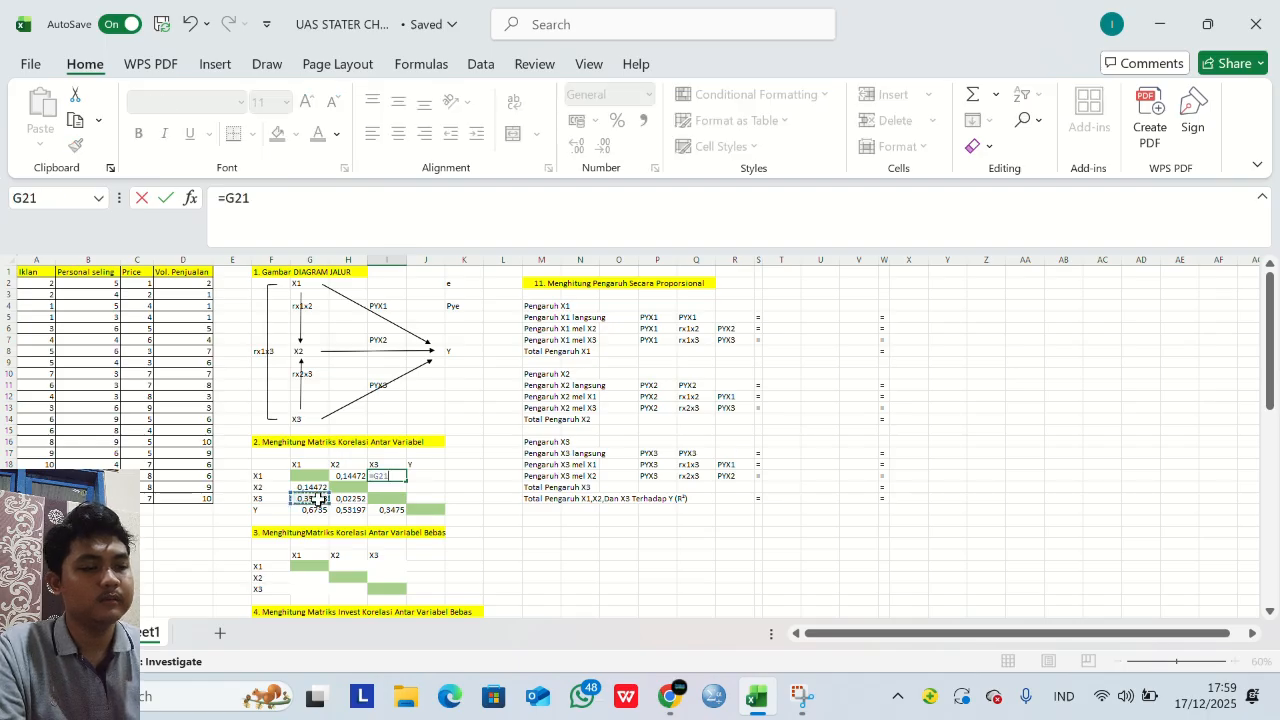
key("Return")
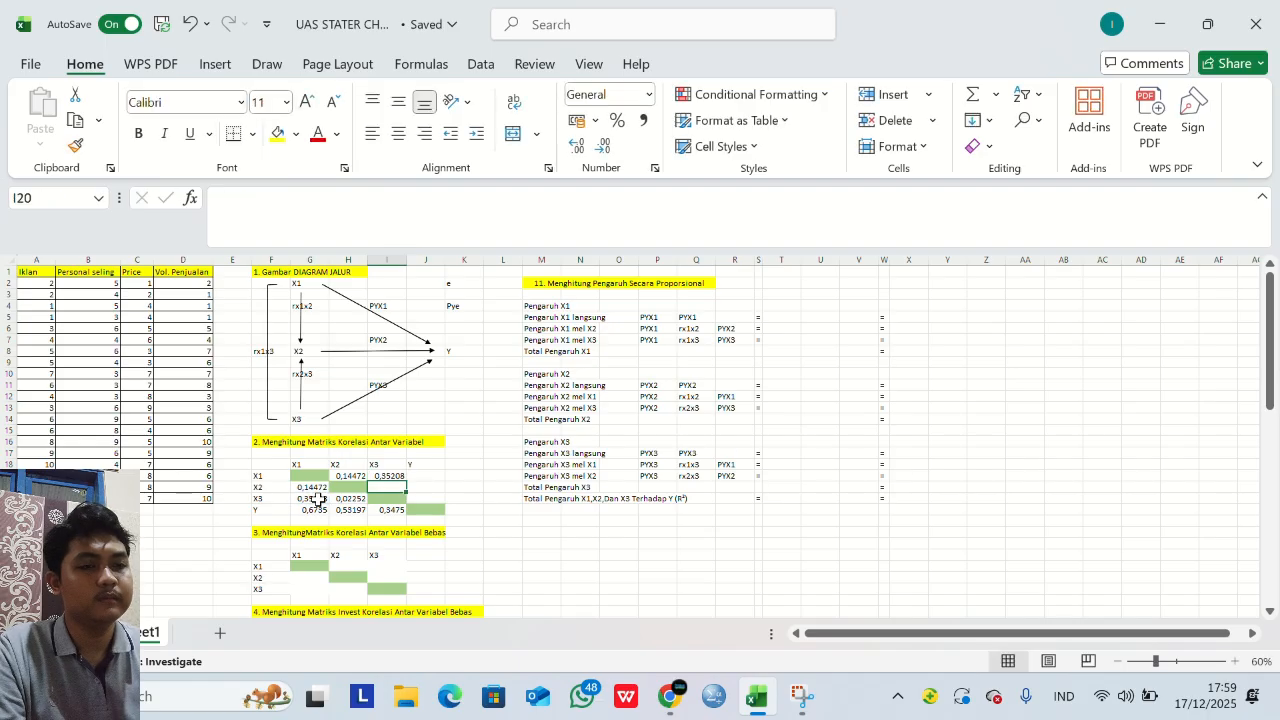
Link cell J19 to G22 to mirror the X1–Y correlation into the Y column.
double_click(422, 476)
type("=")
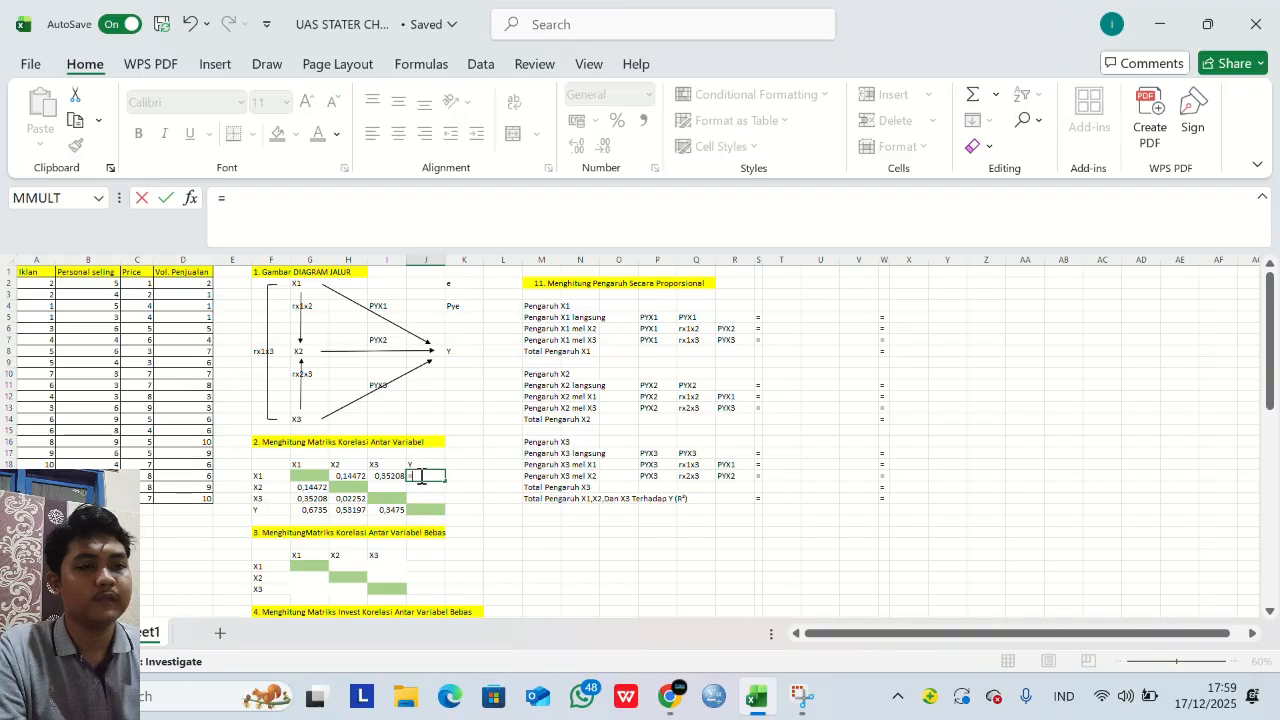
left_click(312, 510)
key("Return")
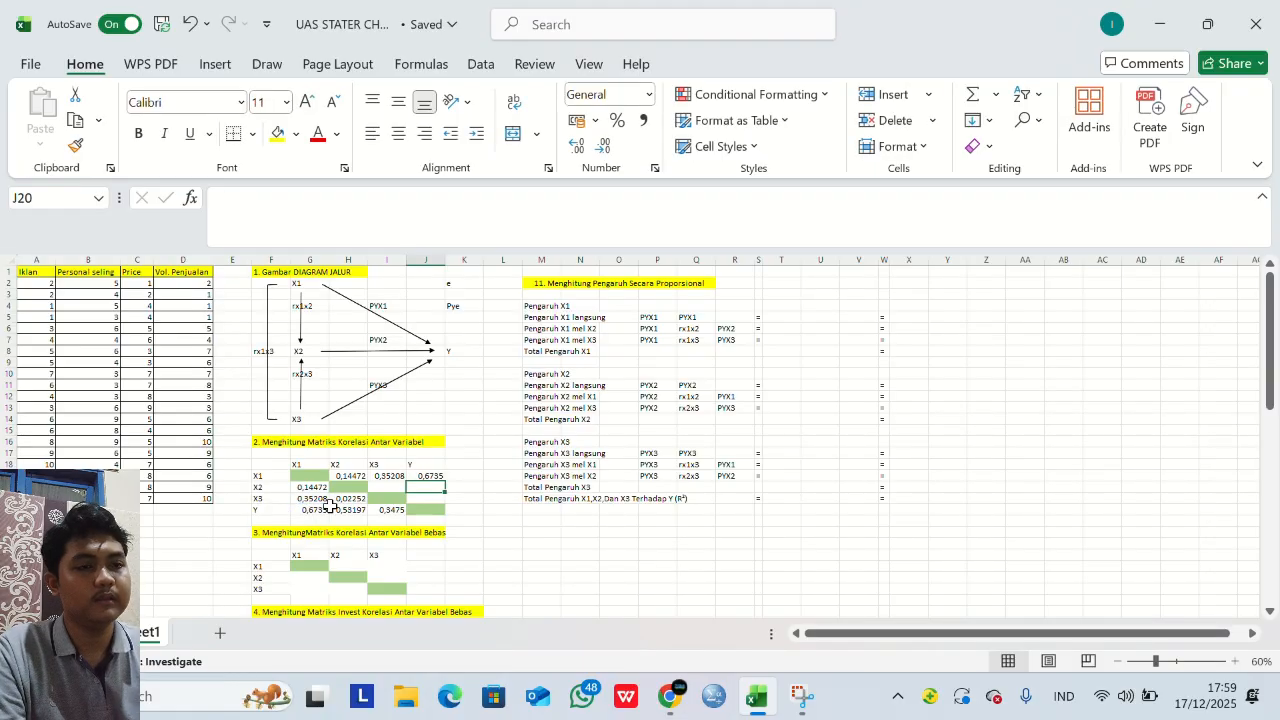
Mirror the X2 correlations with X3 and Y into the X2 row by setting I20 to =H21 and J20 to =H22.
left_click(384, 488)
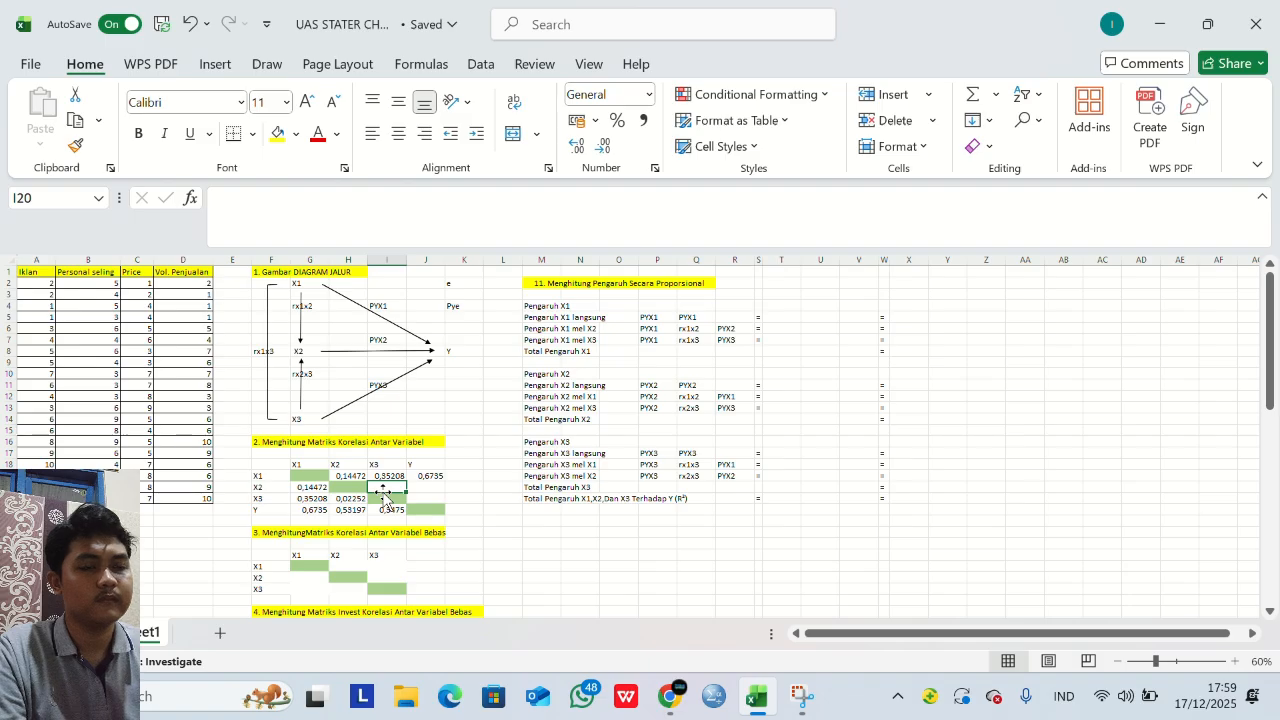
type("=")
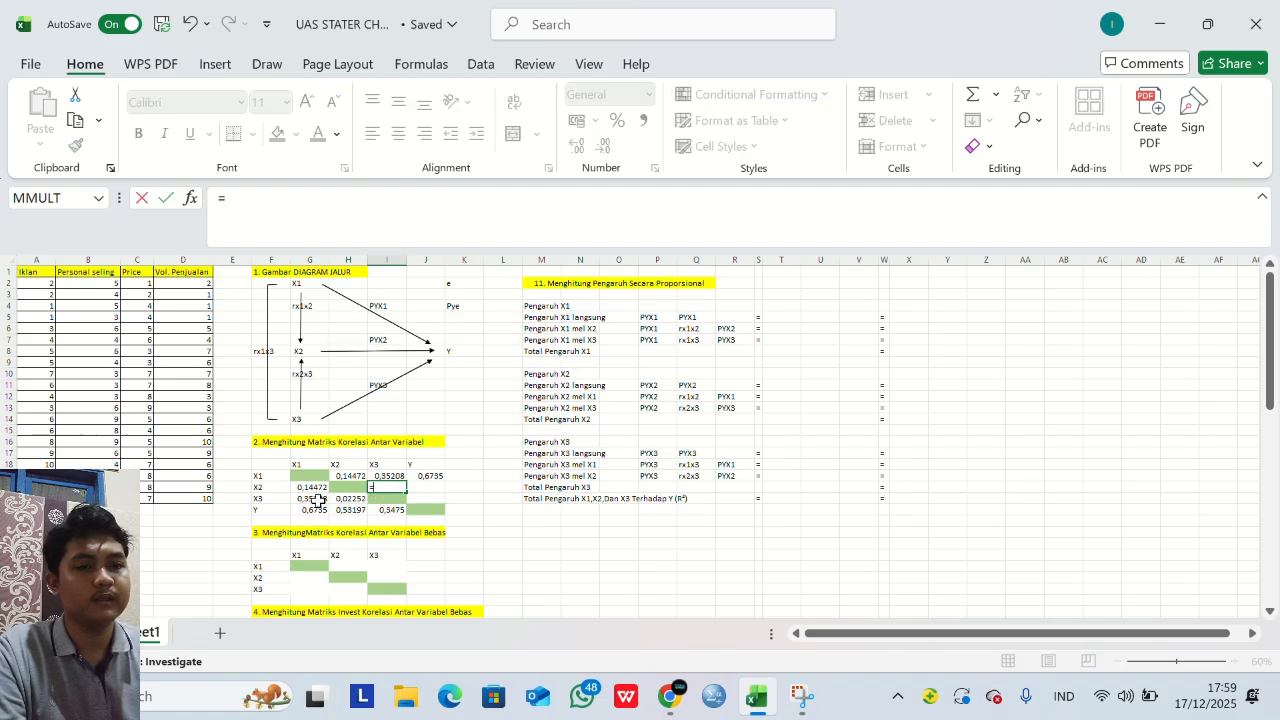
left_click(343, 500)
key("Return")
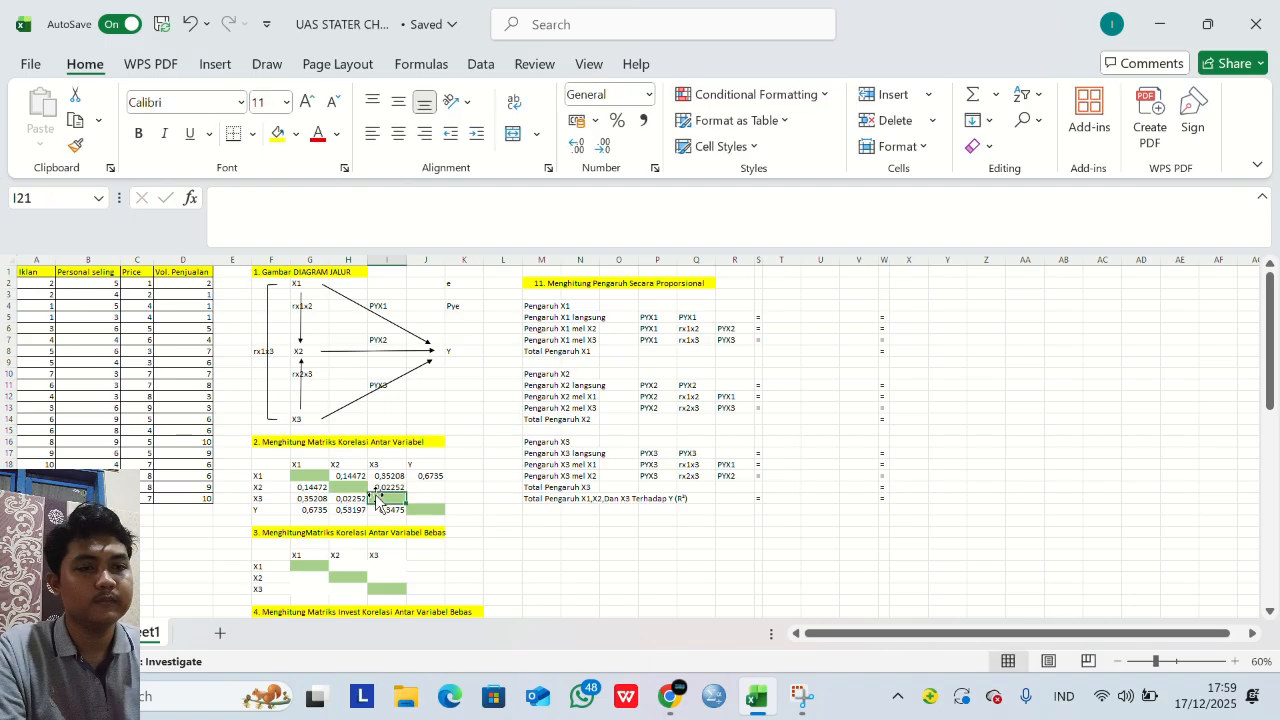
double_click(424, 487)
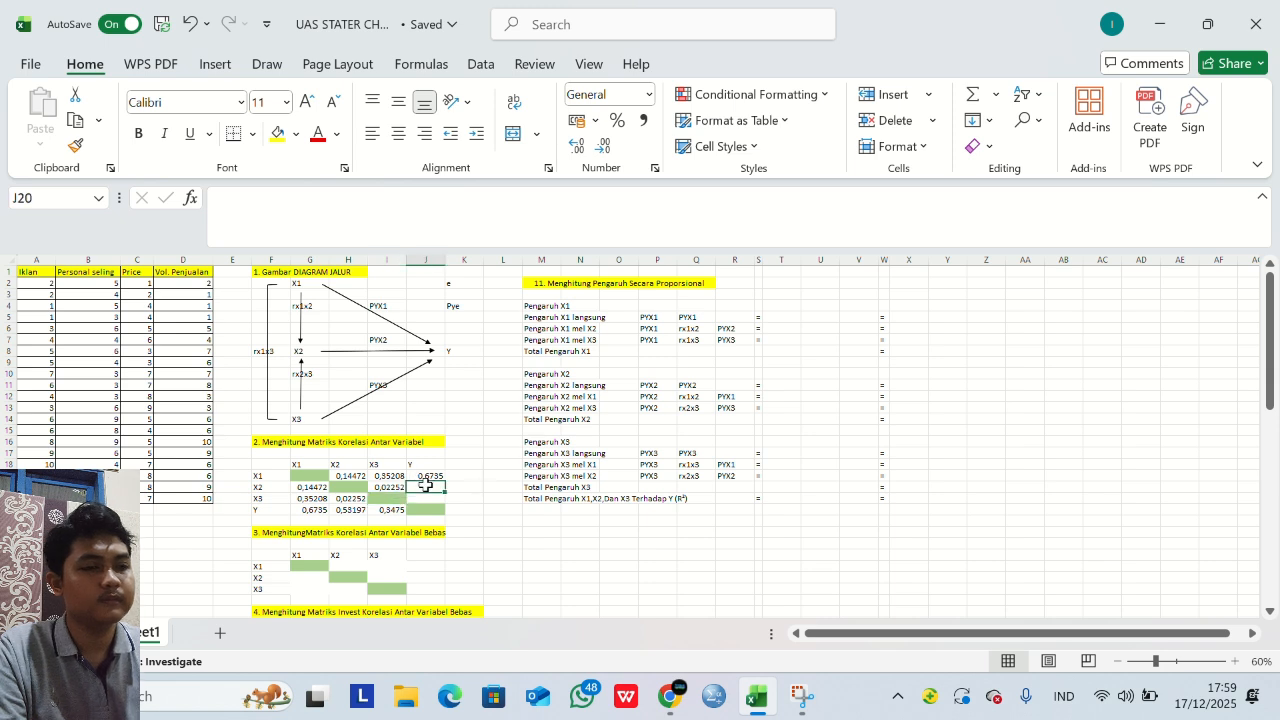
type("=")
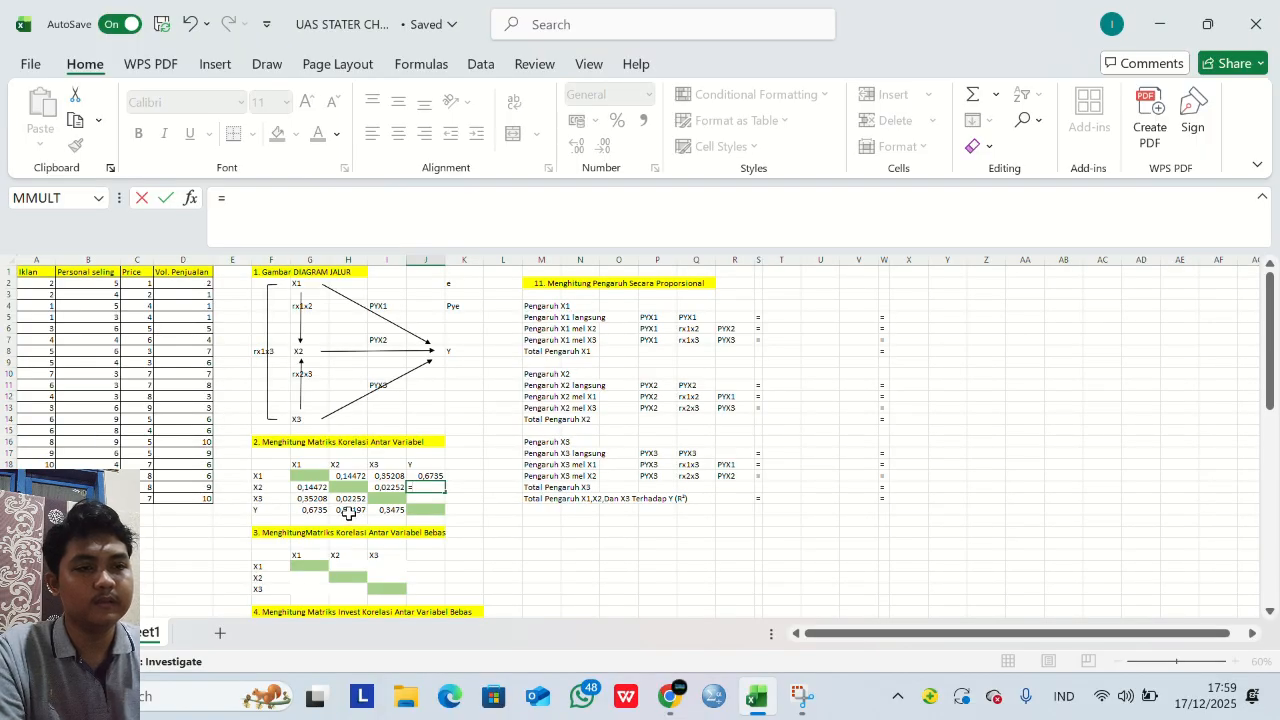
left_click(348, 510)
key("Return")
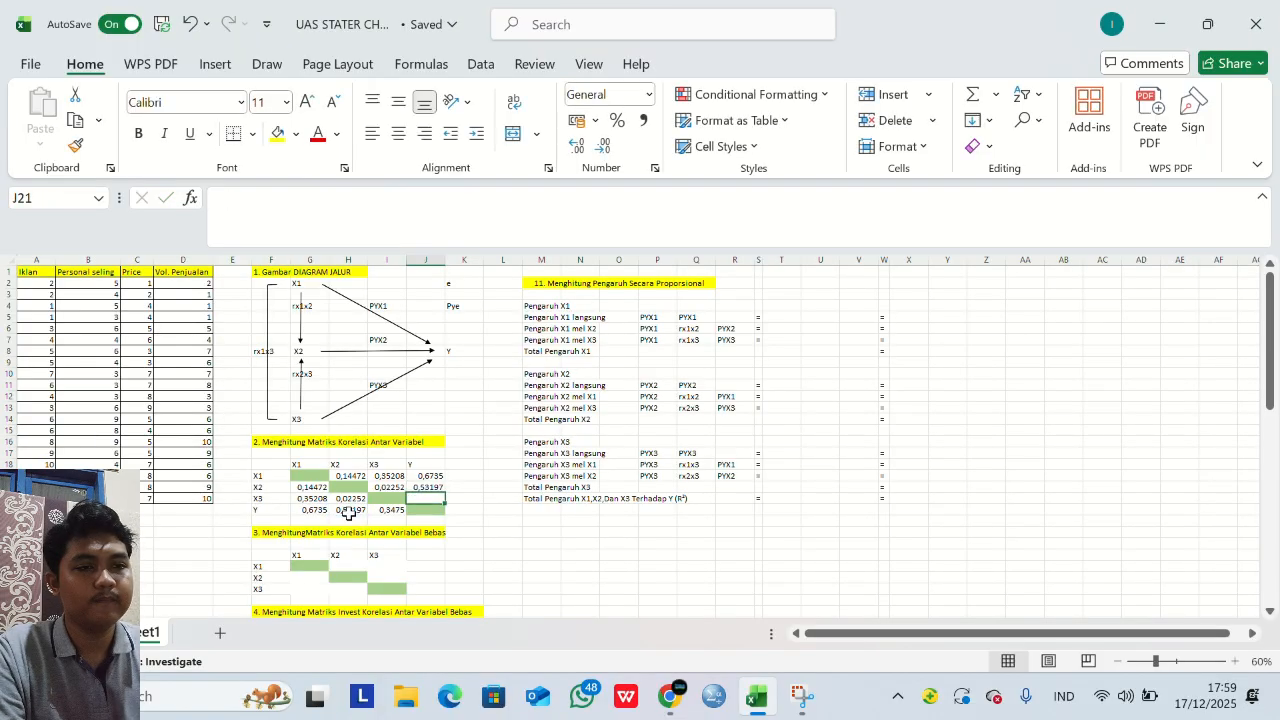
left_click(398, 511)
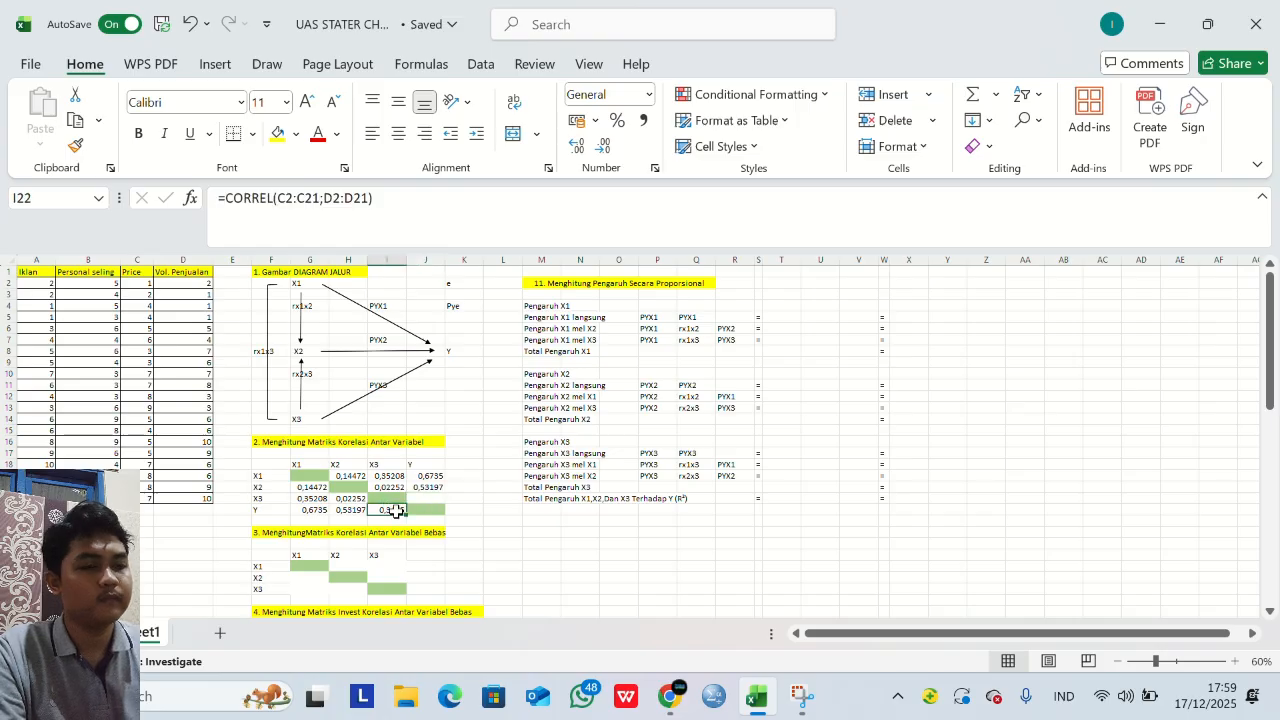
Link cell J21 to I22 to mirror the X3–Y correlation into the Y column.
left_click(418, 500)
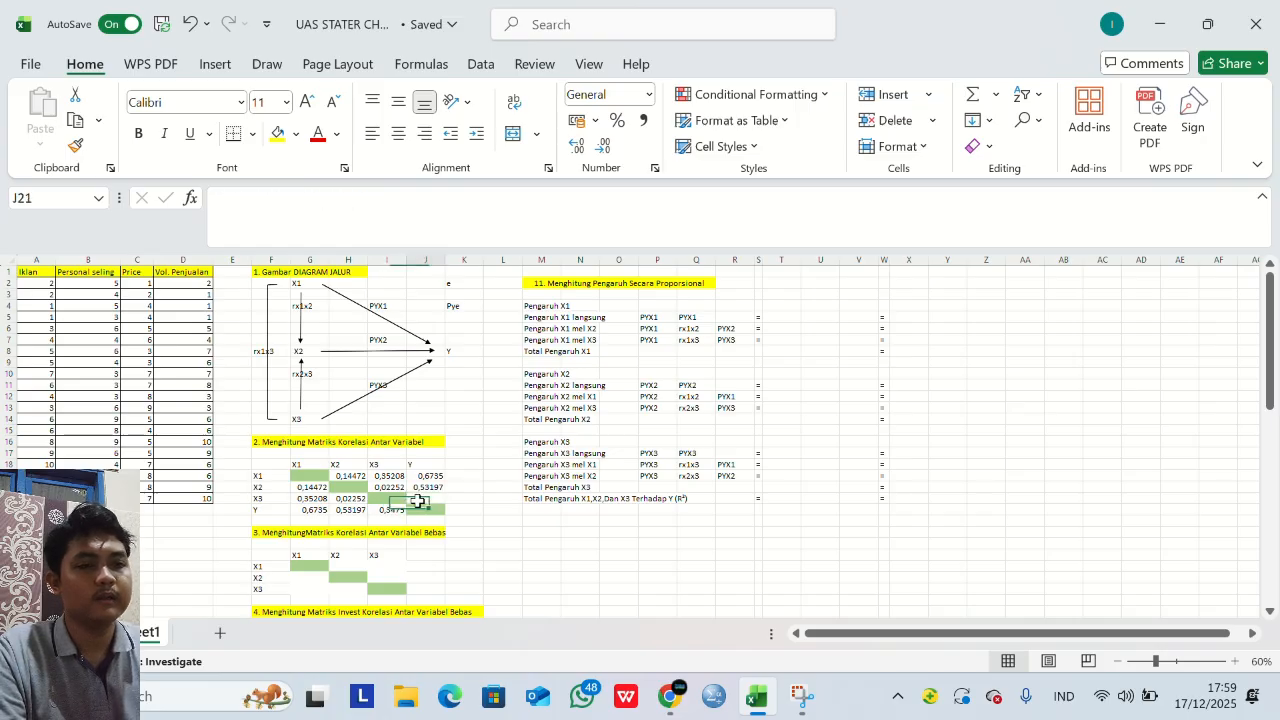
type("=")
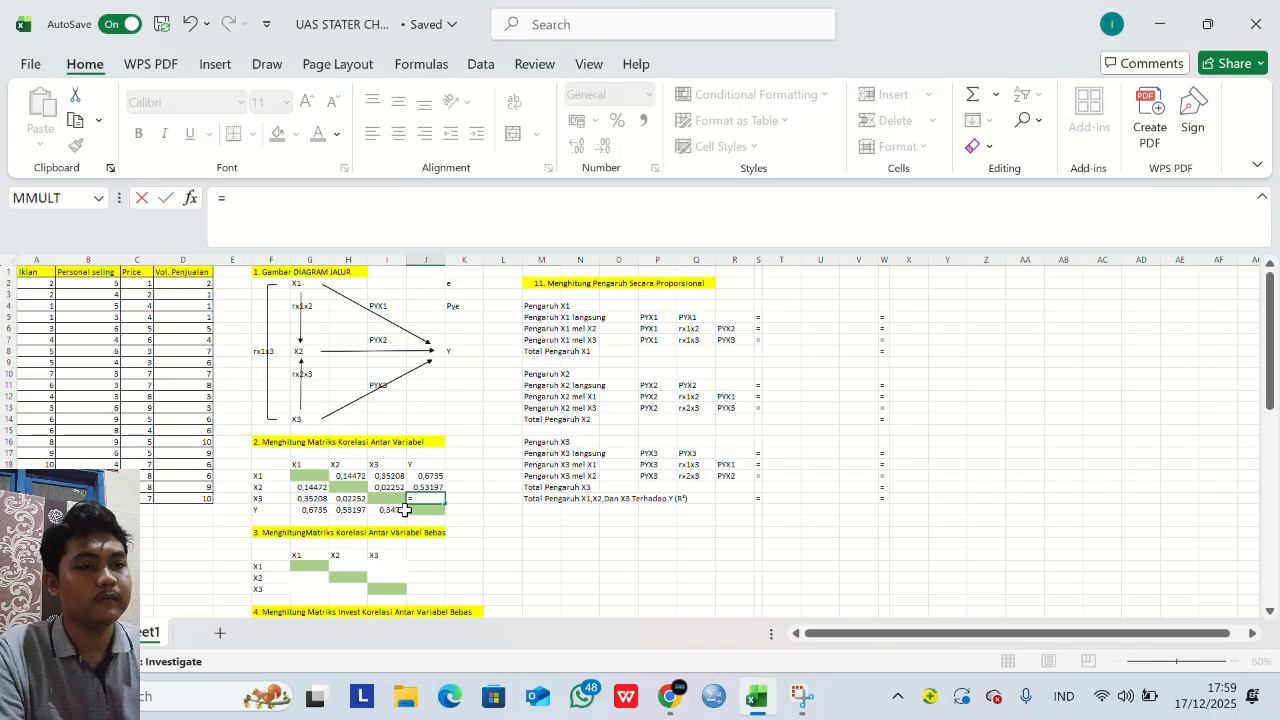
left_click(401, 509)
key("Return")
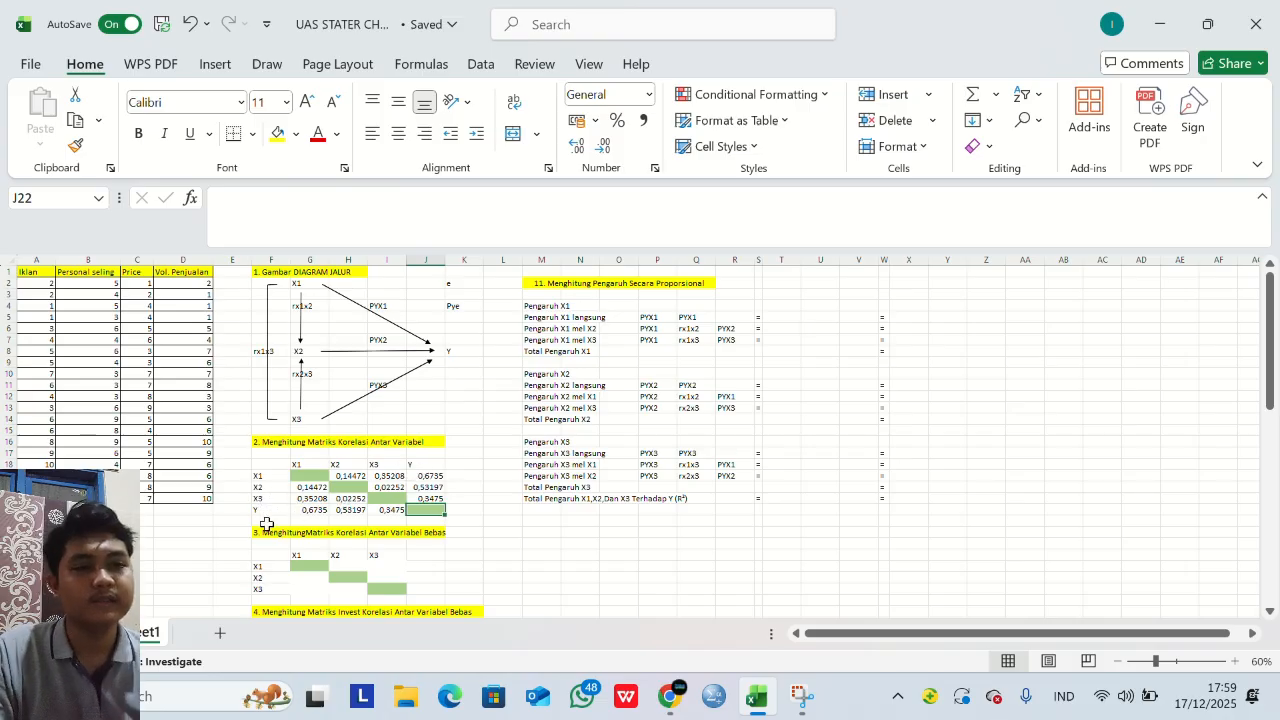
Set the diagonal cells G19, H20, I21 and J22 of the correlation matrix to 1.
left_click(306, 476)
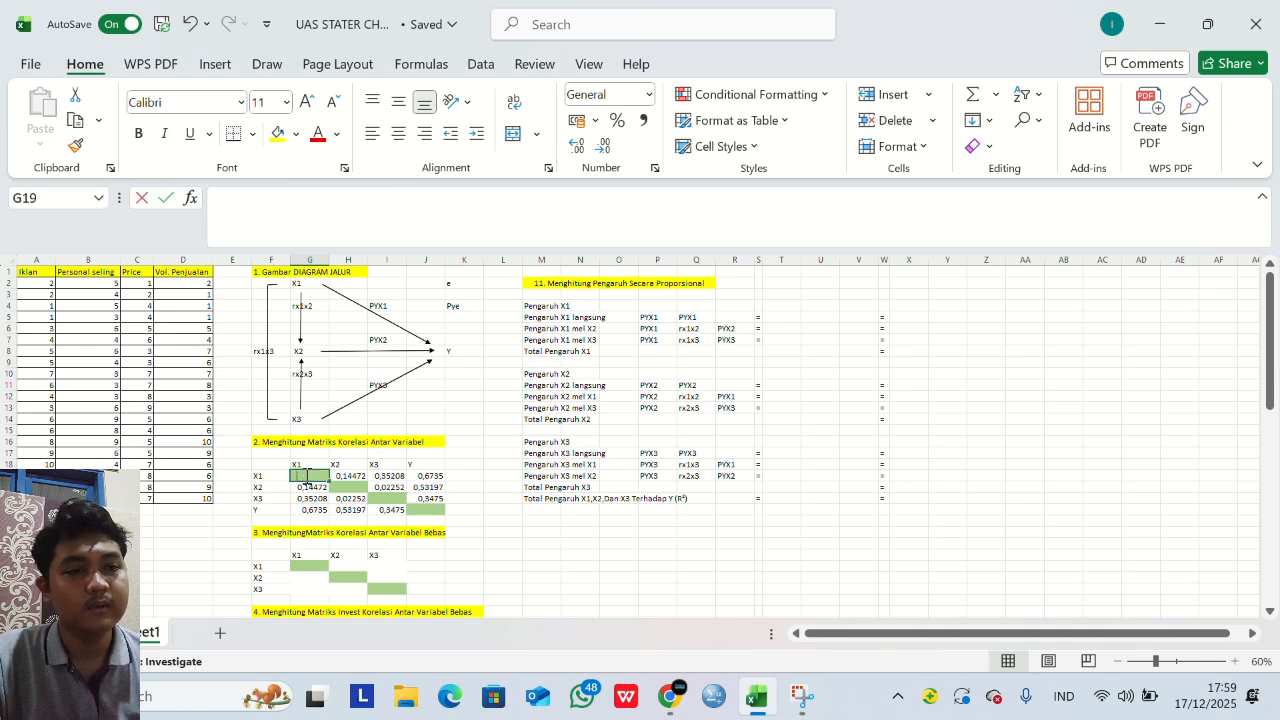
type("1")
key("Return")
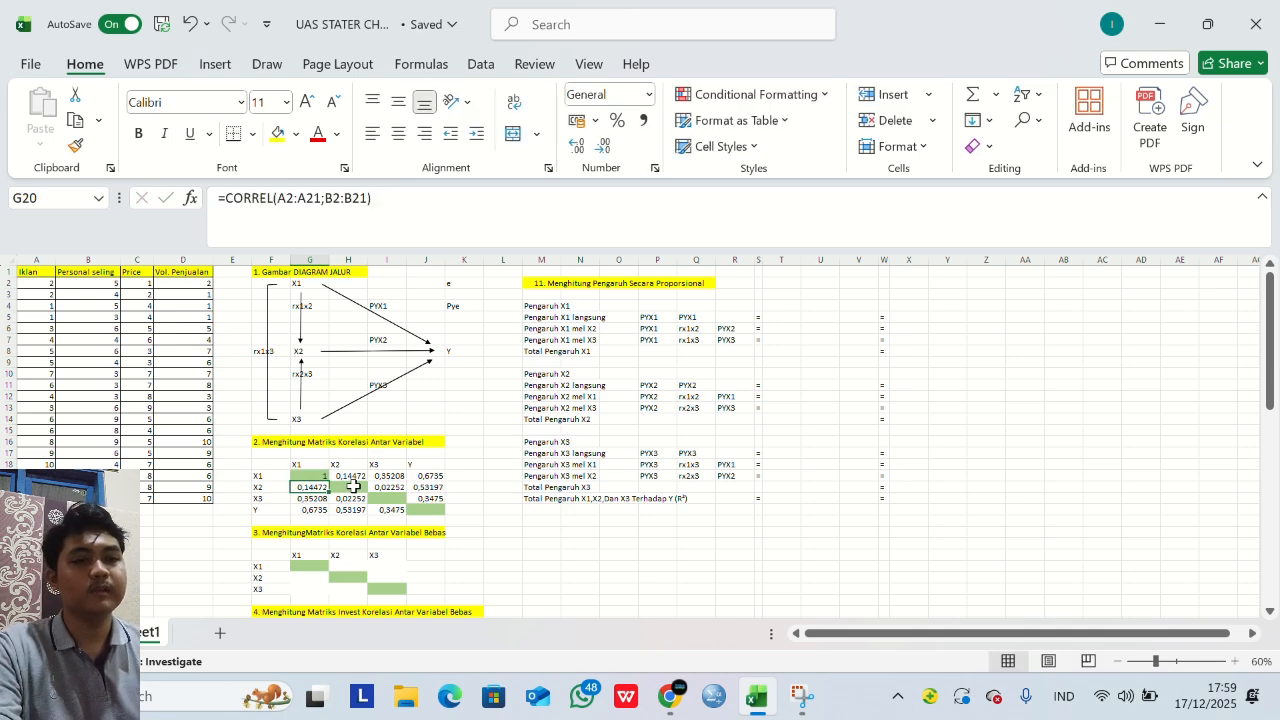
left_click(353, 486)
type("1")
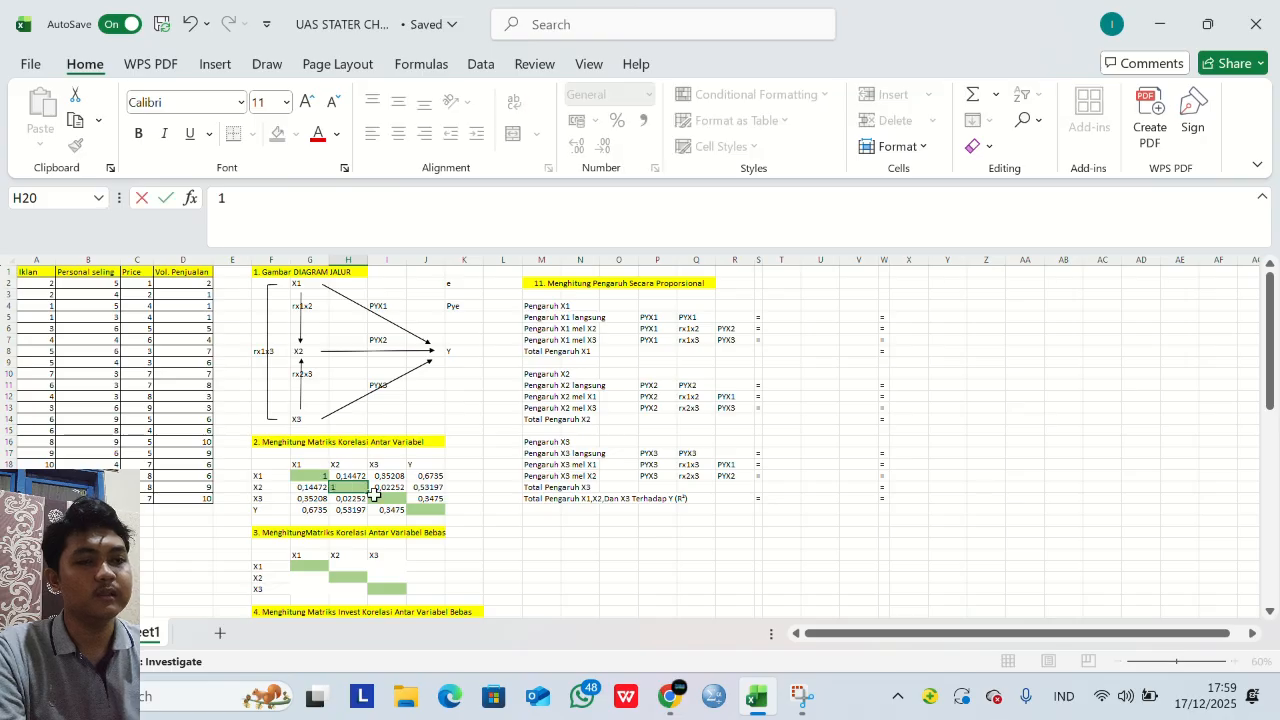
left_click(376, 500)
type("1")
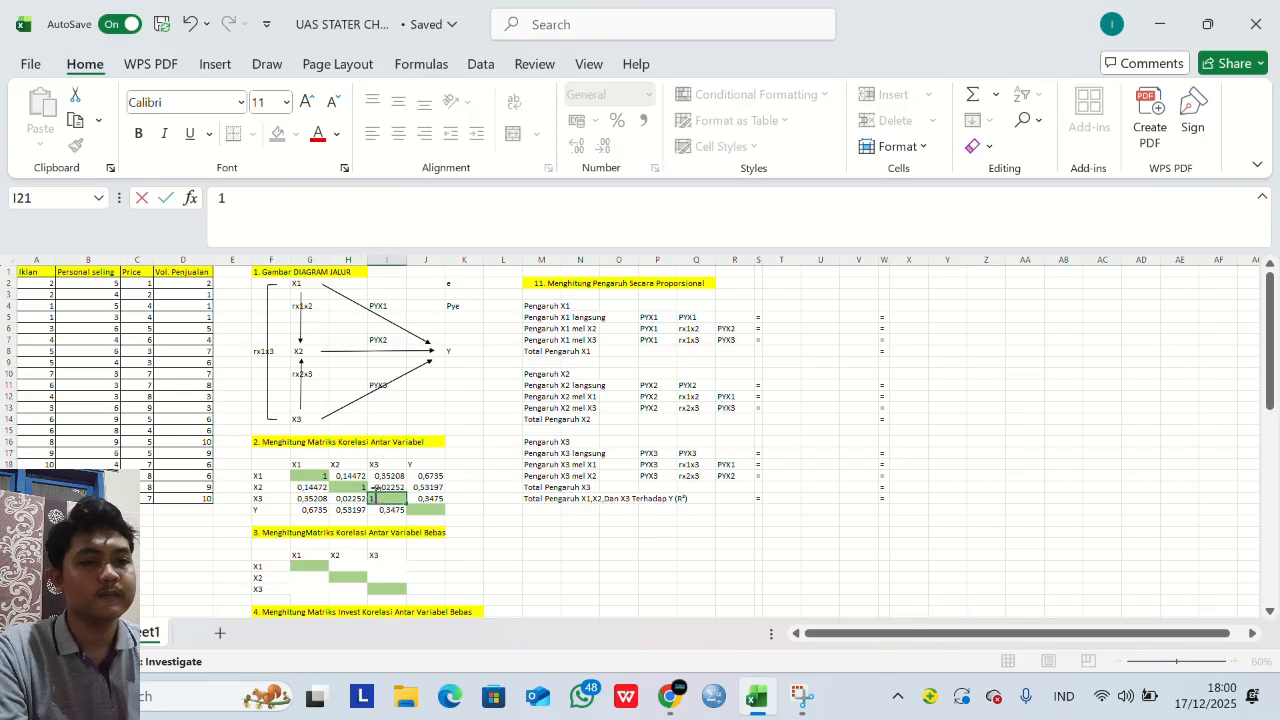
left_click(420, 510)
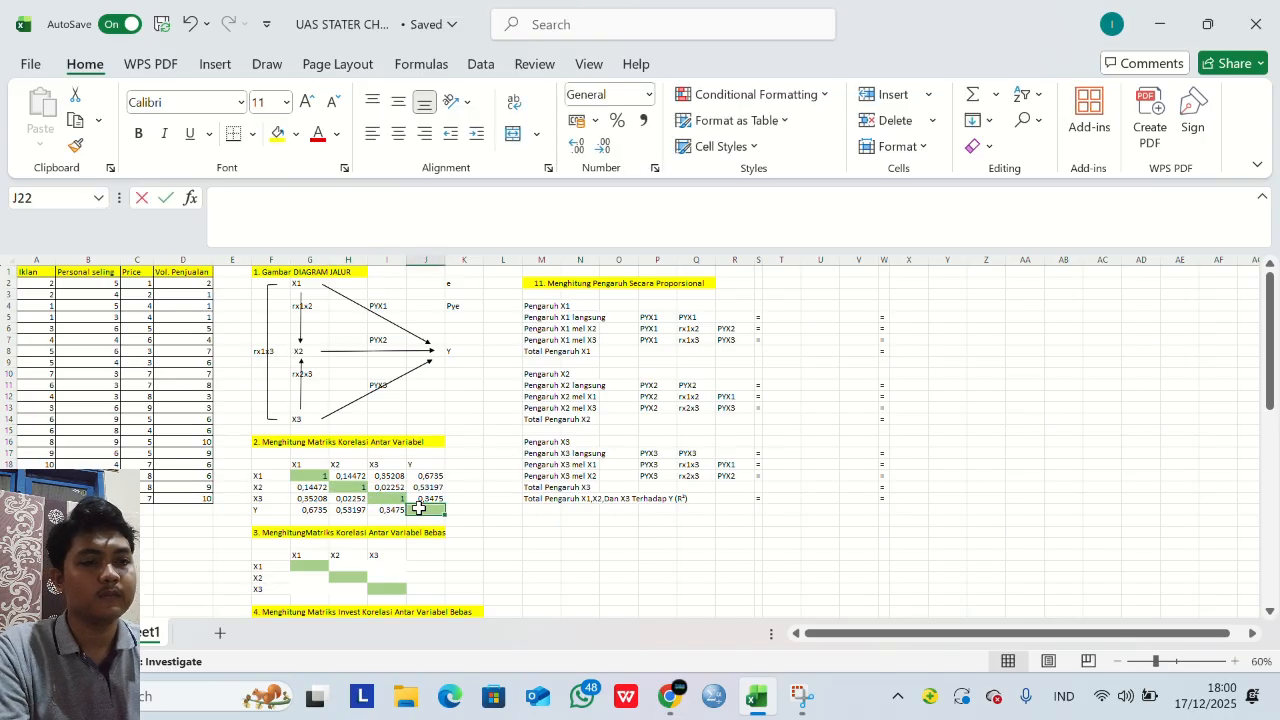
type("1")
key("Return")
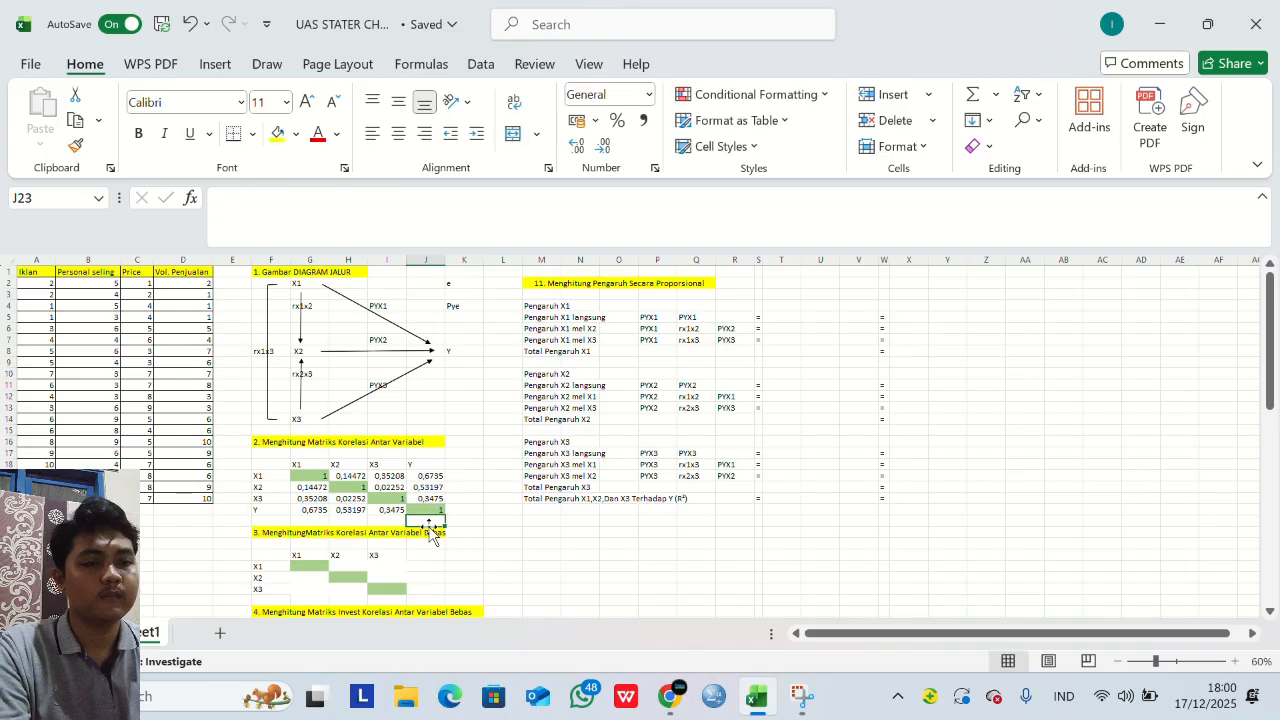
Fill the independent-variable correlation matrix G27:I29 by setting G27 to =G19 and copying the formula across all three rows and columns.
scroll(376, 506, "down", 1)
scroll(376, 506, "down", 4)
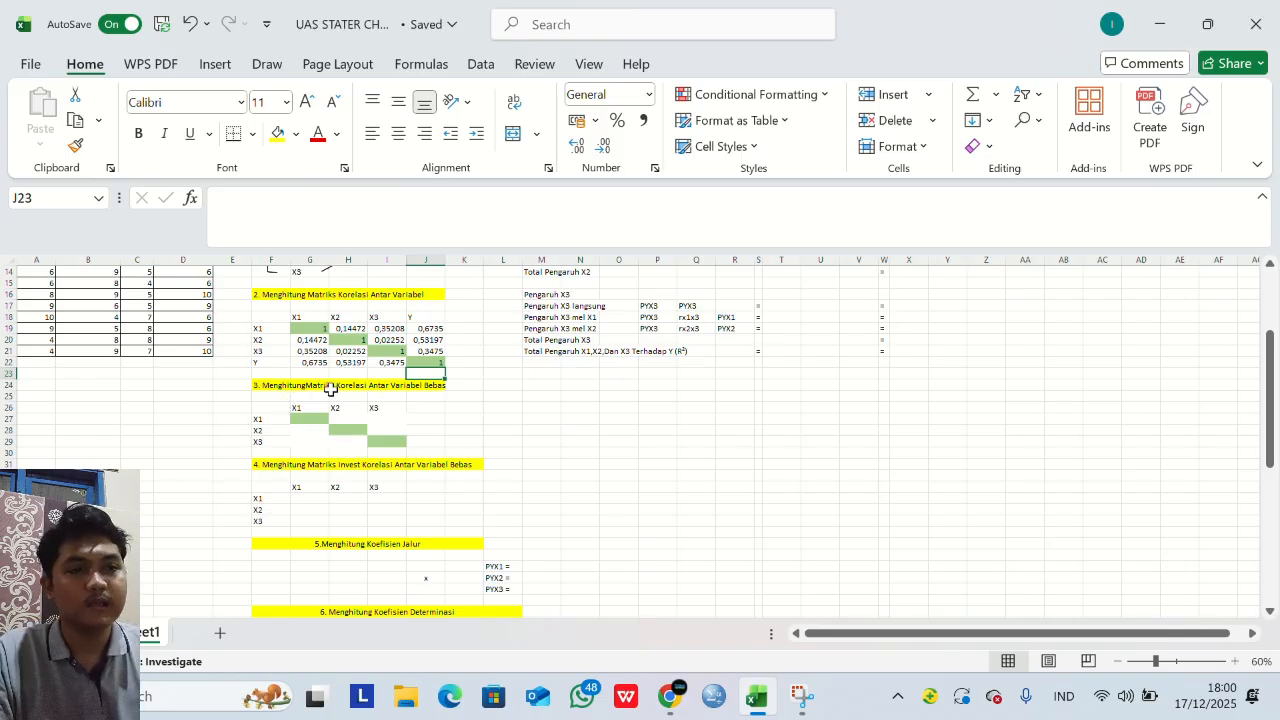
left_click(525, 38)
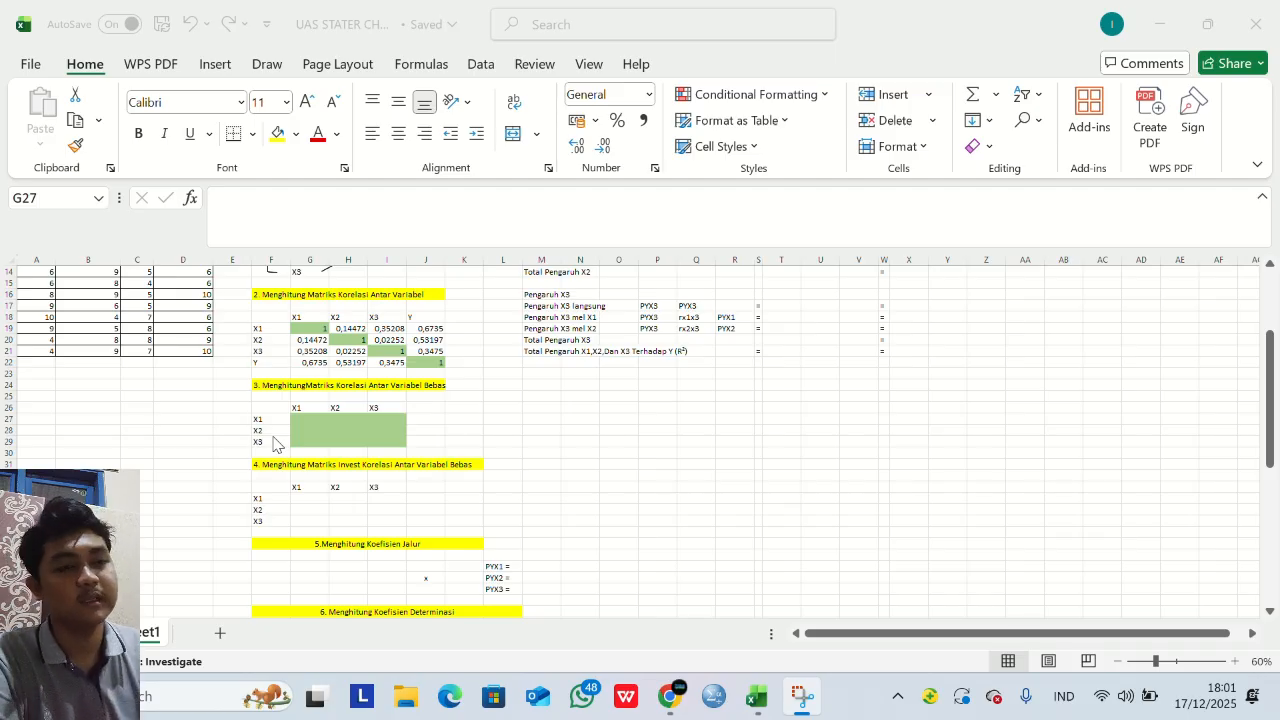
left_click(306, 419)
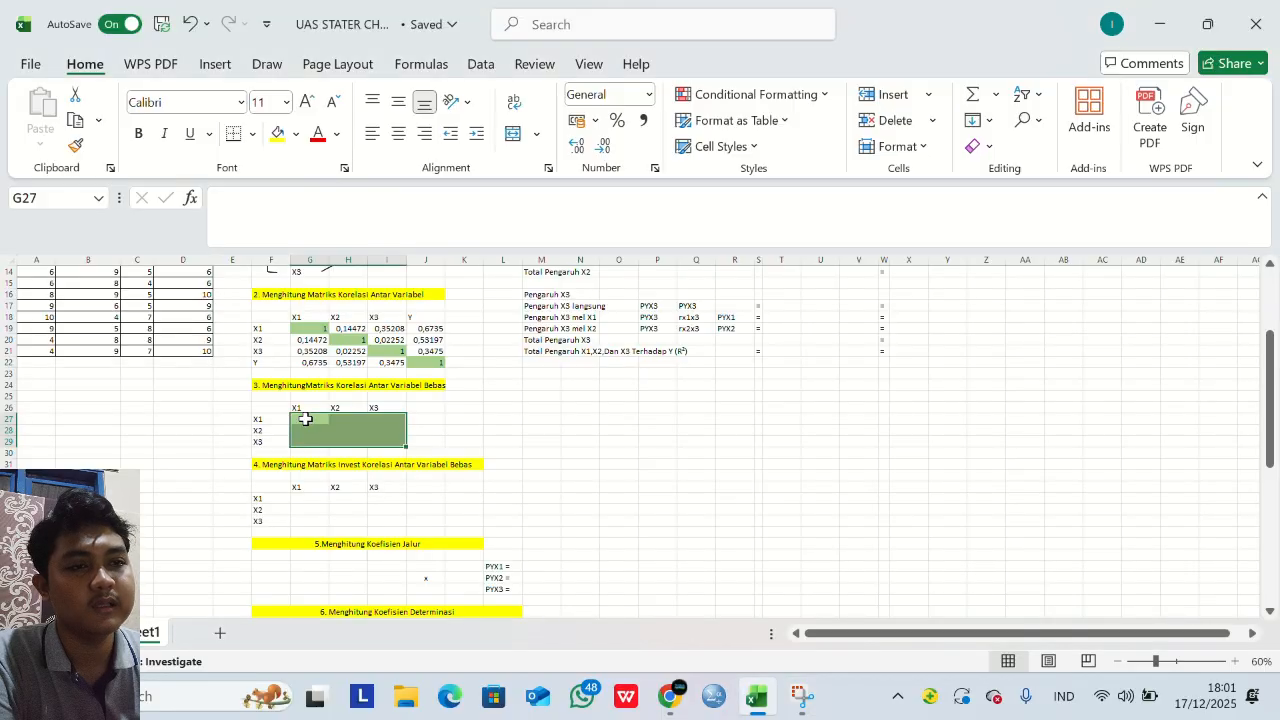
type("=")
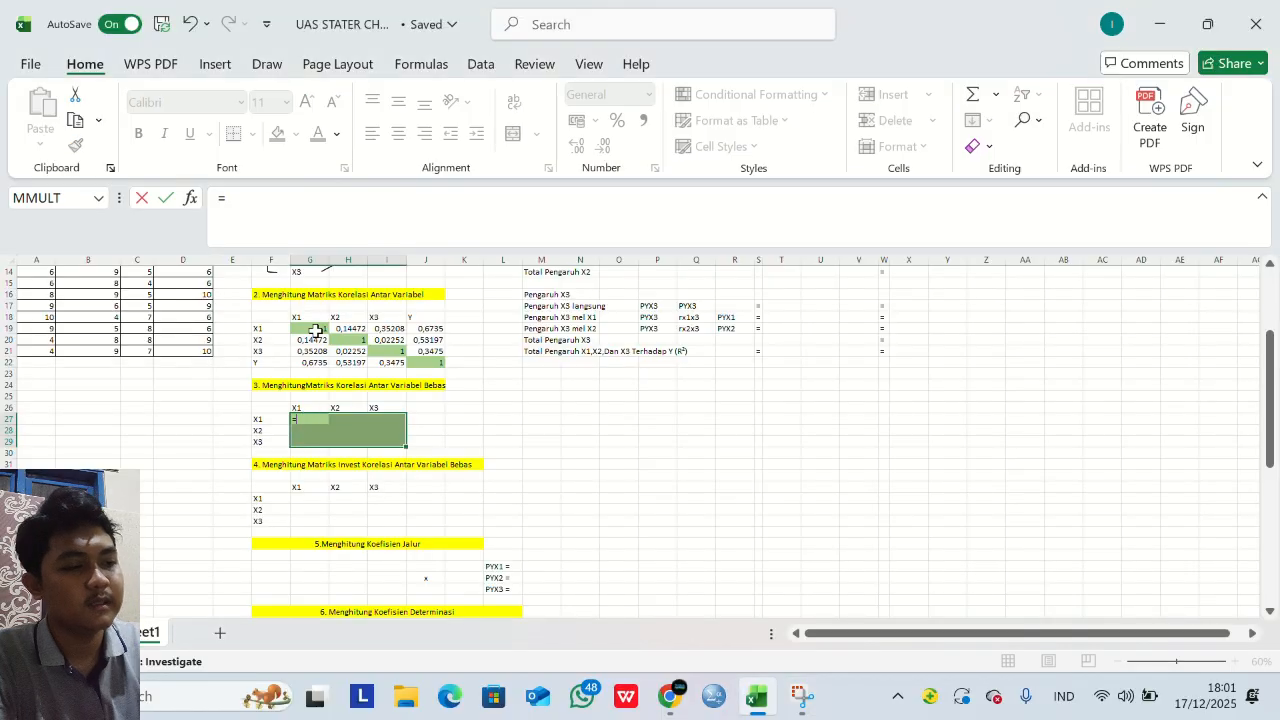
left_click(315, 333)
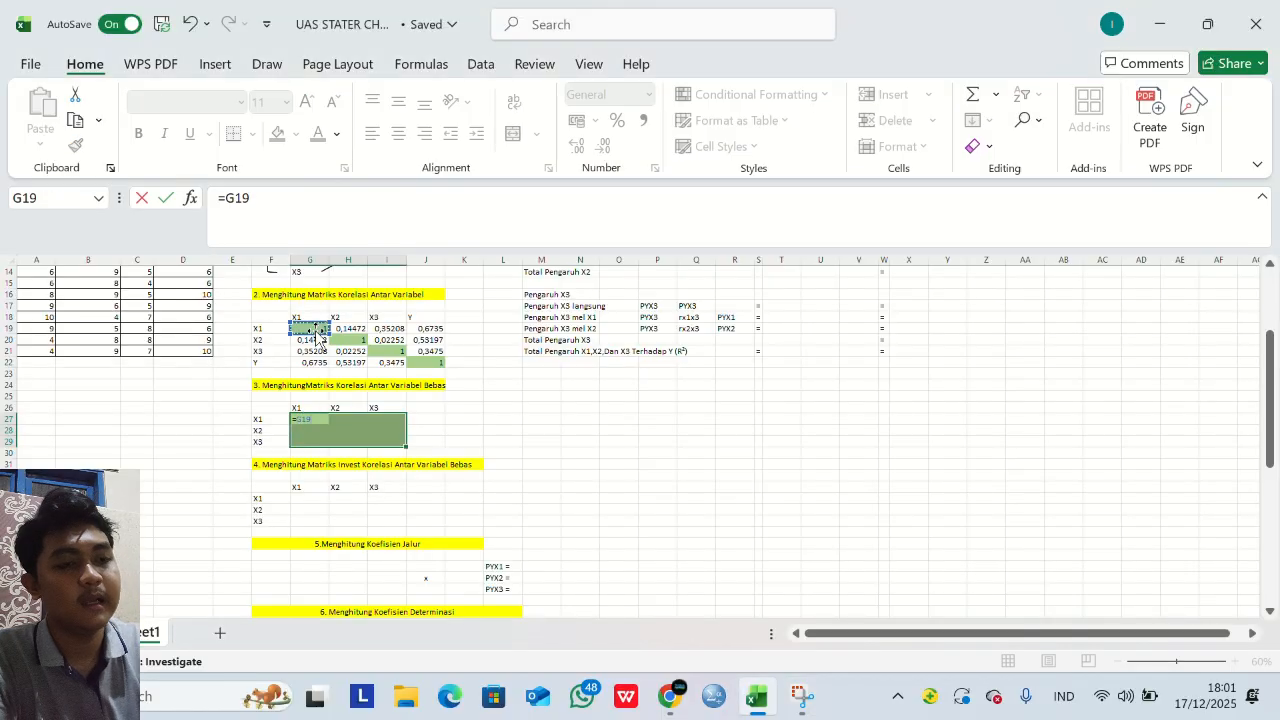
left_click(320, 420)
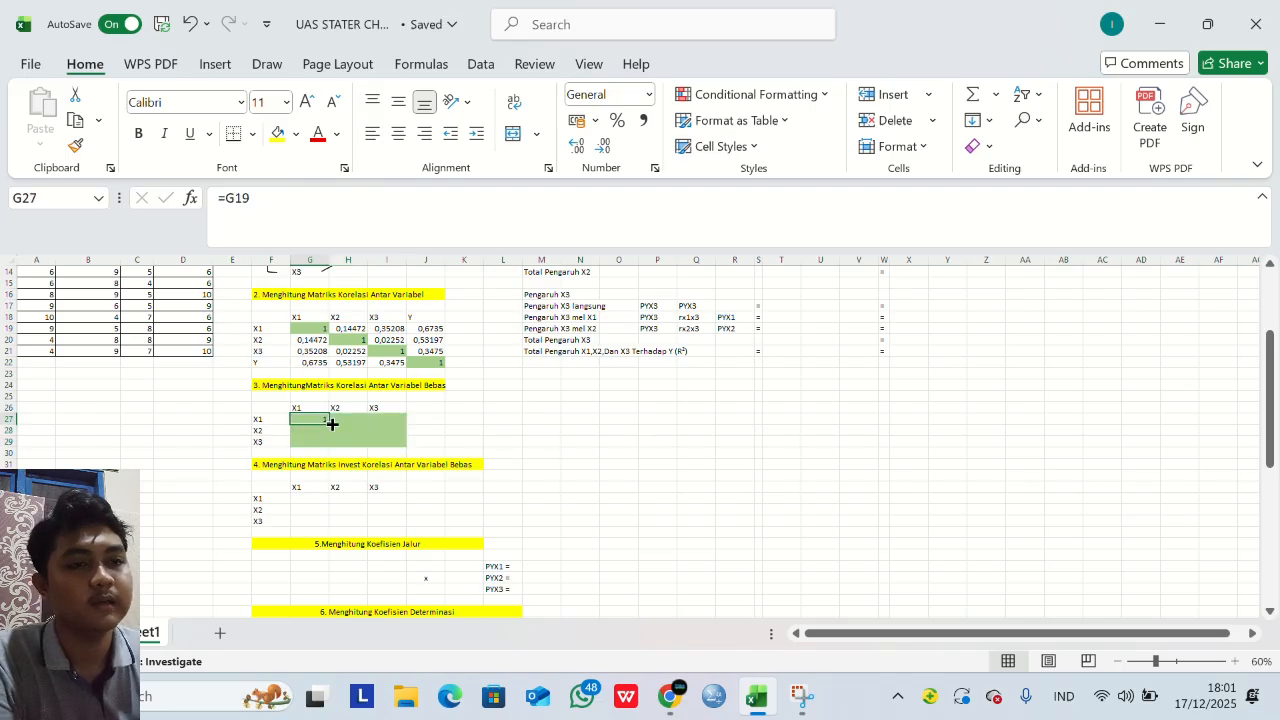
left_click_drag(329, 424, 404, 447)
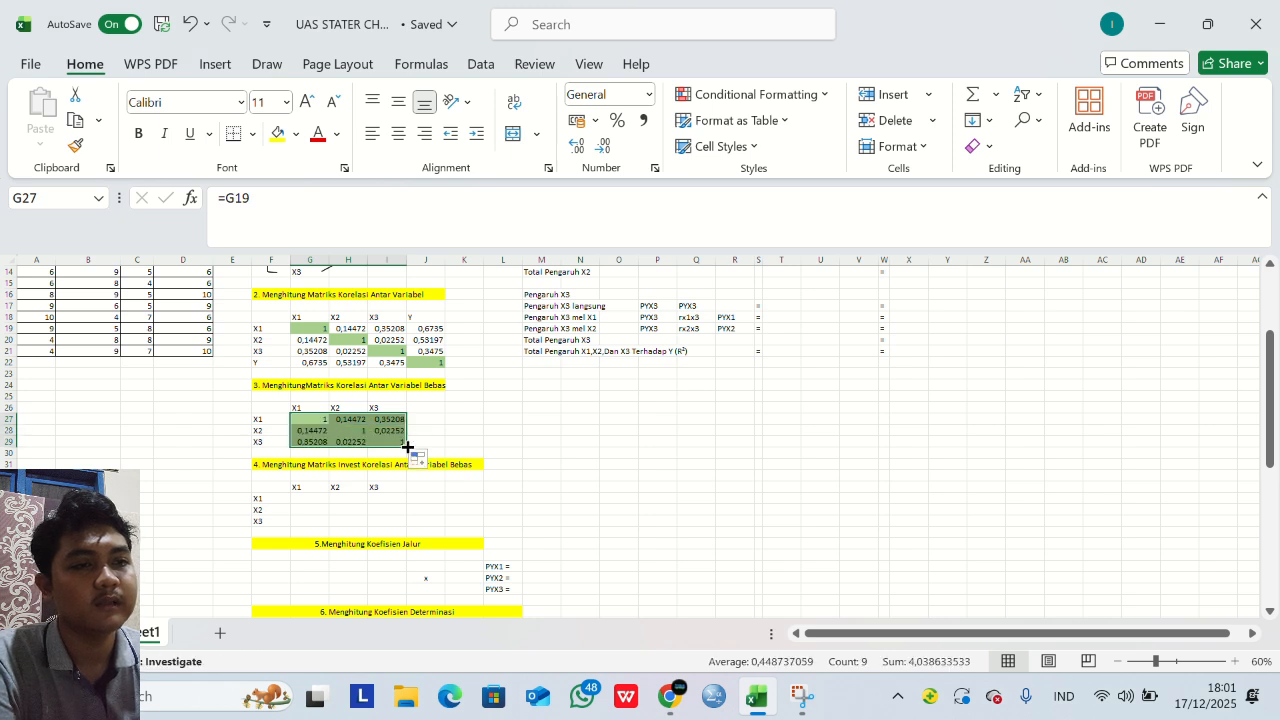
left_click(317, 431)
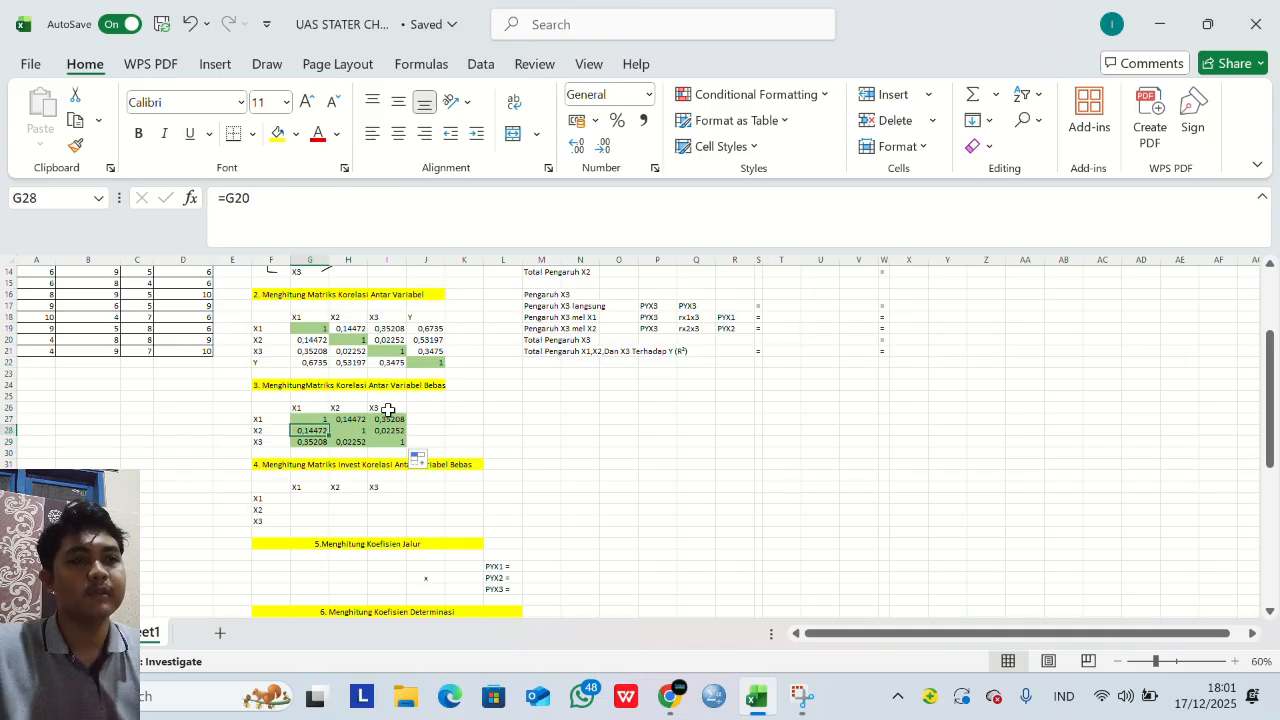
left_click(512, 442)
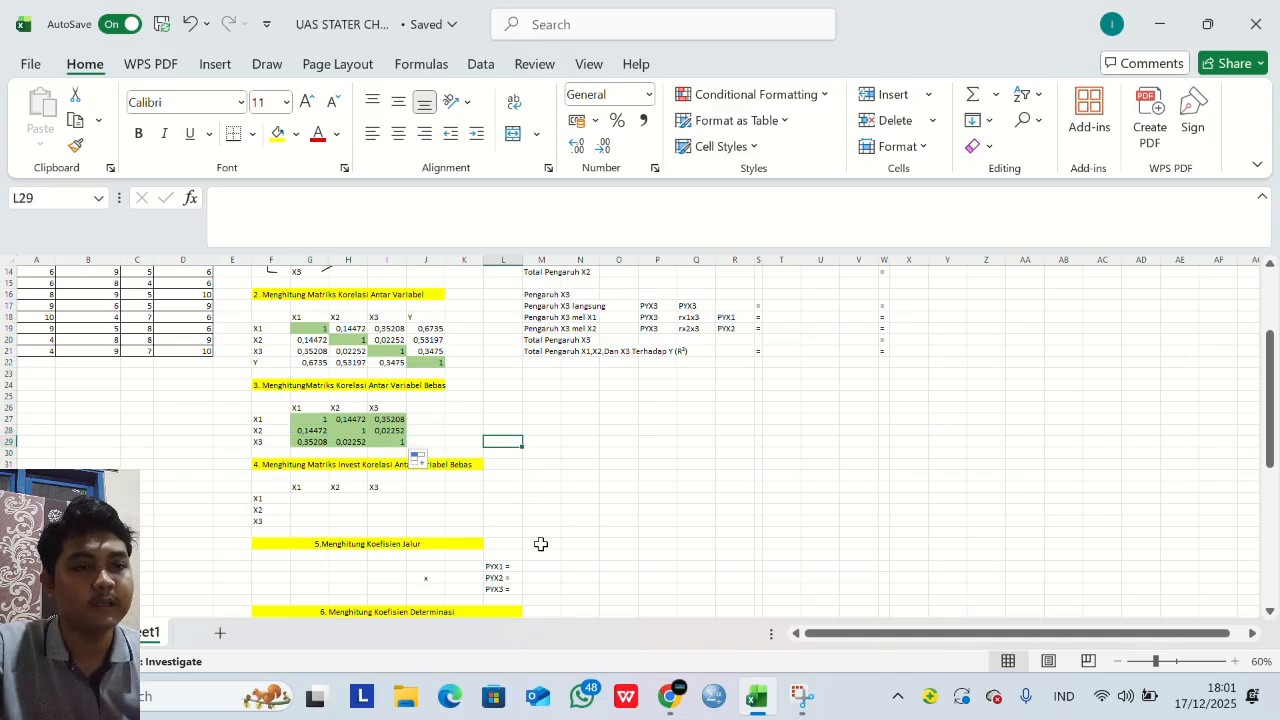
Calculate the inverse correlation matrix in G34:I36 as an array formula using the Math & Trig function MINVERSE with the range G27:I29.
scroll(410, 497, "down", 1)
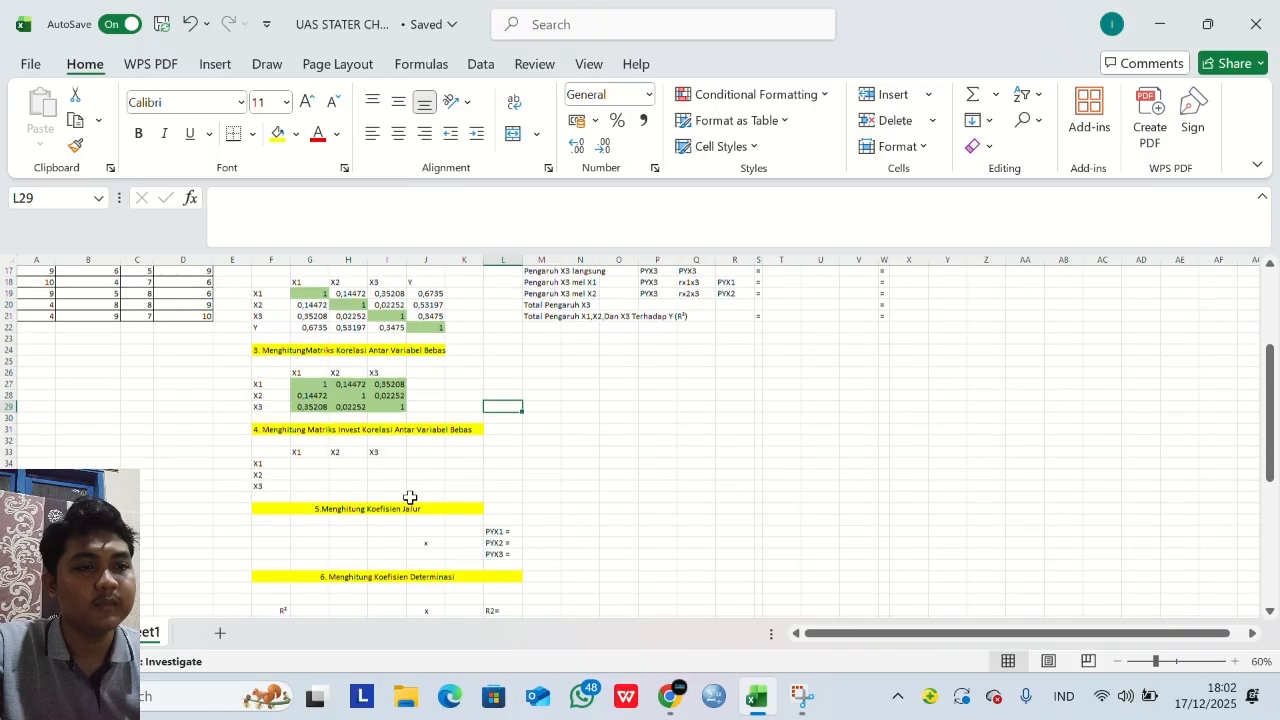
scroll(410, 497, "down", 1)
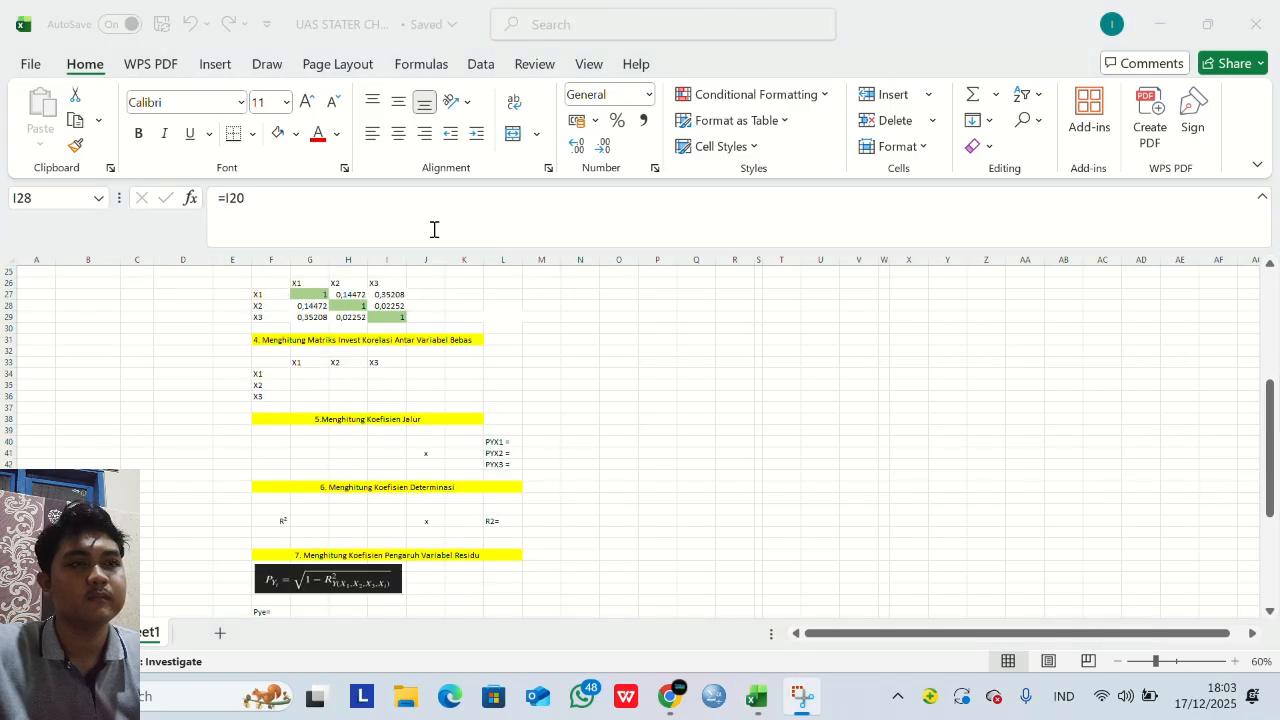
left_click(309, 371)
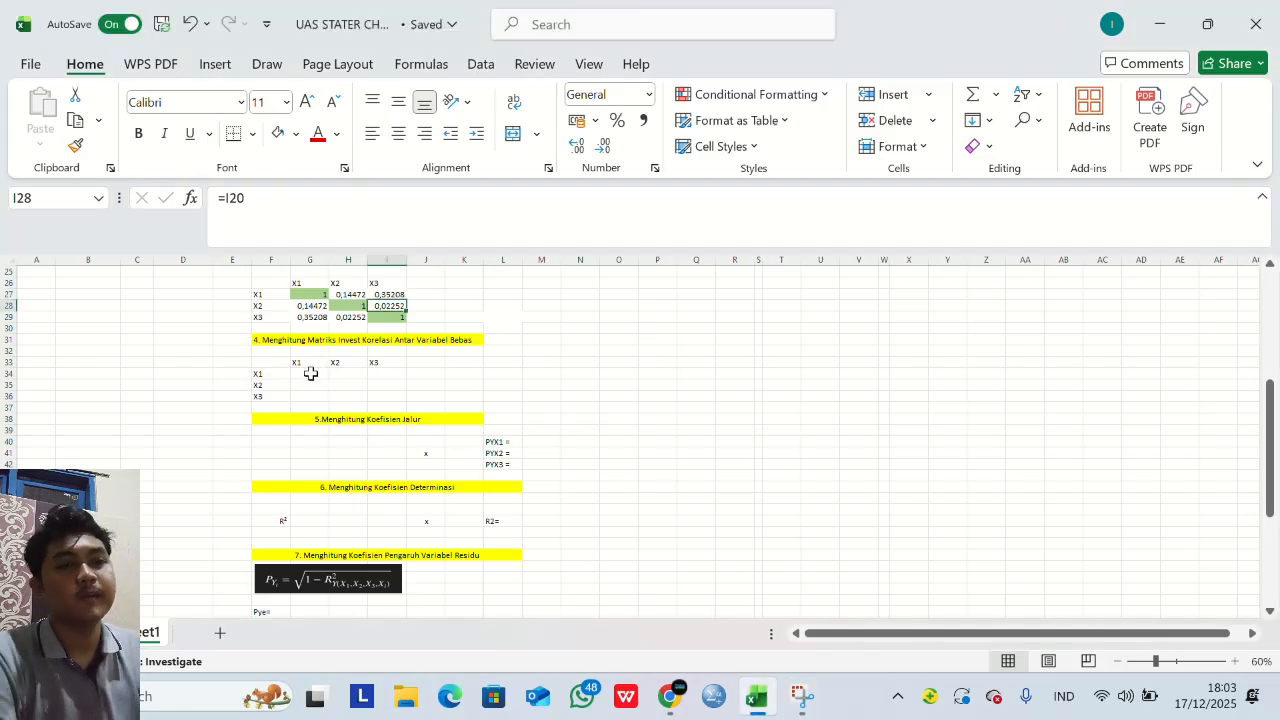
left_click_drag(309, 374, 386, 395)
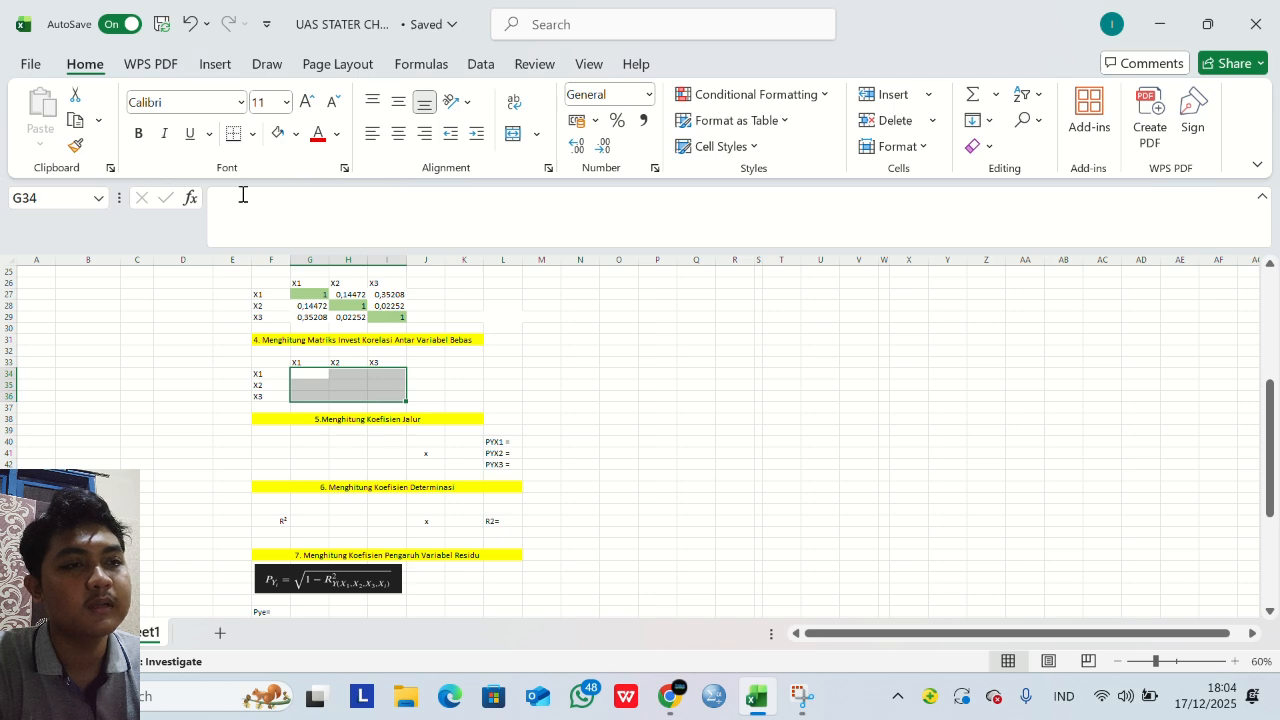
left_click(191, 199)
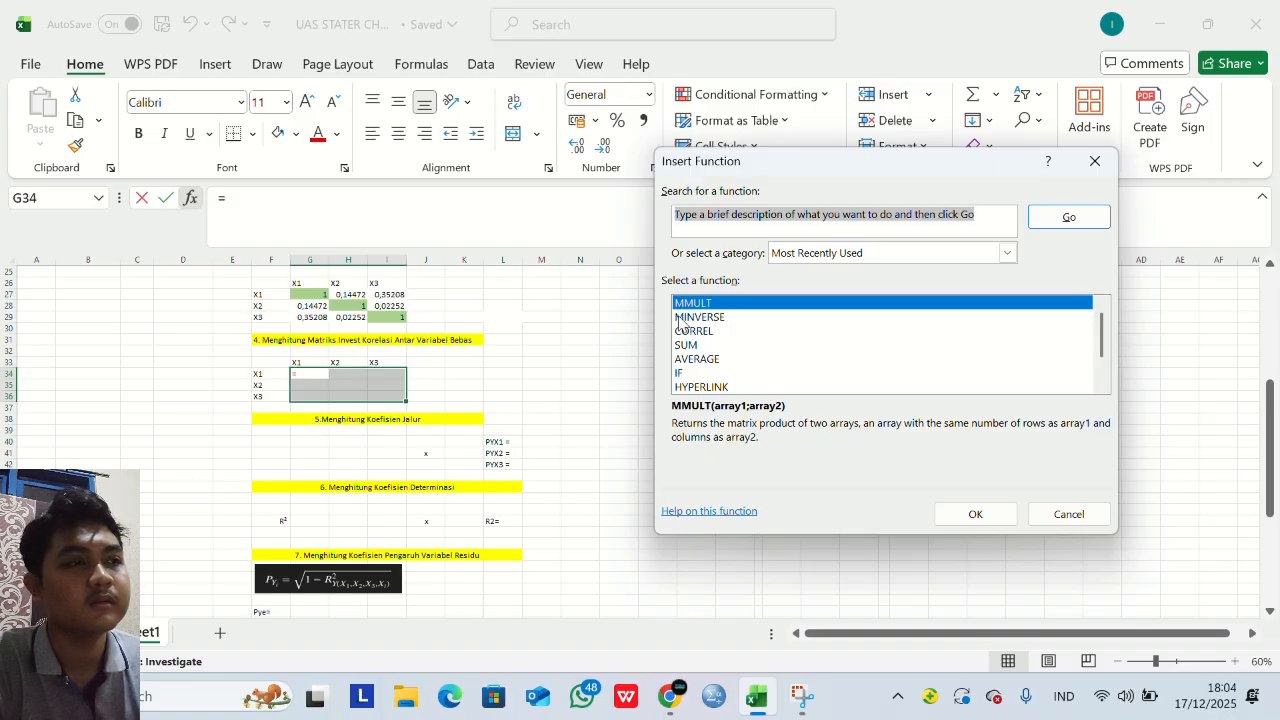
left_click(1007, 253)
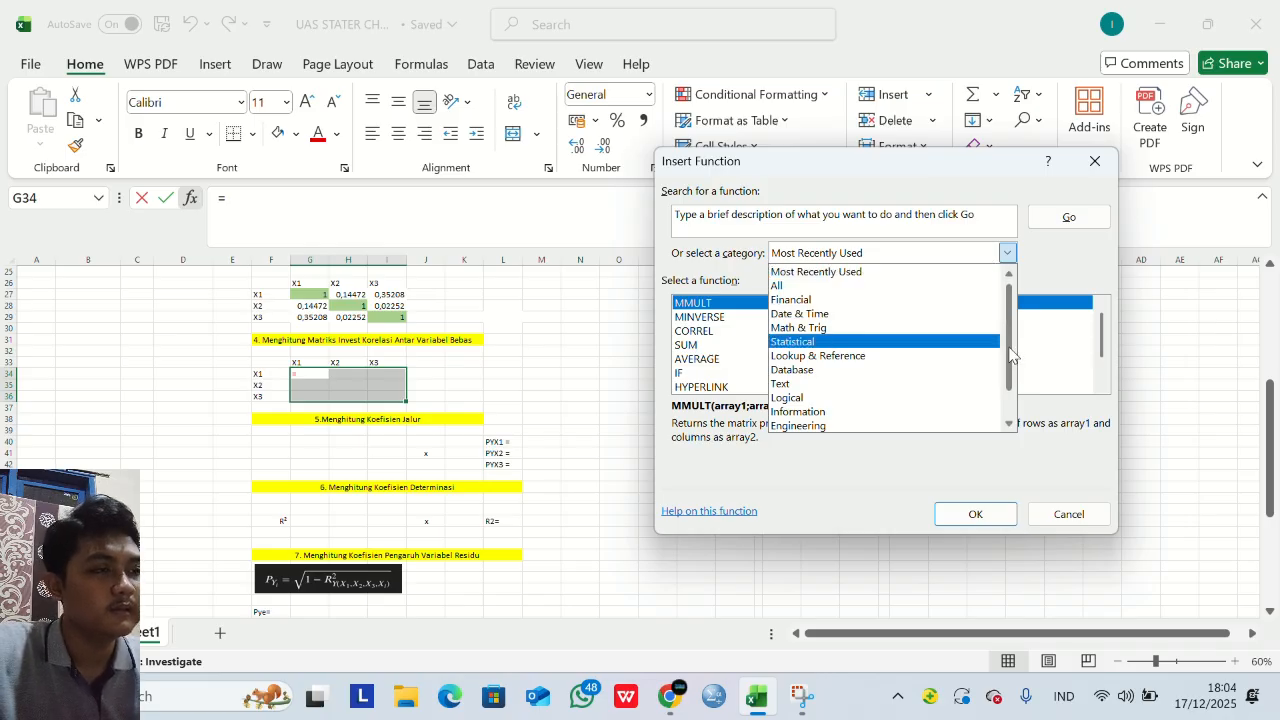
left_click_drag(1010, 352, 1005, 370)
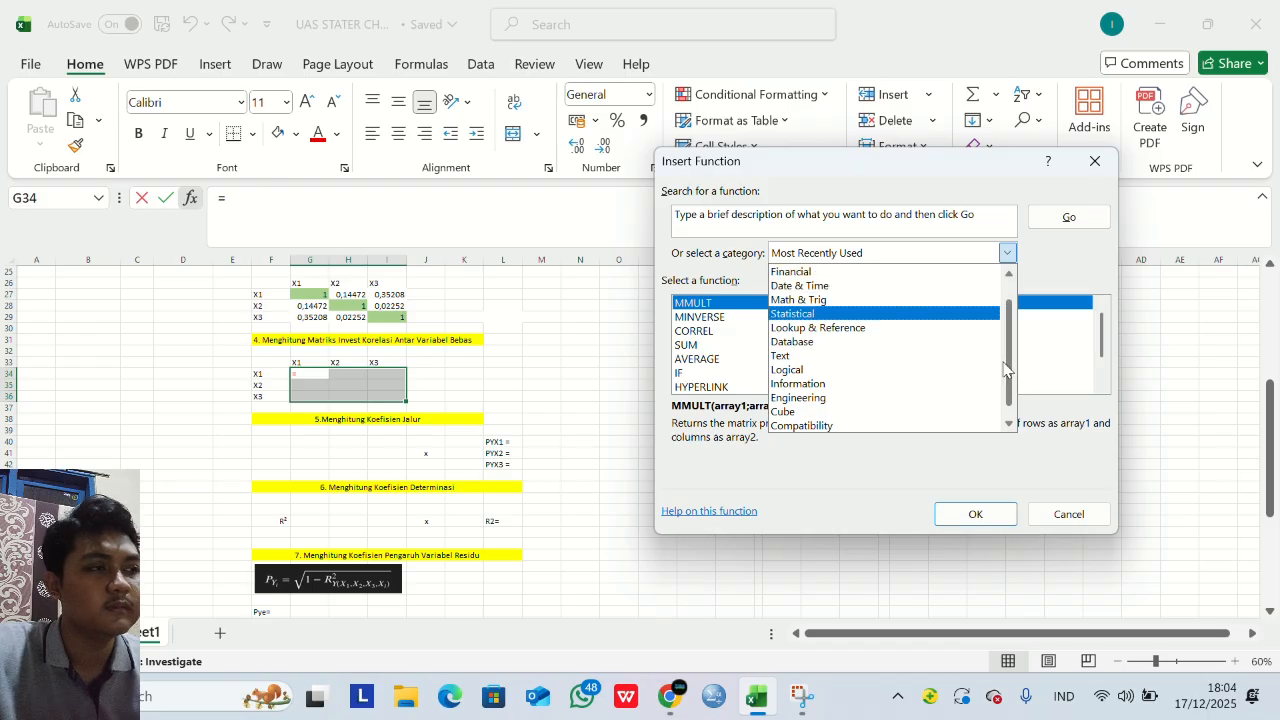
left_click(872, 299)
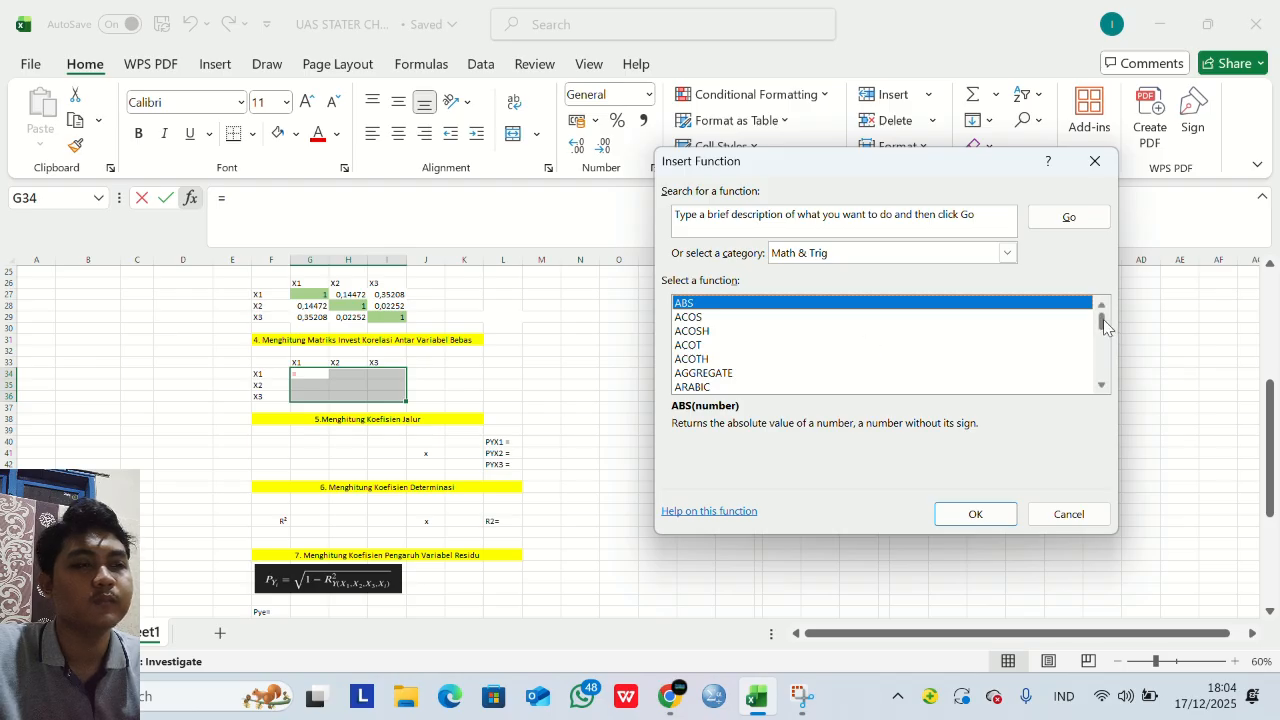
left_click_drag(1103, 319, 1102, 354)
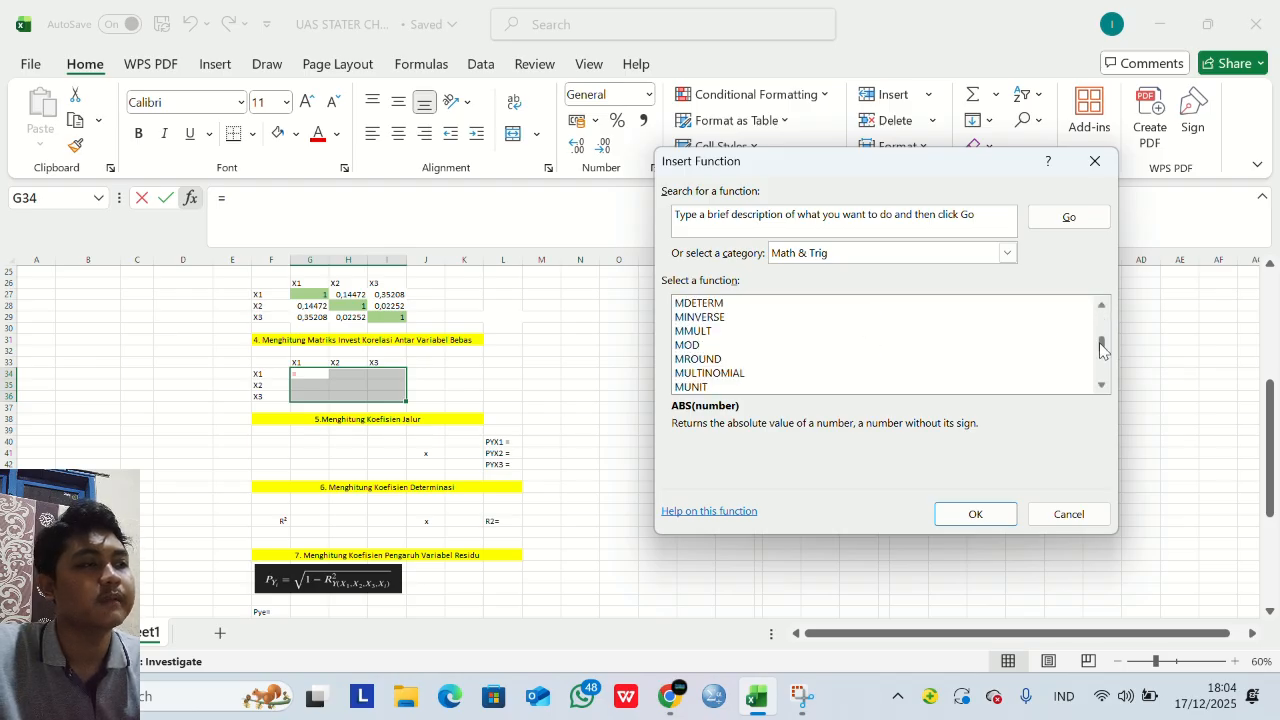
left_click(708, 318)
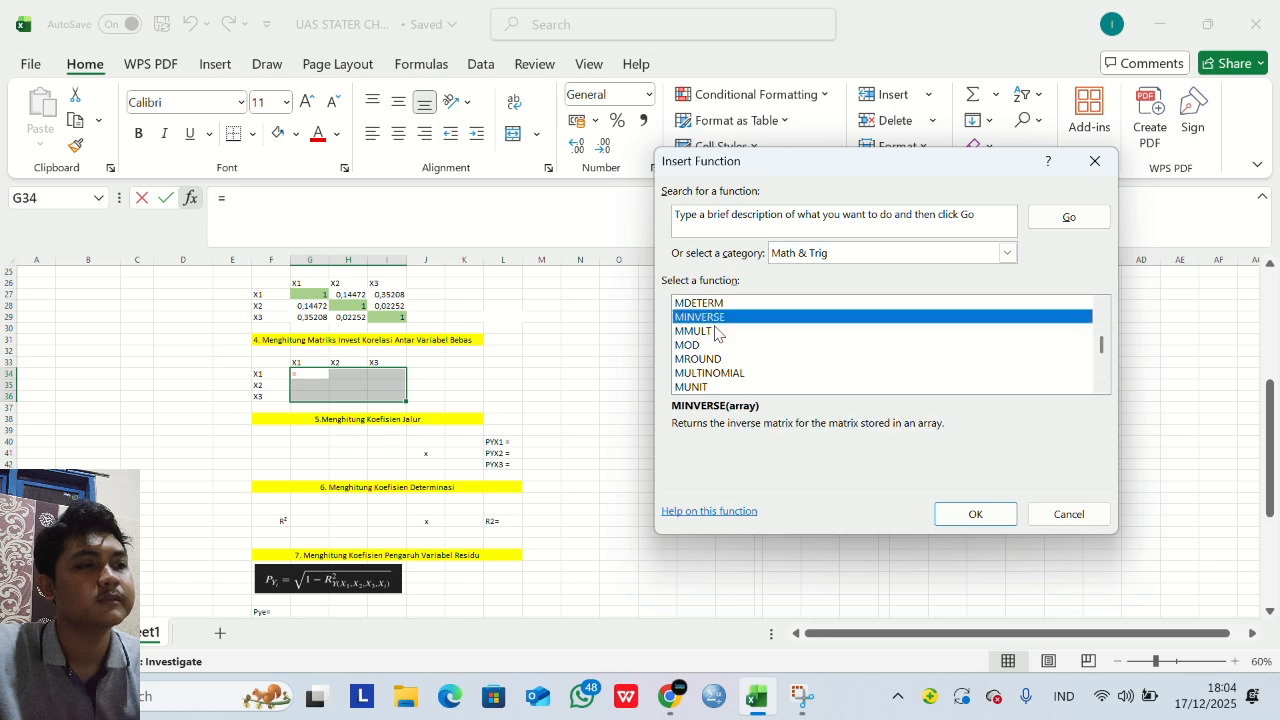
left_click(969, 522)
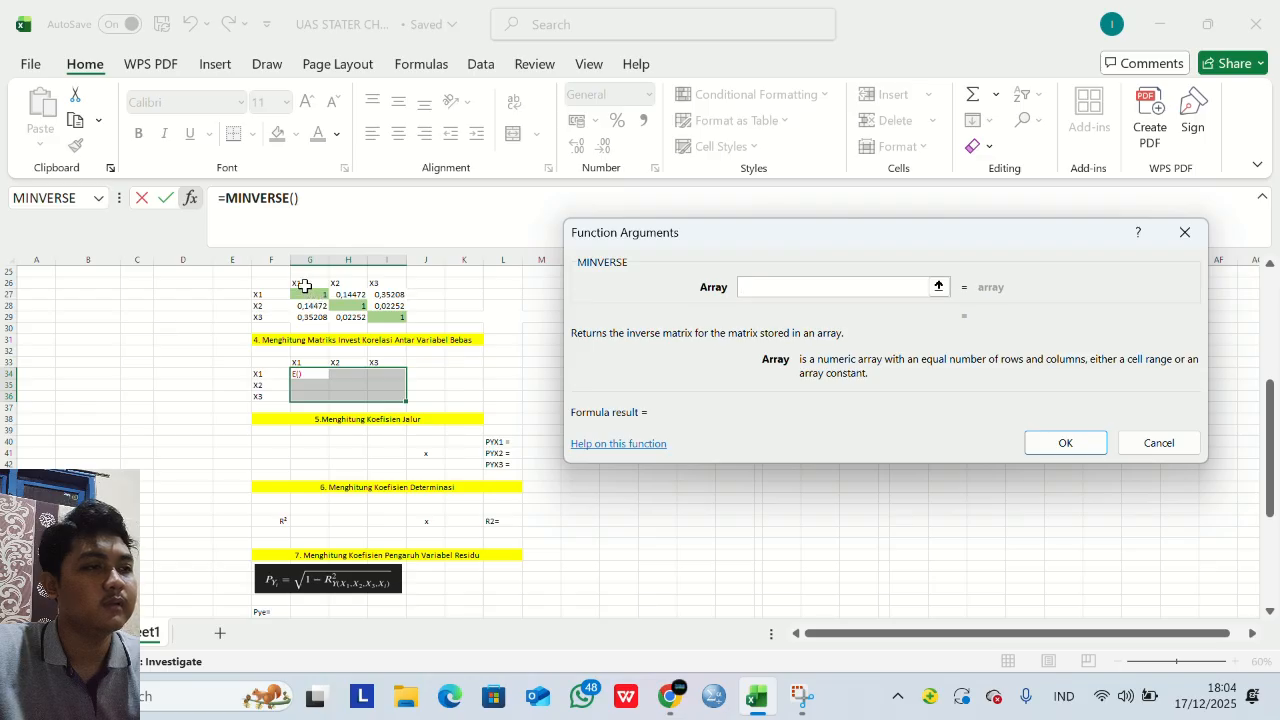
left_click_drag(306, 293, 381, 311)
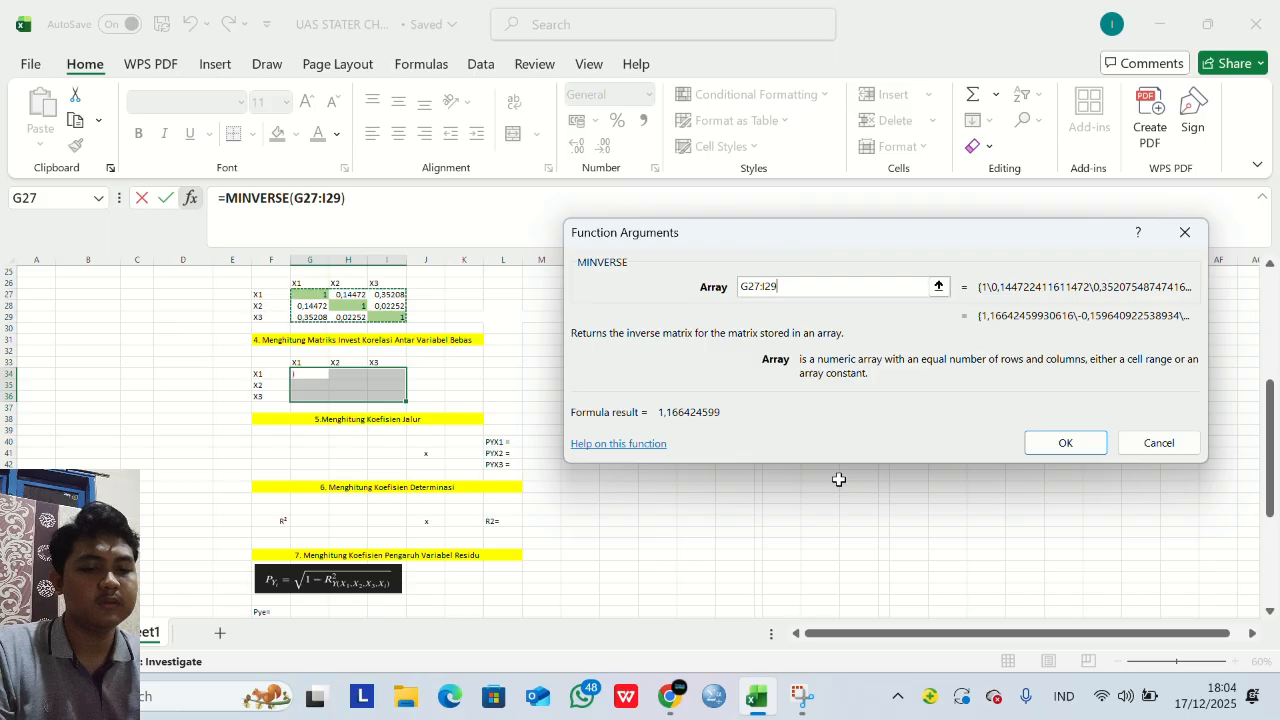
key("ctrl+shift+Return")
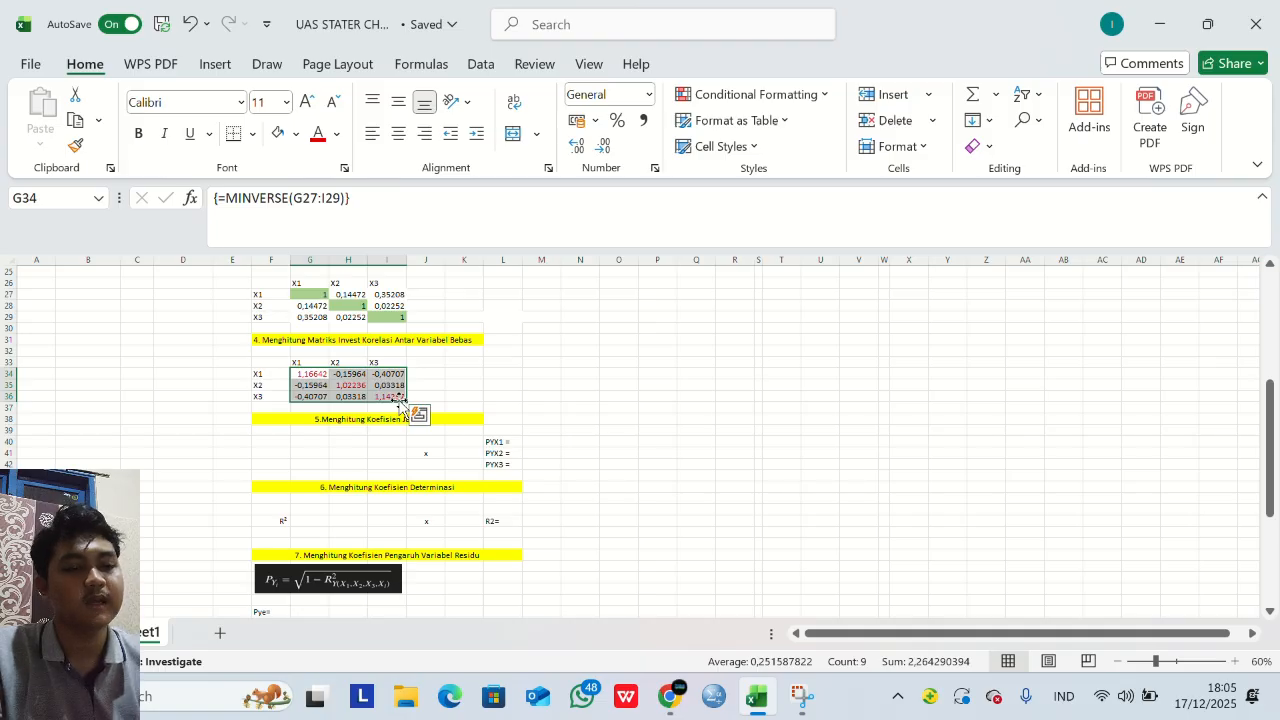
Mirror the inverse correlation matrix into G40:I42 by setting G40 to =G34 and copying the formula across all three rows and columns.
scroll(368, 453, "down", 1)
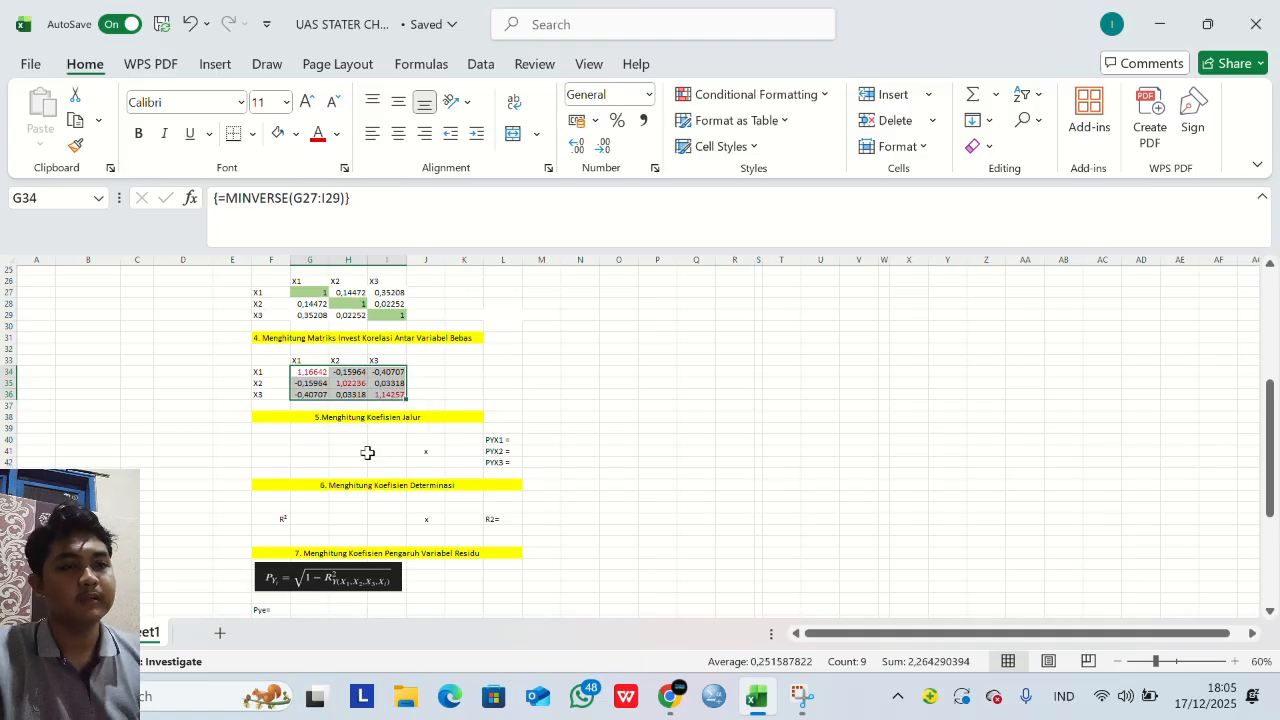
scroll(368, 453, "down", 1)
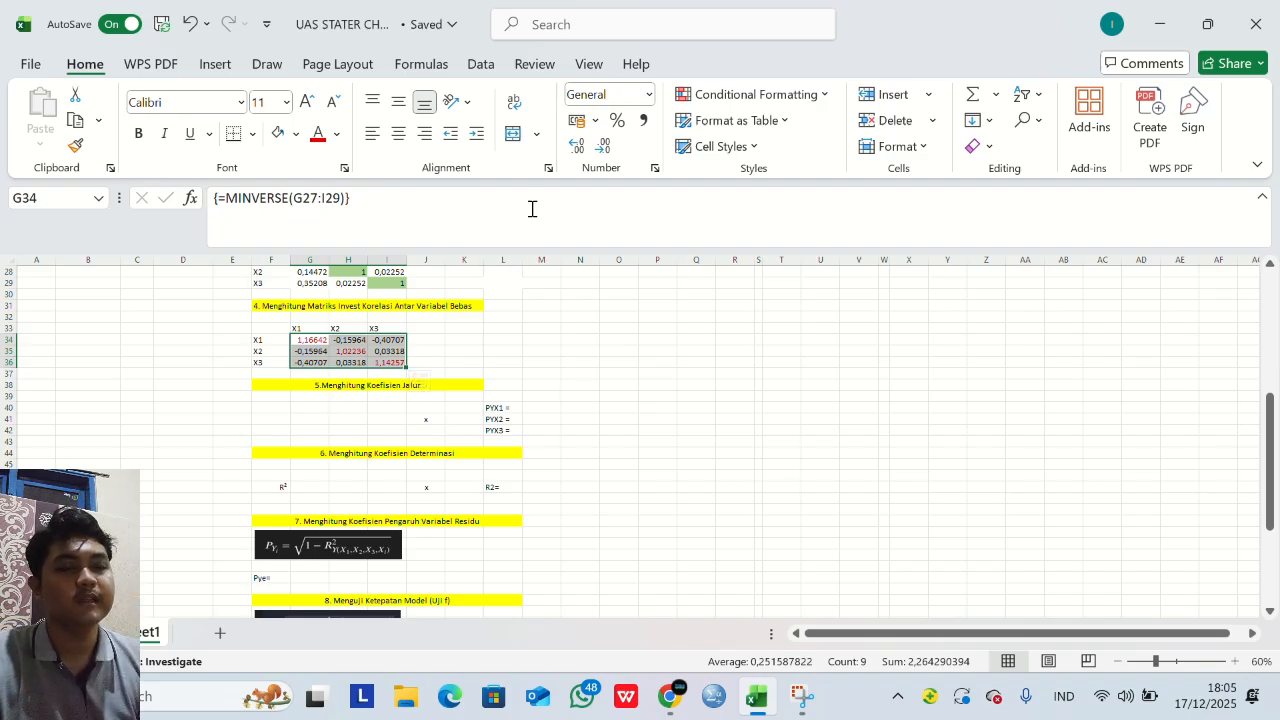
left_click(538, 38)
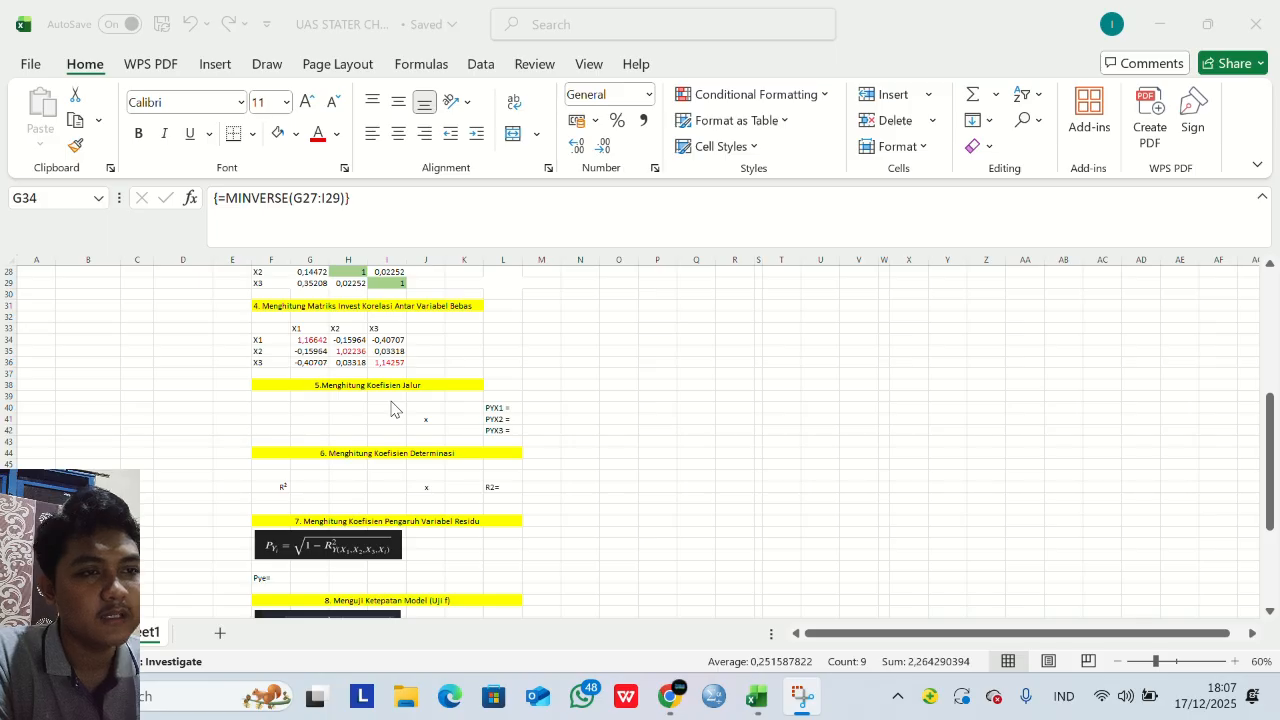
left_click(313, 403)
left_click(313, 405)
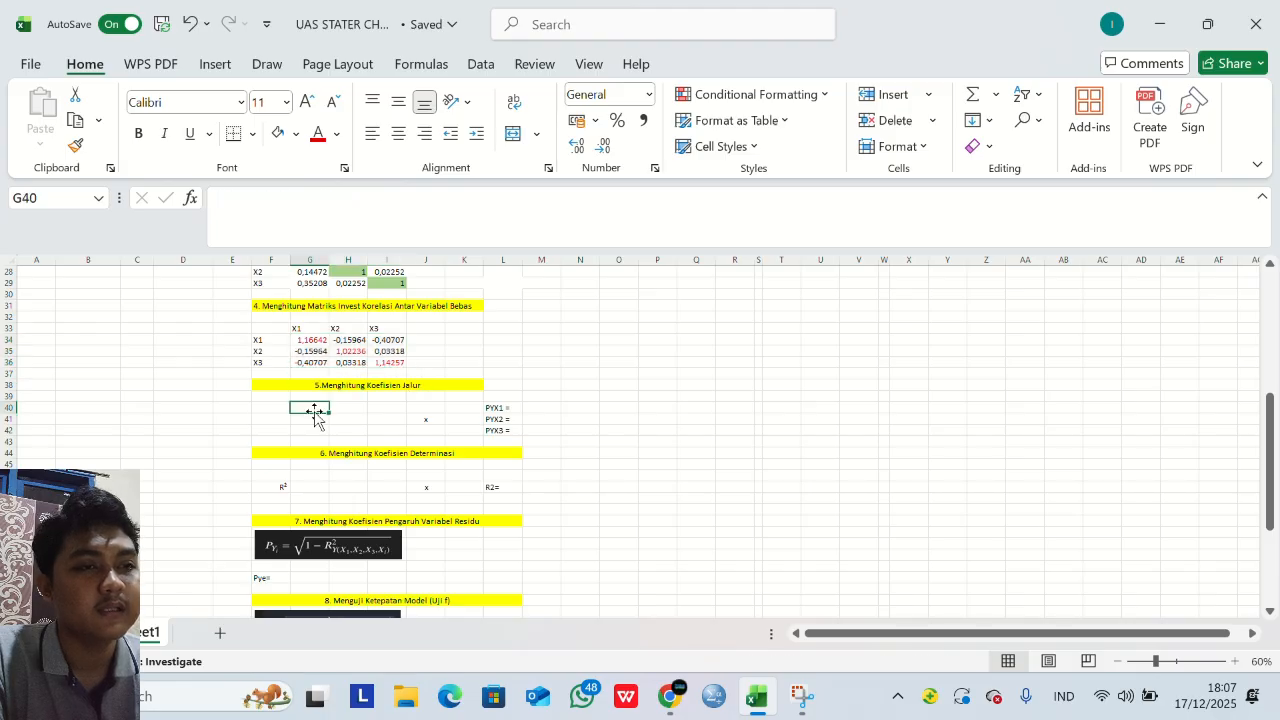
type("=")
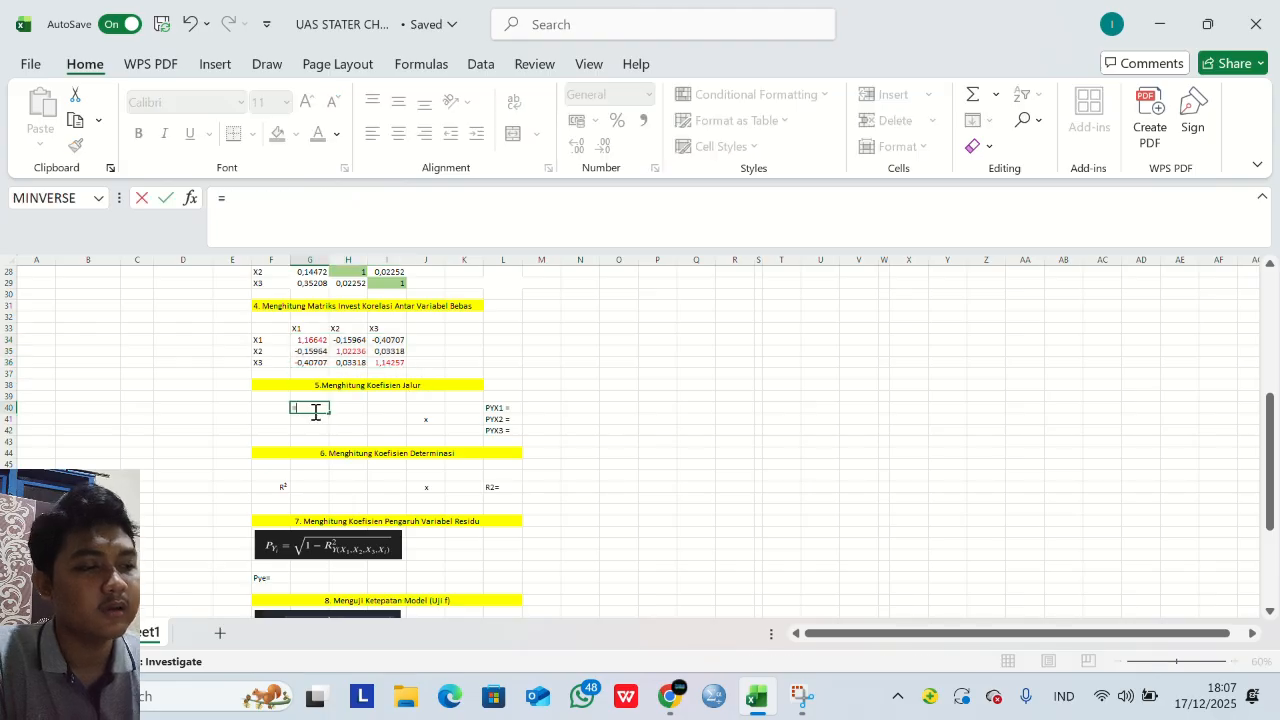
left_click(313, 341)
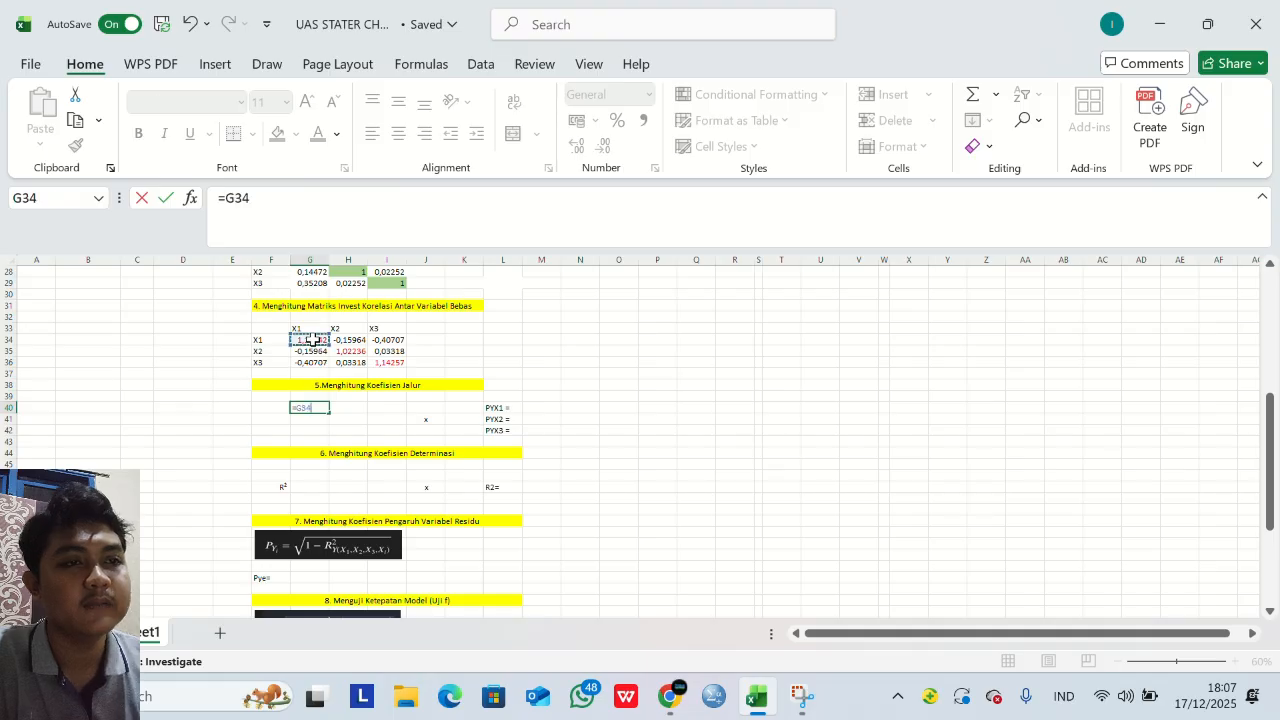
key("Return")
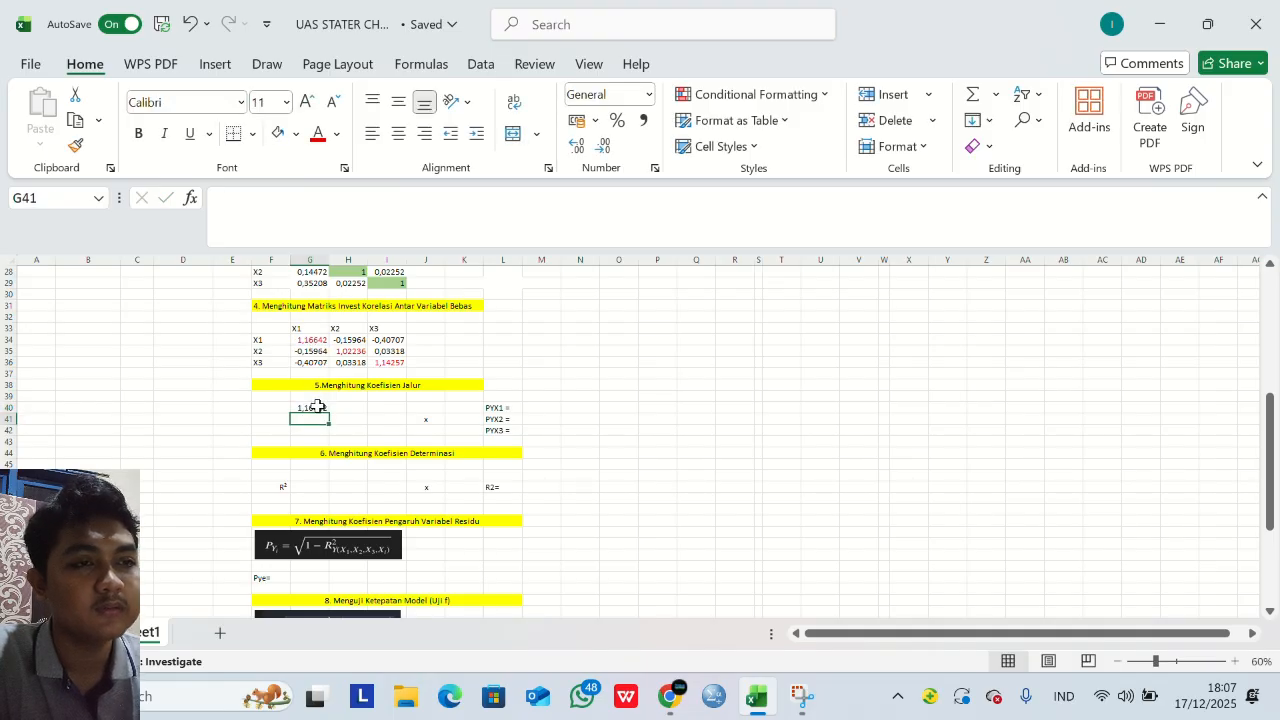
left_click(319, 406)
mouse_move(320, 406)
left_mouse_down()
mouse_move(345, 408)
mouse_move(320, 428)
left_mouse_up()
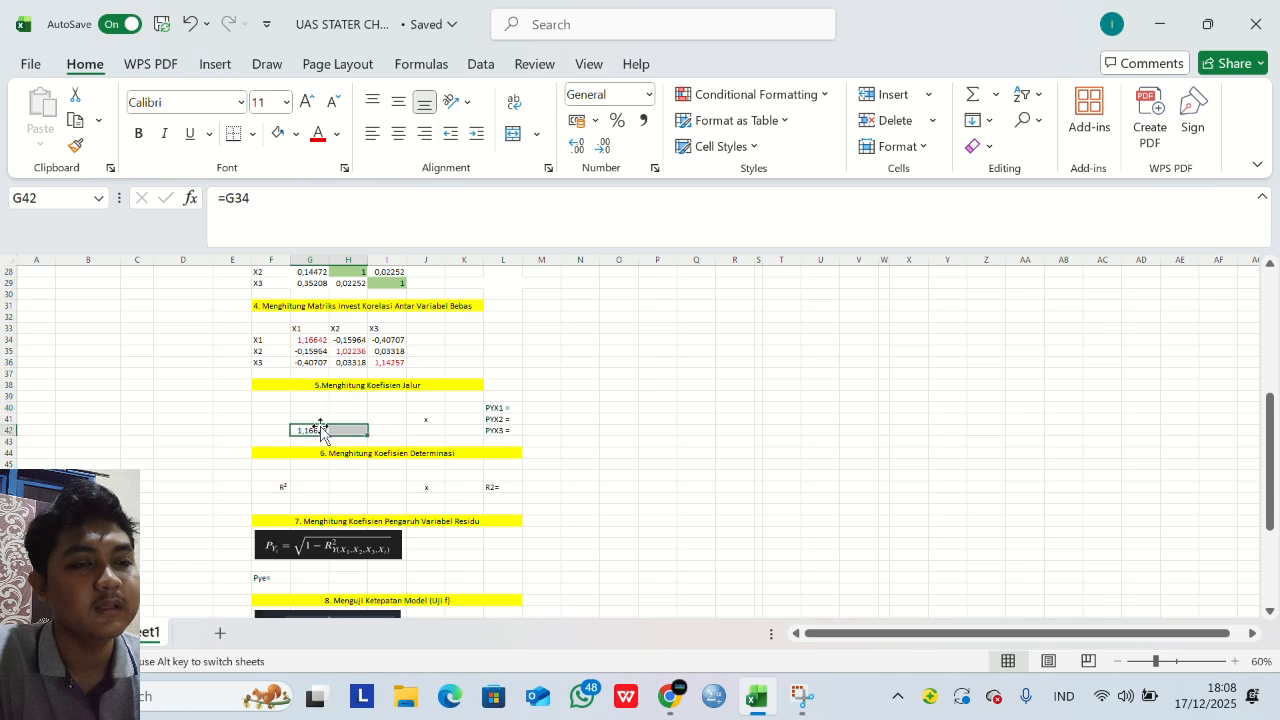
left_click(320, 428)
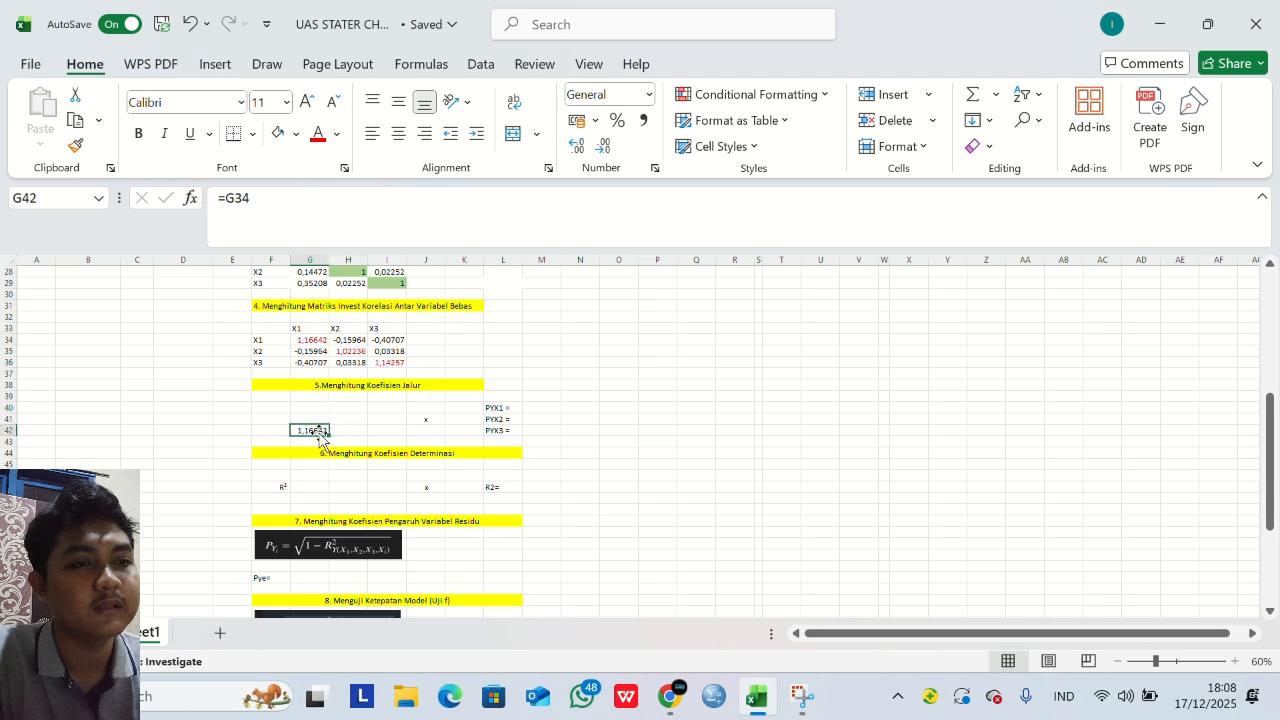
left_click_drag(320, 434, 406, 433)
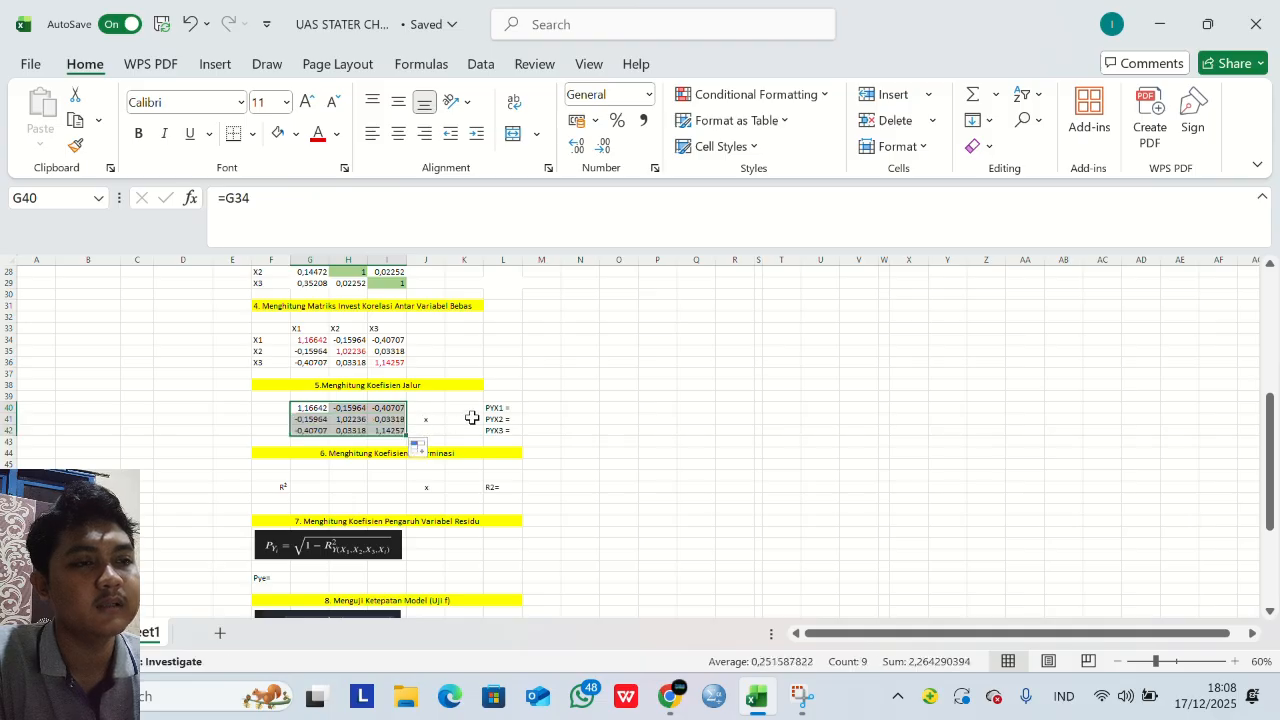
Link K40 to the X1–Y correlation with =J19 and copy the formula down to K42.
scroll(471, 417, "up", 1)
scroll(471, 417, "up", 6)
scroll(471, 409, "down", 4)
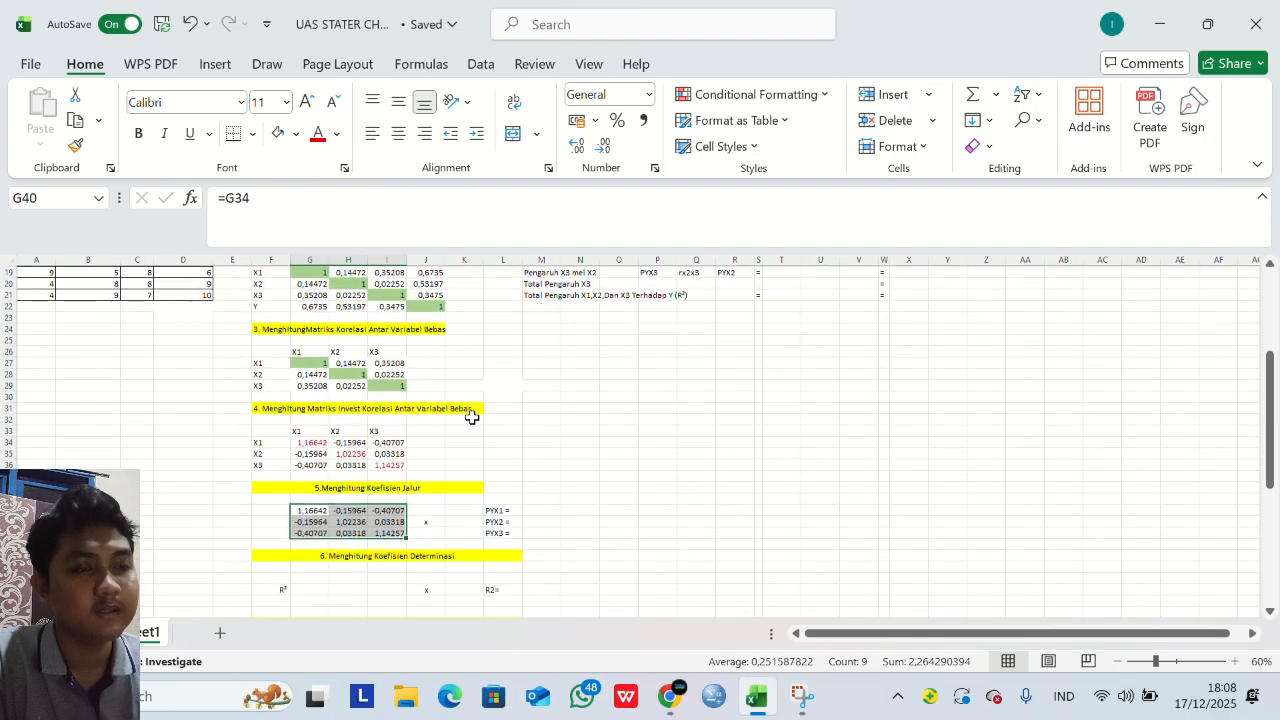
left_click(449, 512)
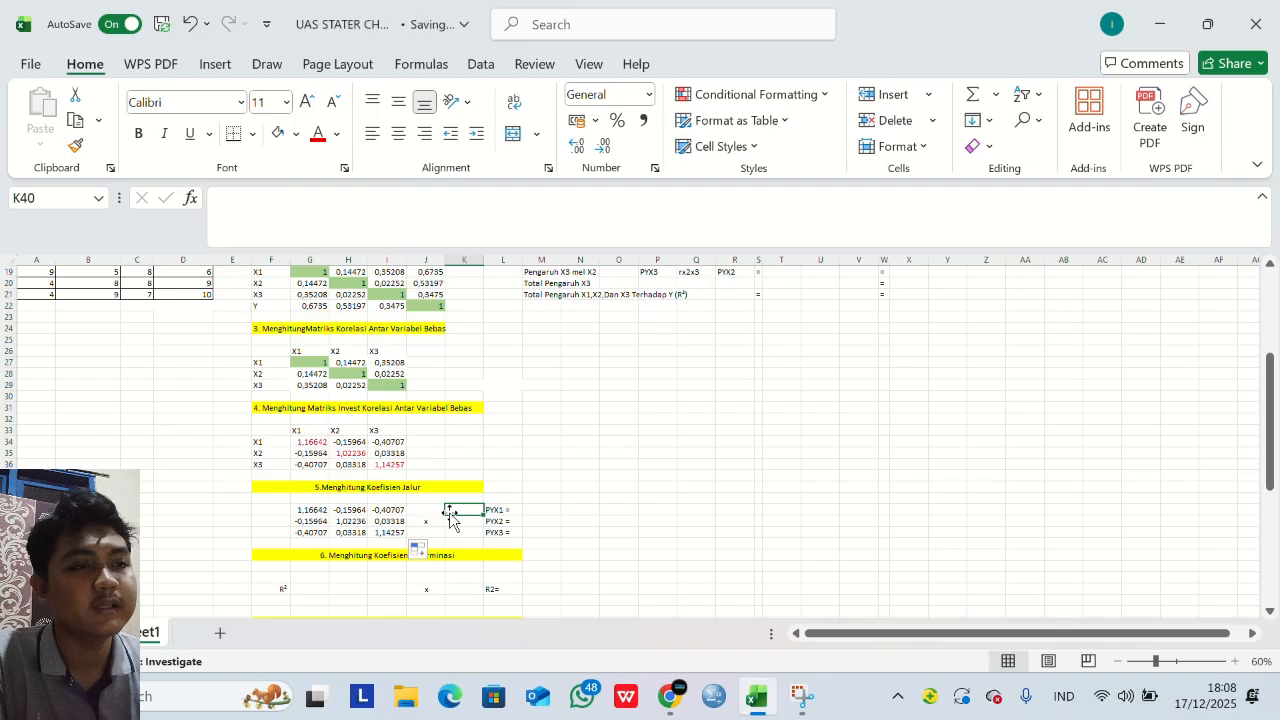
type("=")
scroll(433, 447, "up", 2)
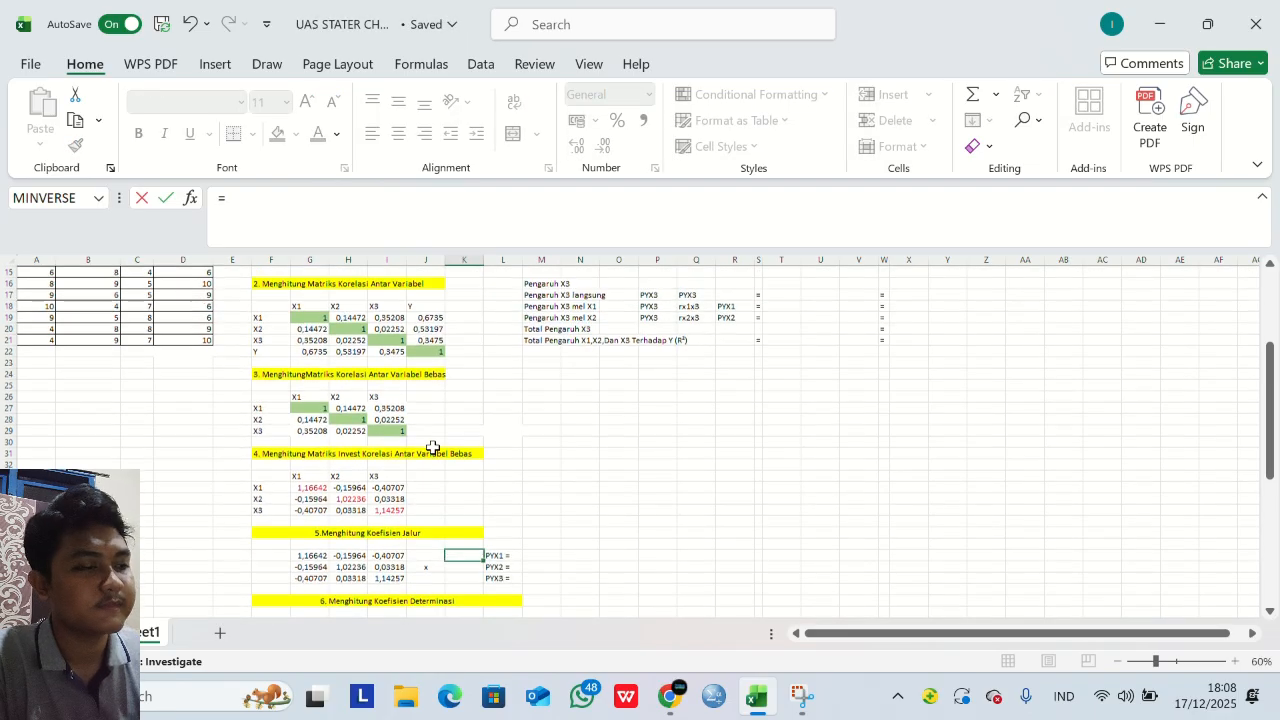
left_click(428, 318)
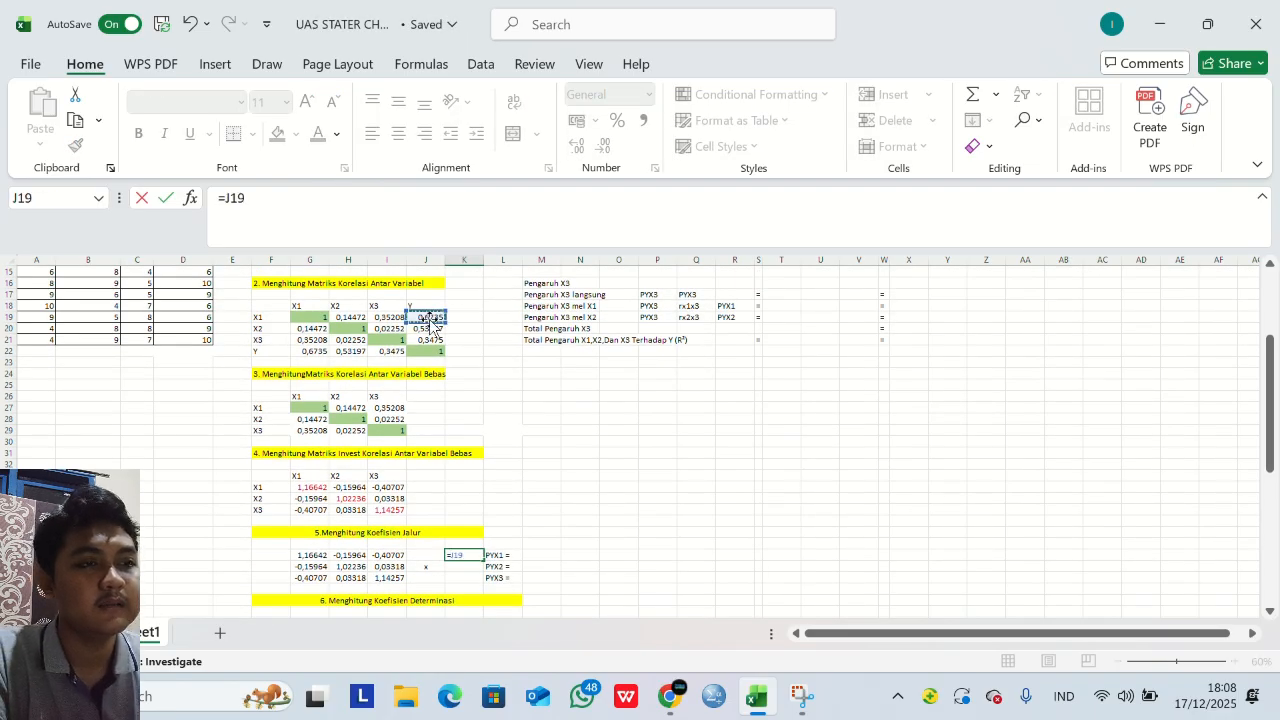
key("Return")
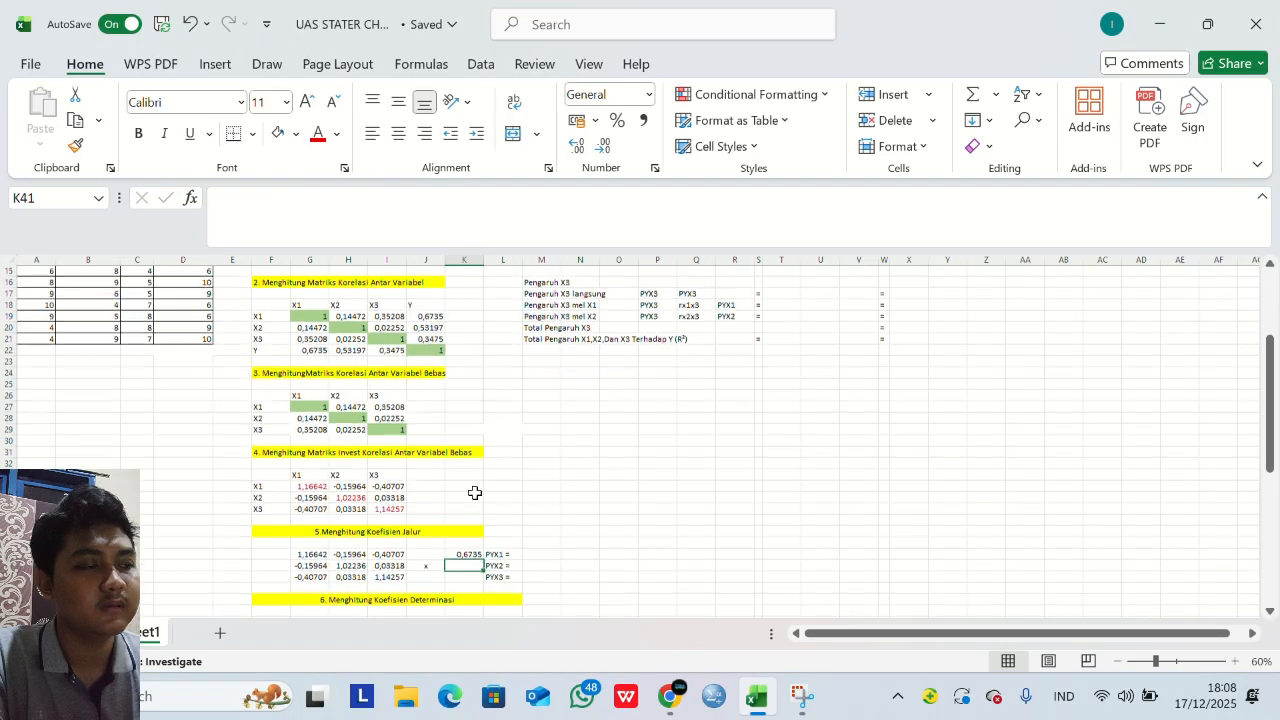
scroll(474, 486, "down", 2)
left_click(474, 487)
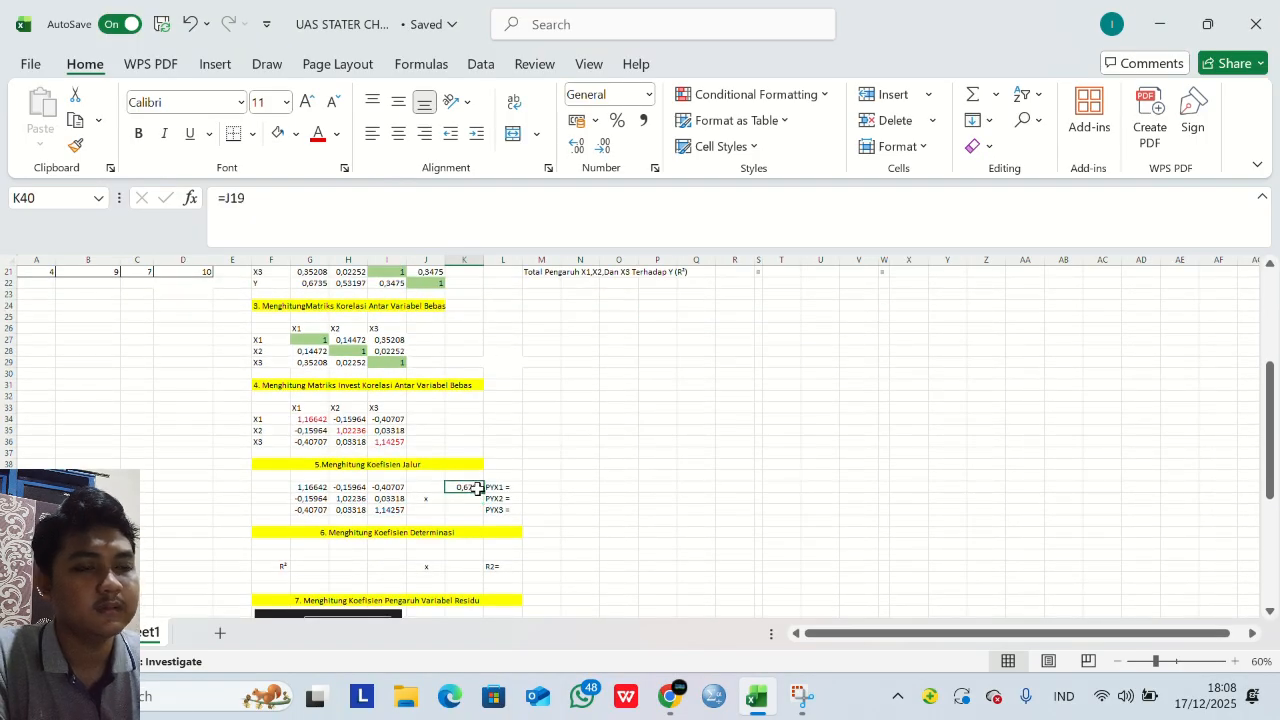
left_click_drag(483, 493, 480, 518)
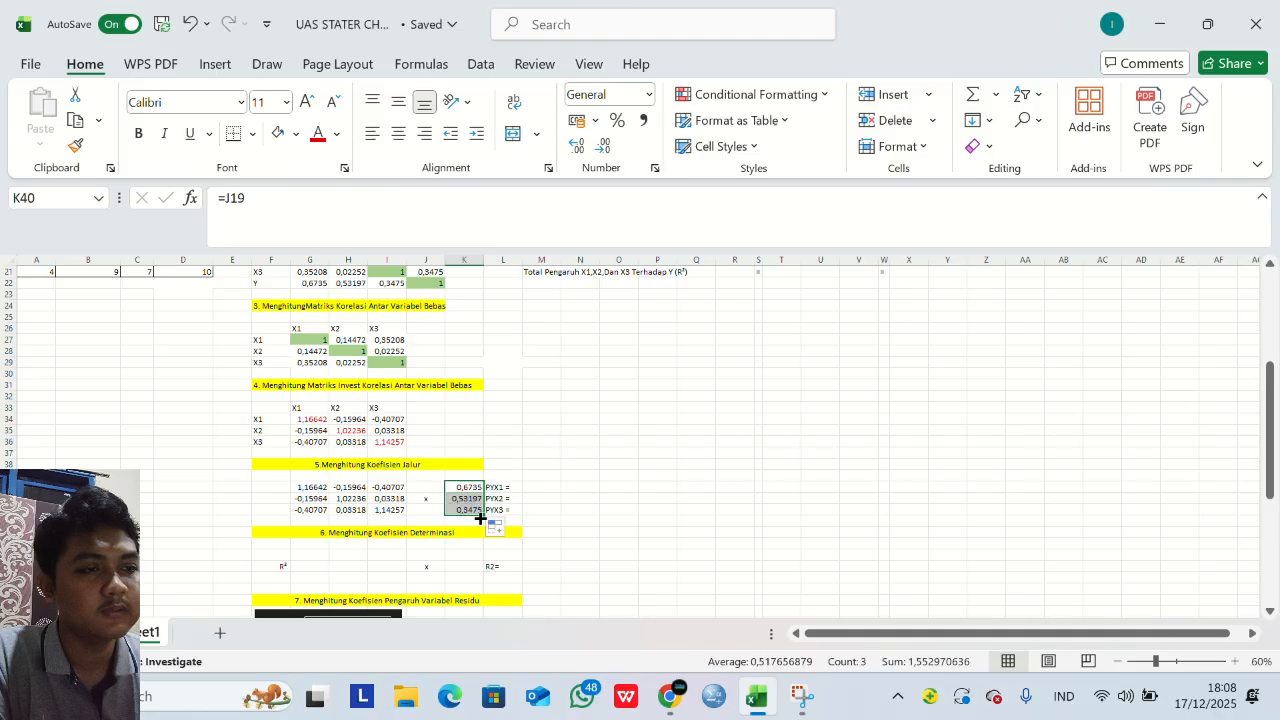
Calculate the path coefficients in M40:M42 as an array formula using the Math & Trig function MMULT with arrays G40:I42 and K40:K42.
left_click(534, 489)
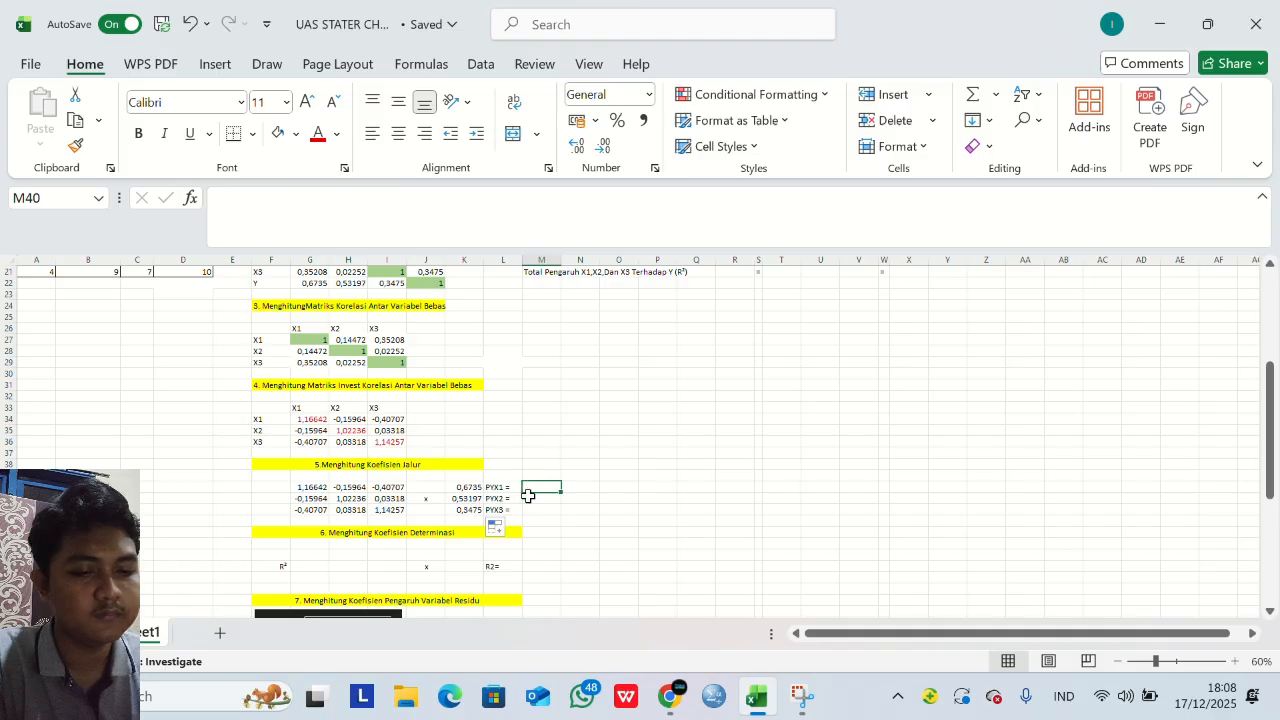
scroll(528, 495, "down", 1)
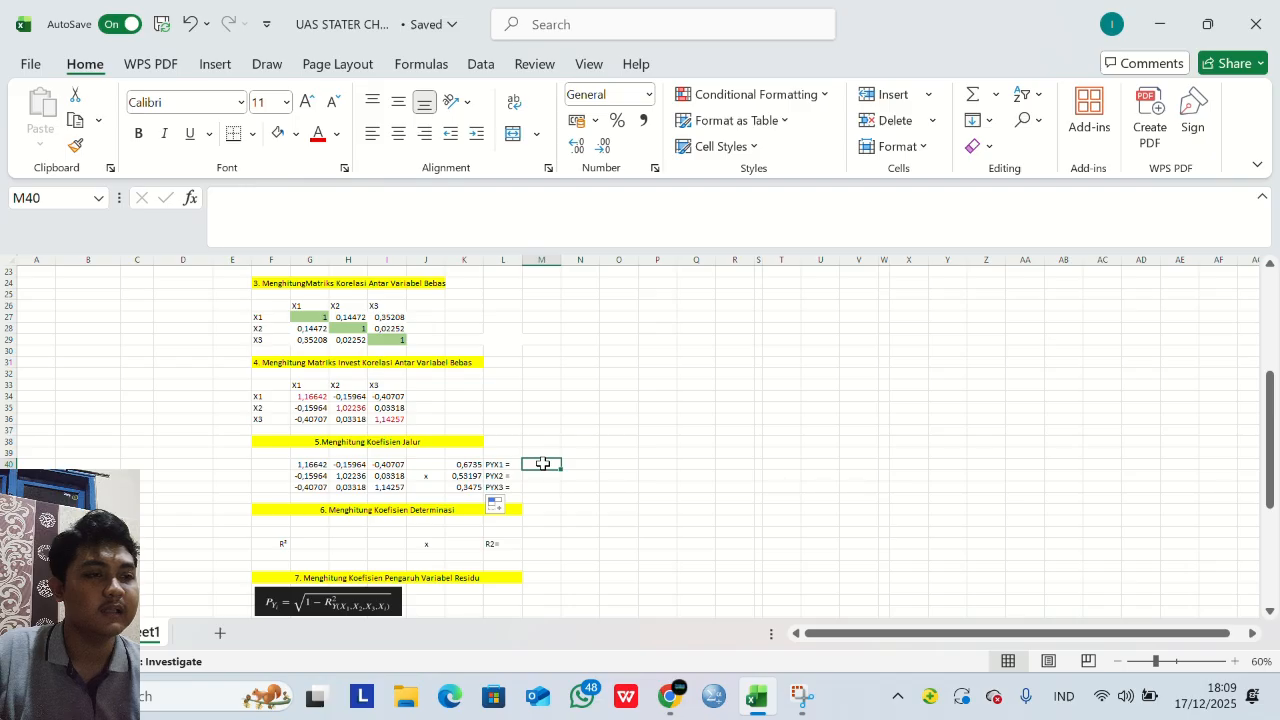
left_click_drag(543, 463, 544, 487)
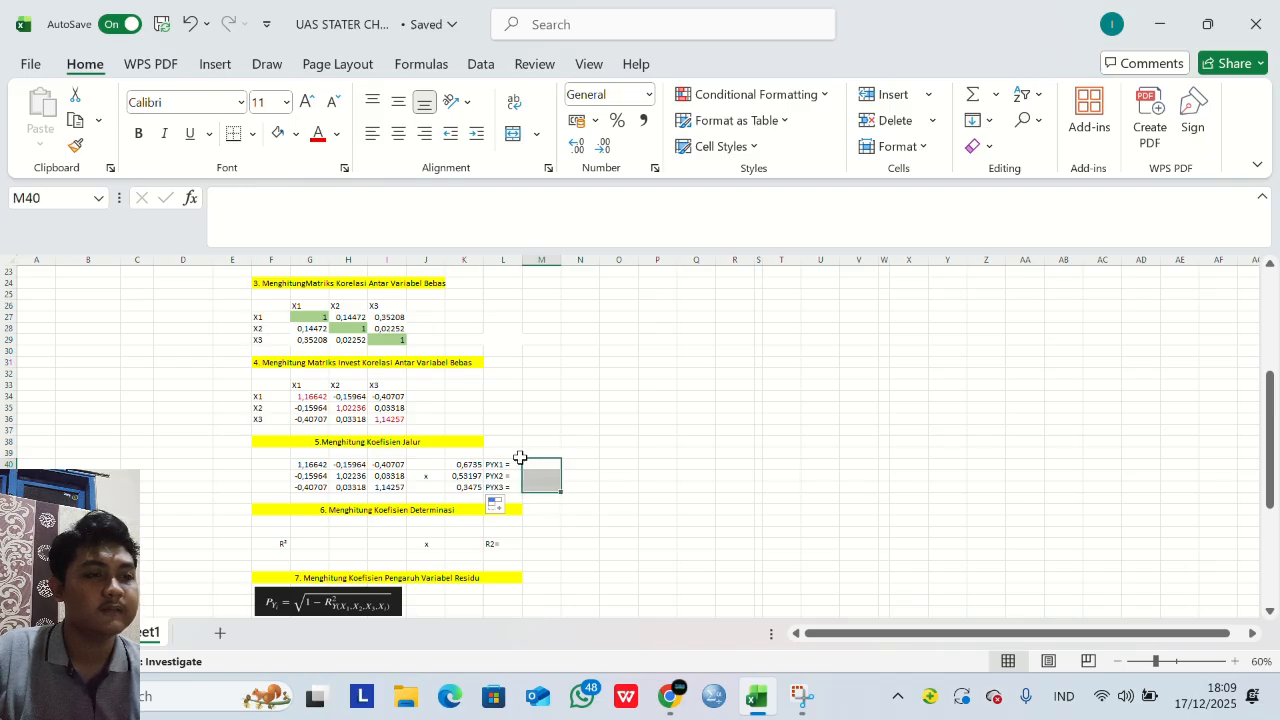
left_click(191, 199)
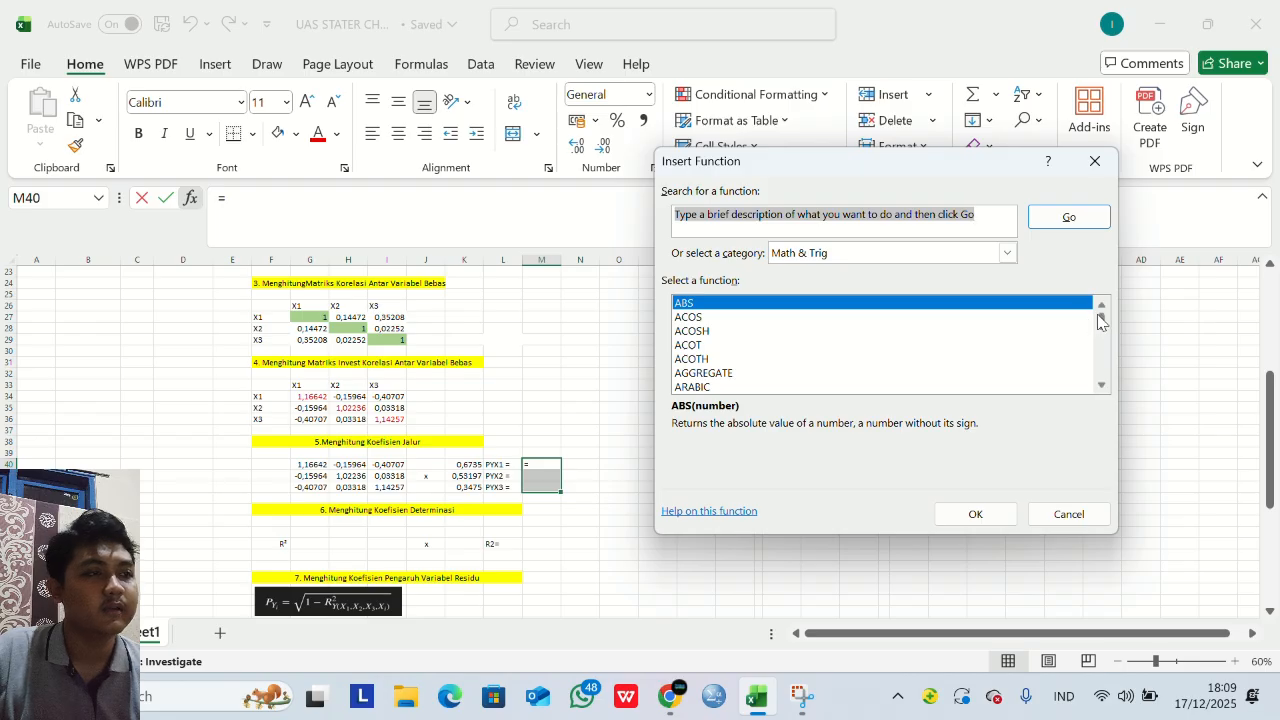
left_click_drag(1100, 320, 1103, 351)
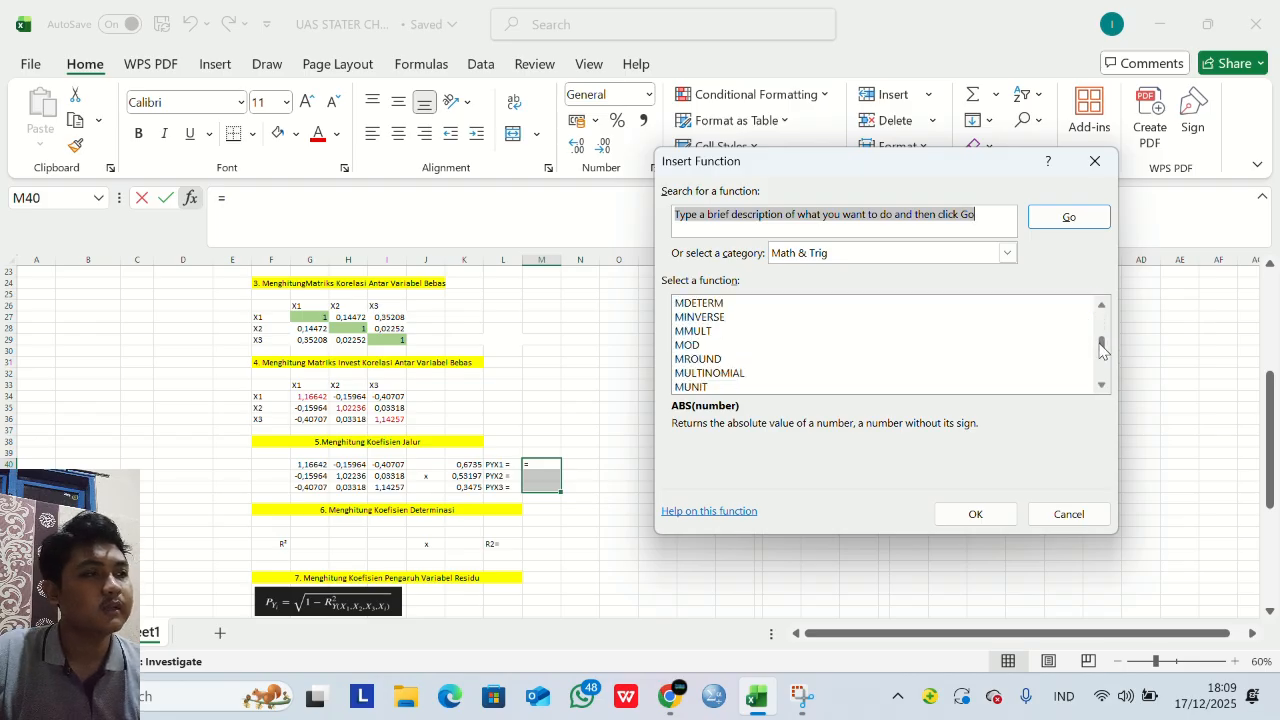
left_click(700, 333)
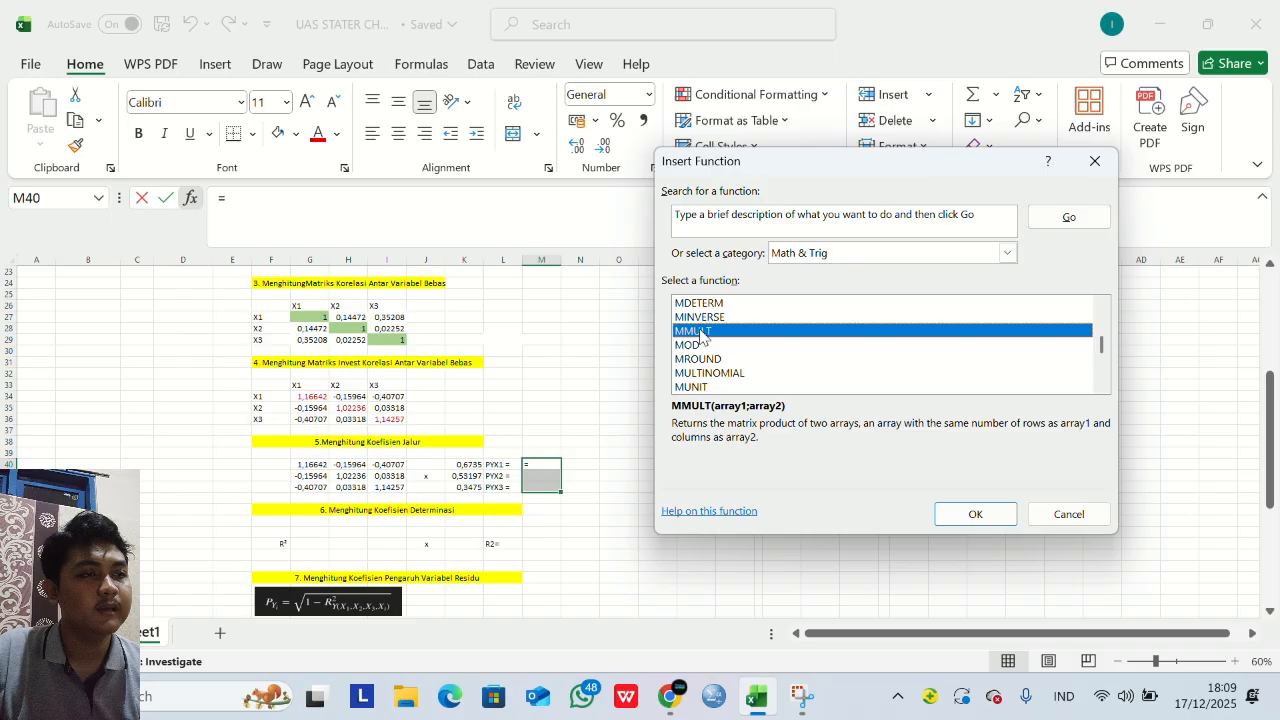
left_click(976, 514)
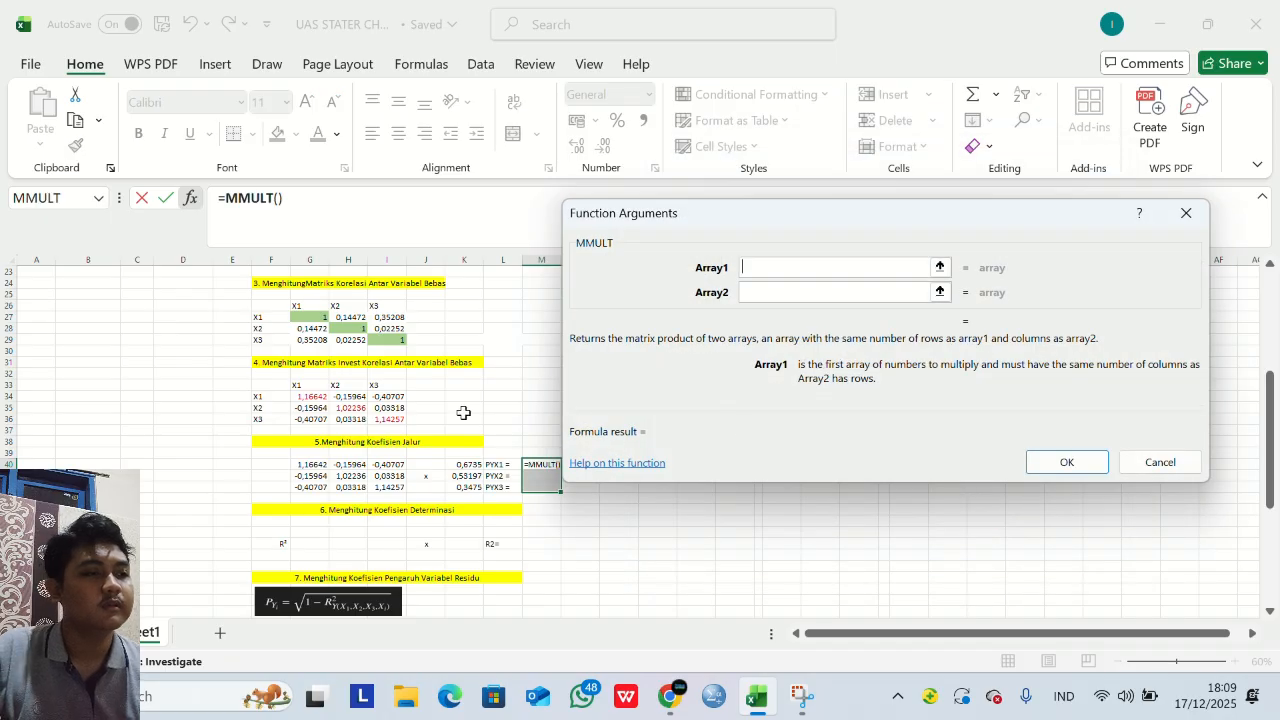
left_click_drag(300, 464, 390, 489)
left_click(758, 292)
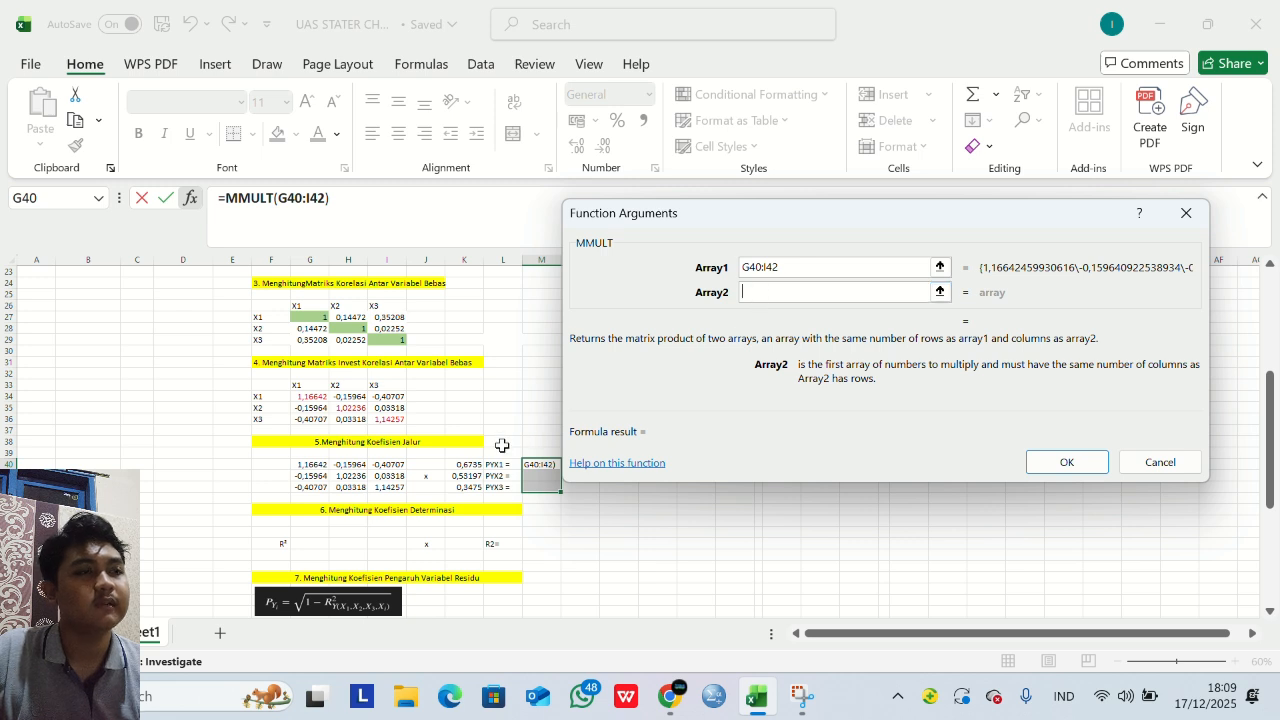
left_click(470, 464)
left_click_drag(470, 464, 470, 488)
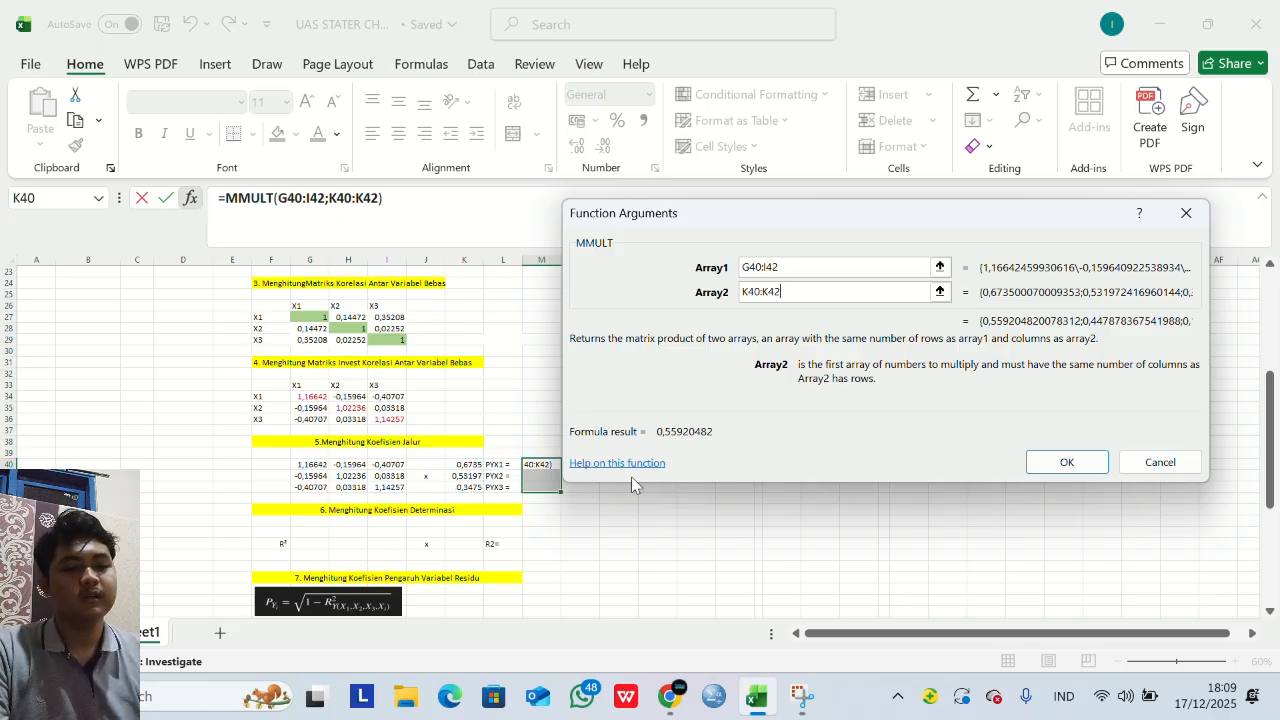
key("ctrl+shift+Return")
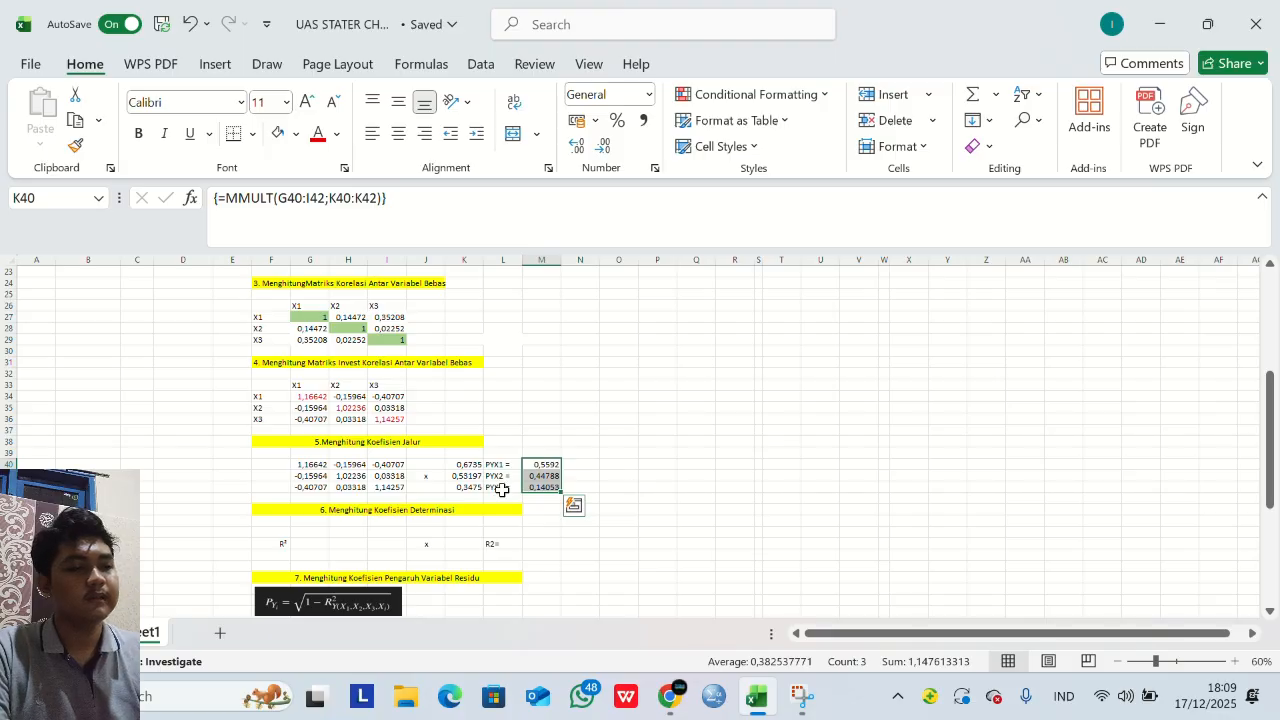
Link cell G47 in the R² row of the determination section to the PYX1 coefficient with =M40.
scroll(496, 488, "down", 1)
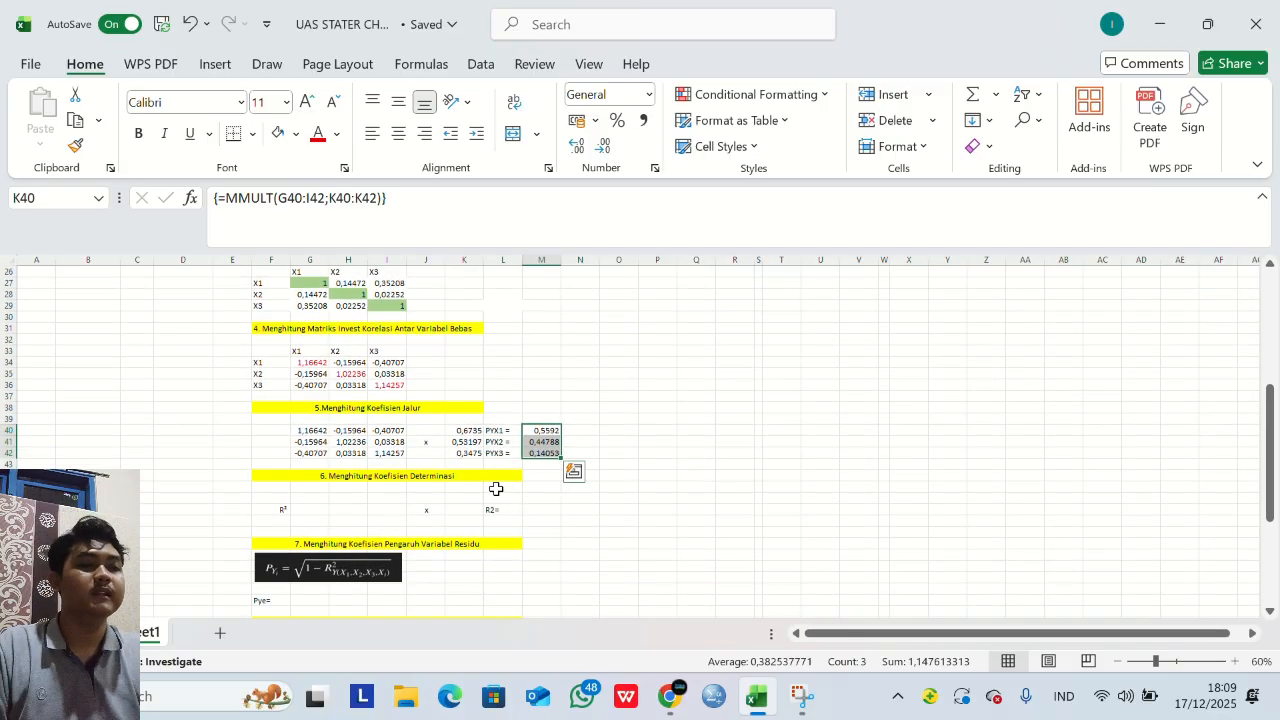
scroll(424, 491, "down", 2)
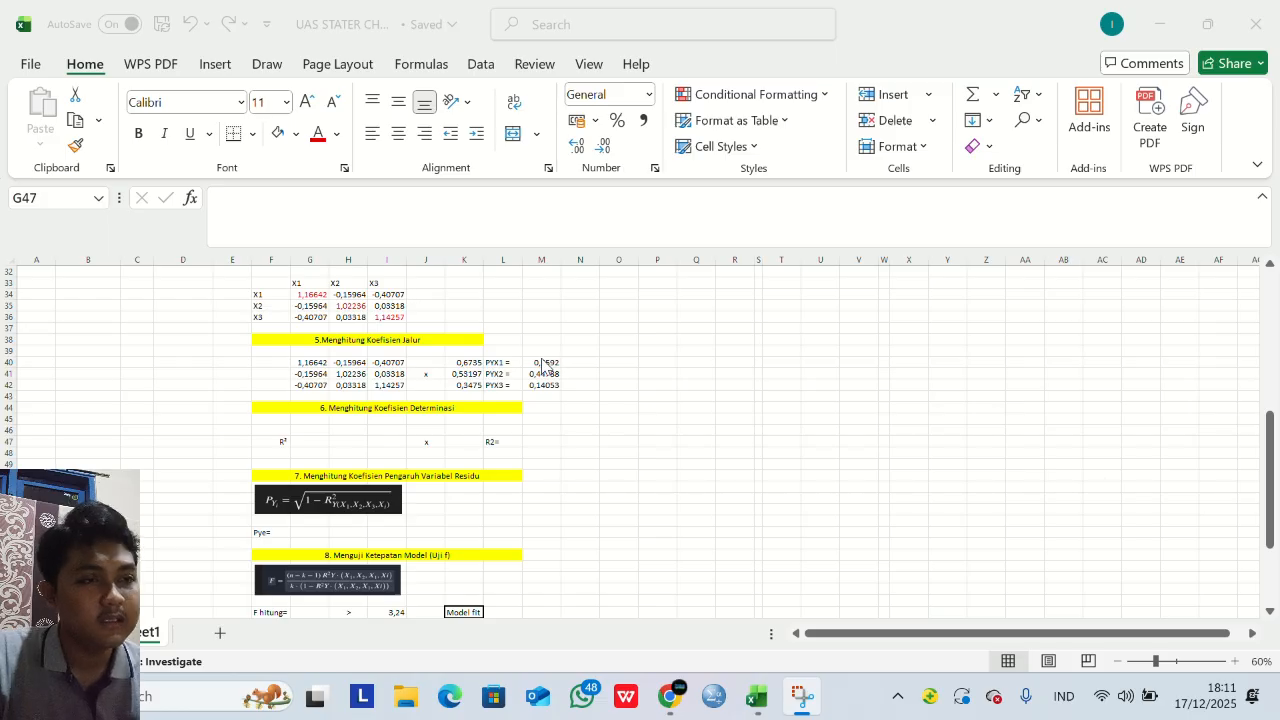
left_click(318, 443)
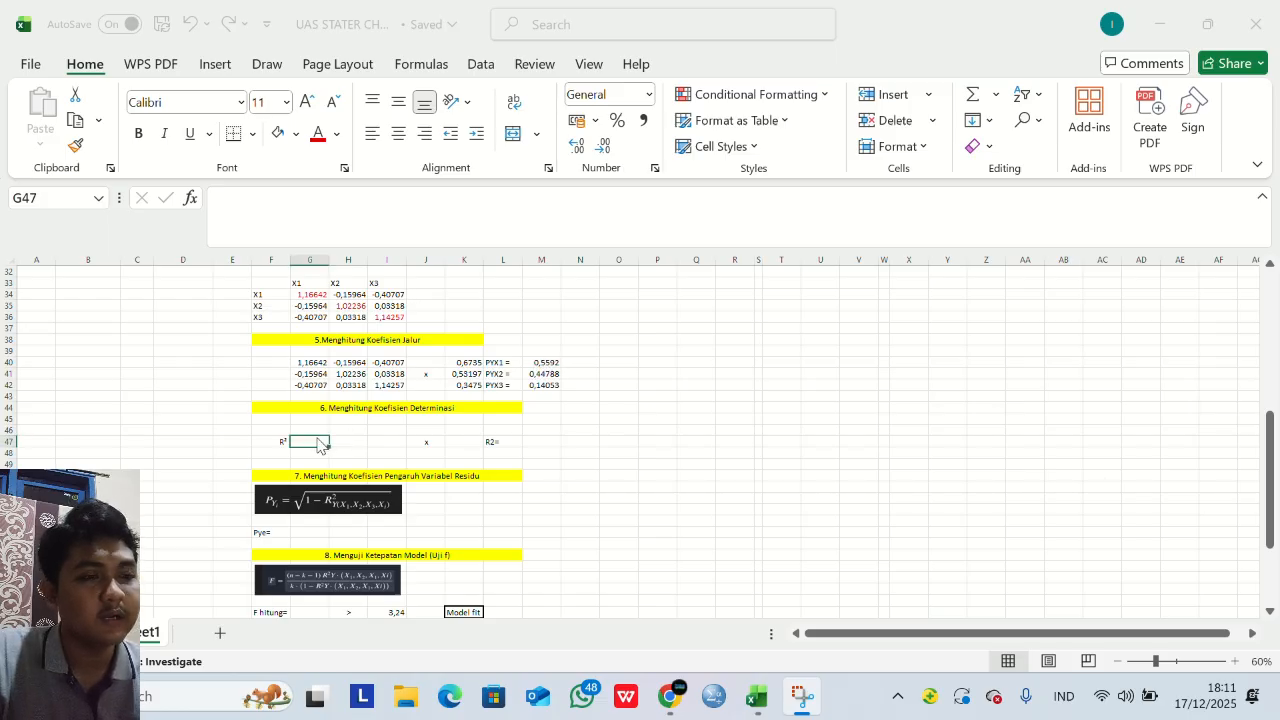
left_click(318, 443)
double_click(318, 440)
type("=")
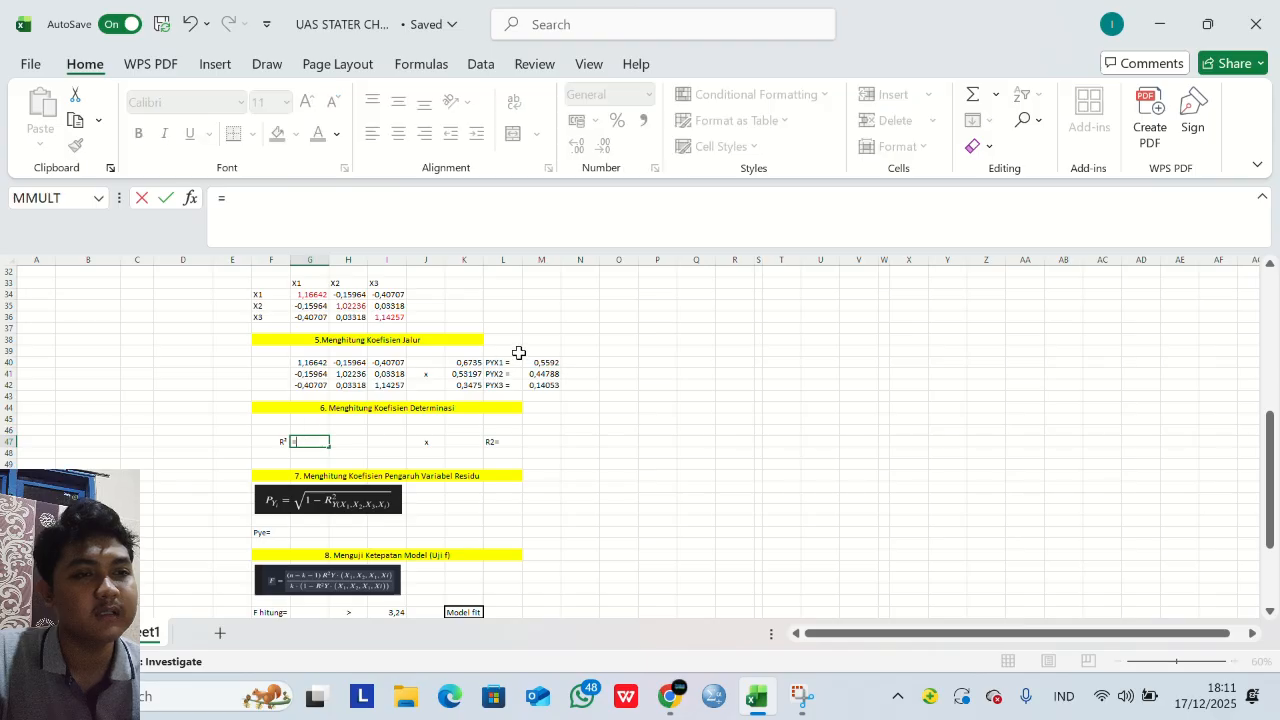
left_click(525, 362)
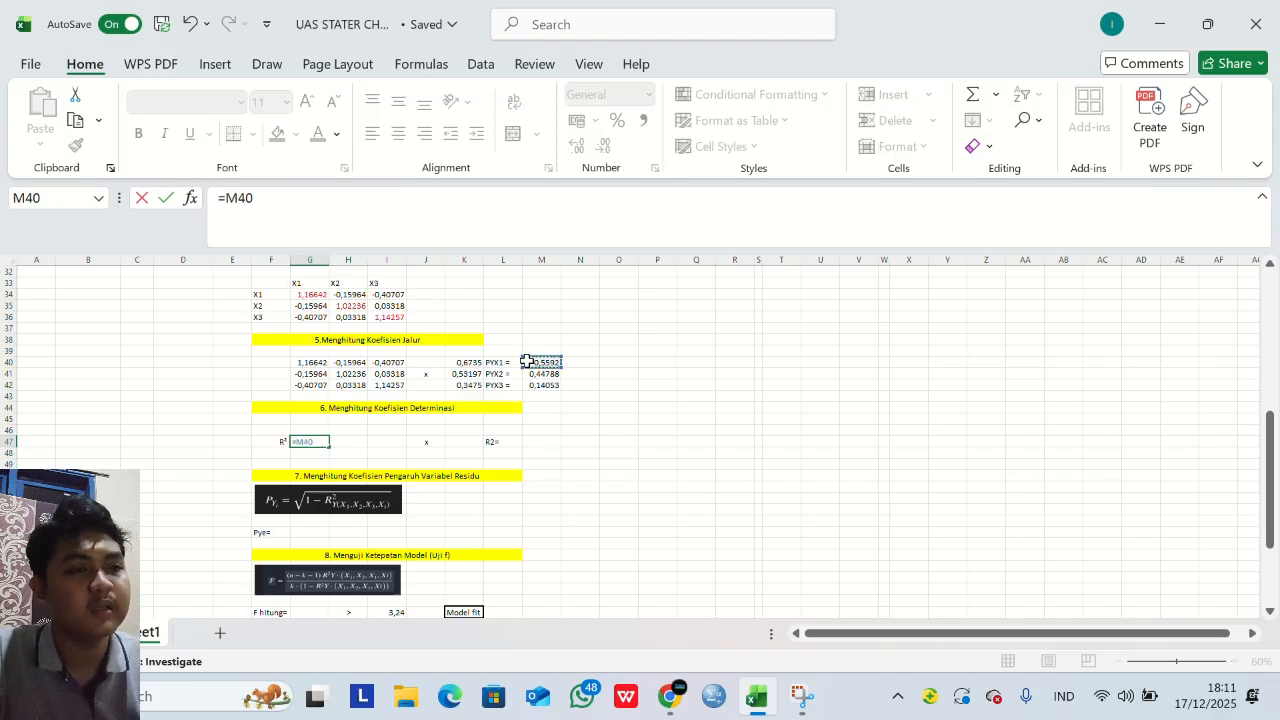
key("Return")
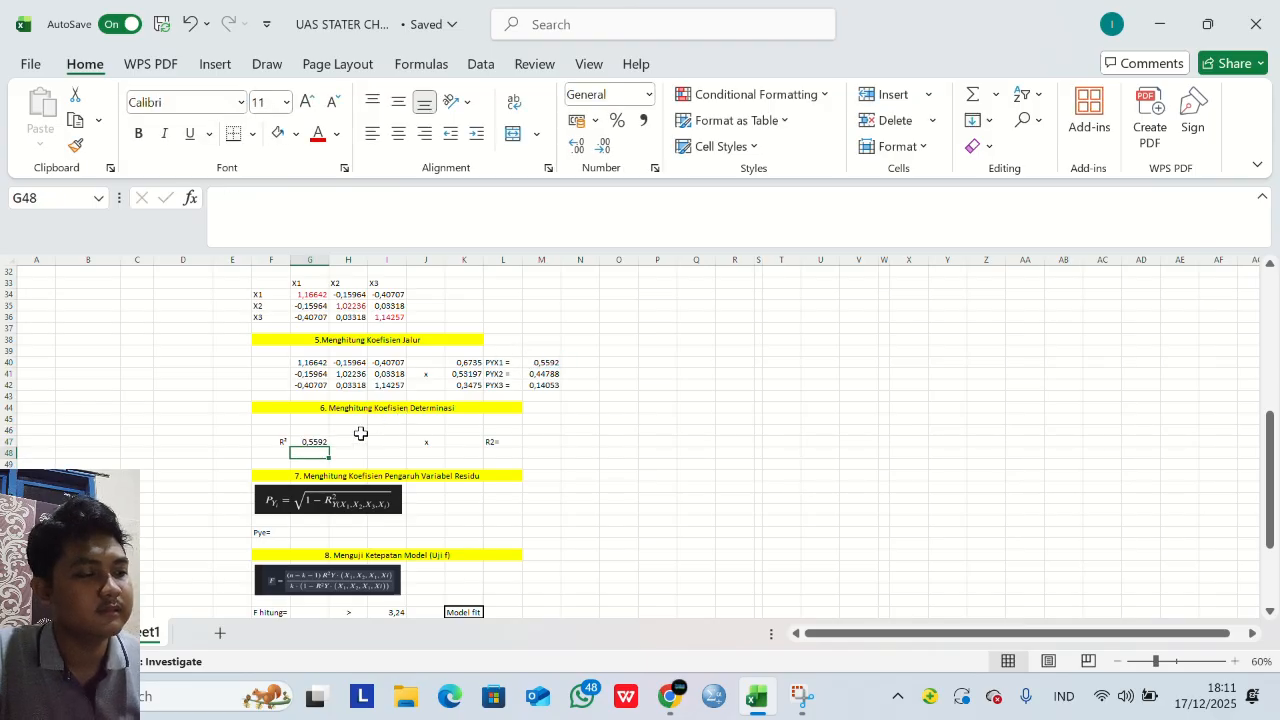
Link H47 and I47 in the R² row to the PYX2 and PYX3 coefficients with =M41 and =M42.
left_click(350, 442)
type("=")
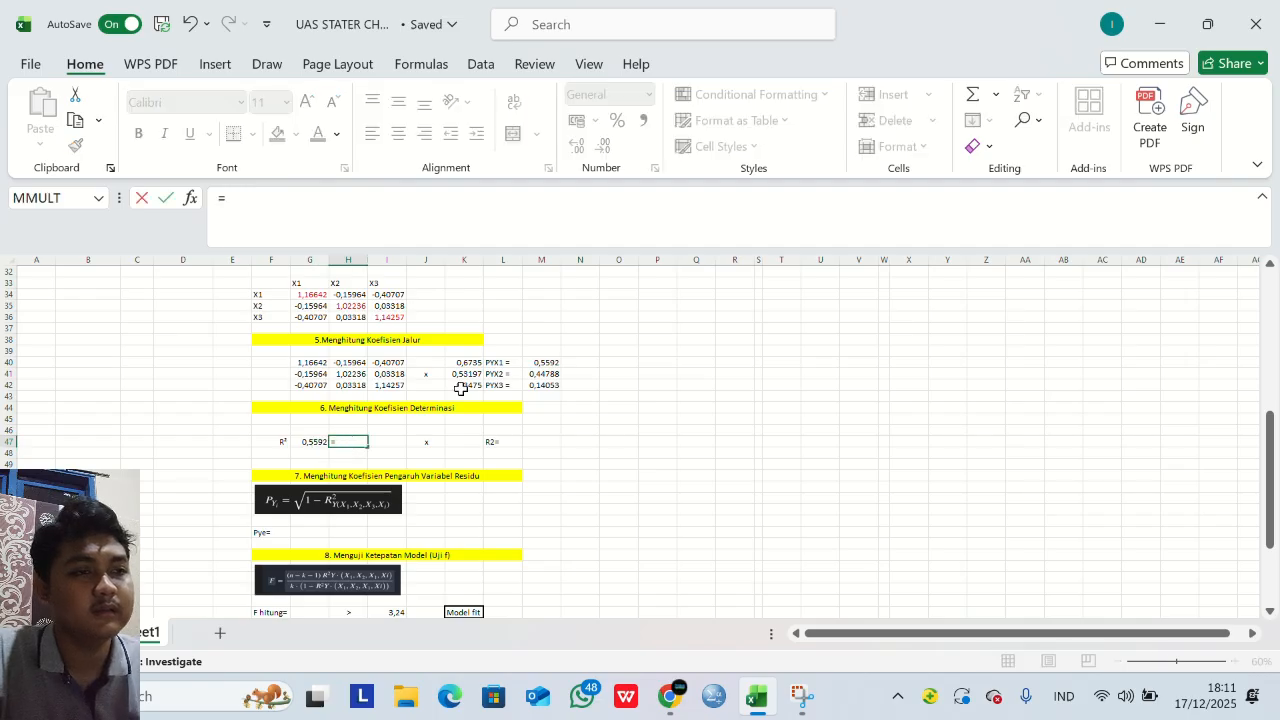
left_click(532, 373)
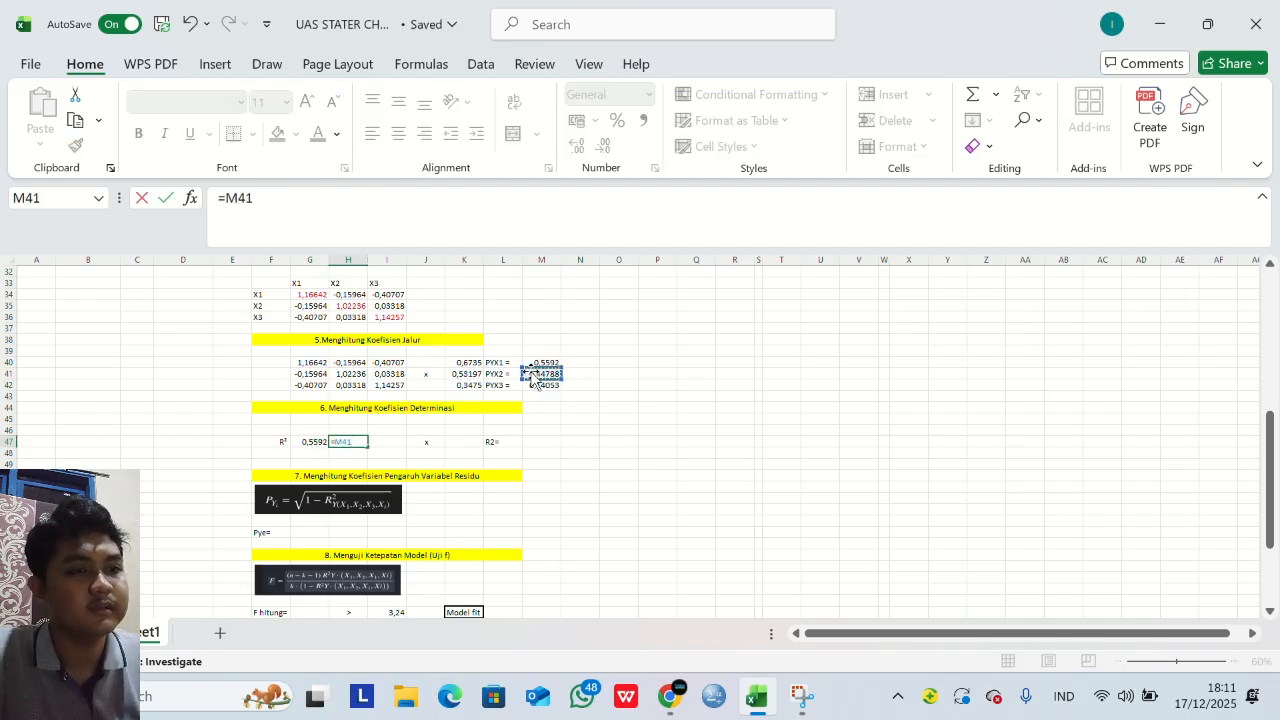
key("Return")
left_click(388, 442)
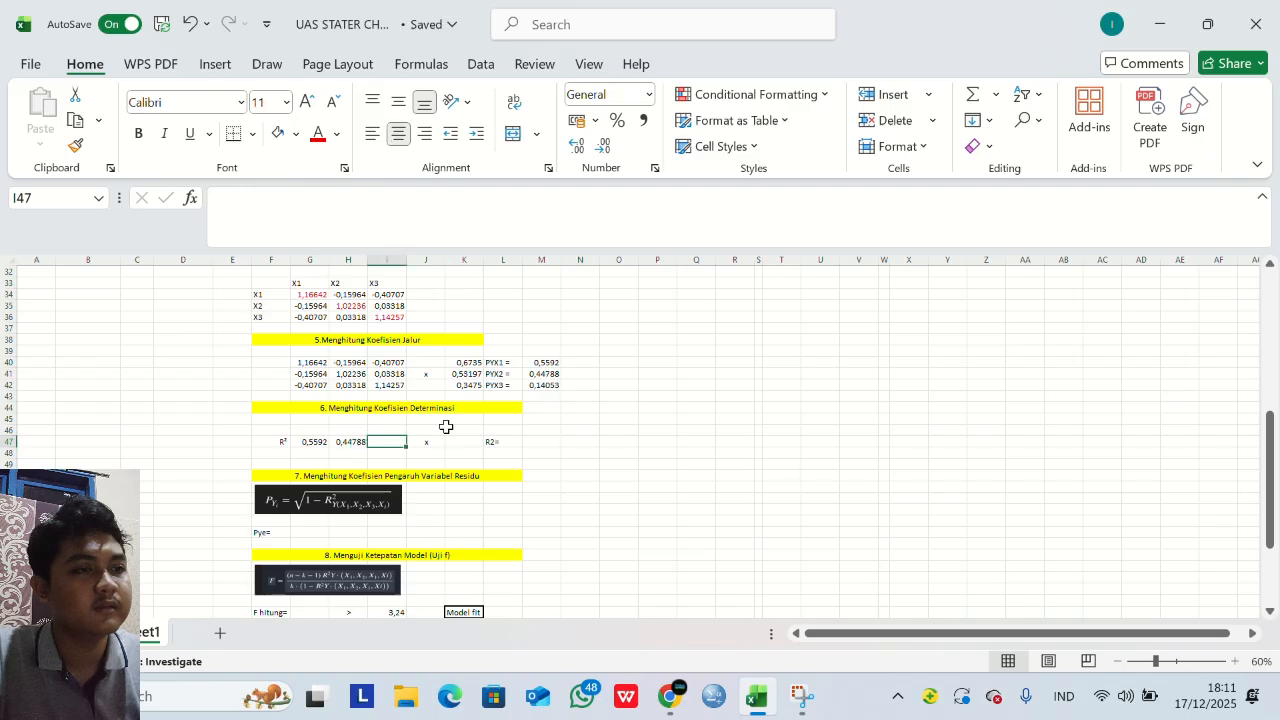
left_click(549, 384)
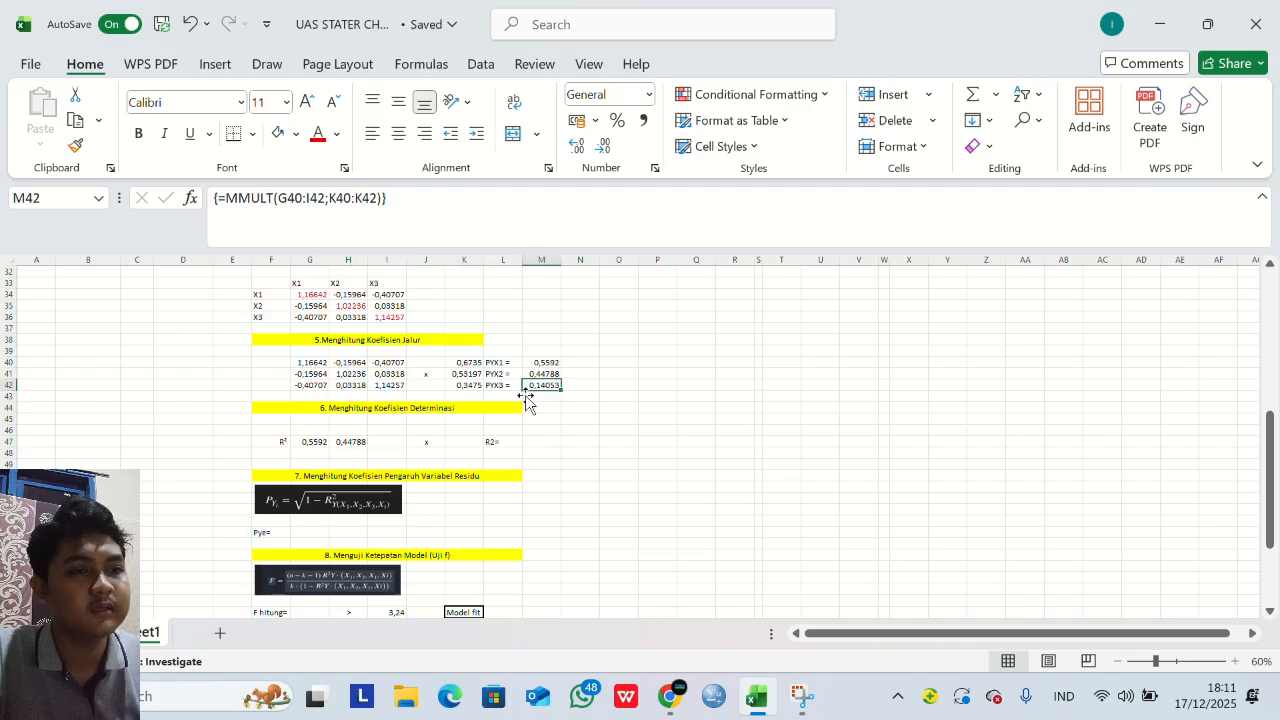
left_click(388, 442)
type("=")
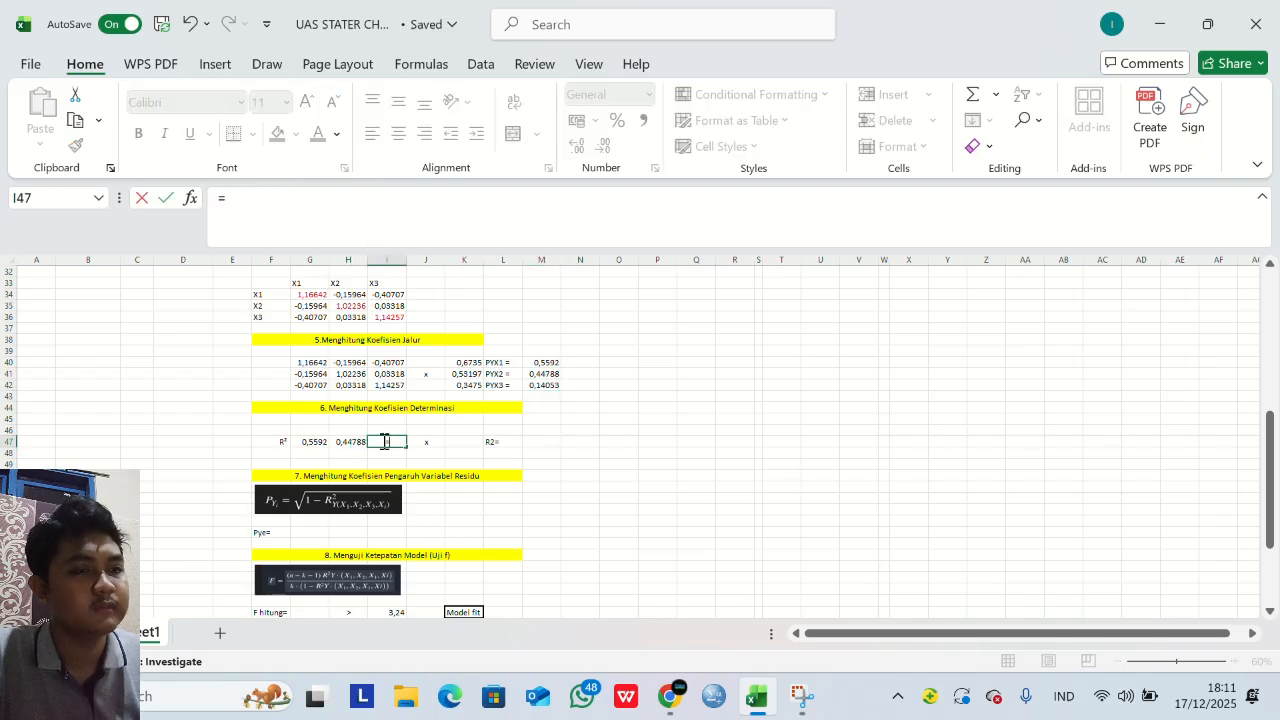
left_click(535, 386)
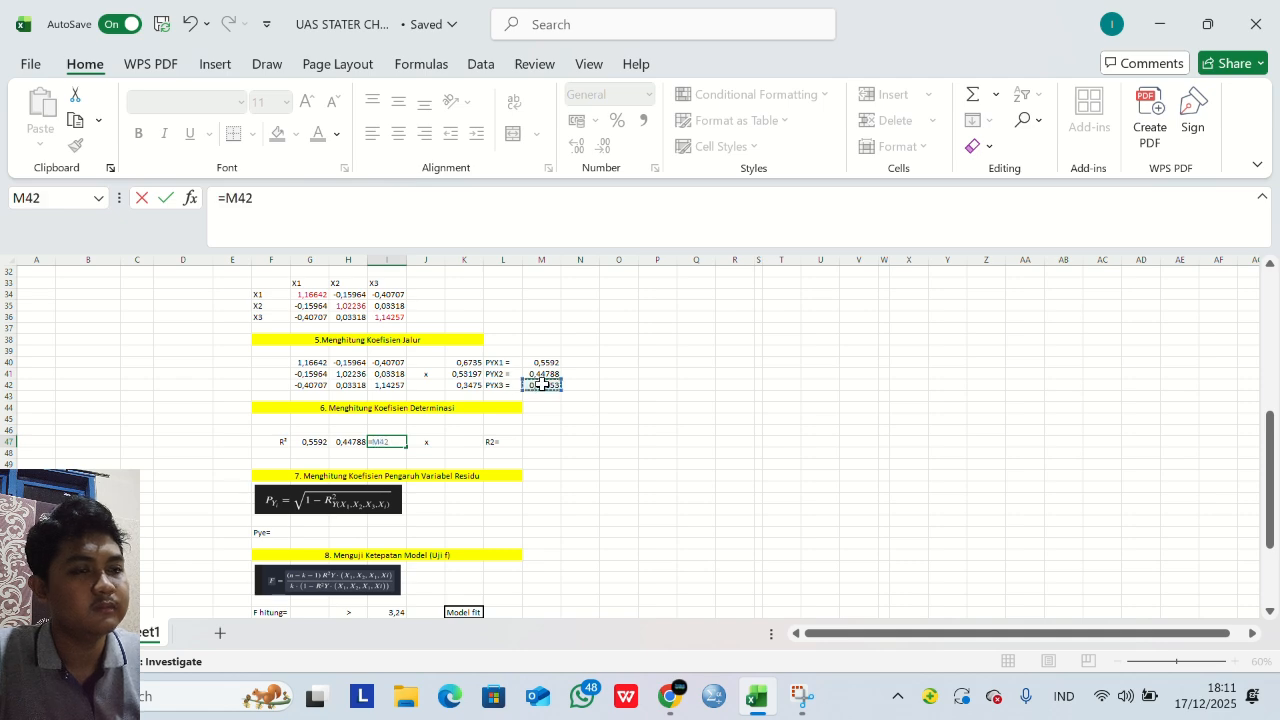
key("Return")
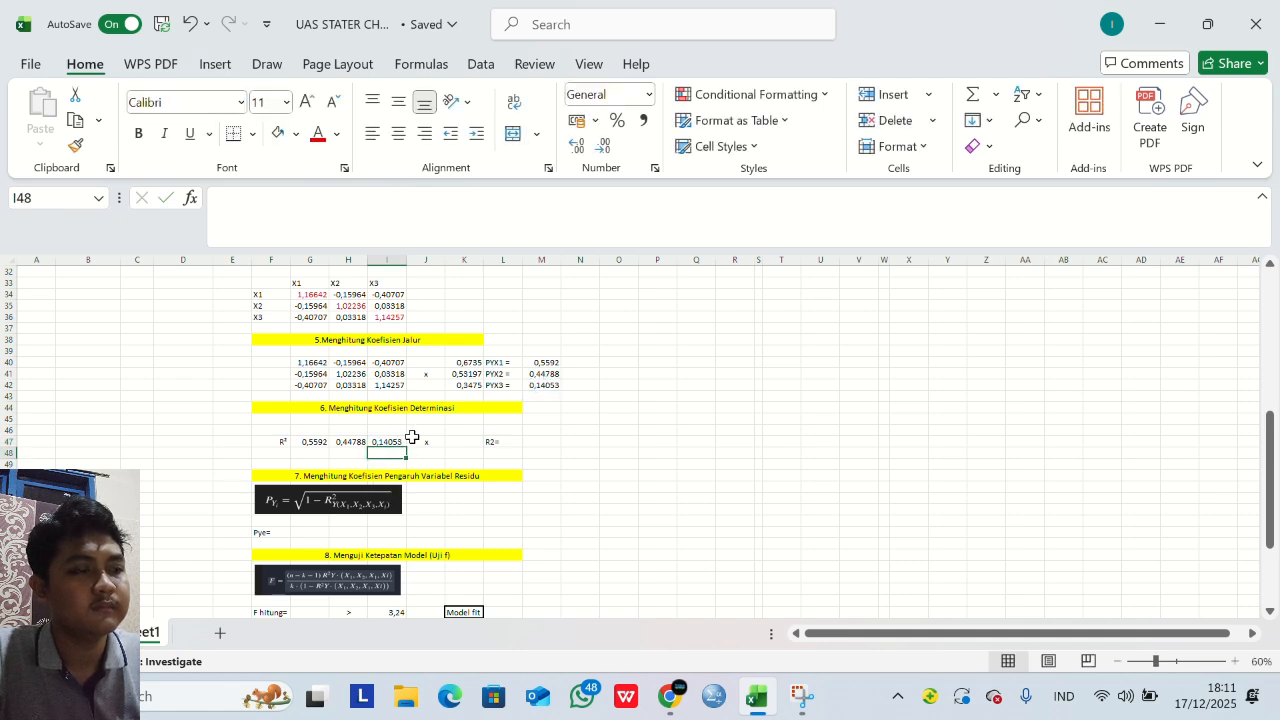
Link K46 in the determination section to the X1–Y correlation with =K40 and copy the formula down to K48.
double_click(462, 431)
type("=")
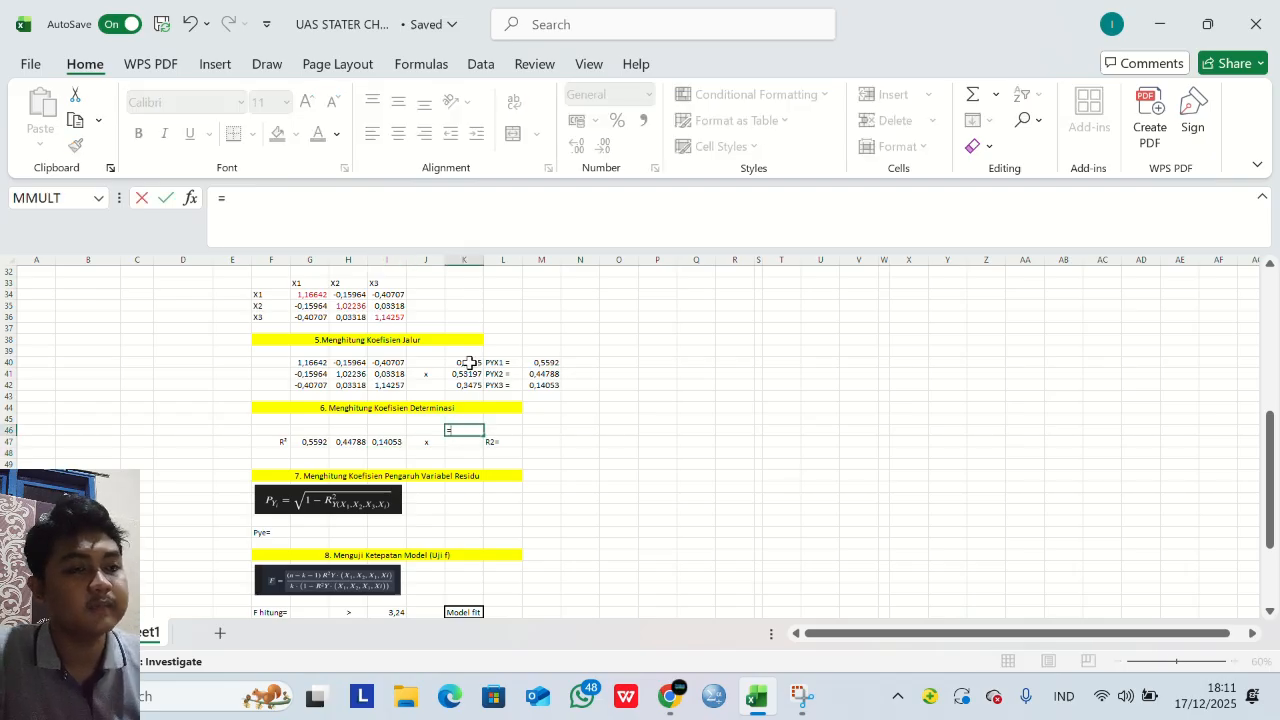
left_click(469, 362)
key("Return")
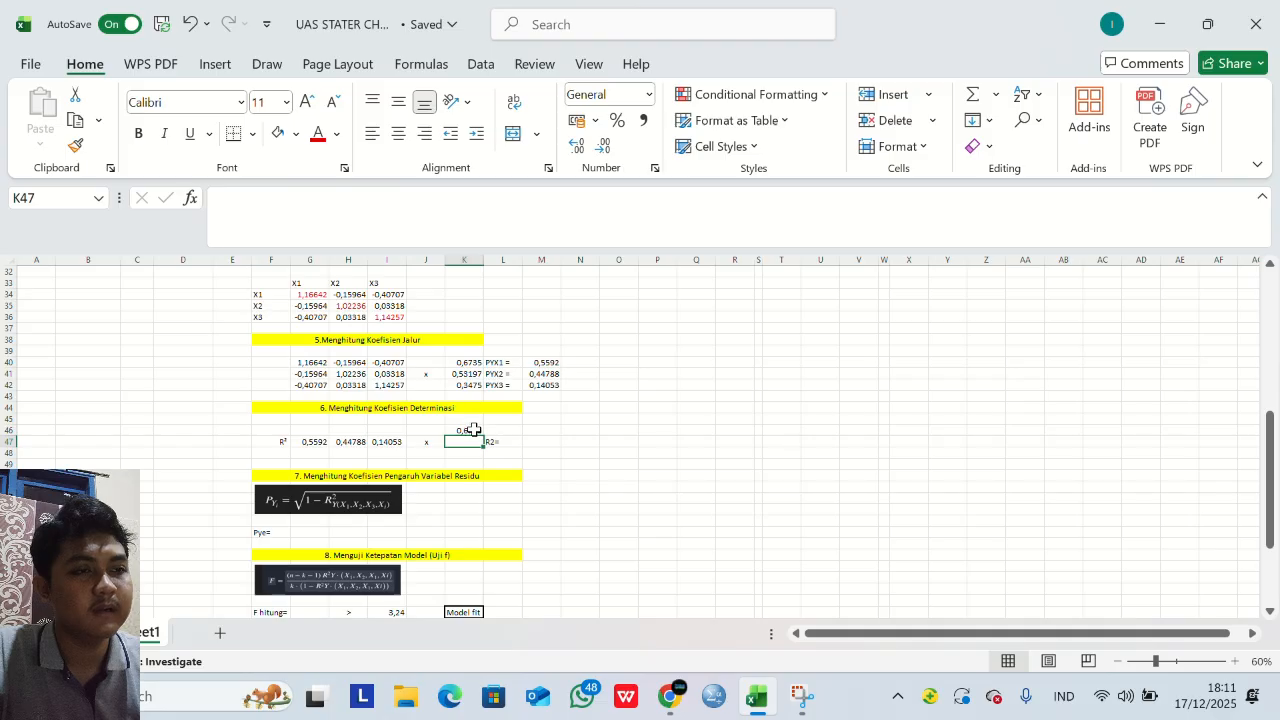
left_click(478, 430)
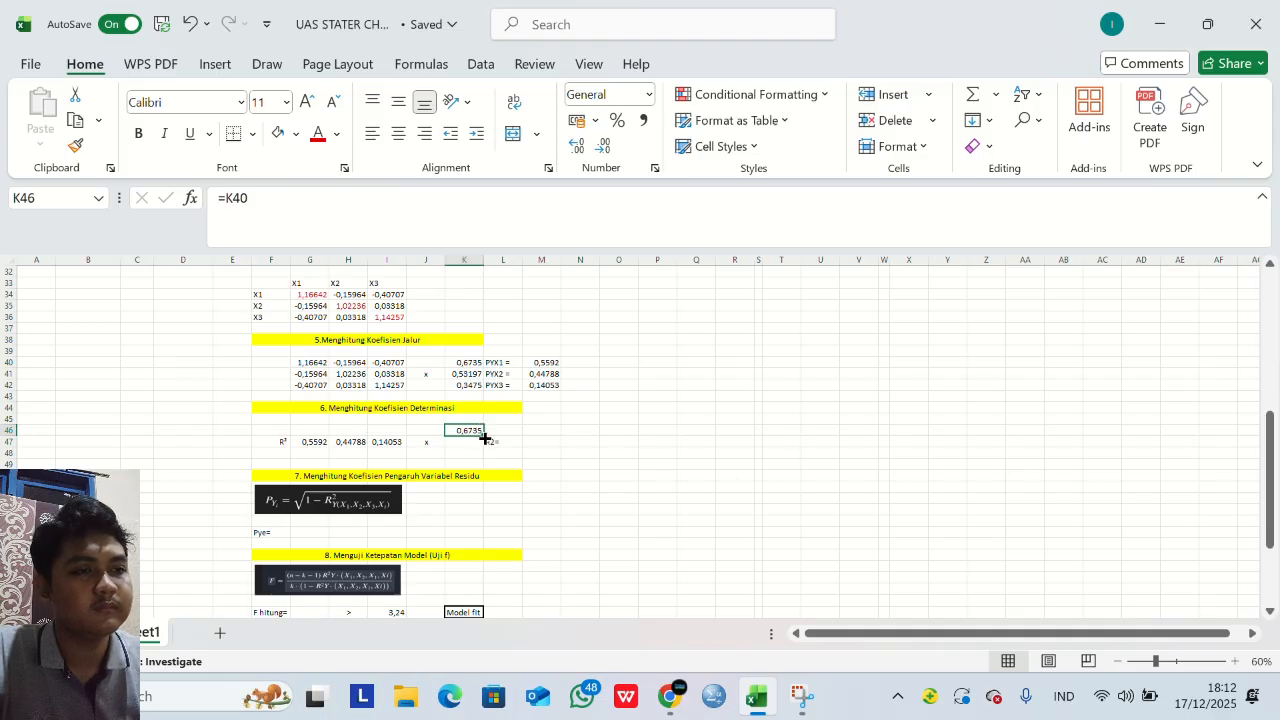
left_click(537, 35)
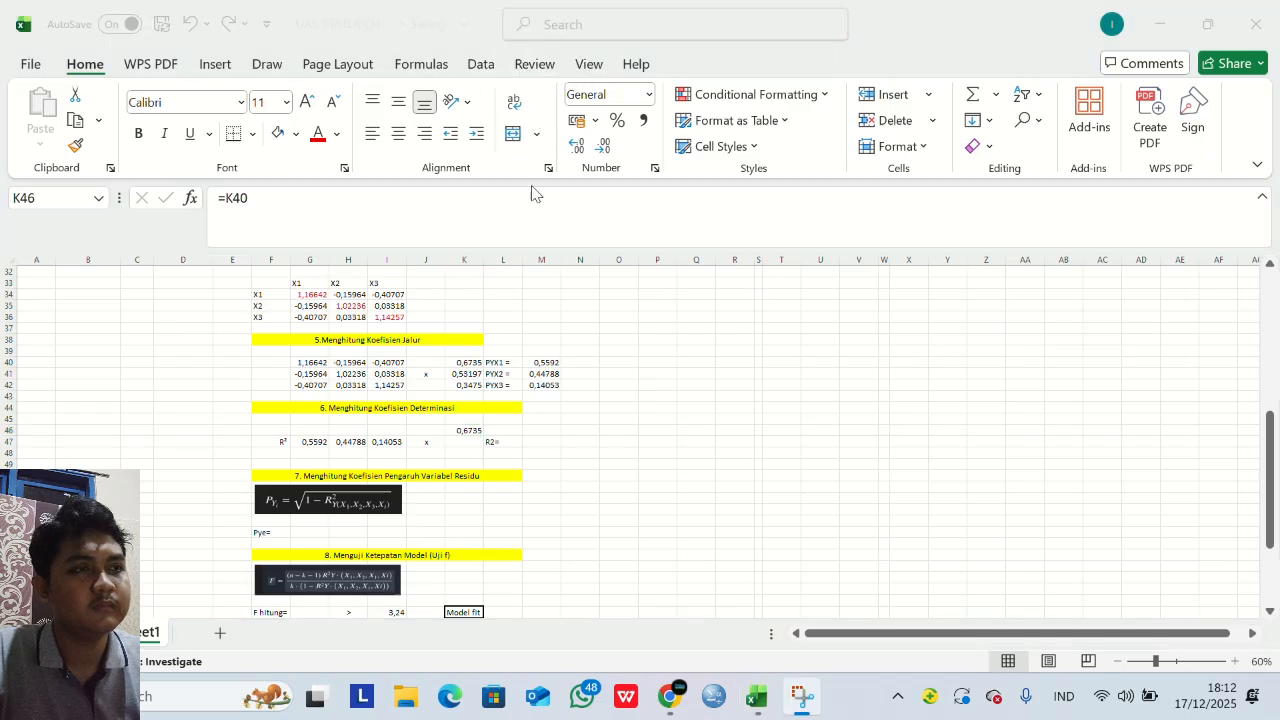
left_click(485, 436)
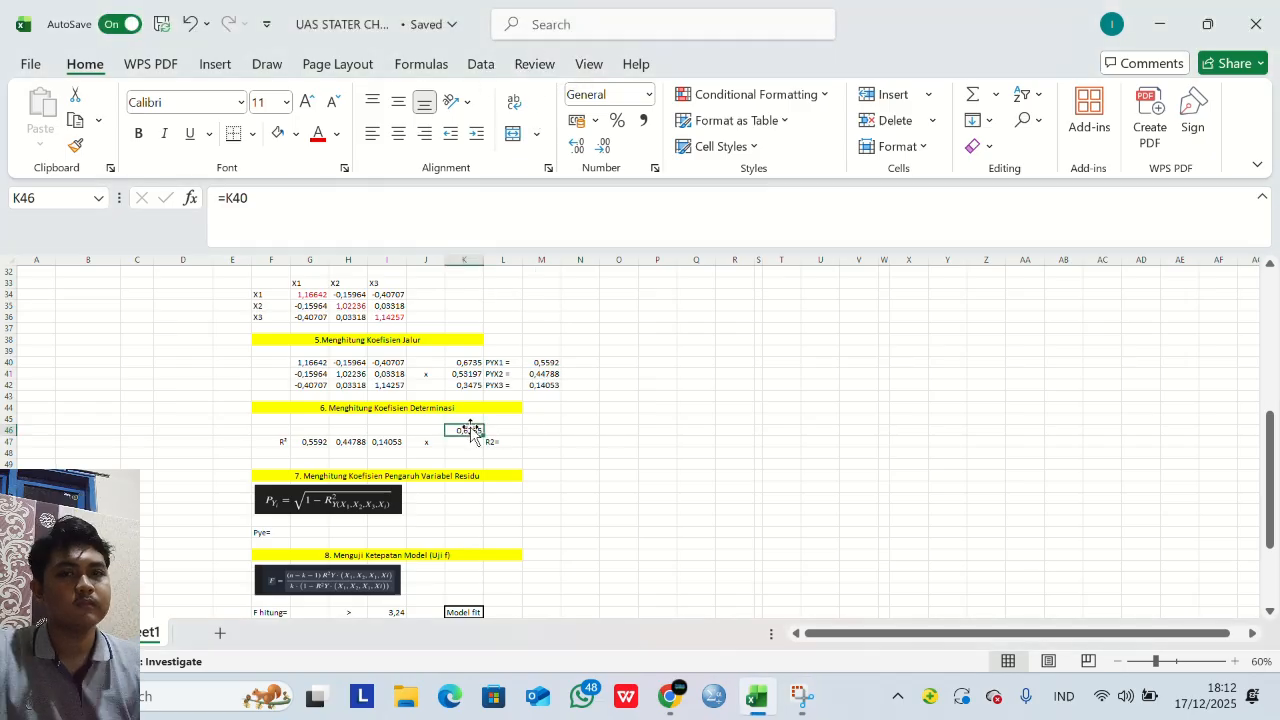
left_click_drag(485, 436, 485, 458)
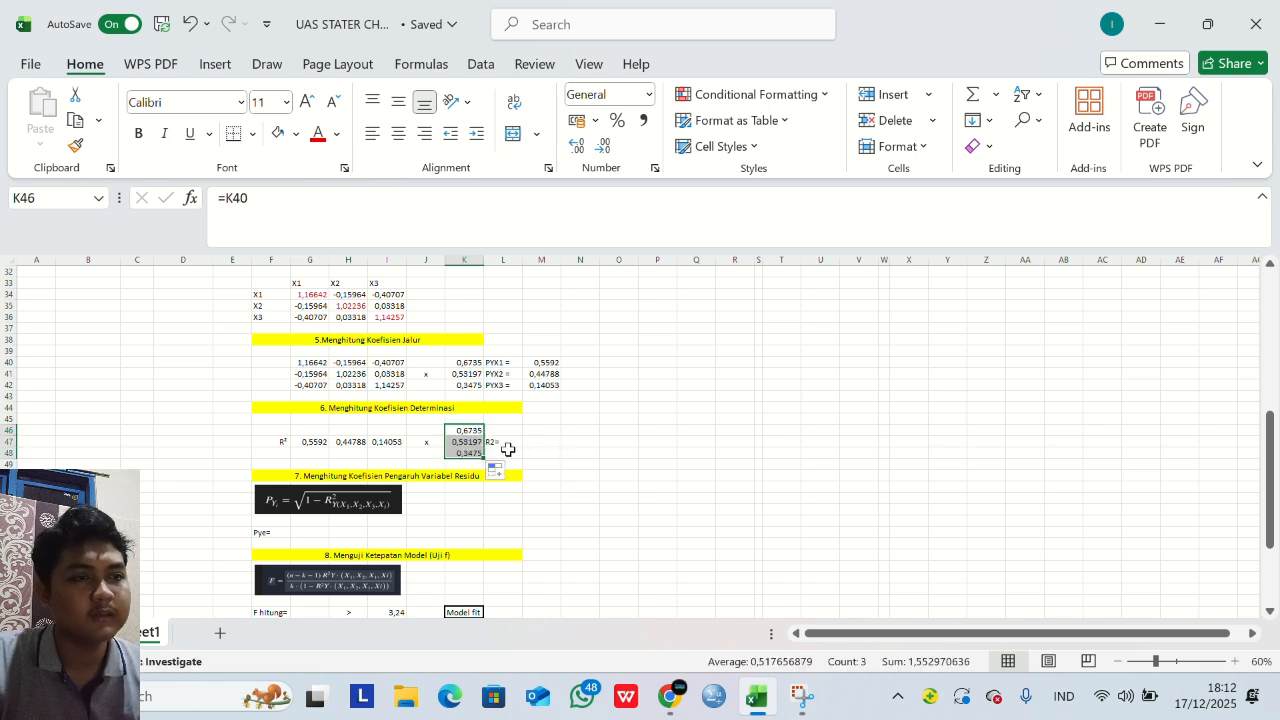
Calculate R² in M46 with the Math & Trig function MMULT, using arrays G47:I47 and K46:K48.
left_click_drag(534, 429, 541, 455)
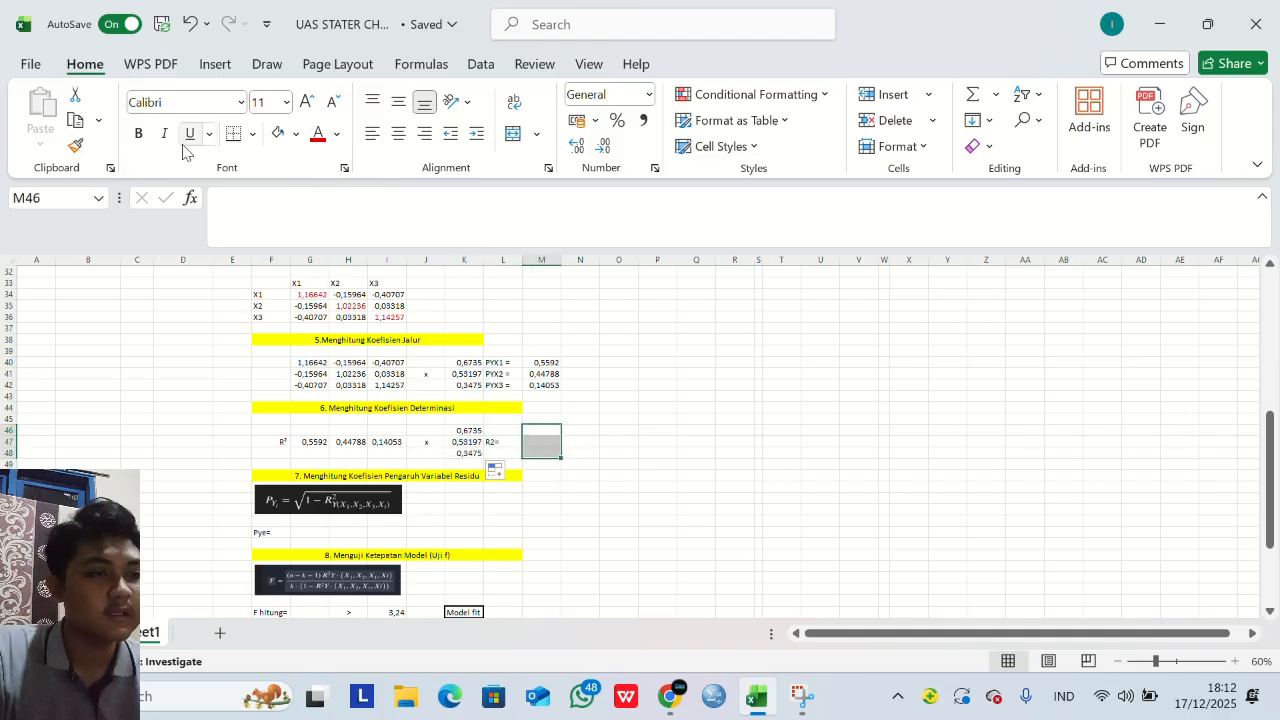
left_click(190, 198)
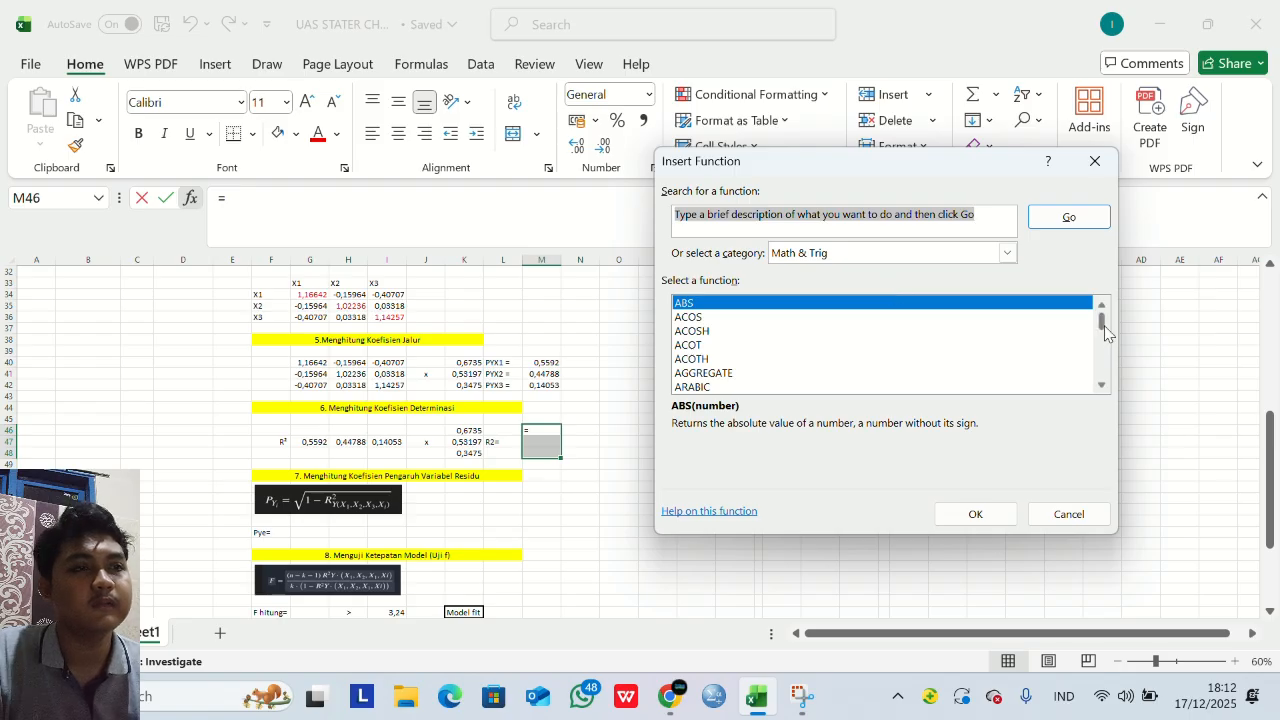
left_click_drag(1102, 325, 1103, 360)
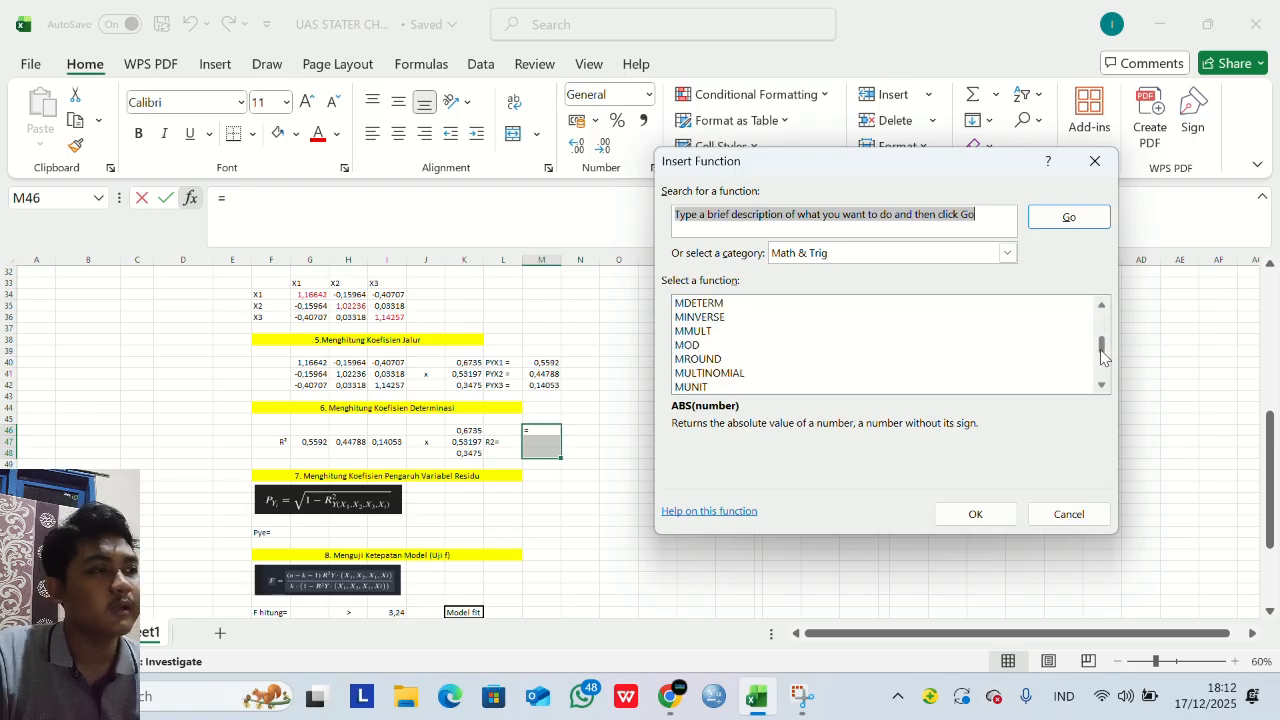
left_click(700, 332)
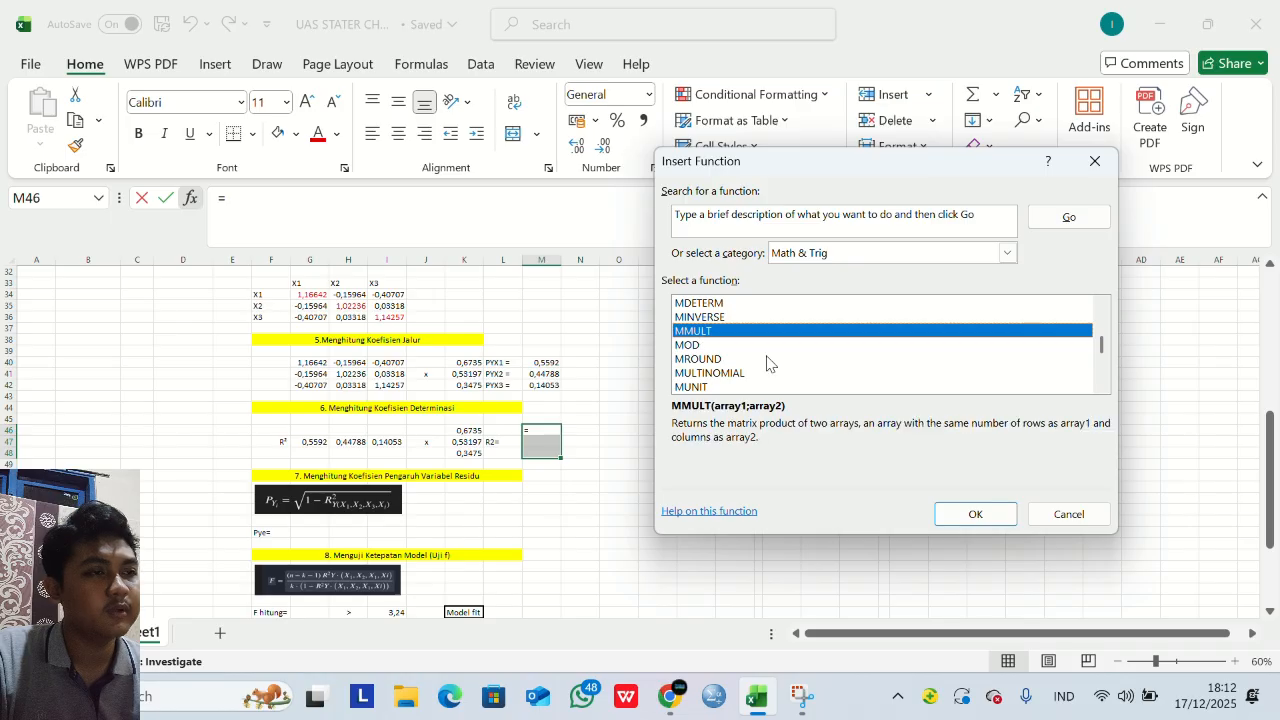
left_click(973, 513)
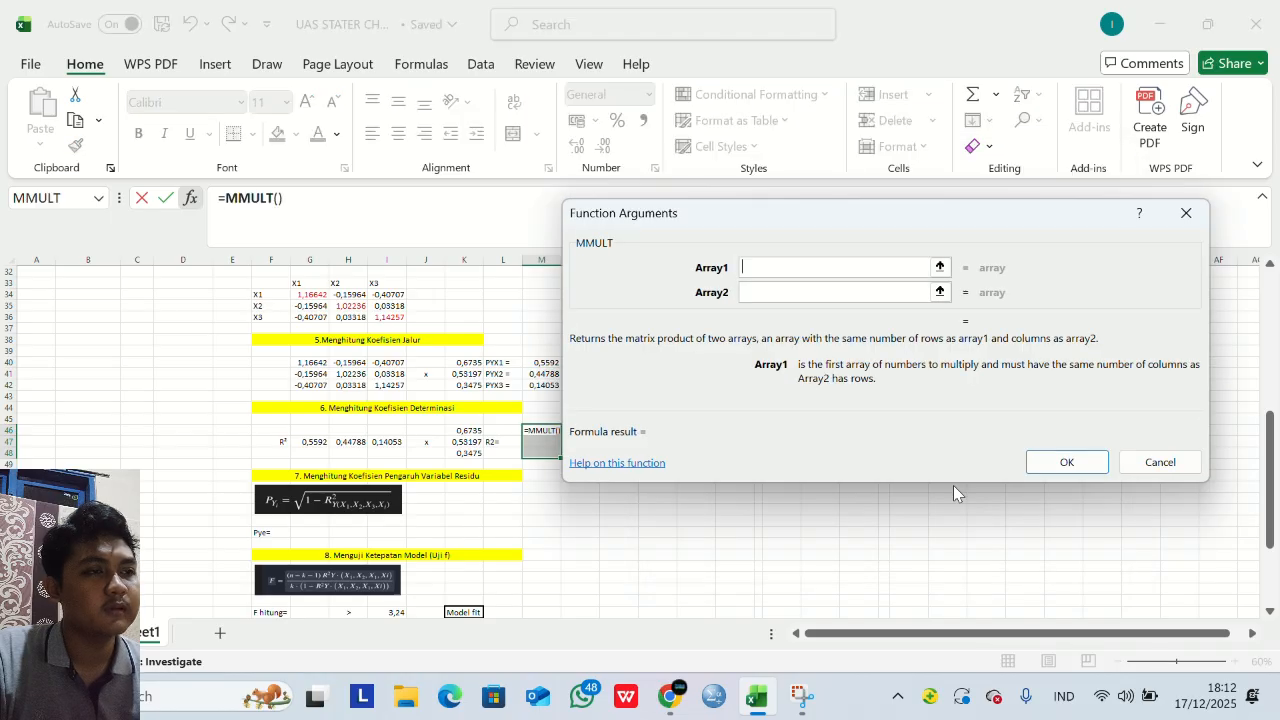
left_click(316, 442)
left_click_drag(316, 442, 388, 443)
left_click(768, 294)
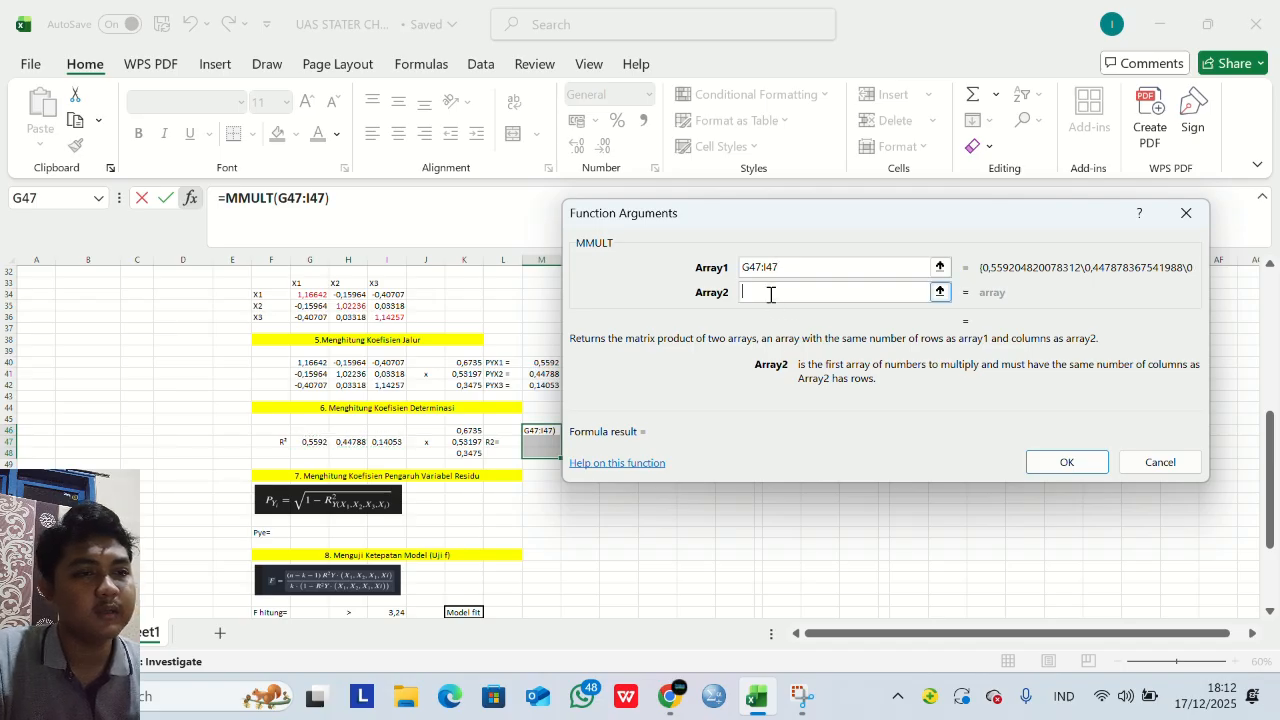
left_click_drag(467, 431, 467, 453)
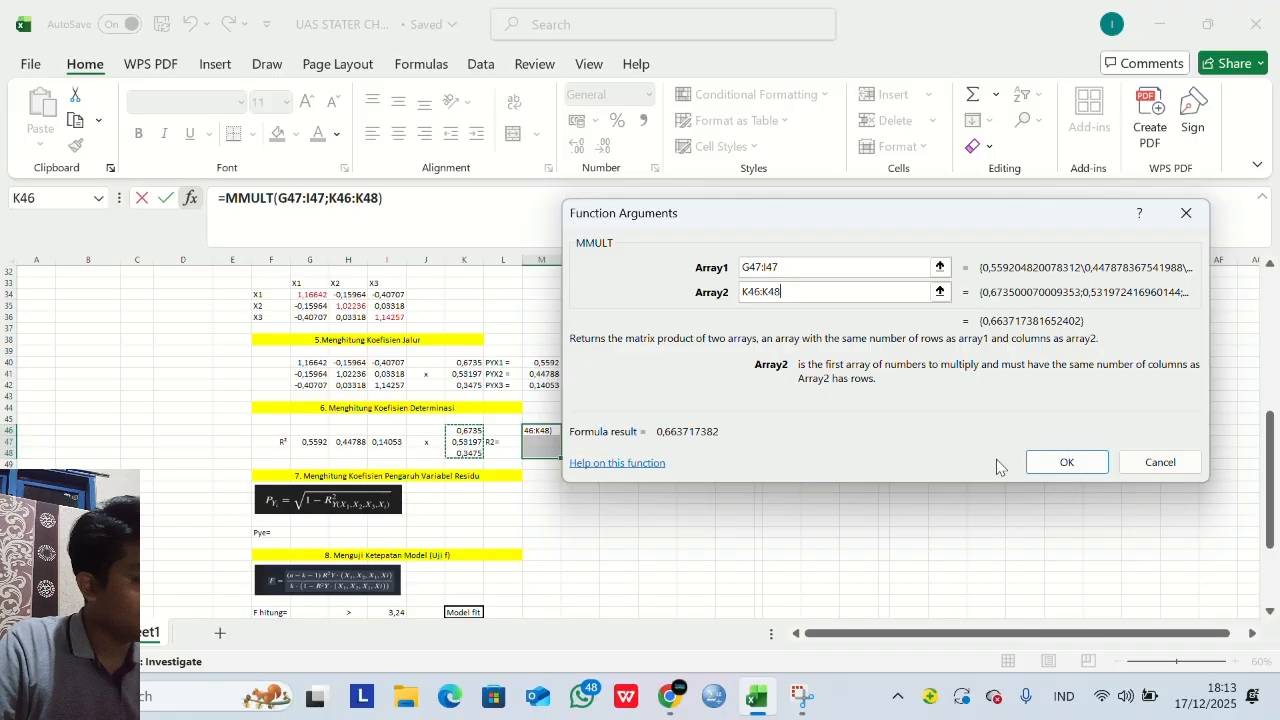
left_click(1067, 462)
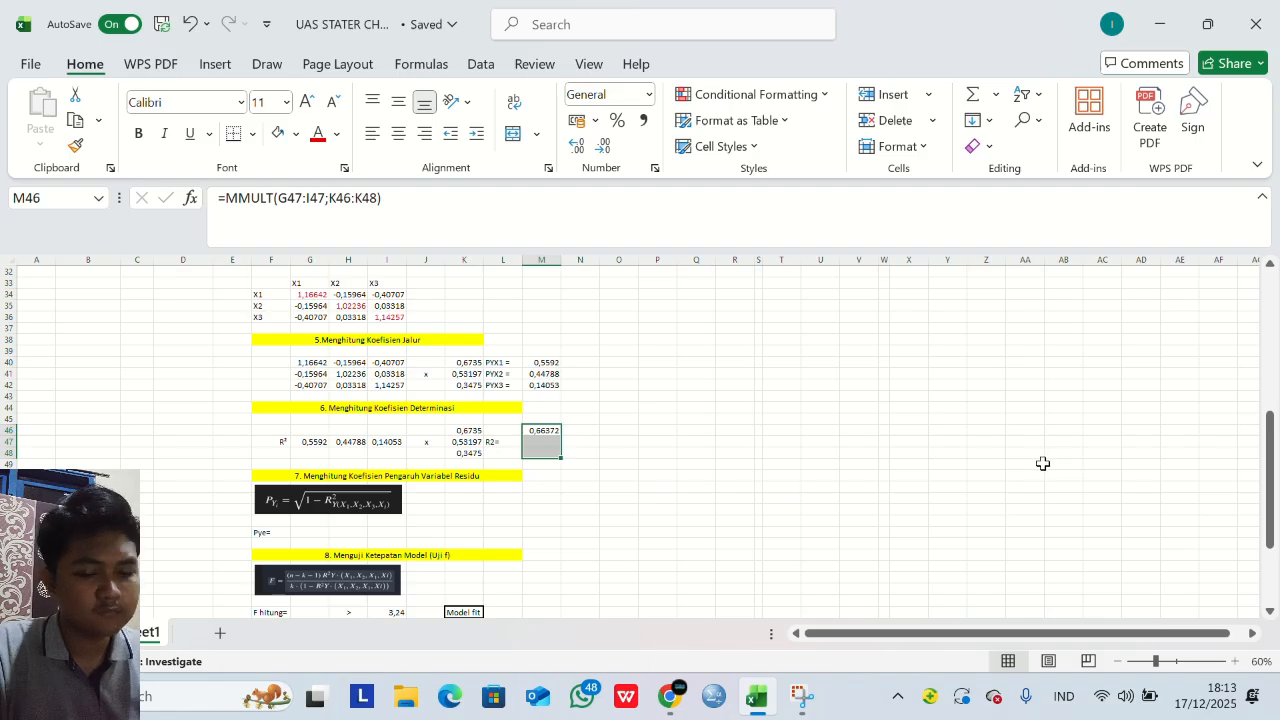
Move the R² result from M46 to M47 beside its label and show it with three decimal places.
left_click(570, 430)
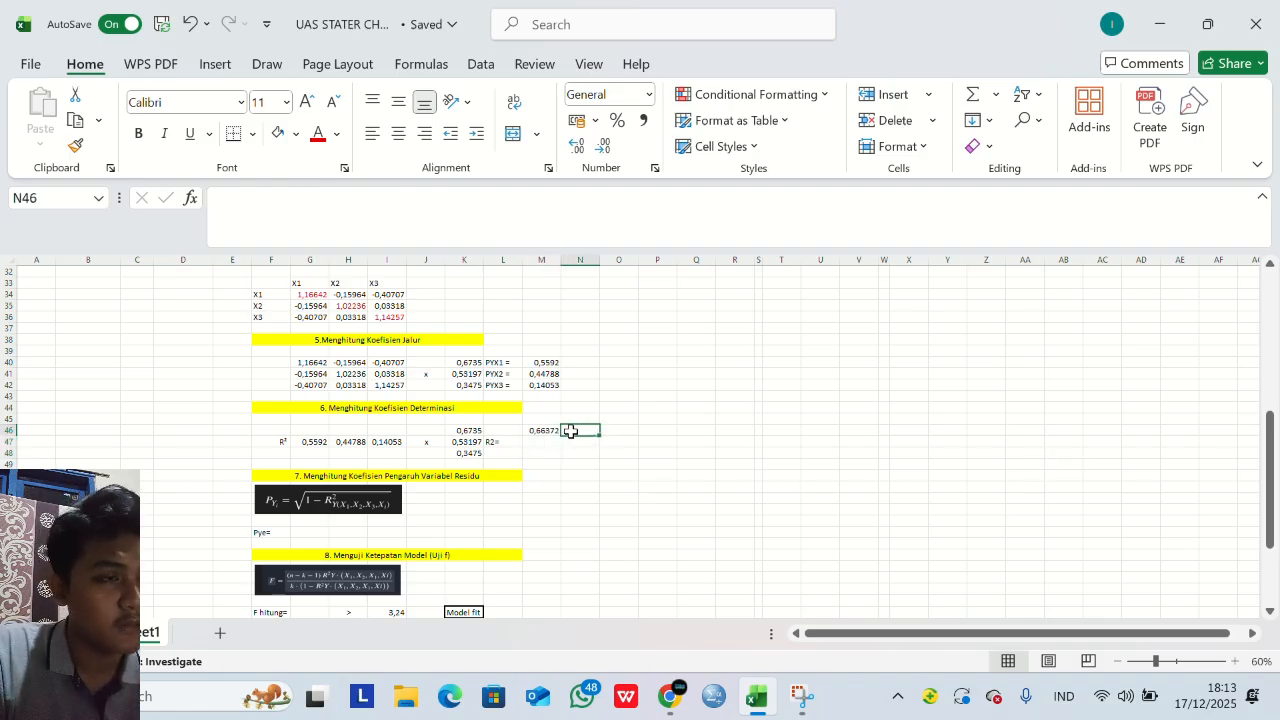
left_click(552, 430)
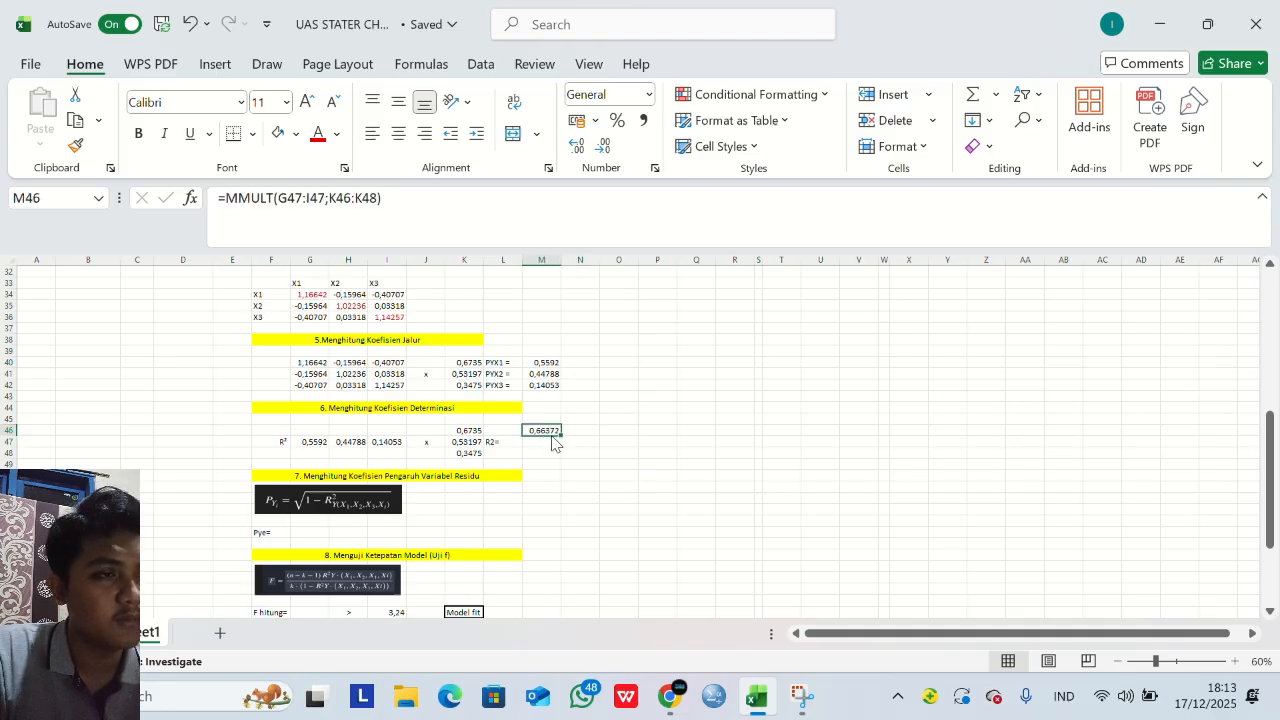
mouse_move(552, 443)
left_mouse_down()
mouse_move(566, 457)
mouse_move(554, 451)
left_mouse_up()
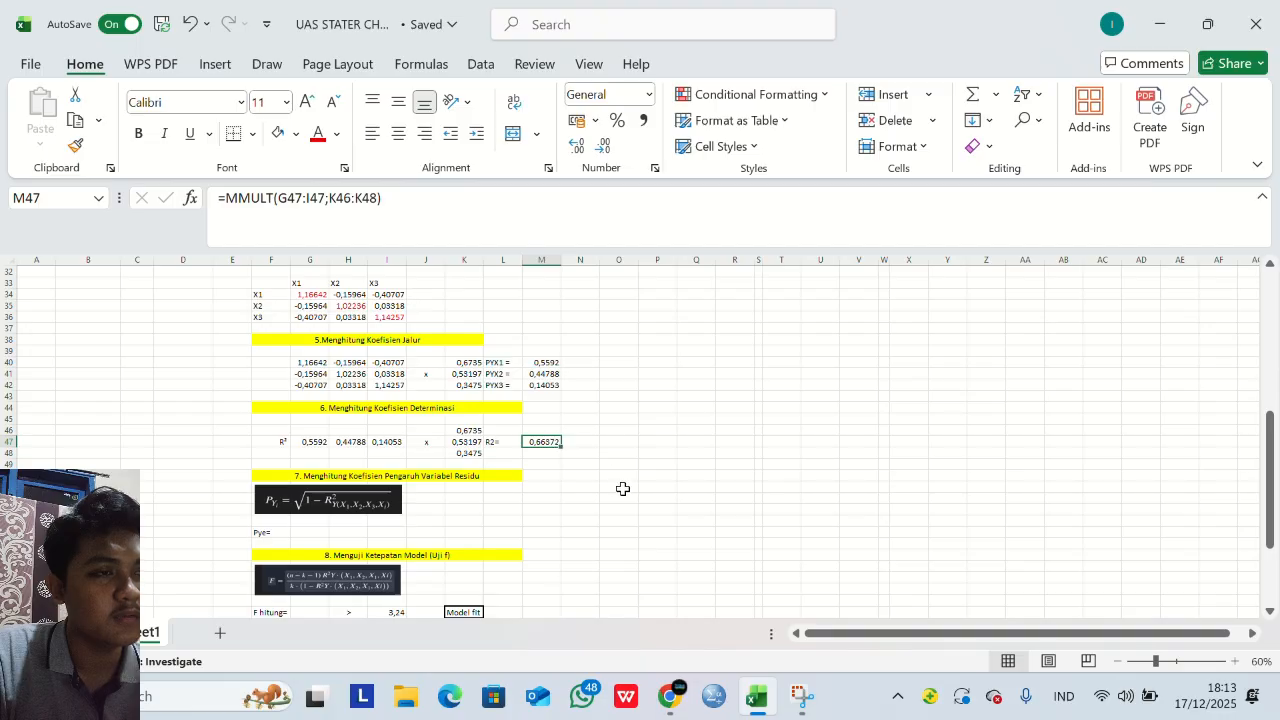
left_click(603, 146)
left_click(602, 146)
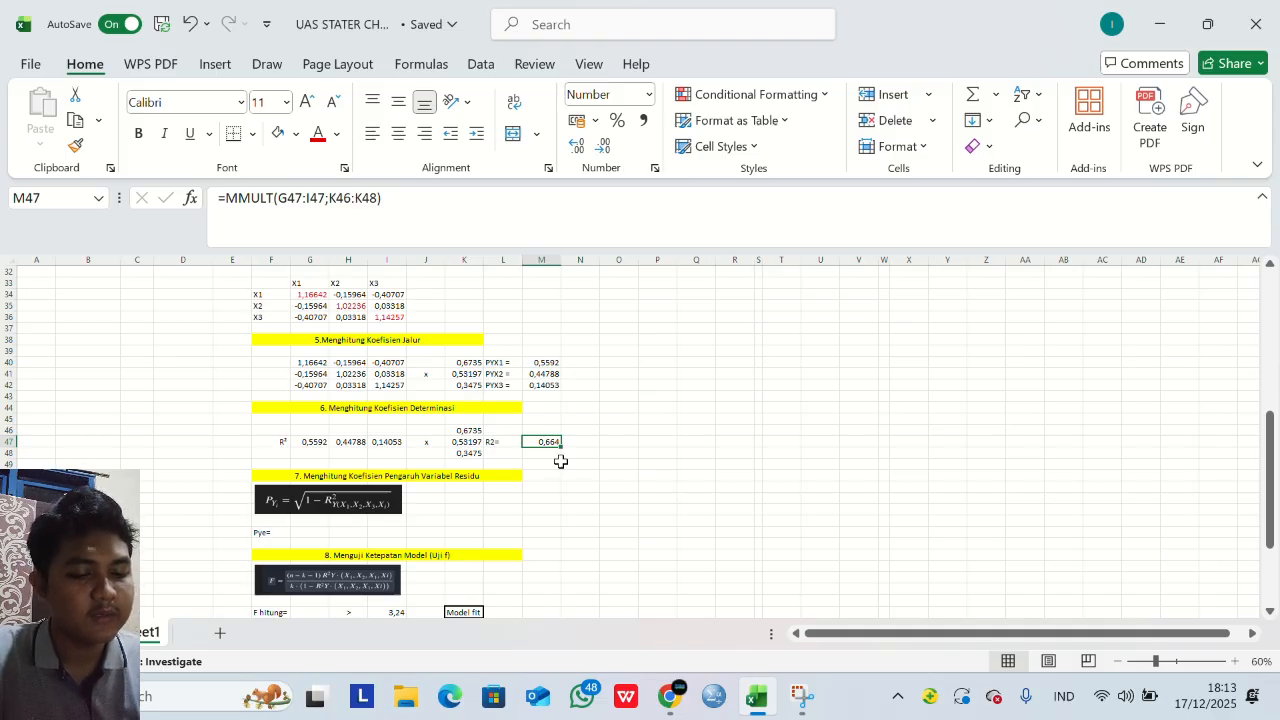
Calculate the residual variable coefficient Pye in G55 with the formula =SQRT(1-M47).
scroll(389, 520, "down", 1)
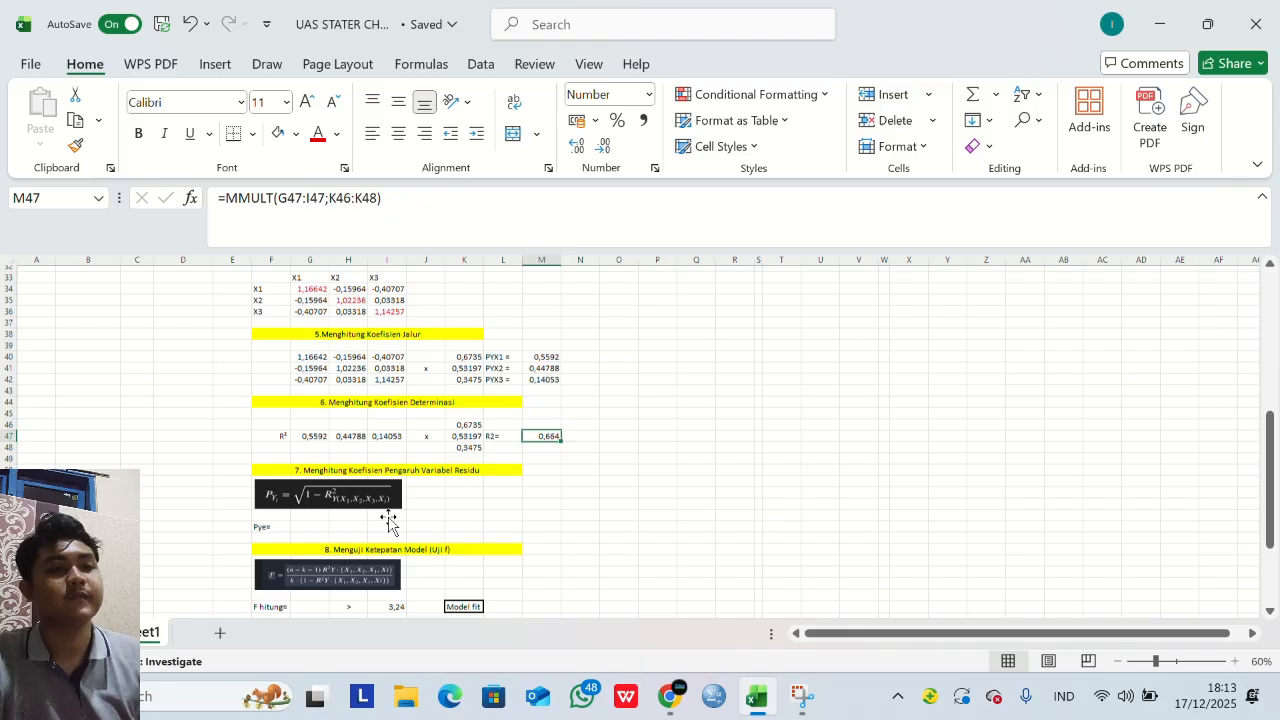
scroll(389, 520, "down", 3)
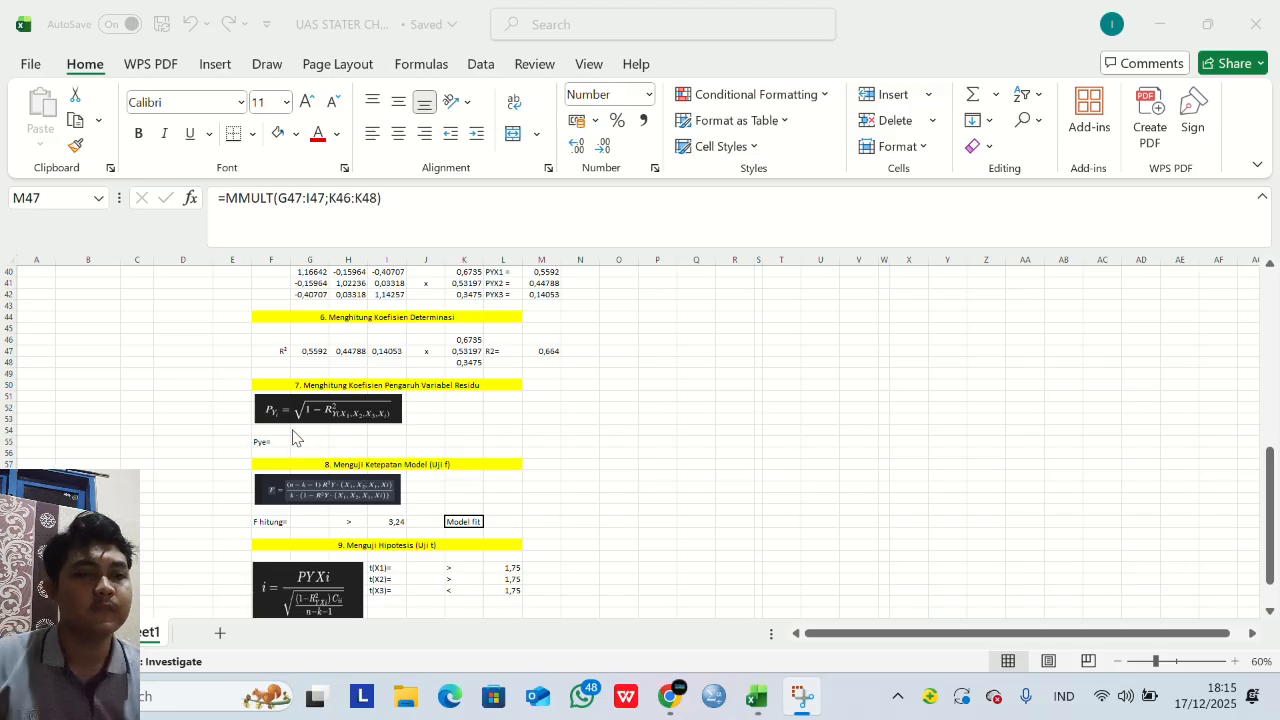
scroll(287, 430, "up", 2, "ctrl")
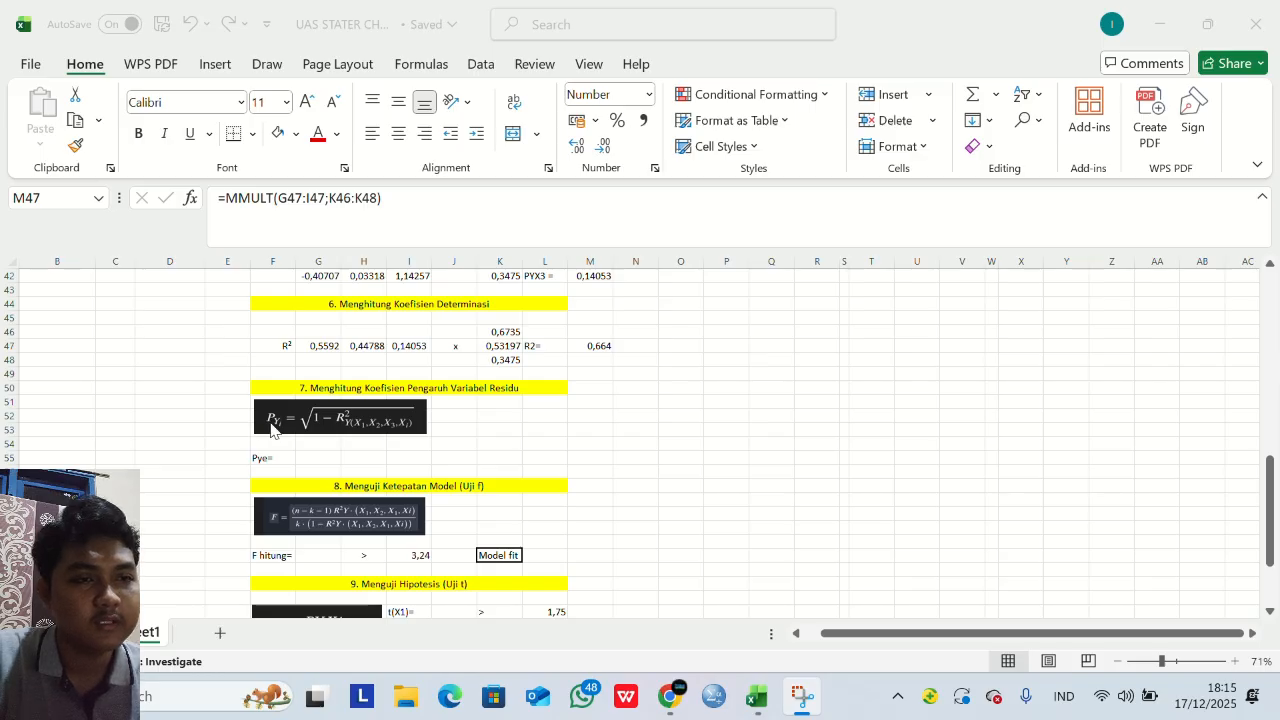
left_click(306, 456)
left_click(310, 457)
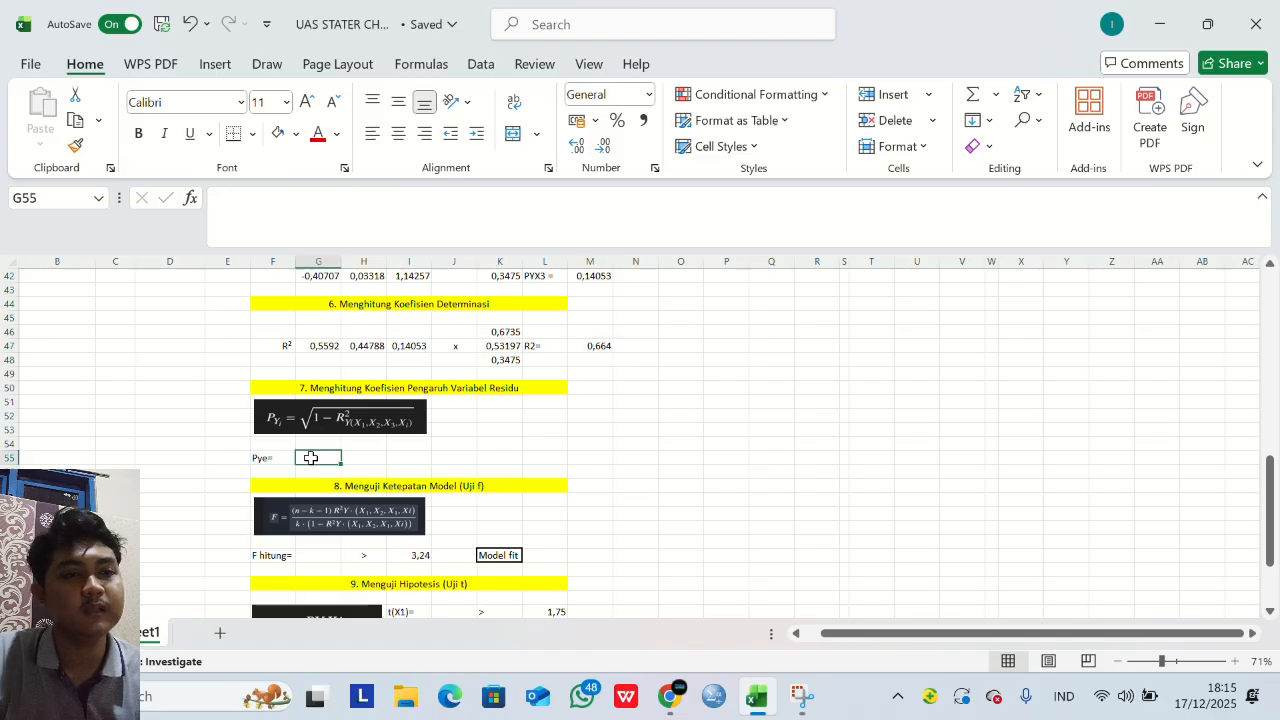
type("=")
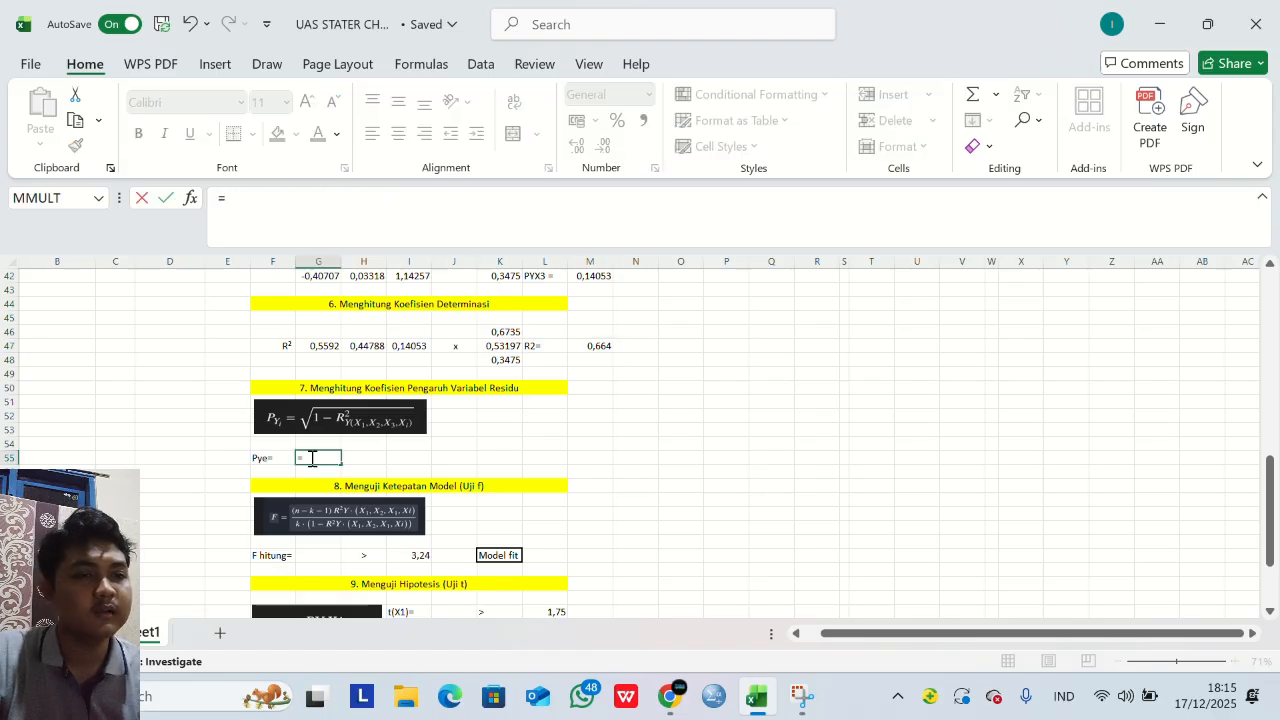
type("sq")
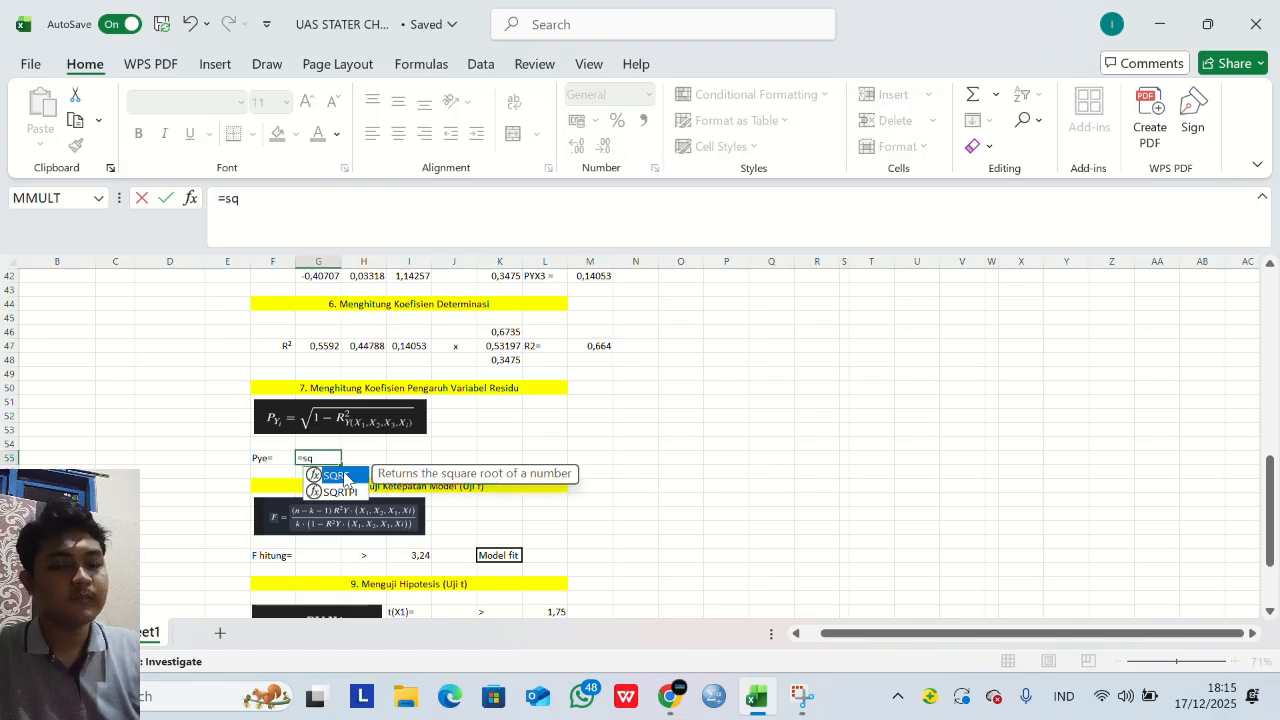
double_click(349, 476)
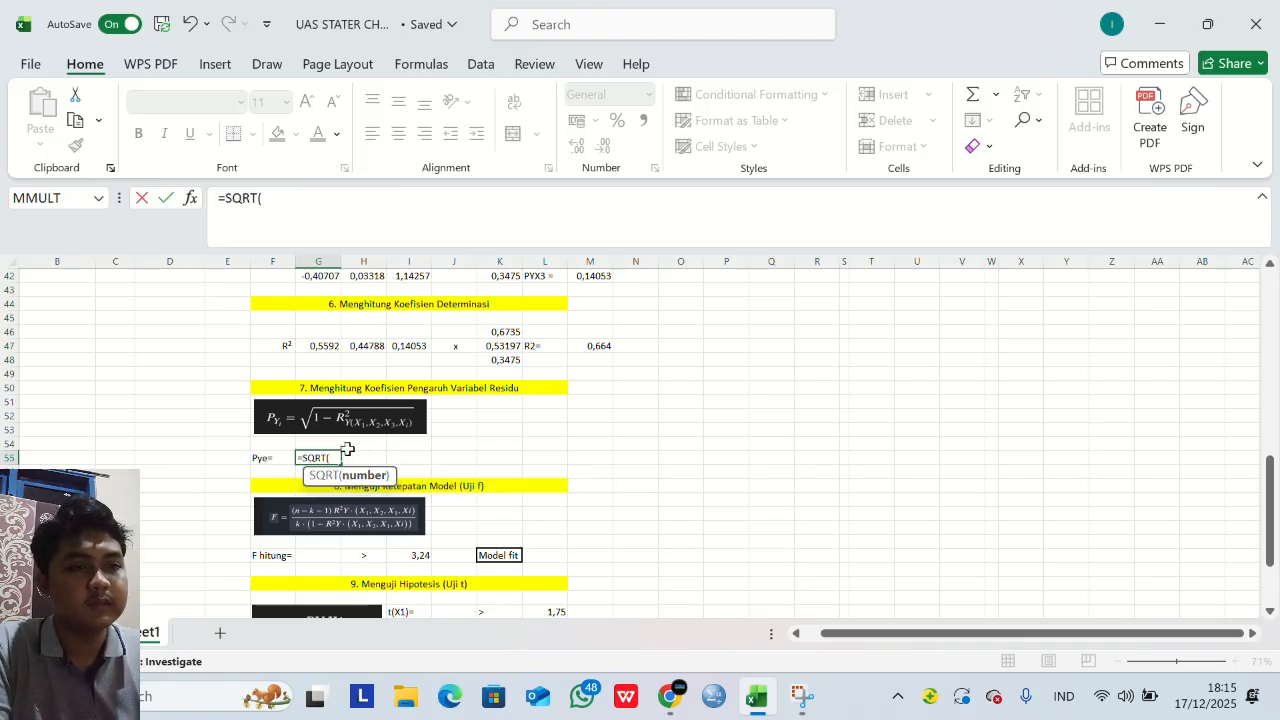
type("1-")
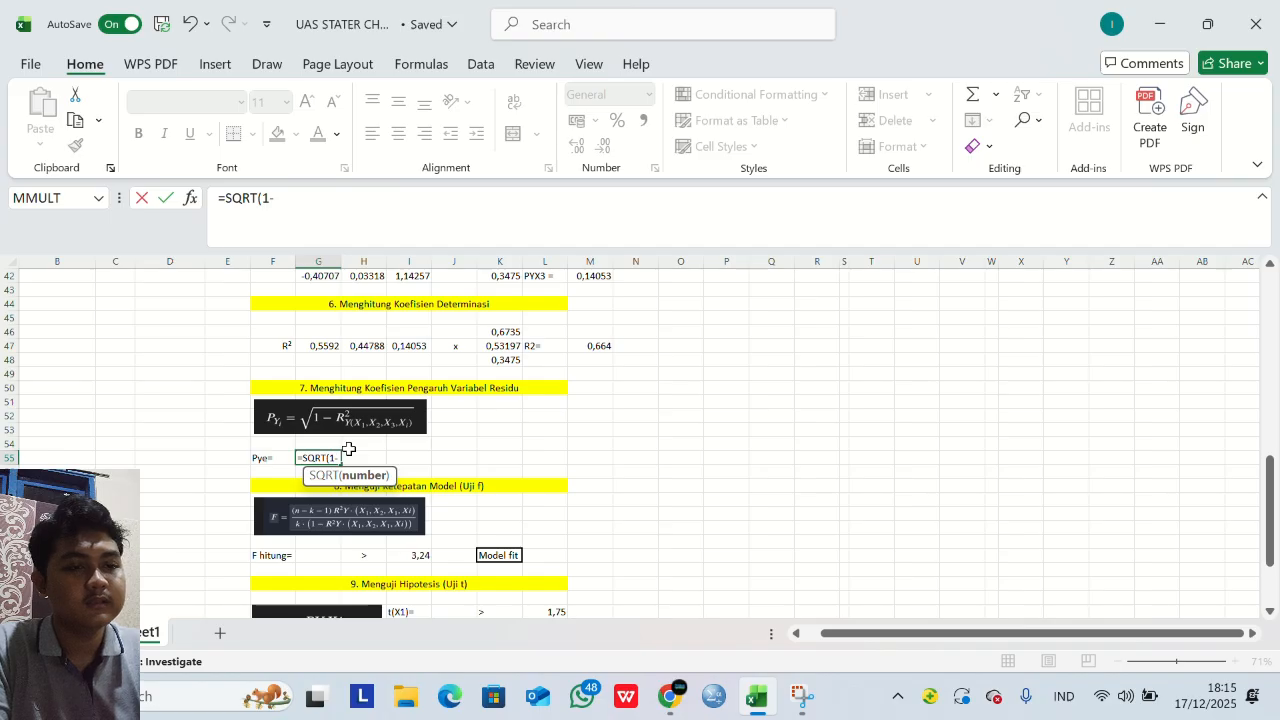
left_click(594, 345)
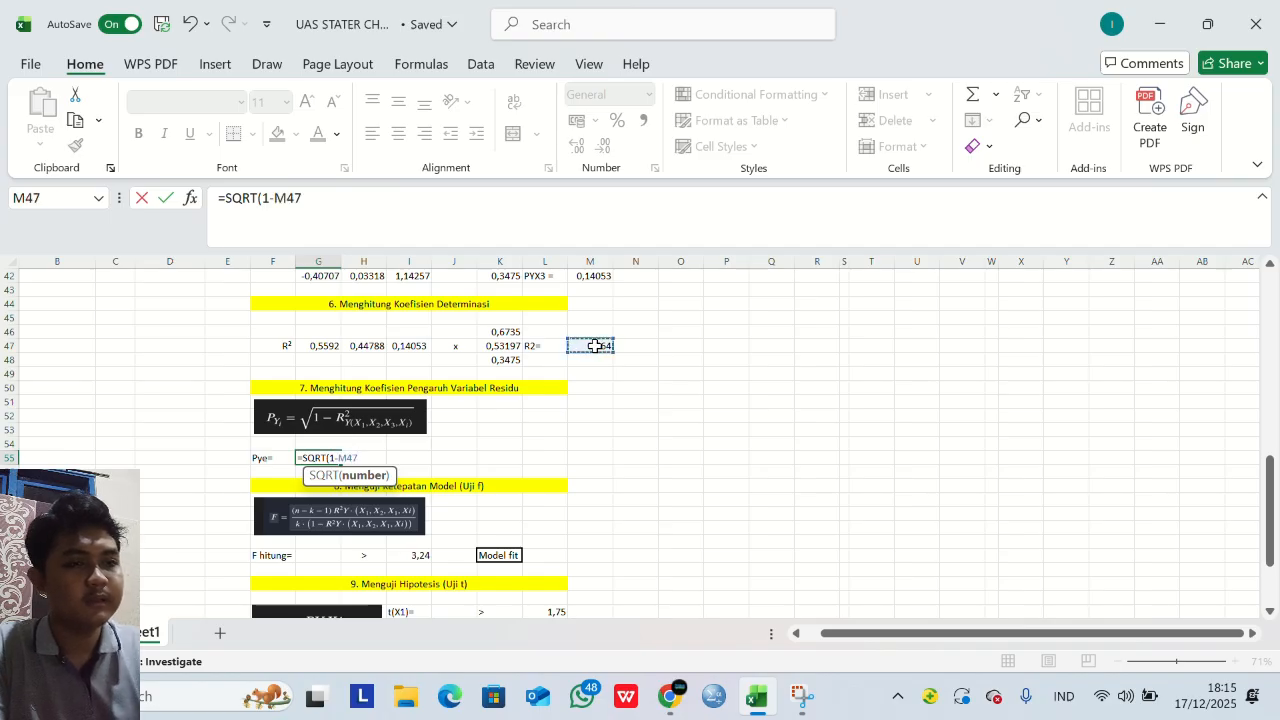
key("Return")
left_click(330, 457)
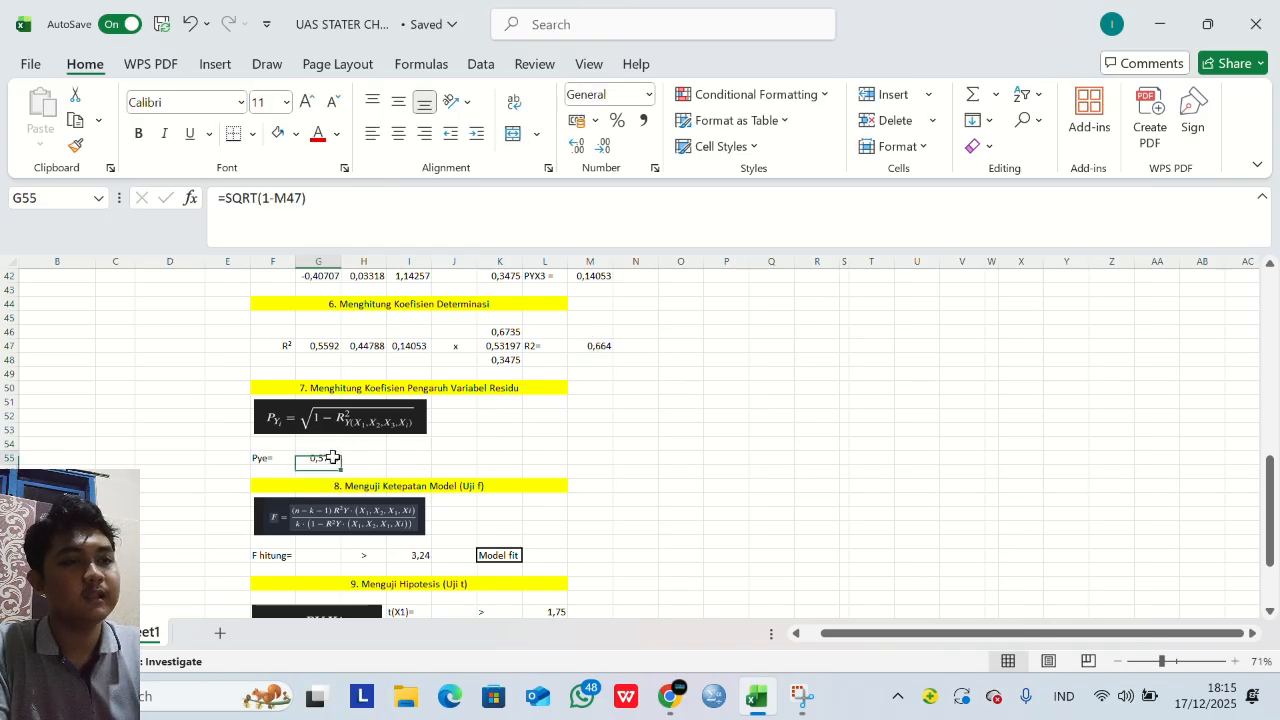
Show the Pye result in G55 with three decimal places.
left_click(603, 146)
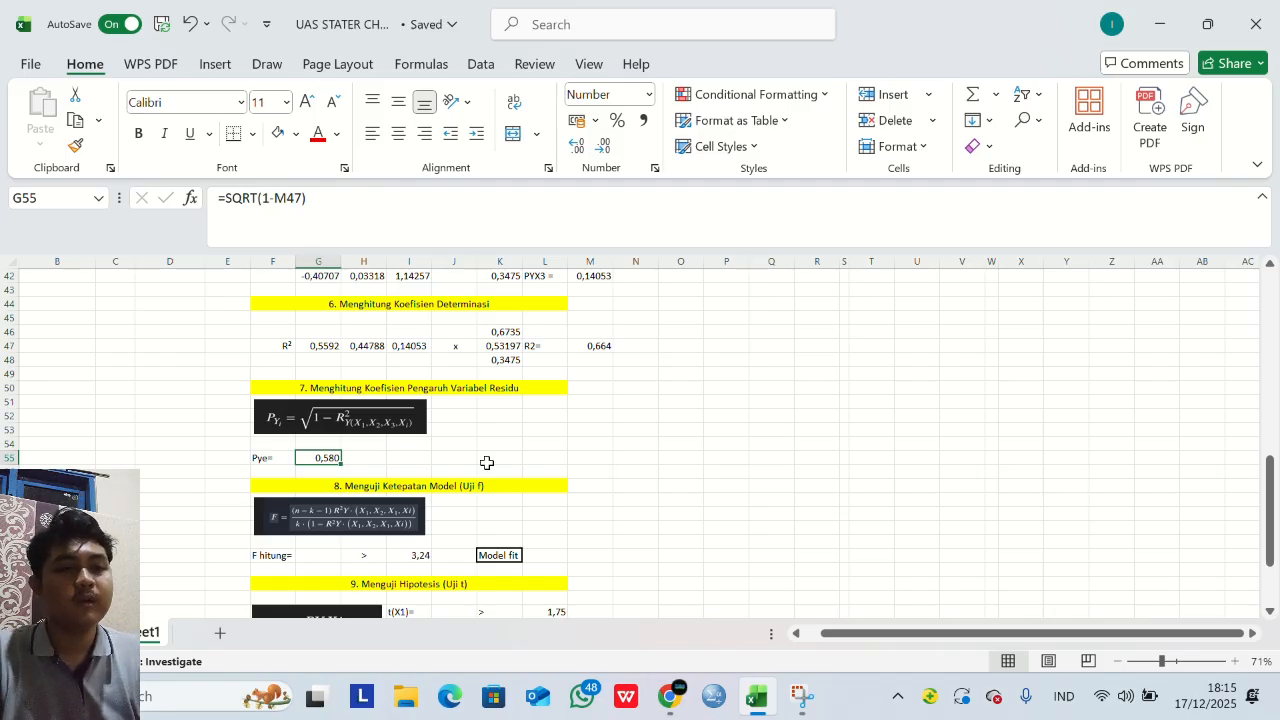
Begin the calculated F formula in G62 with the numerator =((20-3-1)*M47, taking R² from M47.
scroll(487, 459, "down", 1)
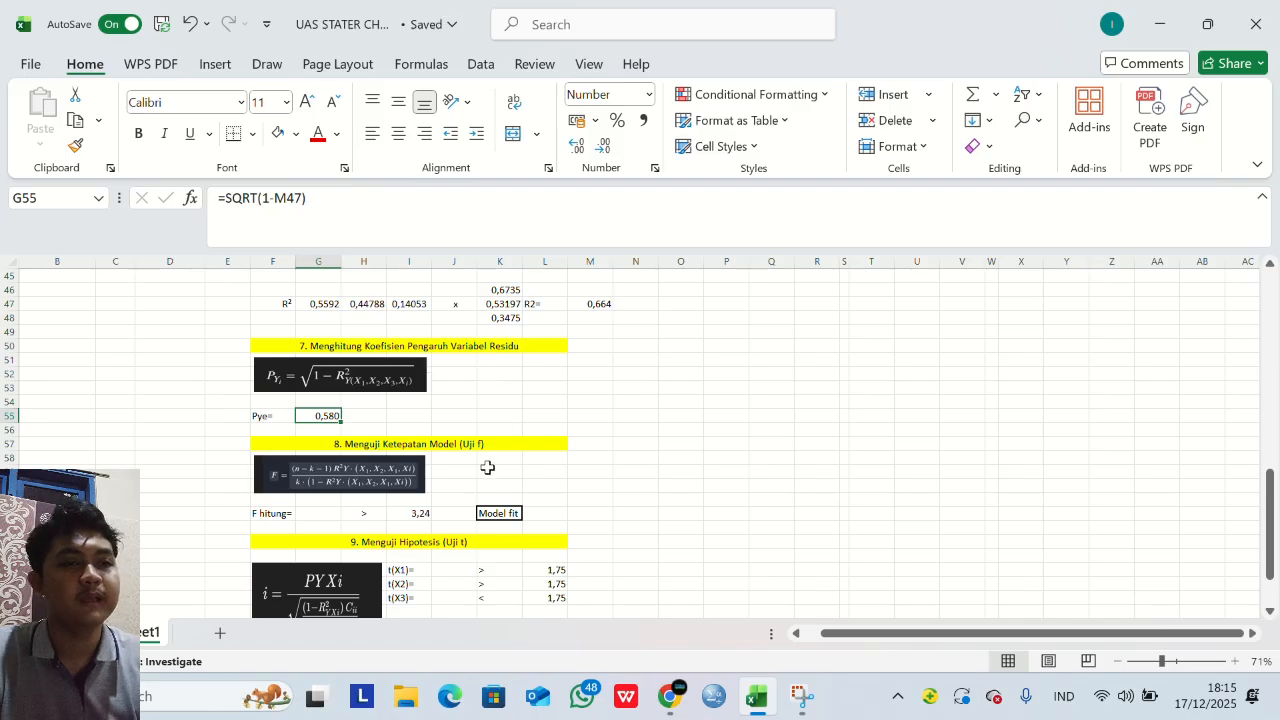
scroll(482, 465, "down", 1)
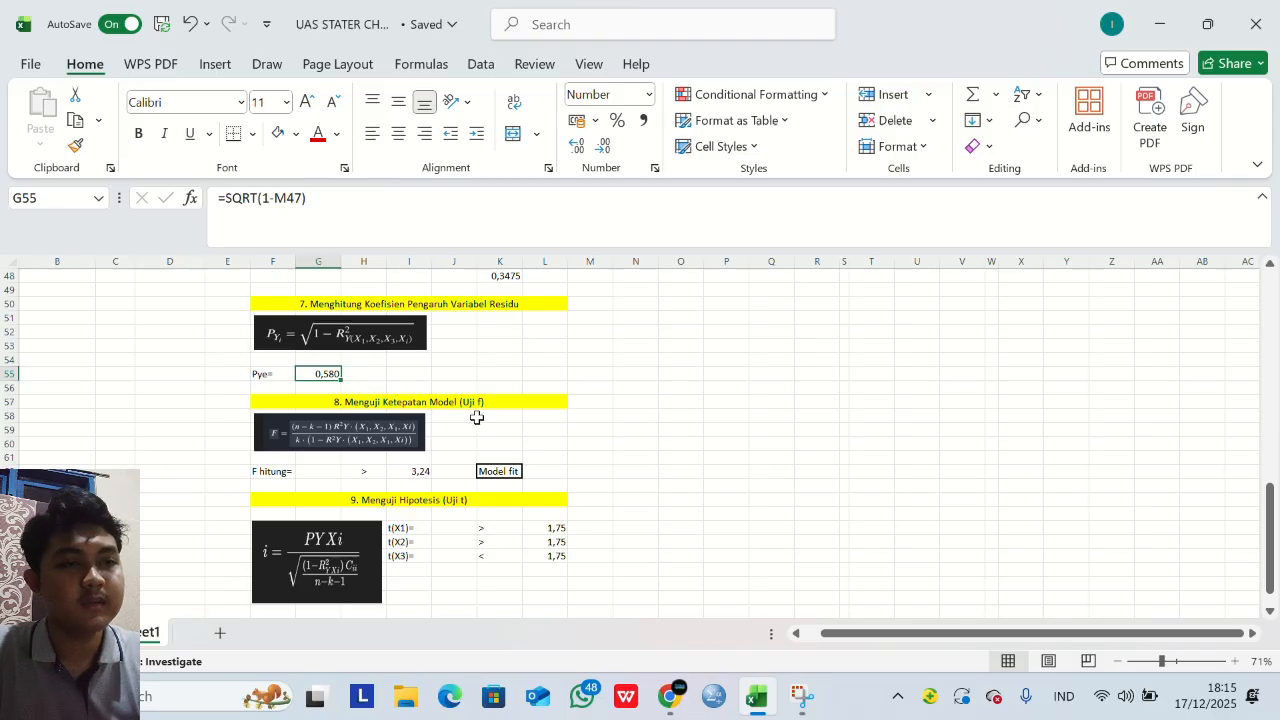
scroll(323, 463, "up", 1)
scroll(323, 463, "up", 3)
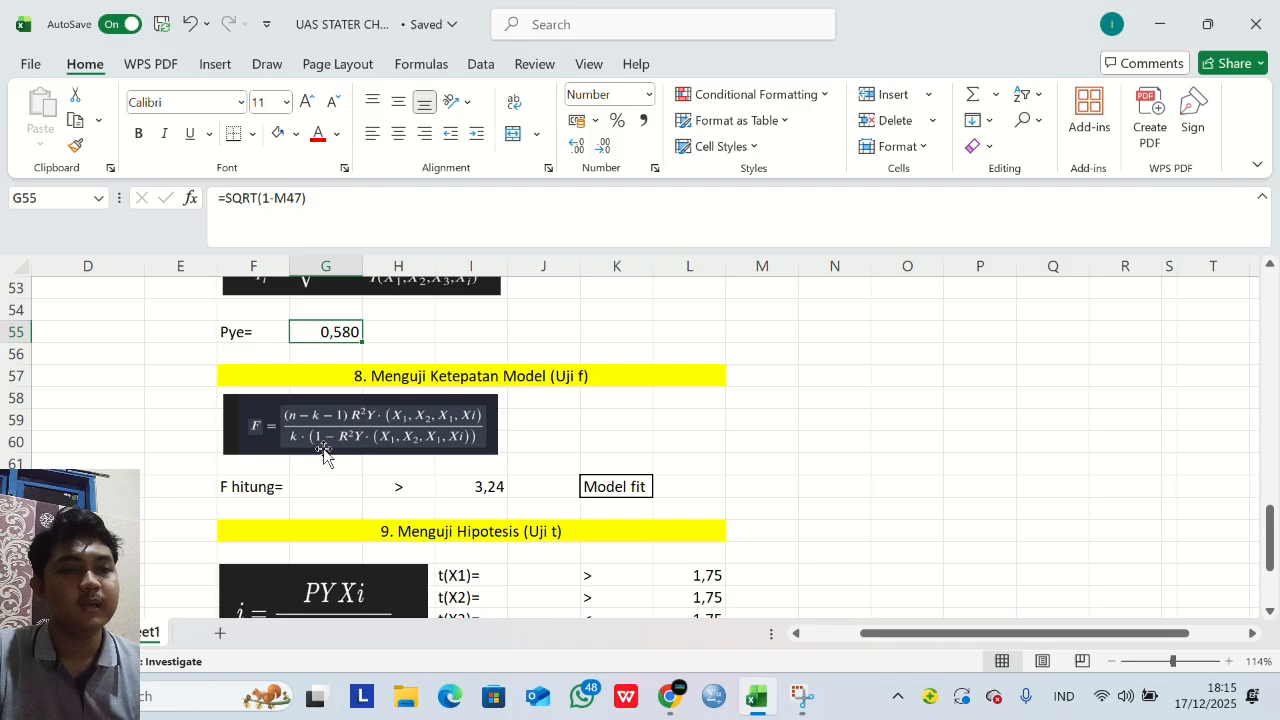
scroll(360, 452, "down", 2)
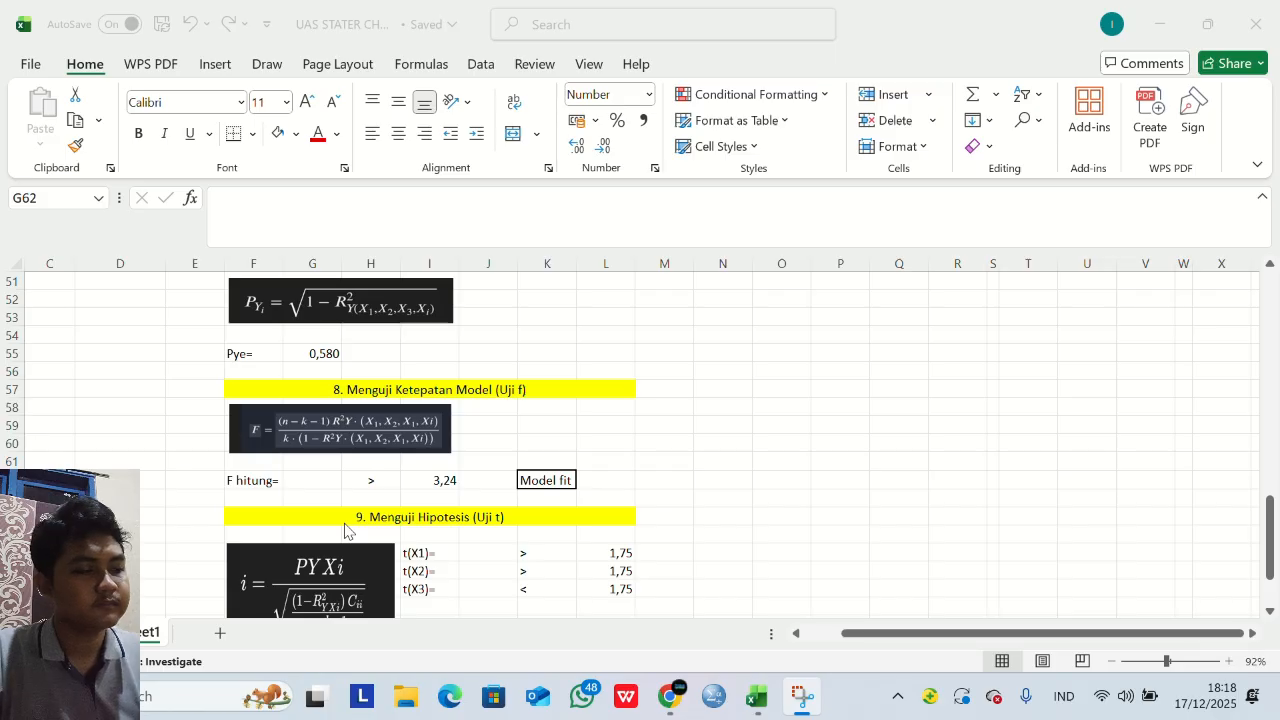
double_click(307, 473)
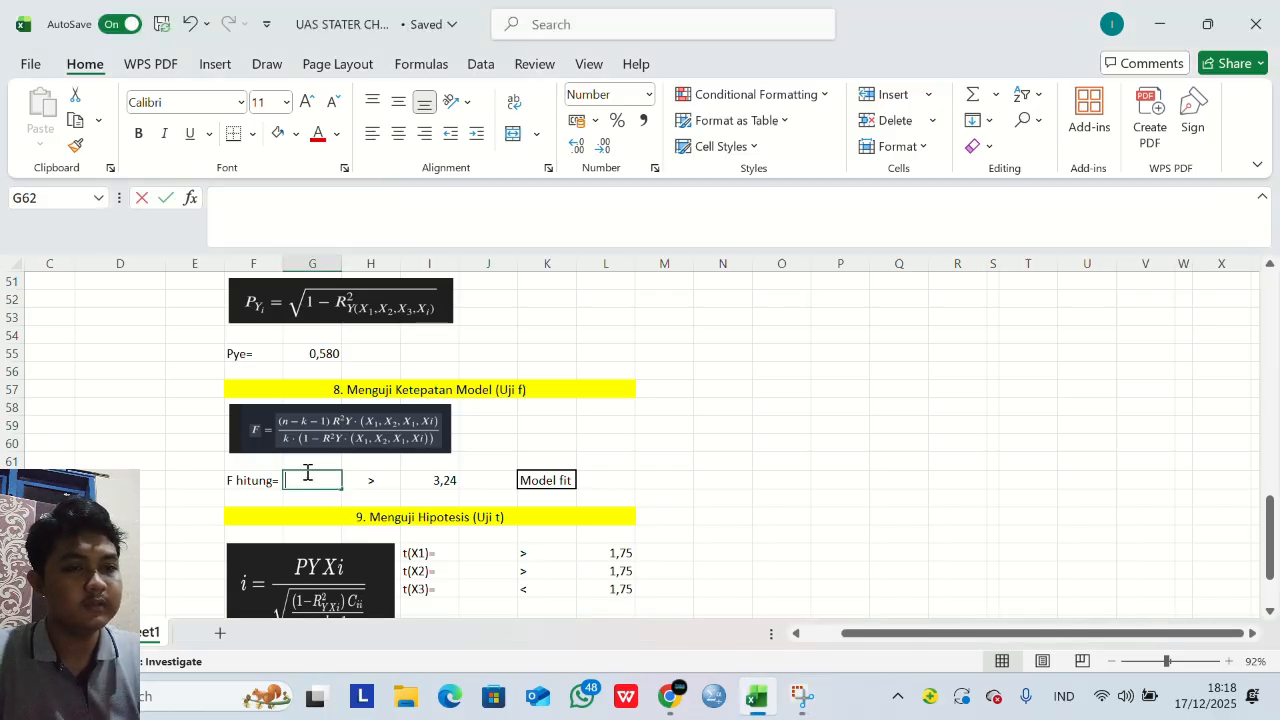
type("=")
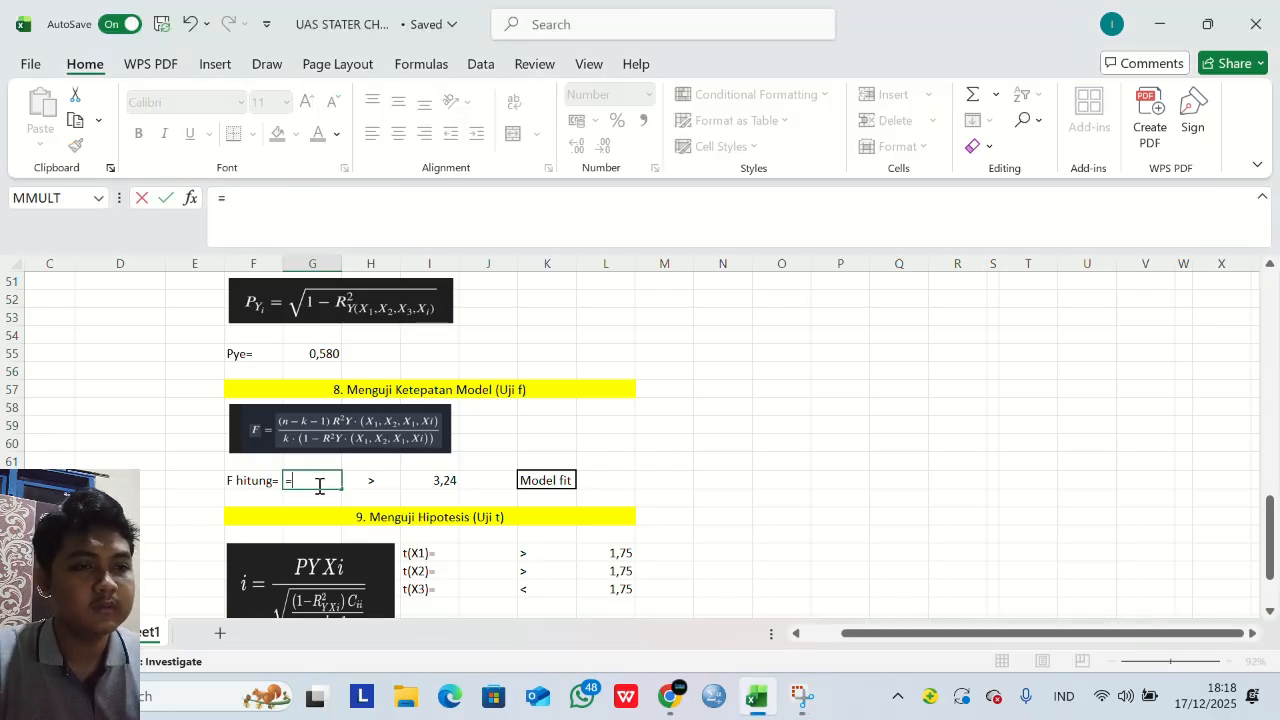
type("((")
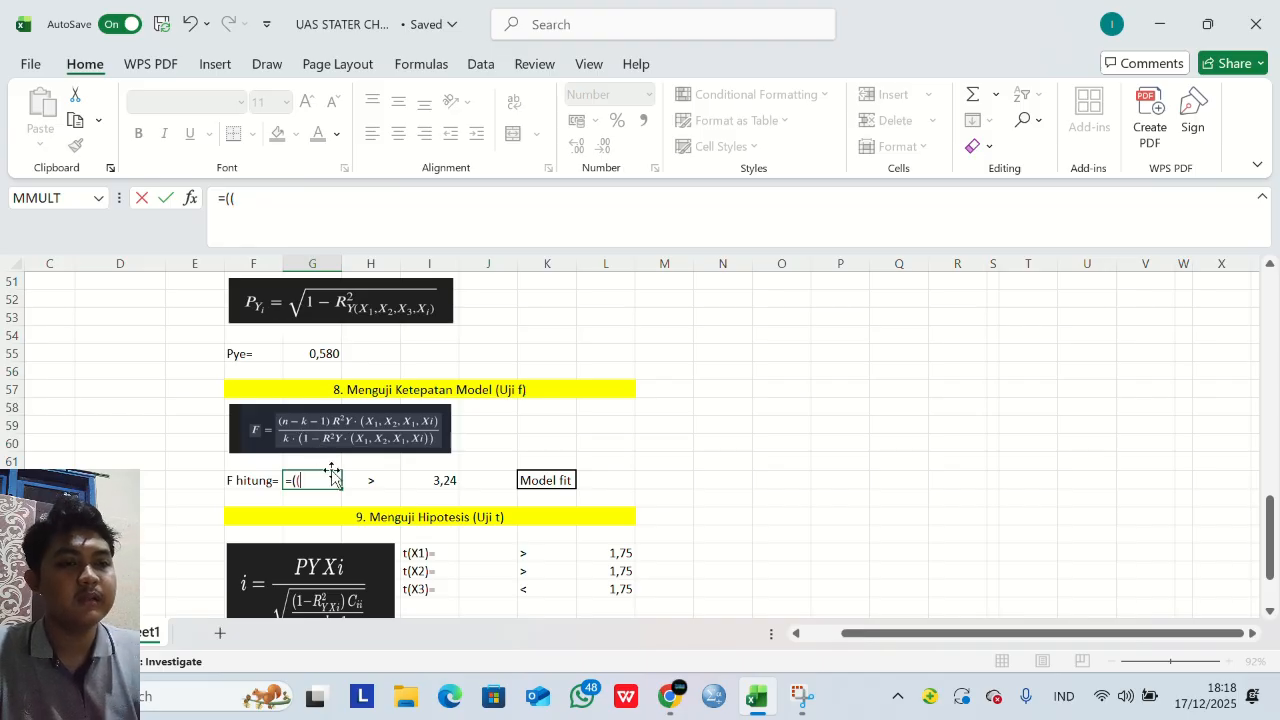
type("20-")
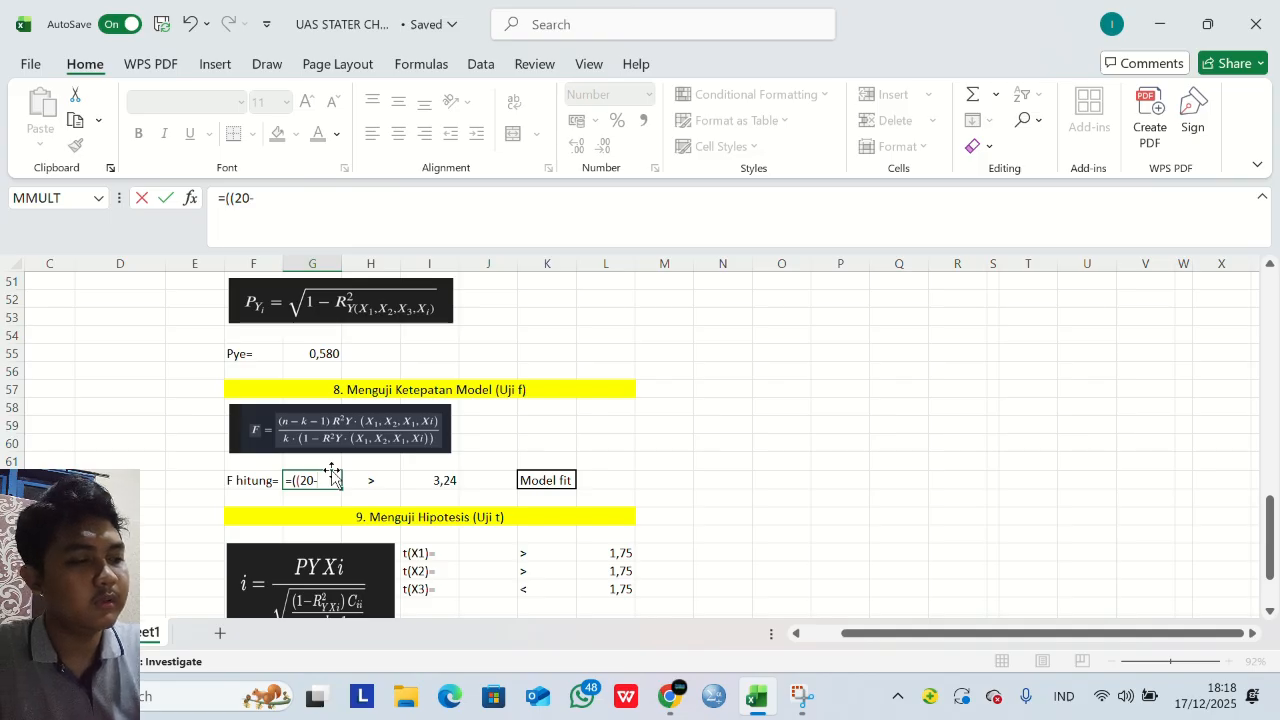
type("3")
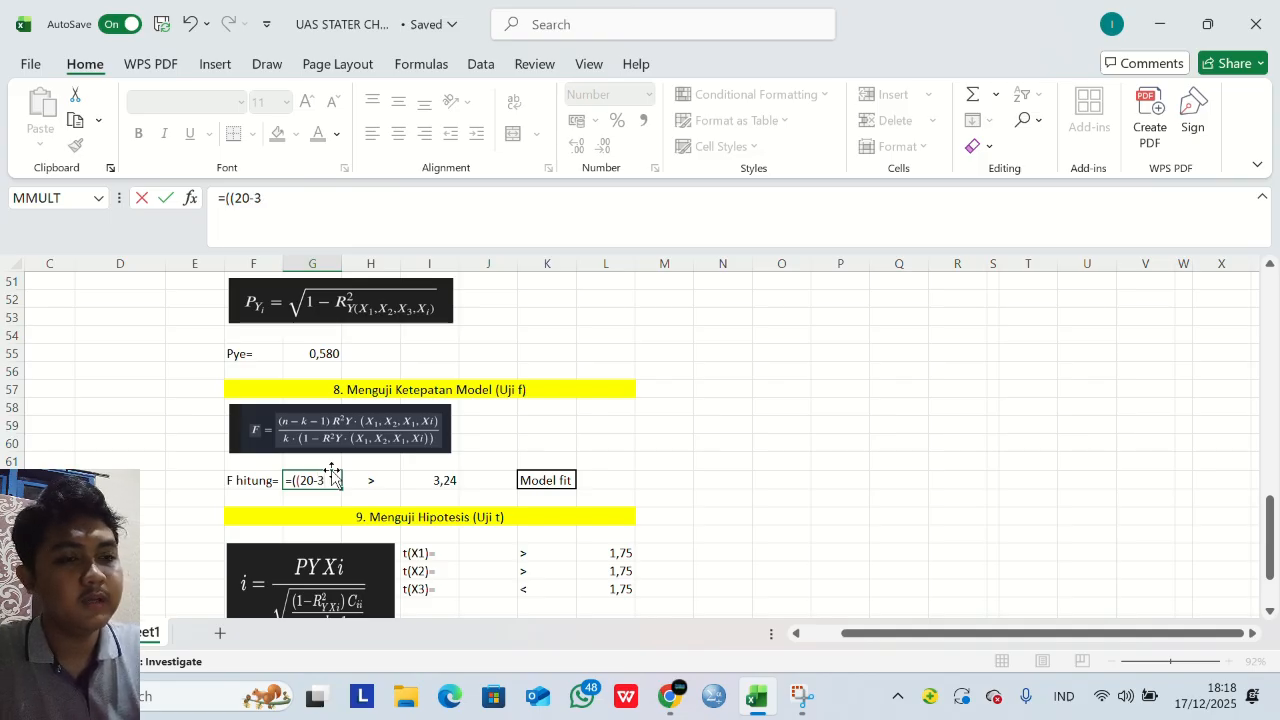
type("-1")
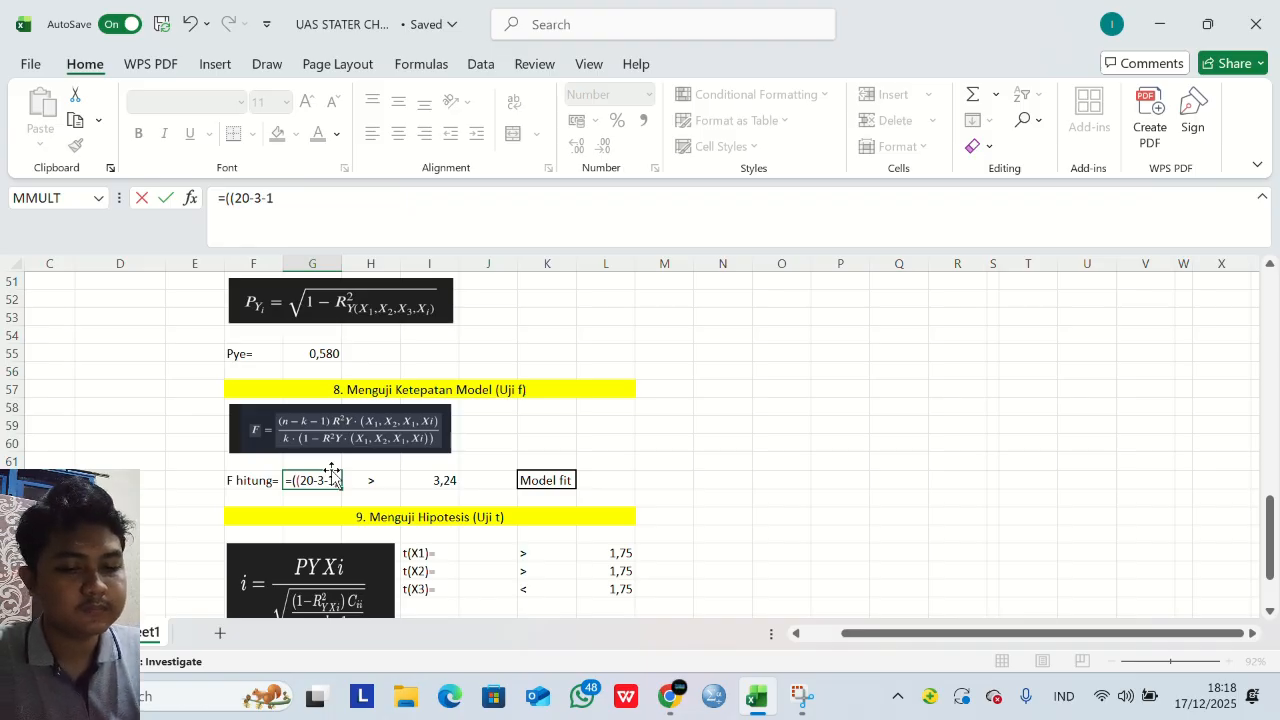
type(")*")
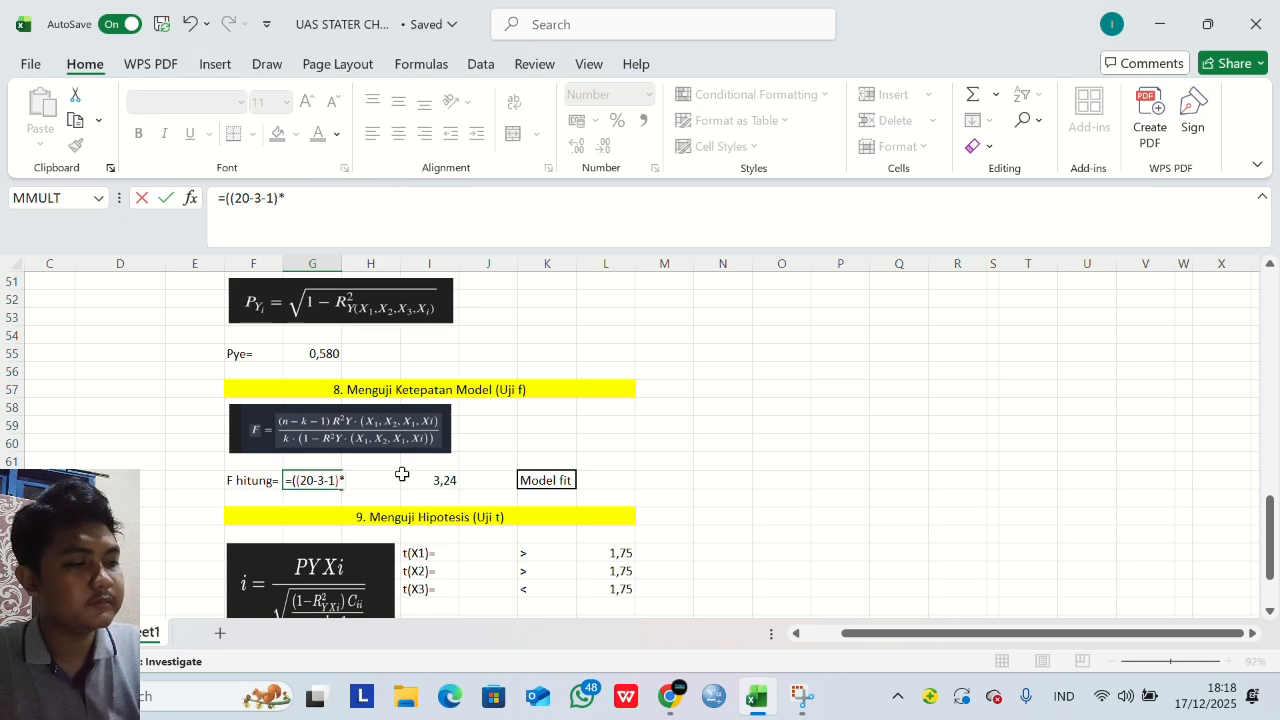
scroll(543, 442, "up", 2)
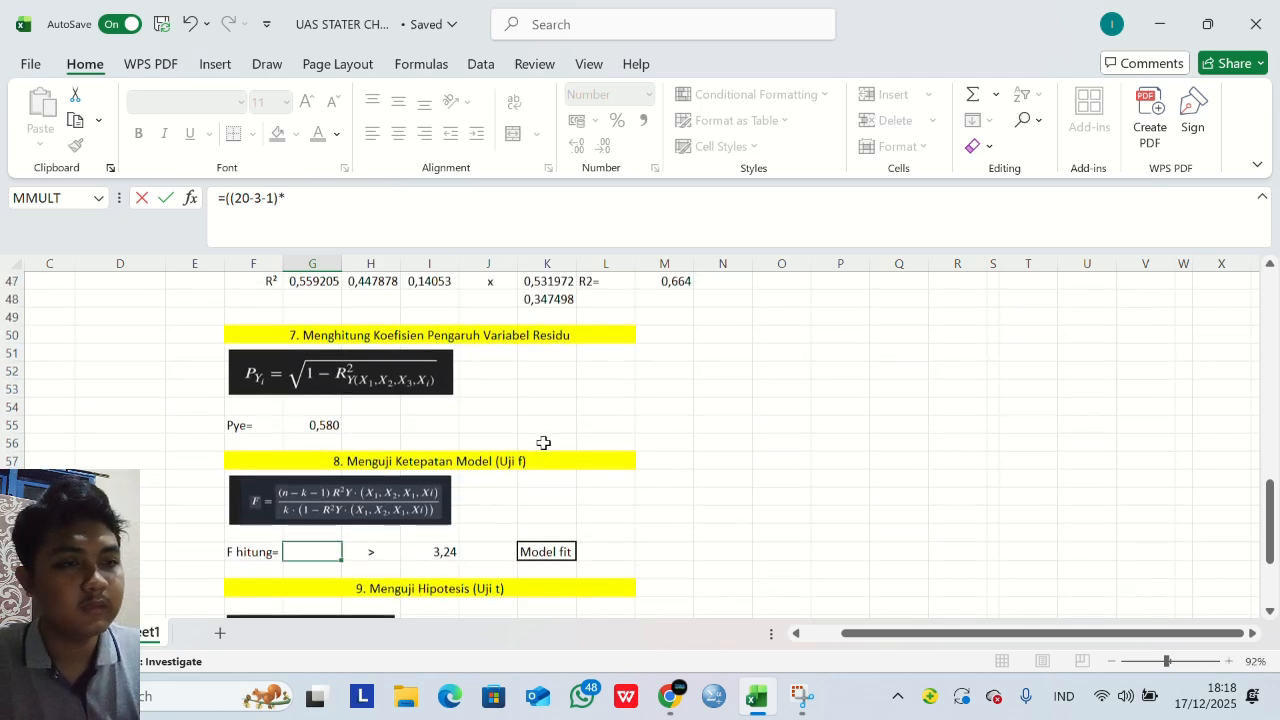
left_click(663, 299)
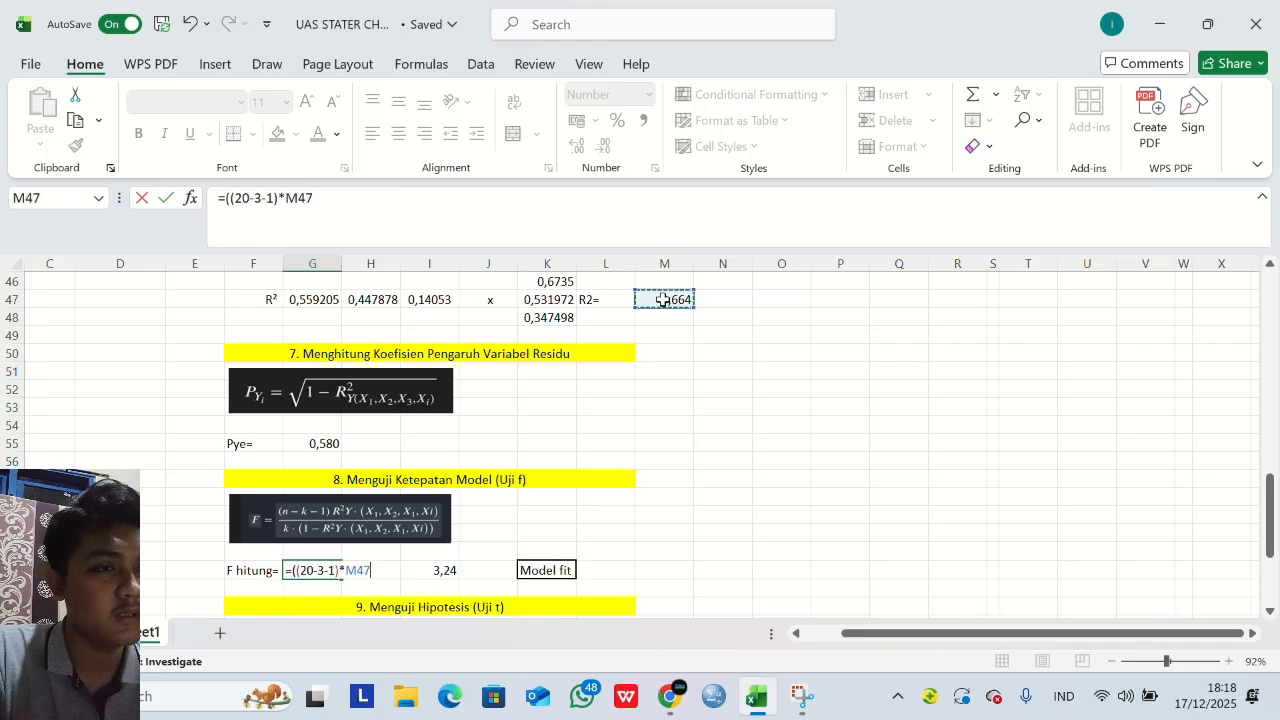
Complete the F formula in G62 with the denominator /(3*(1-M47)) and accept the proposed correction that adds the missing closing parenthesis.
scroll(424, 566, "down", 1)
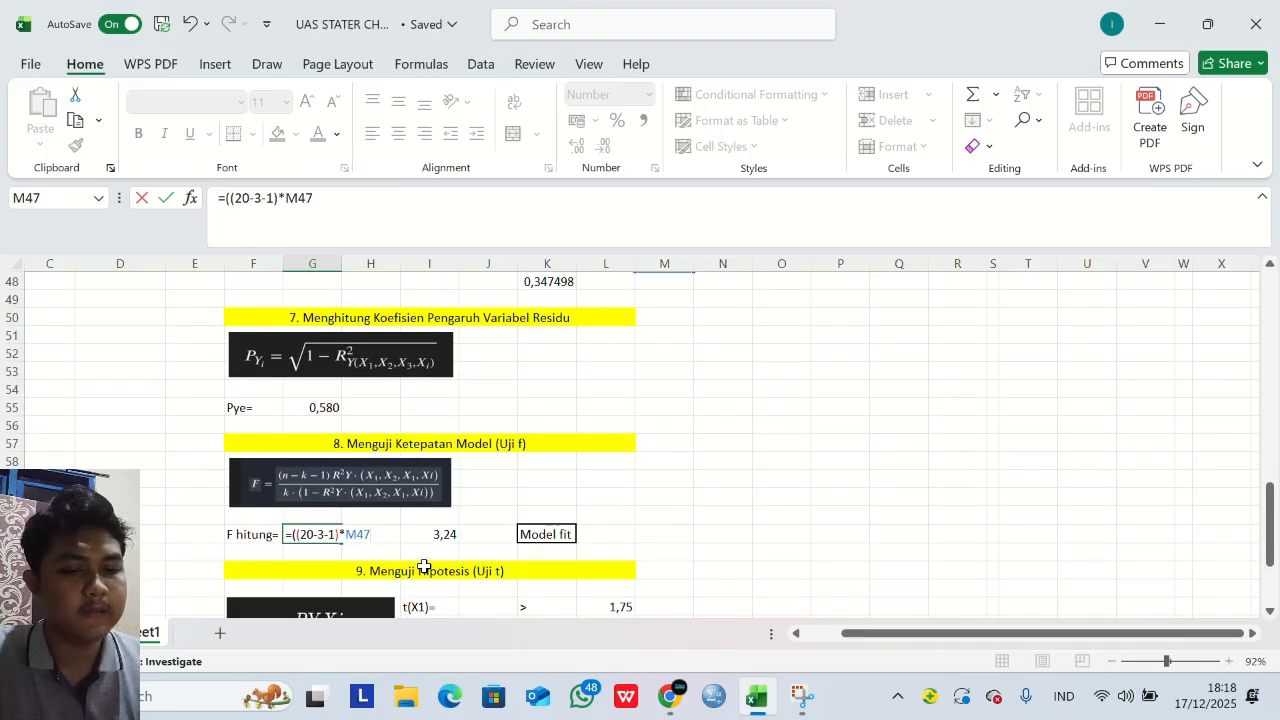
type("/")
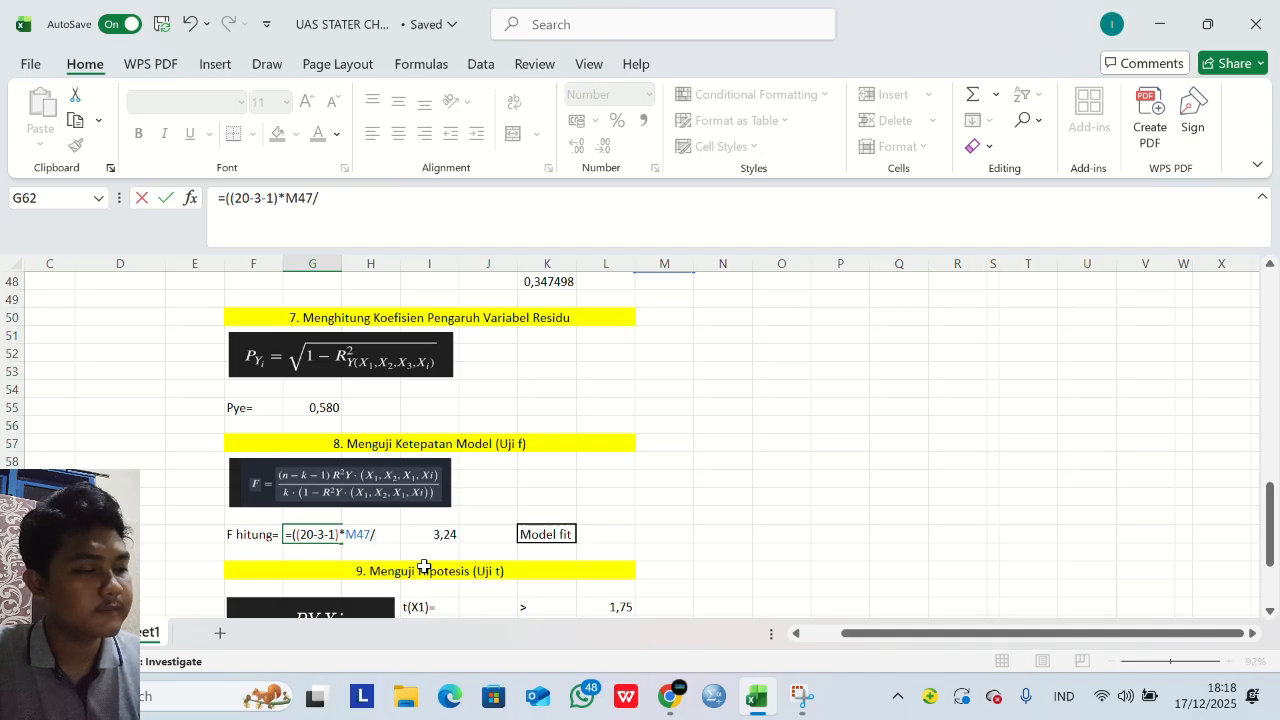
type("(")
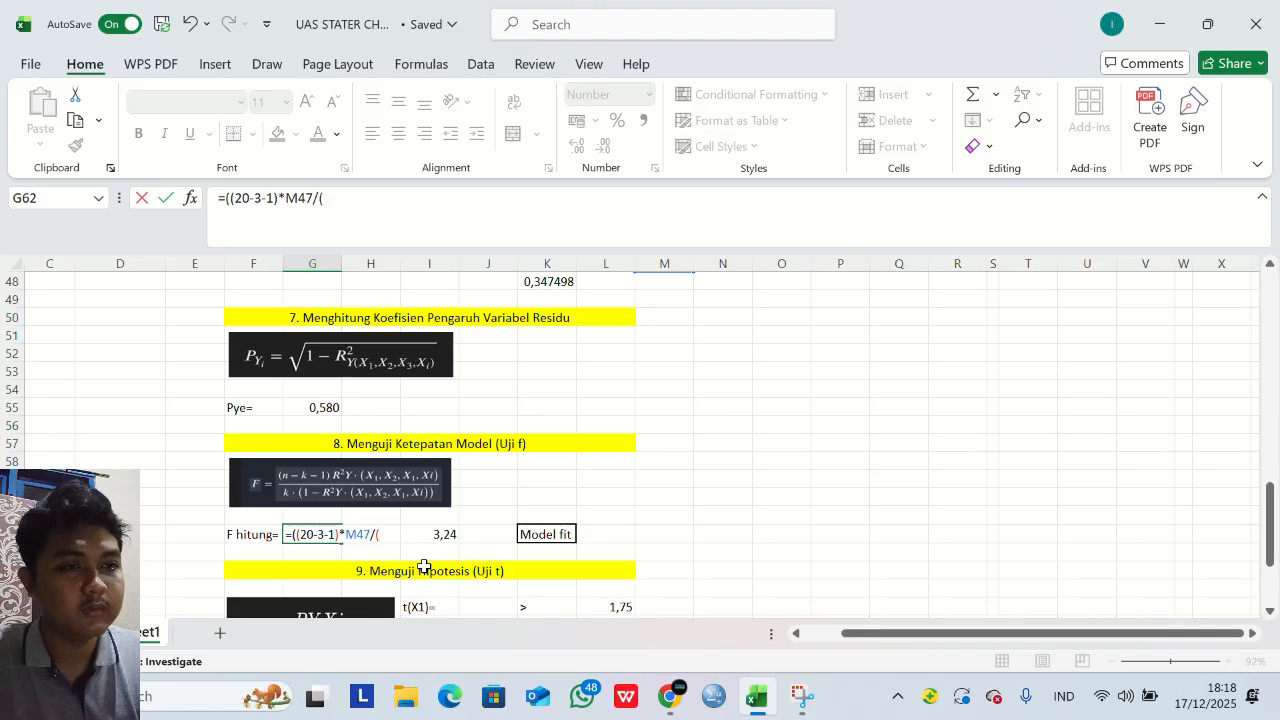
type("3(")
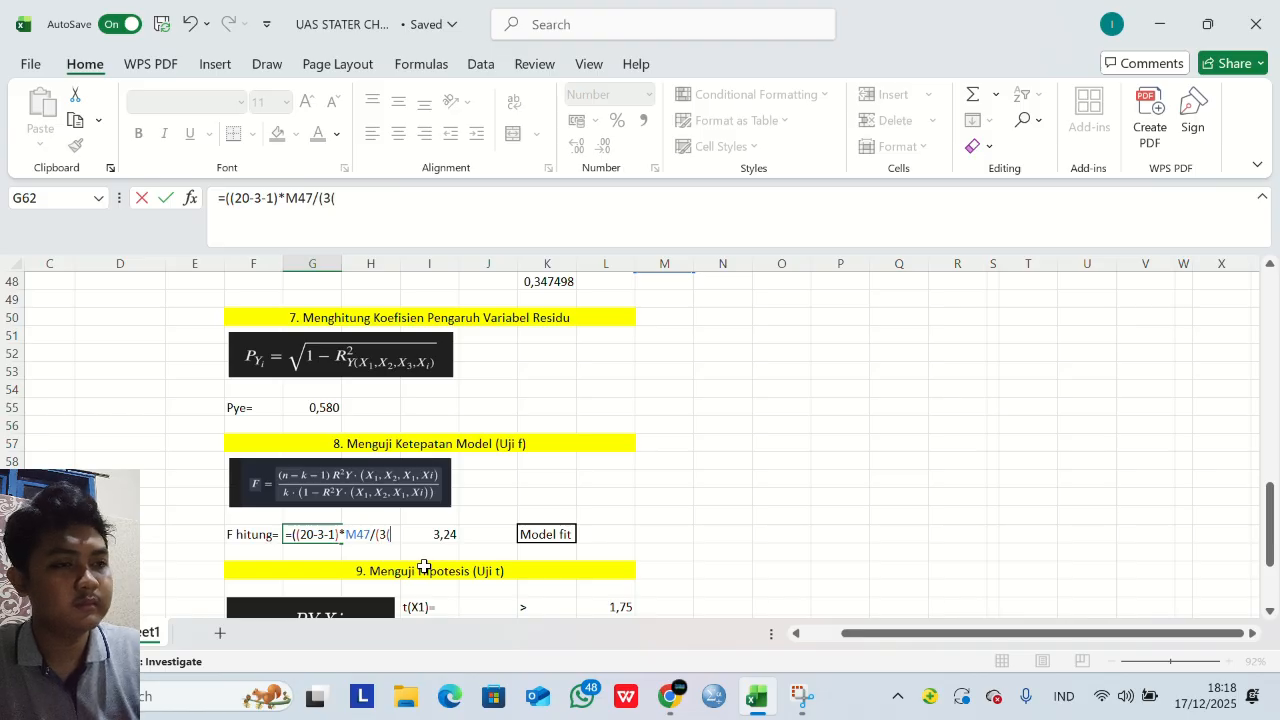
key("BackSpace")
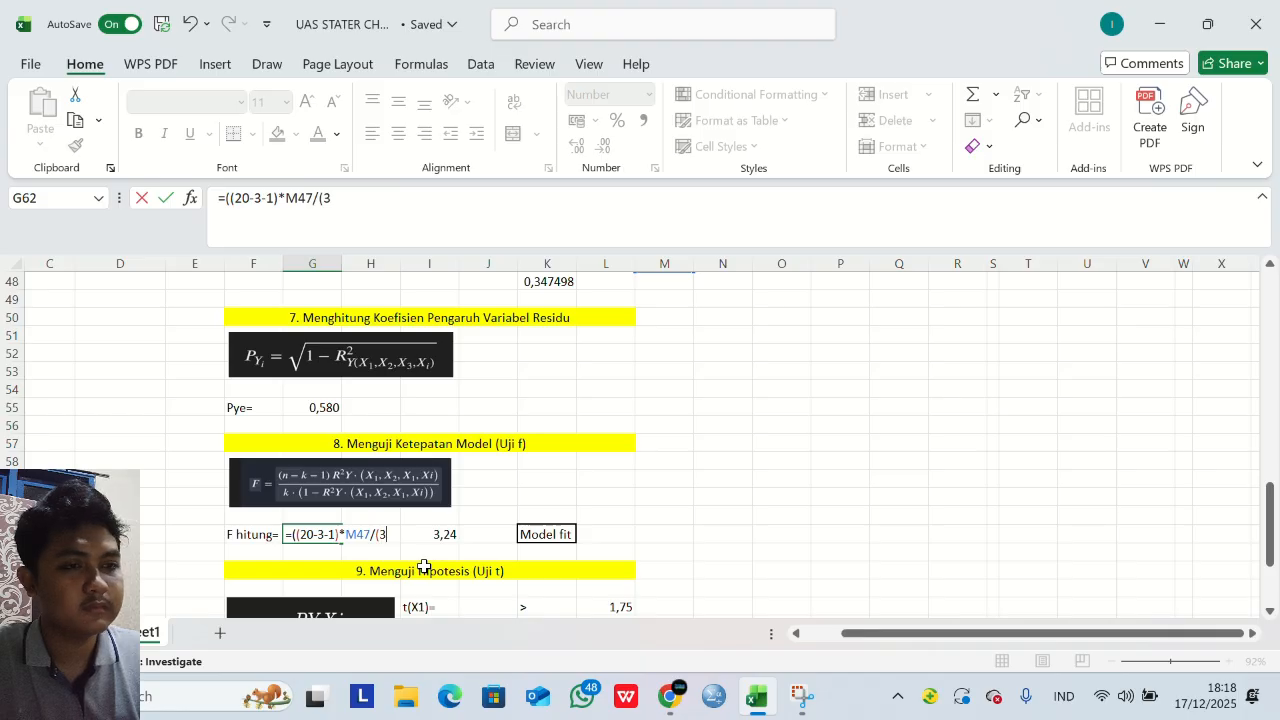
type("*")
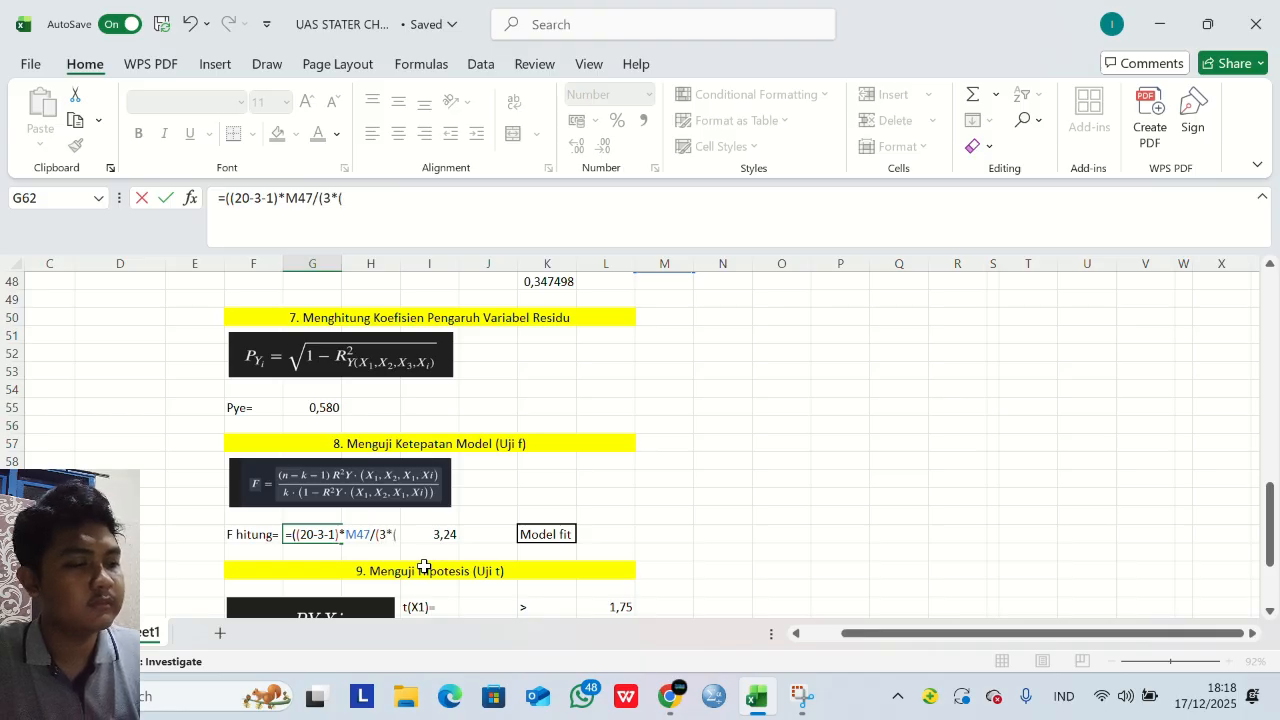
type("(")
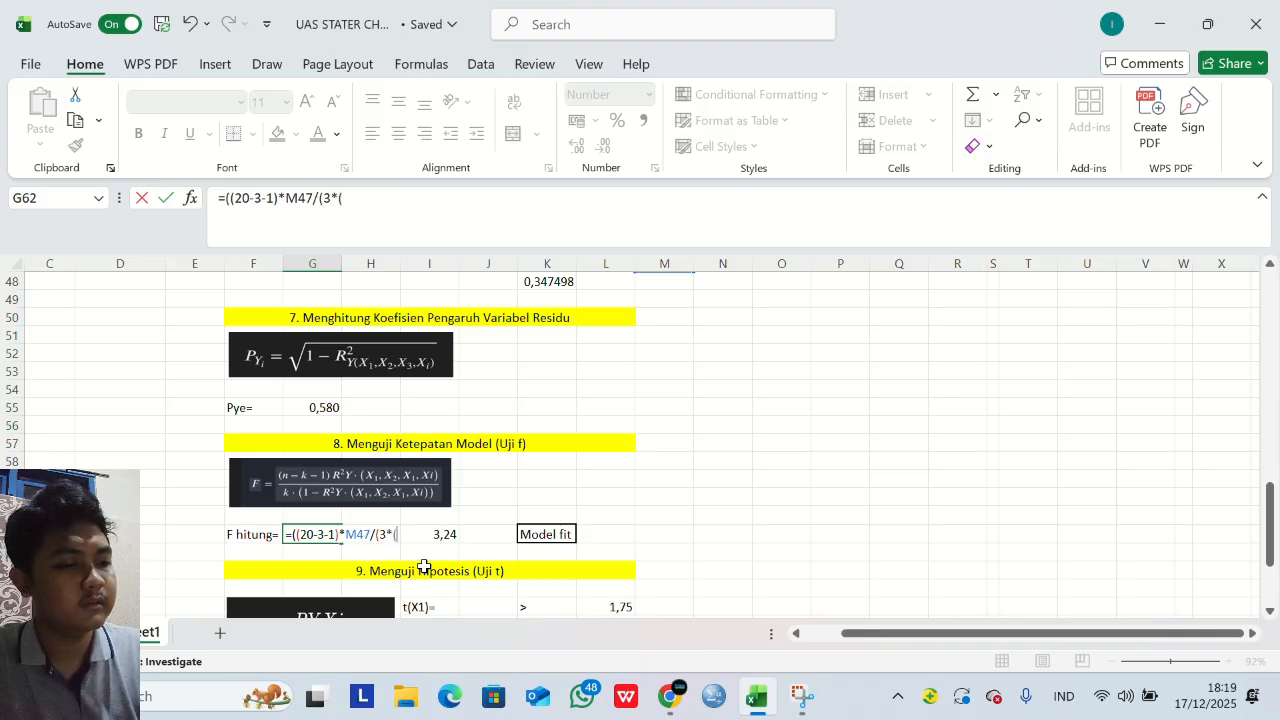
type("1-")
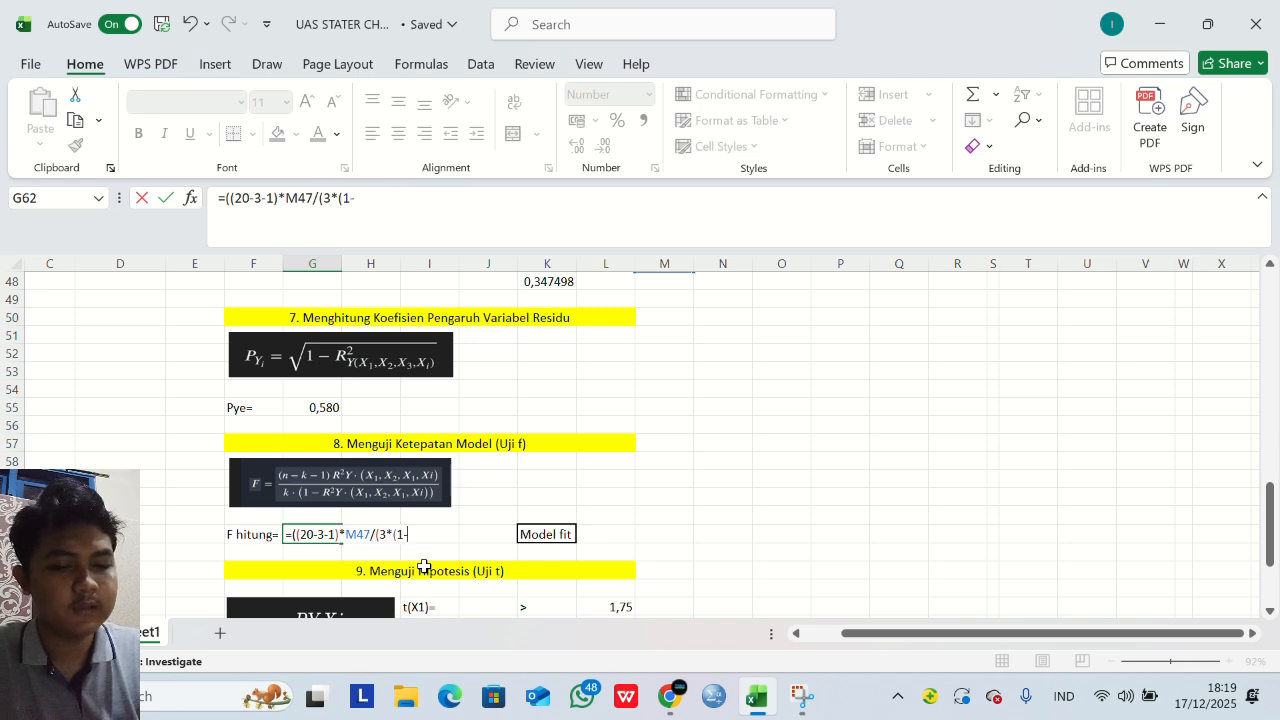
scroll(531, 494, "up", 2)
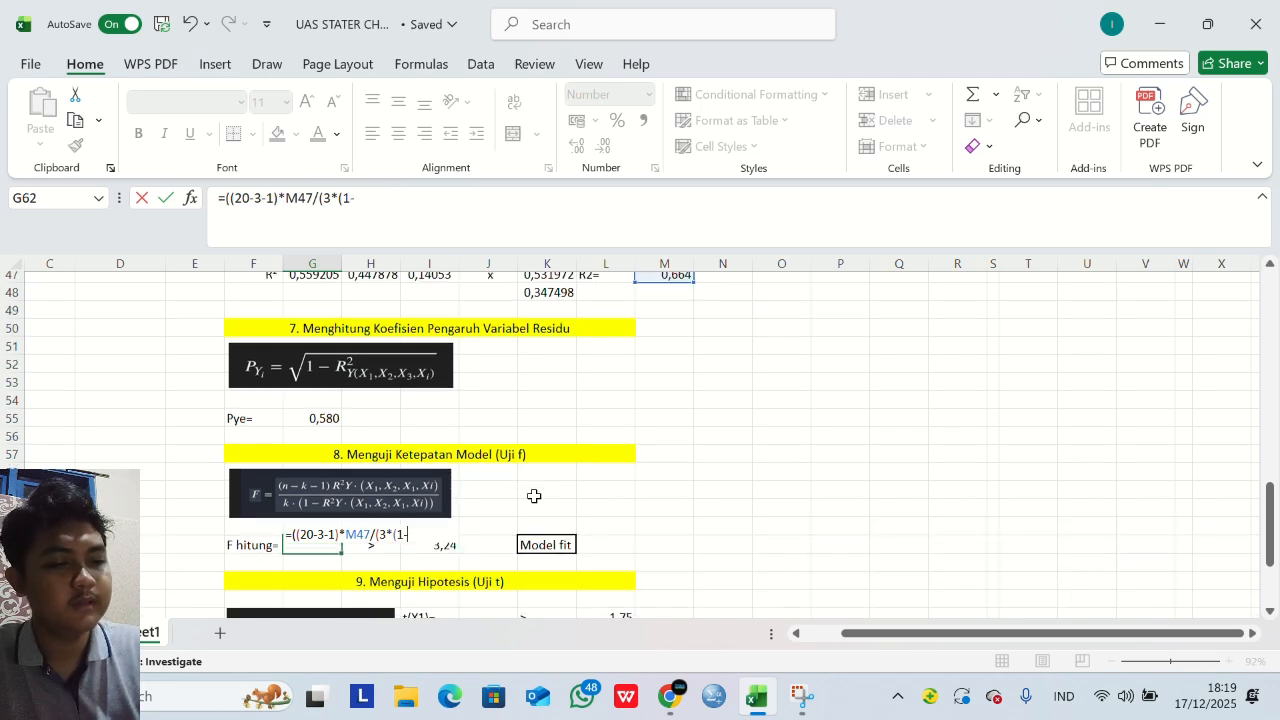
type("-")
left_click(672, 352)
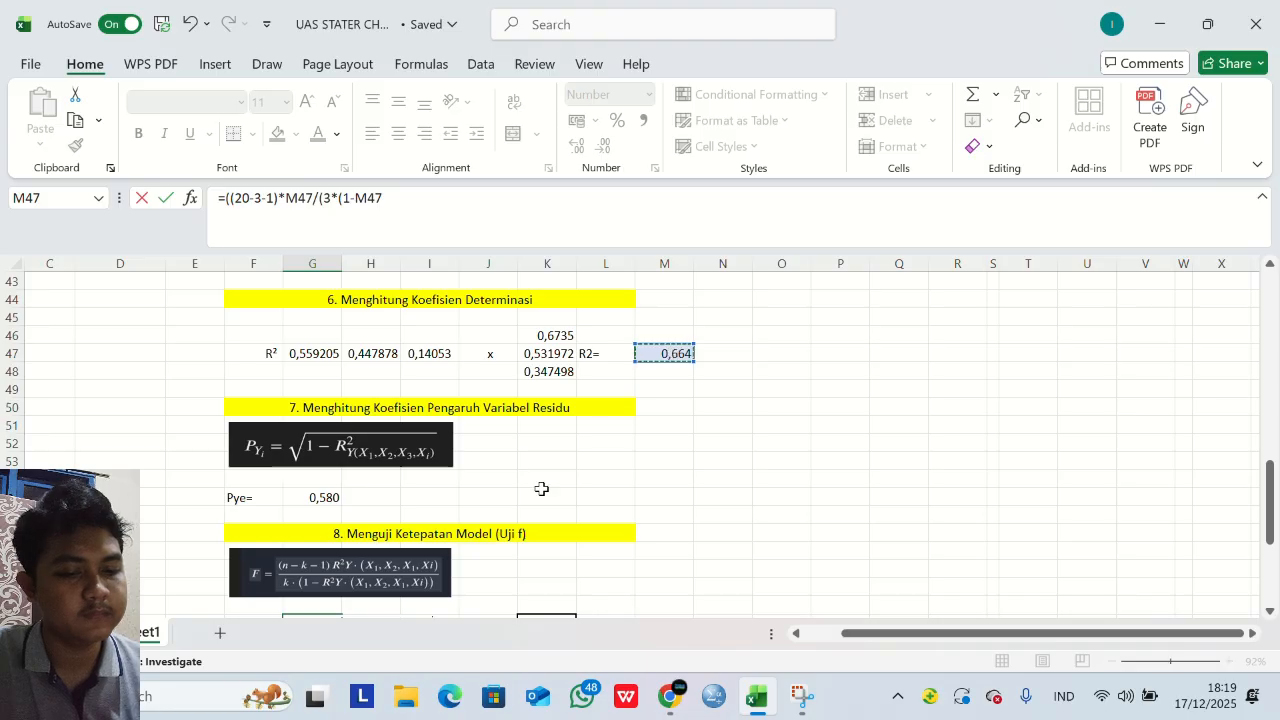
scroll(541, 488, "down", 2)
scroll(541, 488, "down", 2)
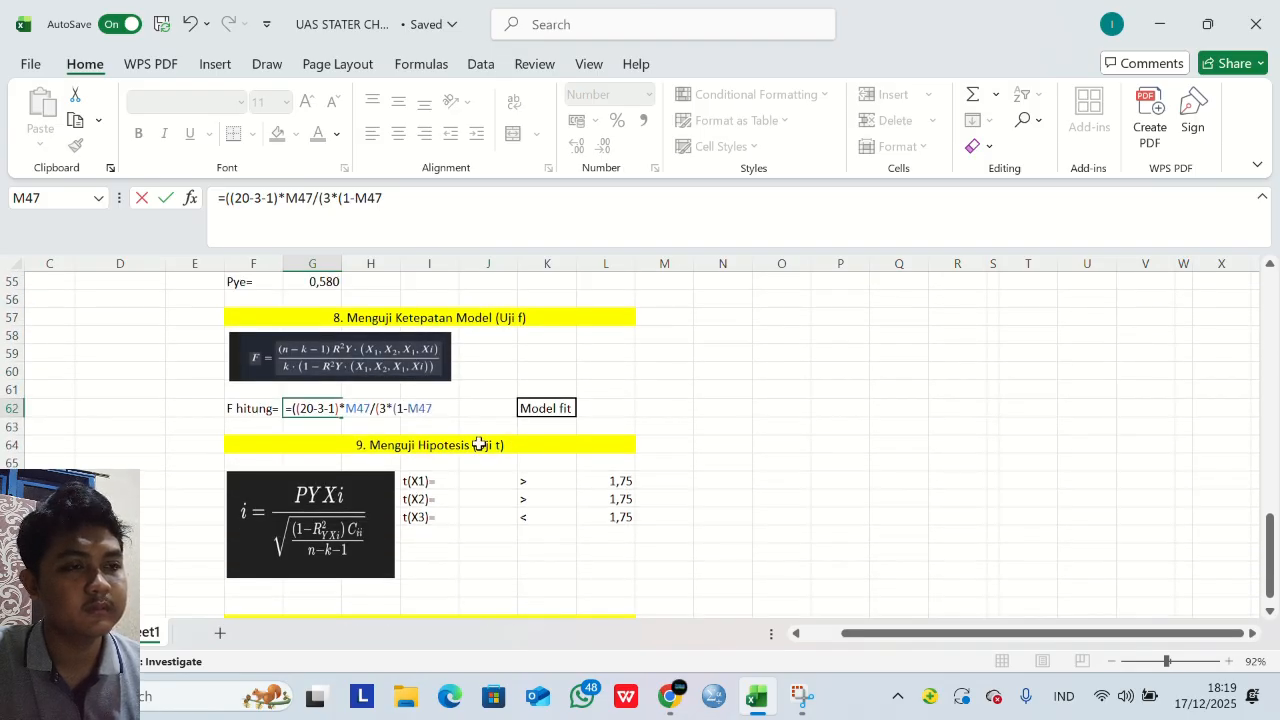
type("))")
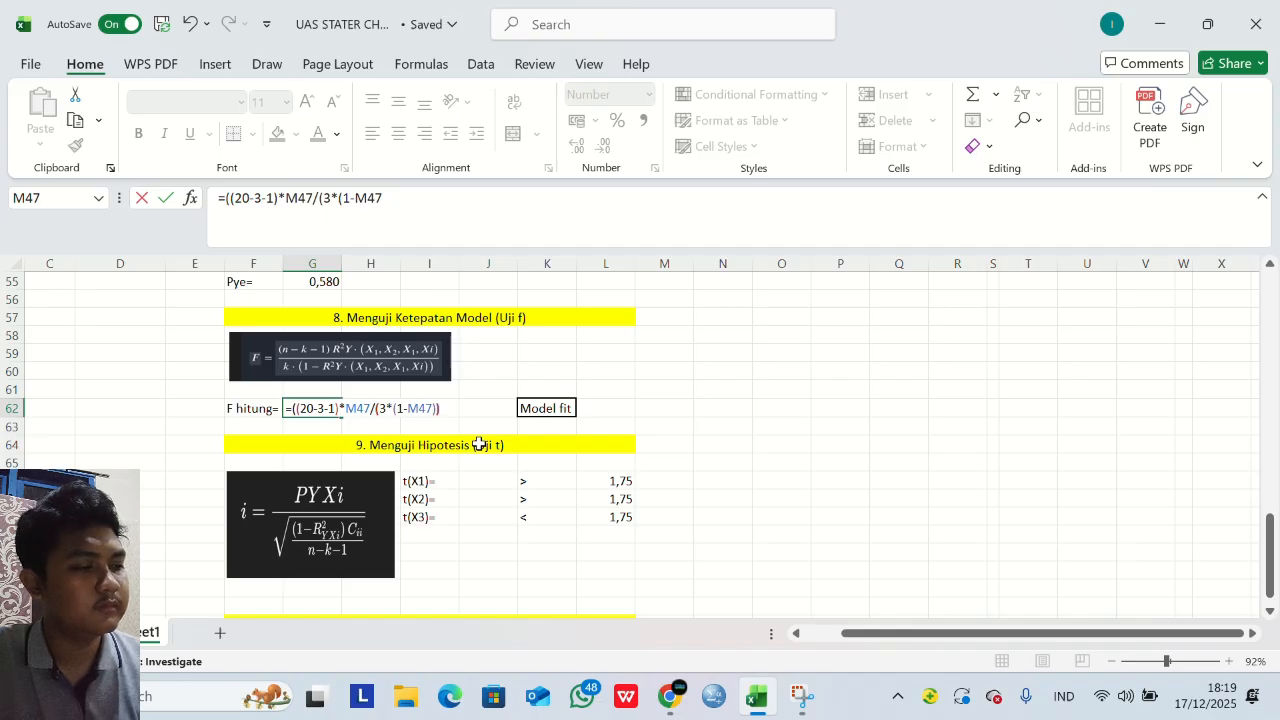
key("Return")
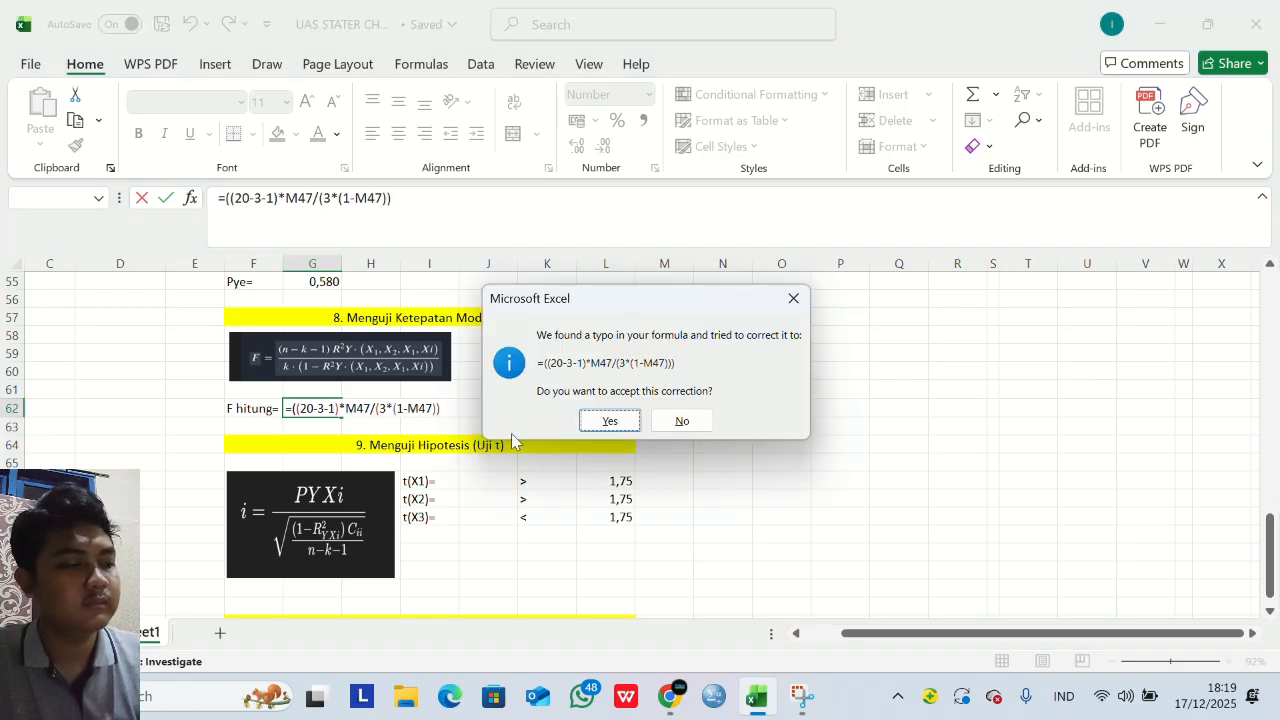
key("Return")
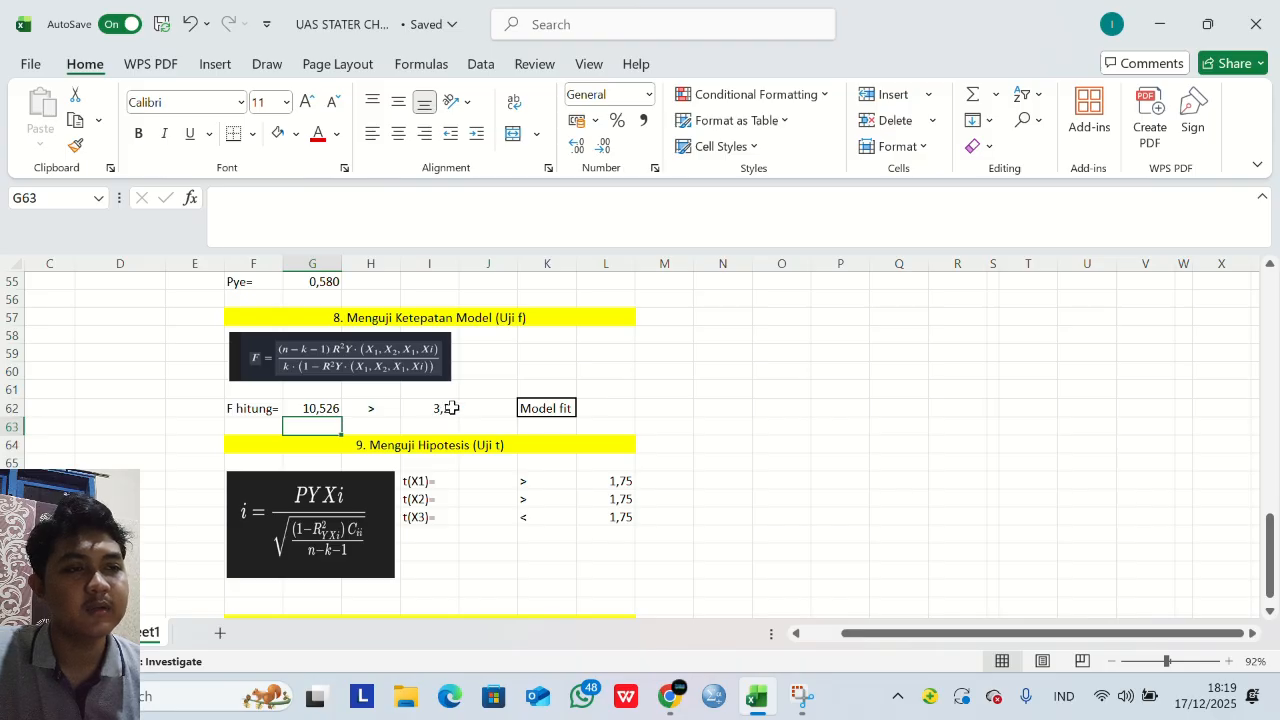
Switch to Chrome, check the critical F value for N1 = 3 and N2 = 16 in tabel-f-0-05.pdf, and return to Excel.
left_click(334, 408)
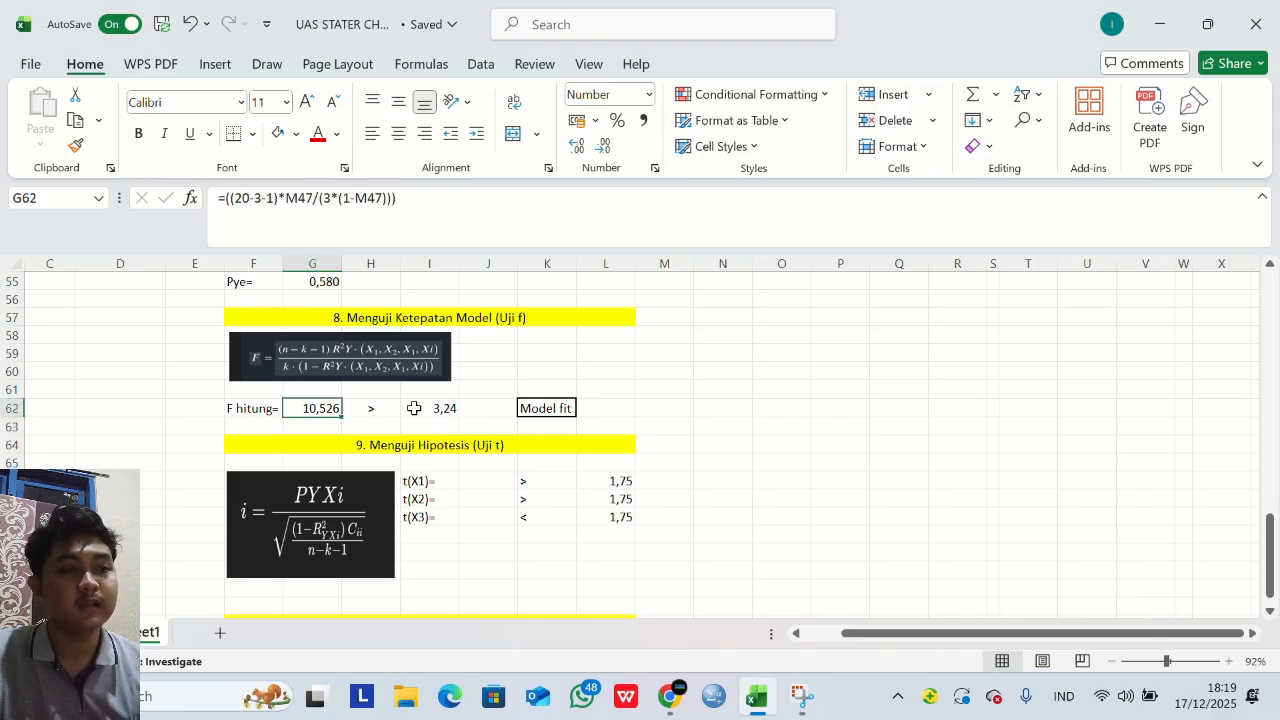
left_click(670, 697)
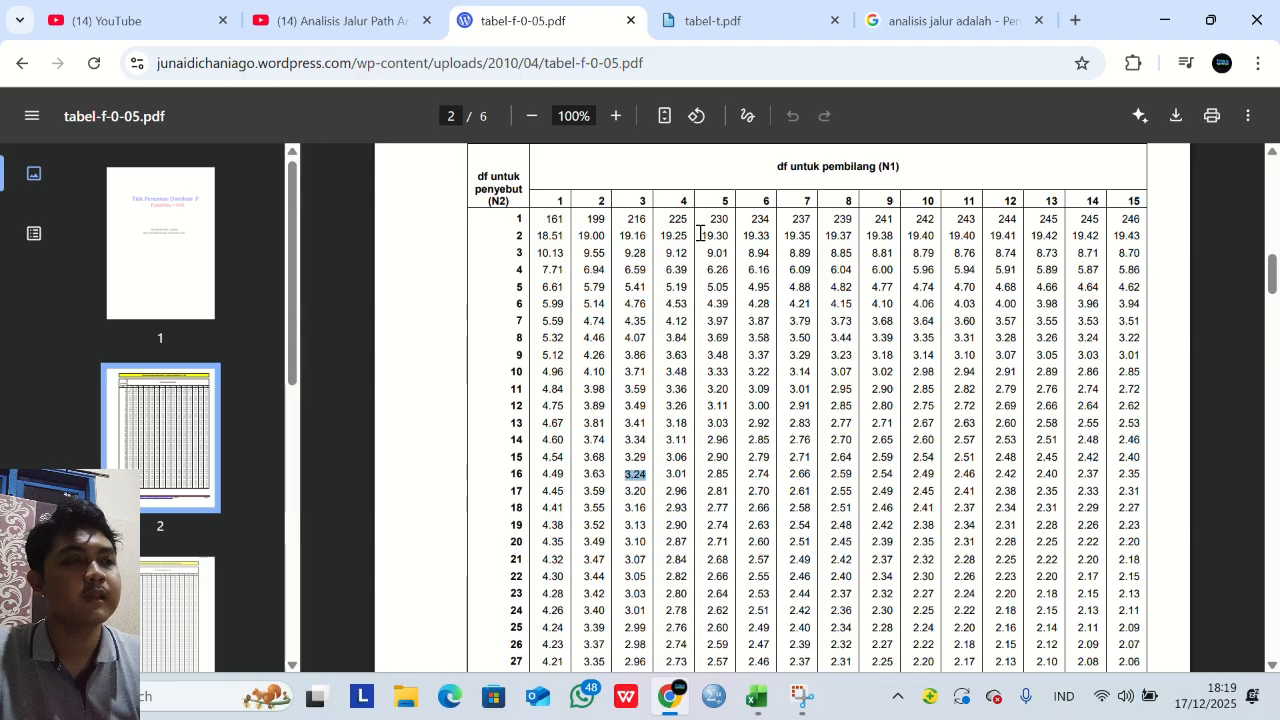
scroll(703, 236, "up", 1)
scroll(690, 231, "down", 1)
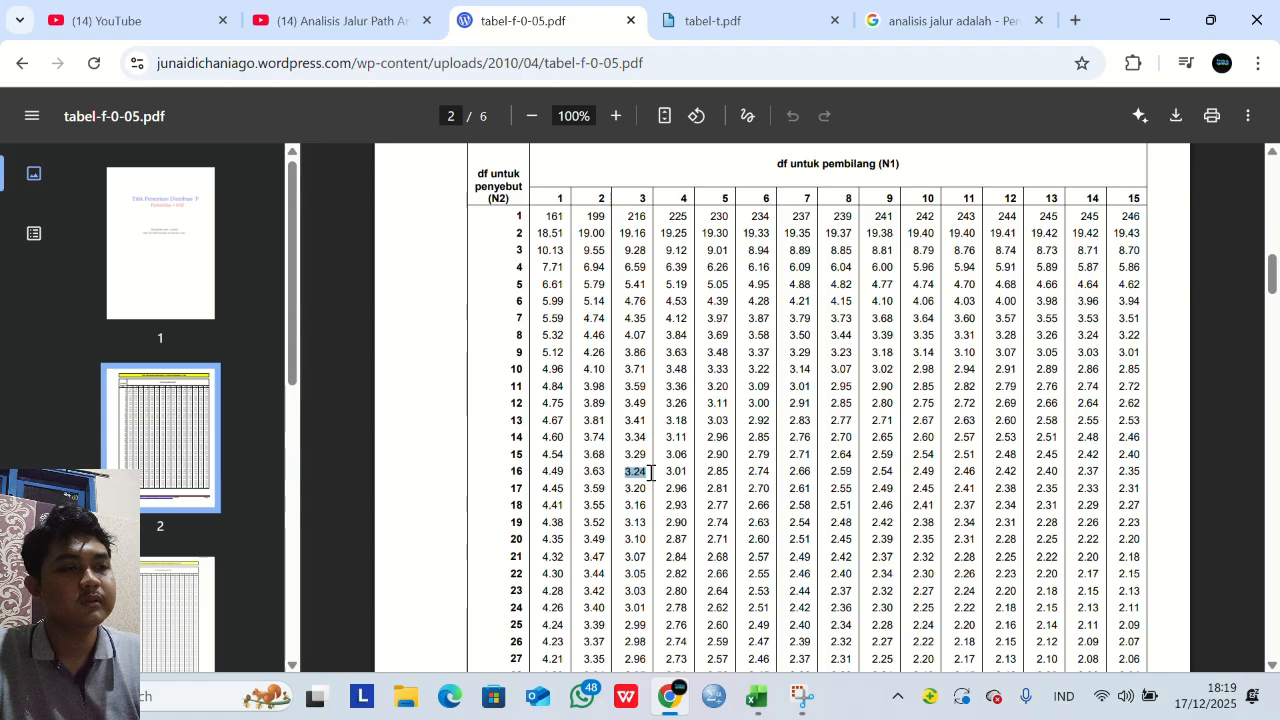
left_click(757, 697)
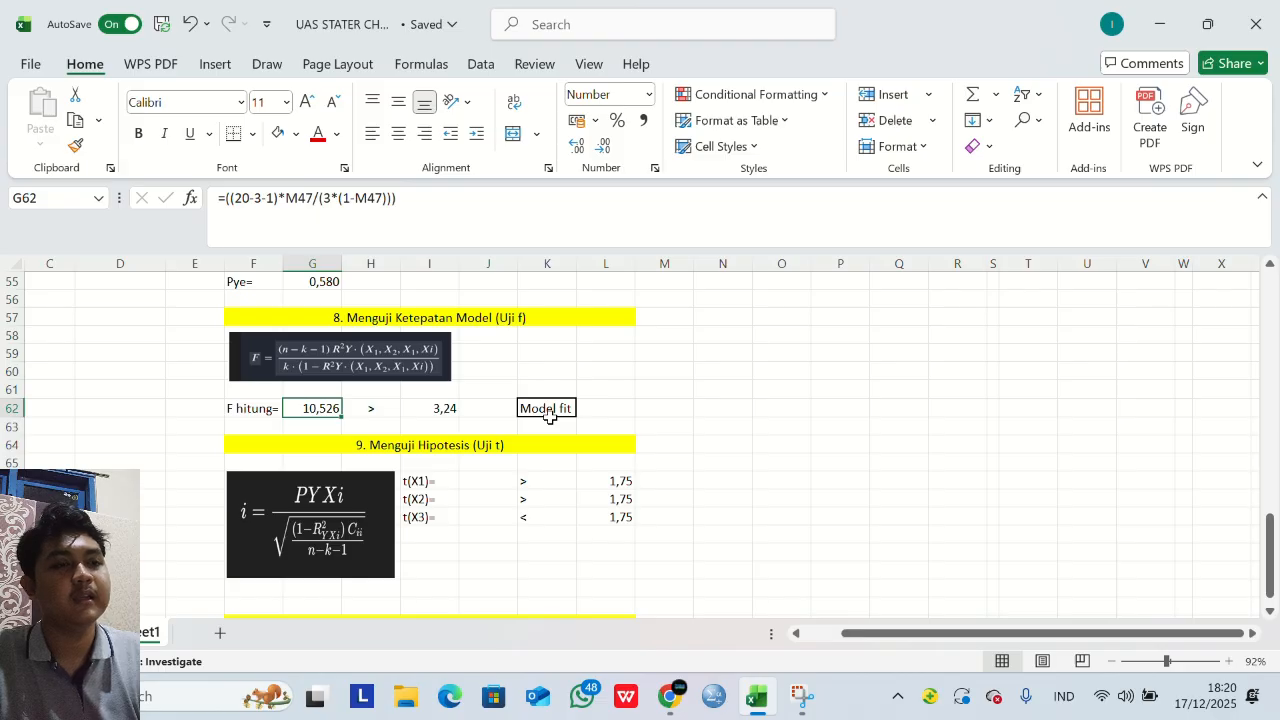
Begin the t(X1) formula in J66 with =G47, taking the X1 path coefficient as the numerator.
scroll(445, 539, "down", 1)
scroll(445, 539, "down", 3)
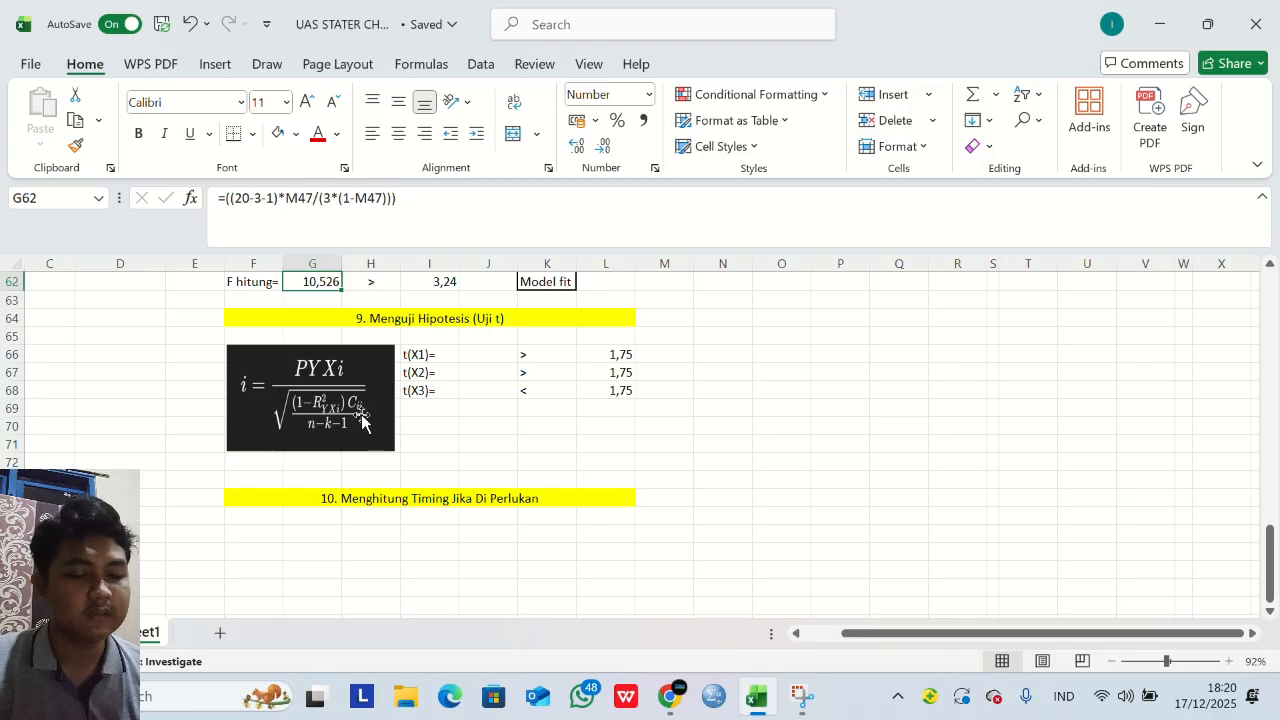
left_click(473, 356)
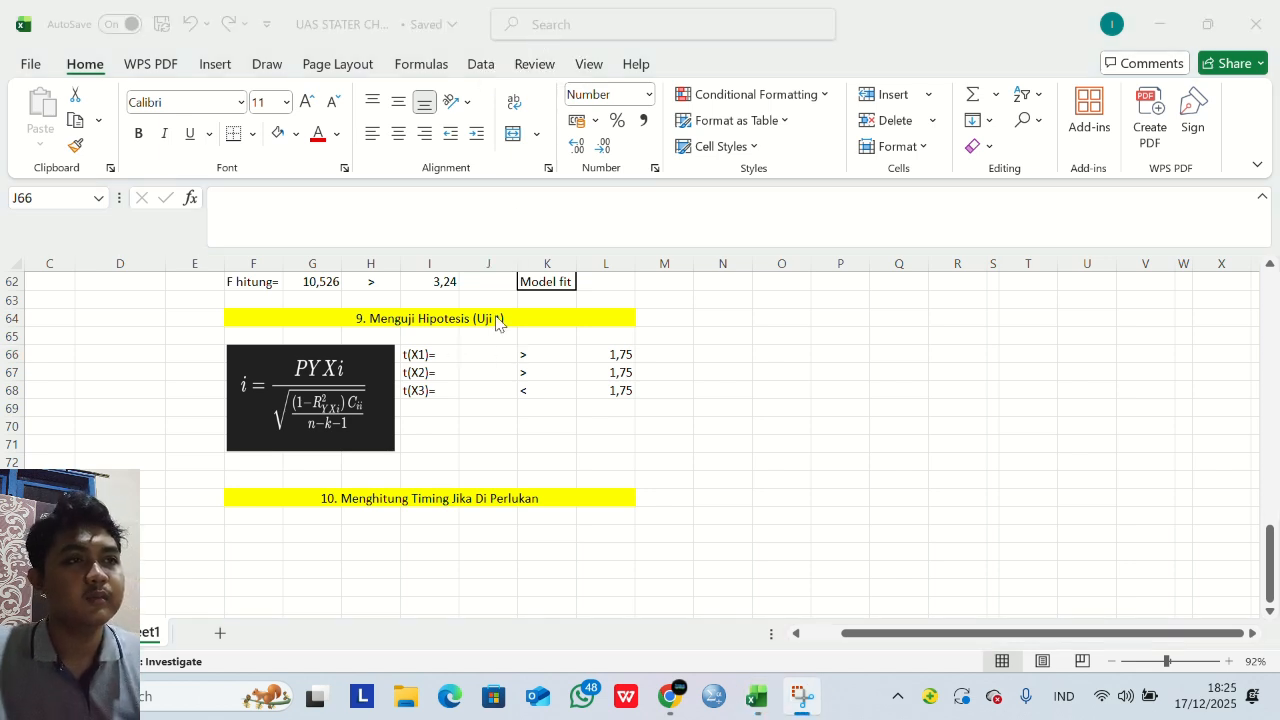
left_click(476, 353)
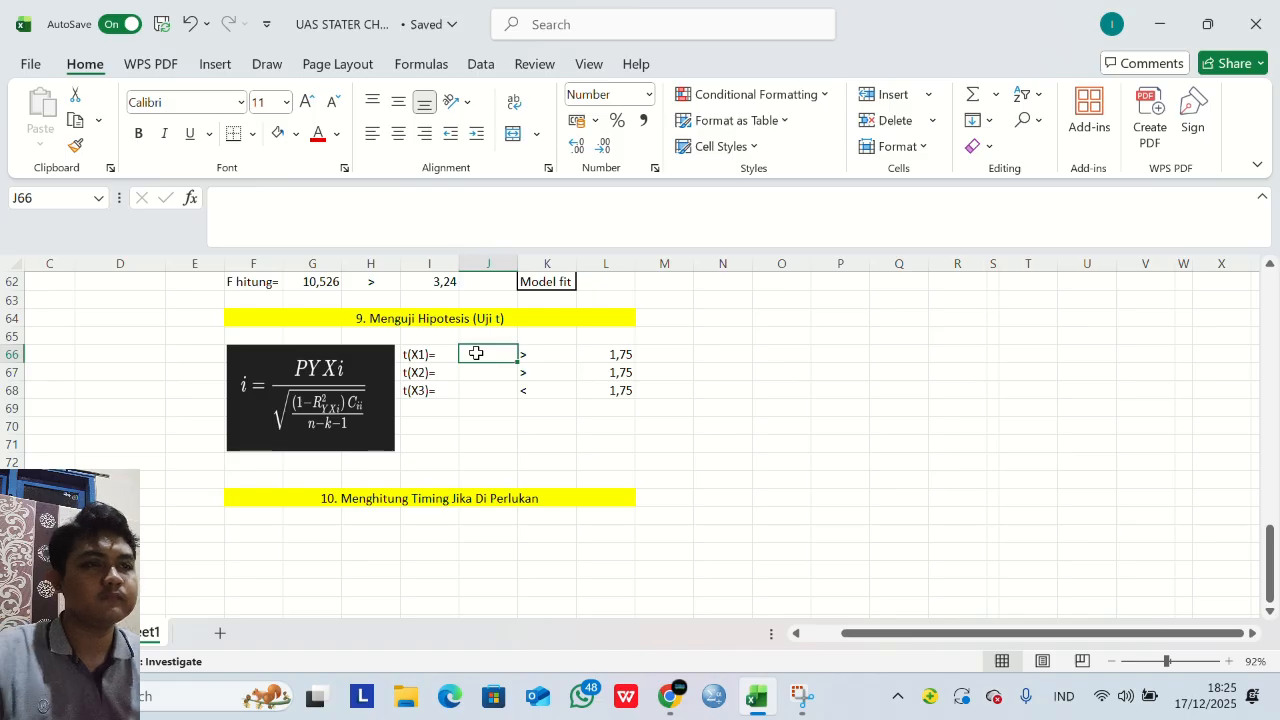
type("=")
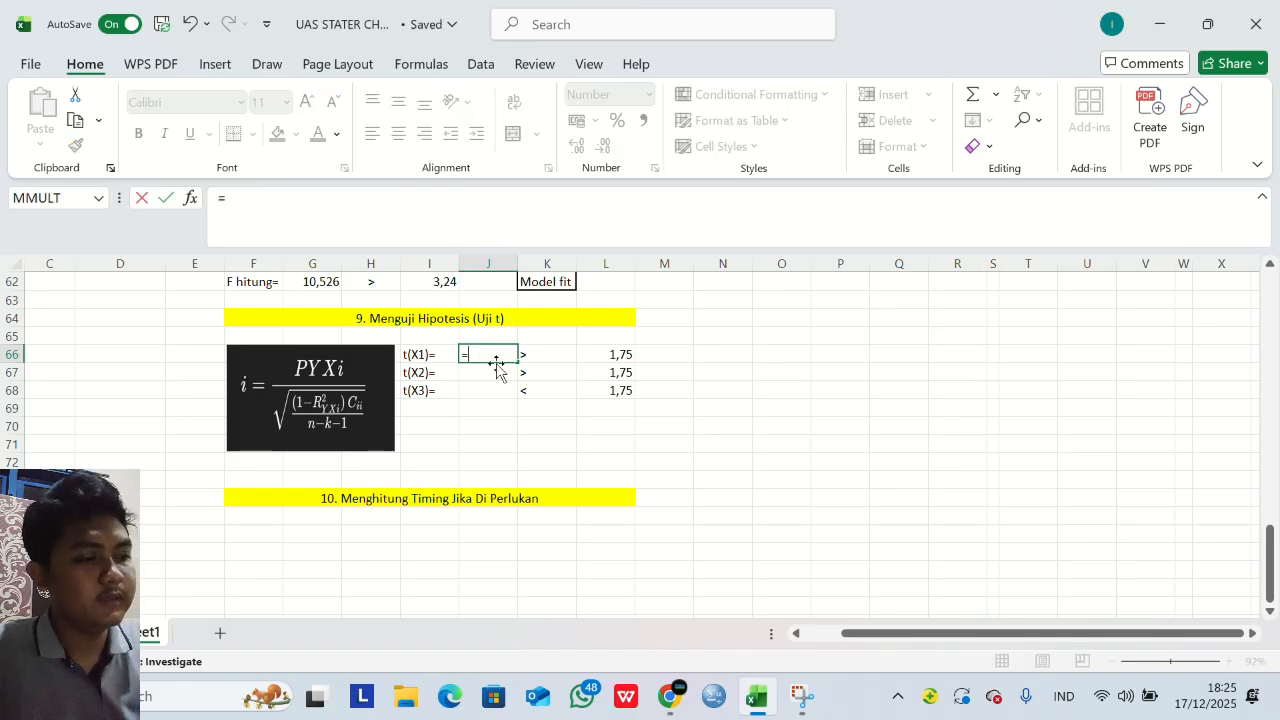
scroll(497, 360, "up", 1)
scroll(493, 375, "up", 3)
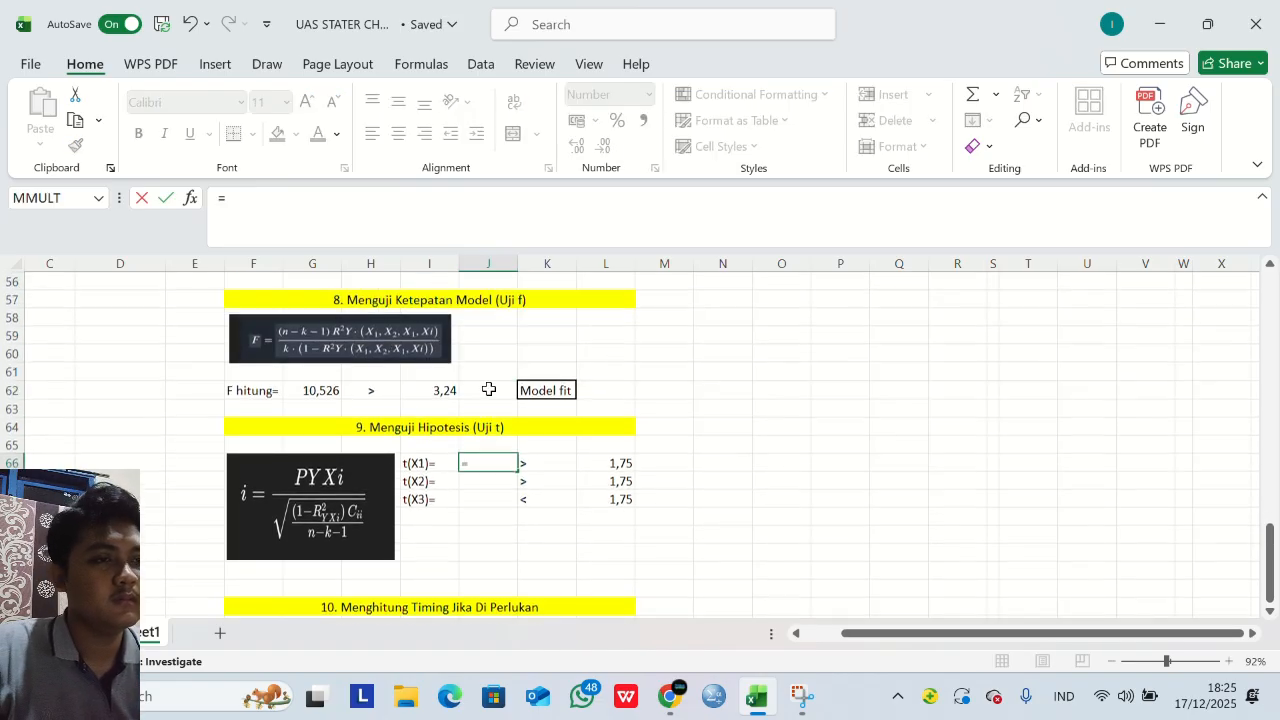
scroll(489, 388, "up", 1)
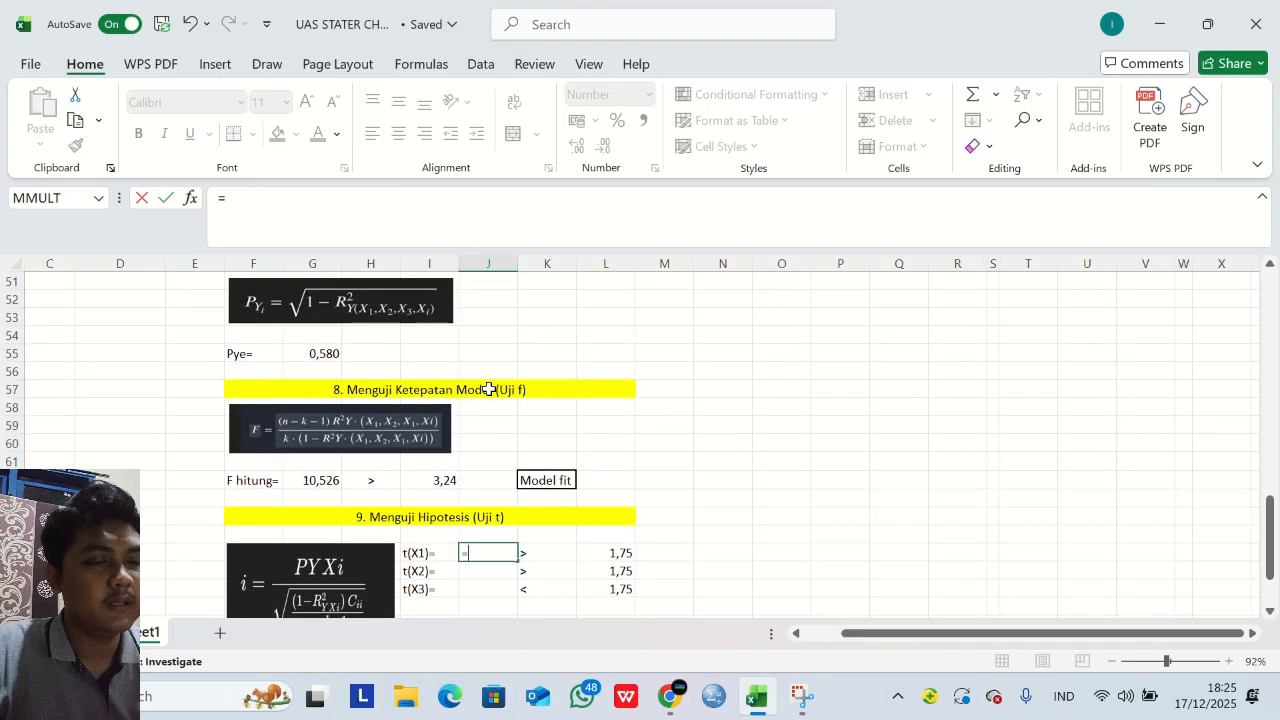
scroll(489, 388, "up", 2)
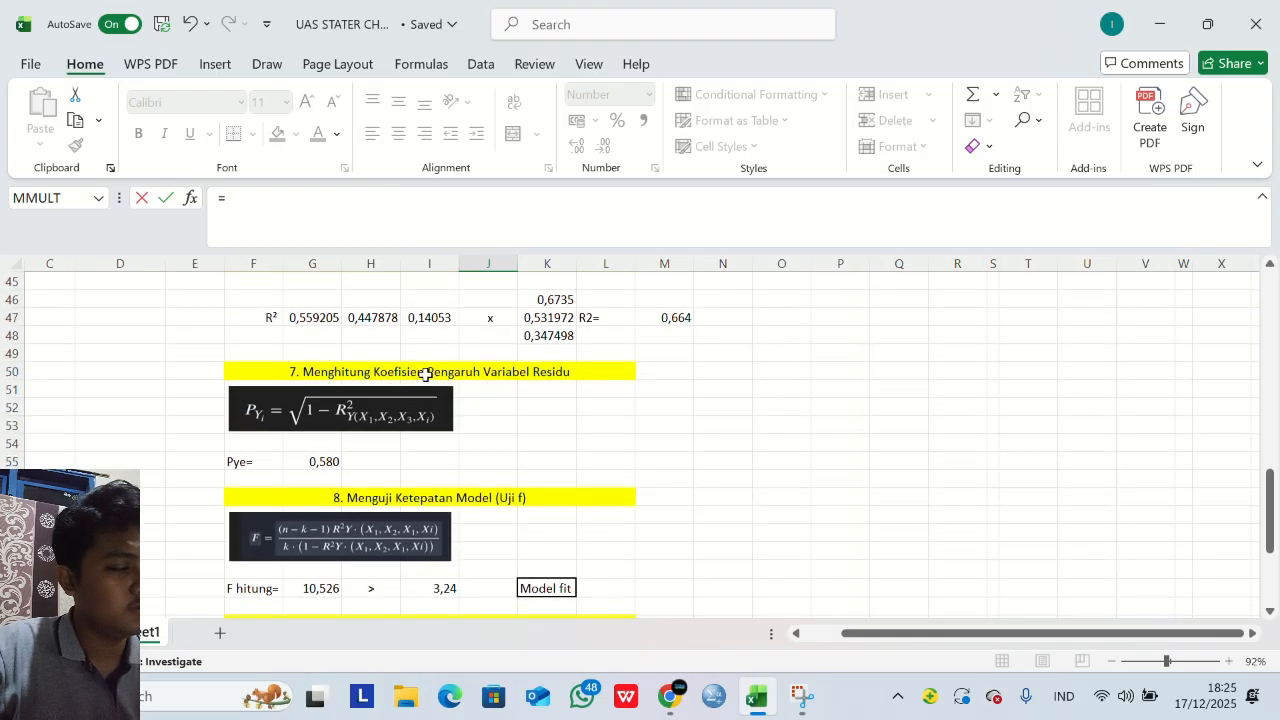
left_click(331, 317)
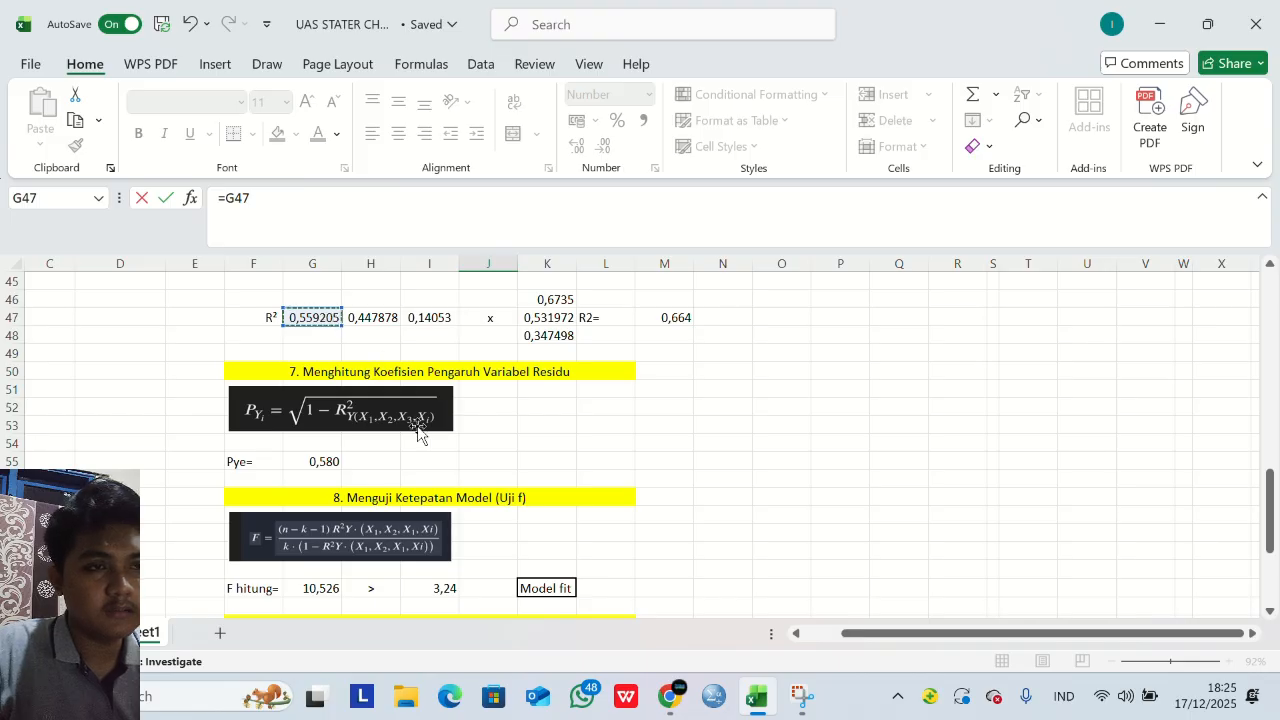
Extend the J66 formula with a division by the square root, entering /SQRT((1-M47) with R² from M47.
scroll(417, 427, "down", 1)
scroll(417, 430, "down", 4)
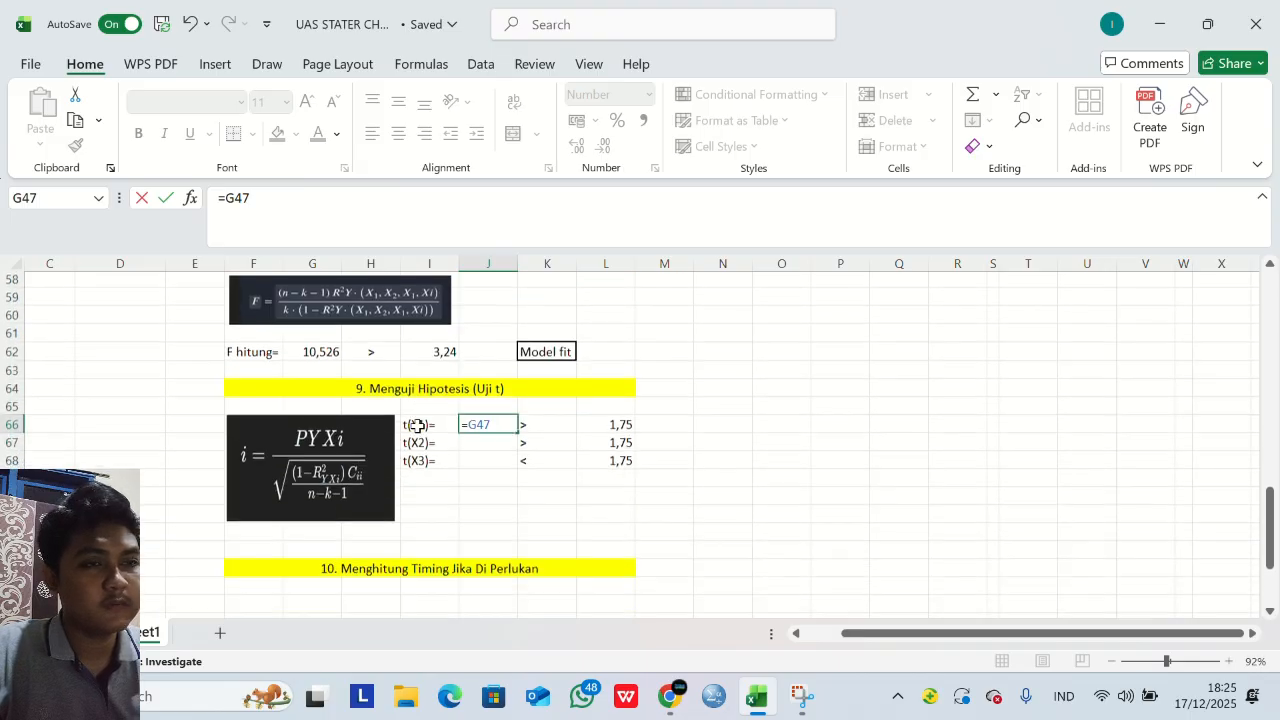
type("/")
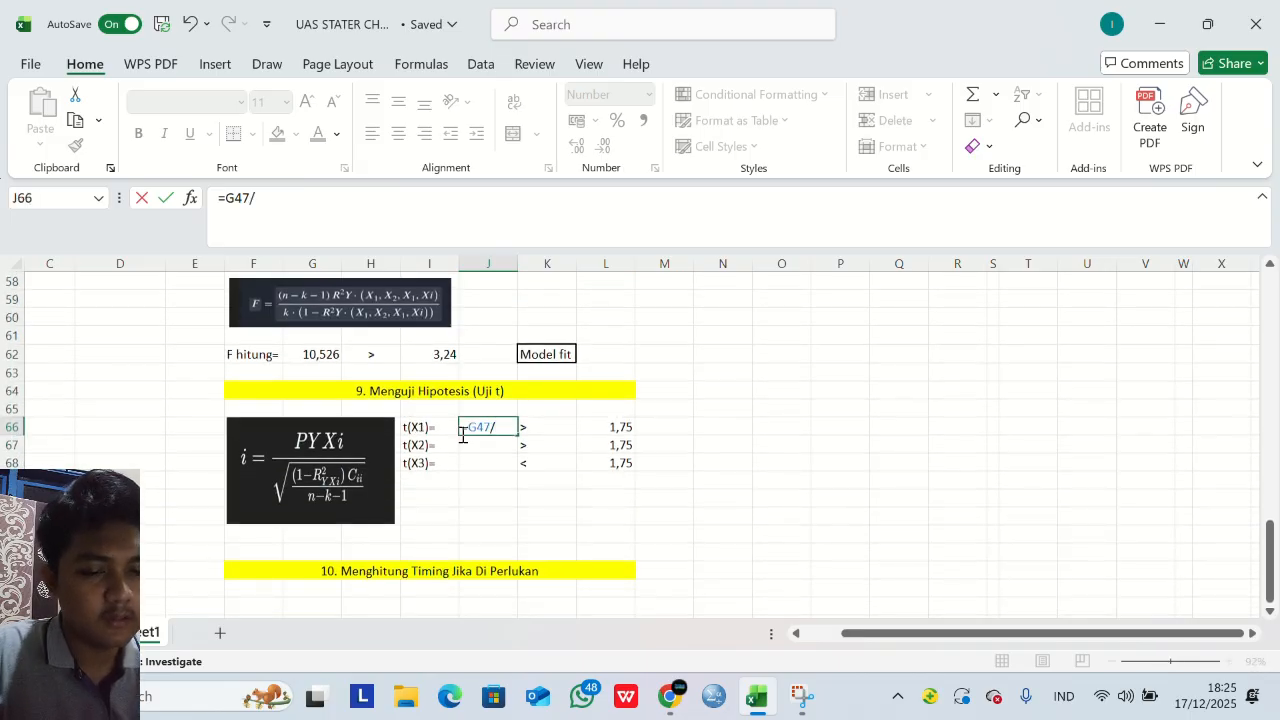
type("sqr")
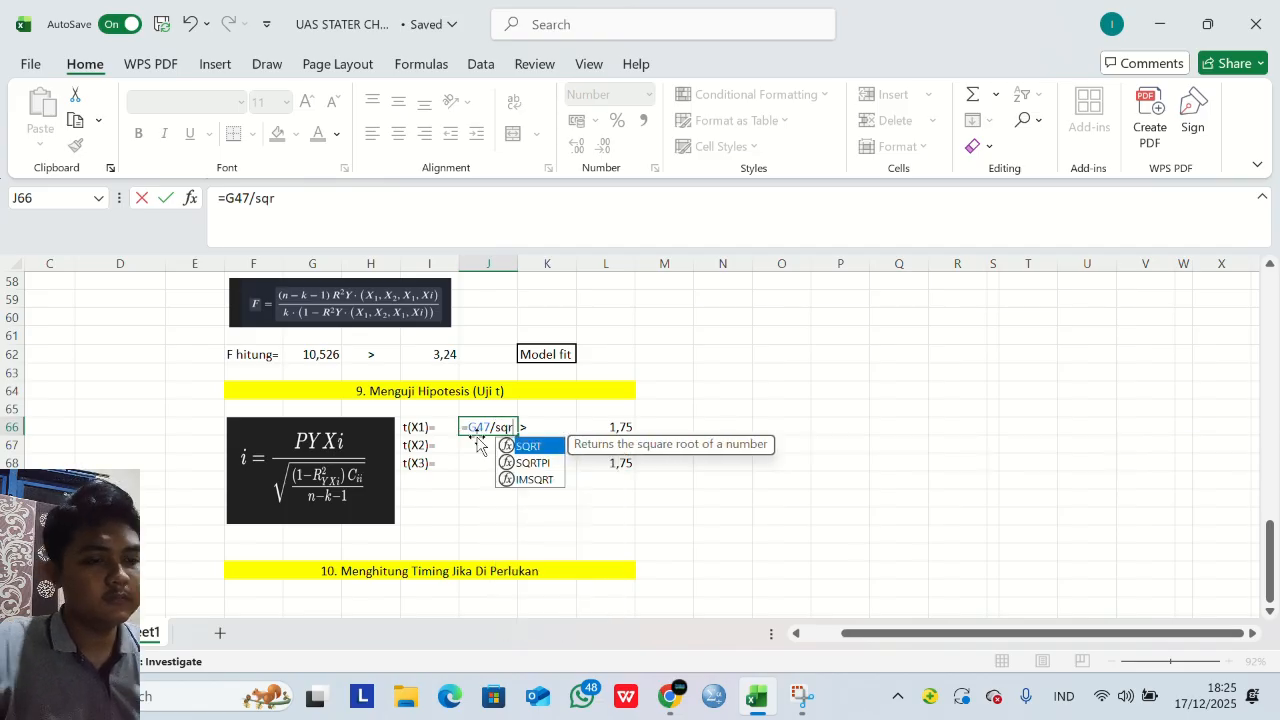
double_click(543, 447)
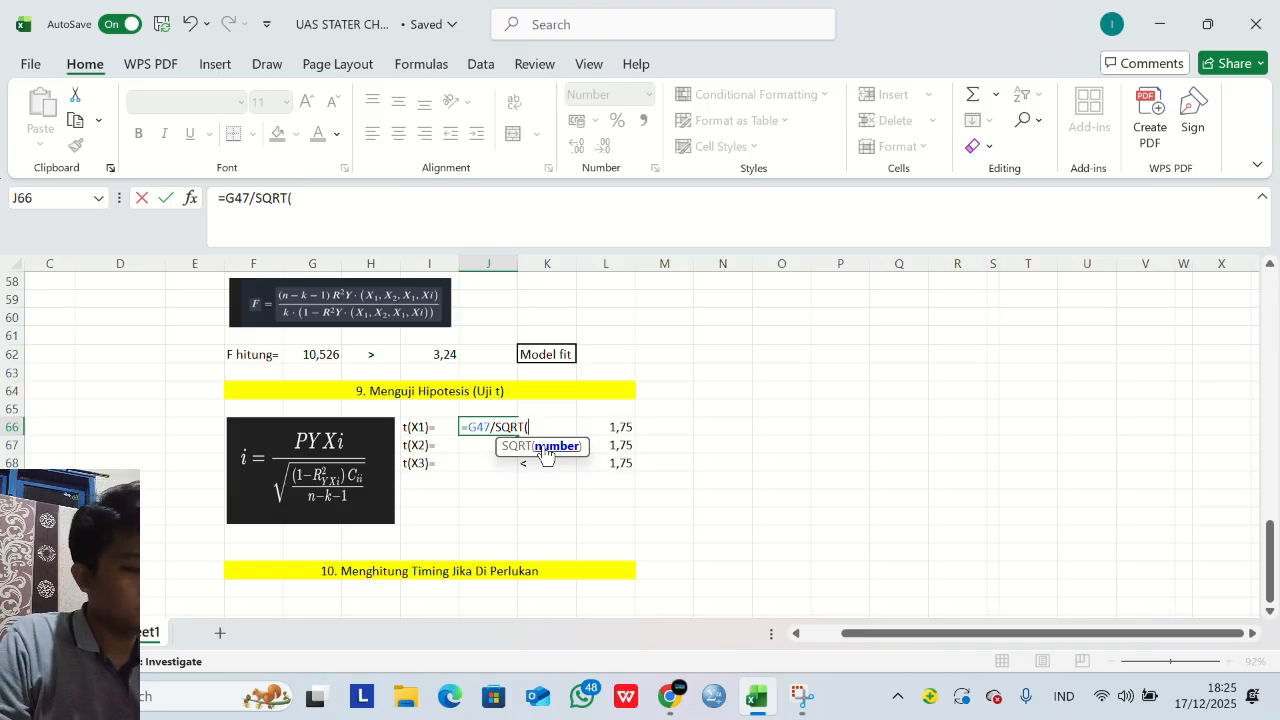
type("(")
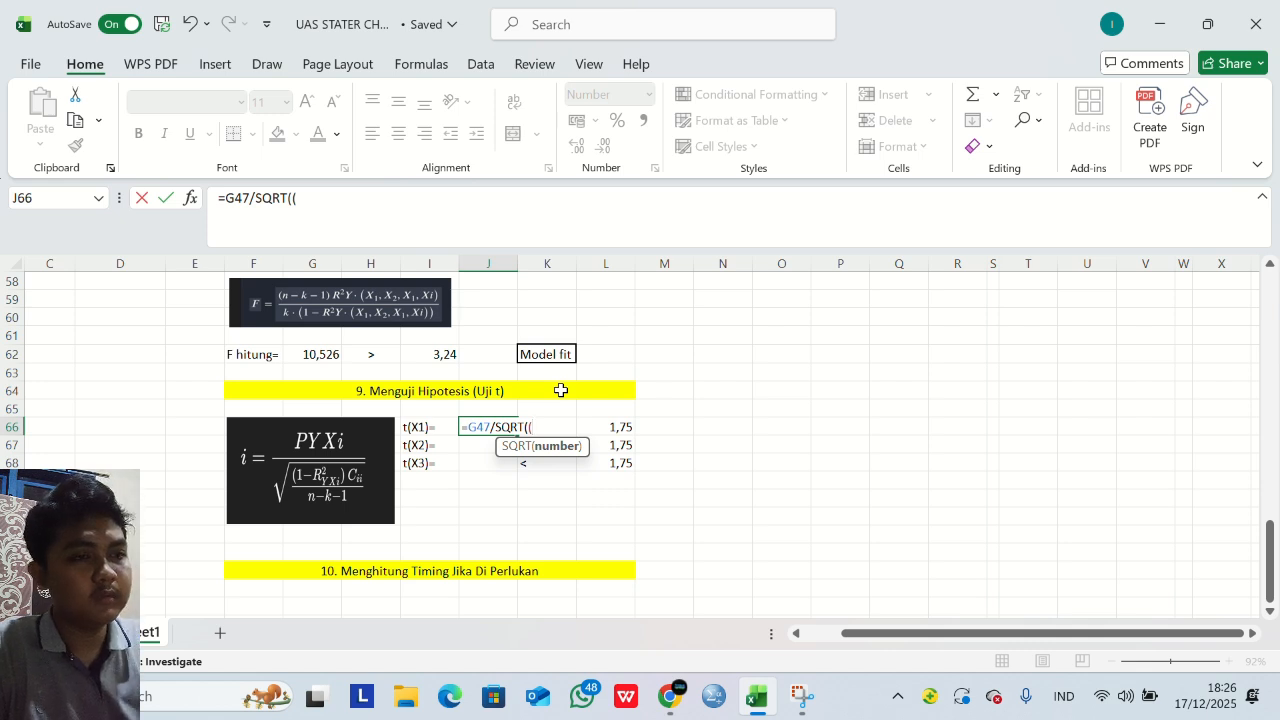
type("1")
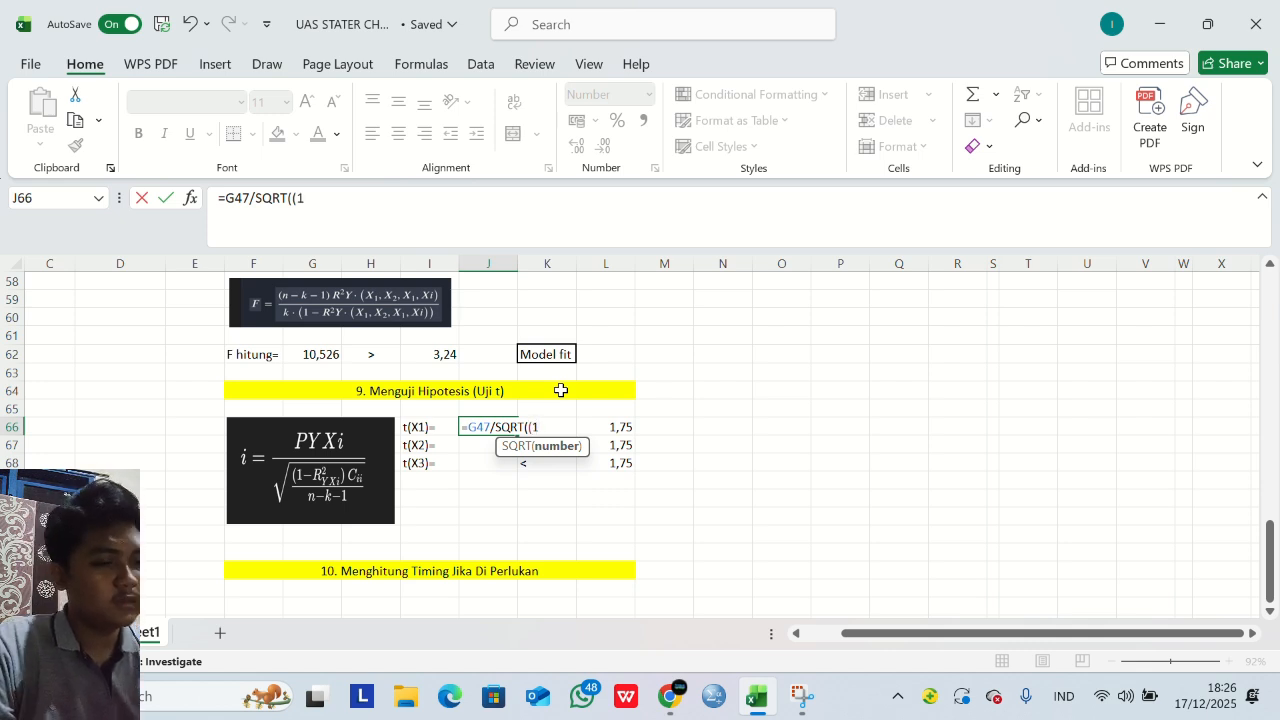
type("-")
scroll(566, 389, "up", 4)
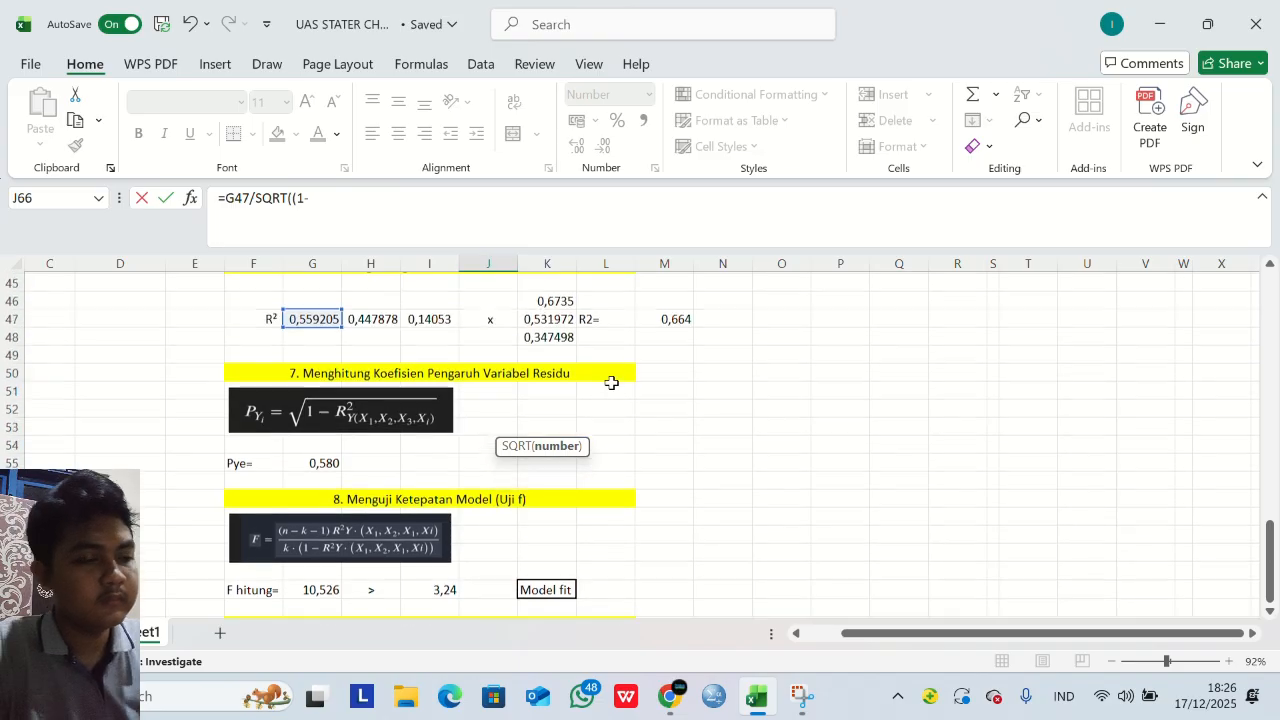
left_click(660, 318)
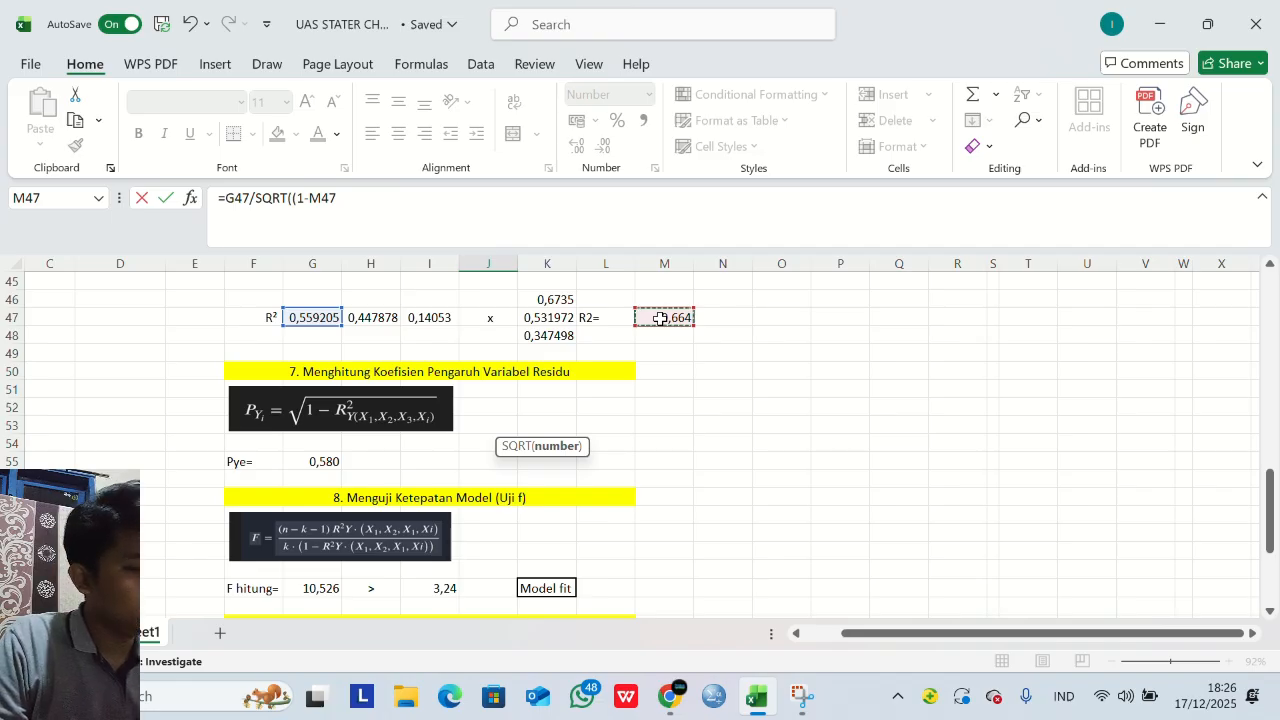
type(")")
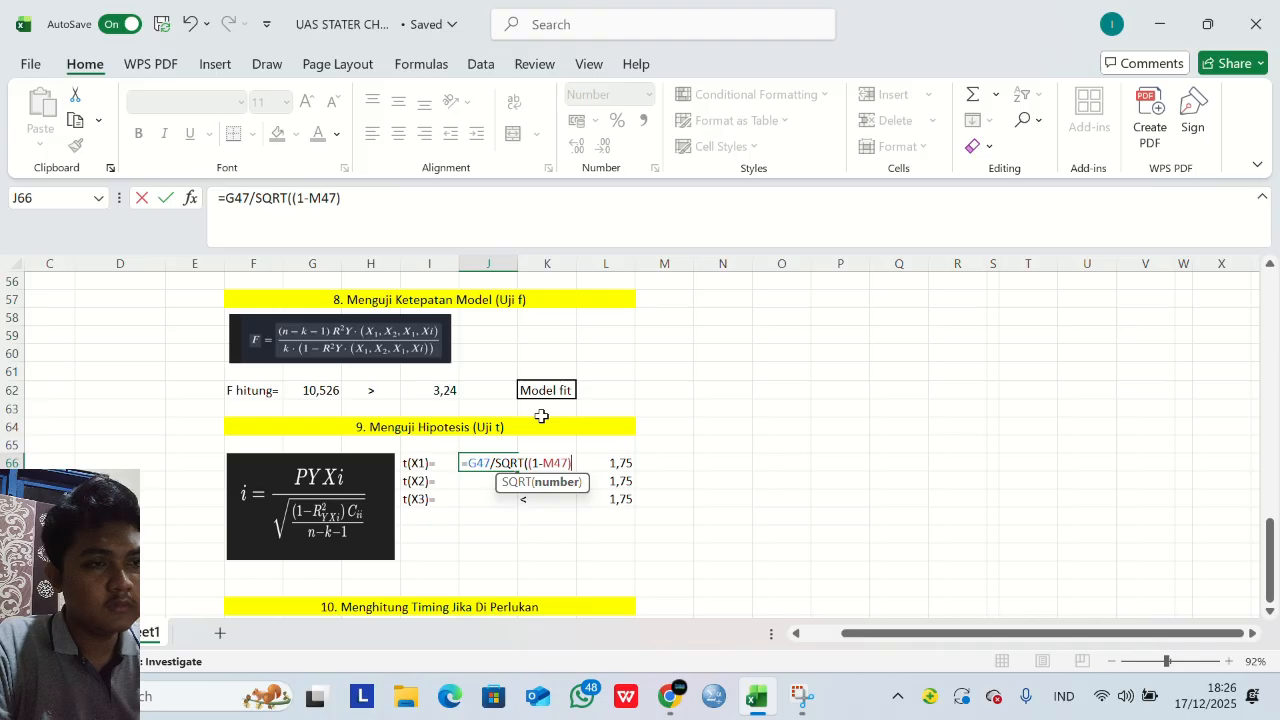
Multiply the (1-M47) term in the J66 formula by G40, the X1 diagonal value of the inverse matrix.
type("*")
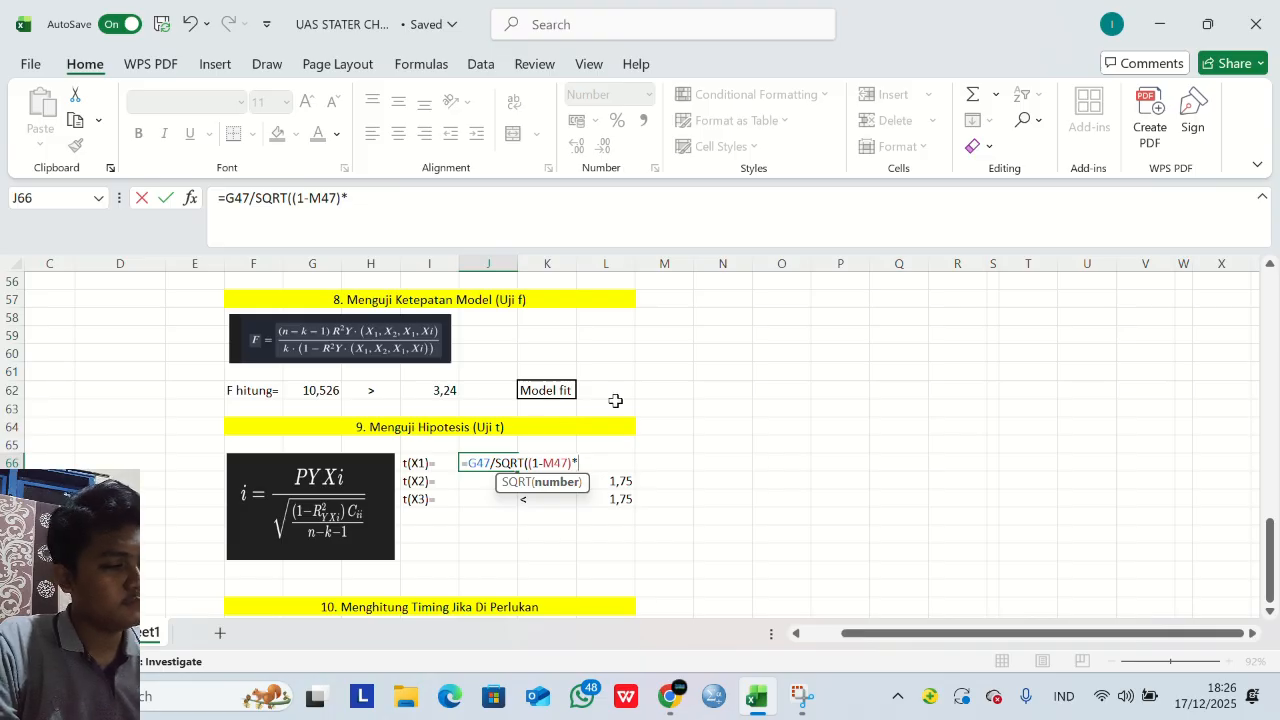
scroll(608, 396, "up", 4)
scroll(608, 395, "up", 4)
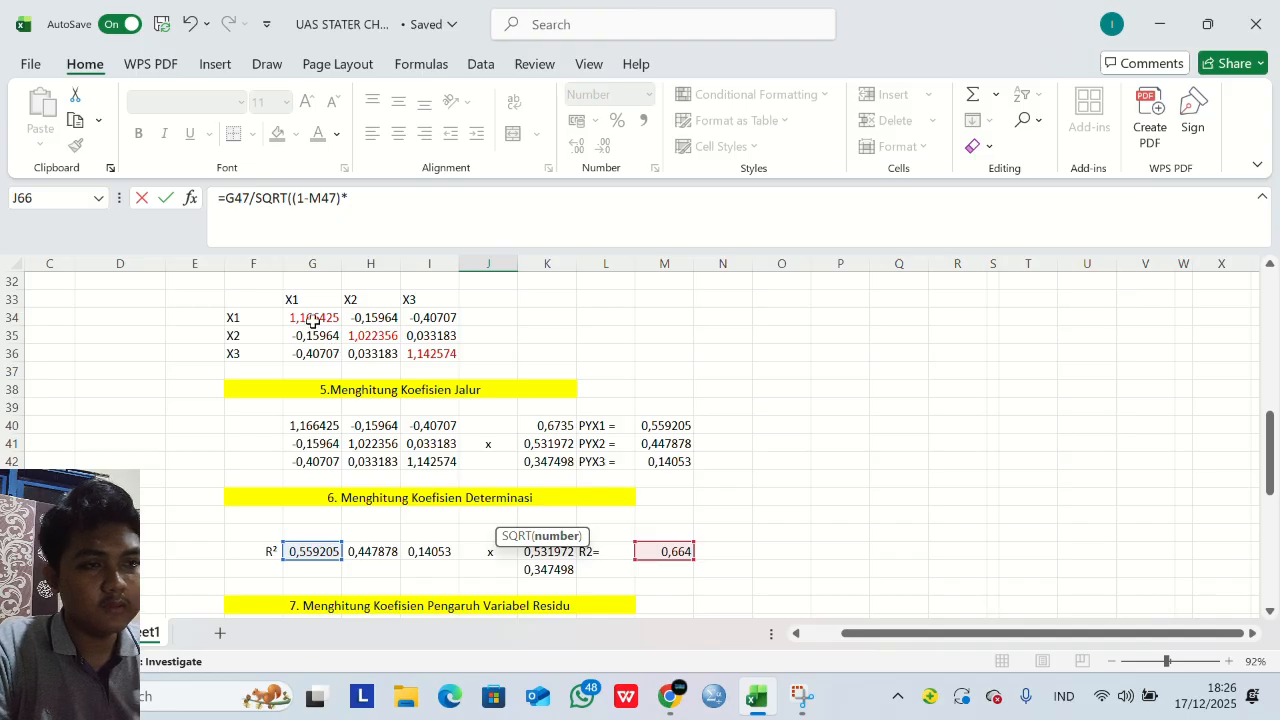
left_click(326, 426)
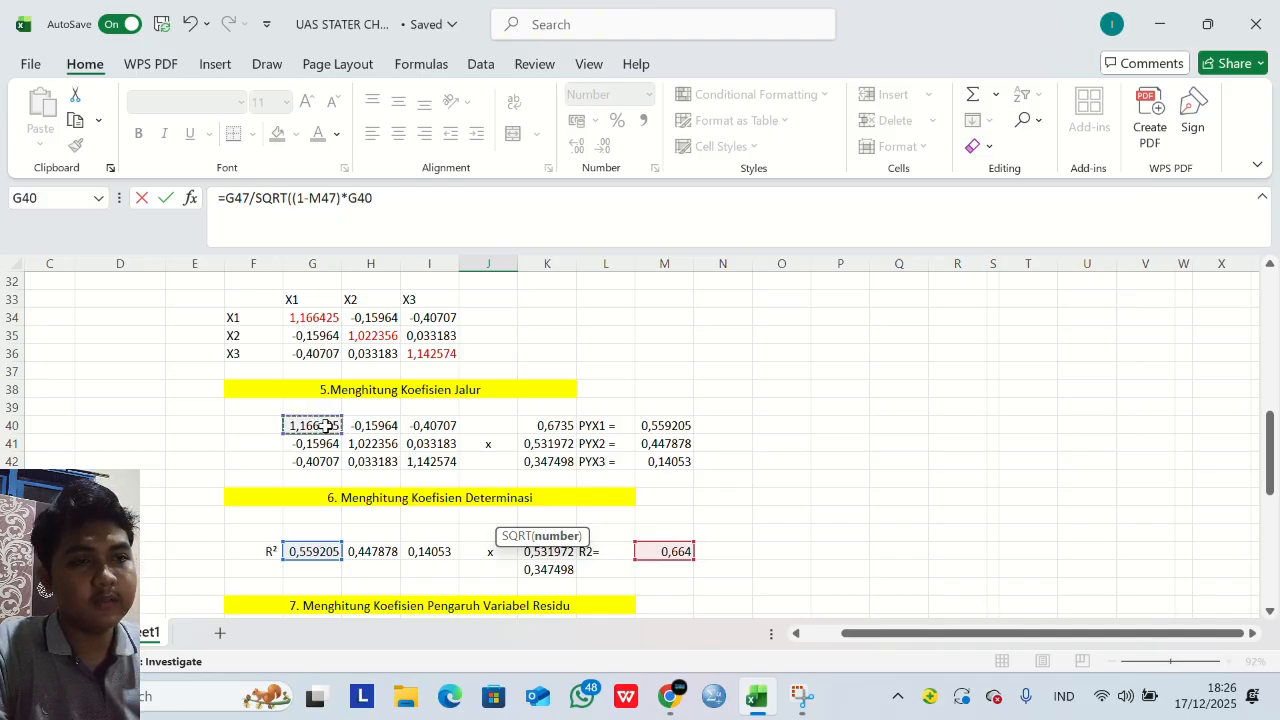
Complete the t(X1) formula in J66 with the divisor /(20-3-1), close the square root and enter the formula.
scroll(494, 438, "down", 10)
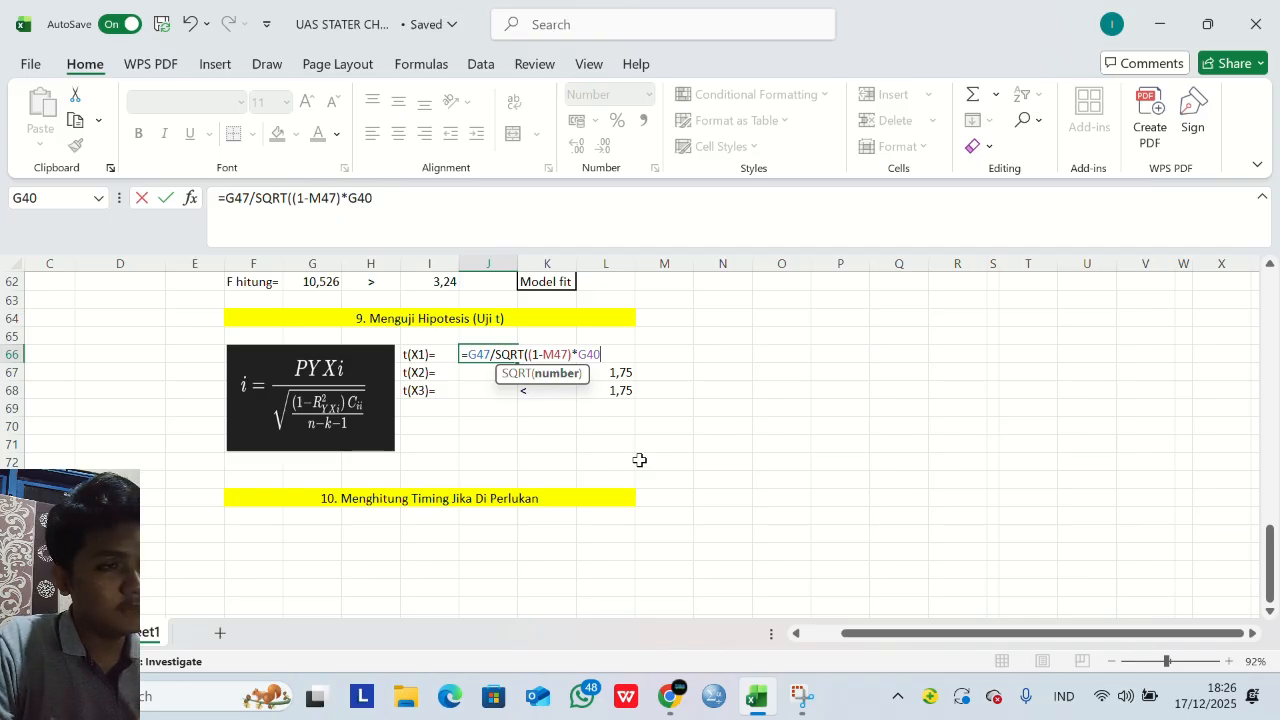
type("/")
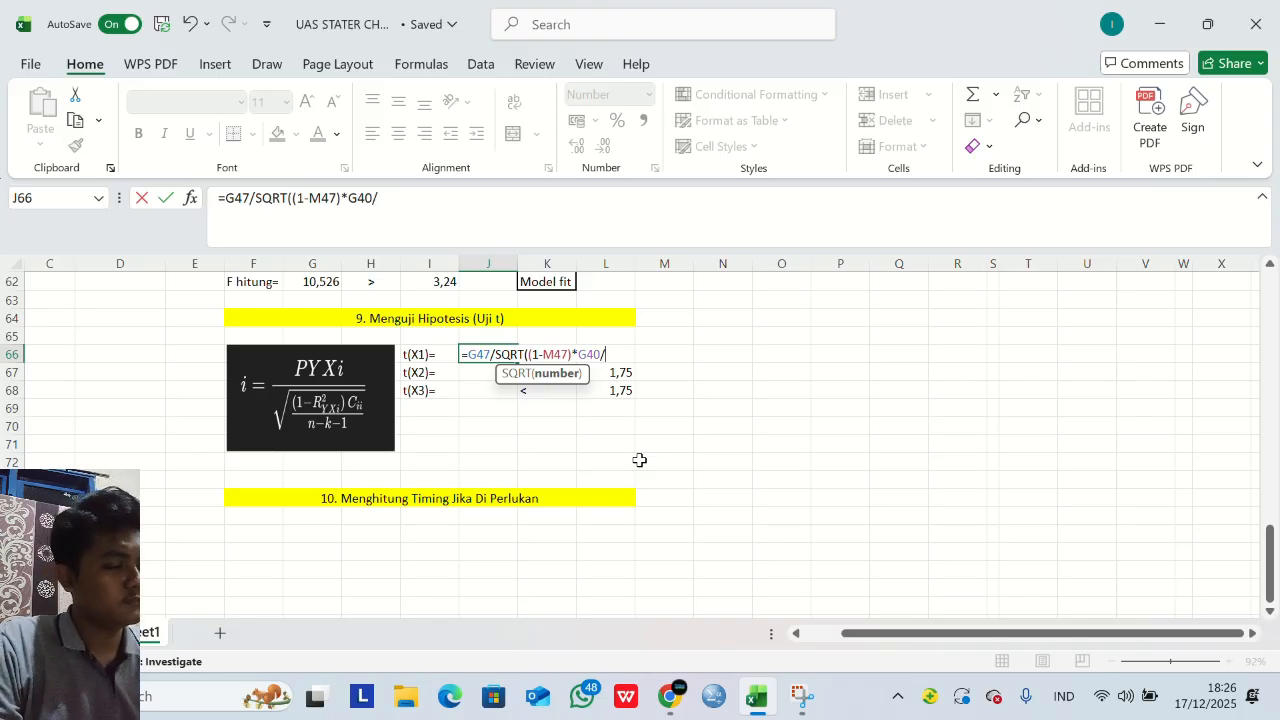
type("(")
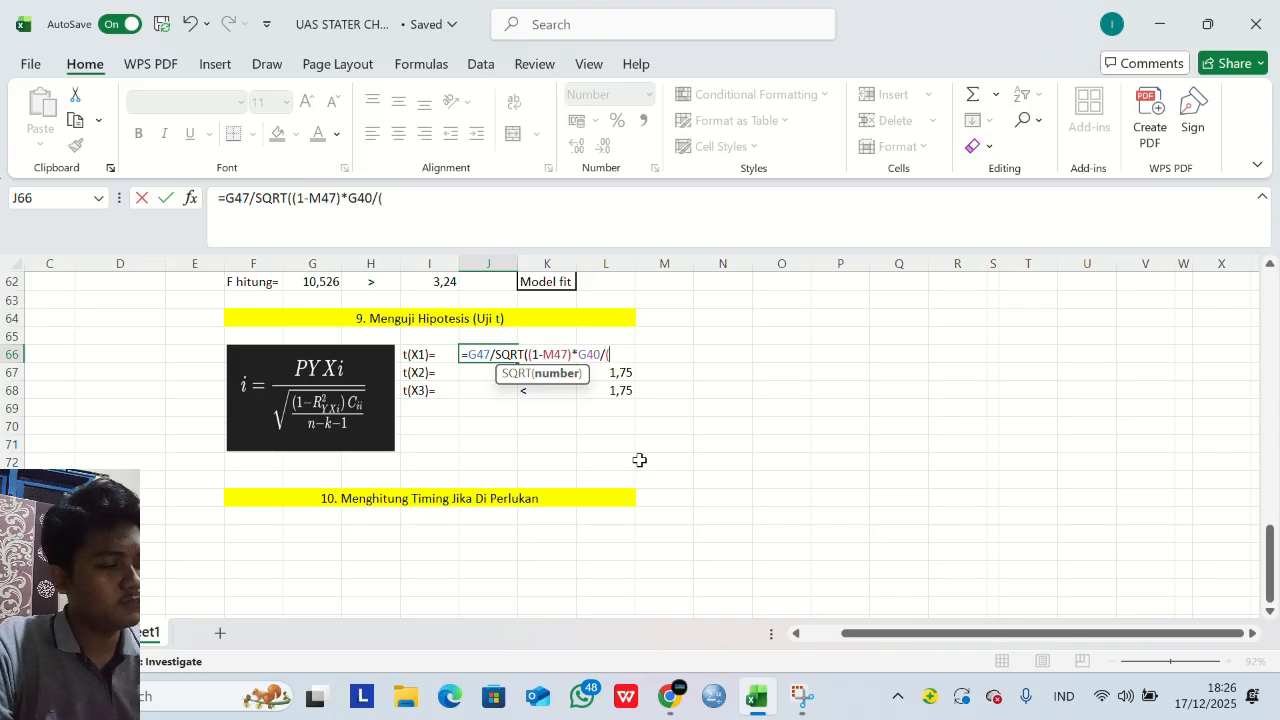
type("20")
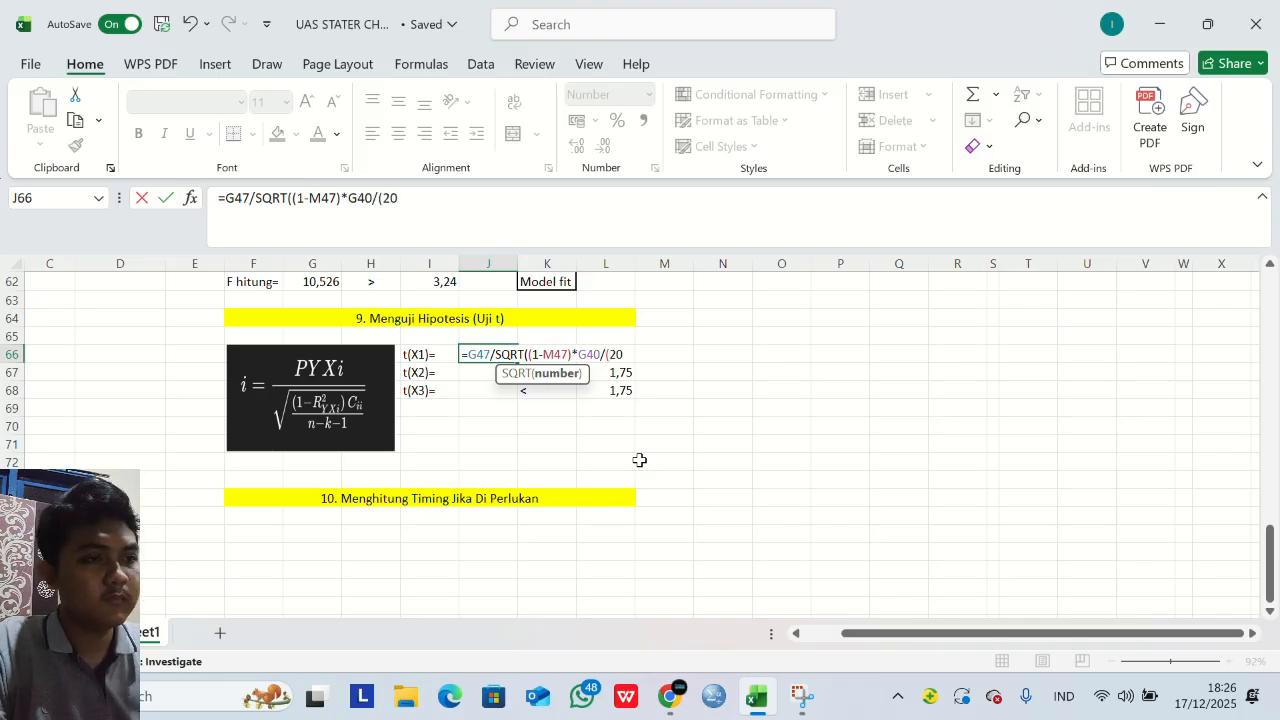
type("-3-1")
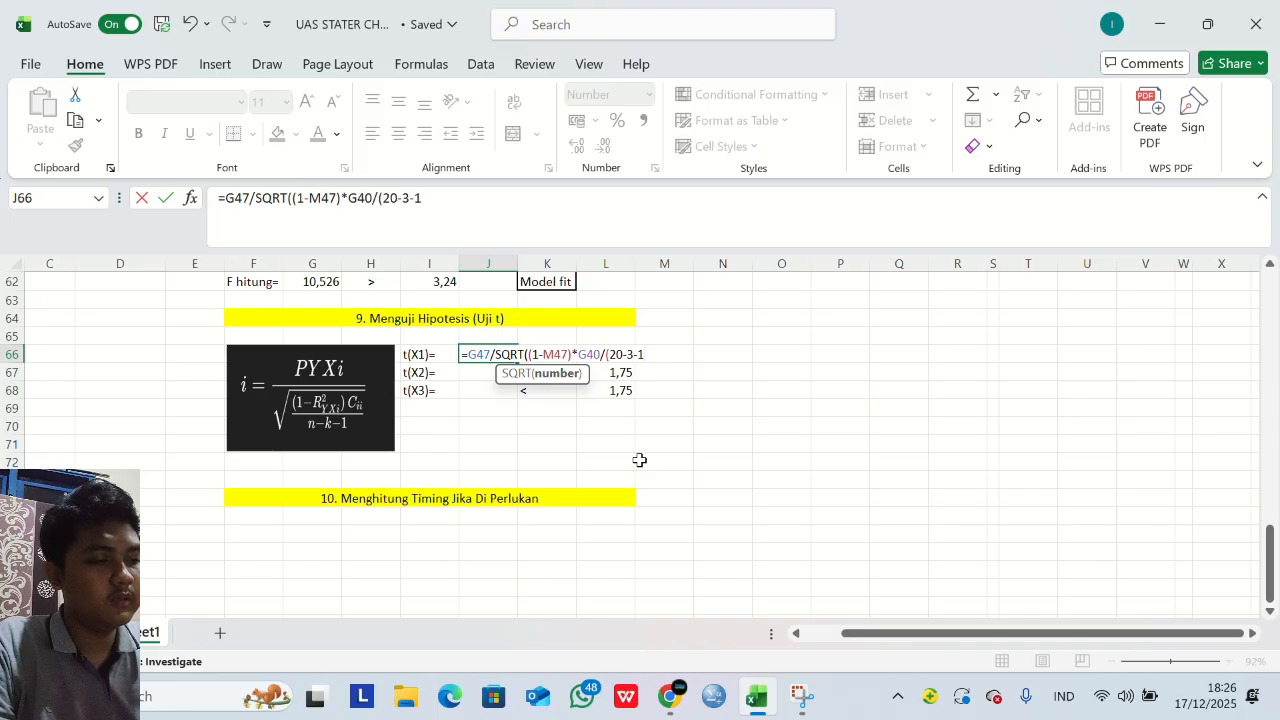
type(")")
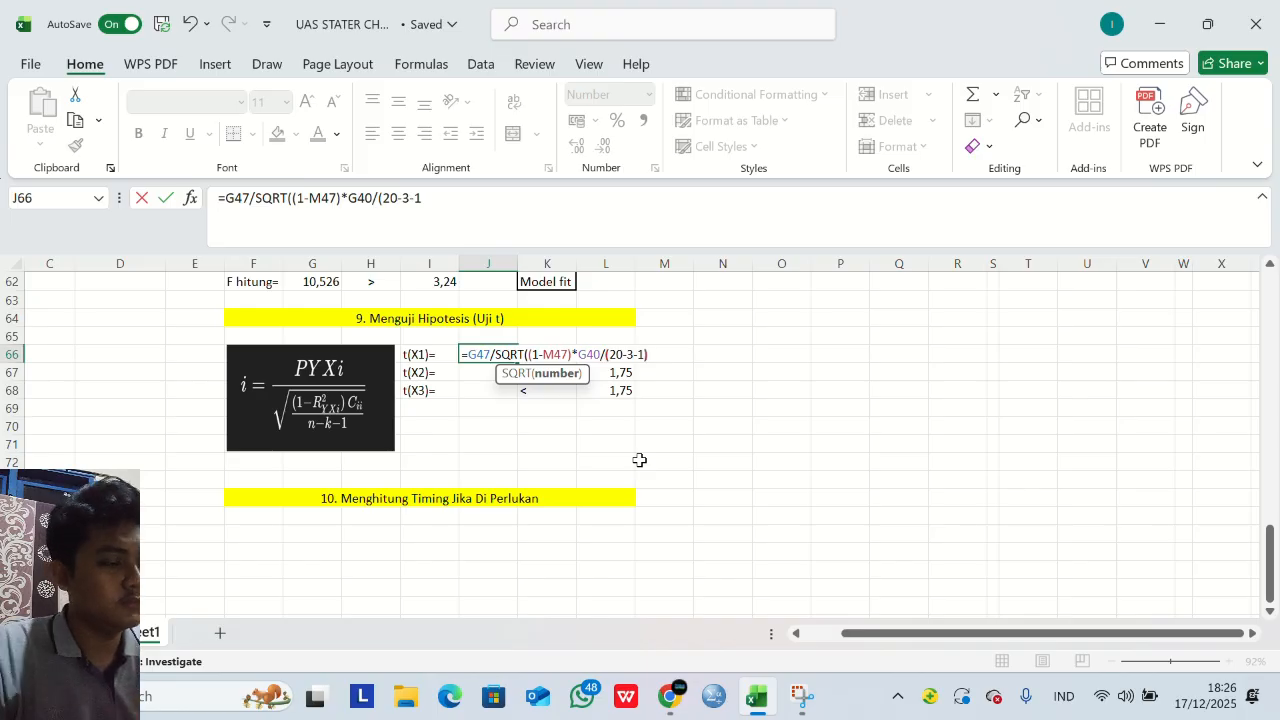
type(")")
key("Return")
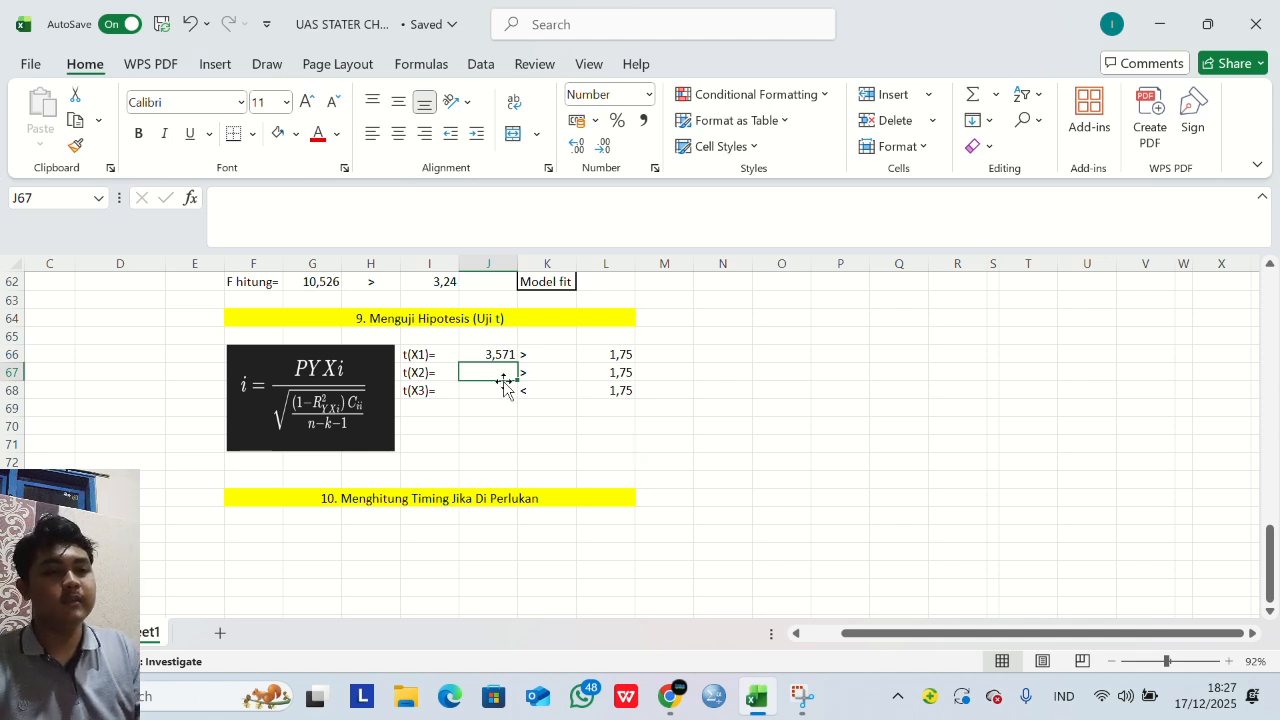
Begin the t(X2) formula in J67 with =H47, taking the X2 path coefficient as the numerator.
type("=")
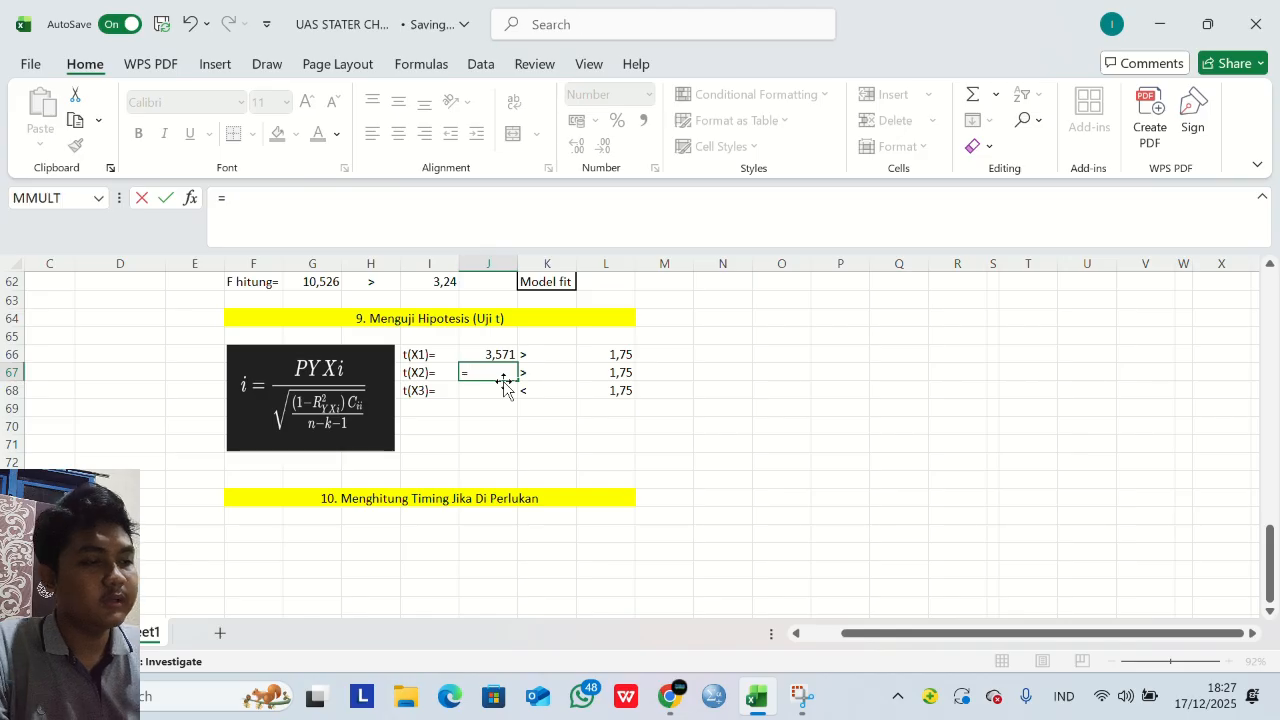
scroll(504, 383, "up", 1)
scroll(504, 383, "up", 4)
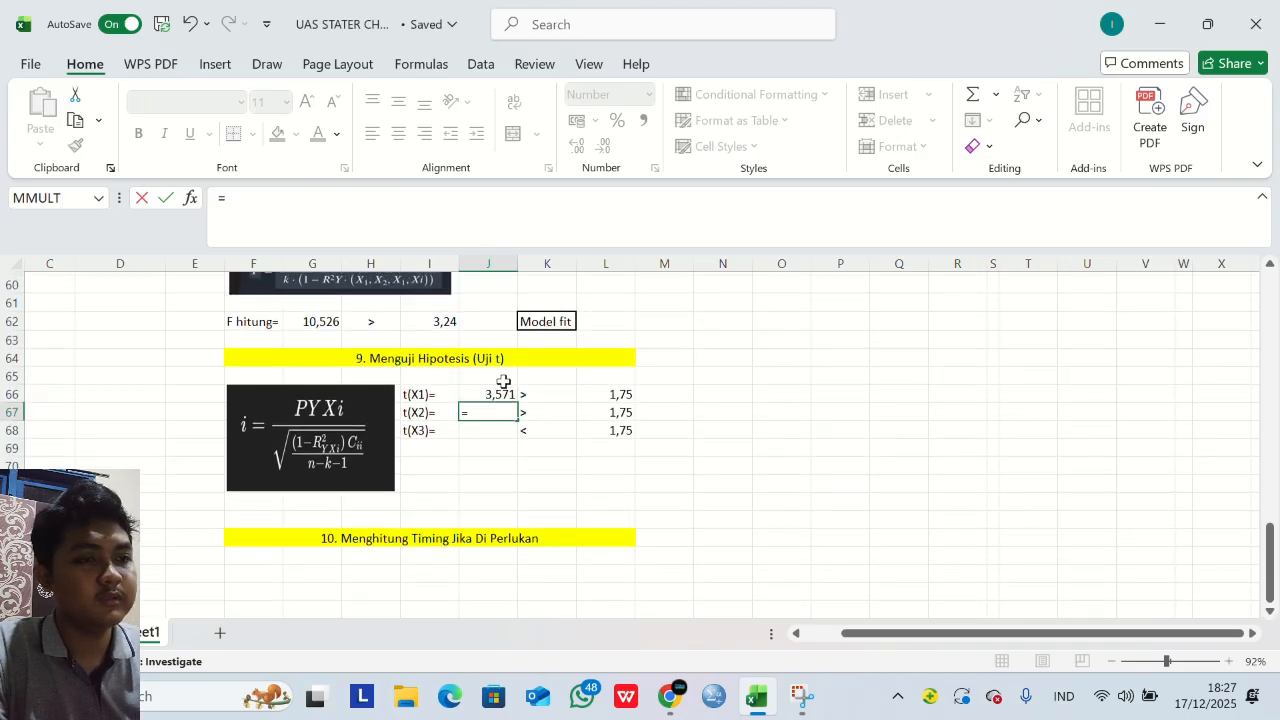
scroll(504, 383, "up", 4)
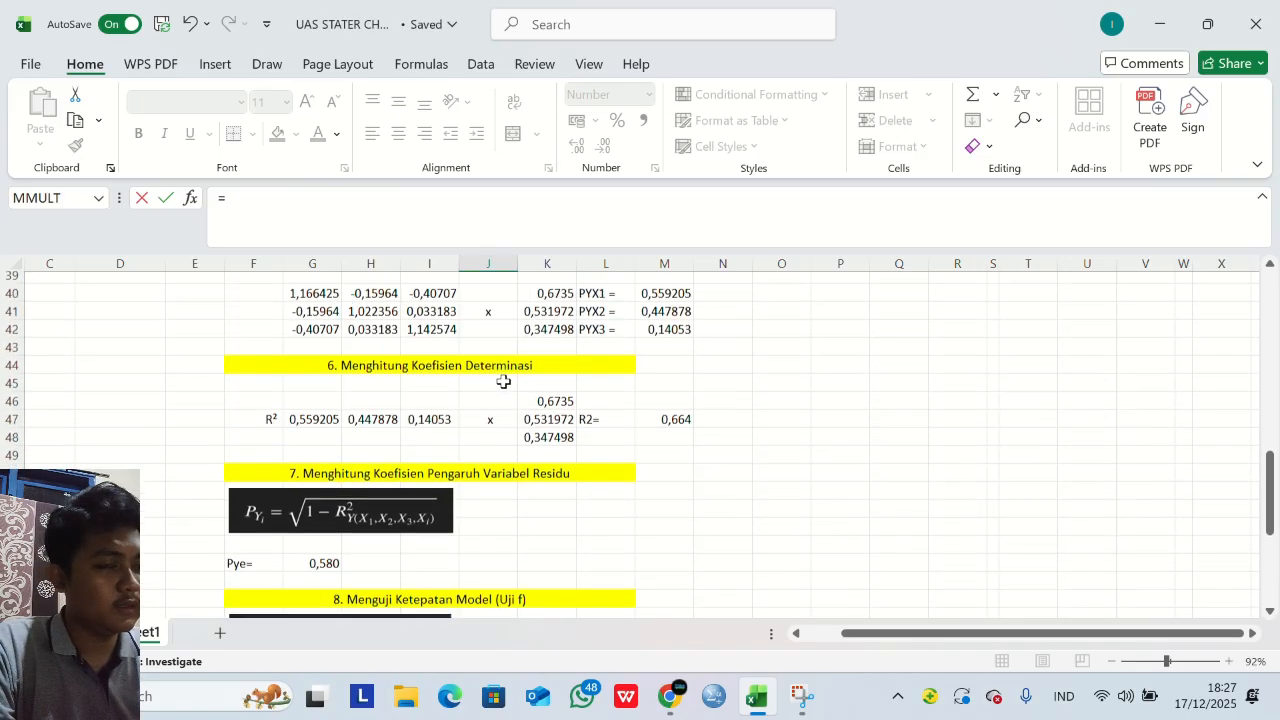
left_click(372, 447)
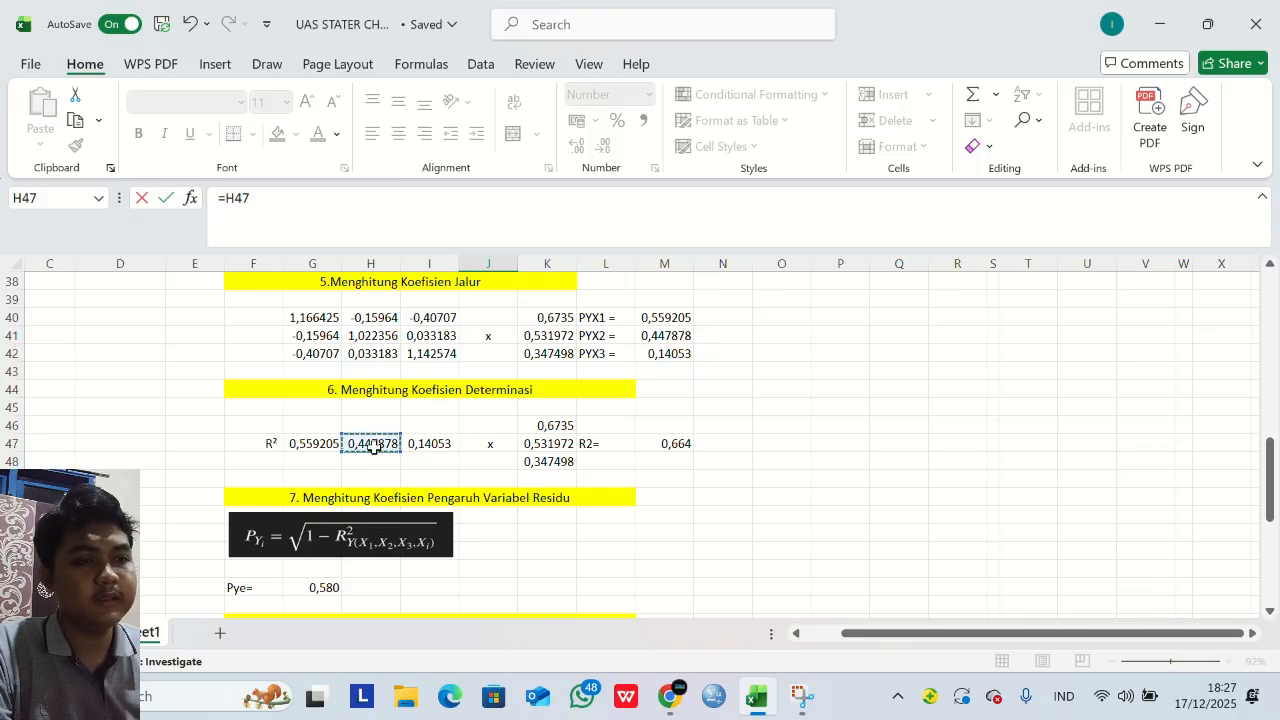
scroll(374, 450, "down", 5)
scroll(374, 450, "down", 1)
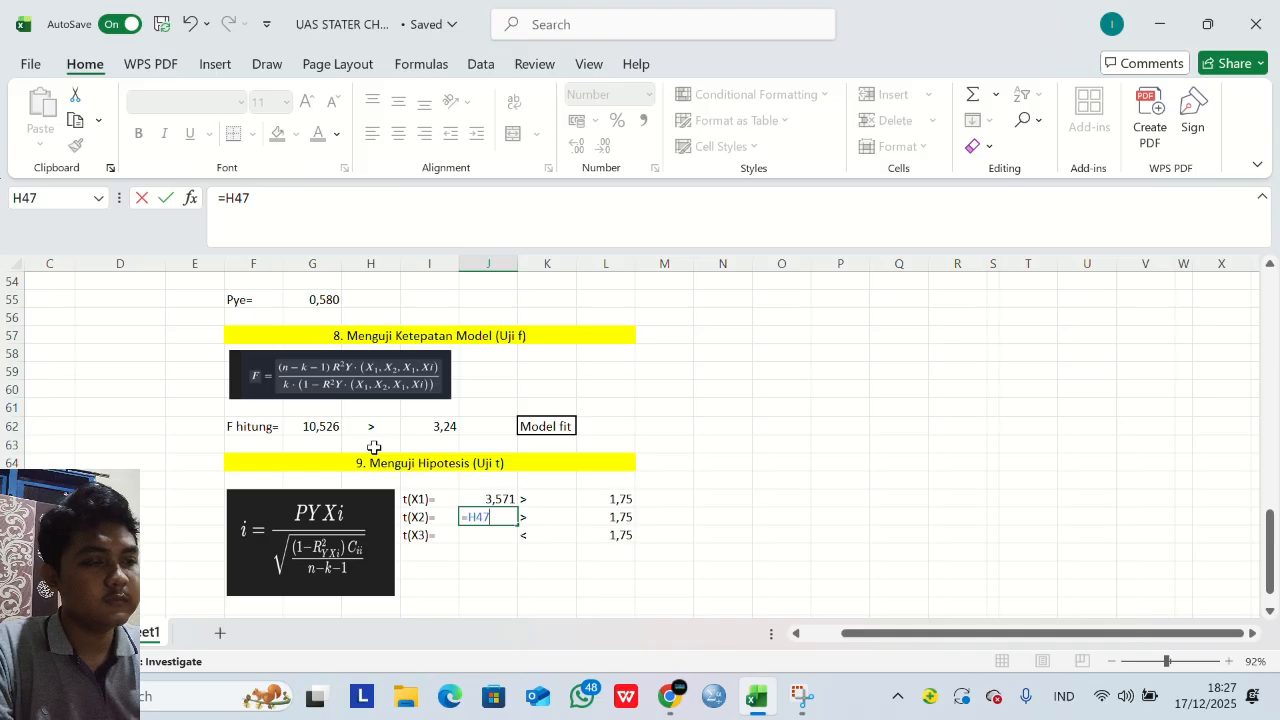
Extend the J67 formula with a division by the square root, entering /SQRT((1-M47) with R² from M47.
type("/")
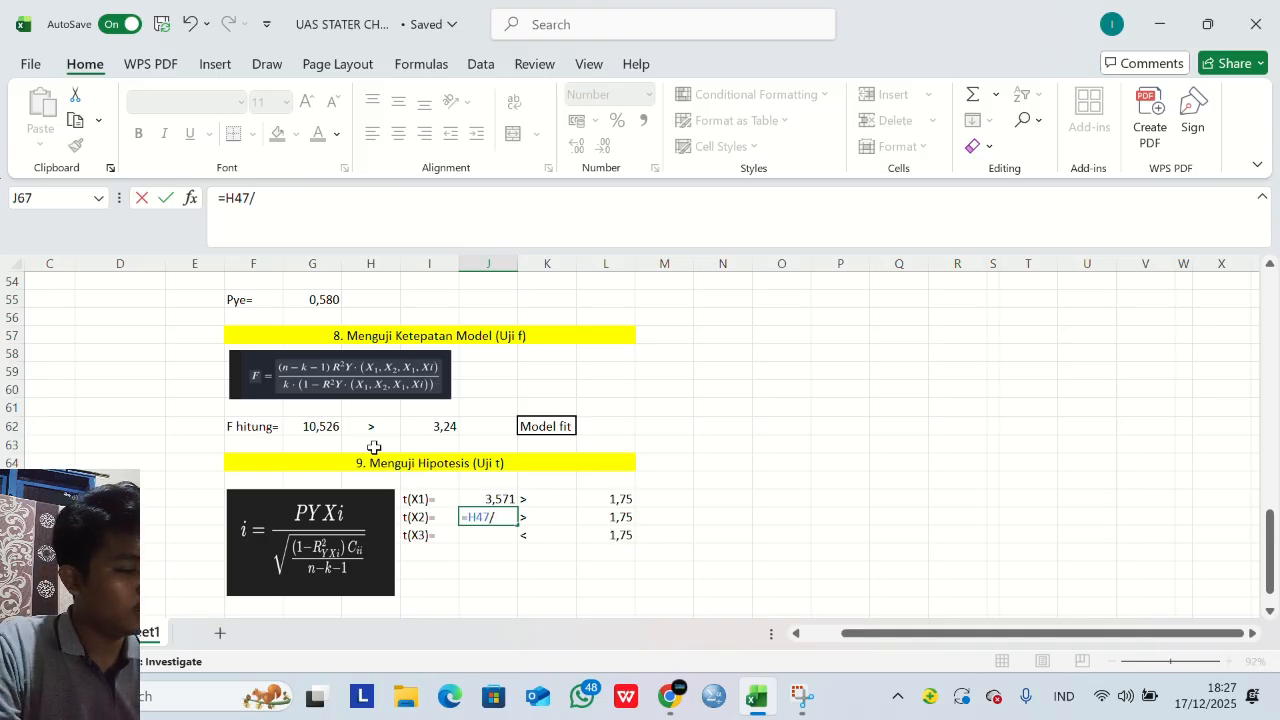
type("sqrt")
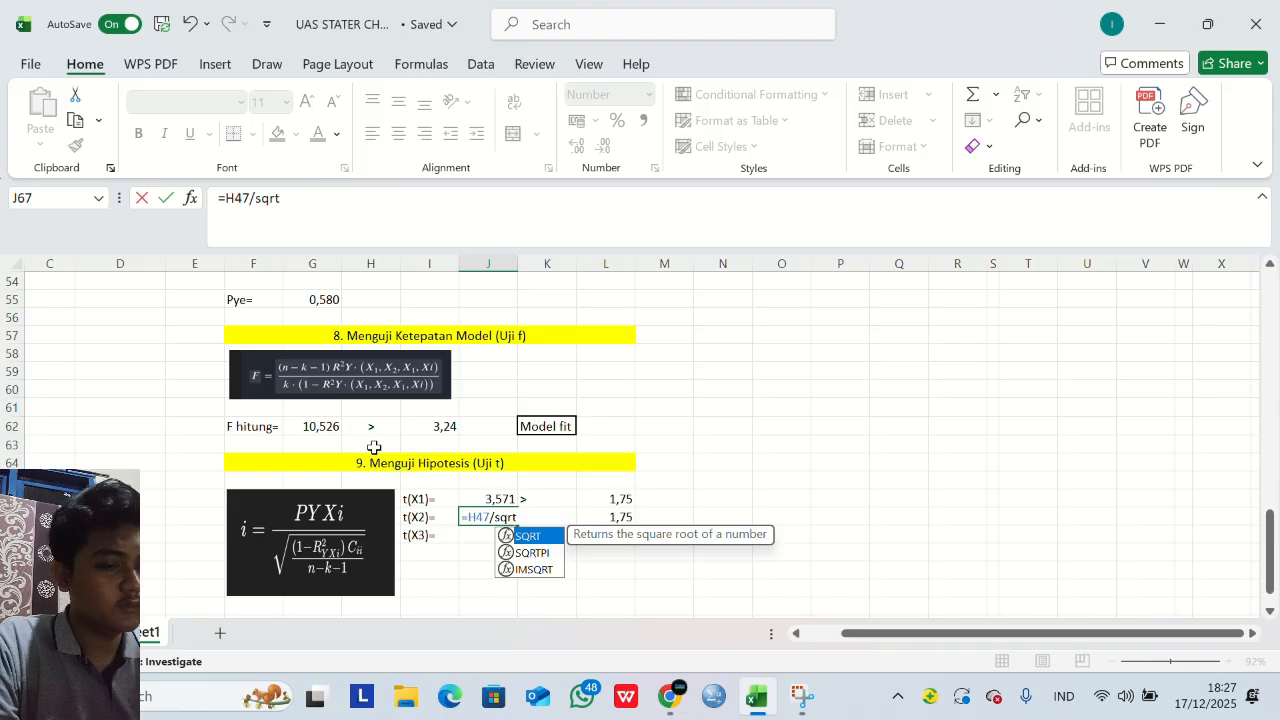
double_click(530, 538)
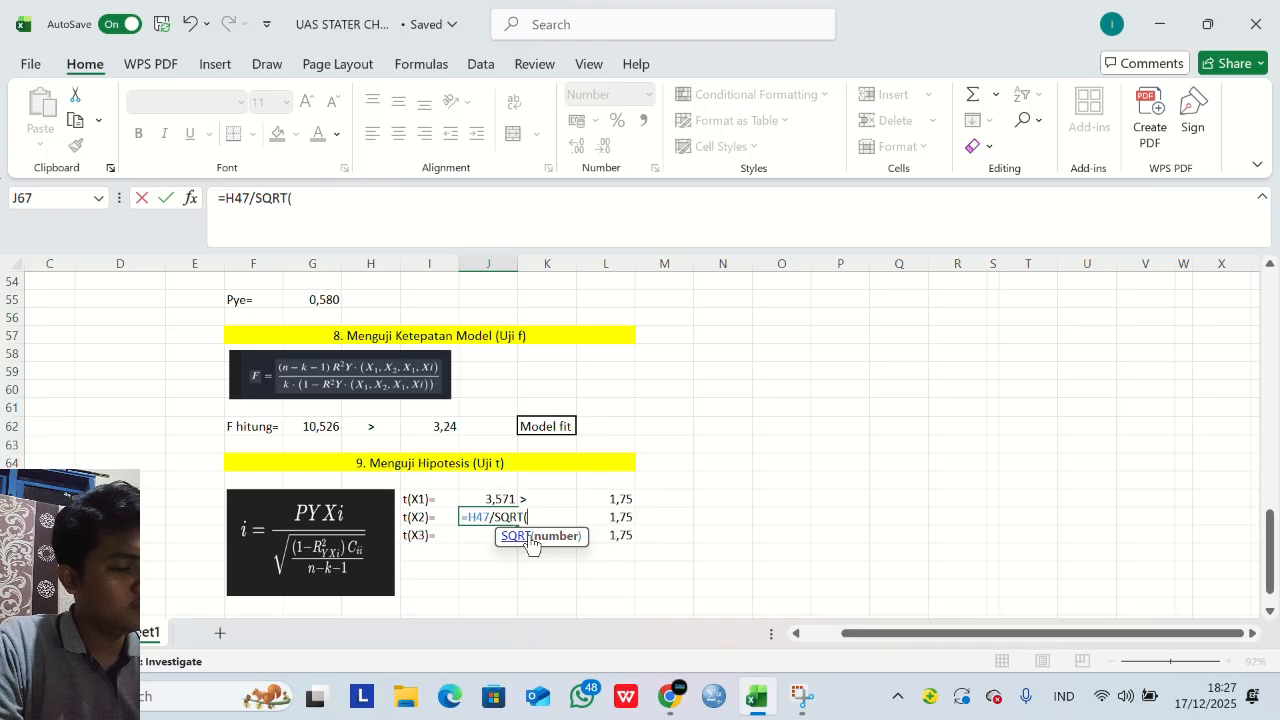
type("(")
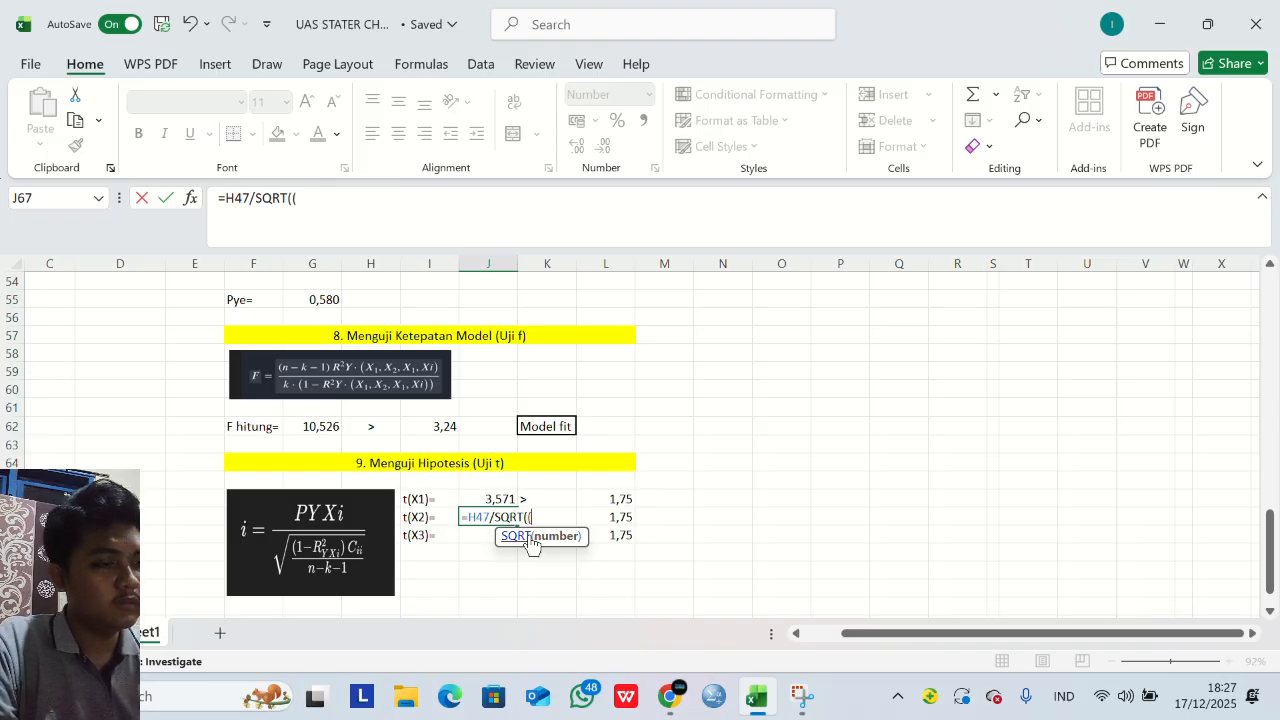
type("1-")
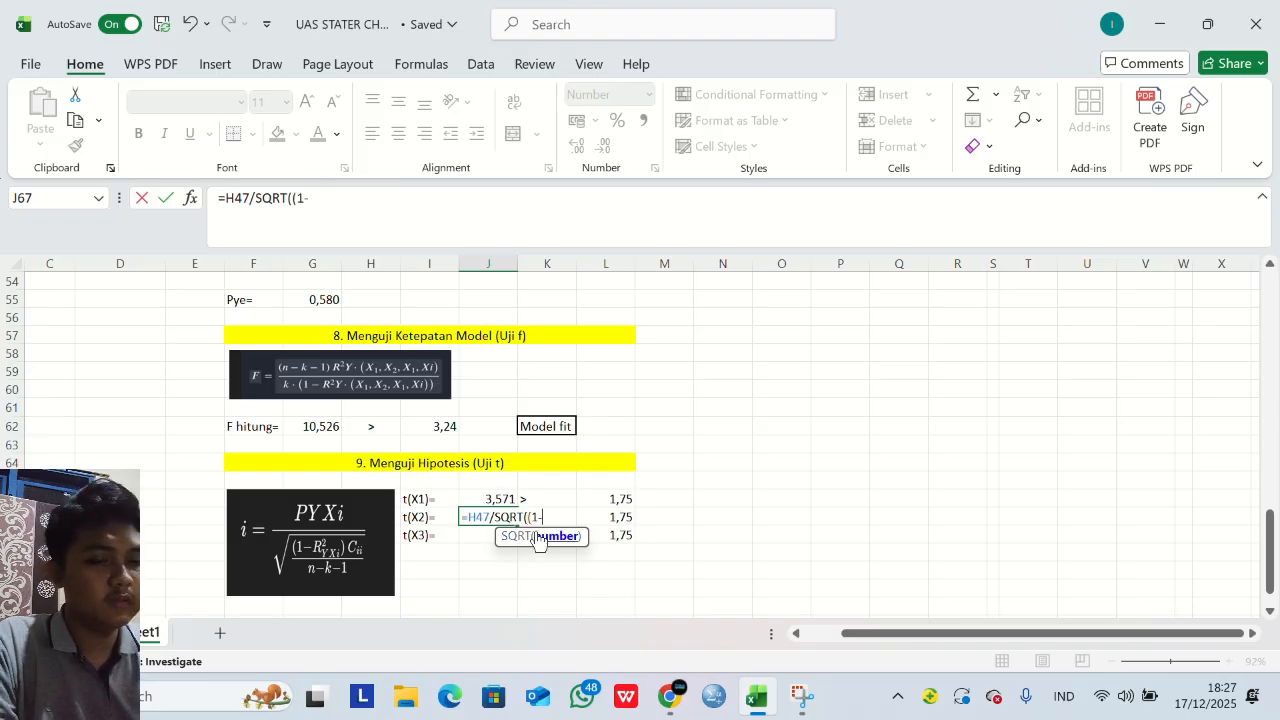
scroll(631, 409, "up", 4)
left_click(669, 371)
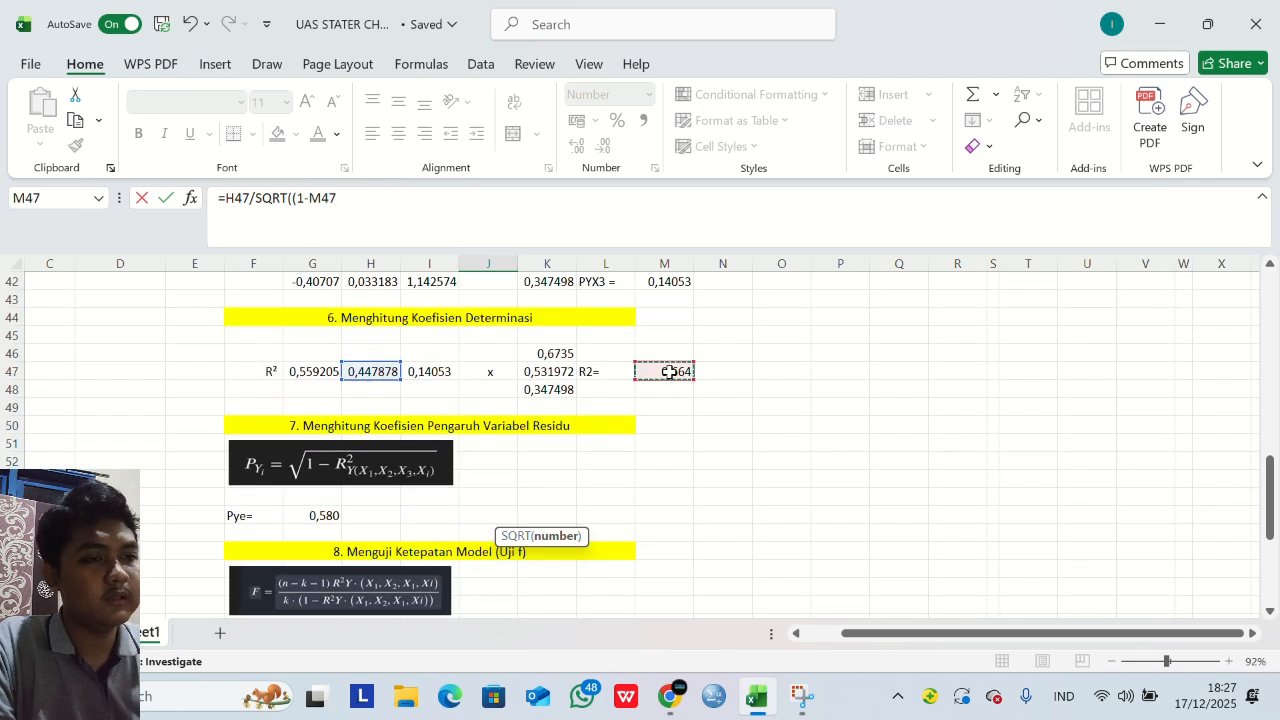
scroll(669, 372, "down", 4)
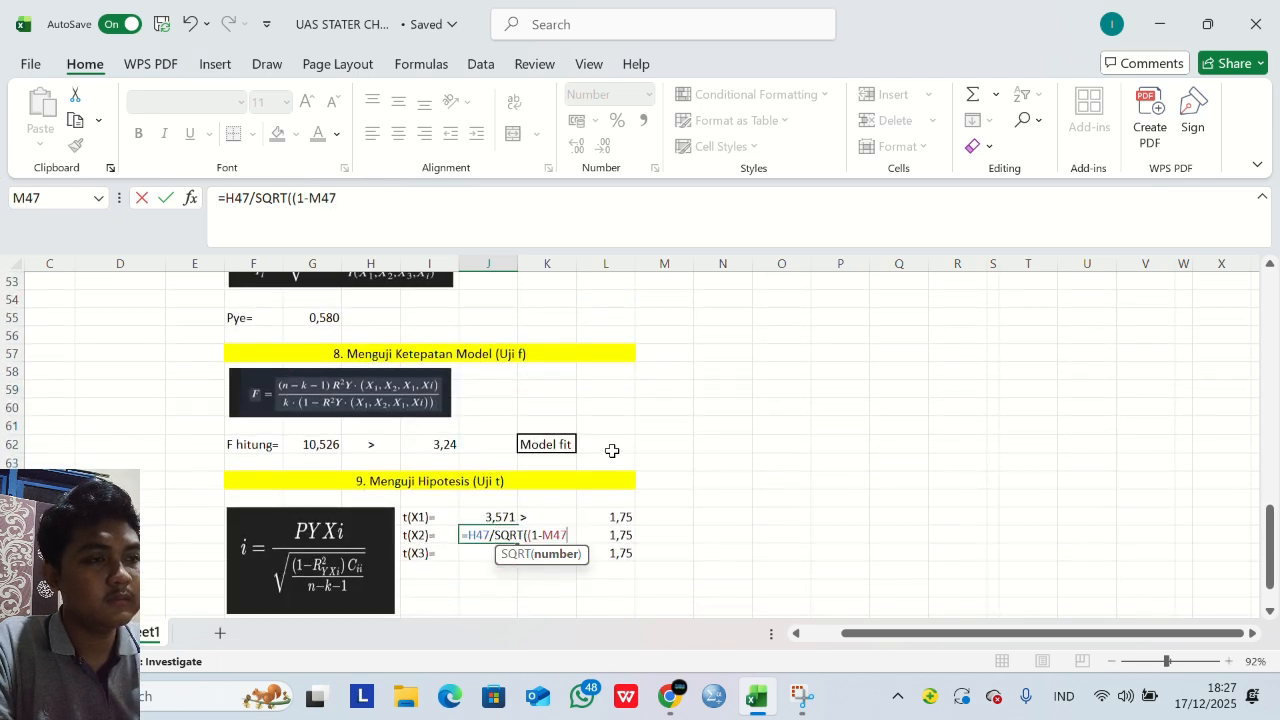
scroll(610, 453, "down", 1)
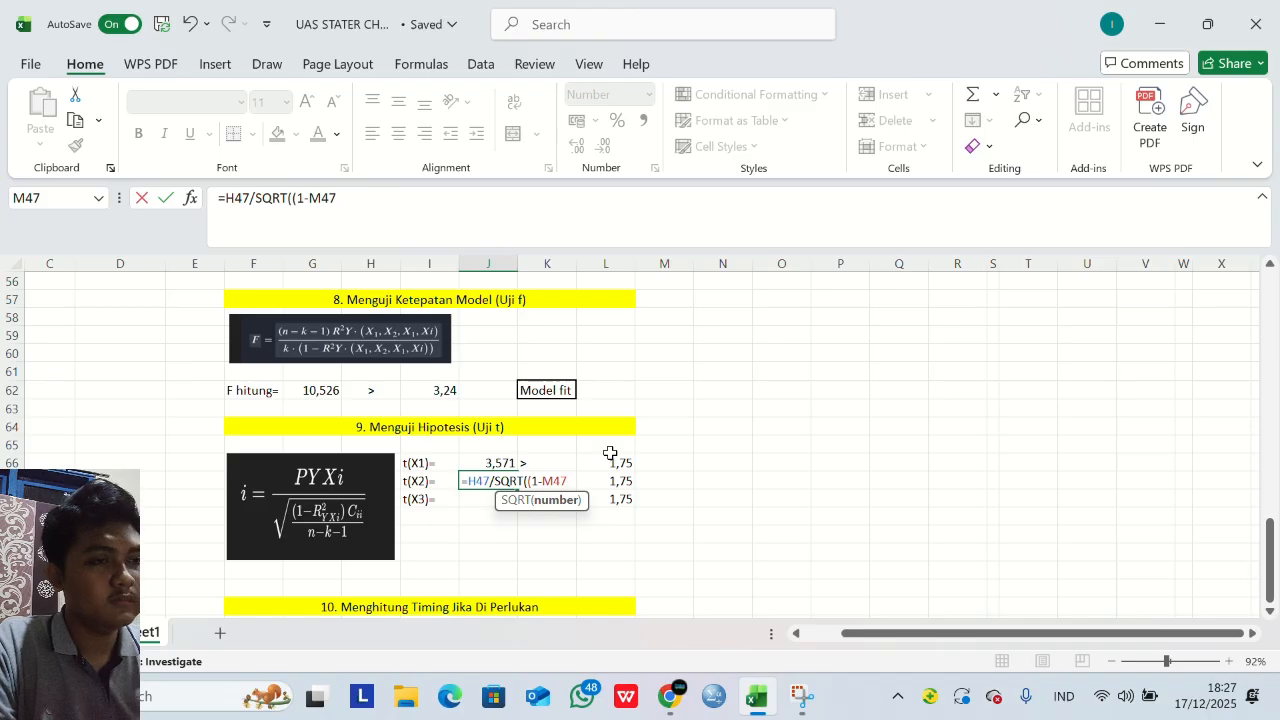
type(")")
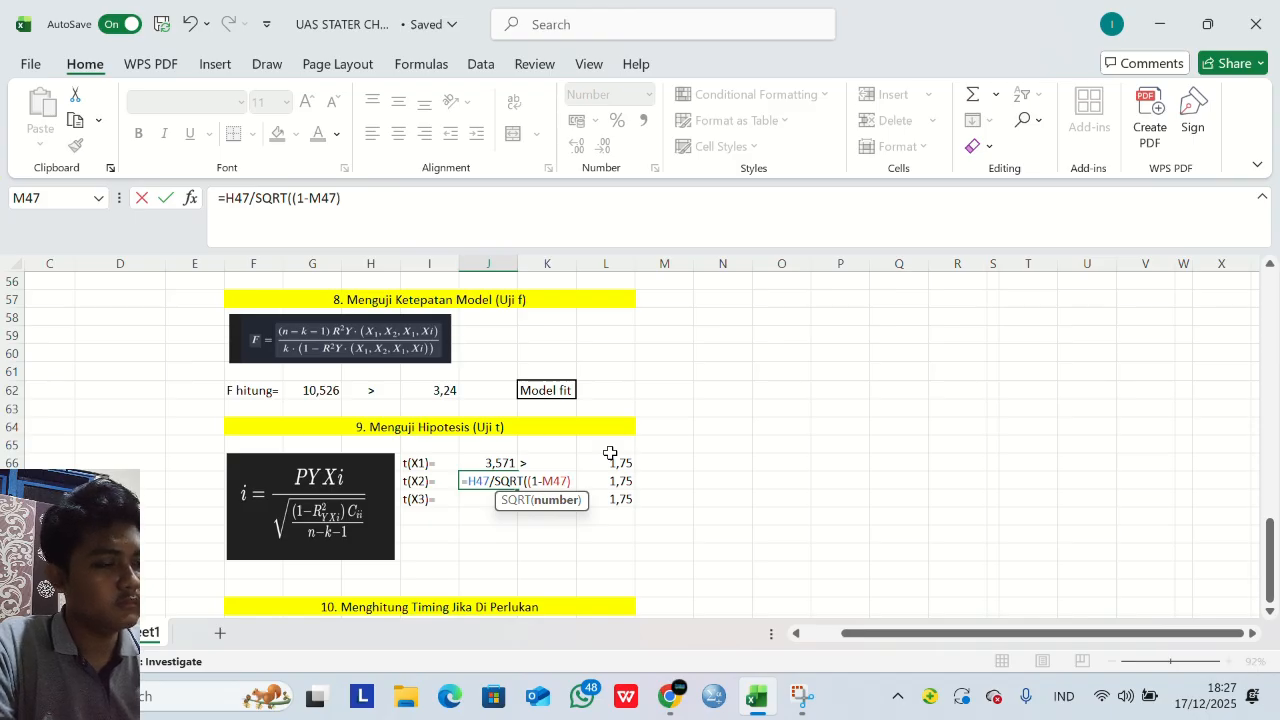
Multiply the (1-M47) term in the J67 formula by H41, the X2 diagonal value of the inverse matrix.
type("*")
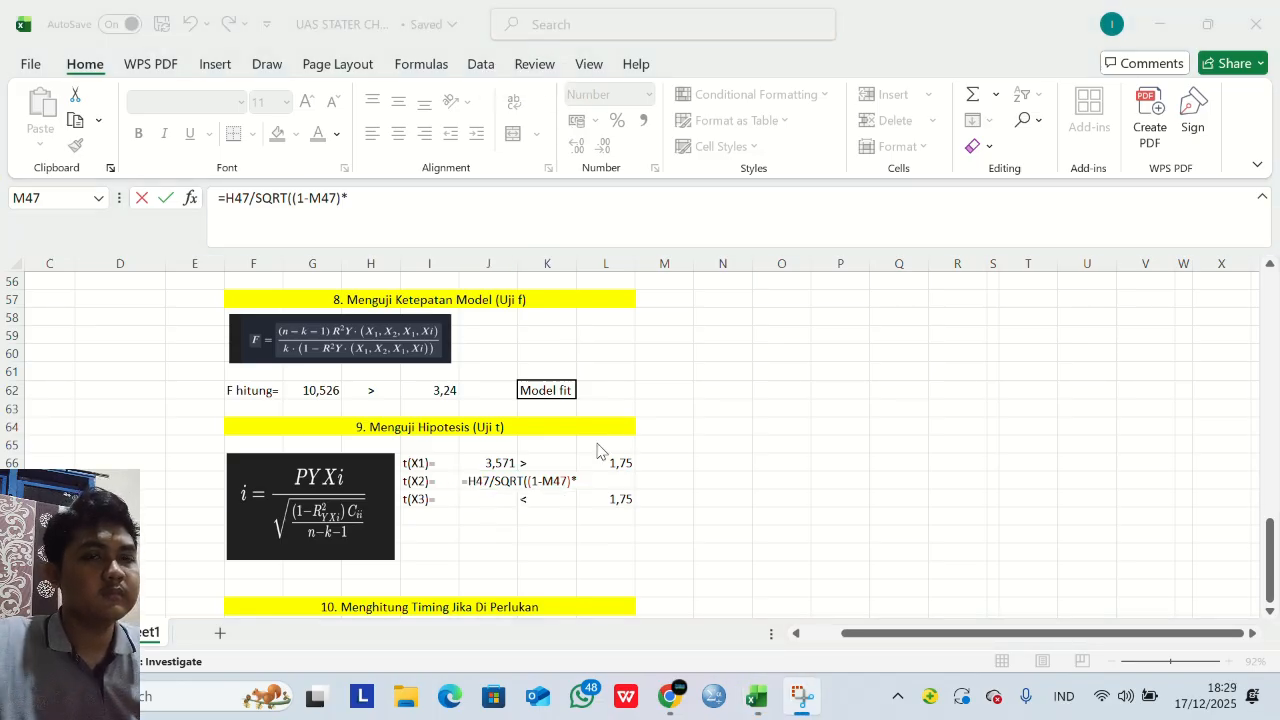
left_click(585, 477)
scroll(643, 426, "up", 3)
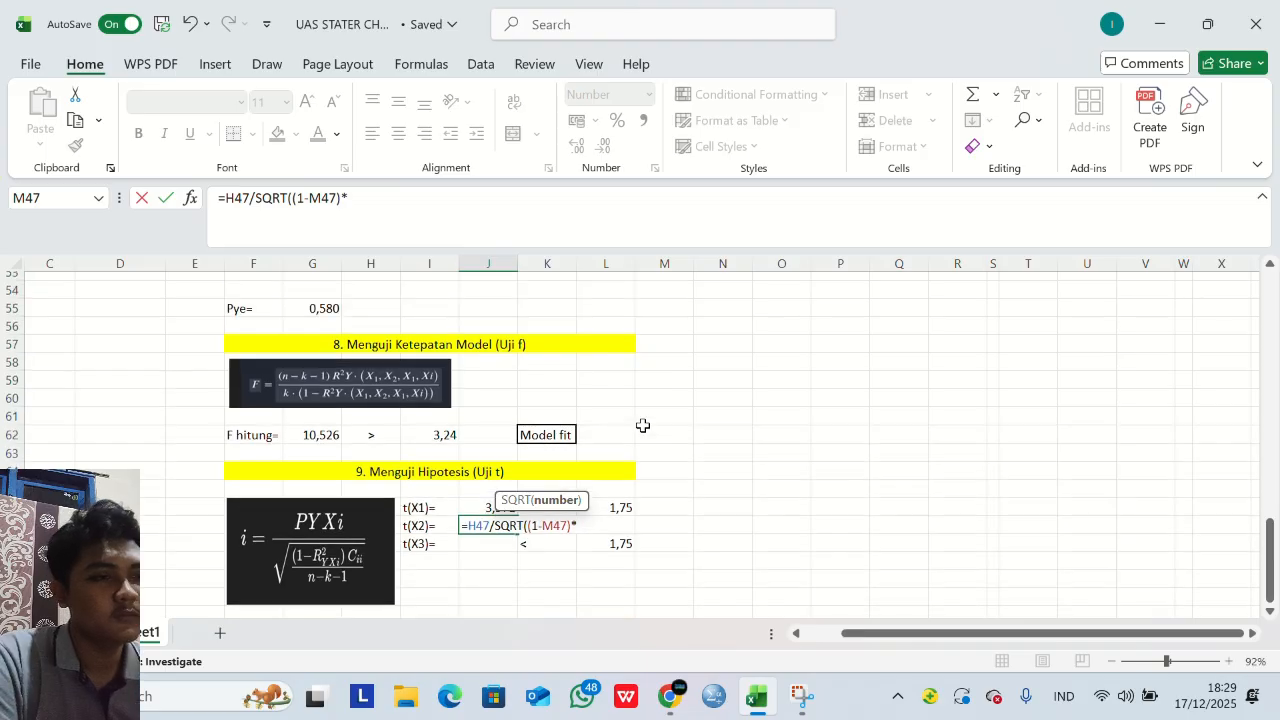
scroll(643, 426, "up", 4)
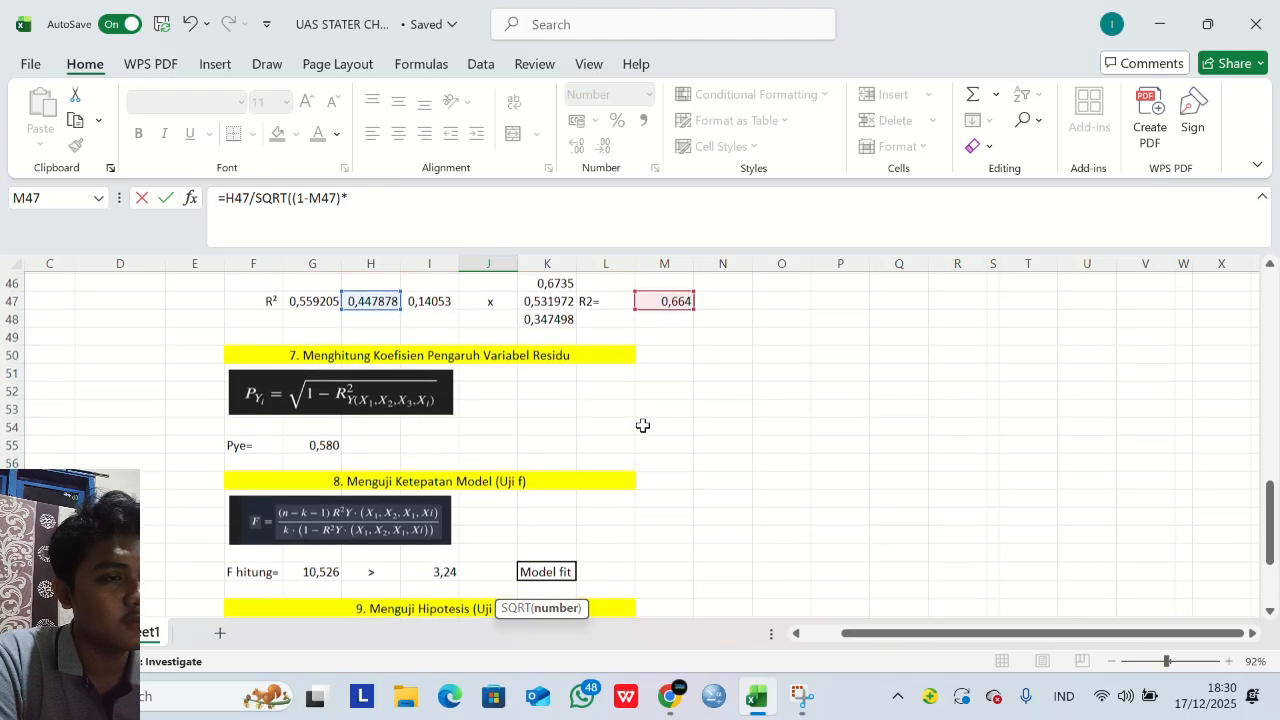
left_click(377, 355)
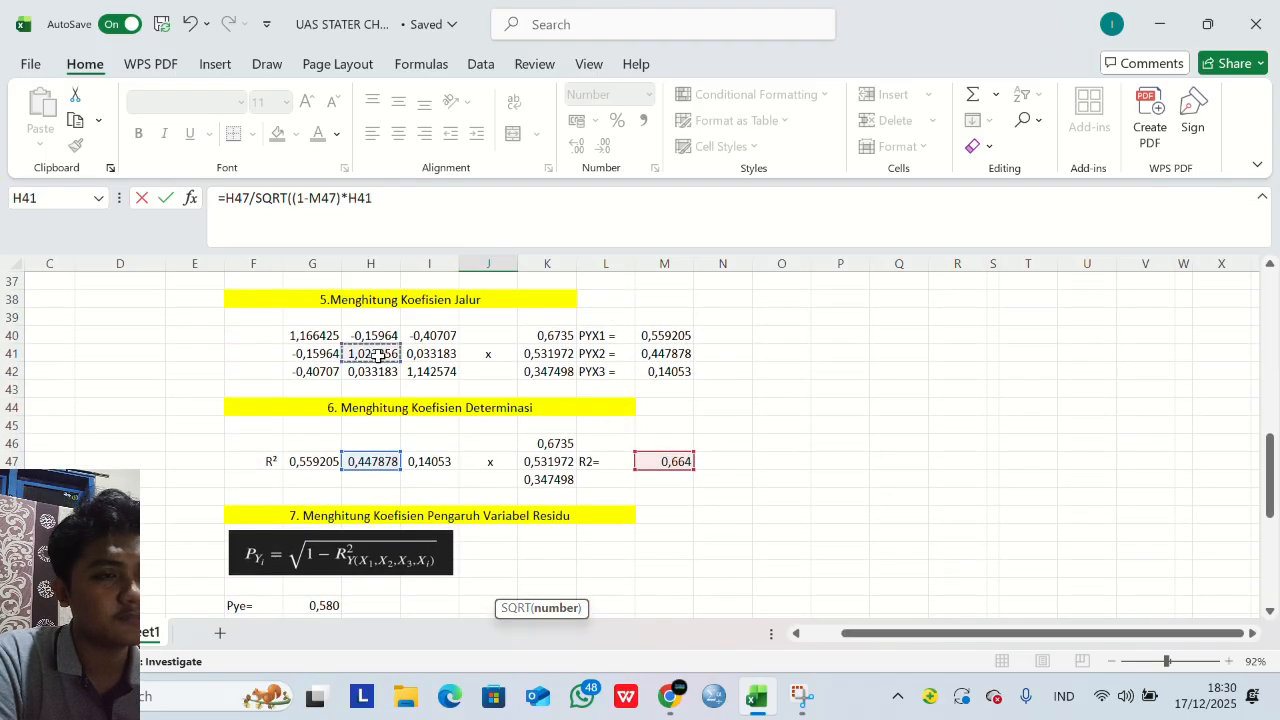
scroll(471, 411, "down", 2)
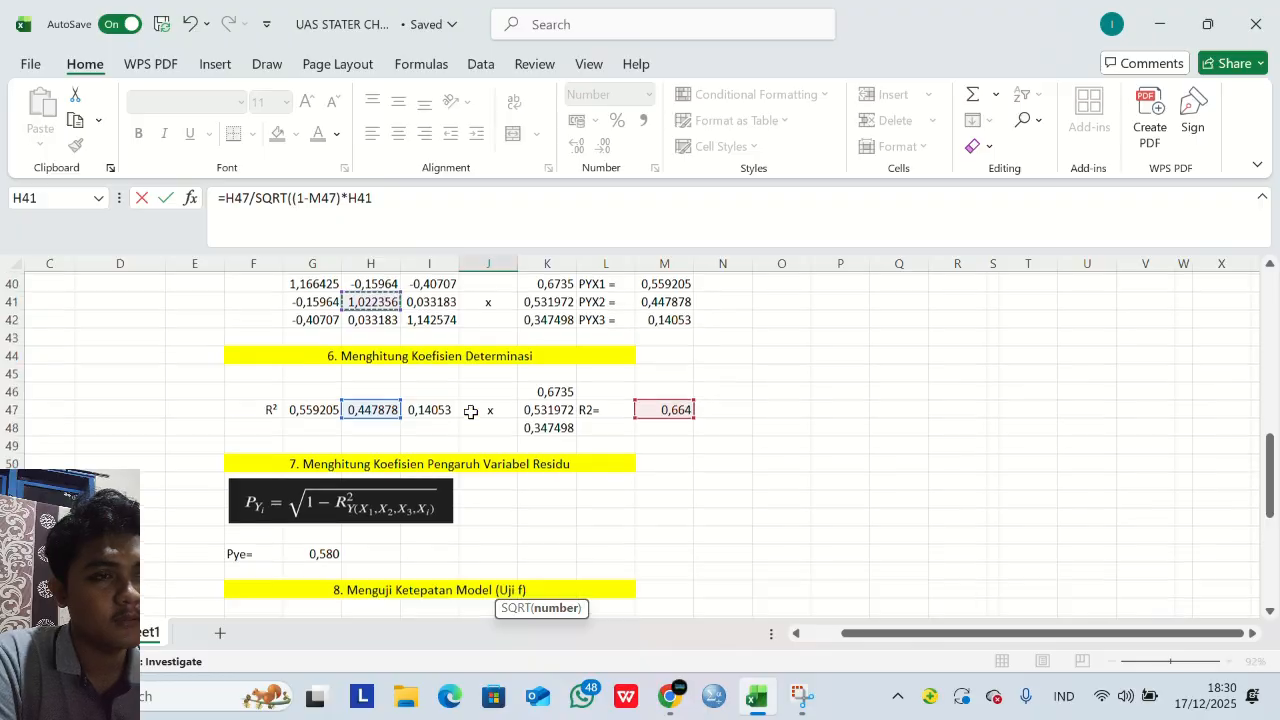
scroll(471, 411, "down", 4)
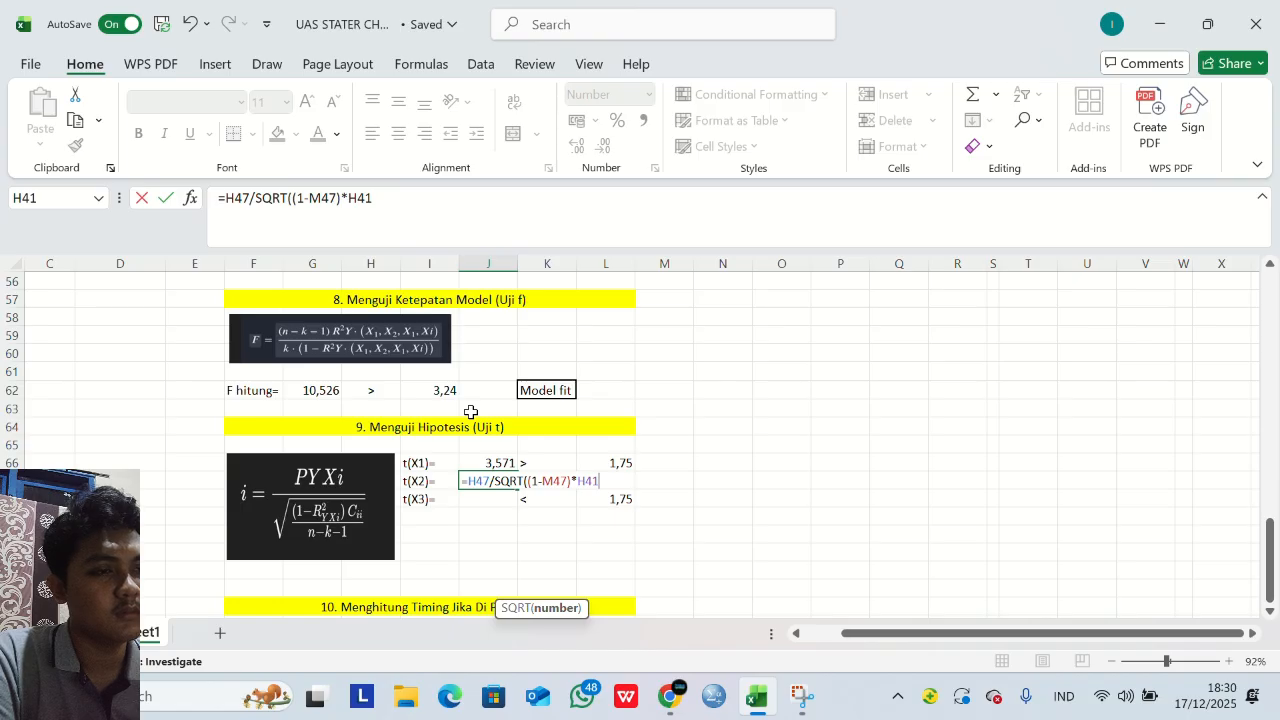
Complete the t(X2) formula in J67 by dividing by (20-3-1), giving =H47/SQRT((1-M47)*H41/(20-3-1)).
type("/")
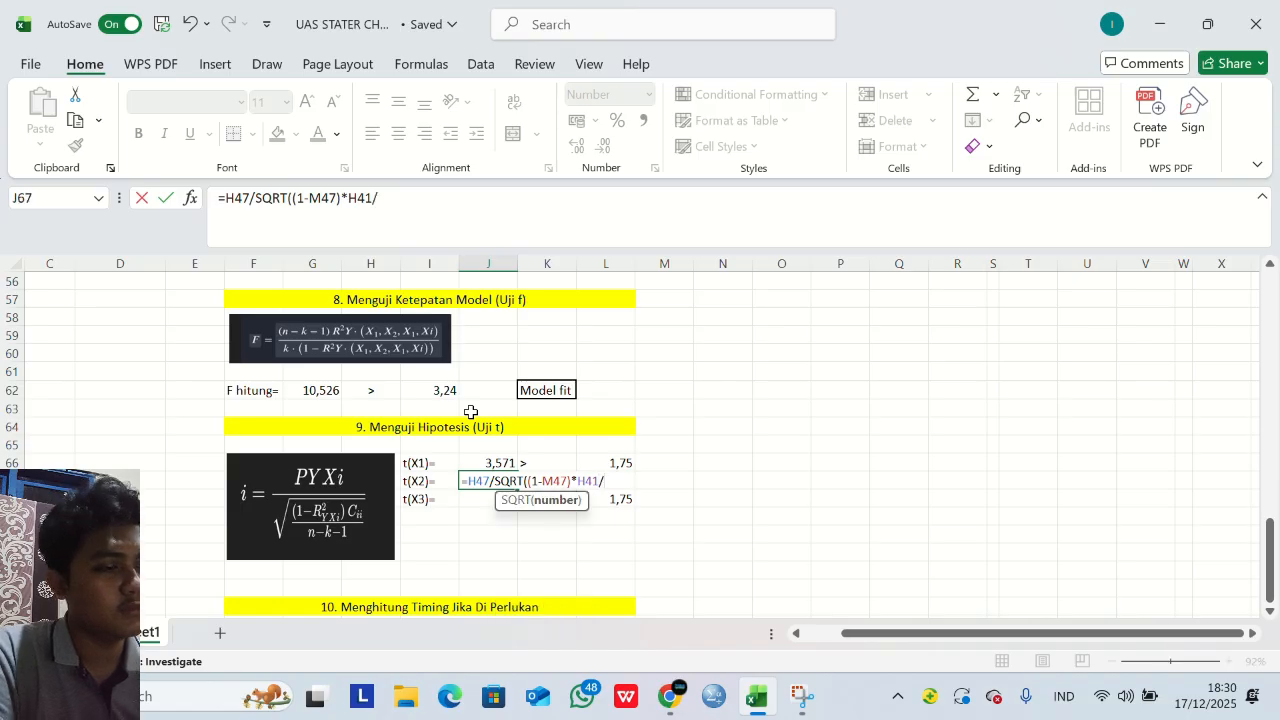
type("(")
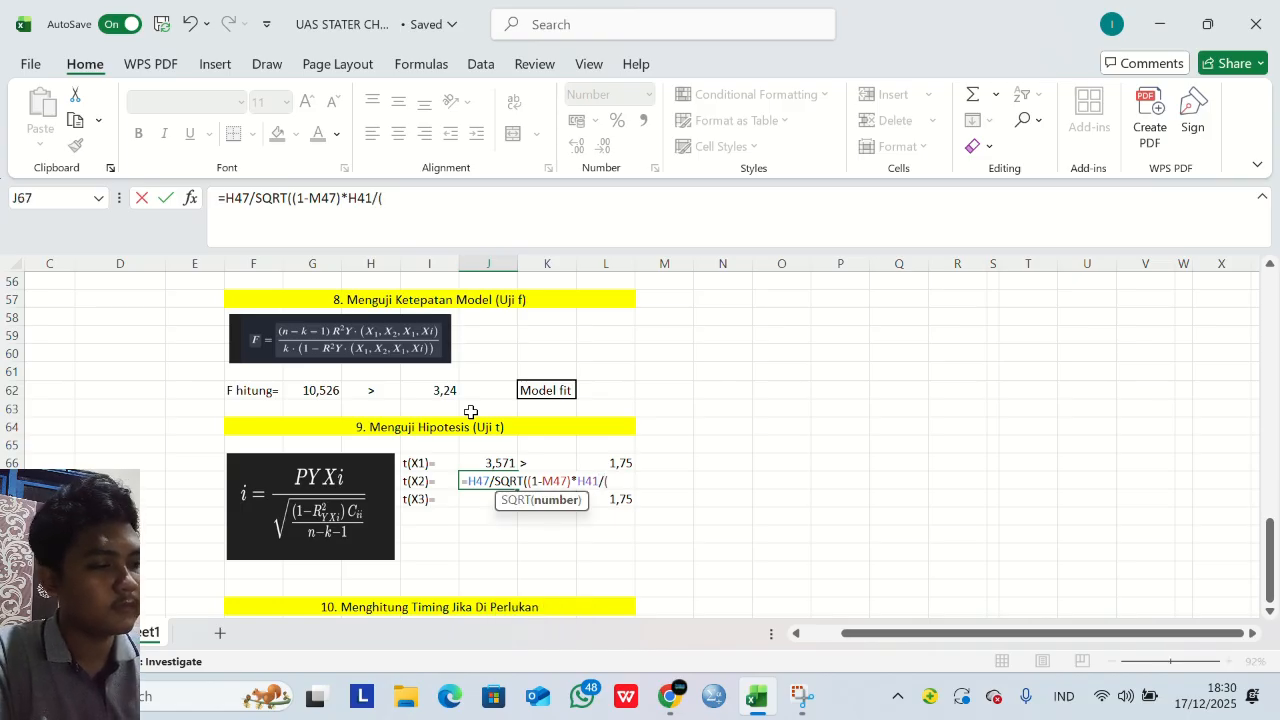
type("20-3")
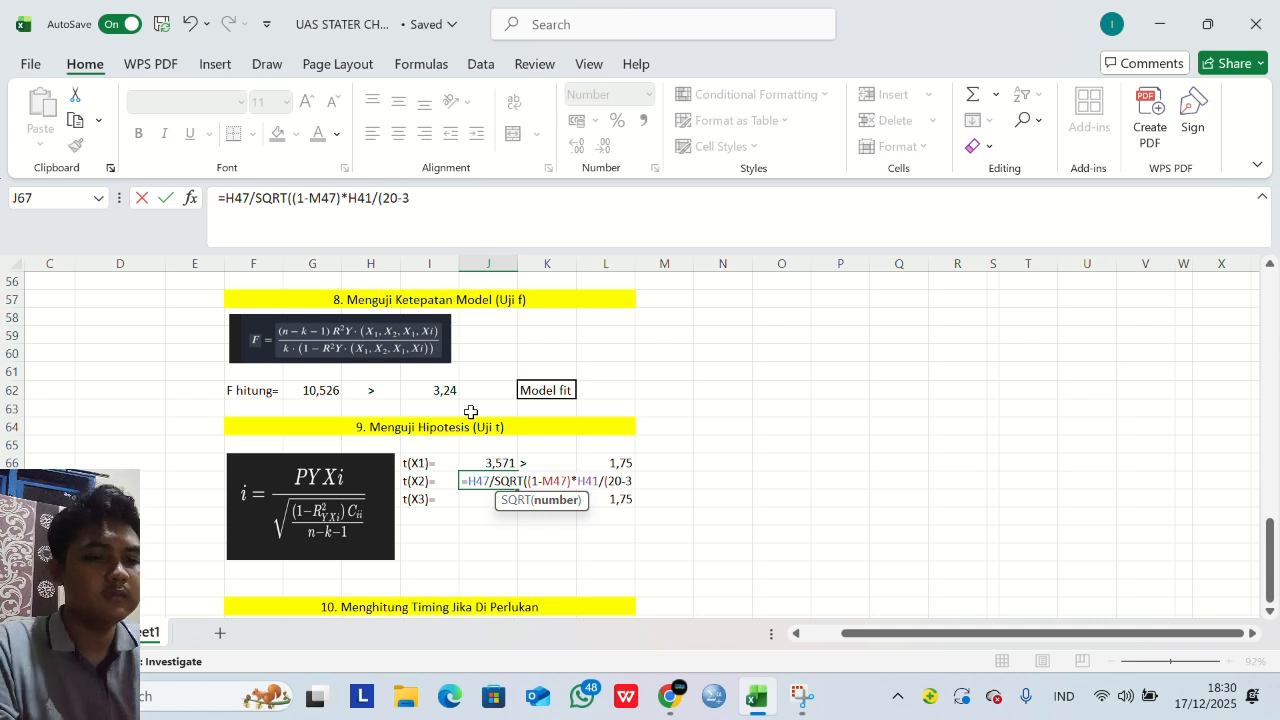
type("-1")
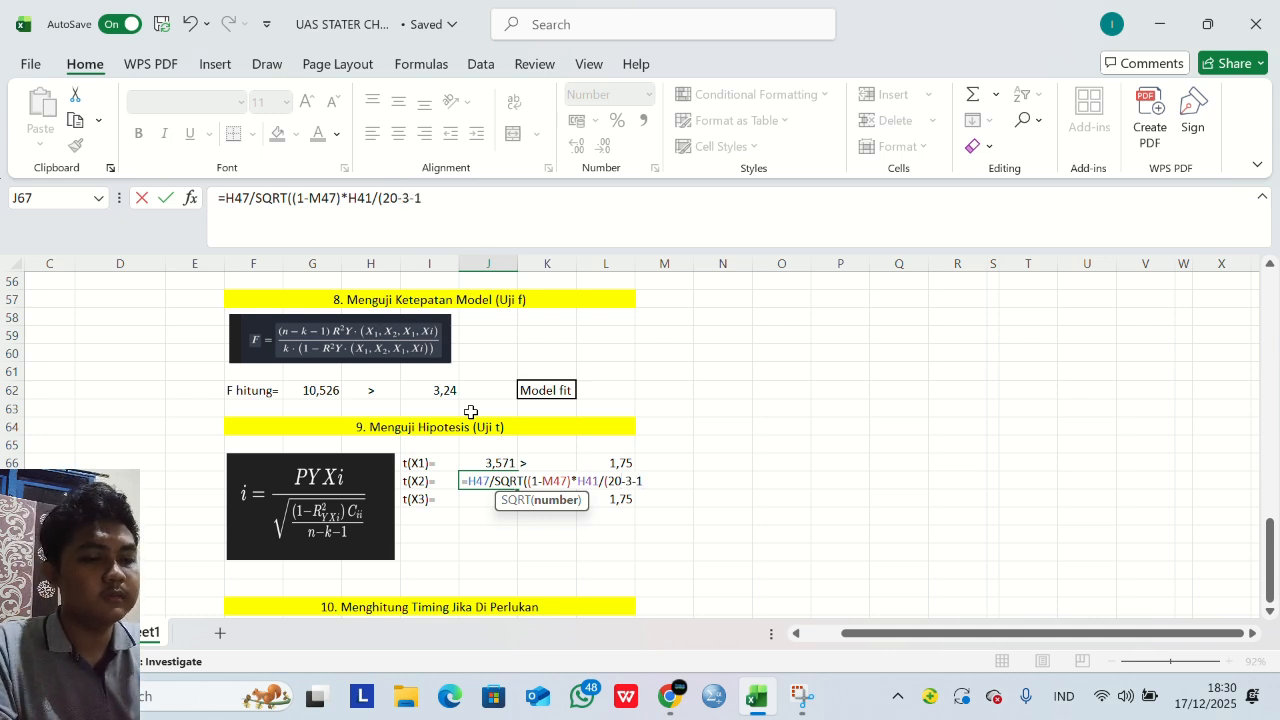
type("))")
key("Return")
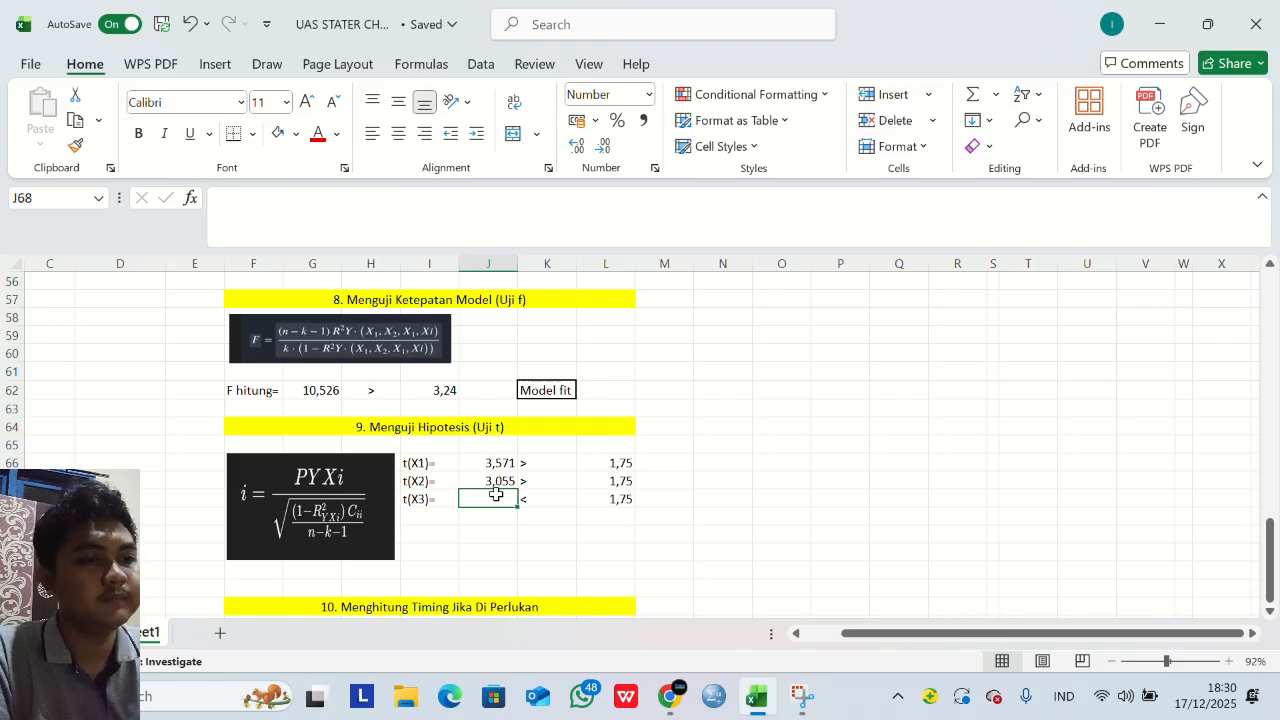
Begin the t(X3) formula in J68 with the X3 path coefficient I47 divided by a SQRT function.
type("=")
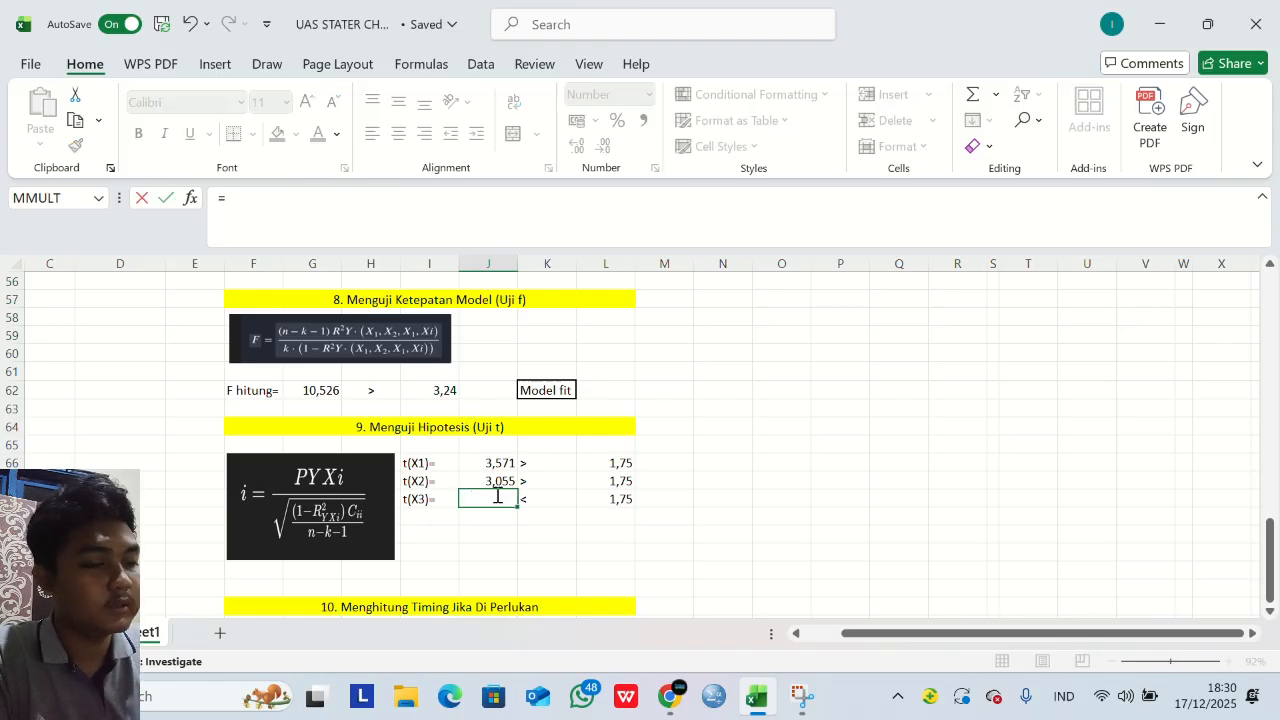
scroll(494, 491, "up", 5)
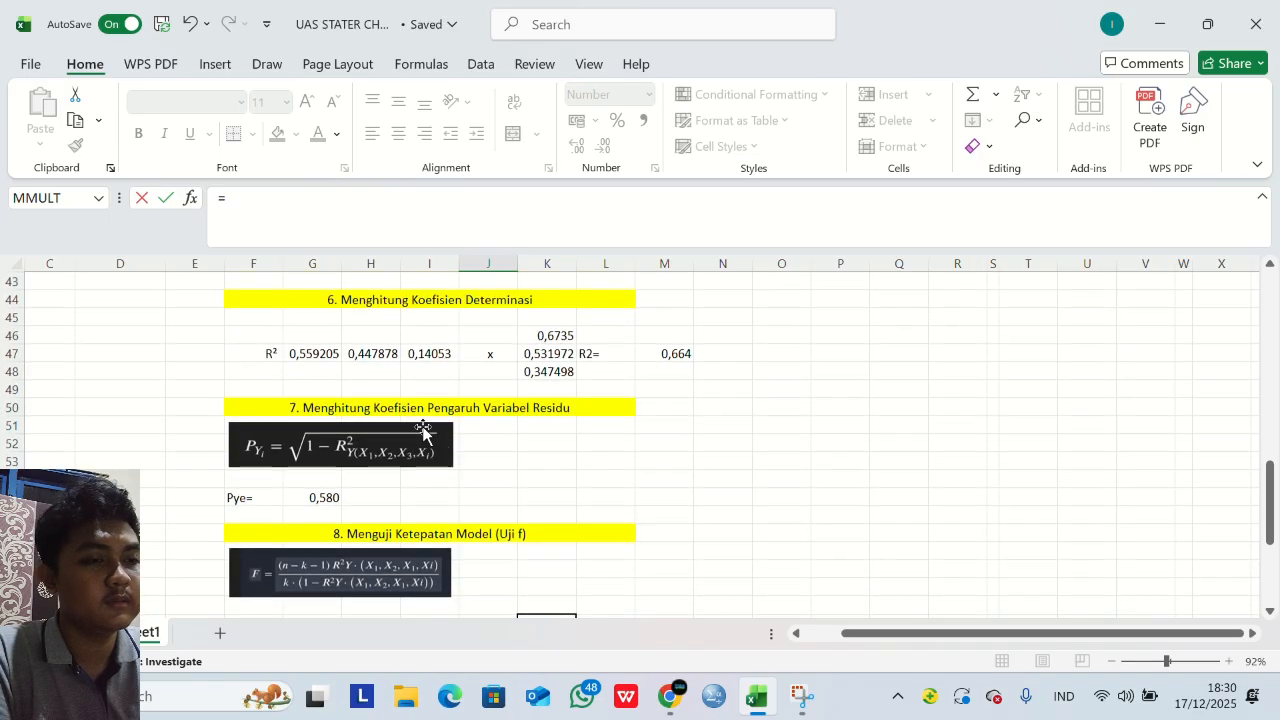
left_click(441, 357)
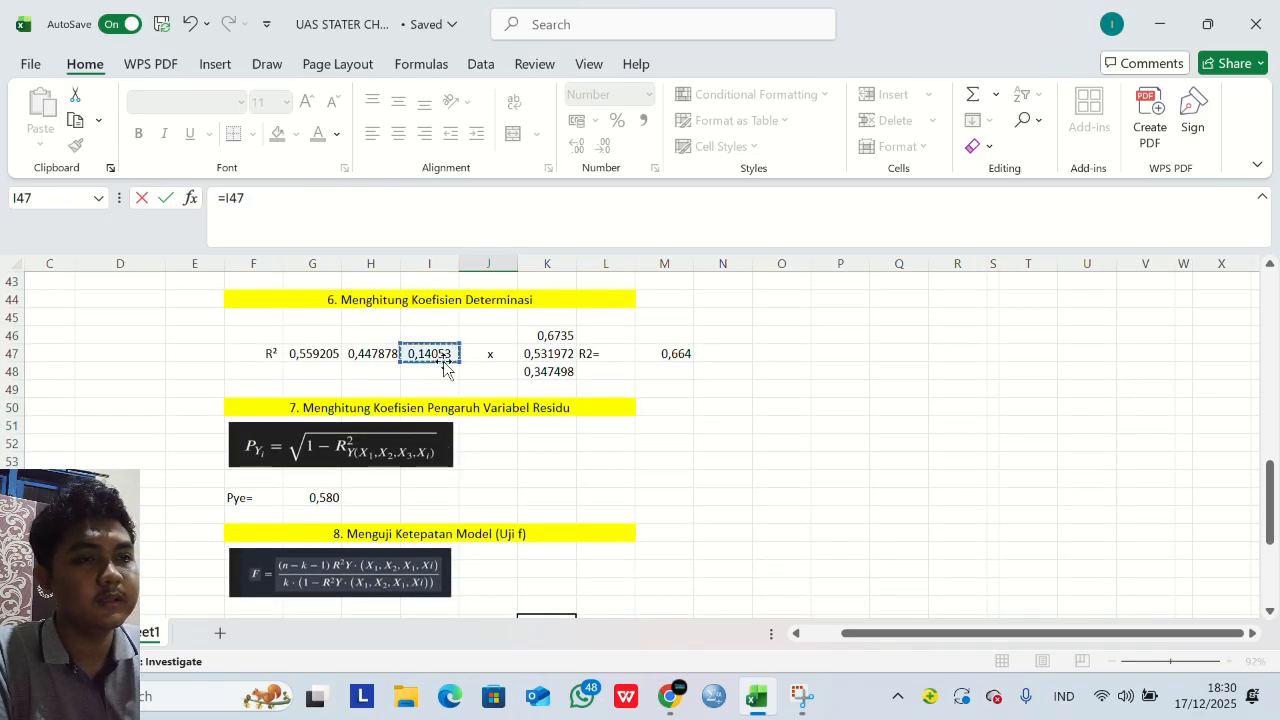
scroll(444, 368, "down", 5)
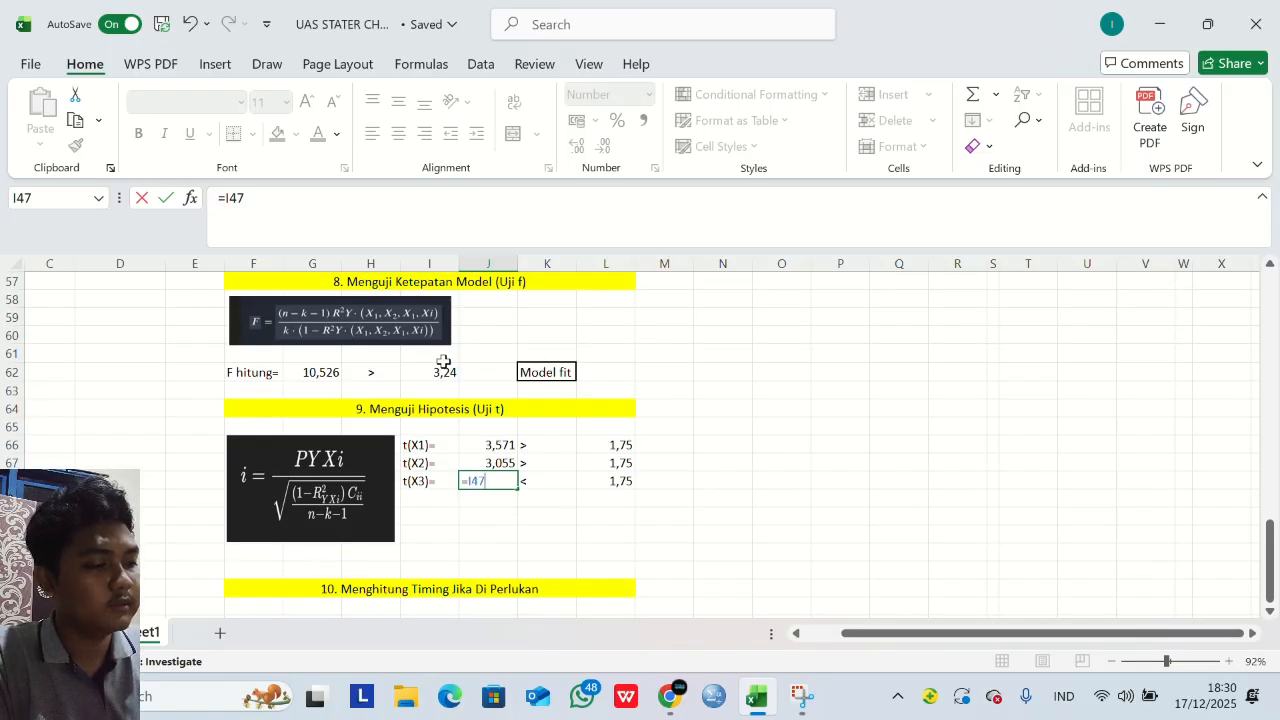
type("/s")
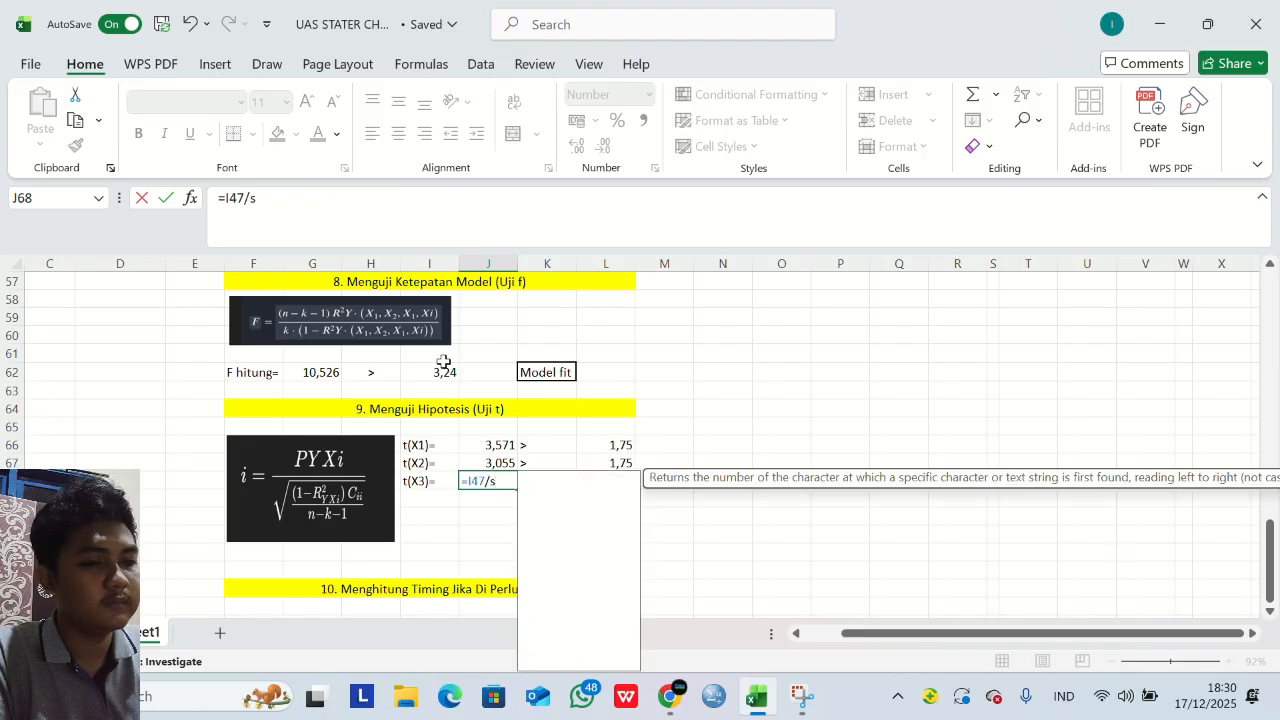
type("q")
double_click(540, 500)
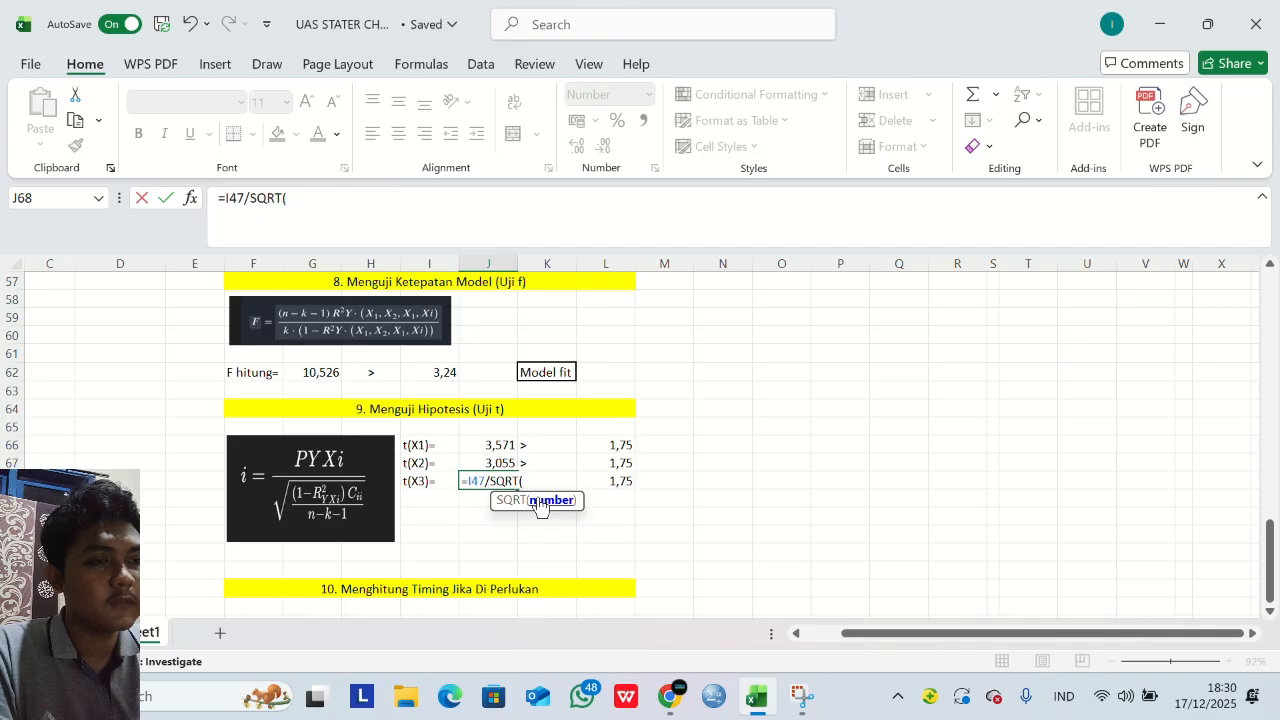
Add (1-M47) inside the square root of the t(X3) formula, referencing the R2 value.
type("(1")
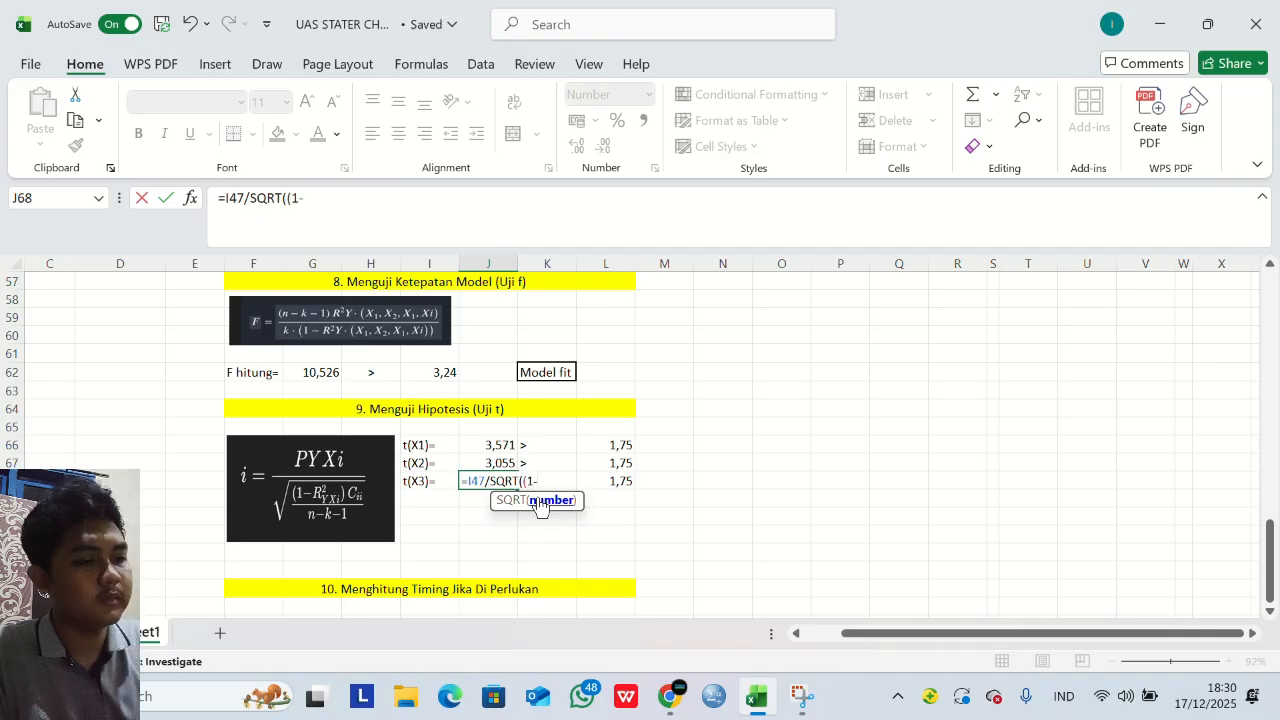
type("-")
scroll(586, 463, "up", 6)
left_click(663, 447)
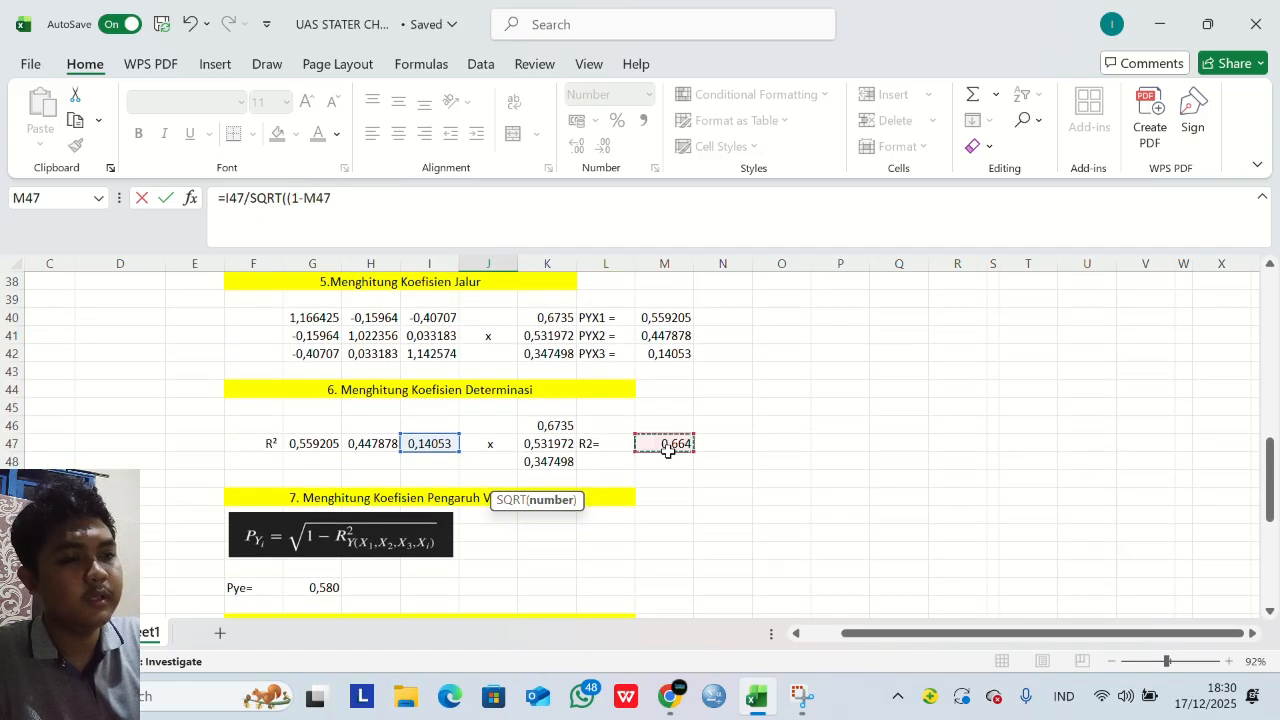
scroll(666, 453, "down", 9)
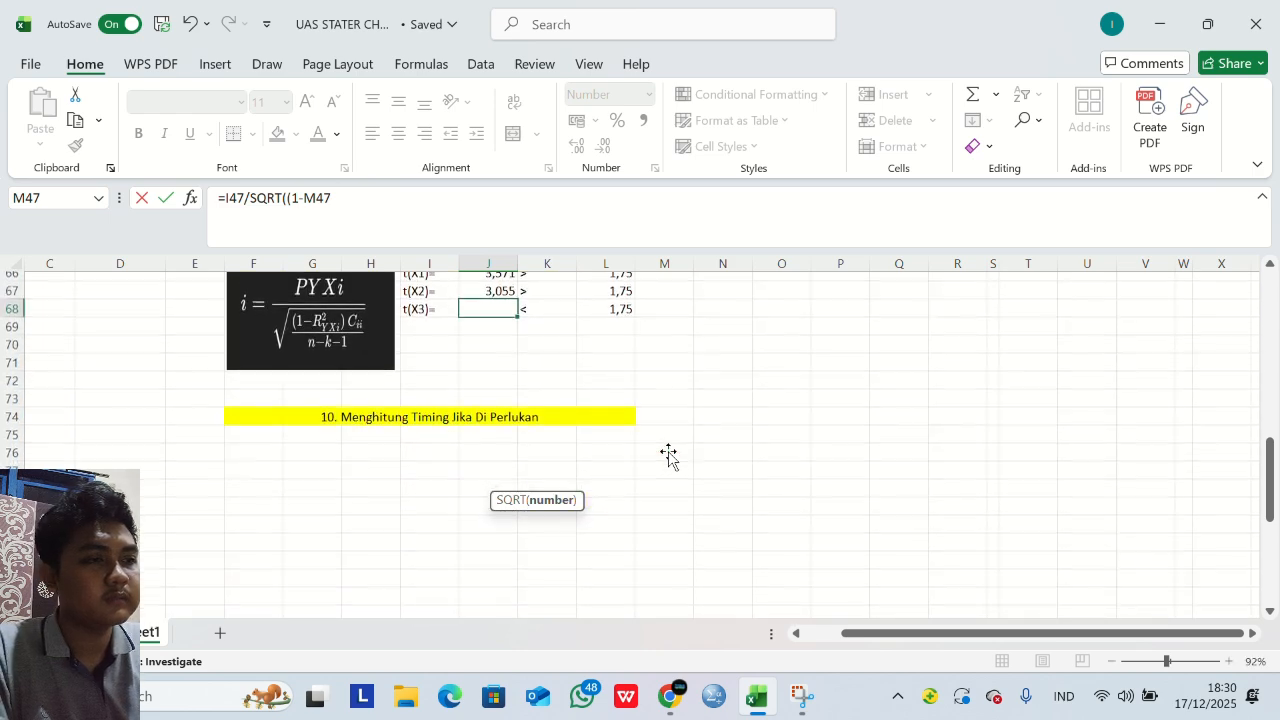
scroll(668, 453, "up", 1)
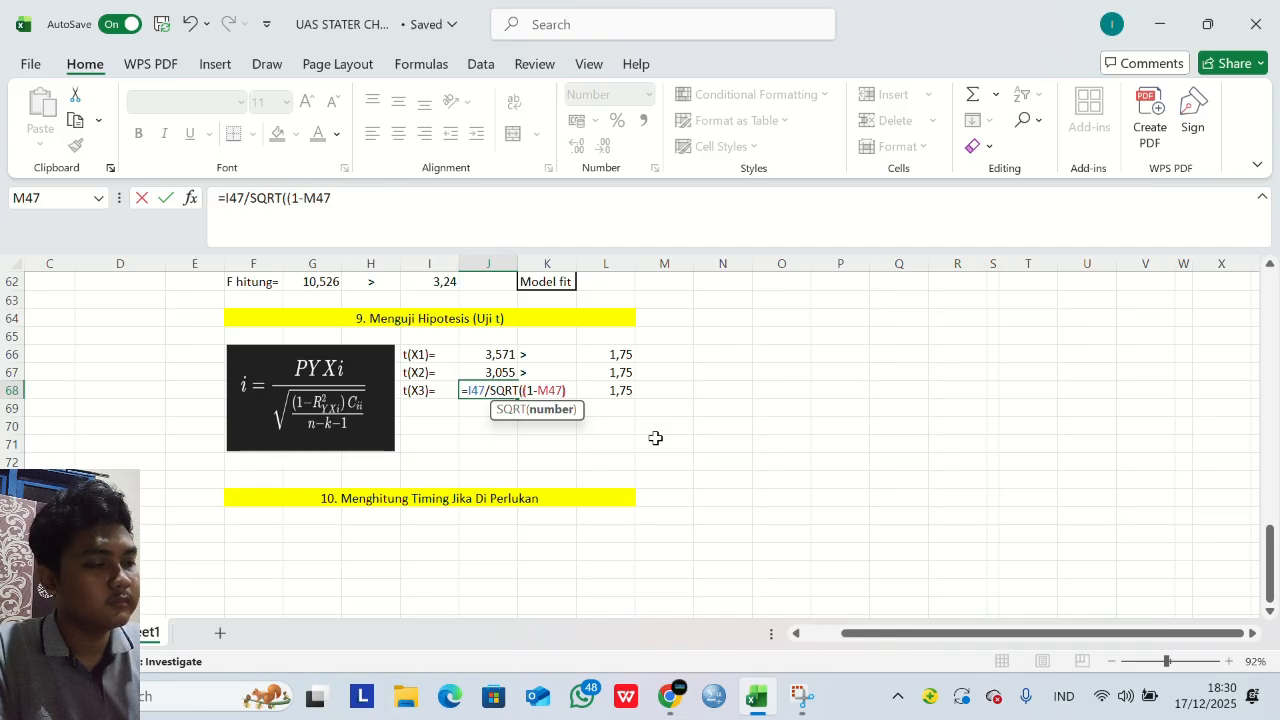
type(")")
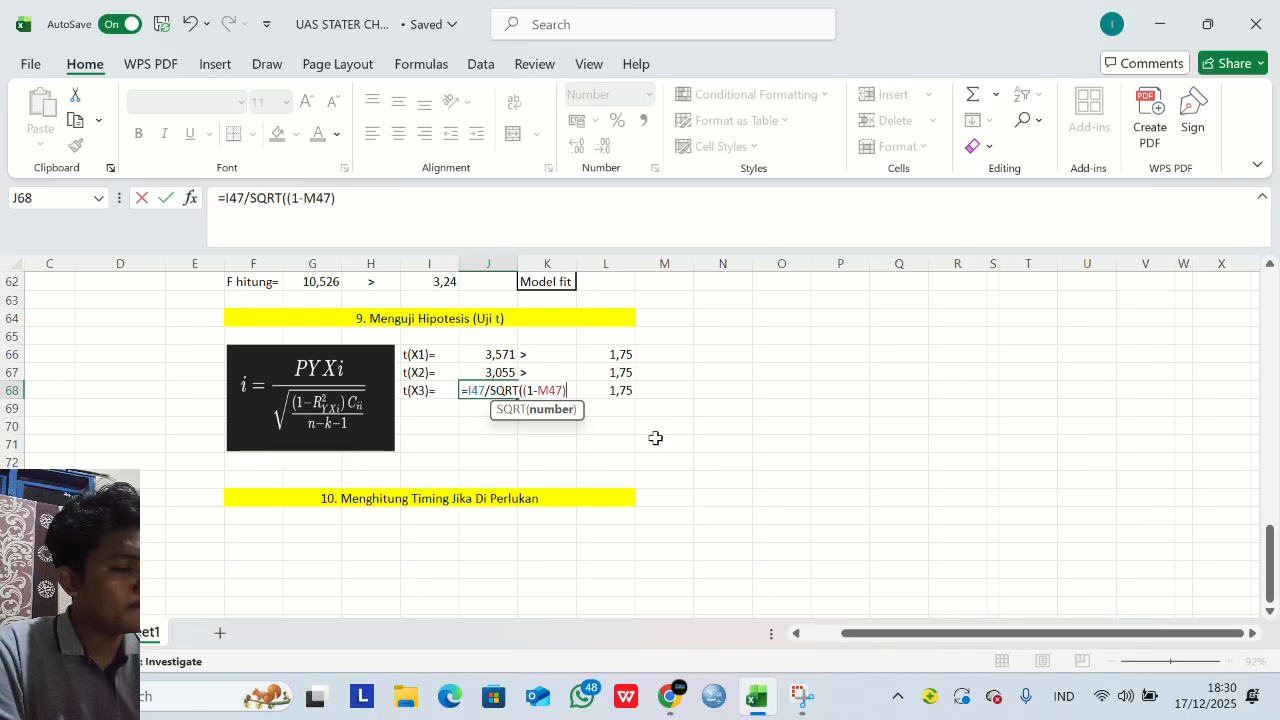
Multiply by the inverse-matrix element I42, divide by (20-3-1) inside the square root, and enter the t(X3) formula.
type("*")
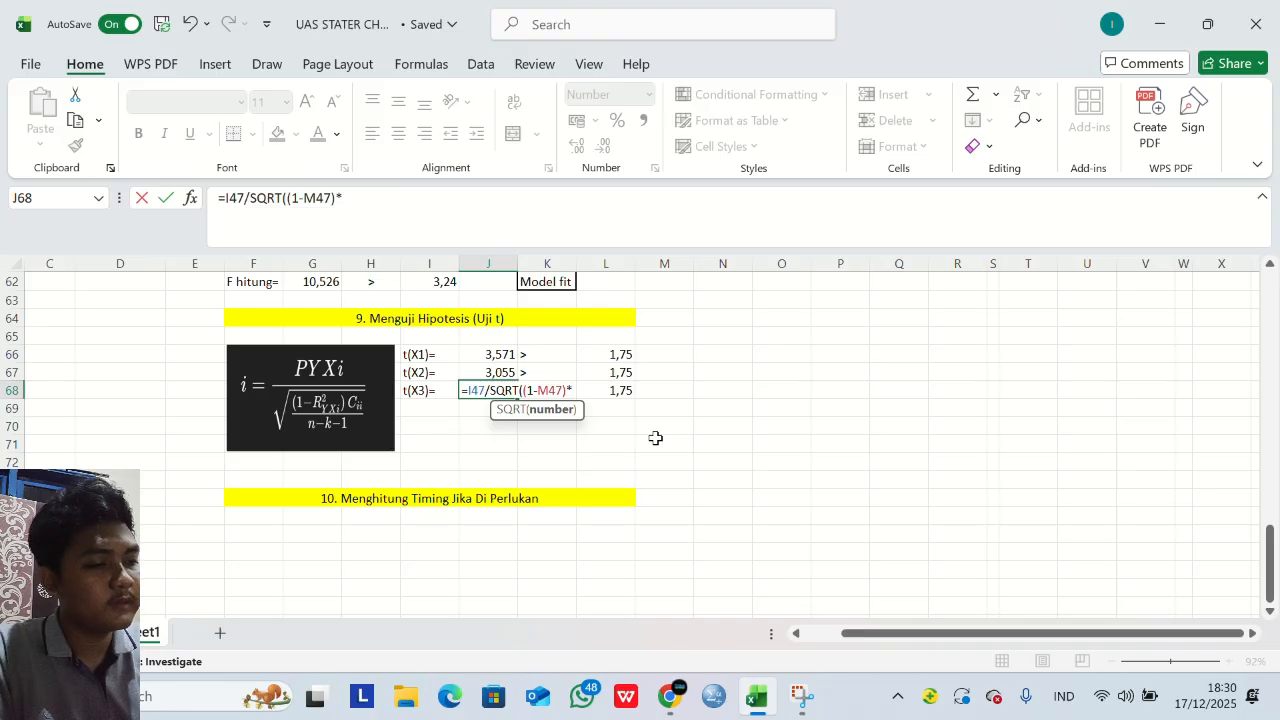
scroll(652, 400, "up", 8)
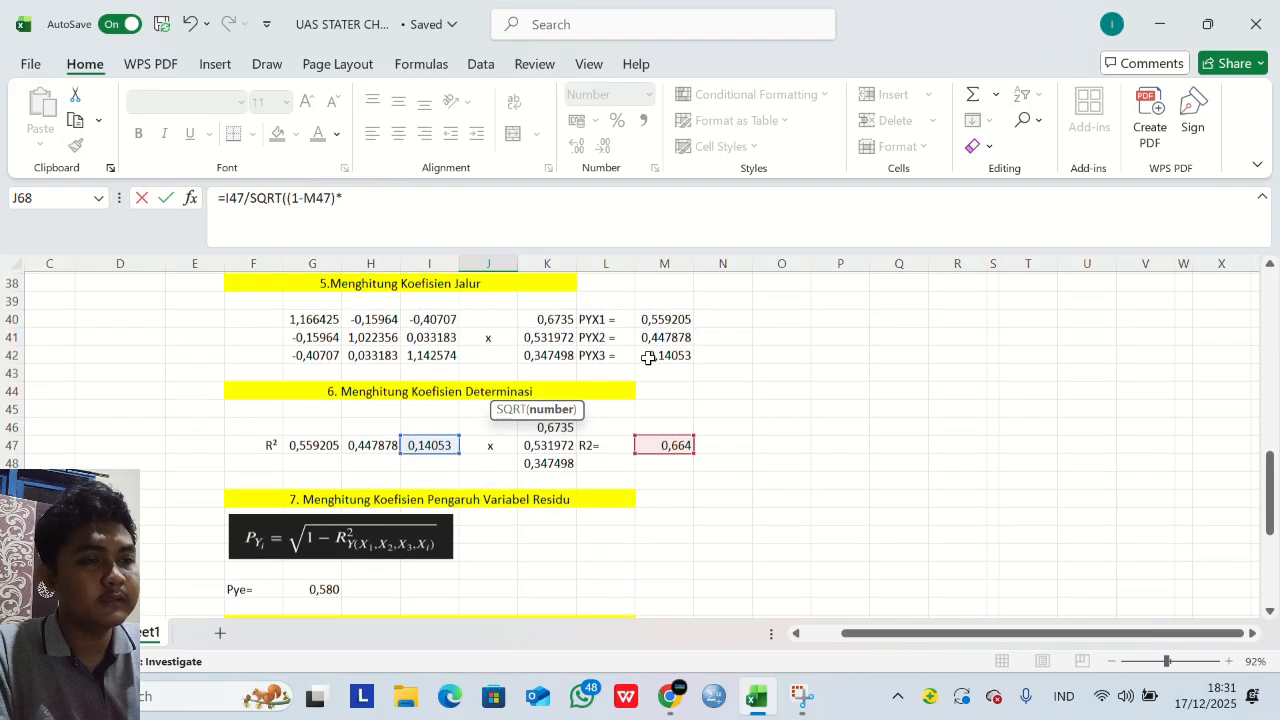
left_click(452, 355)
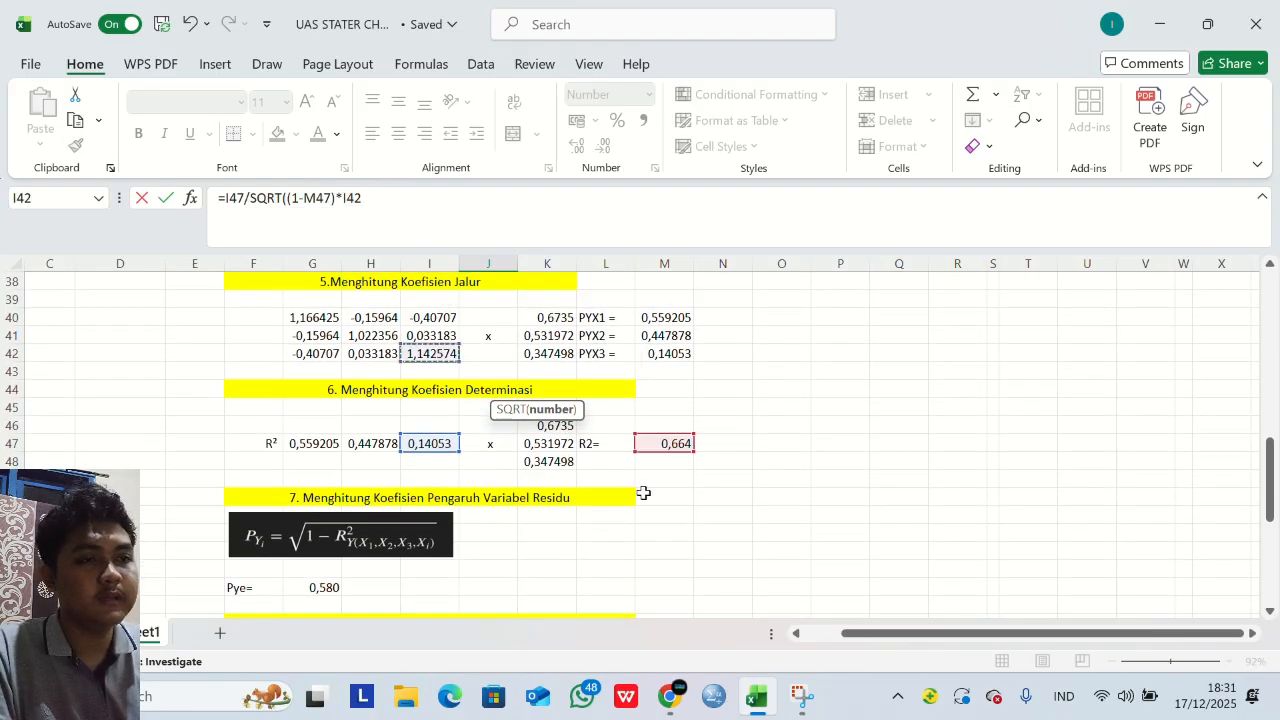
scroll(644, 493, "down", 6)
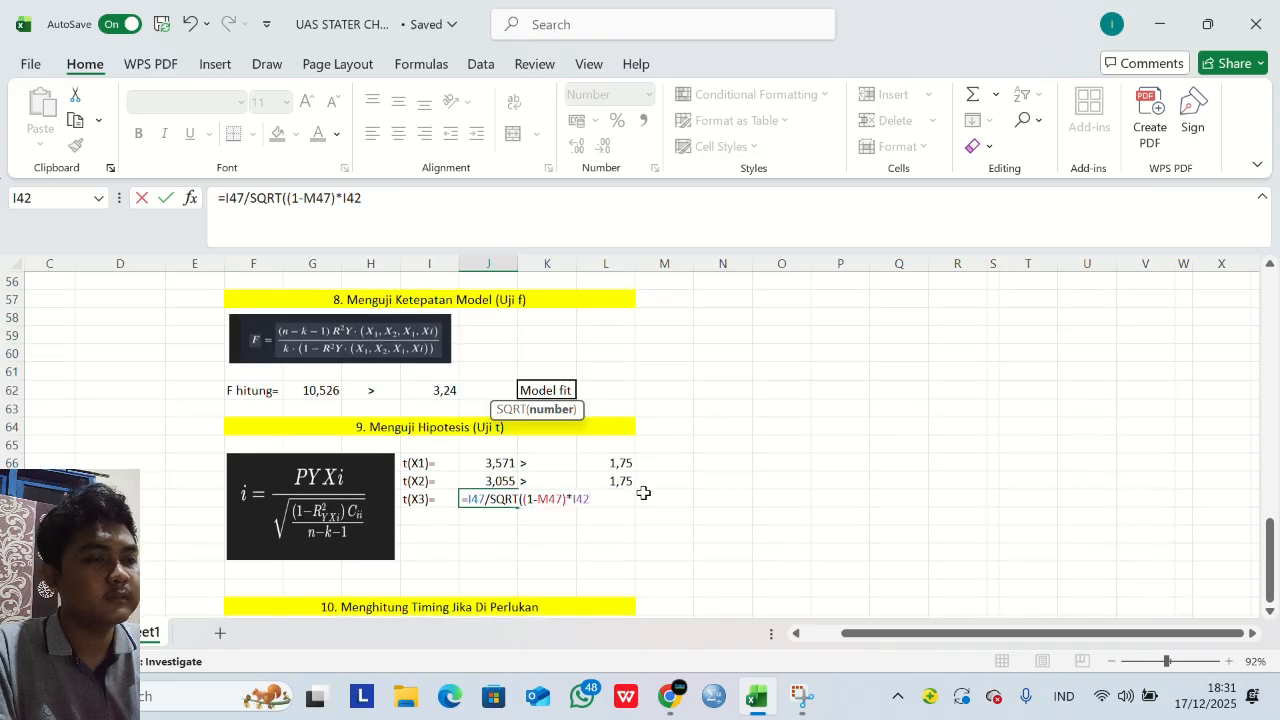
type("/")
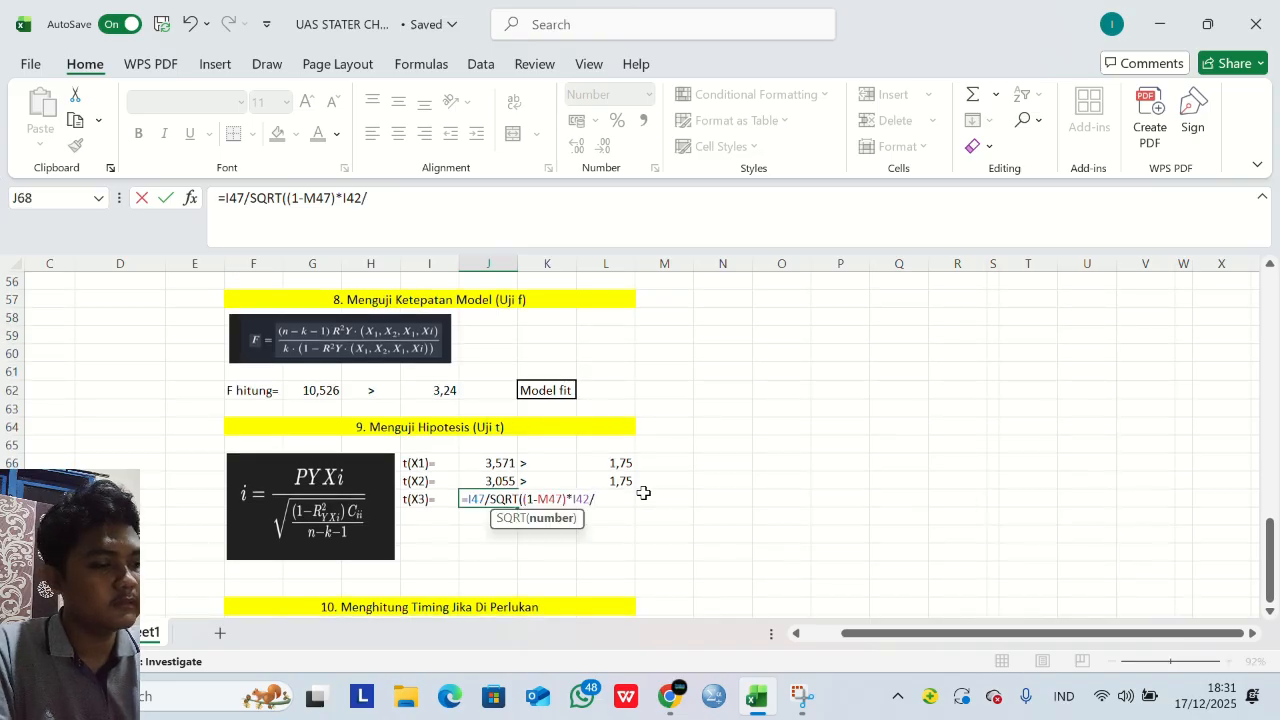
type("(20")
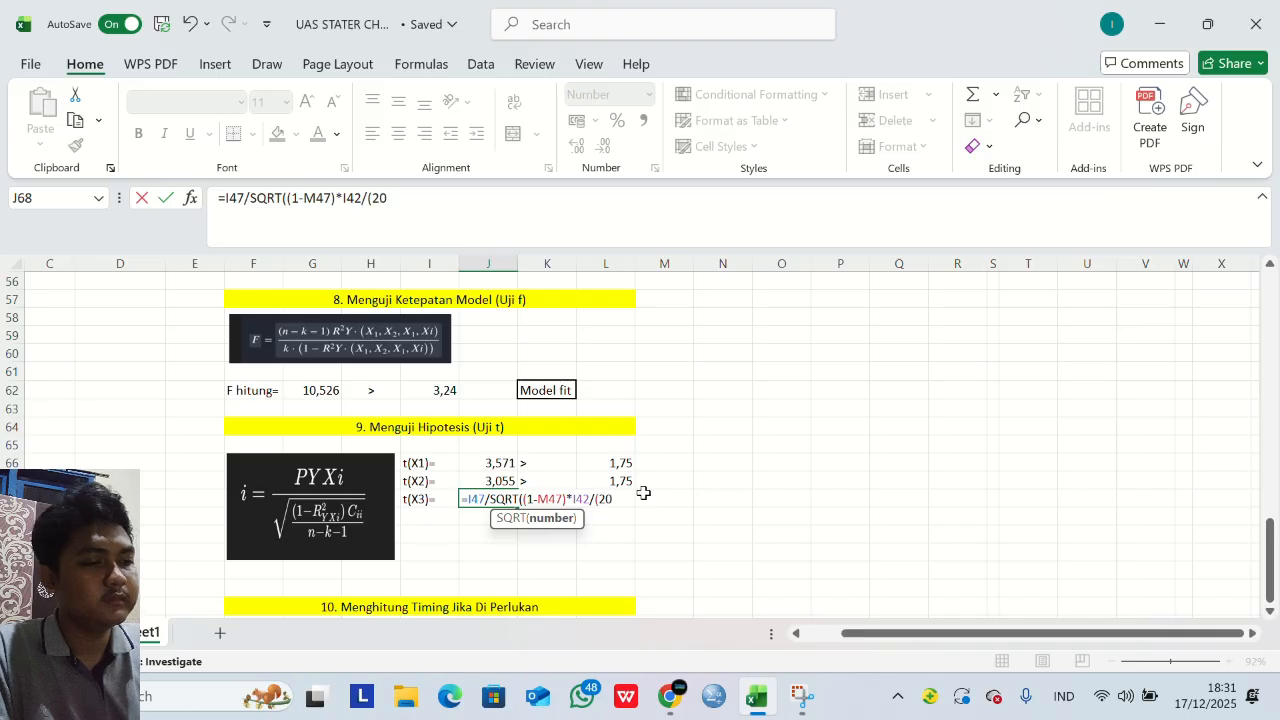
type("-3-1")
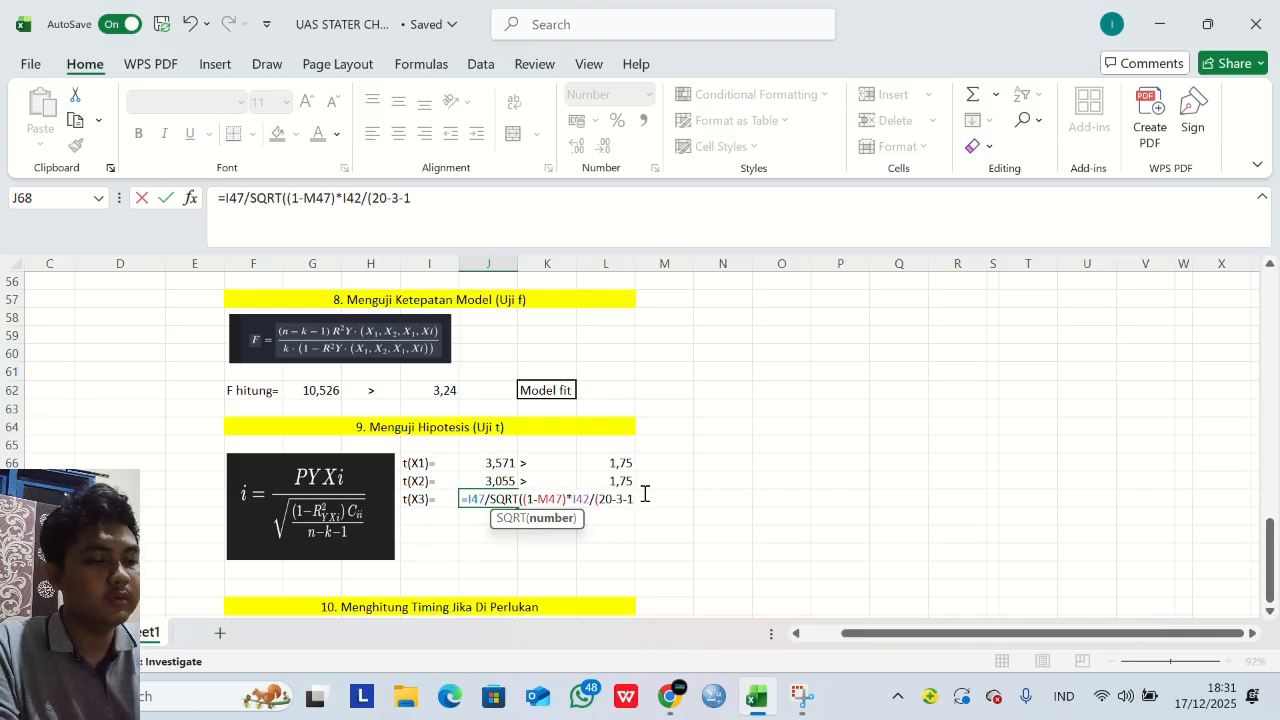
key("ctrl+Return")
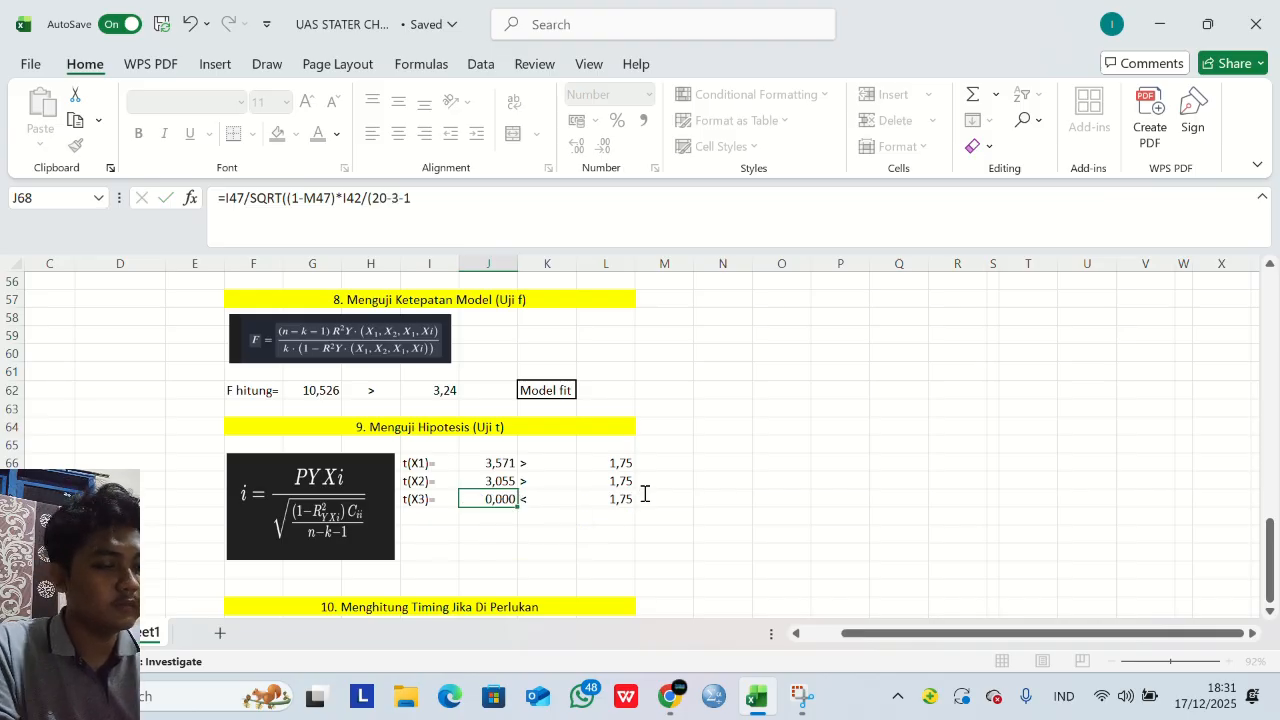
key("Return")
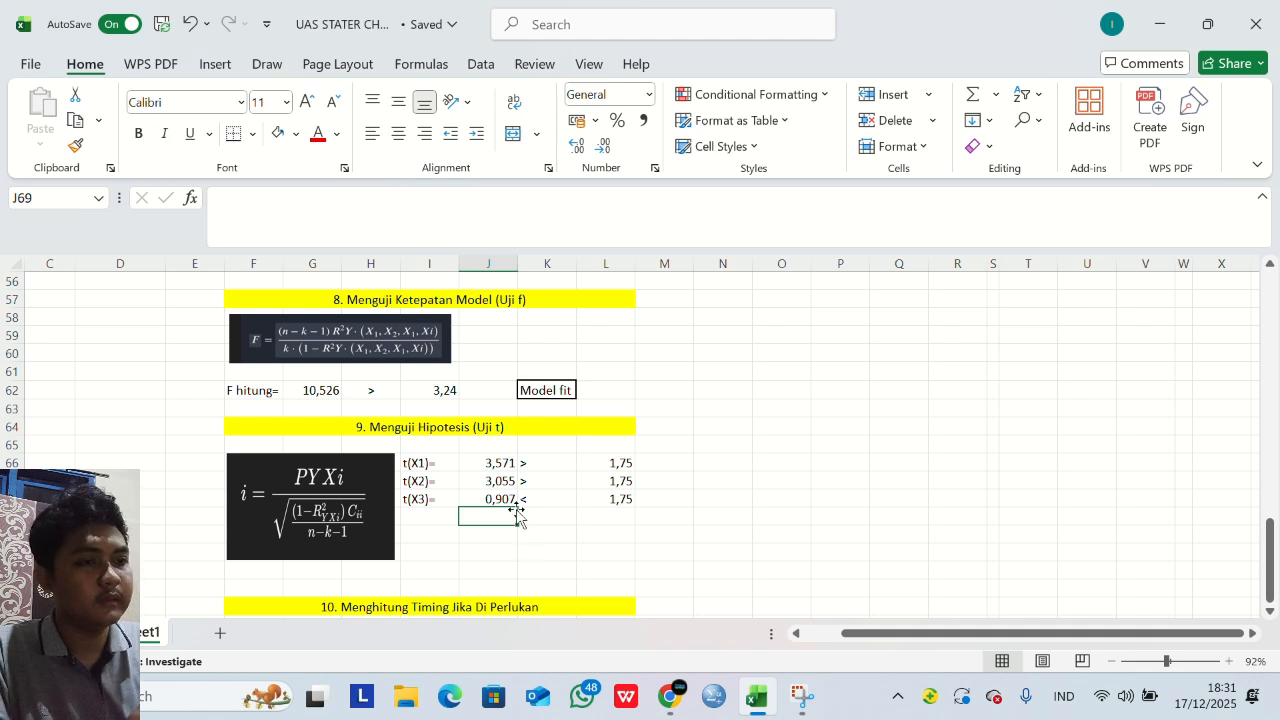
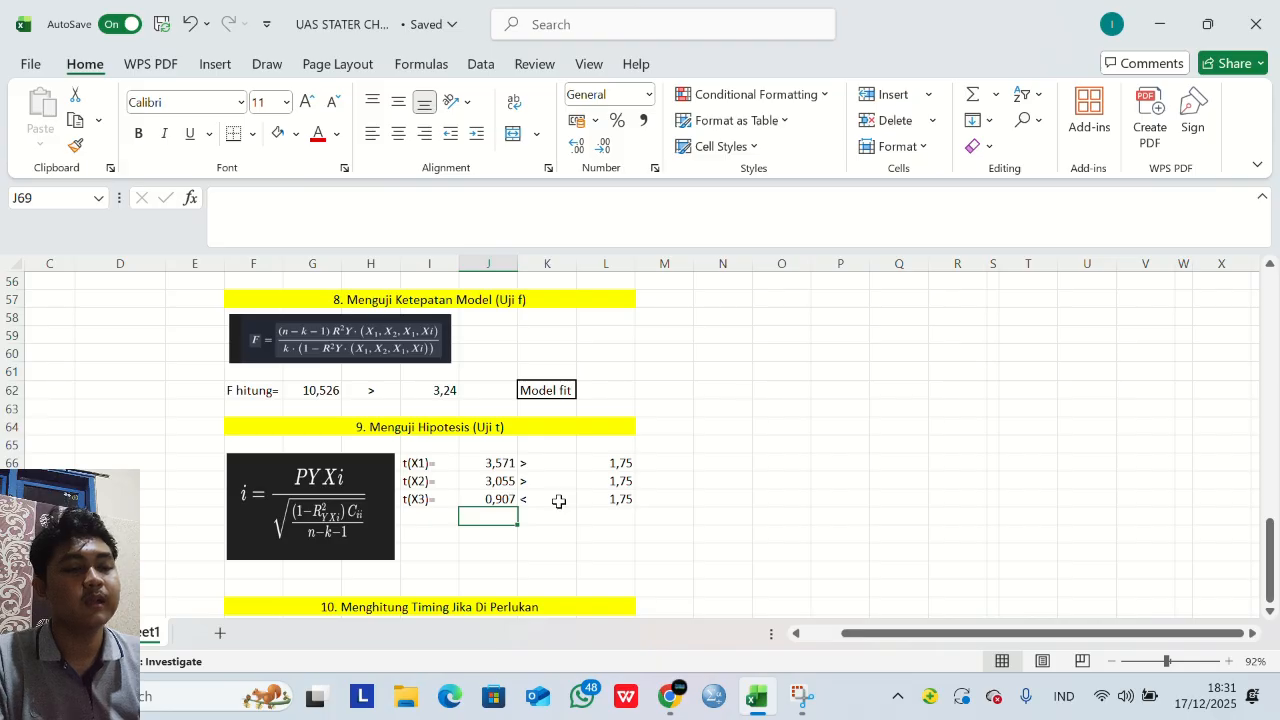
Switch to the t-distribution table PDF in Chrome, highlight the critical value for df 16 at 0.05, and return to the Excel workbook.
left_click(540, 48)
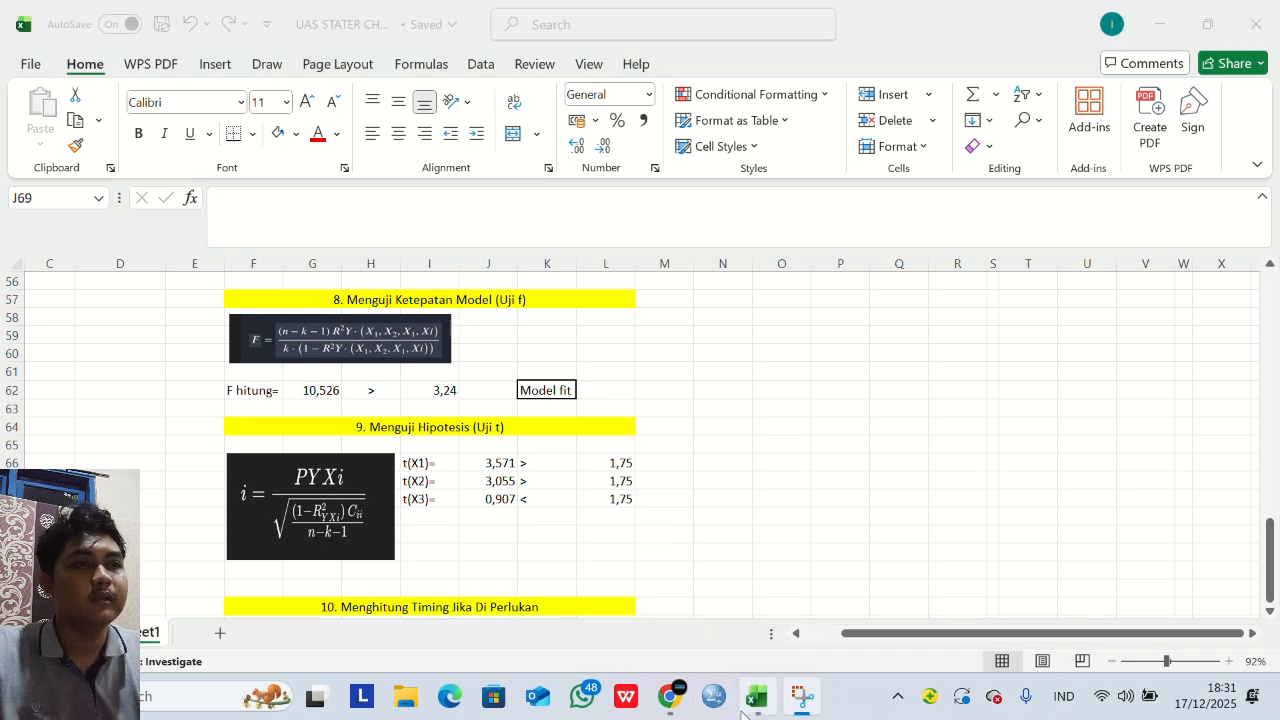
left_click(670, 697)
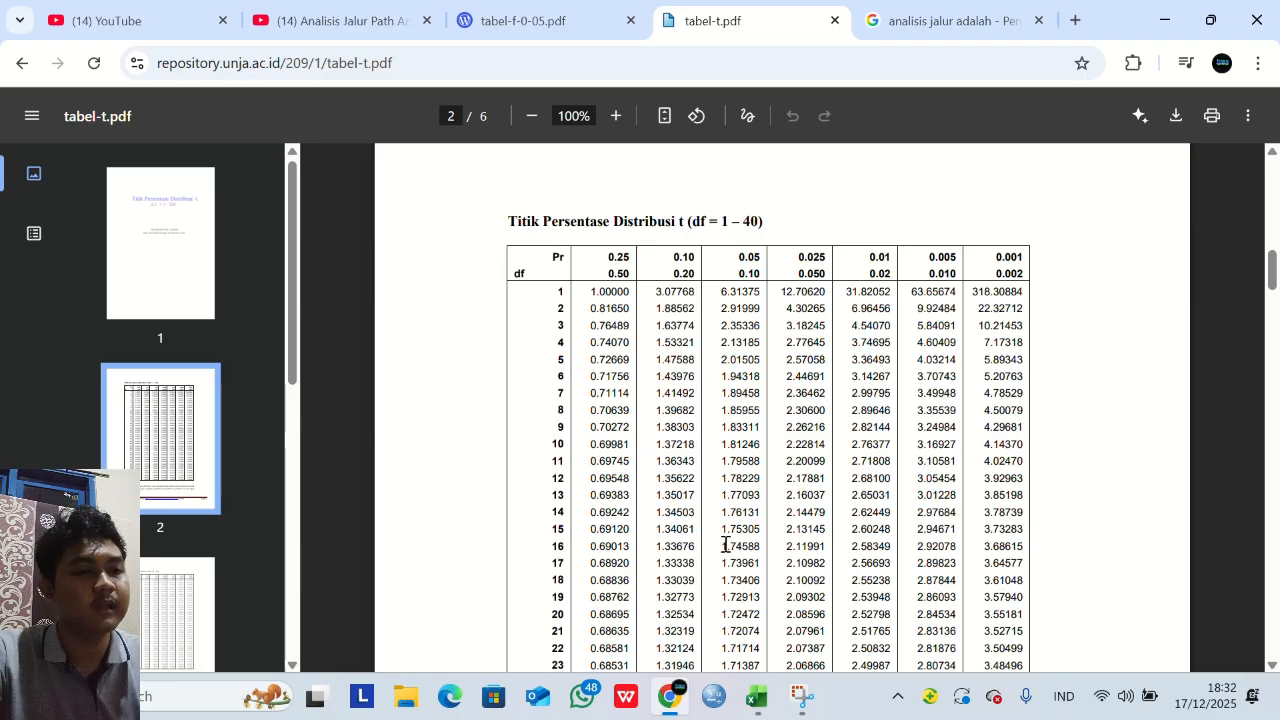
left_click_drag(726, 545, 765, 547)
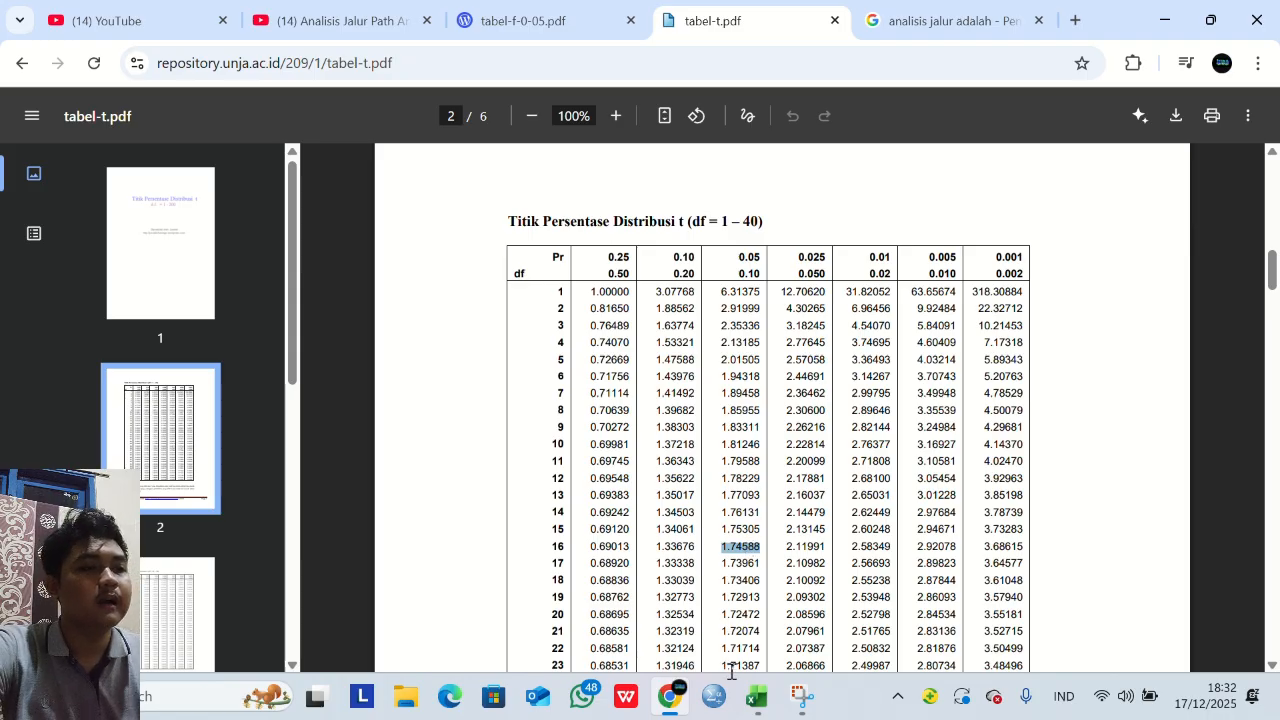
mouse_move(757, 696)
left_click(783, 590)
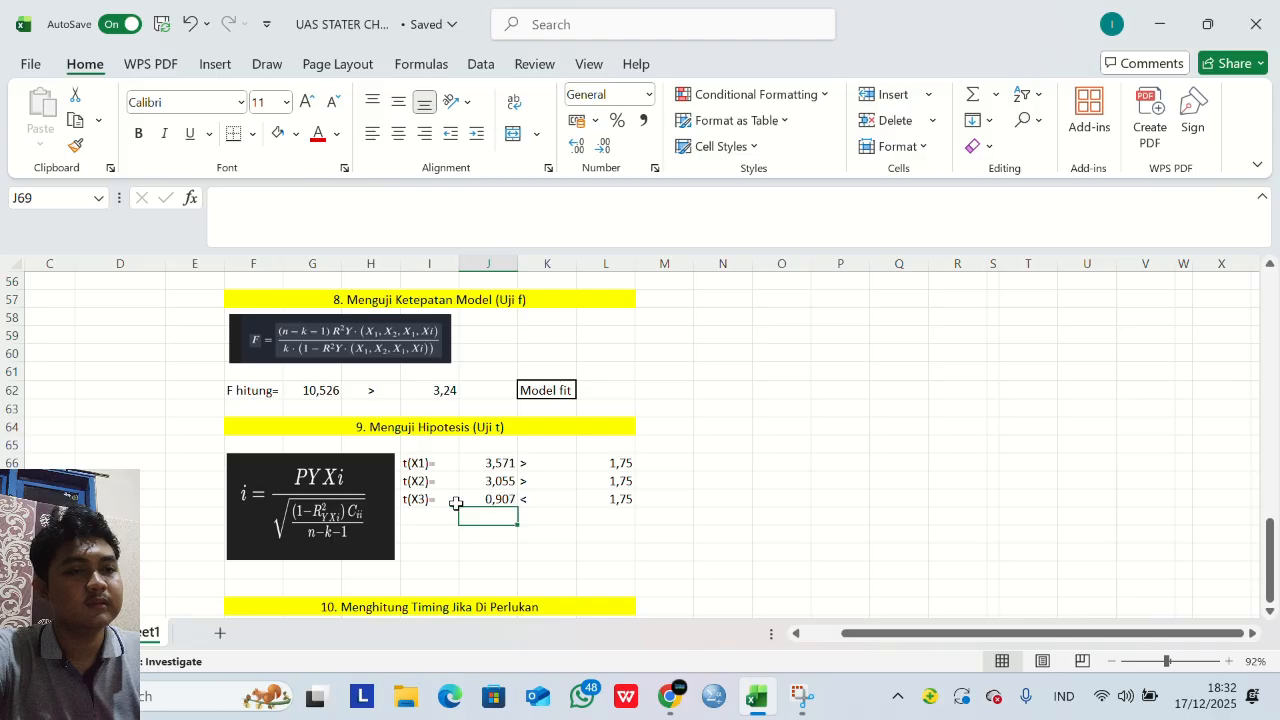
Label the t-test results for X1 and X2 as "Sig." in M66 and M67, and X3 as "Not Sig." in M68.
left_click(676, 465)
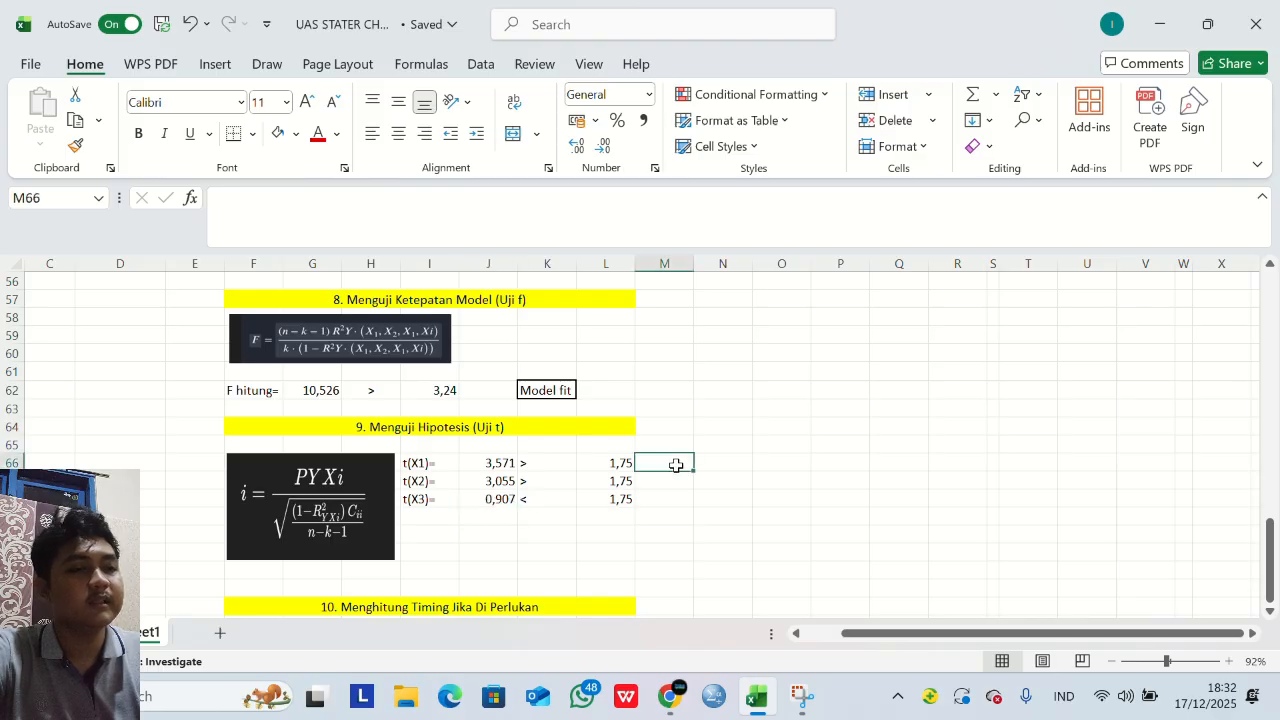
type("Sig.")
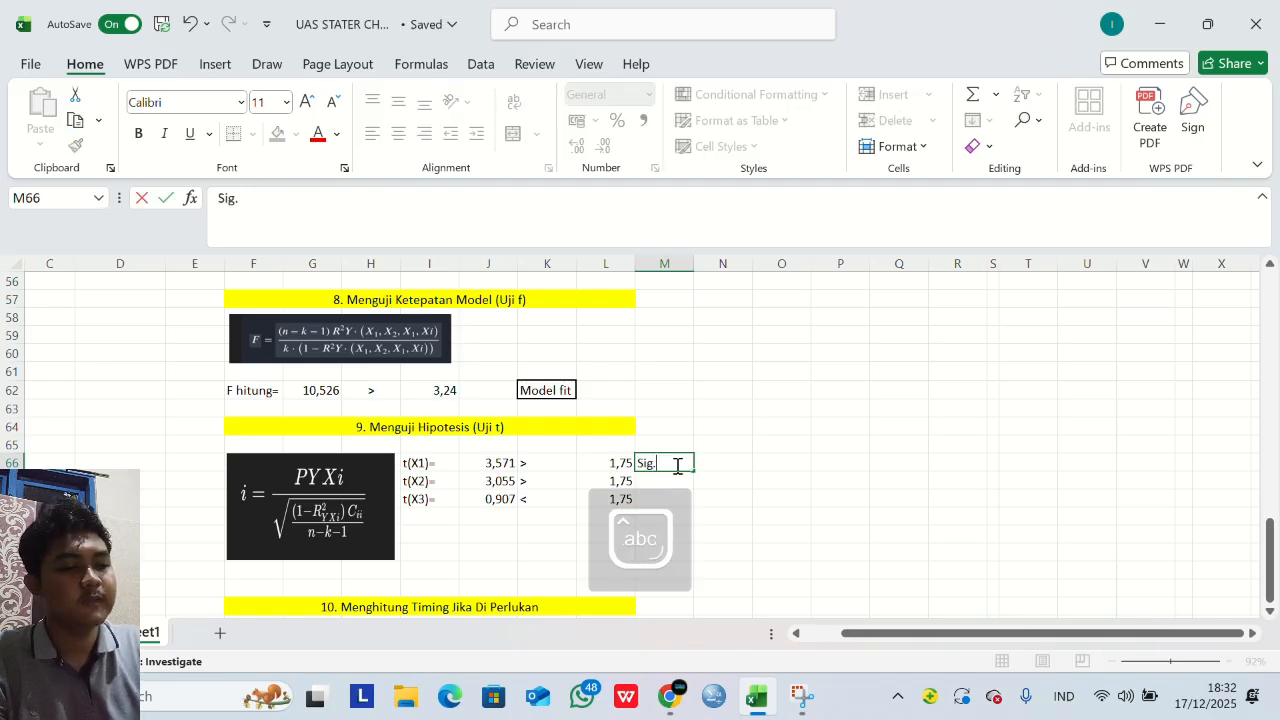
key("Return")
type("Sig.")
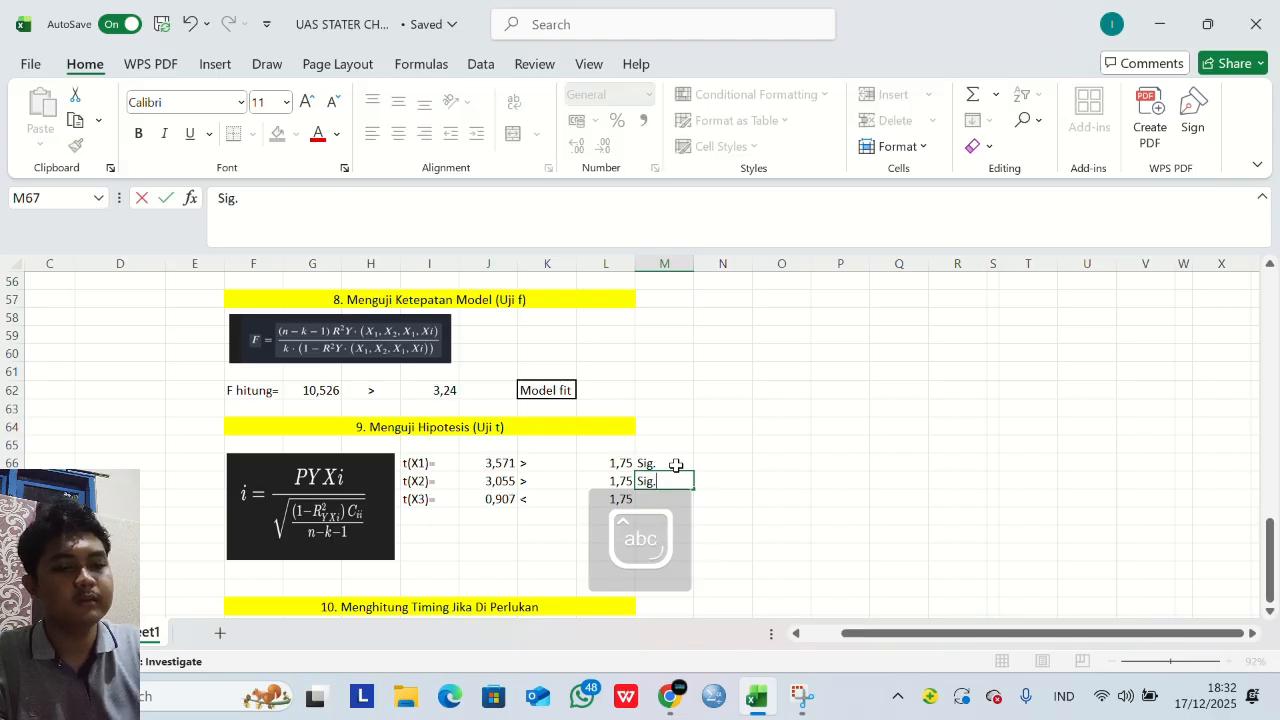
key("Return")
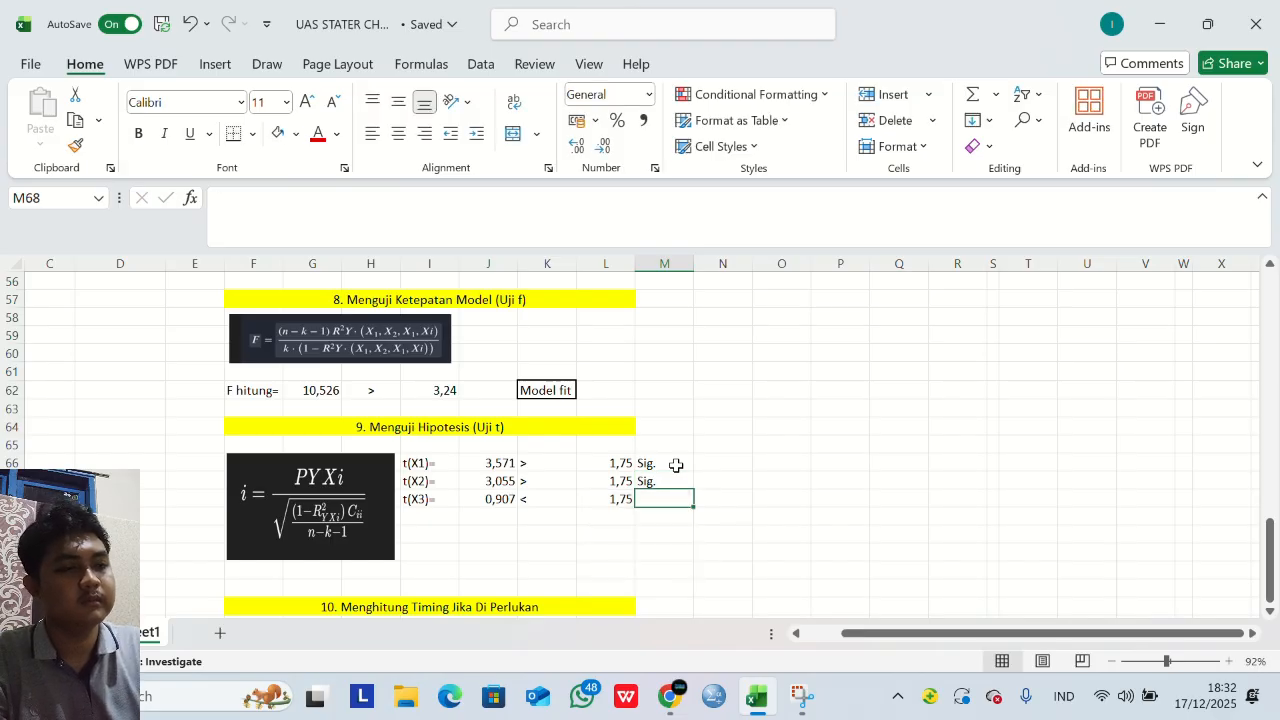
type("No")
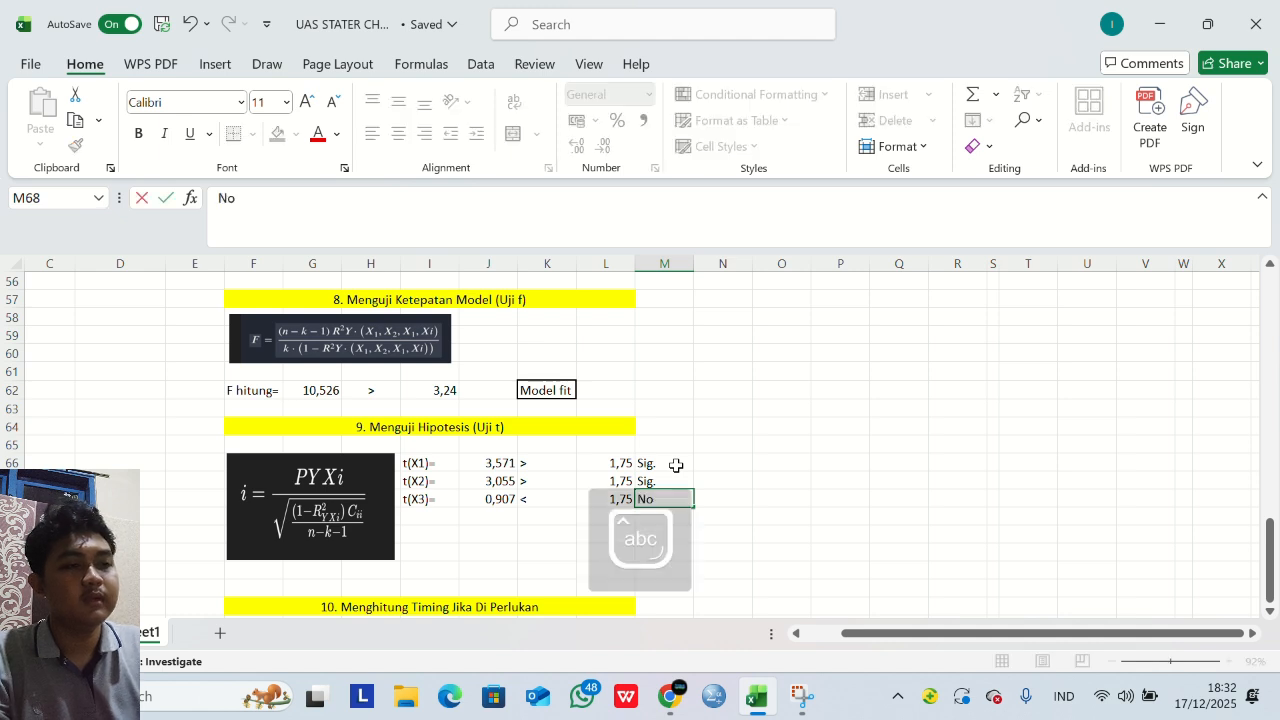
type("t Sig")
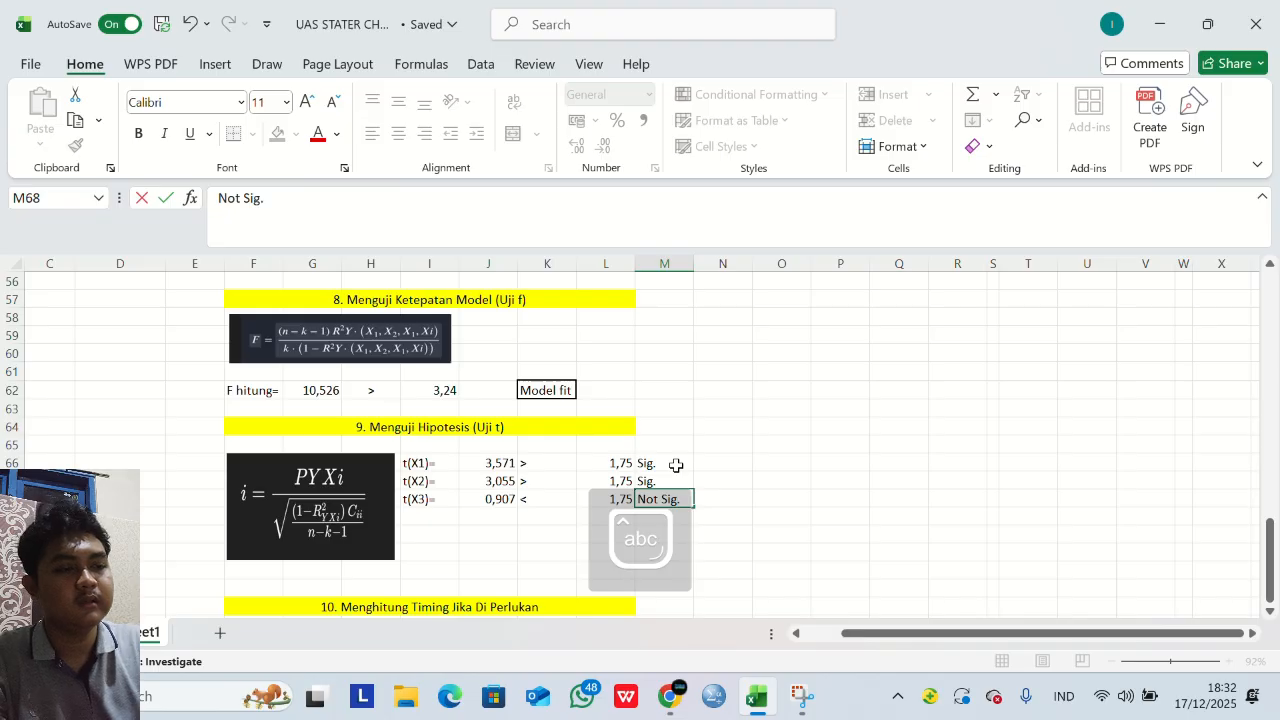
type(".")
scroll(518, 467, "down", 3)
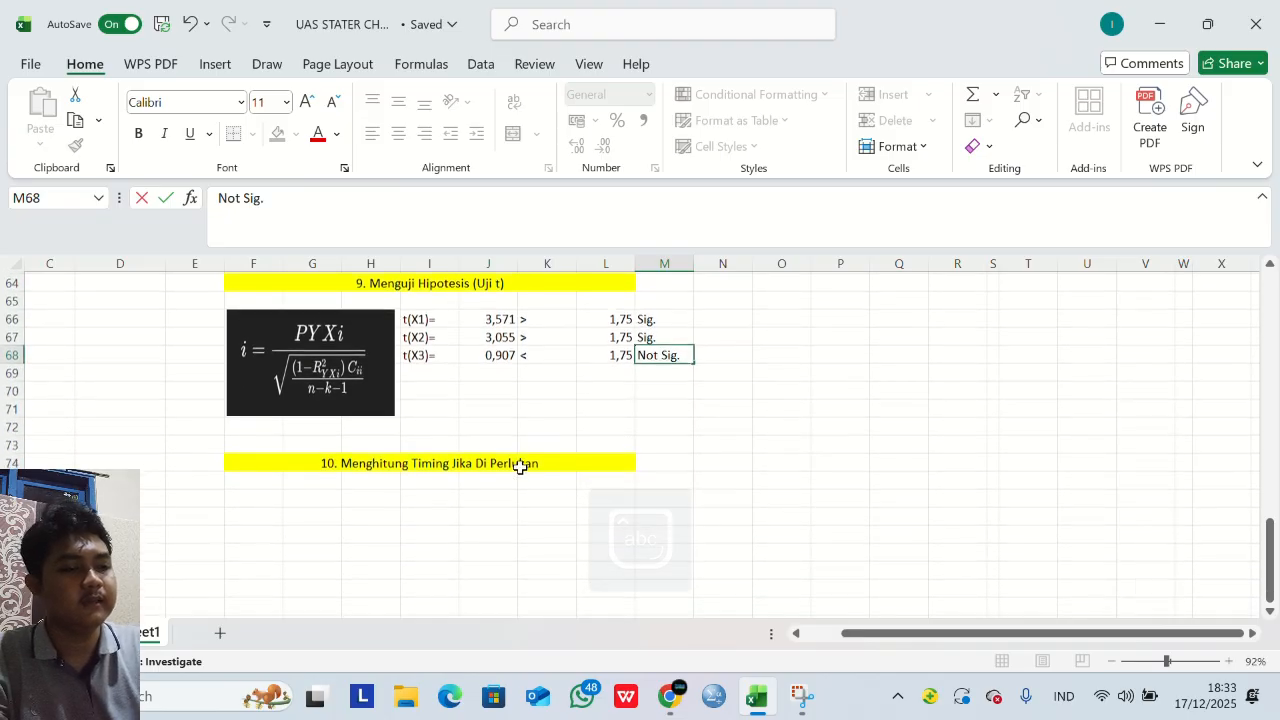
scroll(520, 468, "down", 1)
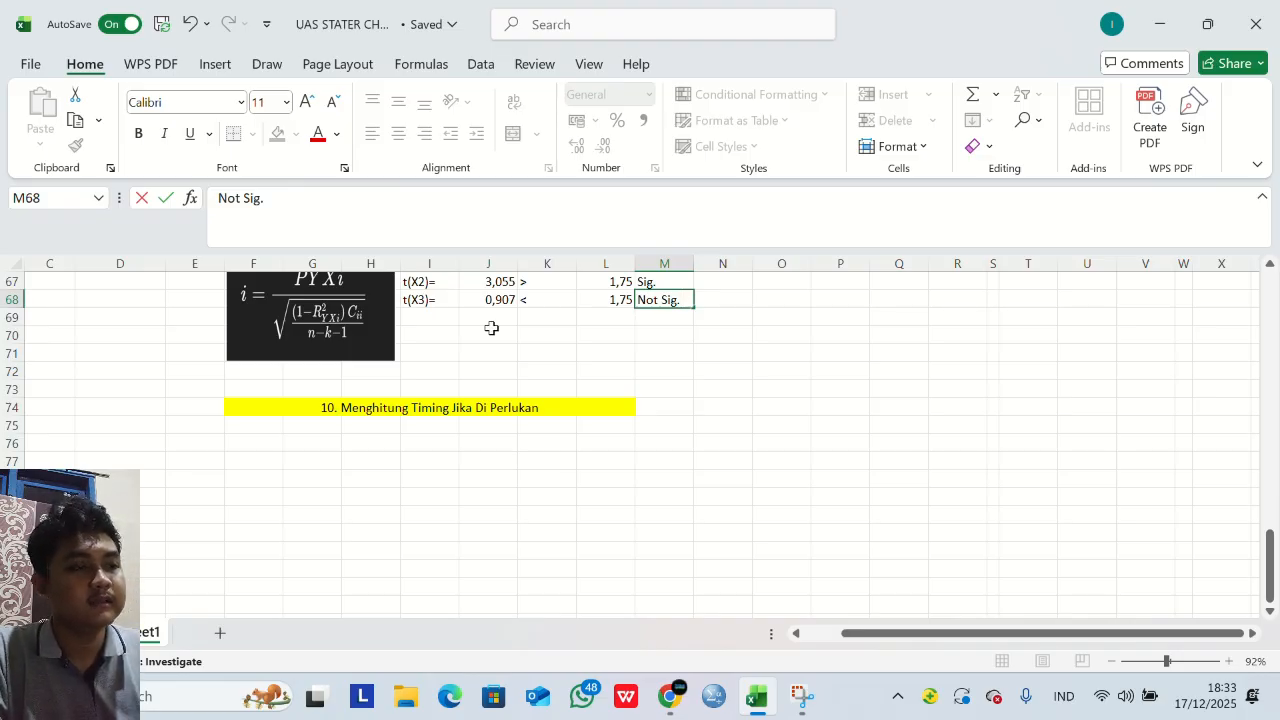
scroll(491, 328, "up", 3)
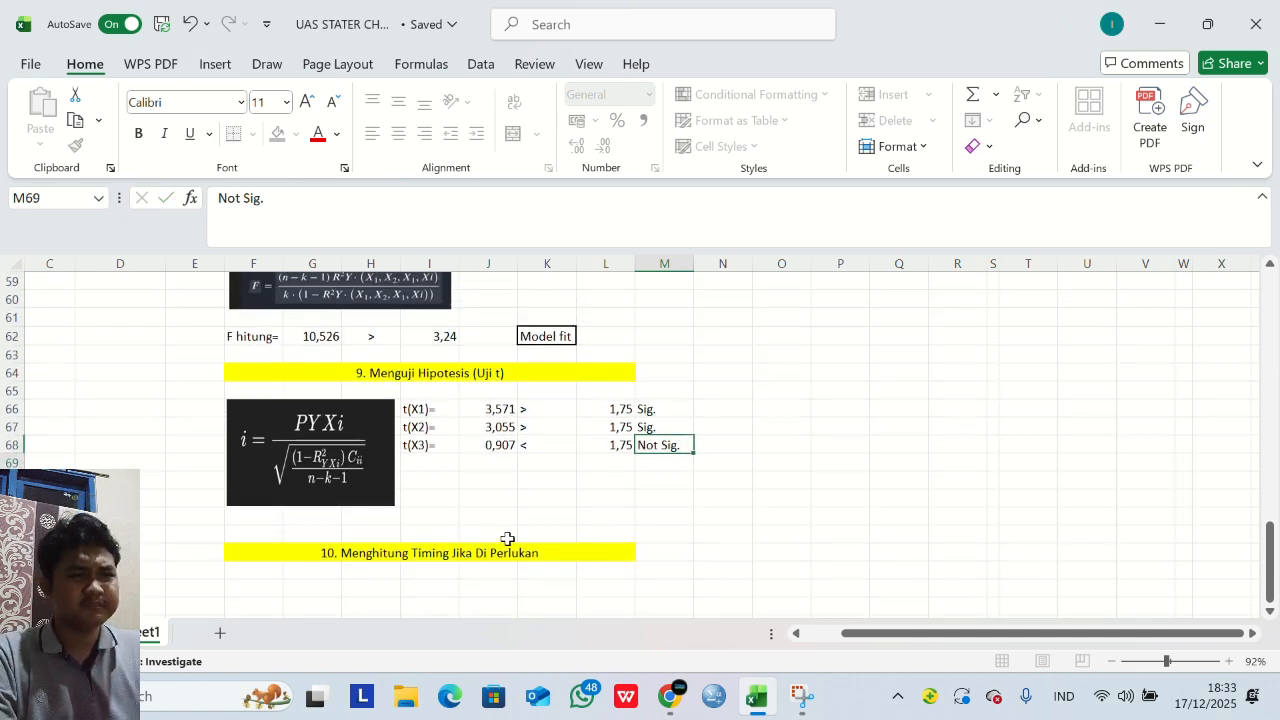
key("Return")
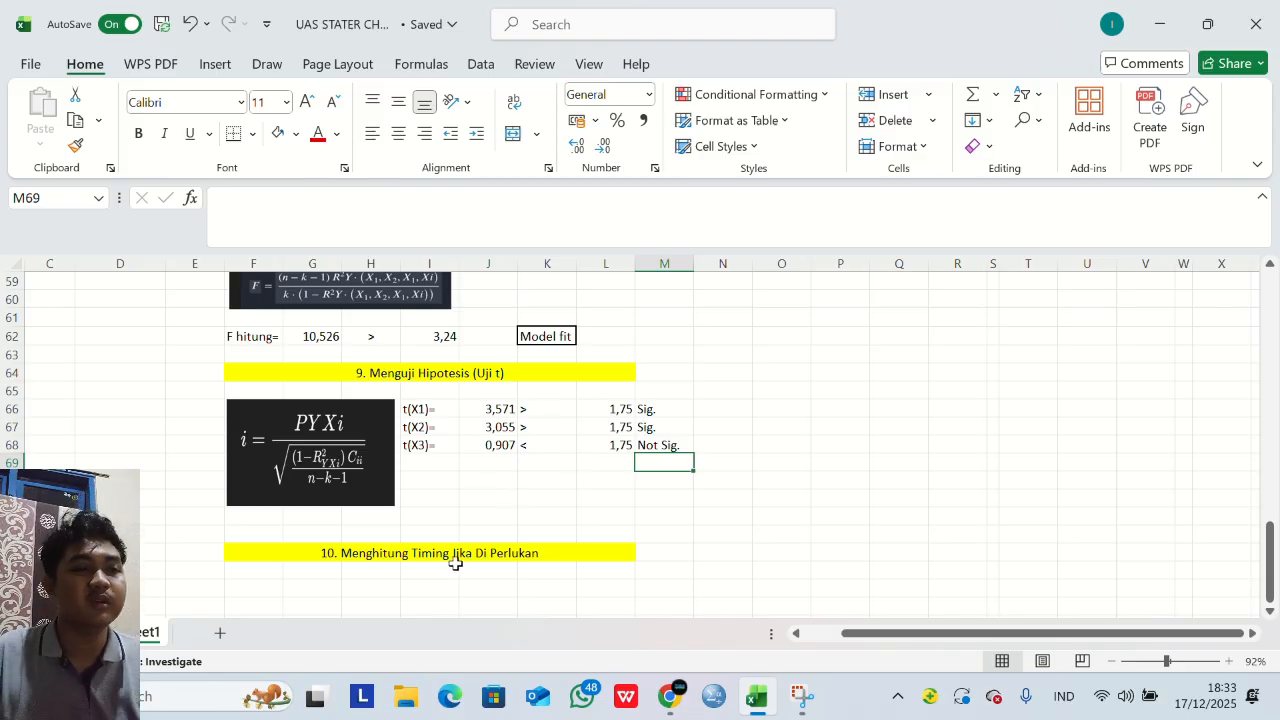
Review the path diagram in section 1 and the proportional-effect layout in section 11.
scroll(563, 440, "up", 15)
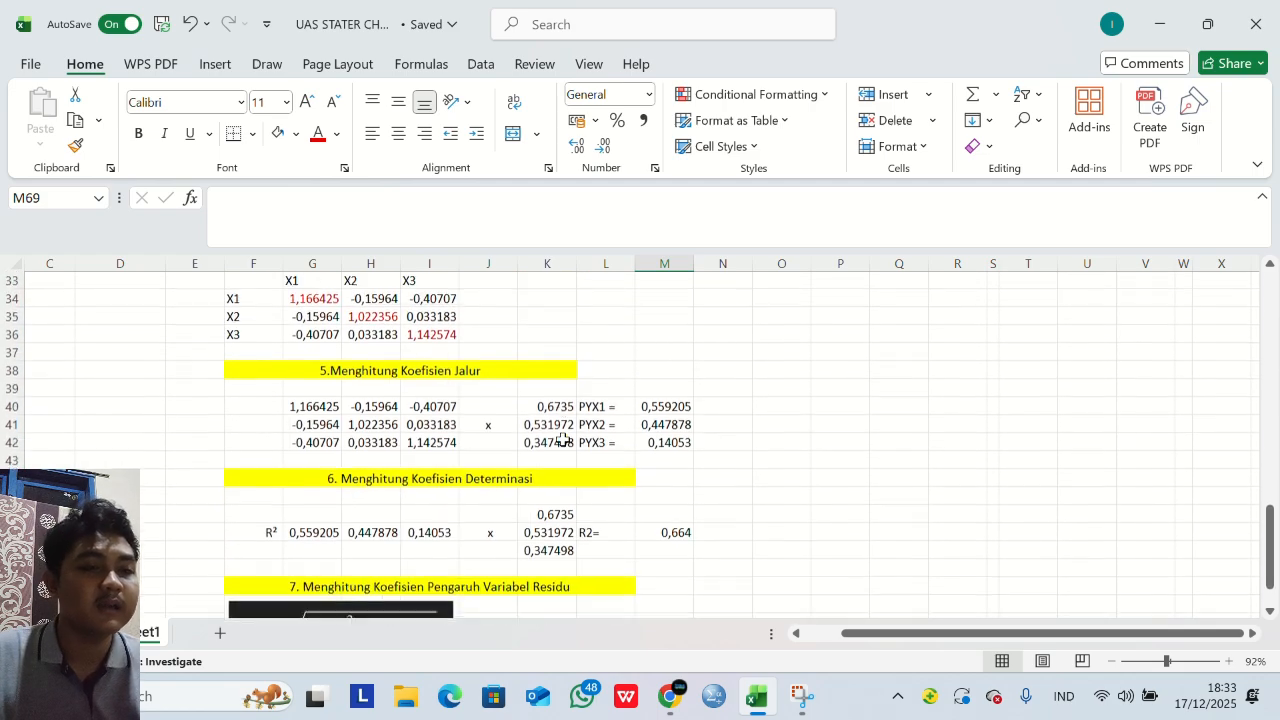
scroll(563, 440, "up", 4)
scroll(563, 440, "left", 2)
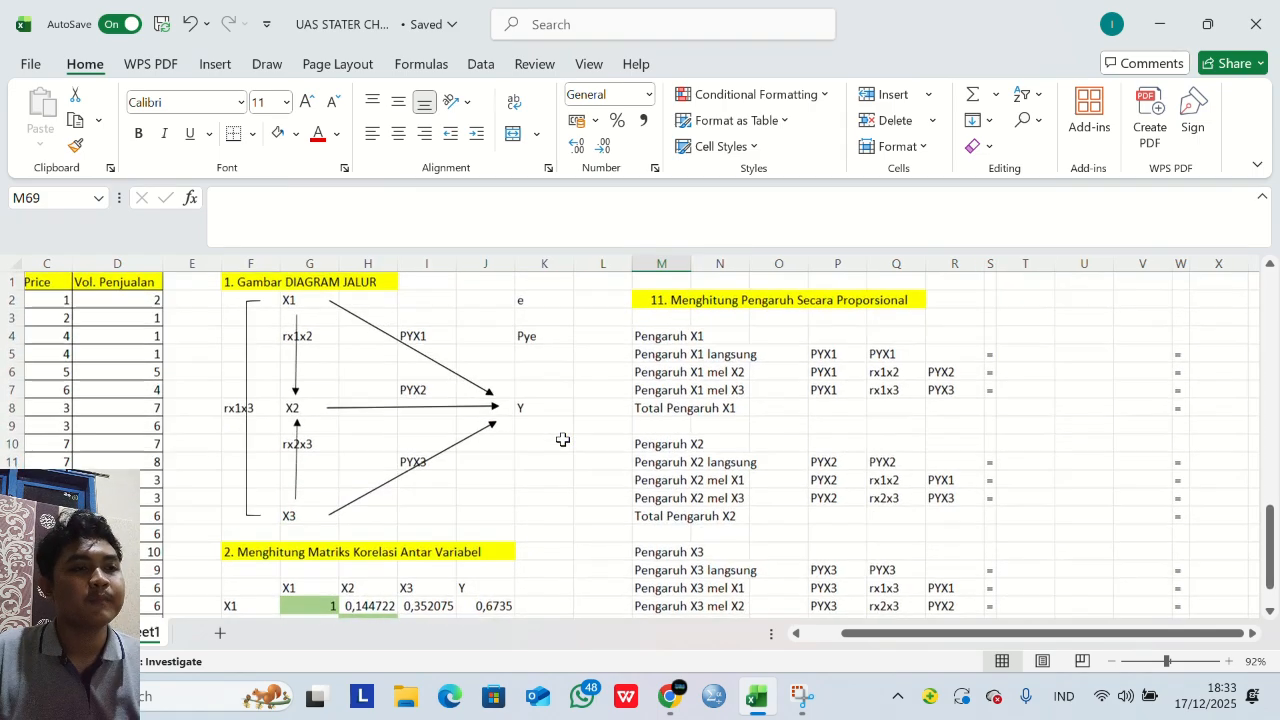
scroll(563, 440, "right", 4)
scroll(563, 440, "left", 2)
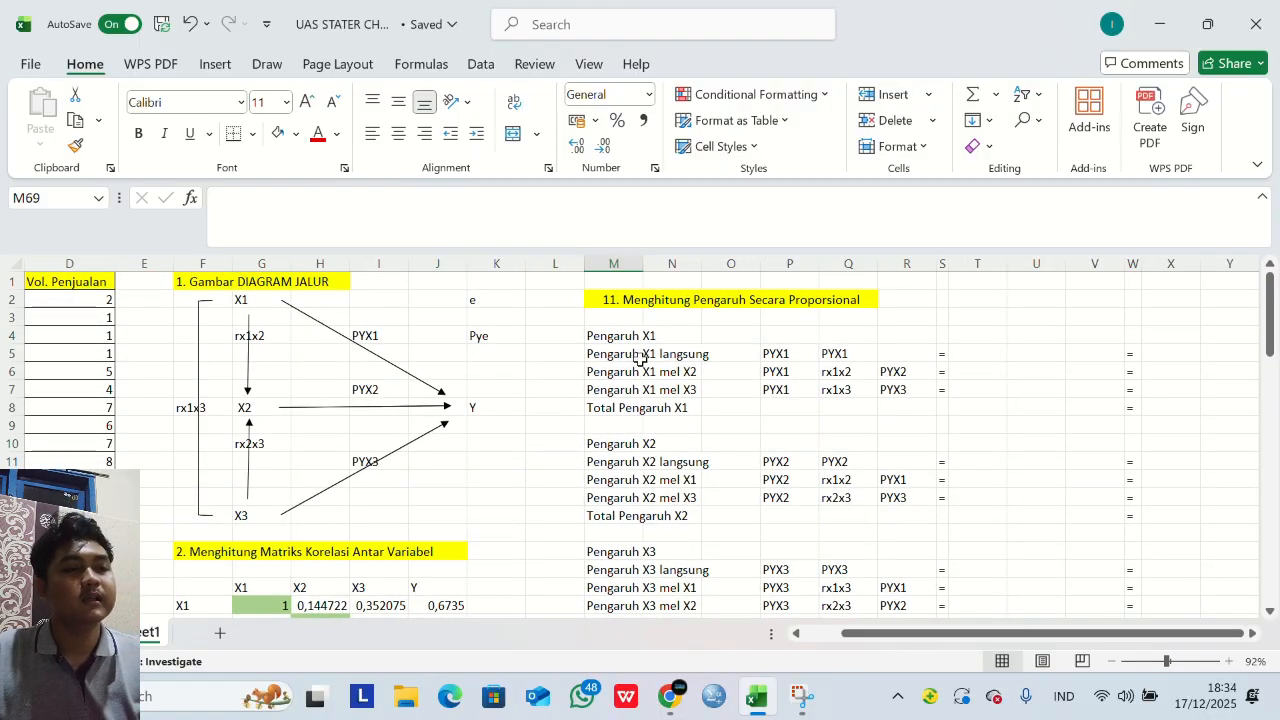
scroll(640, 358, "down", 3)
scroll(640, 360, "up", 3)
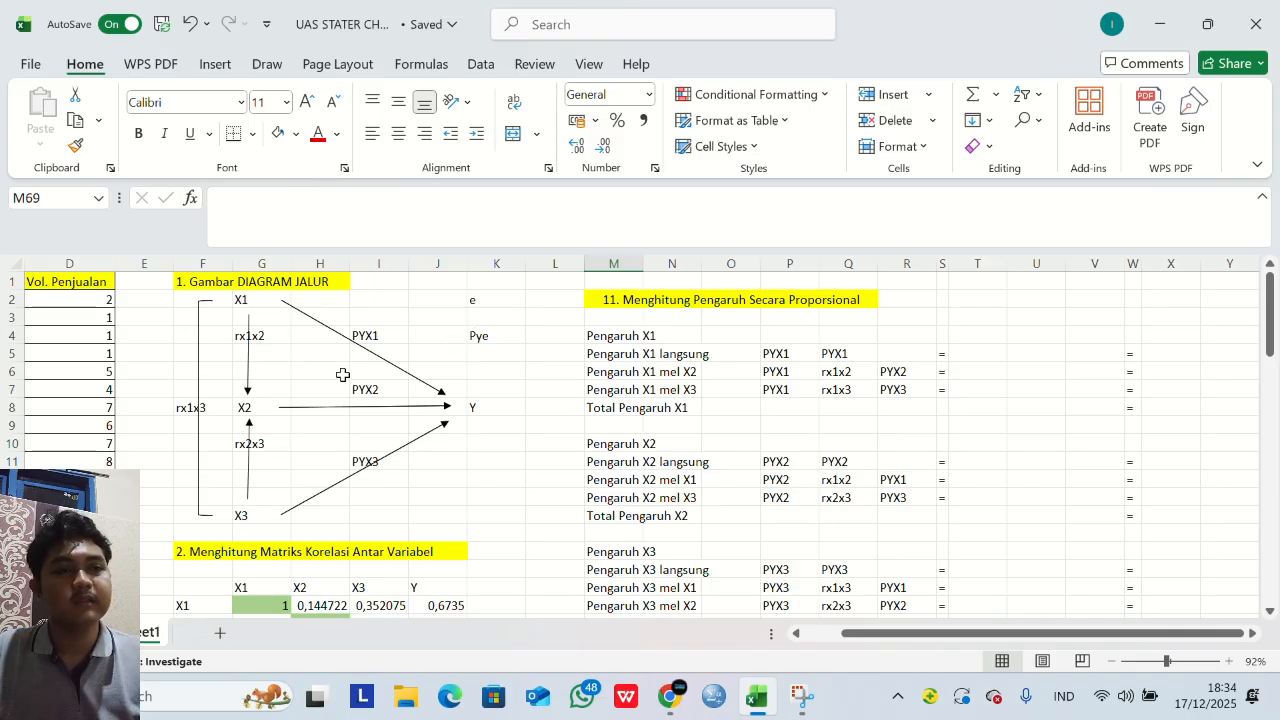
left_click(533, 47)
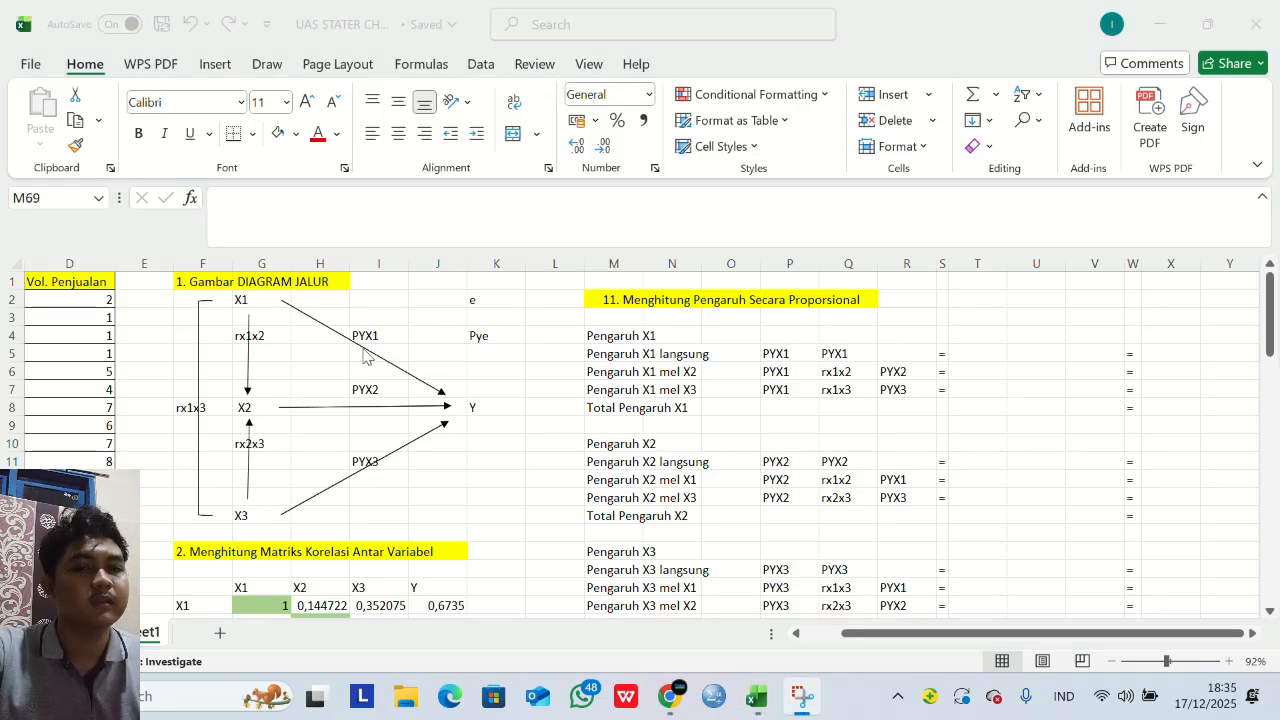
left_click(272, 348)
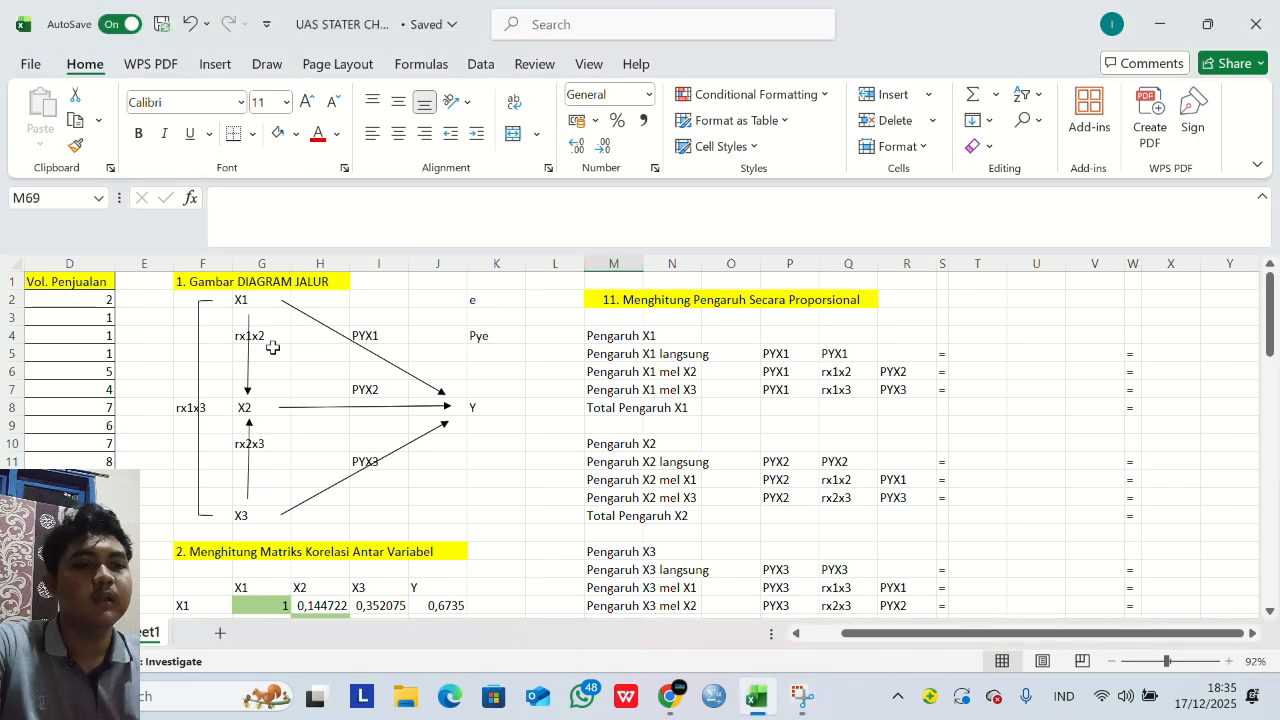
Fill in the rx1x2 correlation on the path diagram by linking G5 to correlation-matrix cell G20.
scroll(277, 356, "up", 4, "ctrl")
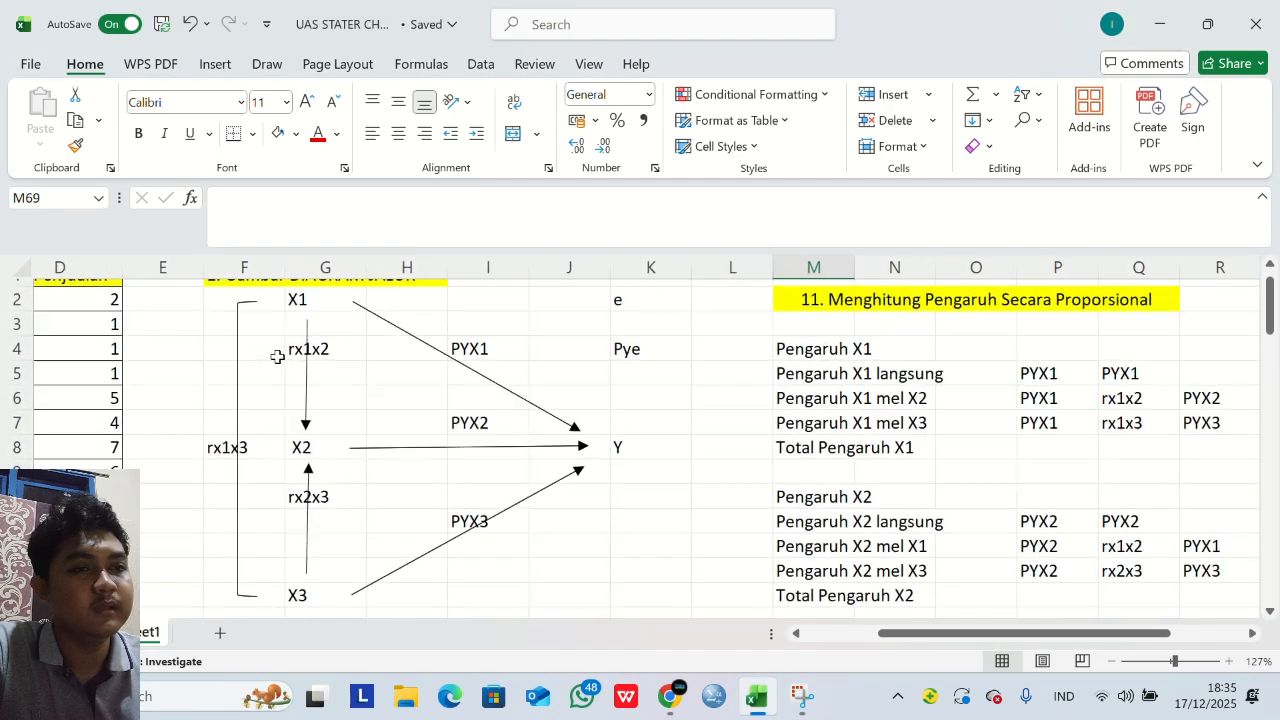
left_click(357, 372)
type("=")
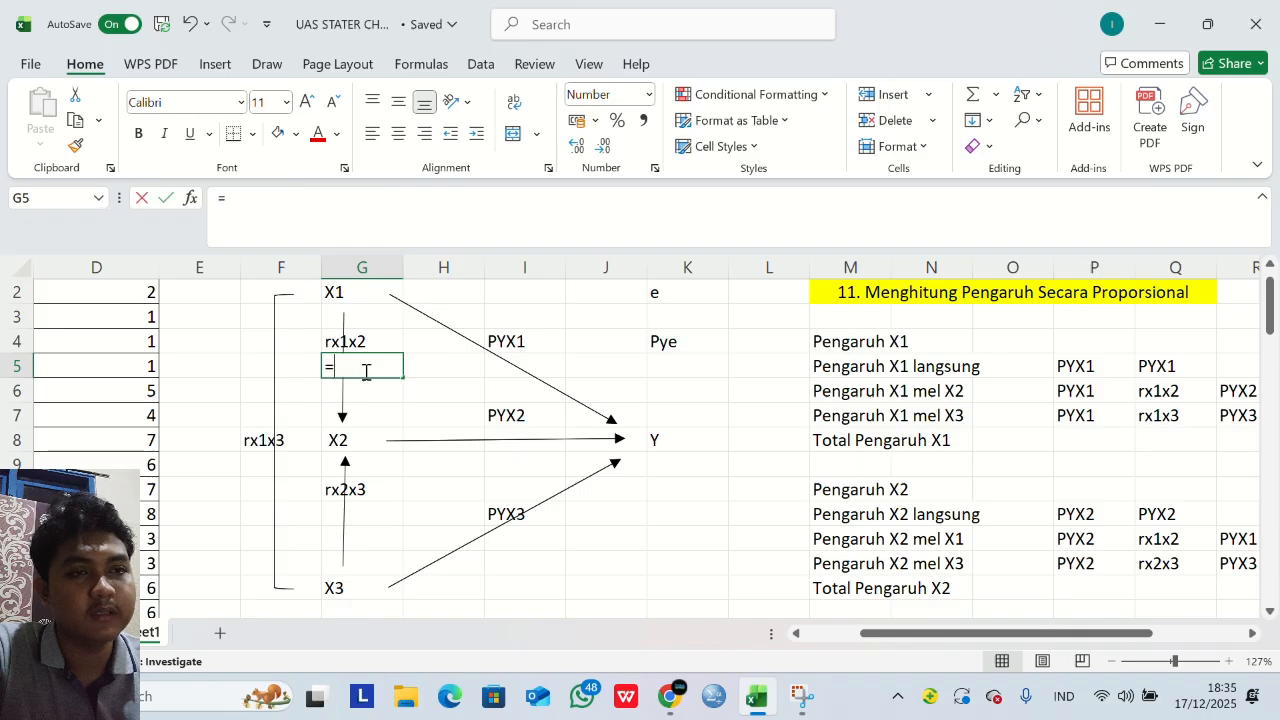
scroll(366, 372, "down", 3)
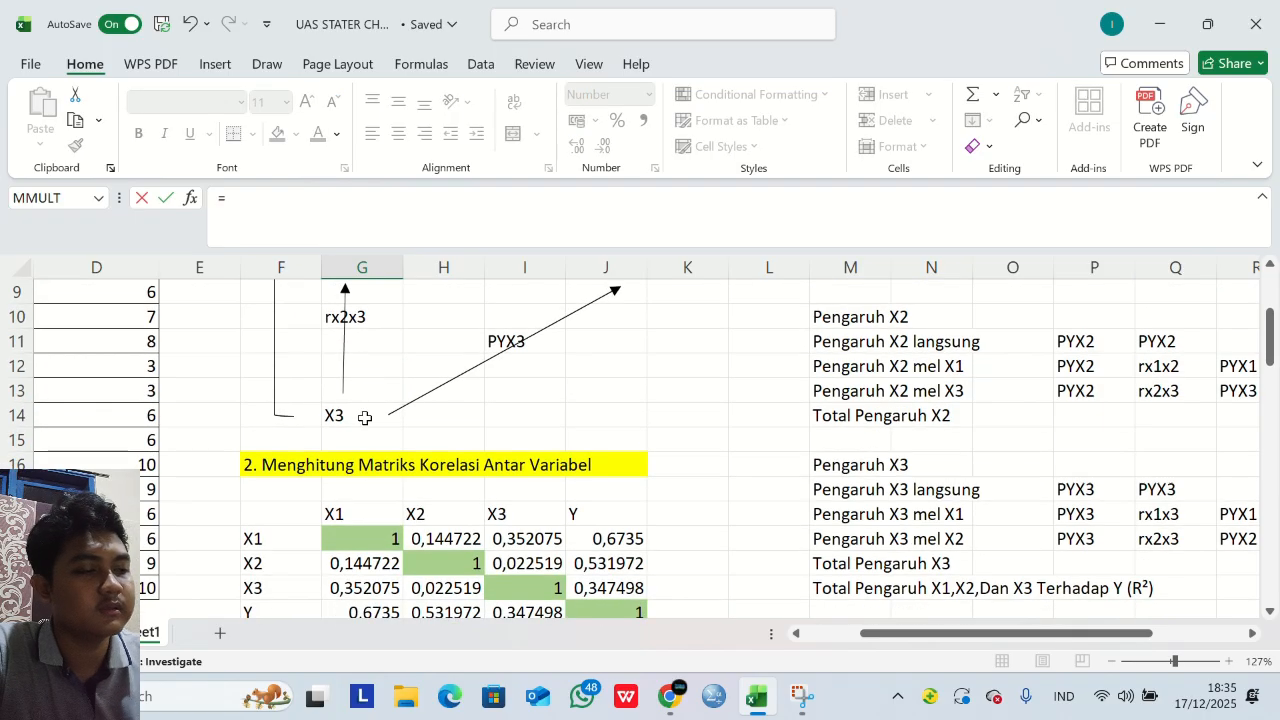
left_click(364, 564)
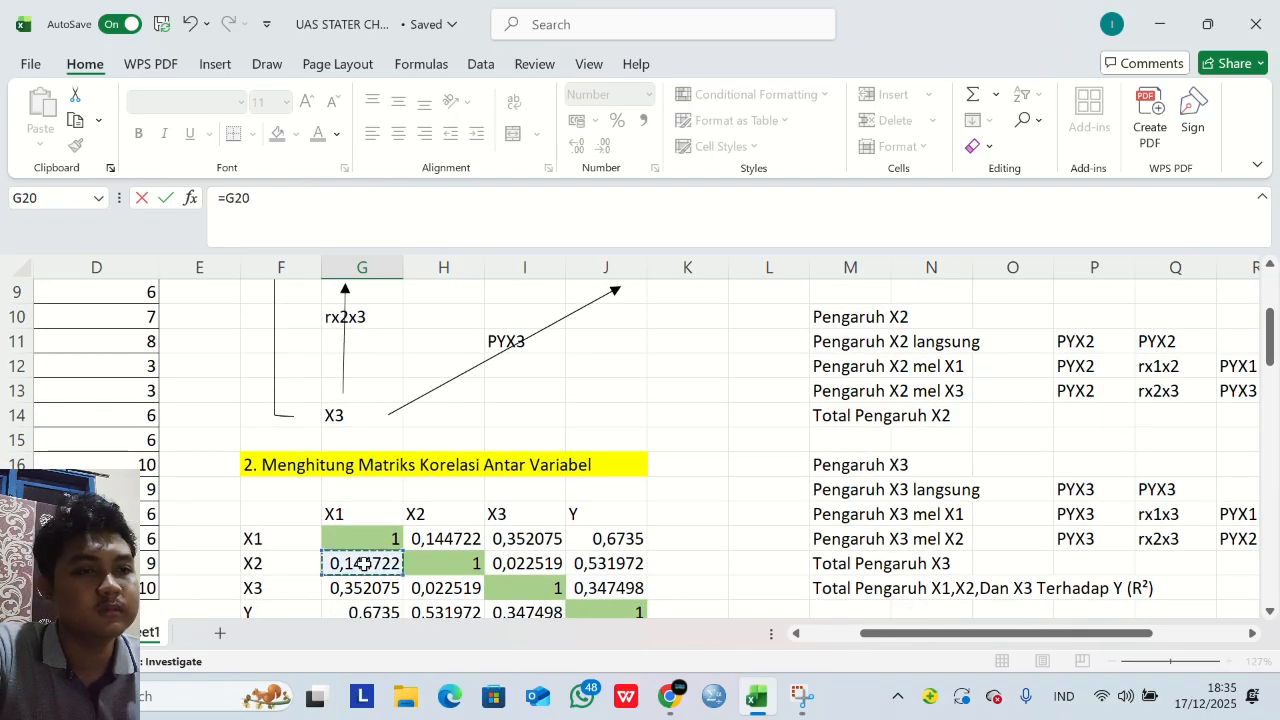
key("Return")
Fill in the rx1x3 correlation on the path diagram by linking F9 to correlation-matrix cell G21.
scroll(363, 563, "down", 1)
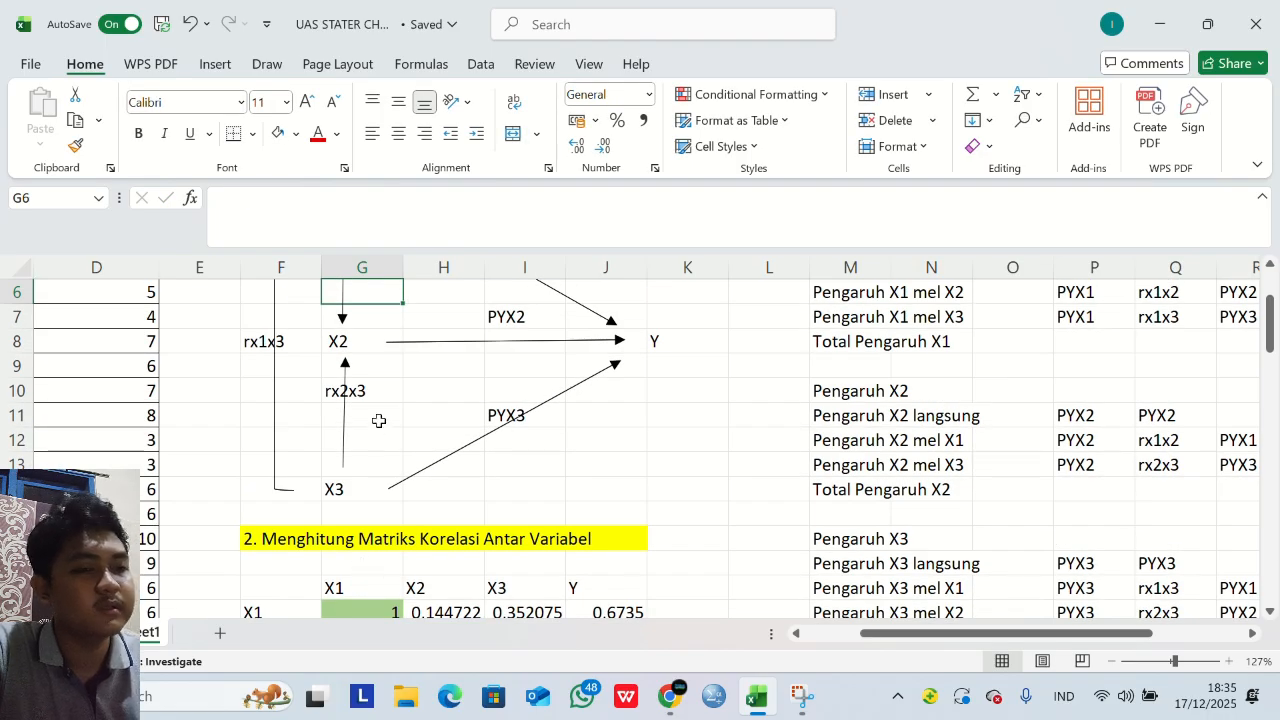
left_click(302, 369)
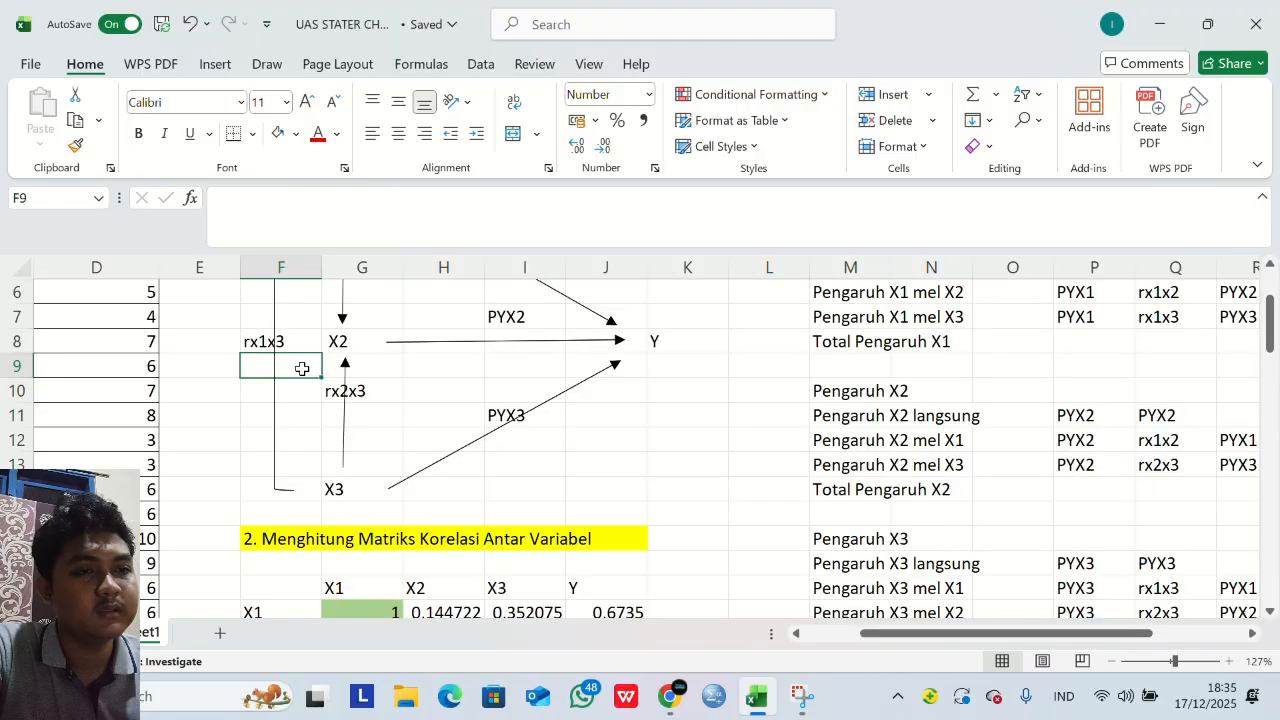
type("=")
scroll(302, 369, "down", 2)
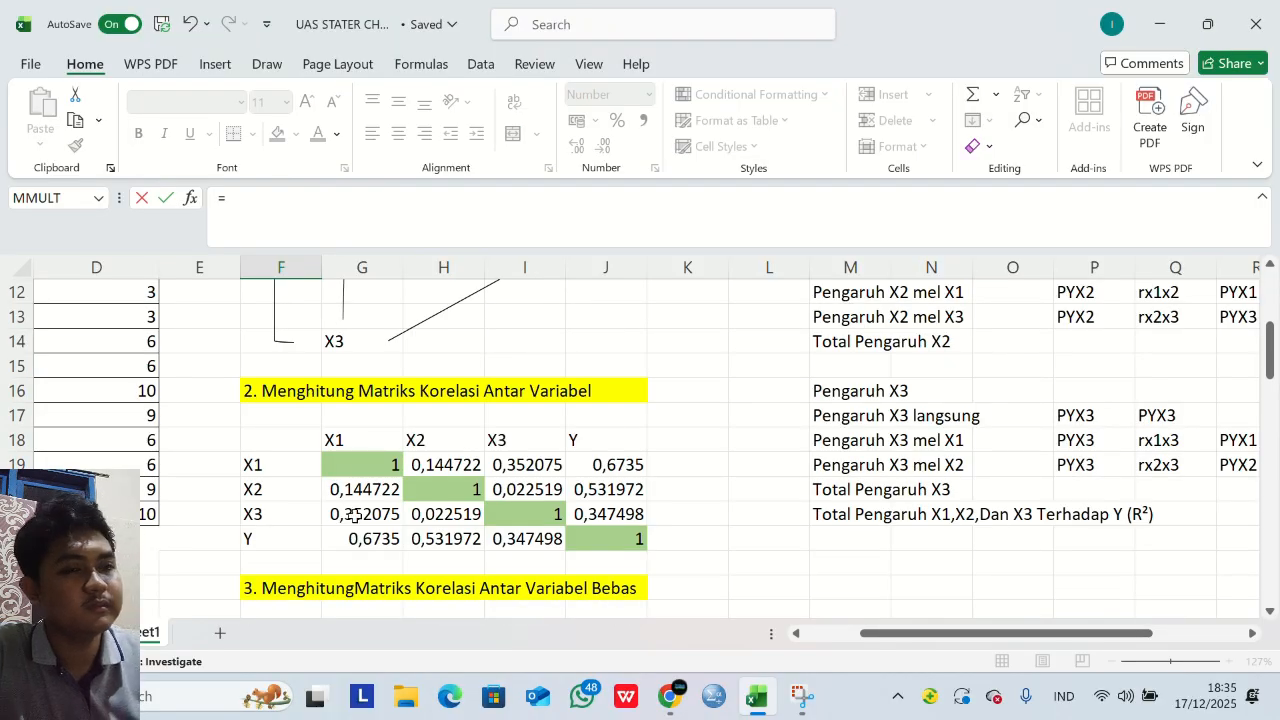
left_click(355, 515)
key("Return")
Fill in the rx2x3 correlation on the path diagram by linking G11 to correlation-matrix cell H21.
scroll(359, 493, "up", 2)
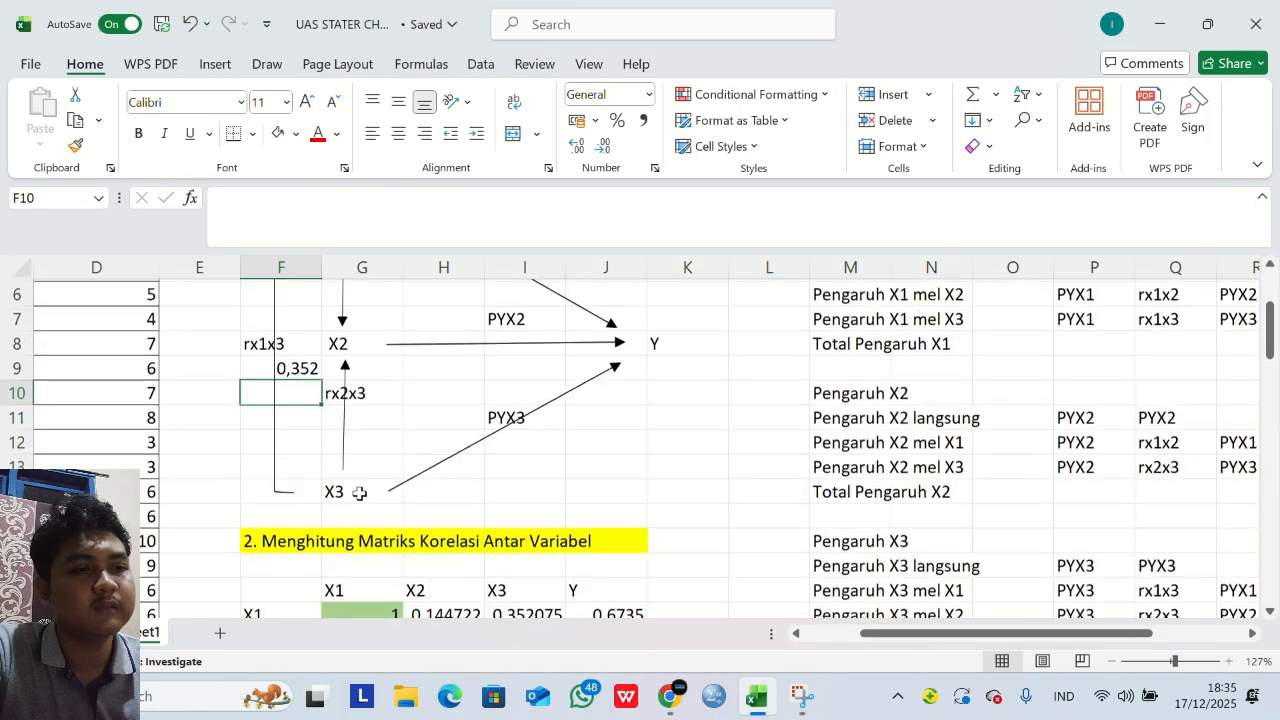
left_click(371, 419)
type("=")
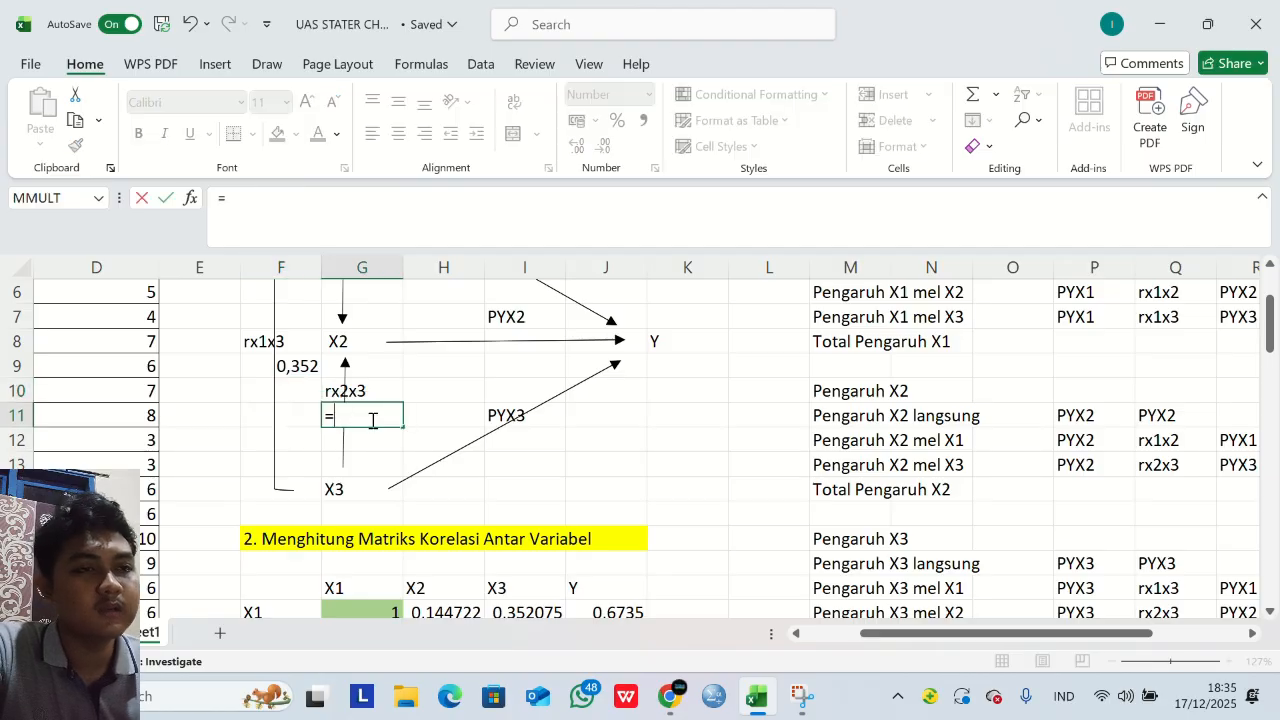
scroll(371, 419, "down", 2)
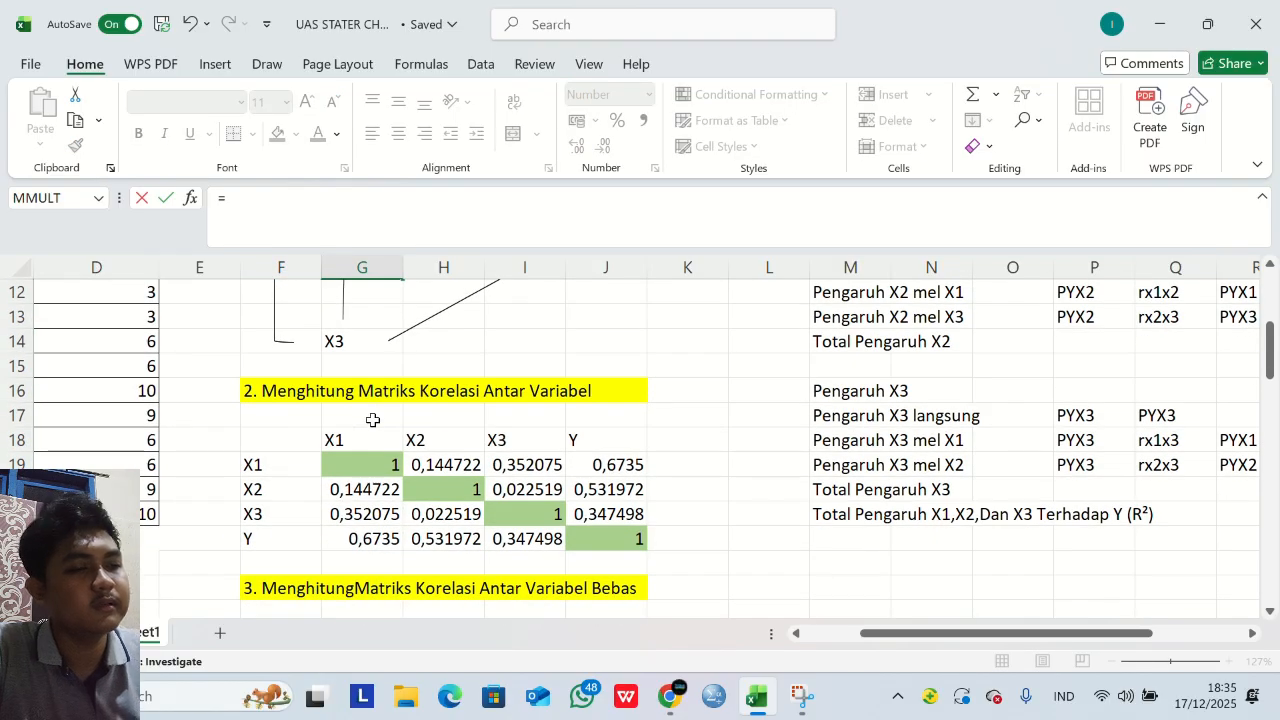
left_click(444, 514)
key("Return")
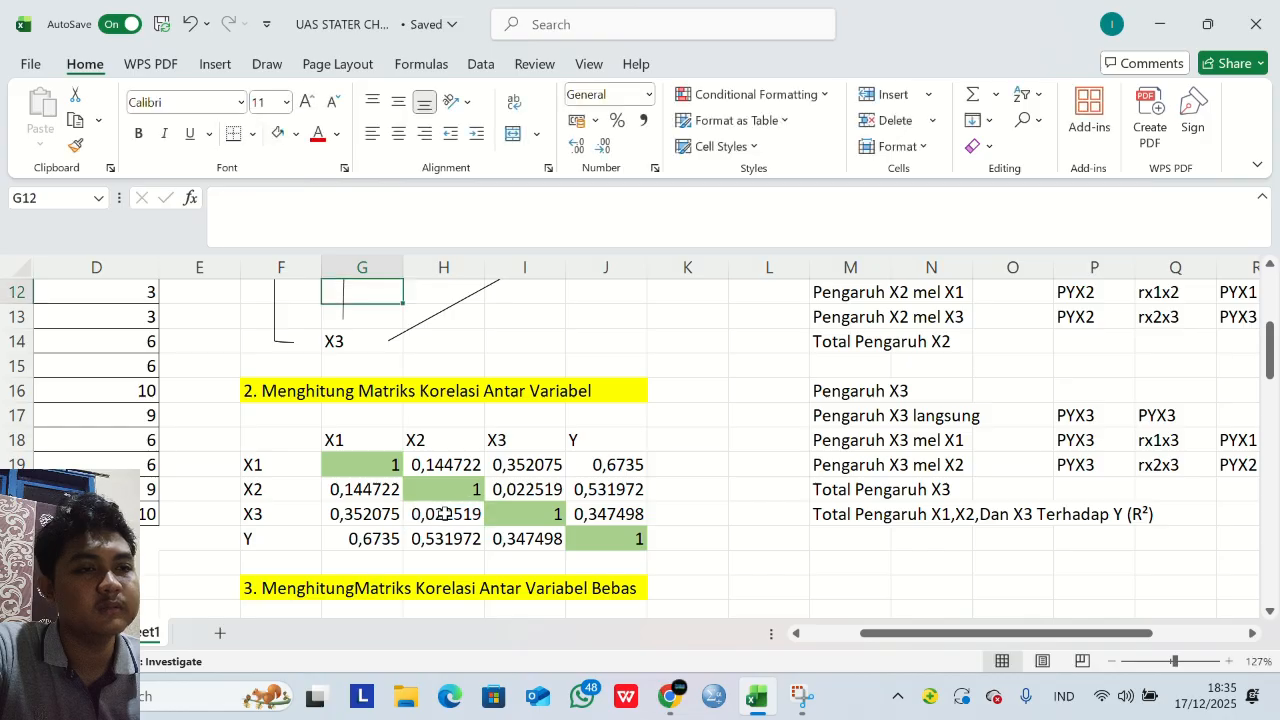
Fill in the PYX1 path coefficient on the diagram by linking I5 to M40 in section 5.
scroll(444, 514, "up", 4)
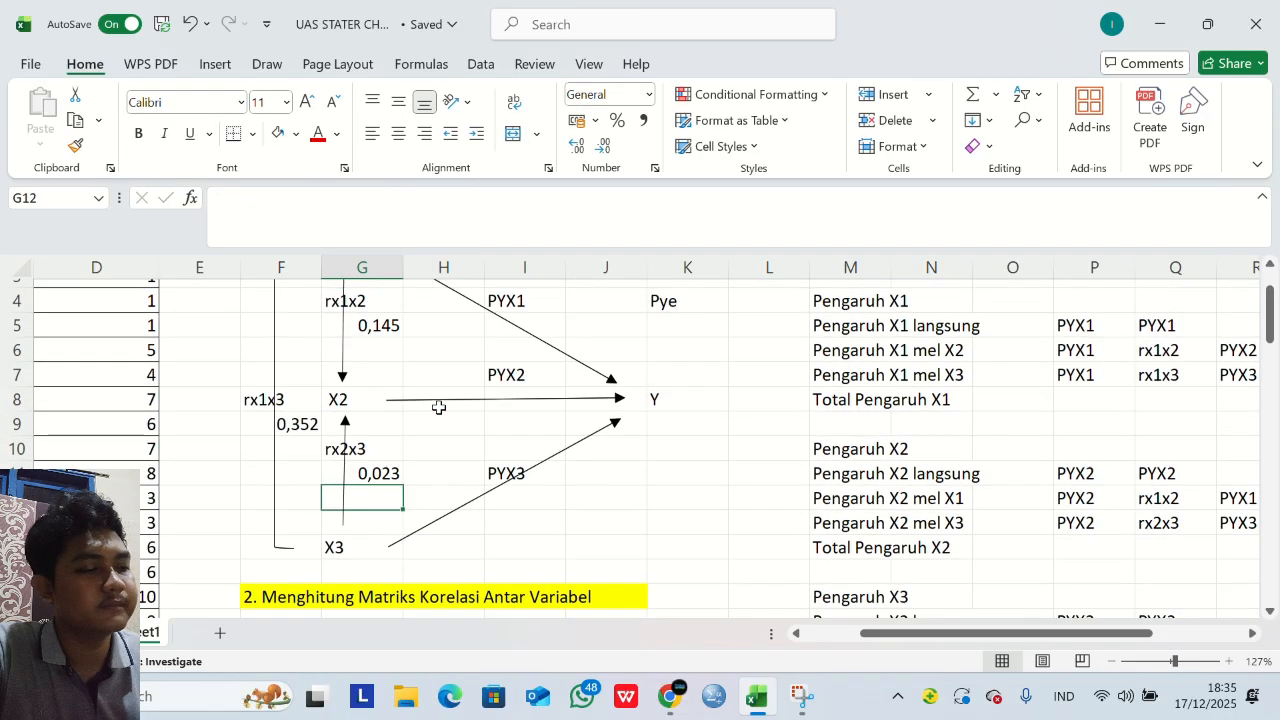
scroll(438, 407, "right", 2)
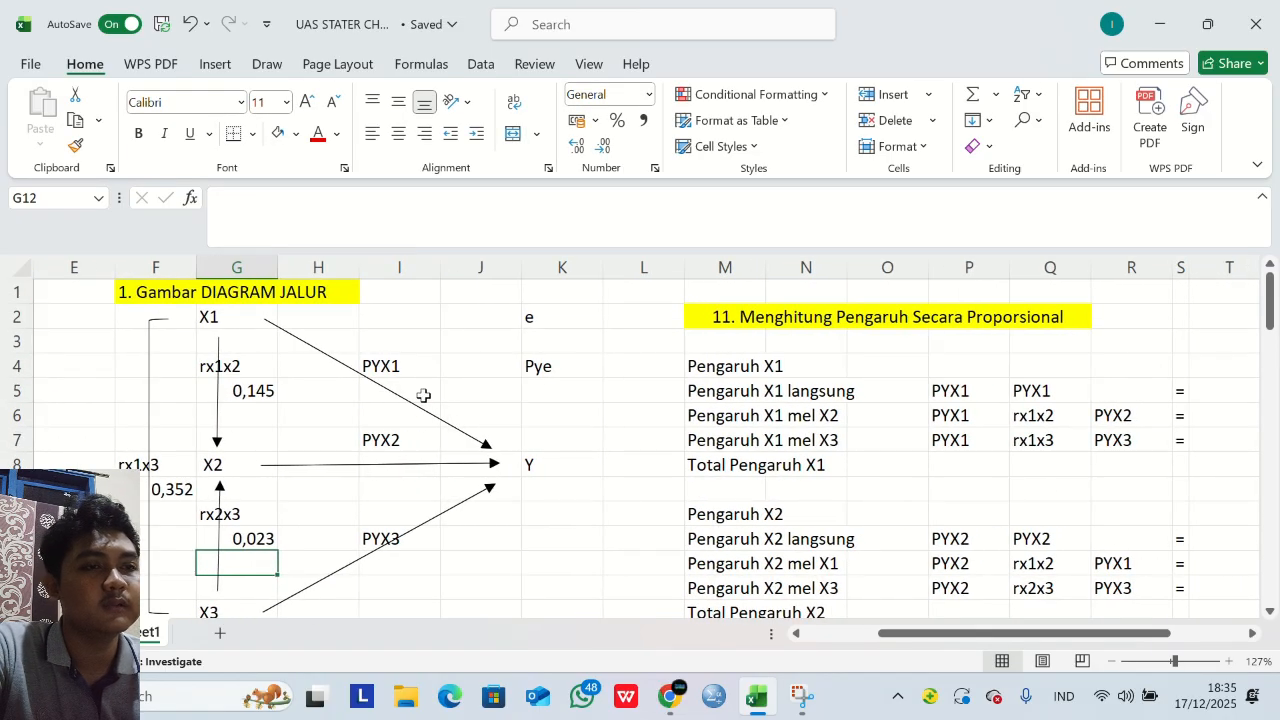
left_click(424, 396)
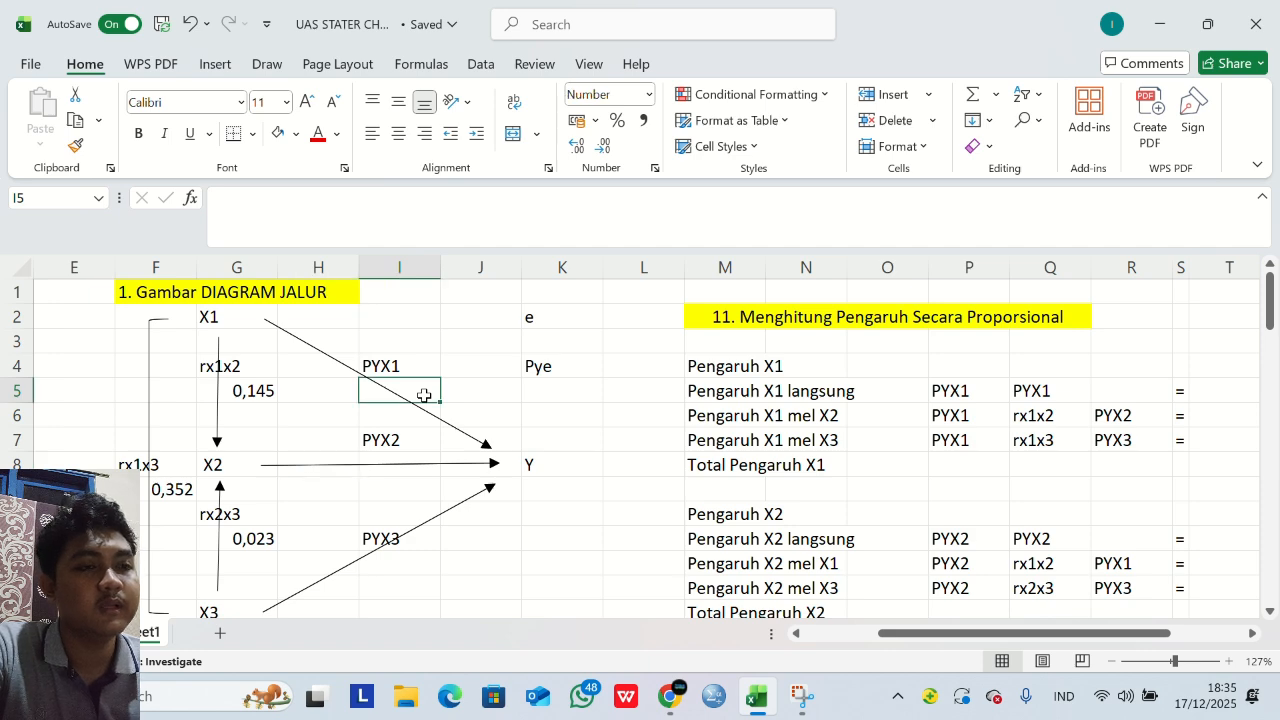
type("=")
scroll(424, 396, "down", 11)
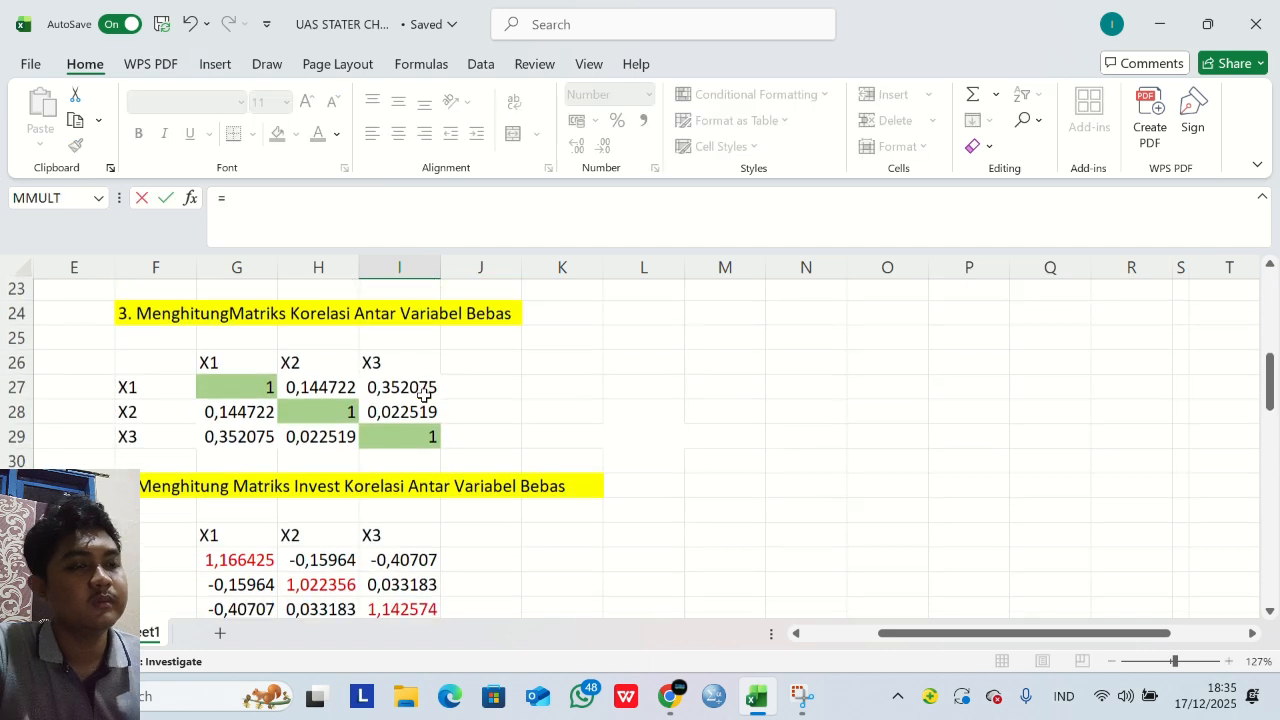
left_click(741, 465)
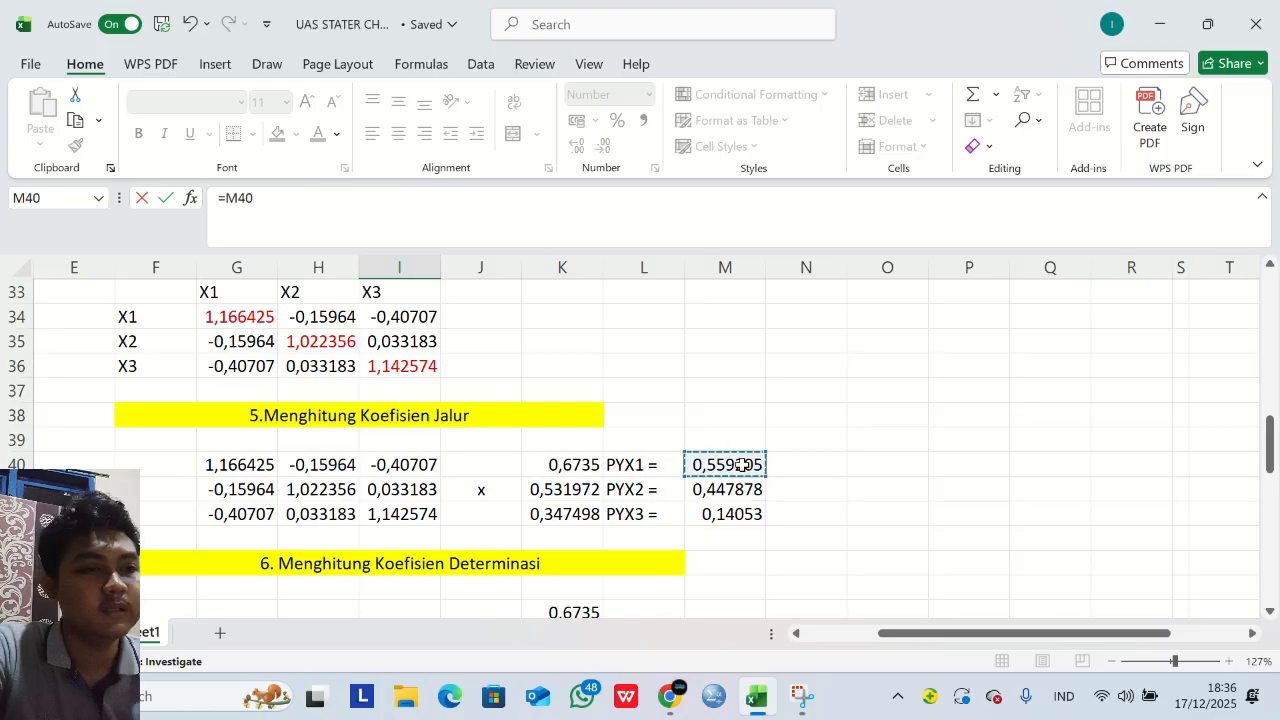
key("Return")
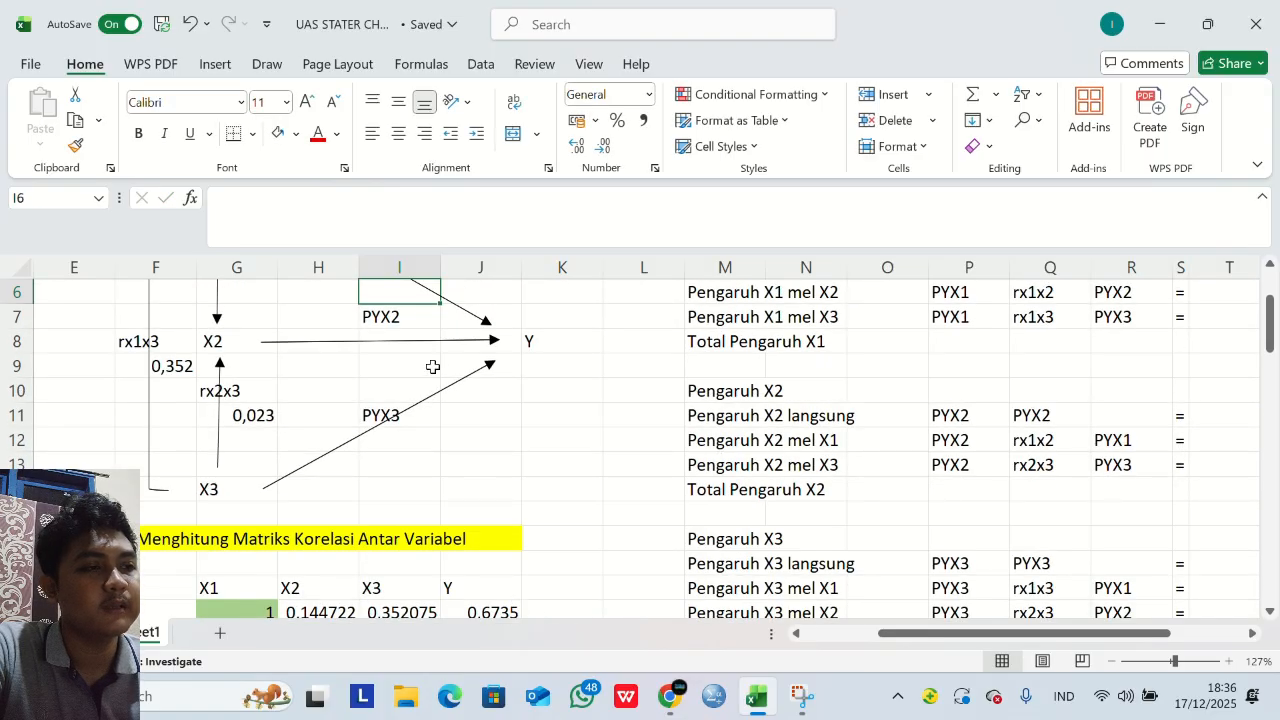
Fill in the PYX2 path coefficient on the diagram by linking I9 to M41 in section 5.
left_click(394, 366)
type("=")
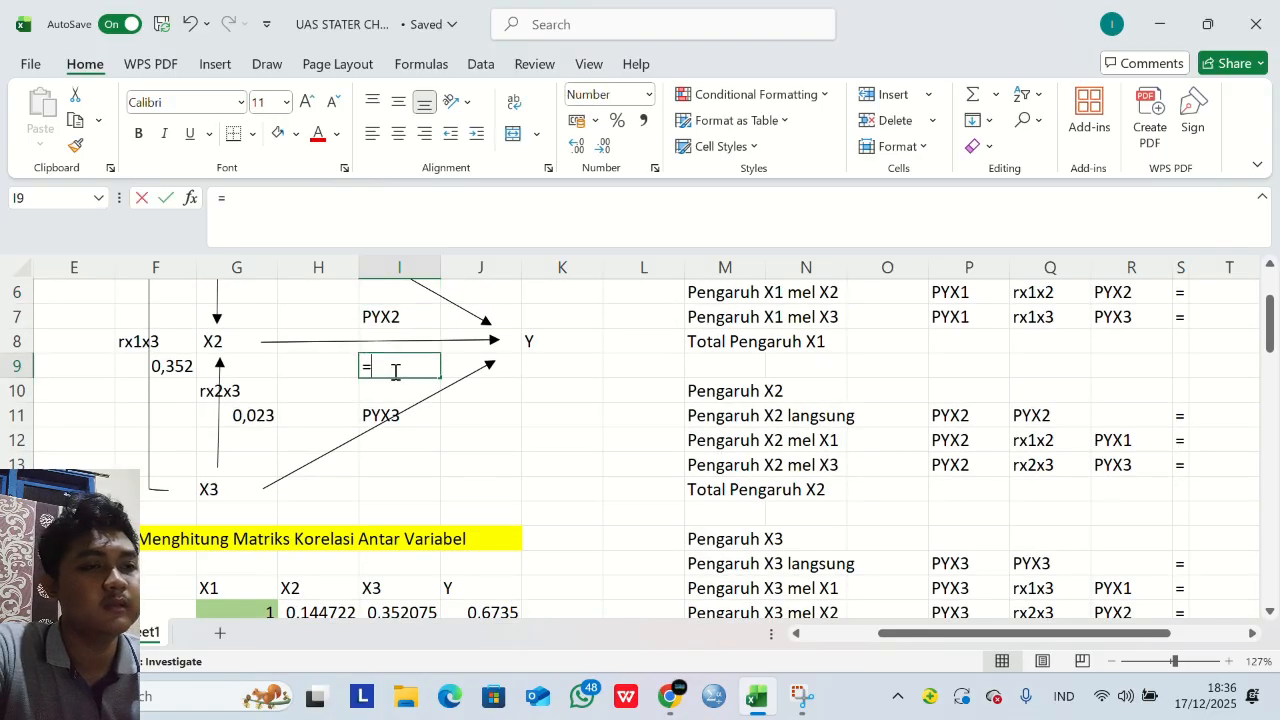
scroll(514, 389, "down", 9)
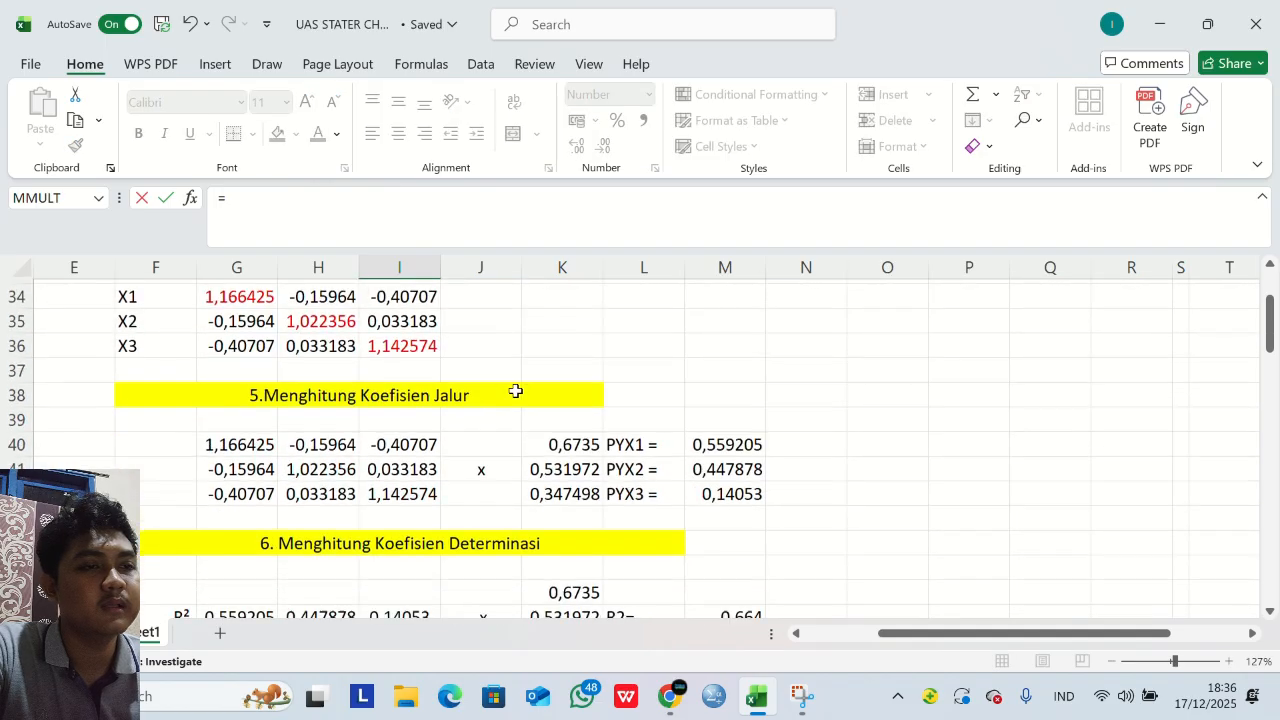
left_click(718, 464)
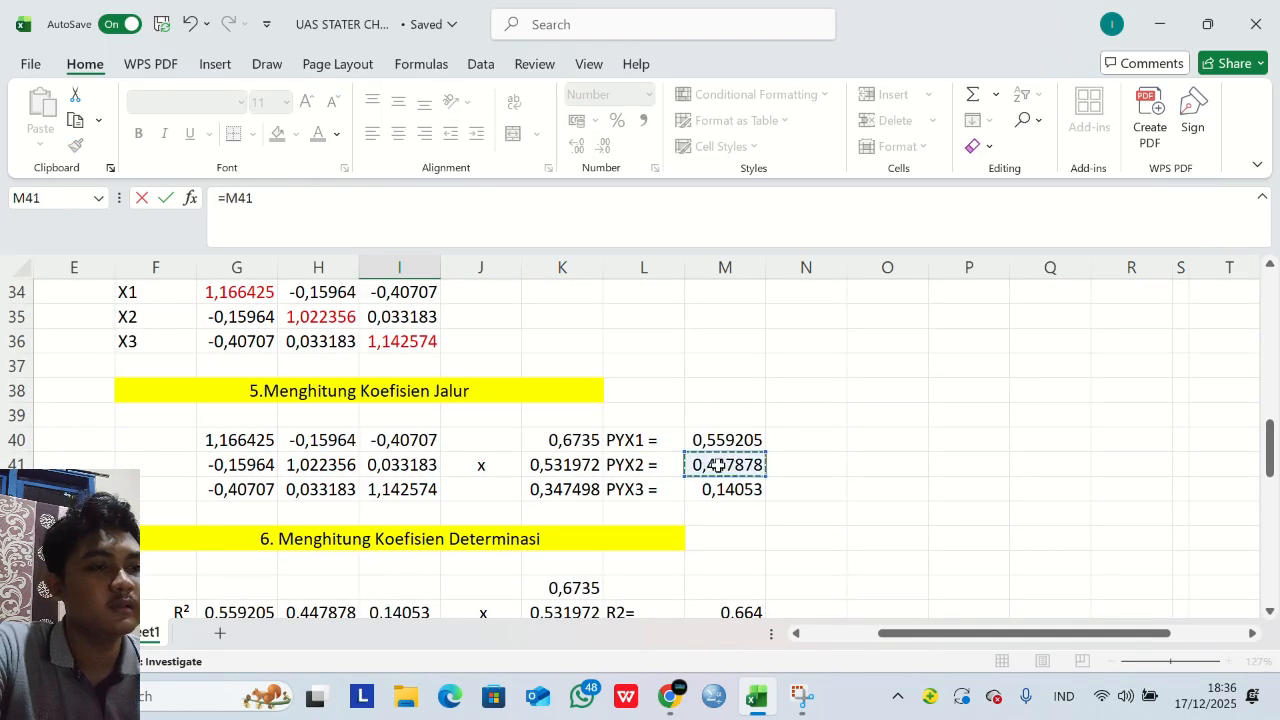
key("Return")
Link I12, beneath the PYX3 label on the path diagram, to L42 in section 5.
left_click(395, 343)
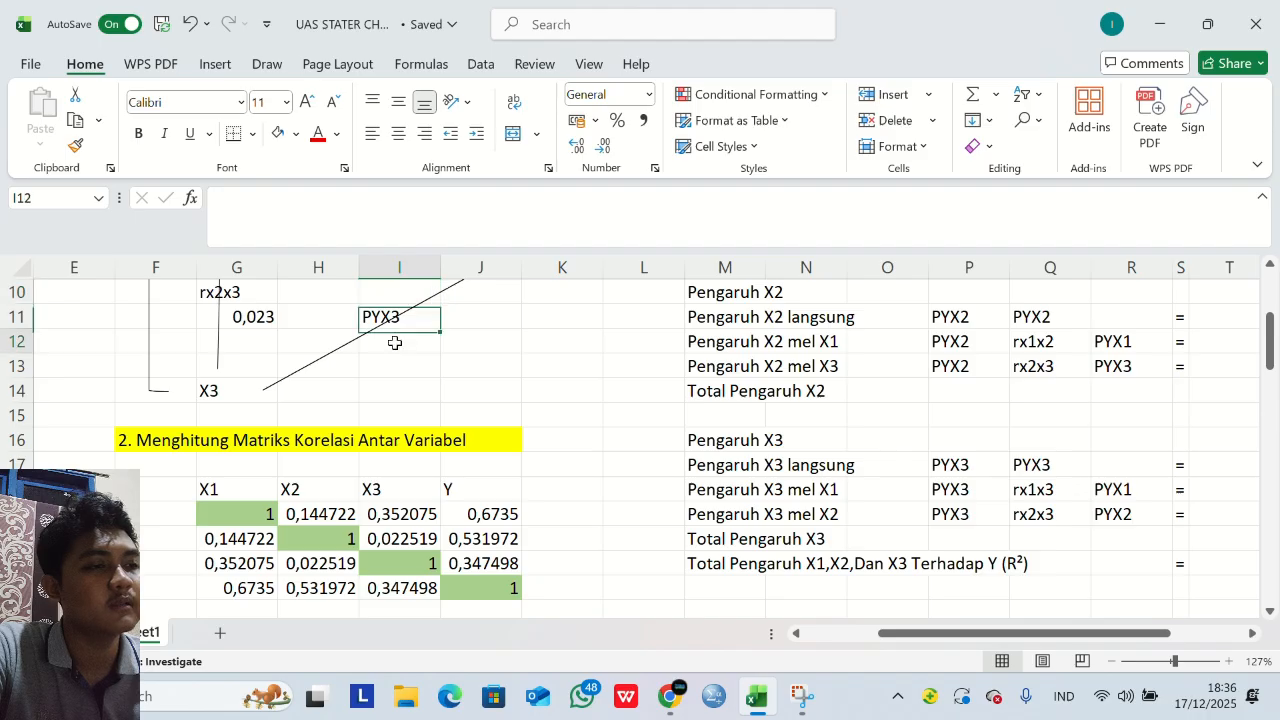
double_click(395, 343)
type("=")
scroll(395, 343, "down", 6)
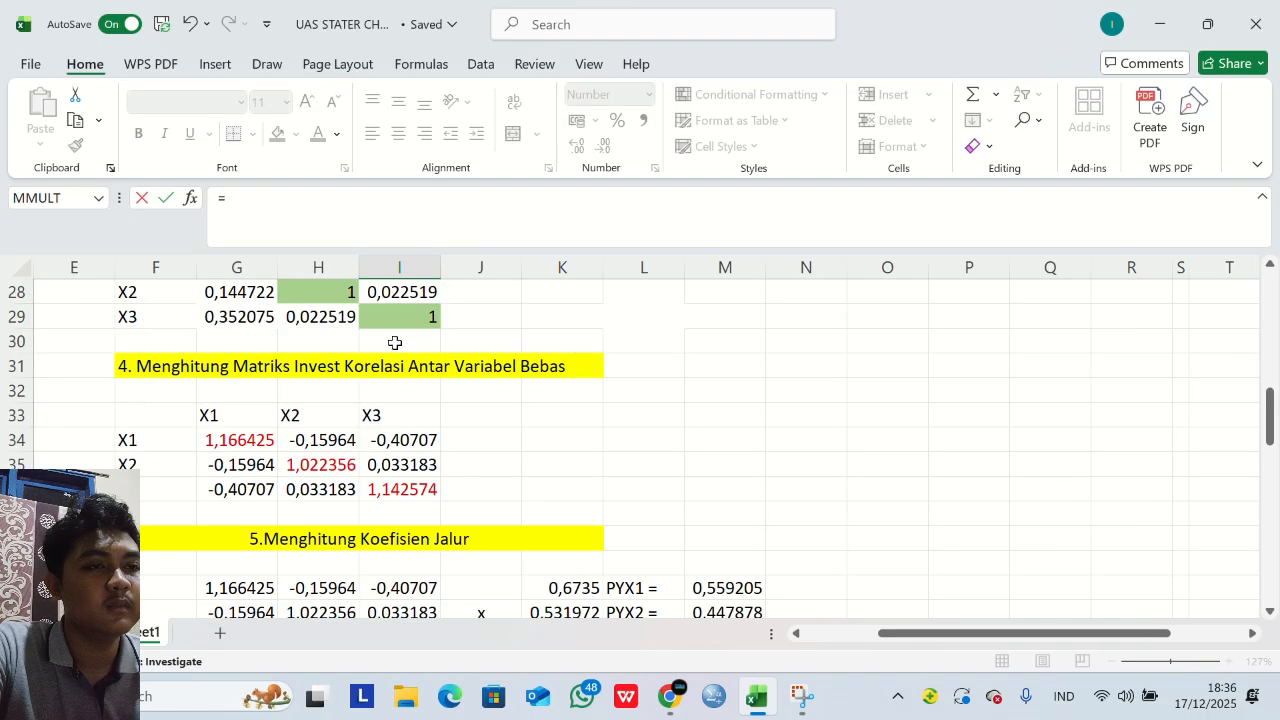
scroll(395, 343, "down", 2)
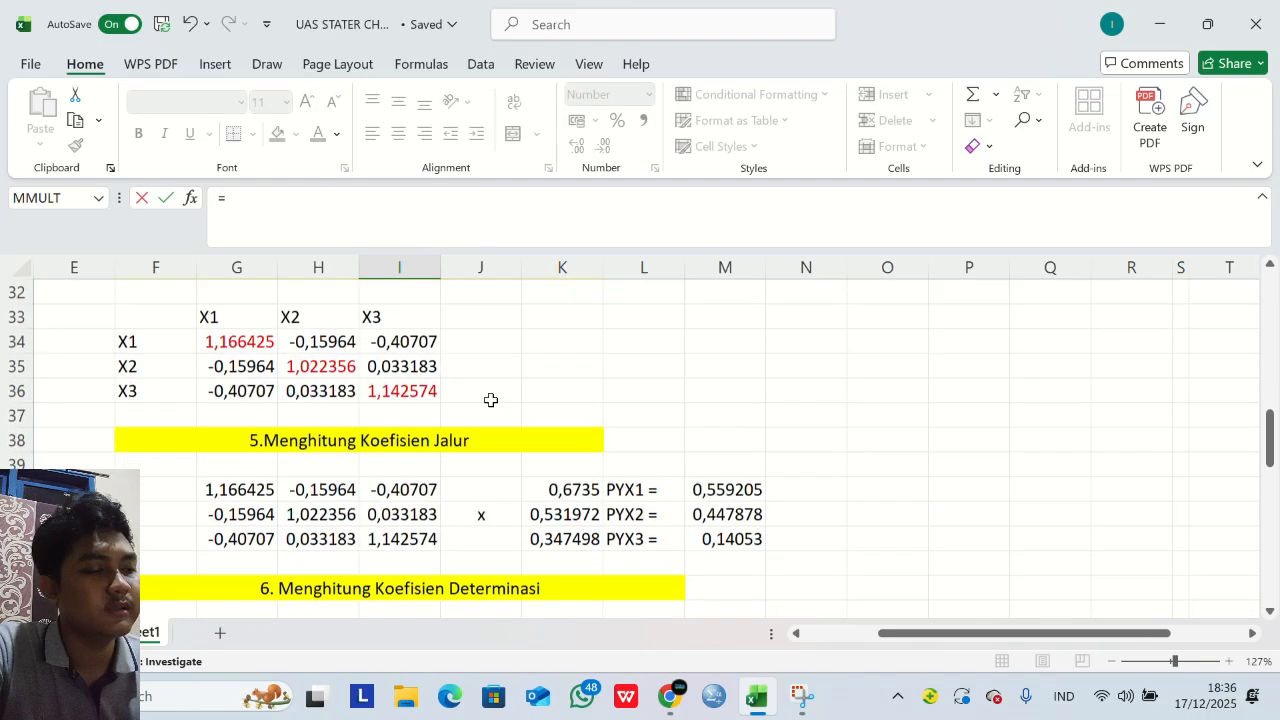
left_click(618, 538)
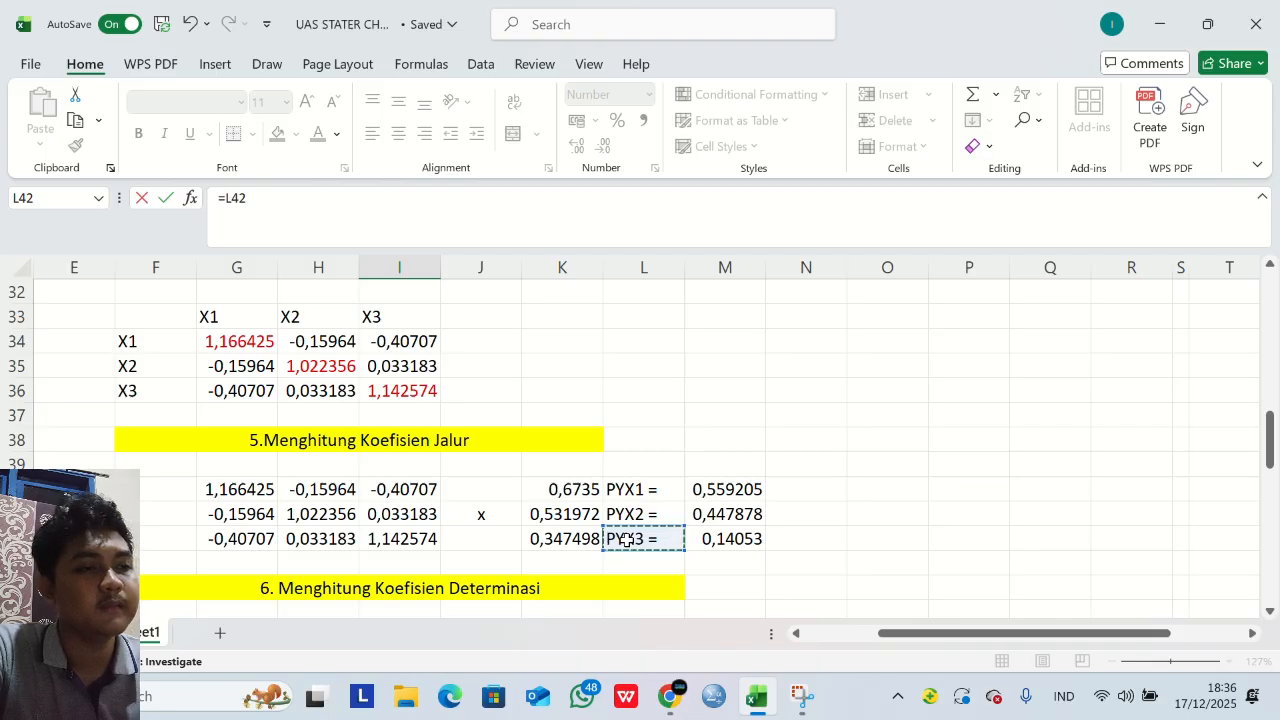
key("Return")
scroll(577, 471, "up", 3)
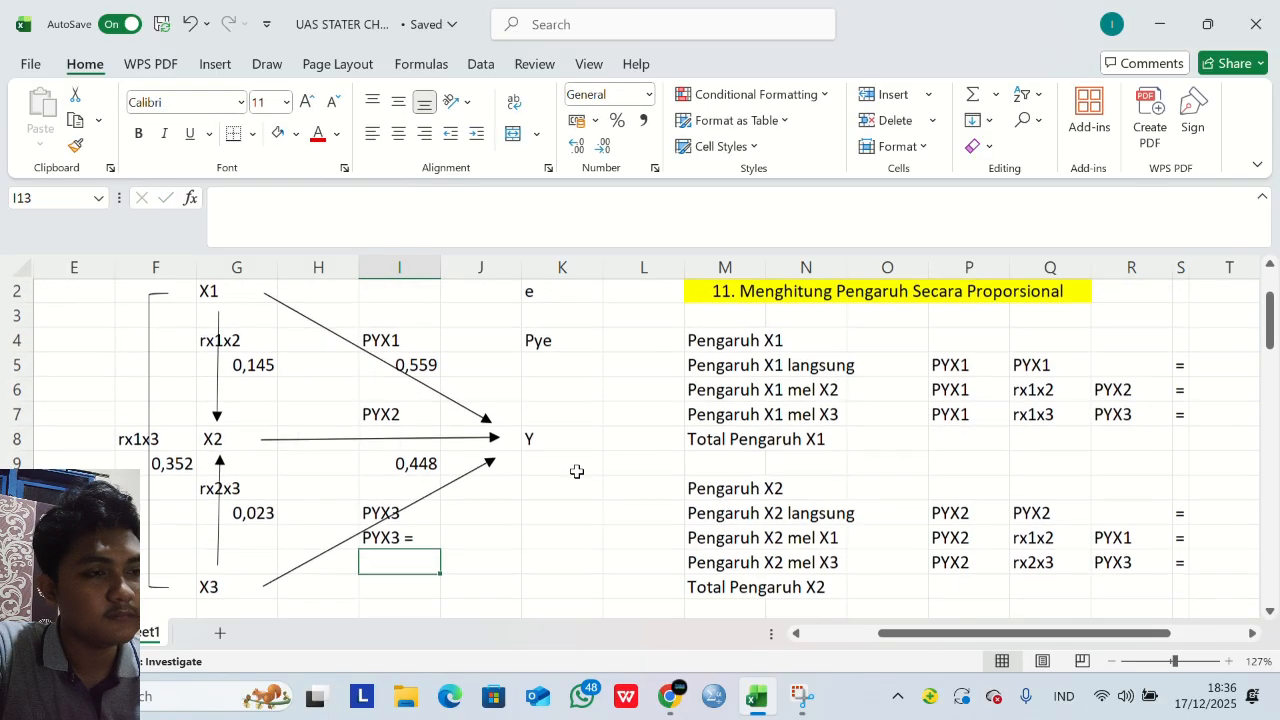
Fill in the Pye residual coefficient on the diagram by linking K5 to the result in G55 of section 7.
left_click(570, 392)
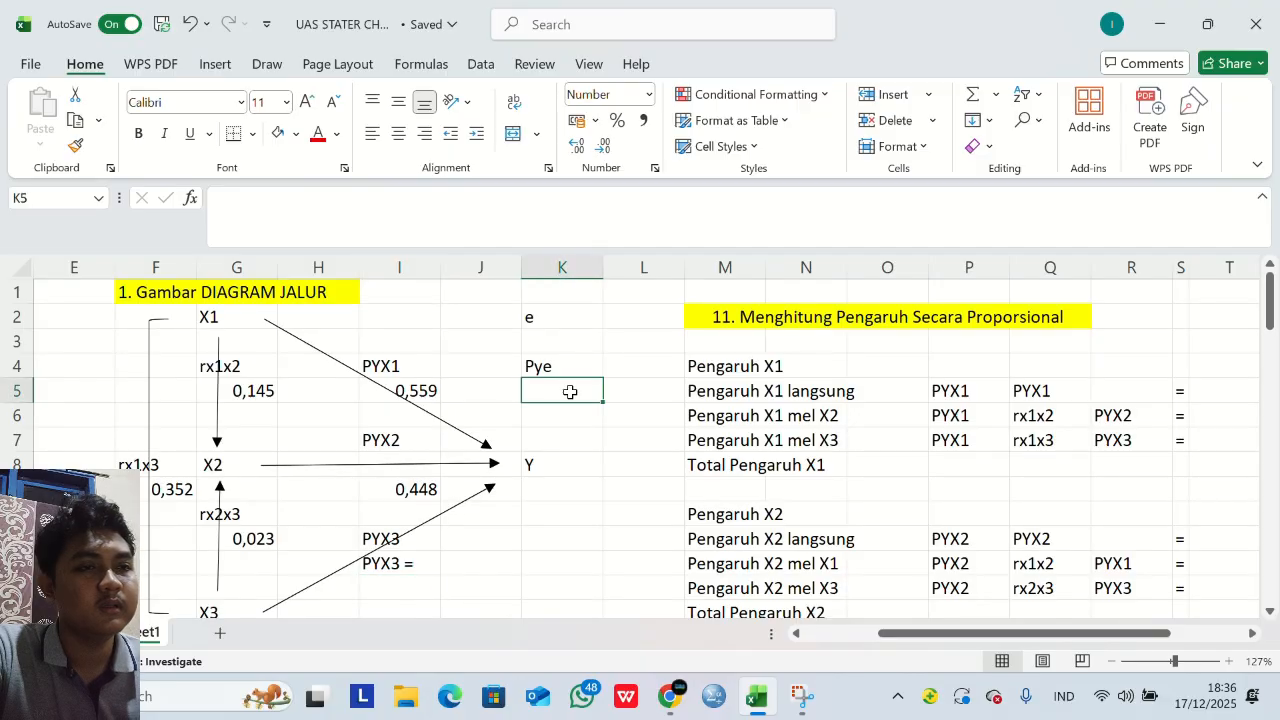
type("=")
scroll(524, 409, "down", 10)
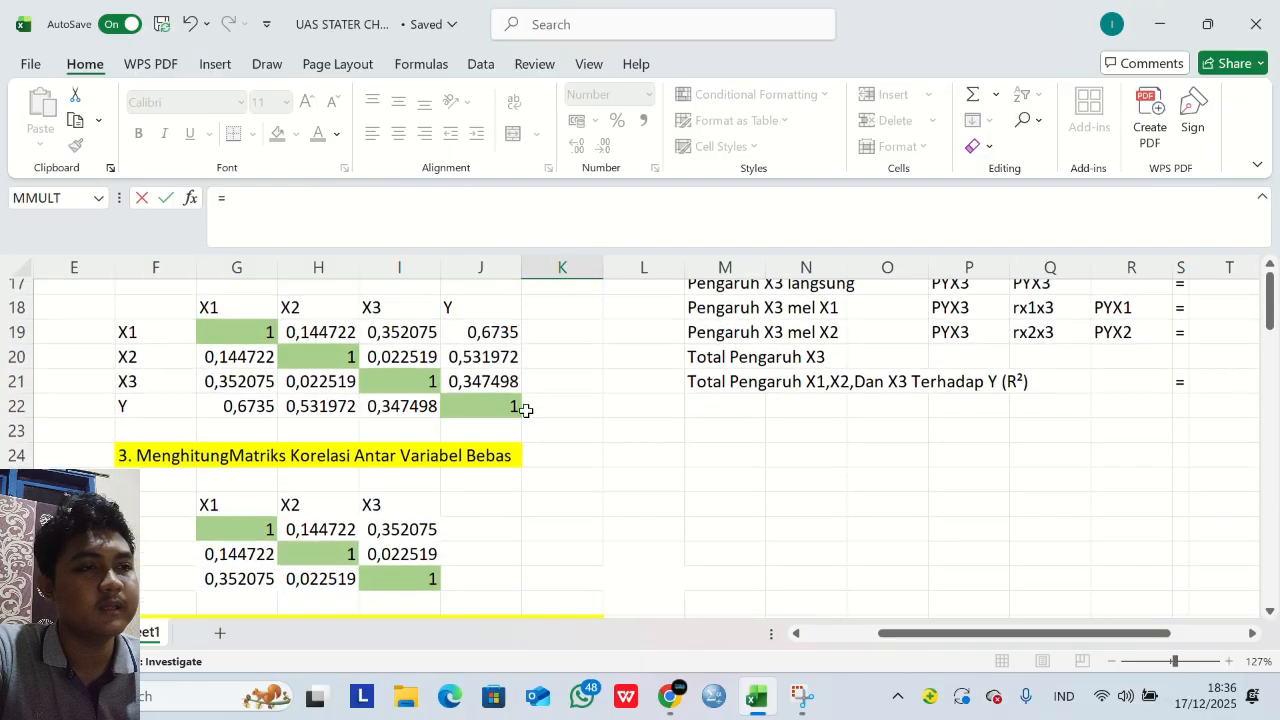
scroll(526, 410, "down", 4)
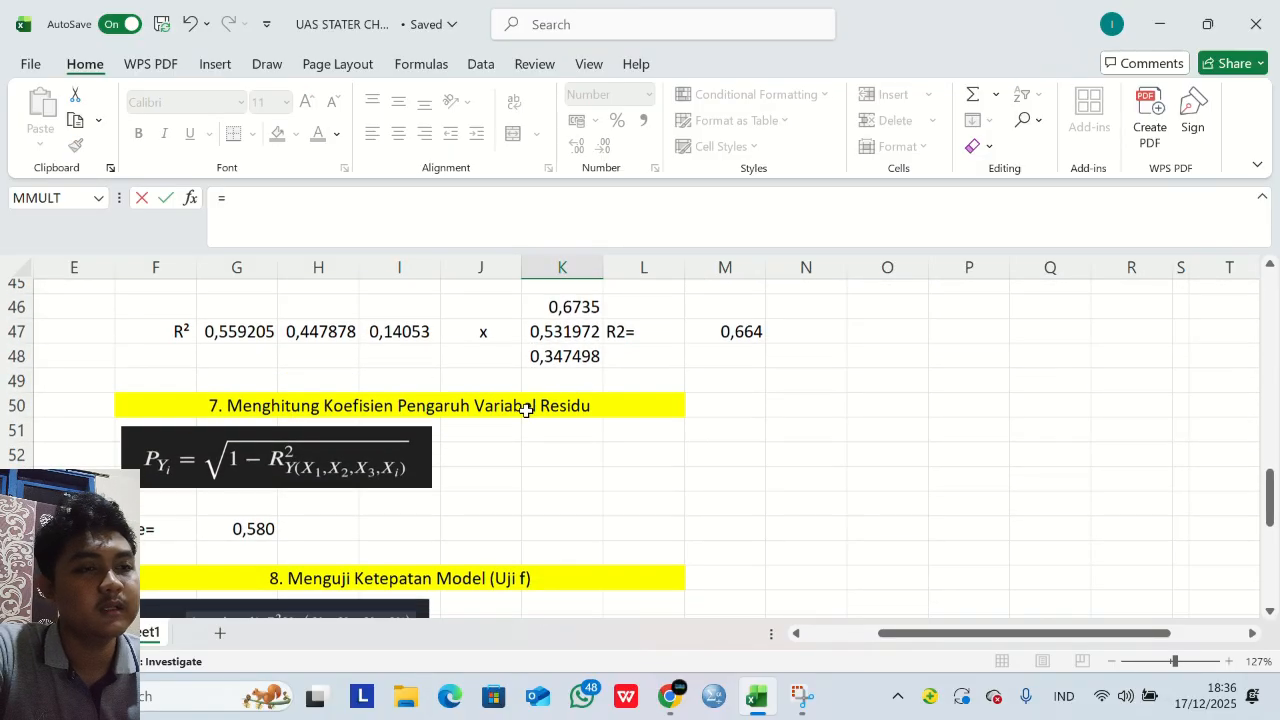
scroll(526, 410, "down", 1)
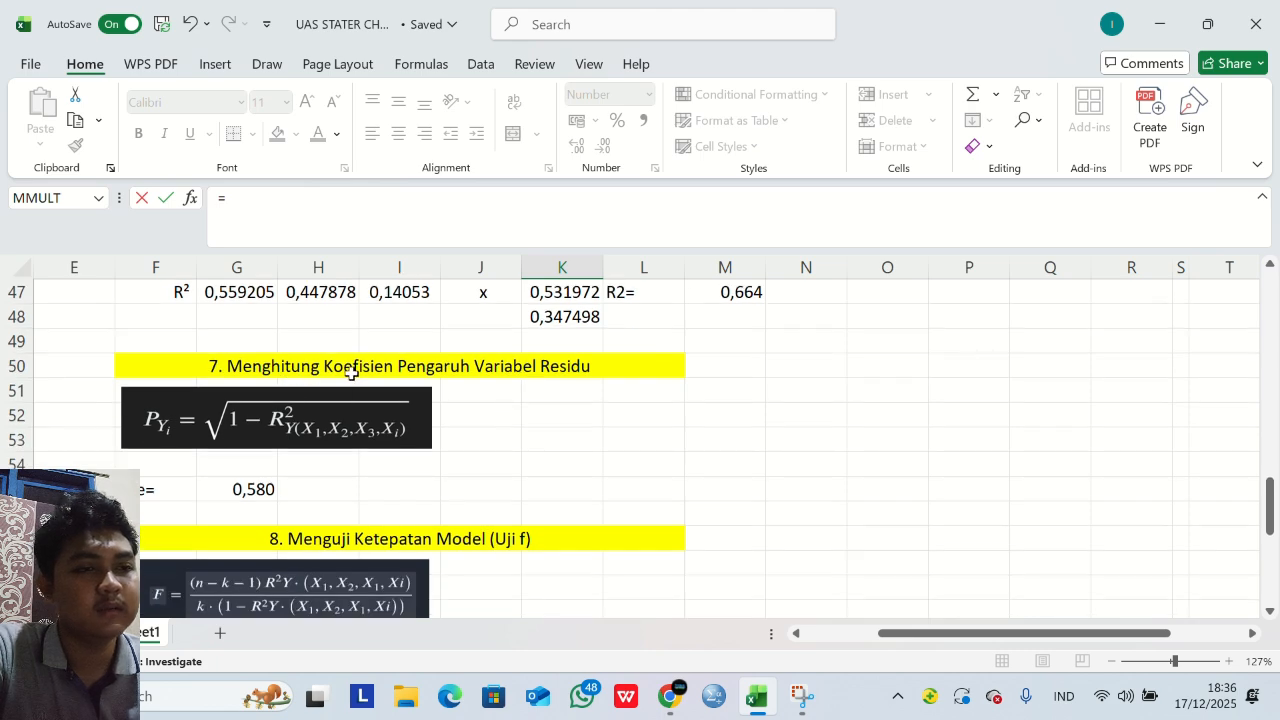
left_click(242, 490)
key("Return")
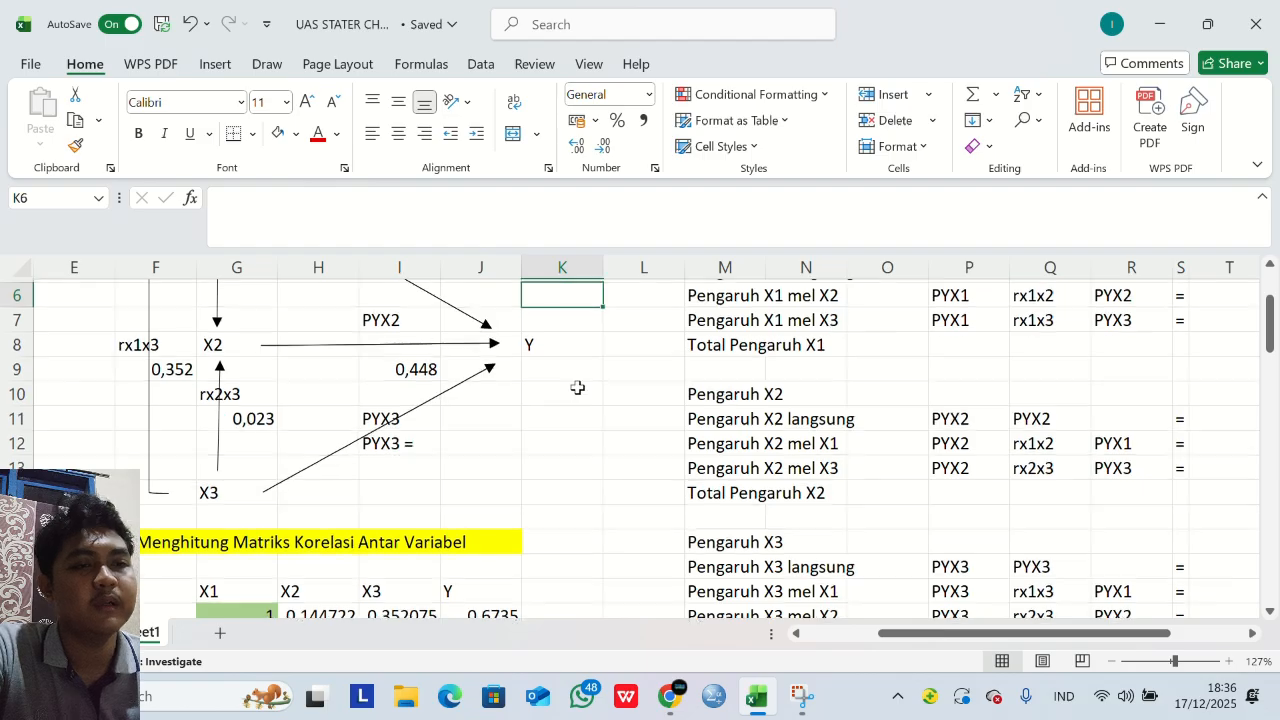
scroll(577, 387, "up", 2)
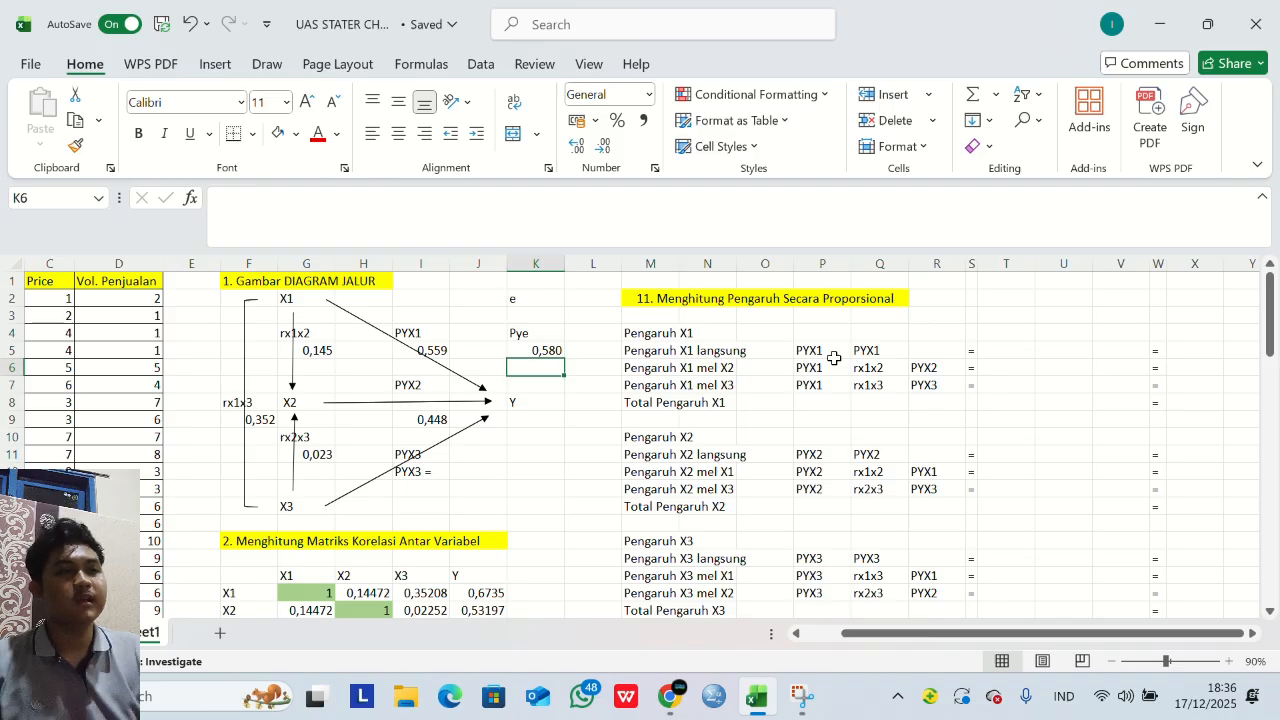
scroll(834, 358, "right", 1)
scroll(834, 358, "right", 1)
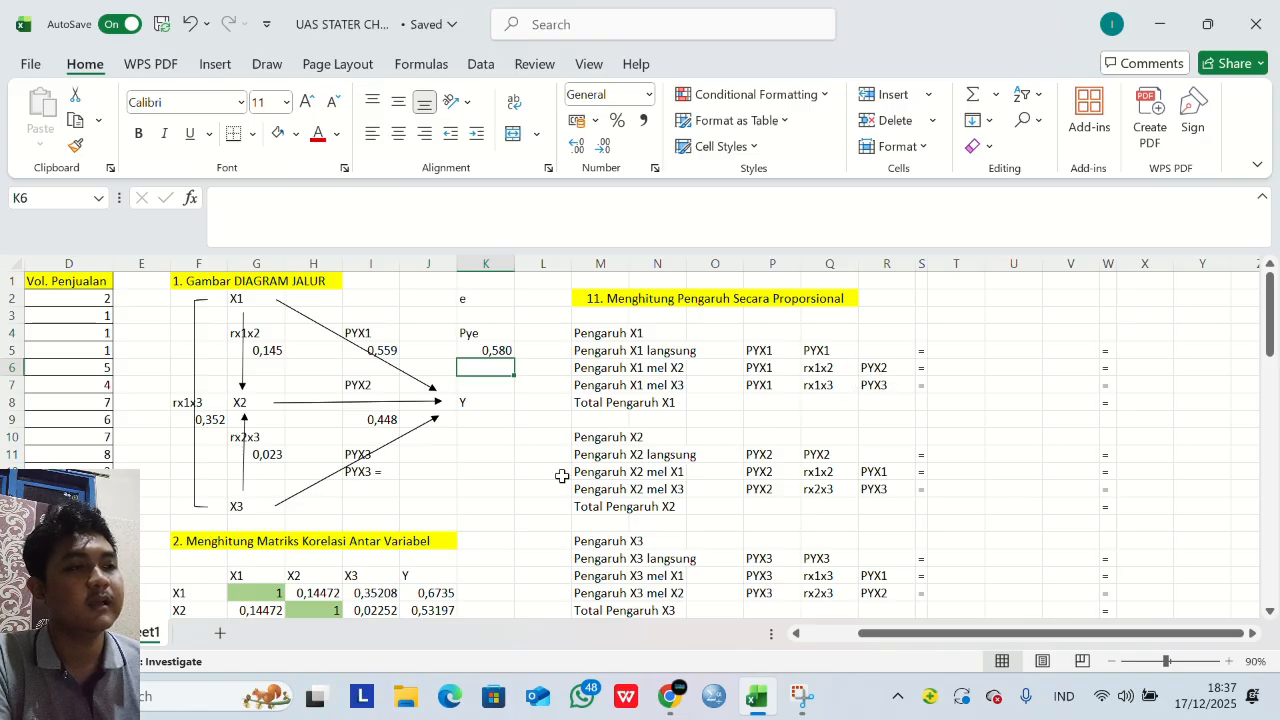
scroll(529, 489, "down", 9)
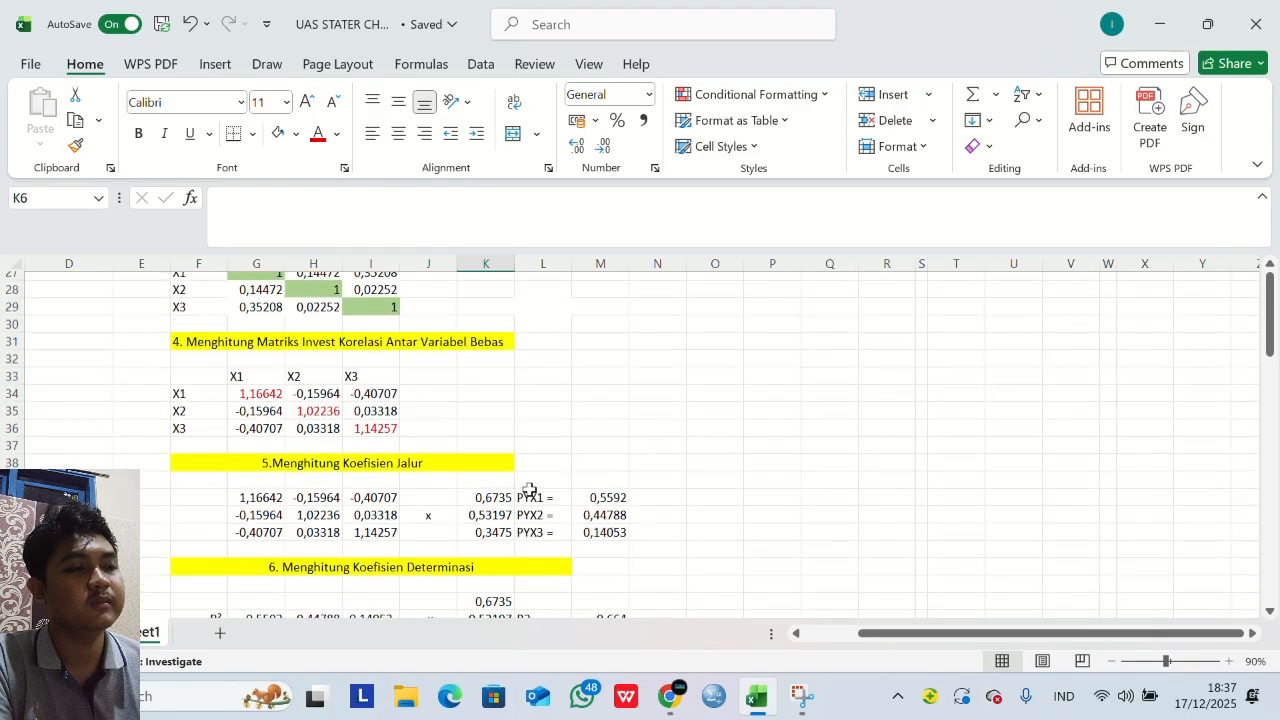
scroll(529, 489, "up", 8)
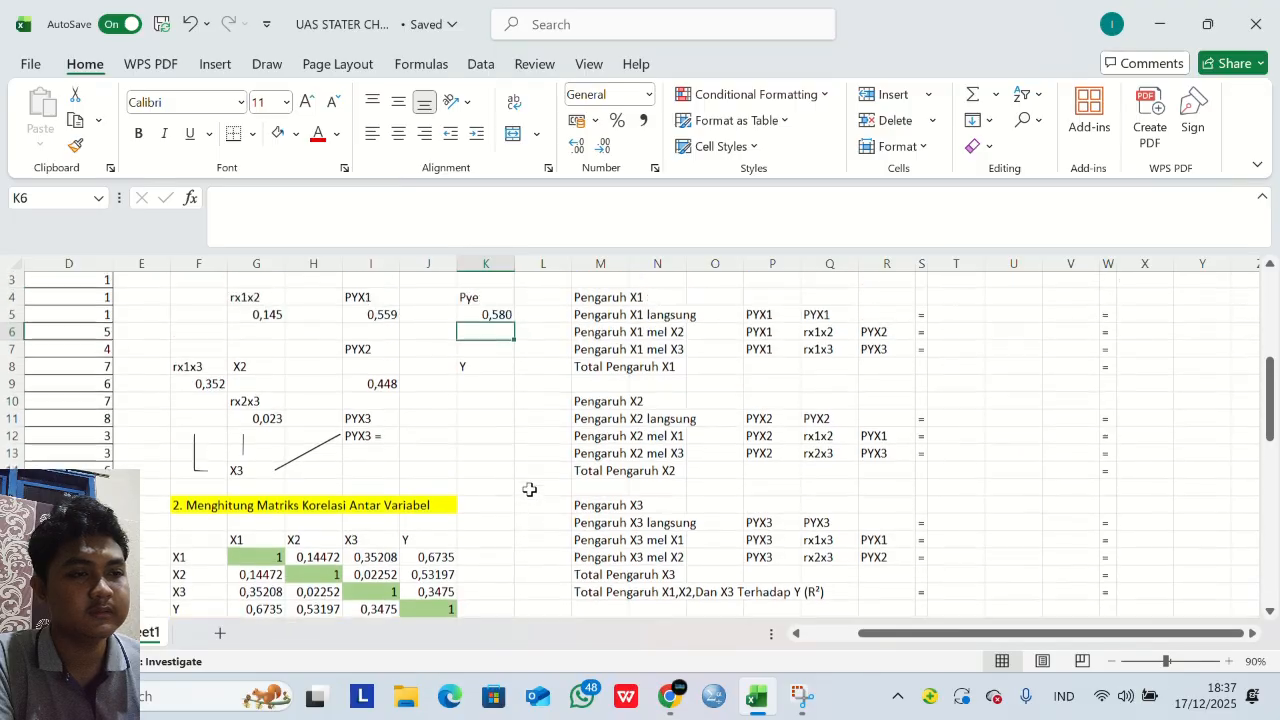
scroll(529, 489, "up", 1)
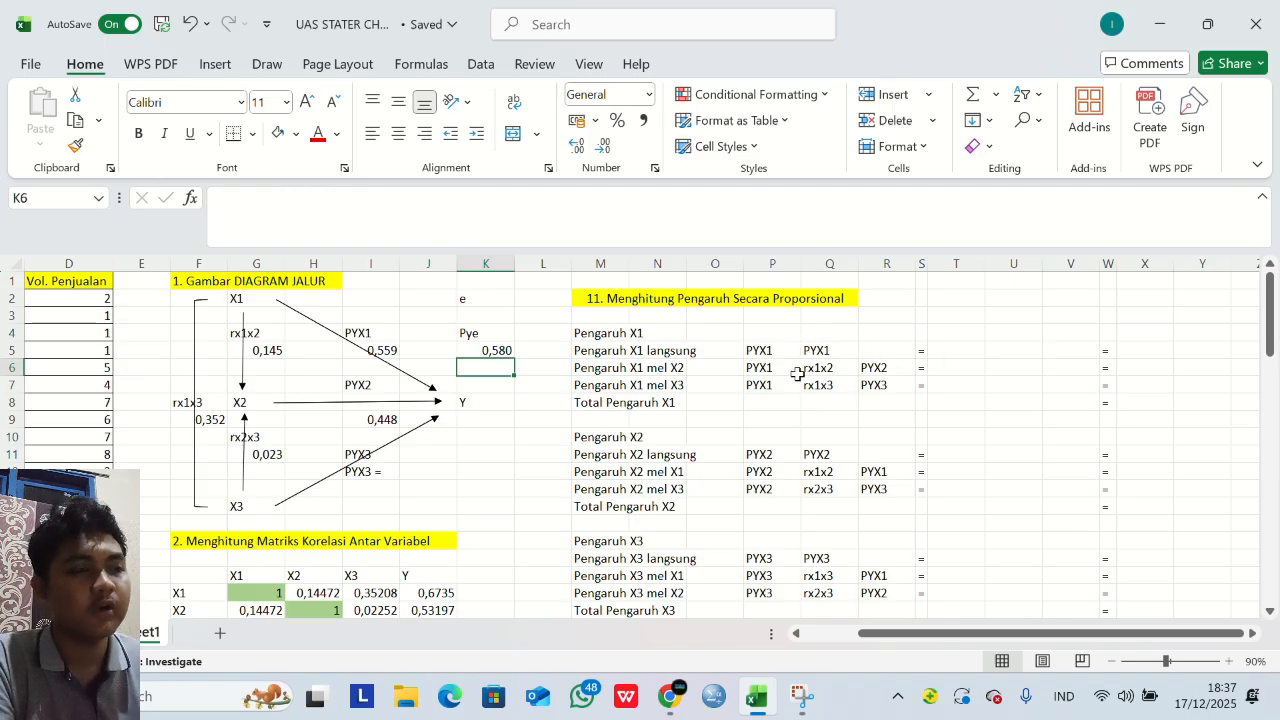
Enter the first PYX1 factor of the direct X1 effect in section 11 by linking T5 to I5.
left_click(966, 351)
double_click(966, 351)
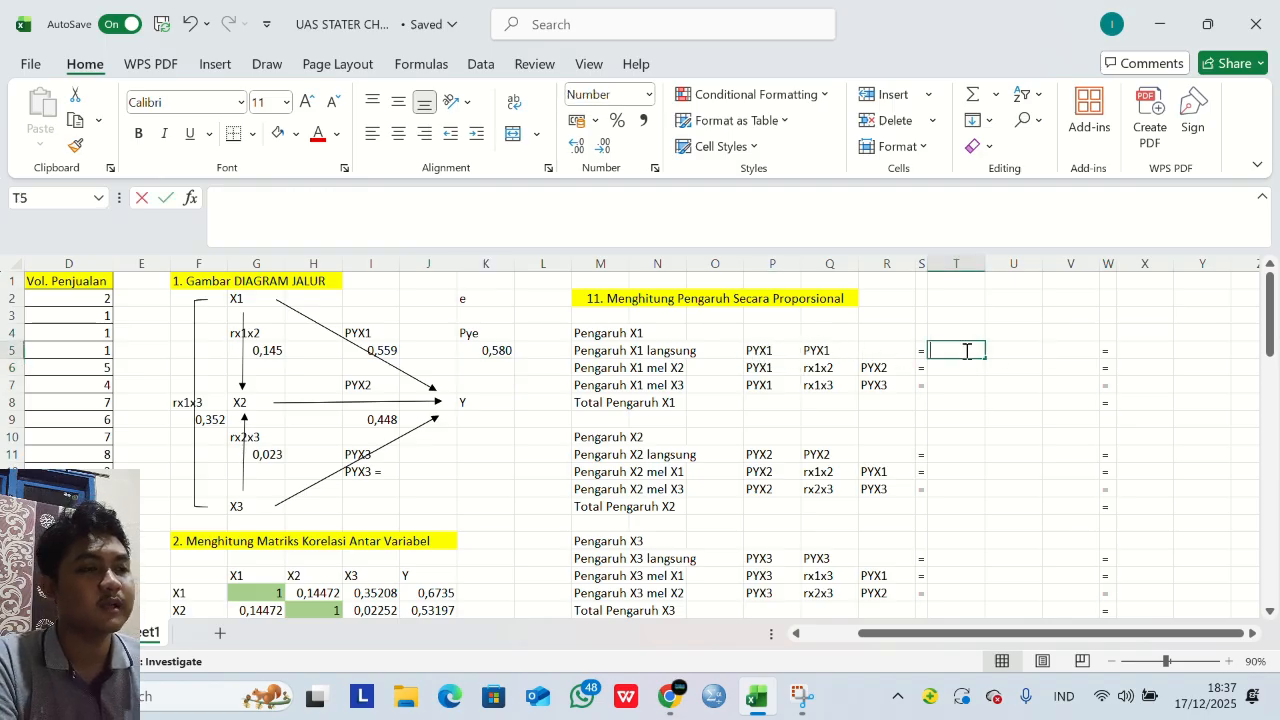
type("=")
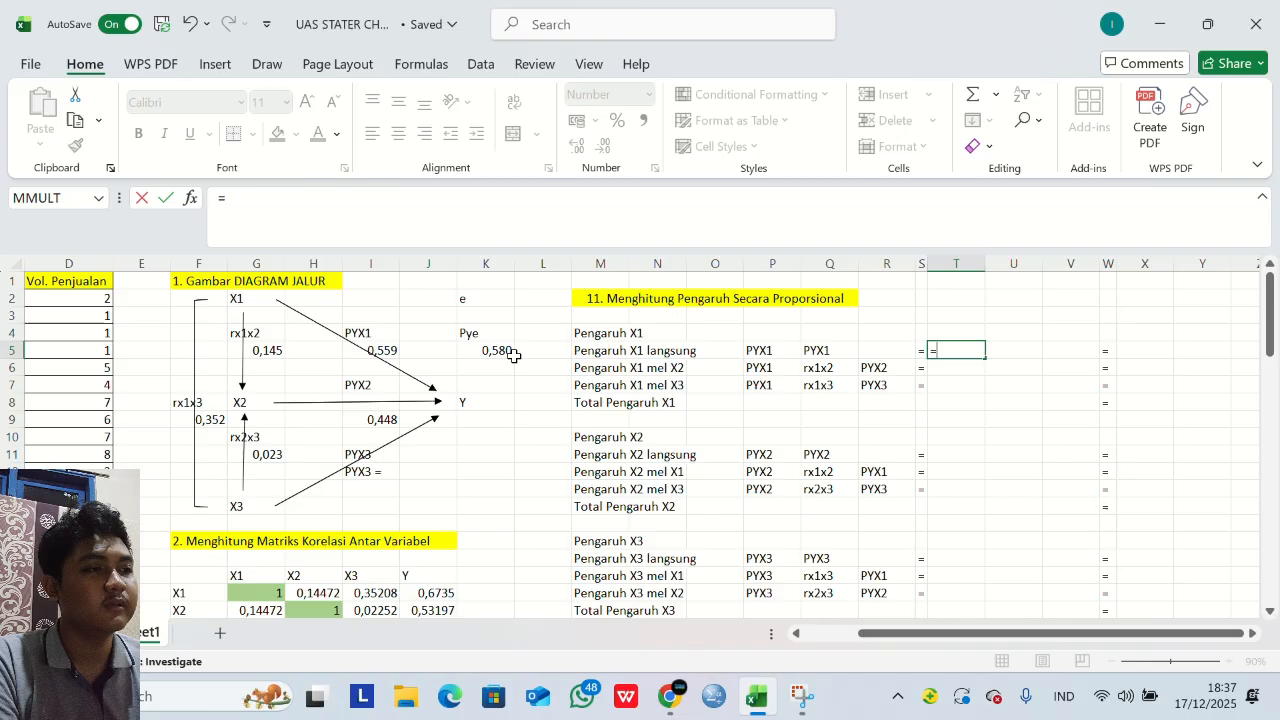
left_click(385, 351)
key("Return")
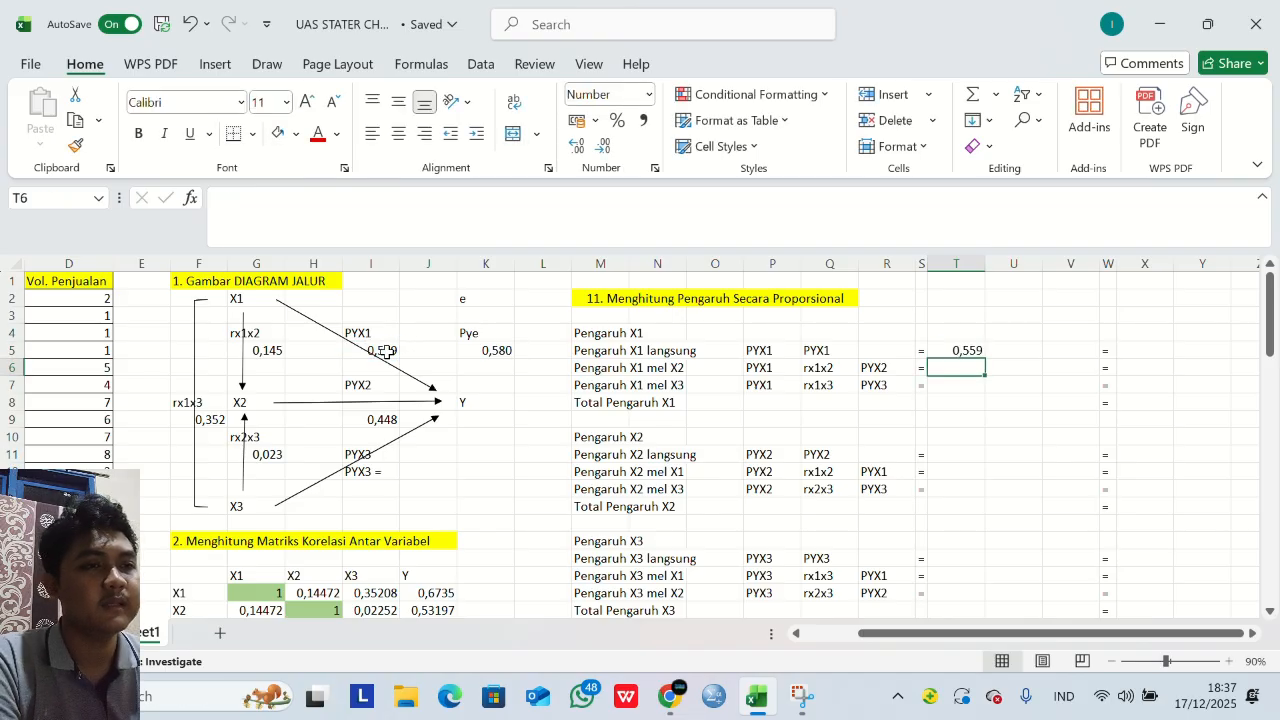
Enter the PYX1 factor for the X1-via-X2 and X1-via-X3 effects by linking T6 to T5 and T7 to T6.
type("=")
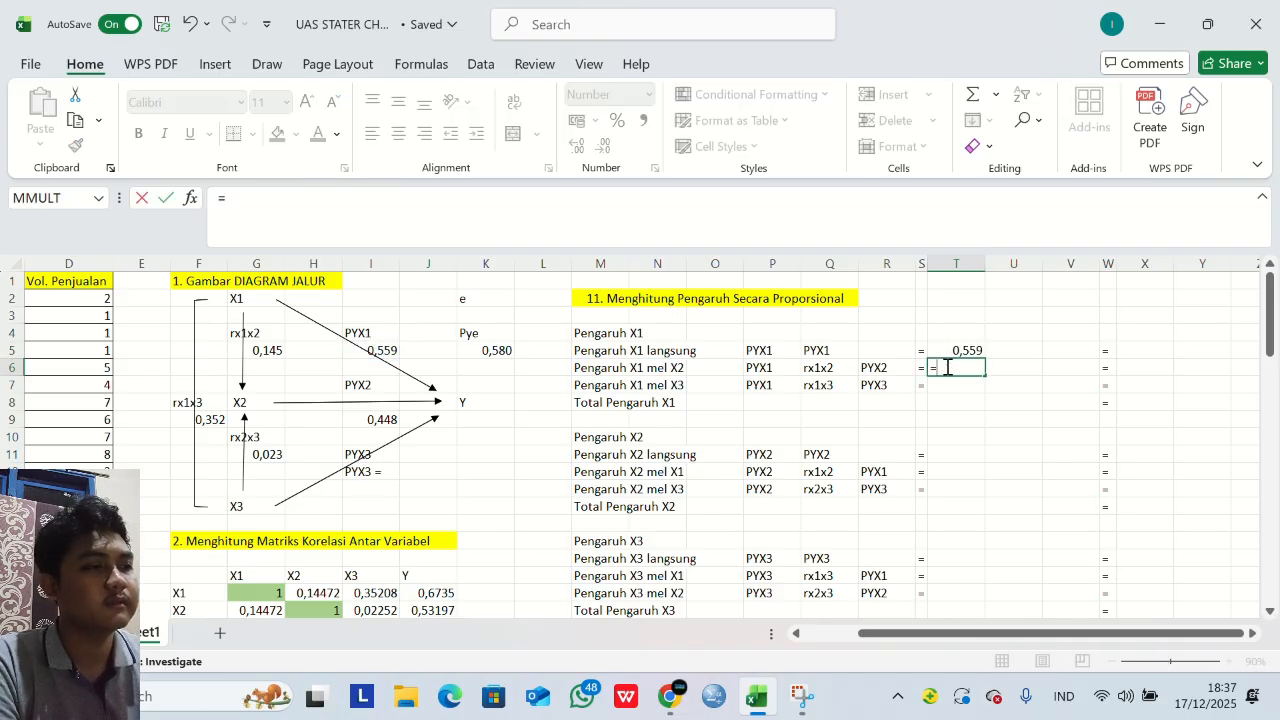
left_click(969, 350)
key("Return")
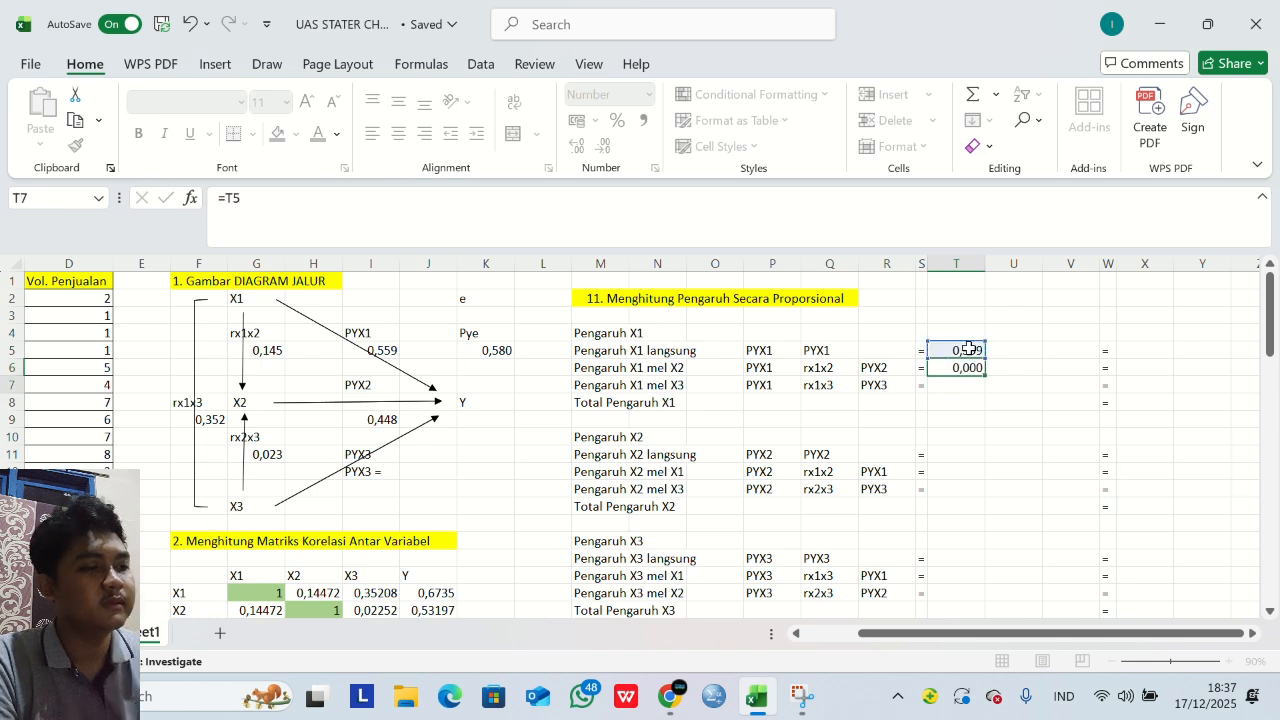
type("=")
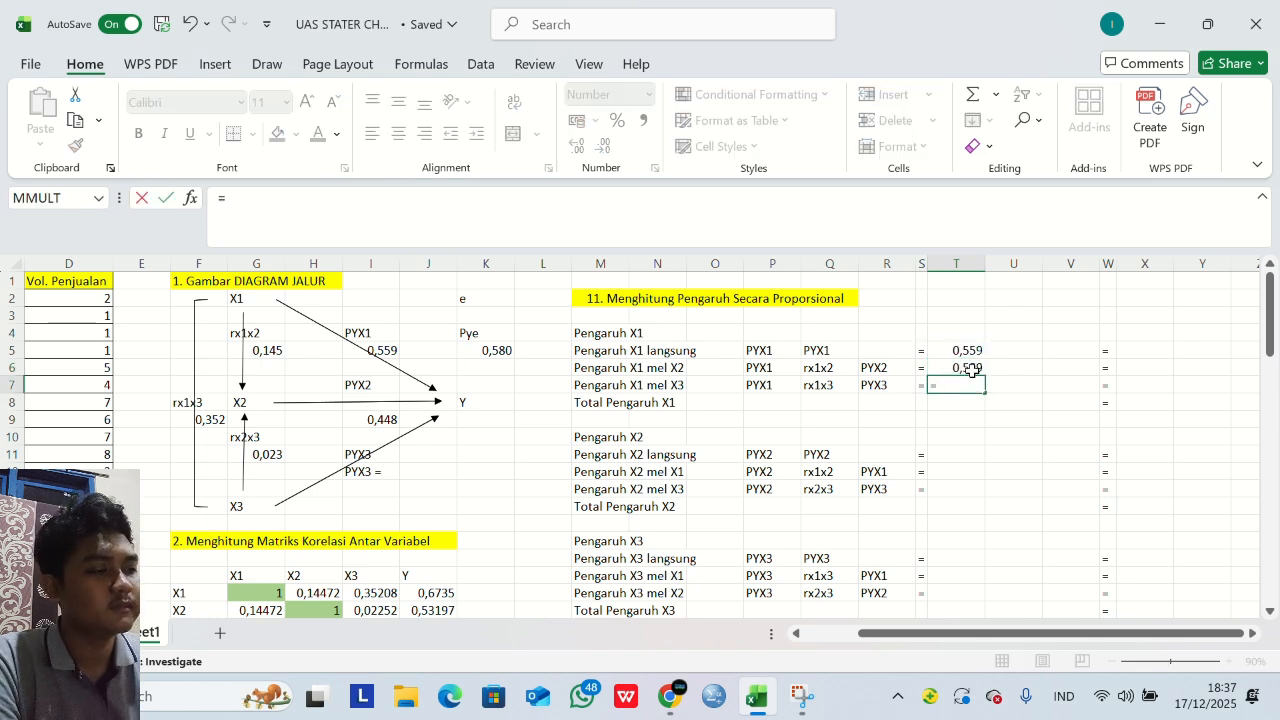
left_click(972, 366)
key("Return")
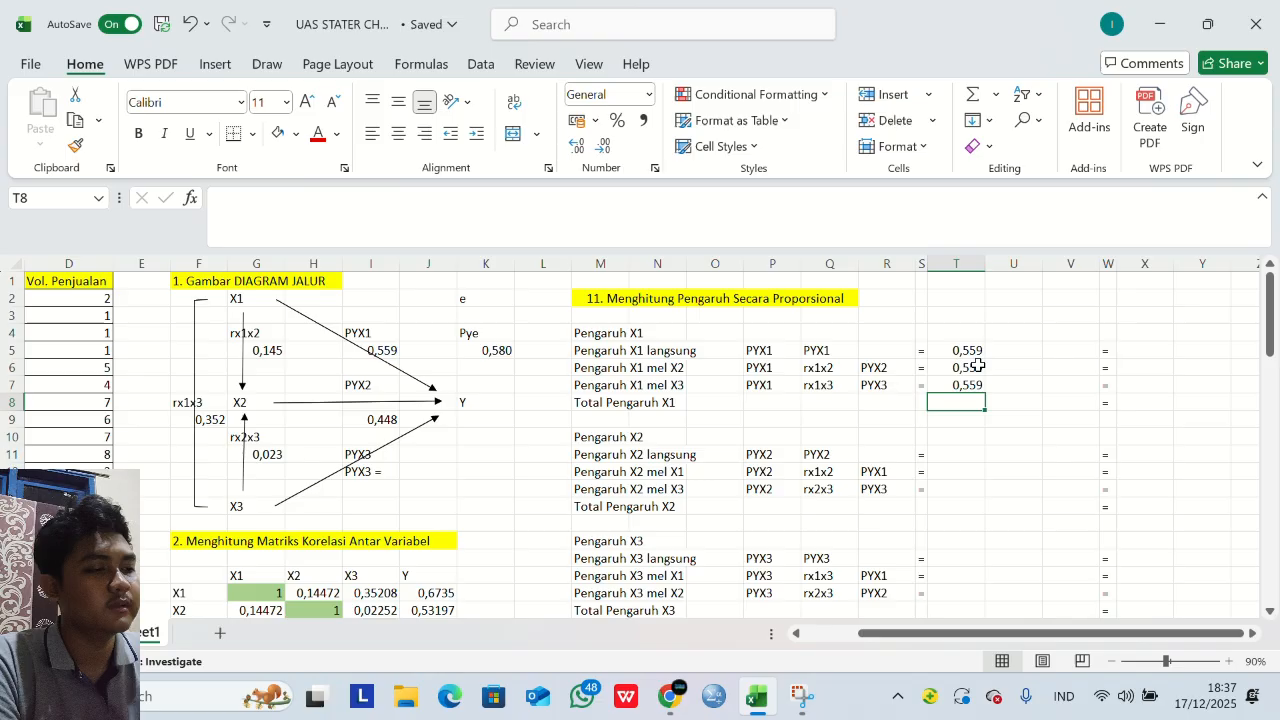
Enter the second PYX1 factor of the direct X1 effect by linking U5 to T5.
left_click(1030, 350)
type("=")
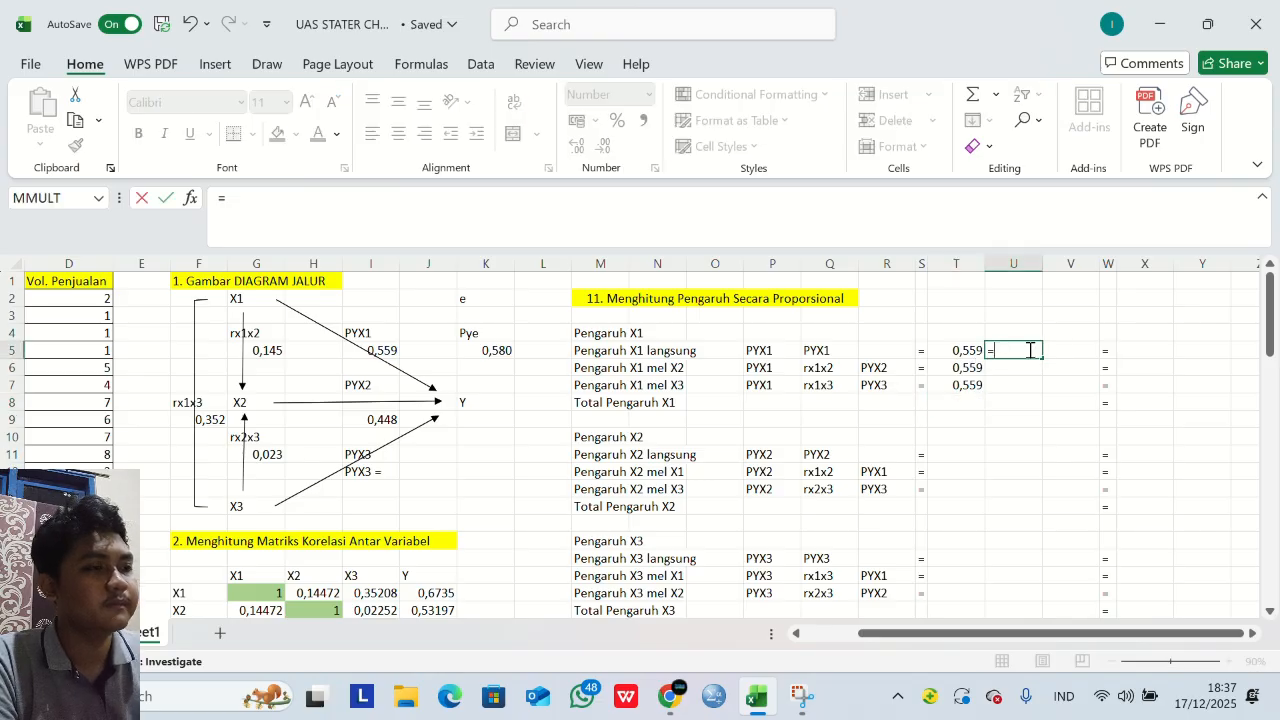
left_click(967, 350)
key("Return")
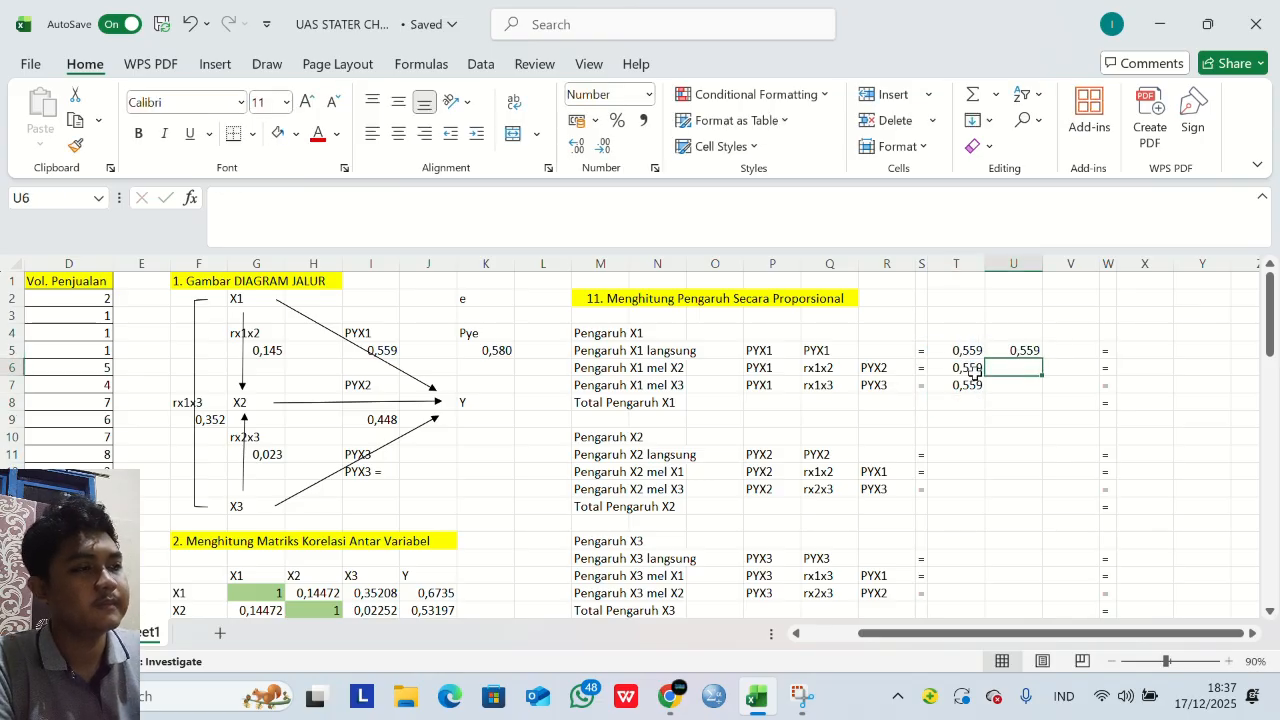
Enter the rx1x2 factor of the X1-via-X2 effect by linking U6 to G5 on the diagram.
type("=")
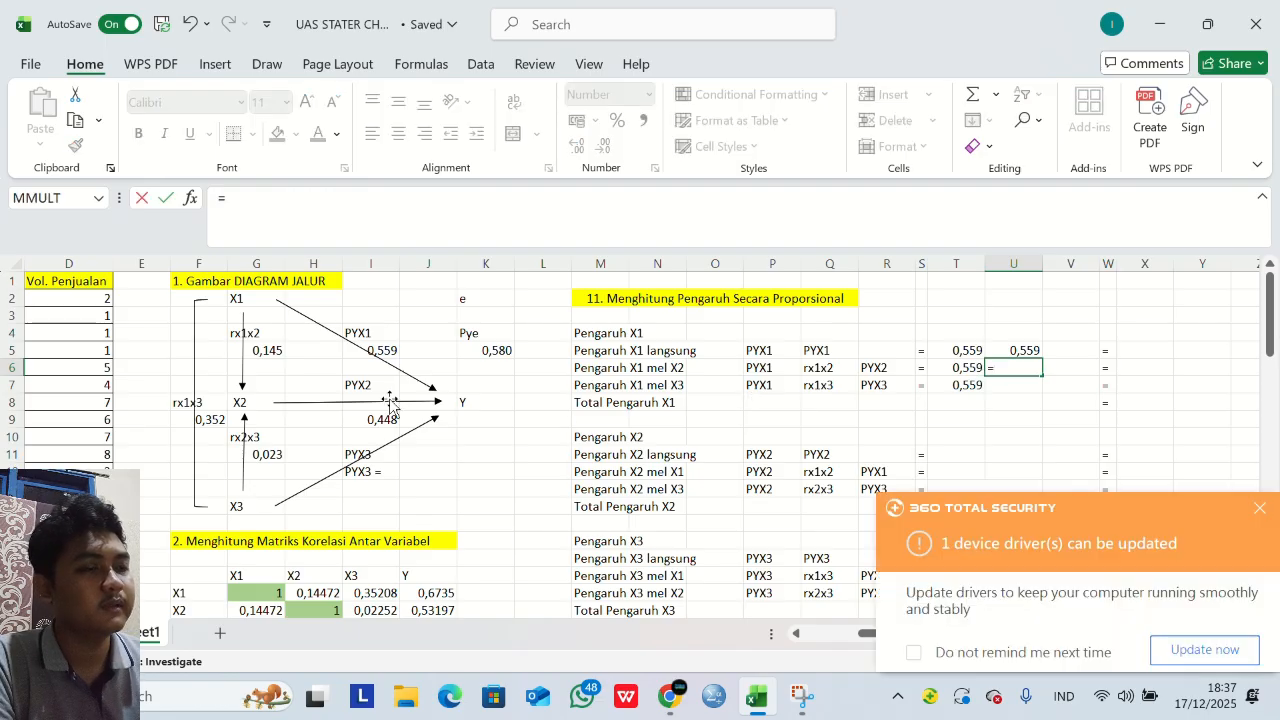
left_click(272, 351)
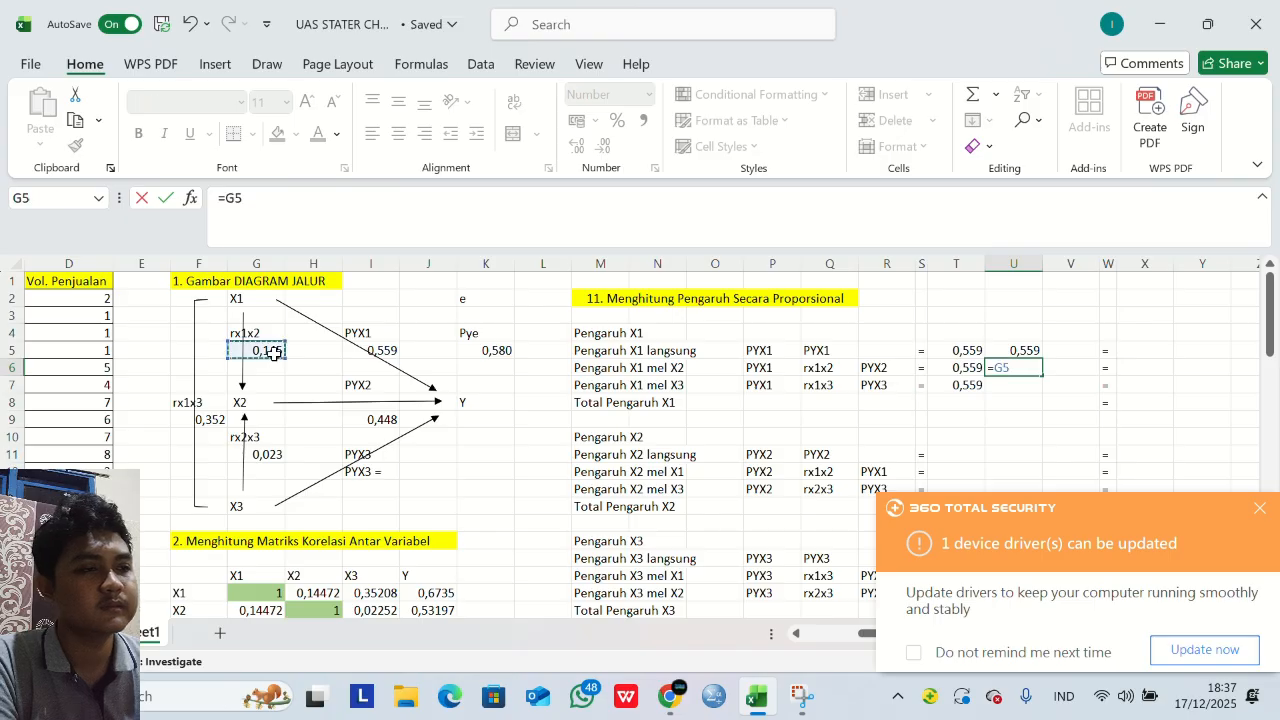
key("Return")
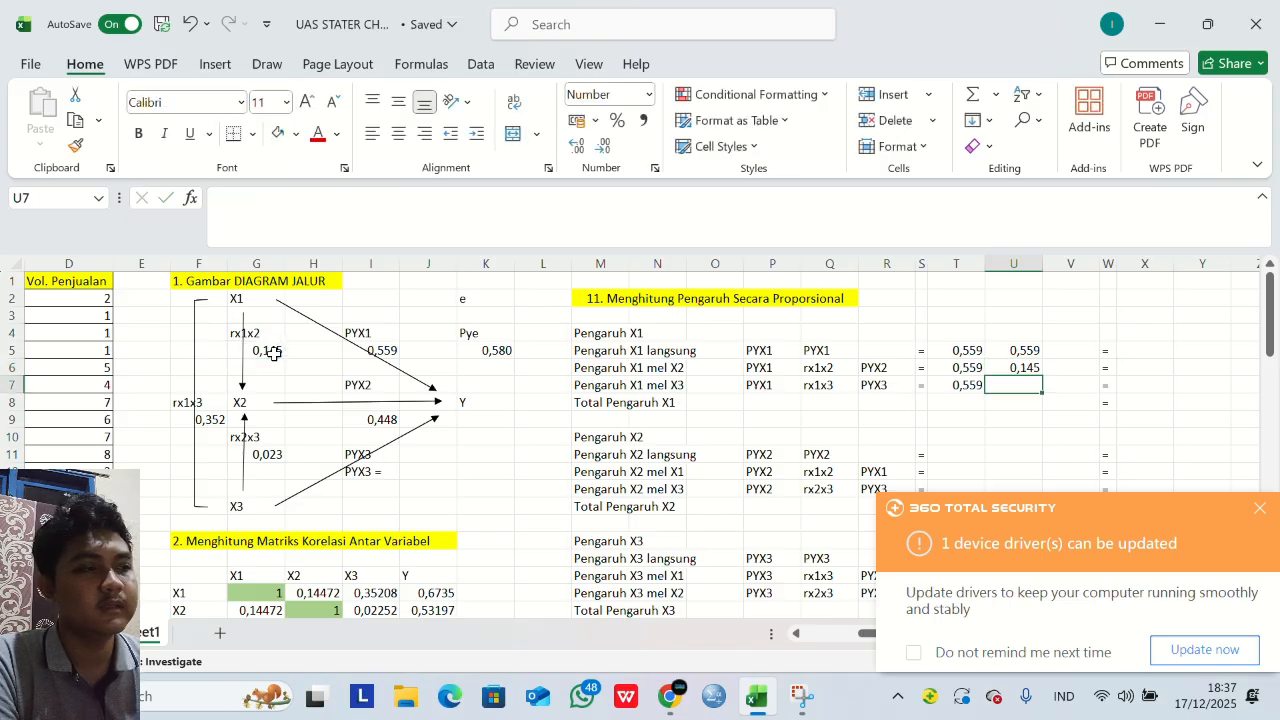
Dismiss the driver update notification and enter the rx1x3 factor of the X1-via-X3 effect by linking U7 to F9.
left_click(1259, 508)
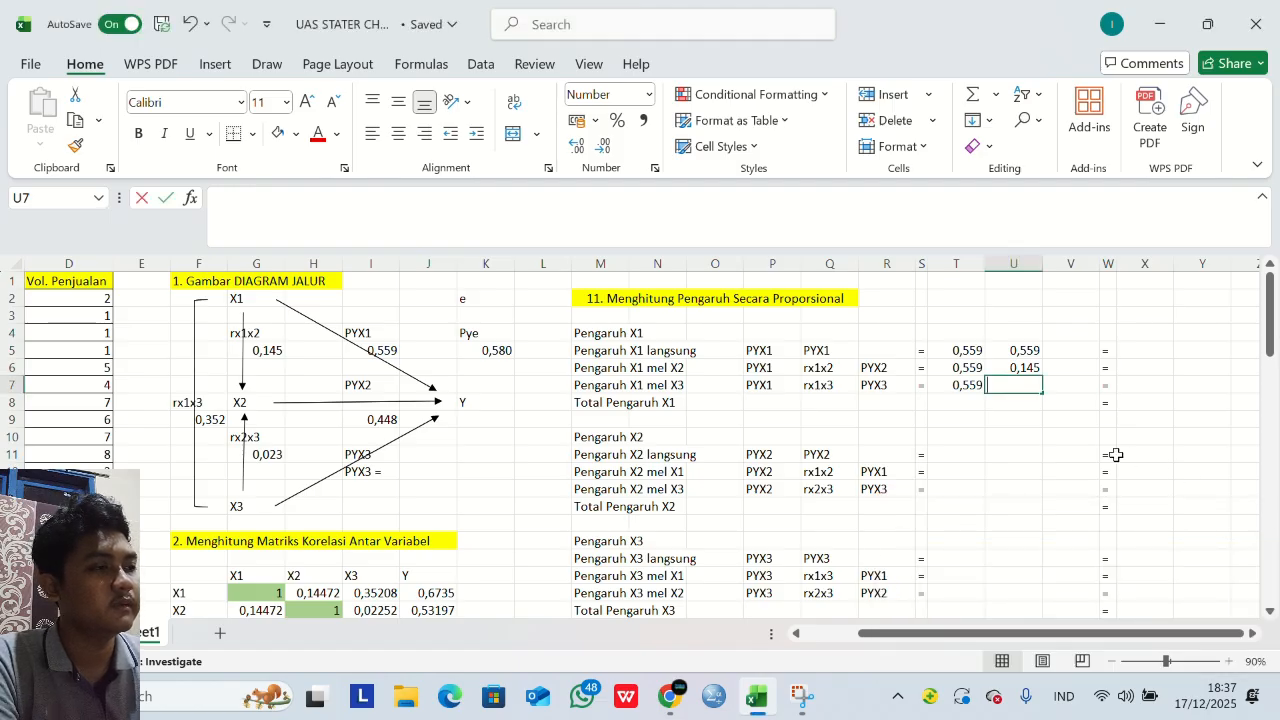
type("=")
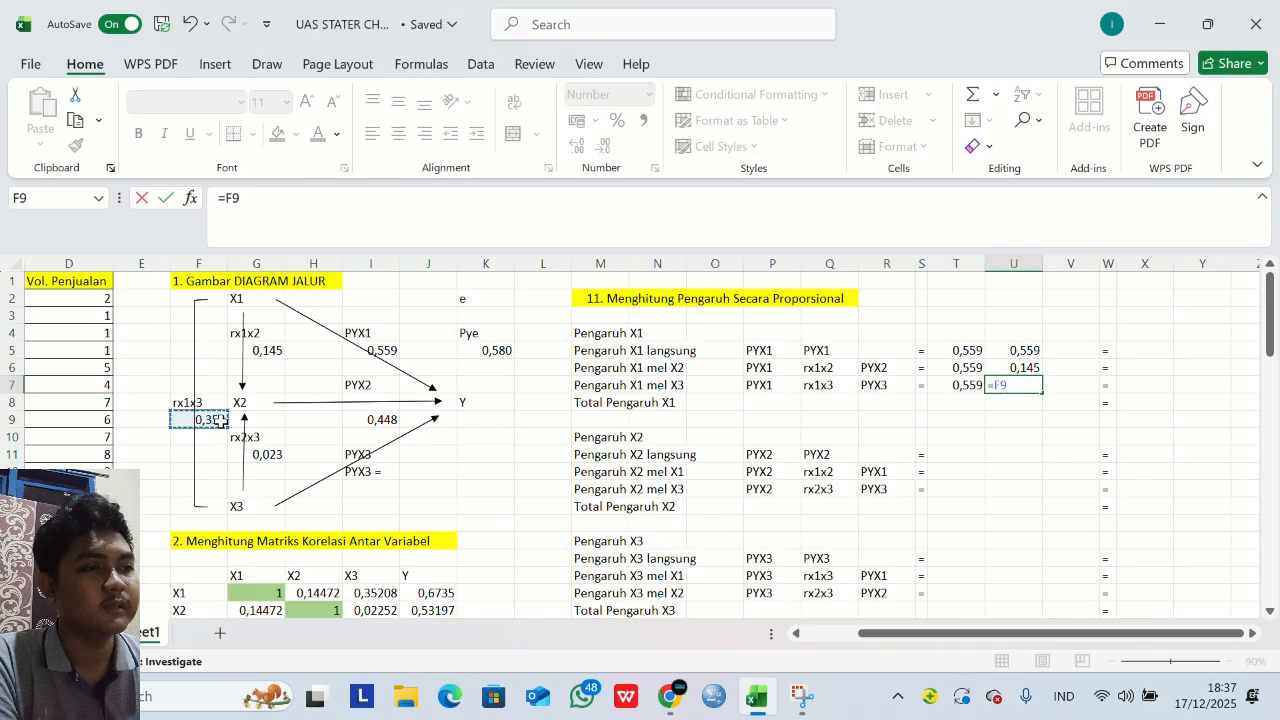
key("Return")
Enter the PYX2 factor of the X1-via-X2 effect by linking V6 to I9 on the diagram.
left_click(1056, 371)
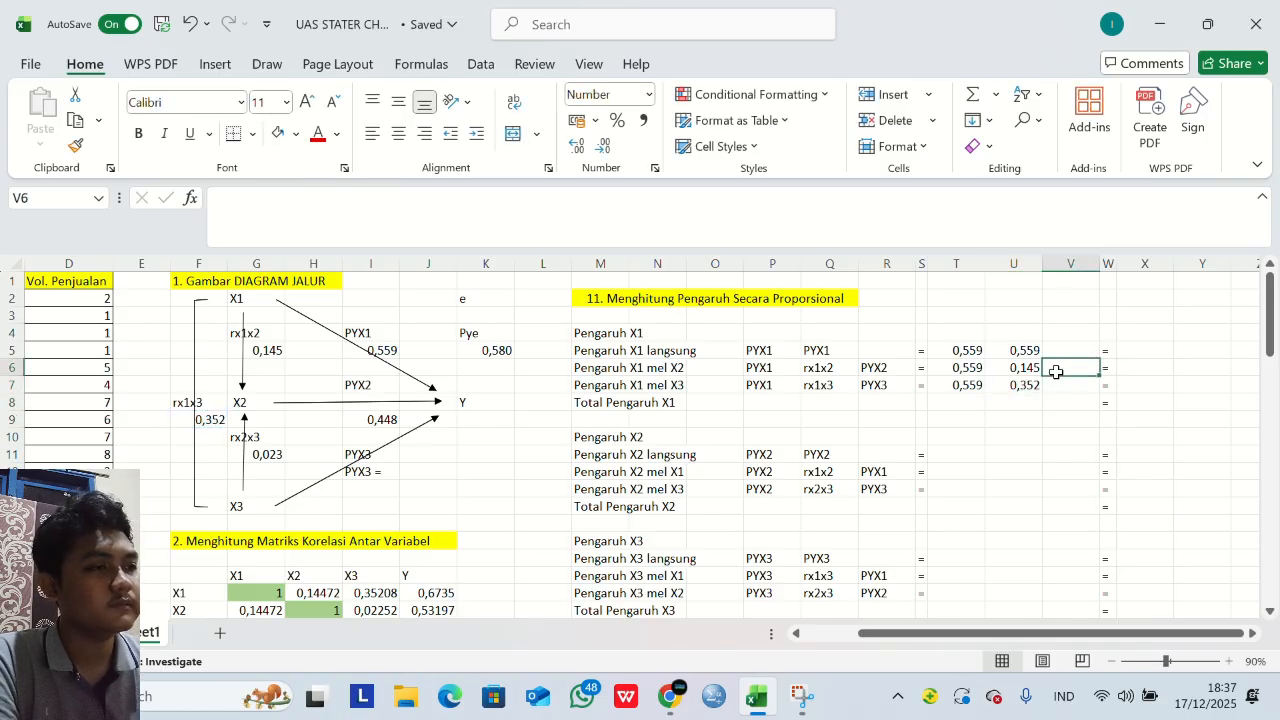
type("=")
left_click(378, 421)
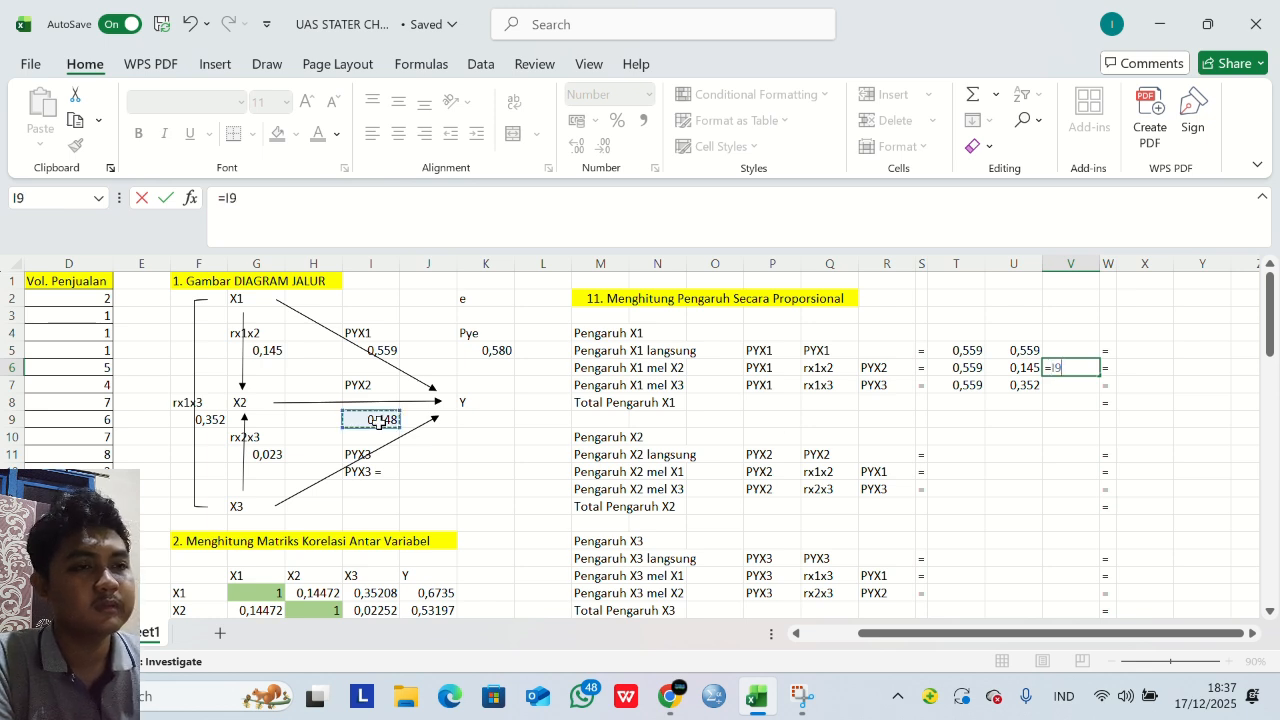
key("Return")
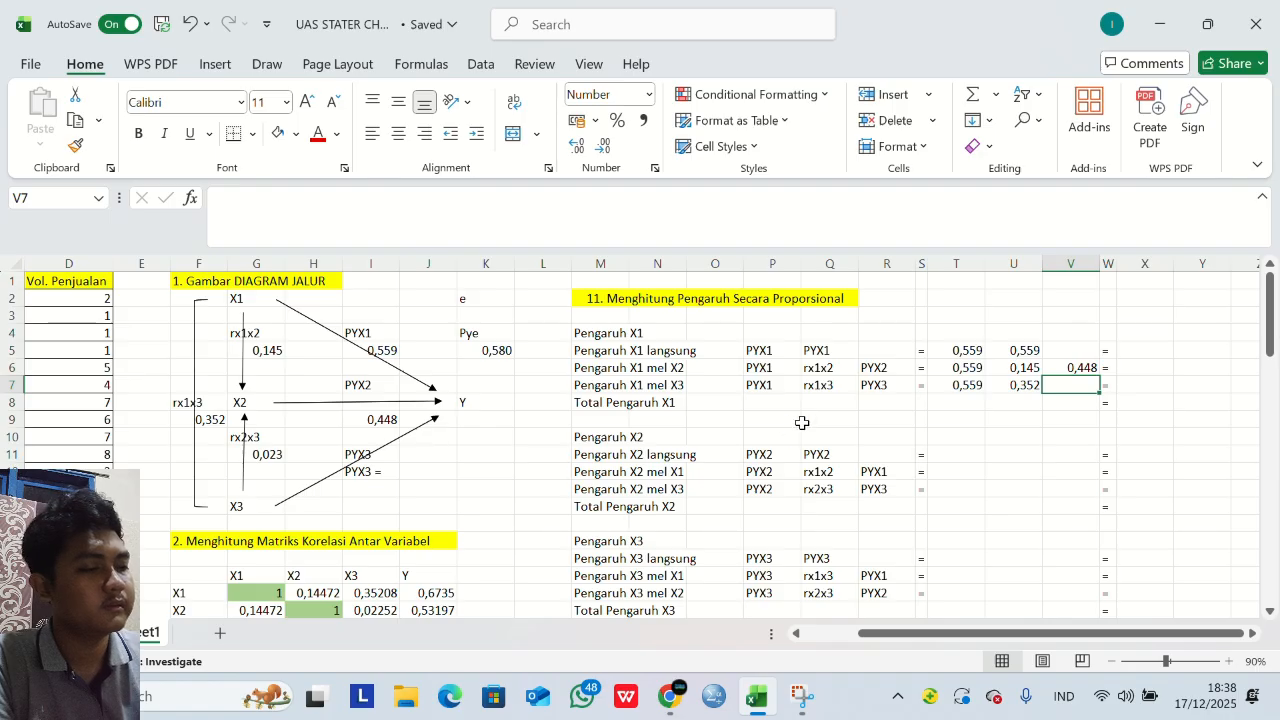
Correct the PYX3 coefficient in I12 on the path diagram by linking it to M42 in section 5.
left_click(377, 472)
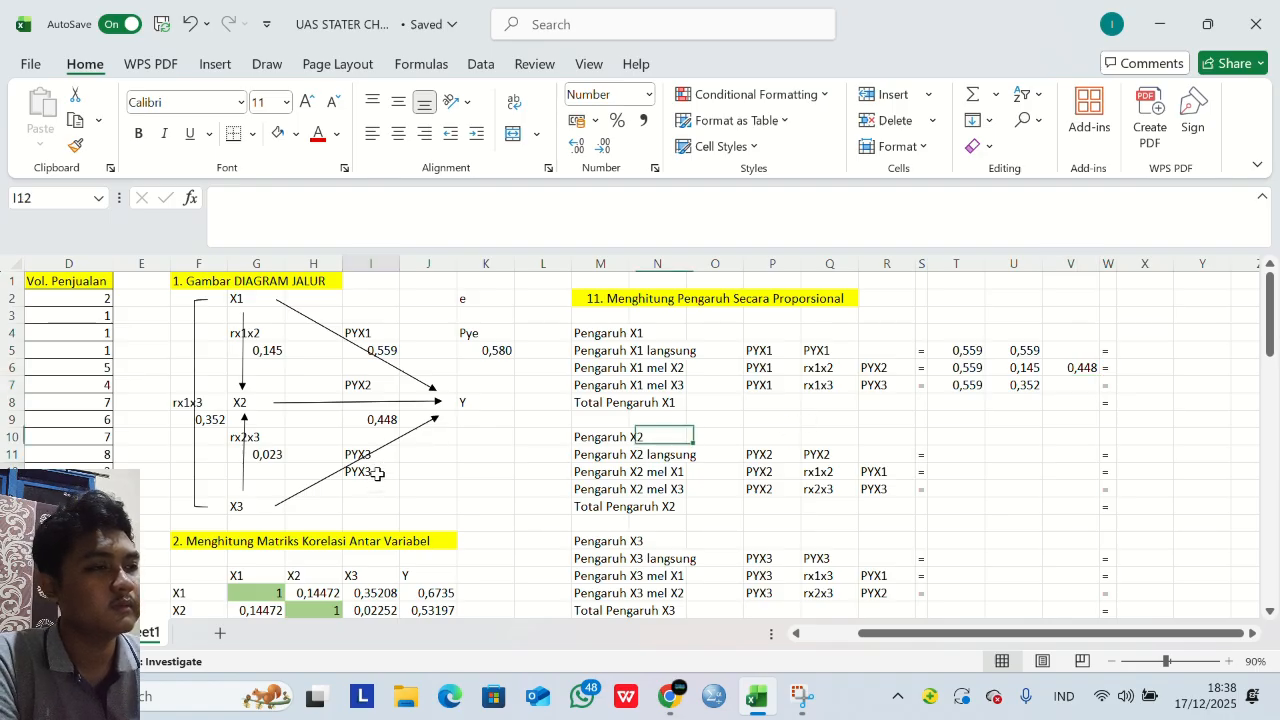
double_click(377, 474)
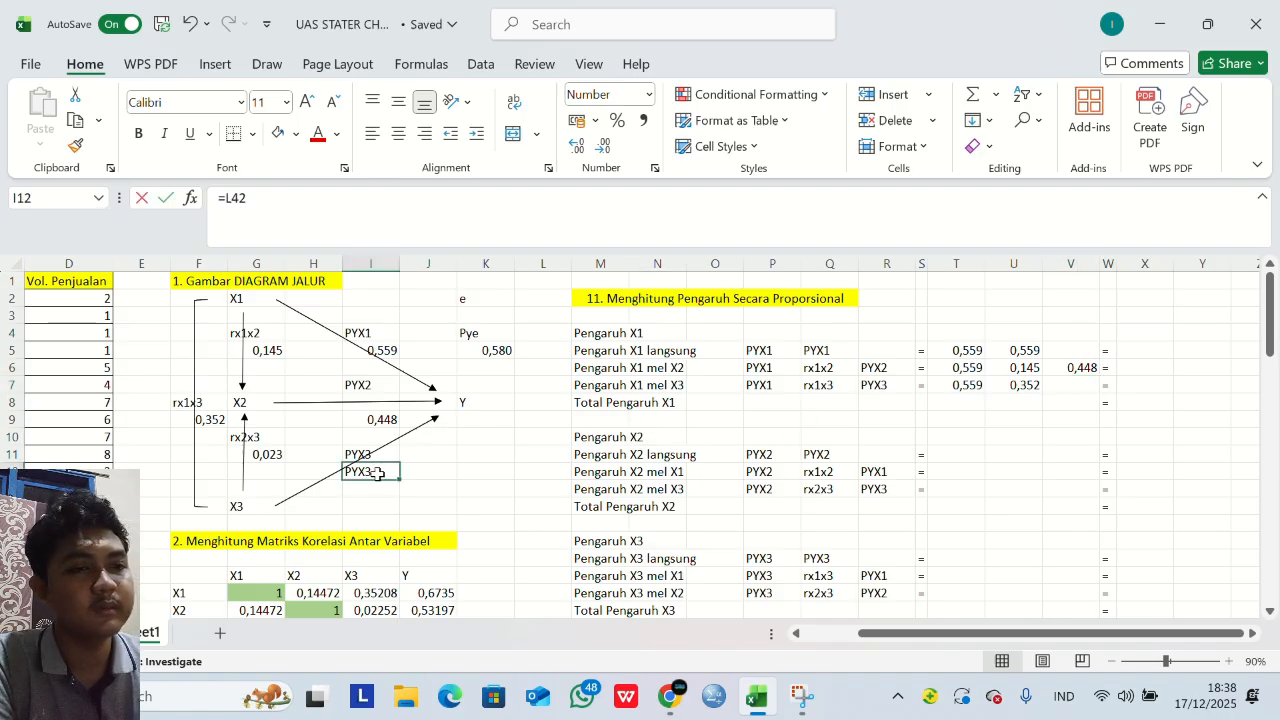
type("=")
scroll(377, 474, "down", 6)
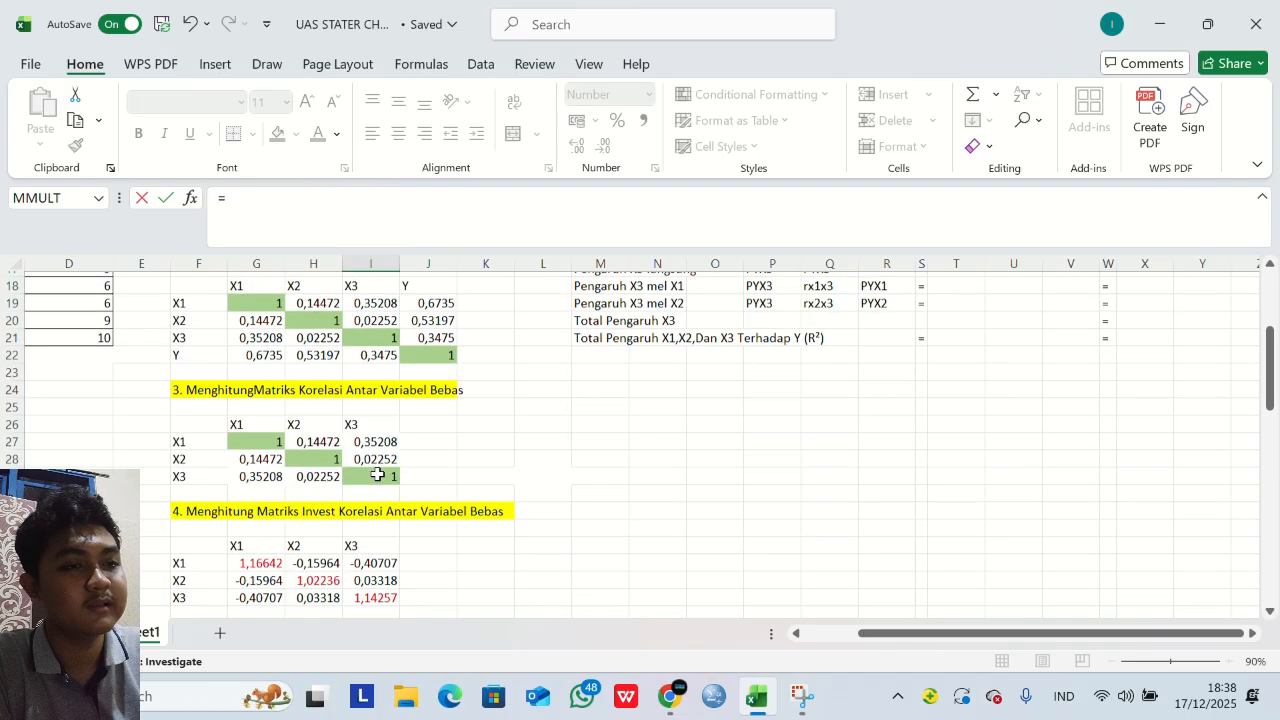
scroll(377, 474, "down", 3)
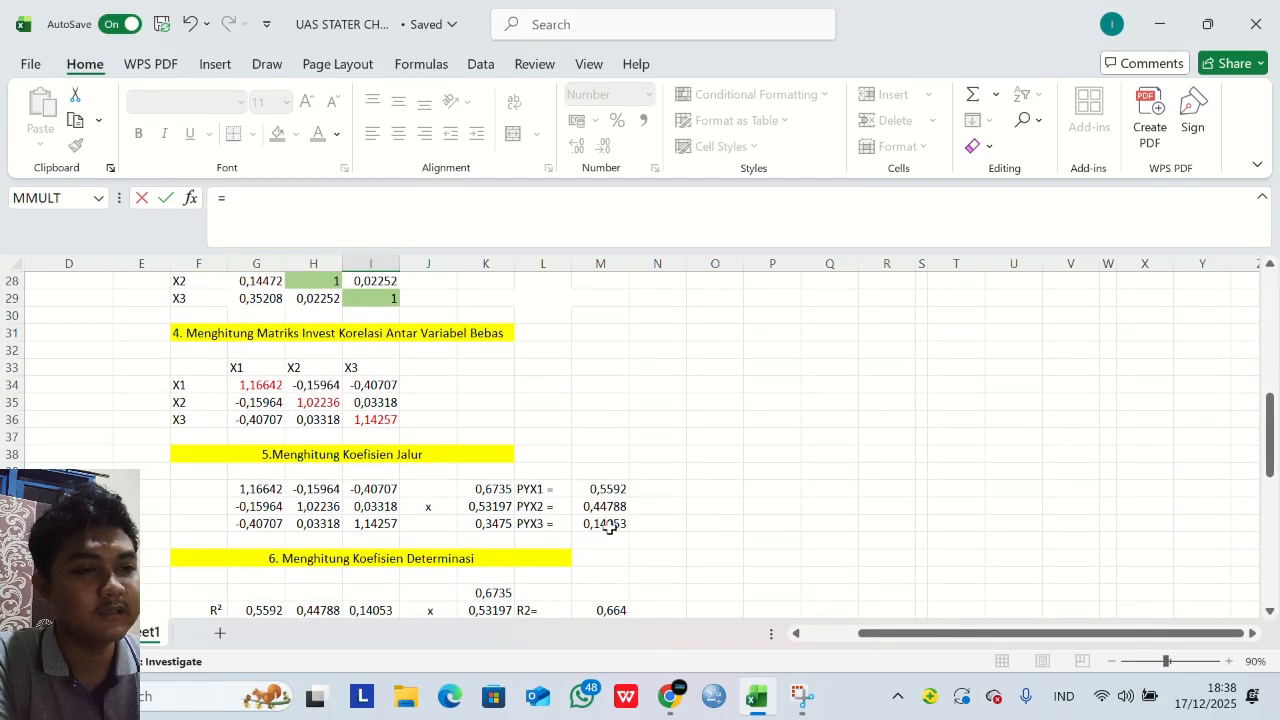
left_click(610, 524)
key("Return")
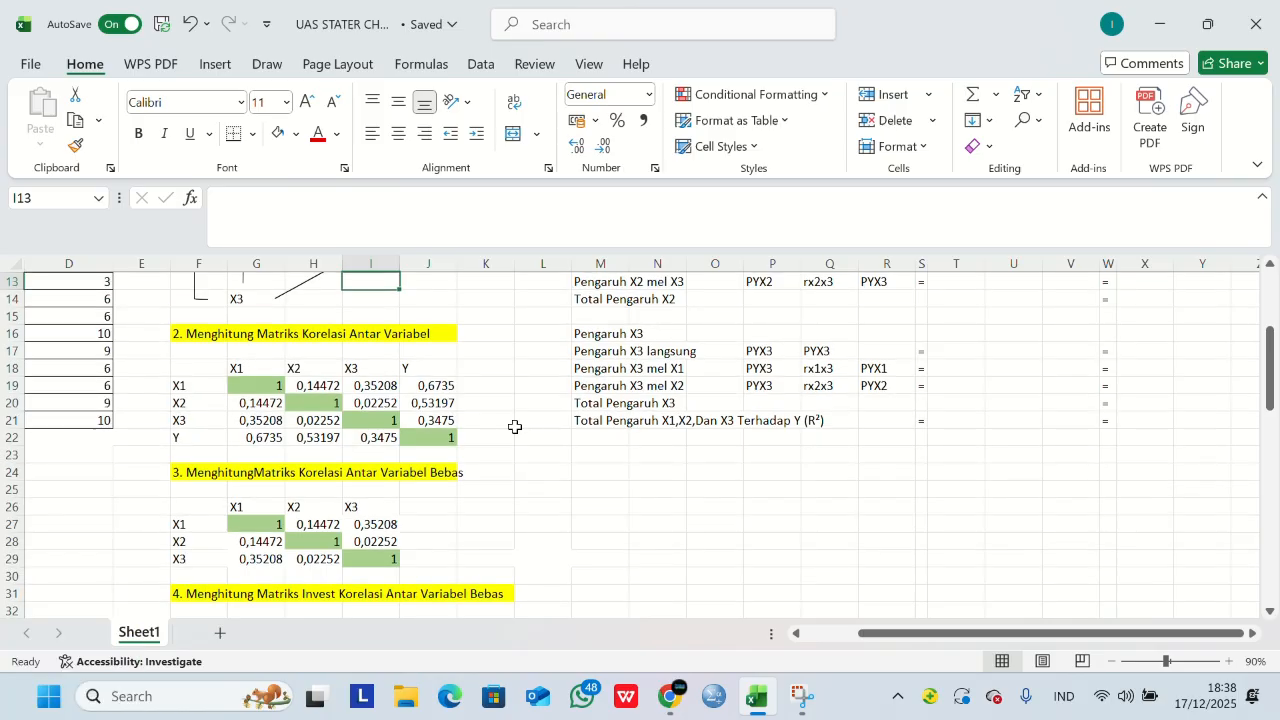
scroll(515, 427, "up", 2)
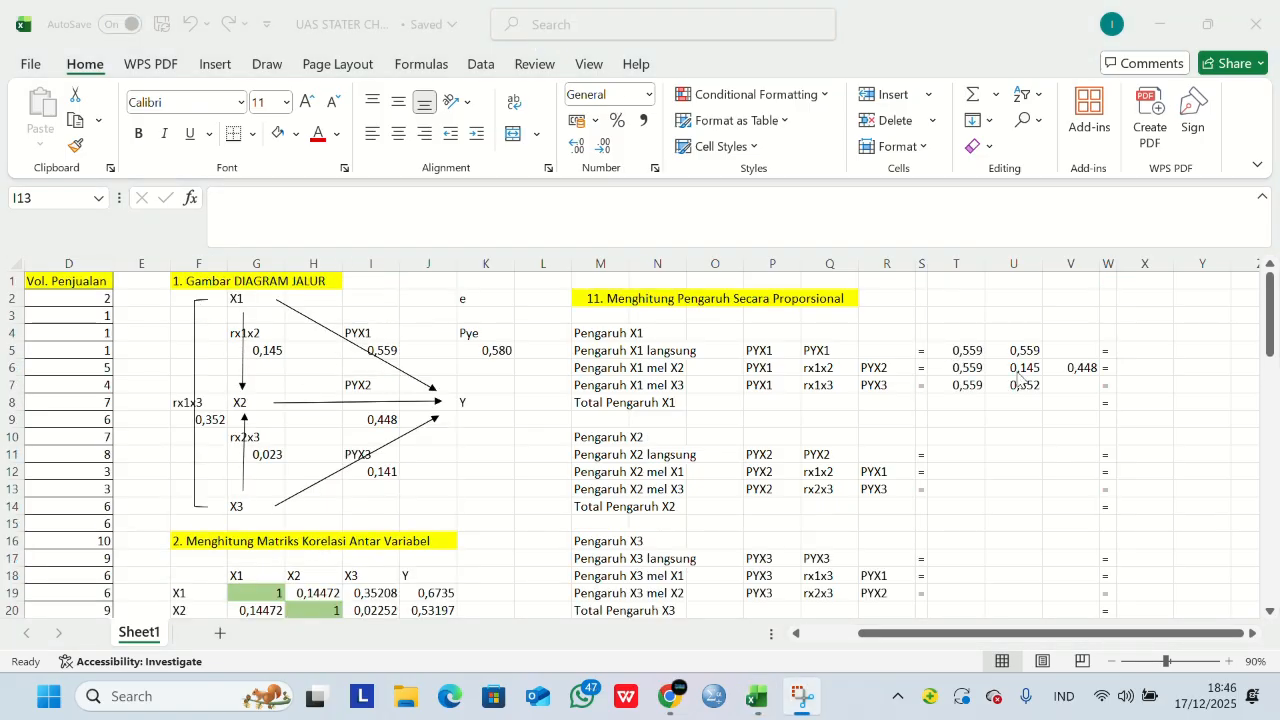
Enter the PYX3 factor of the X1-via-X3 effect by linking V7 to I12 on the diagram.
left_click(1063, 380)
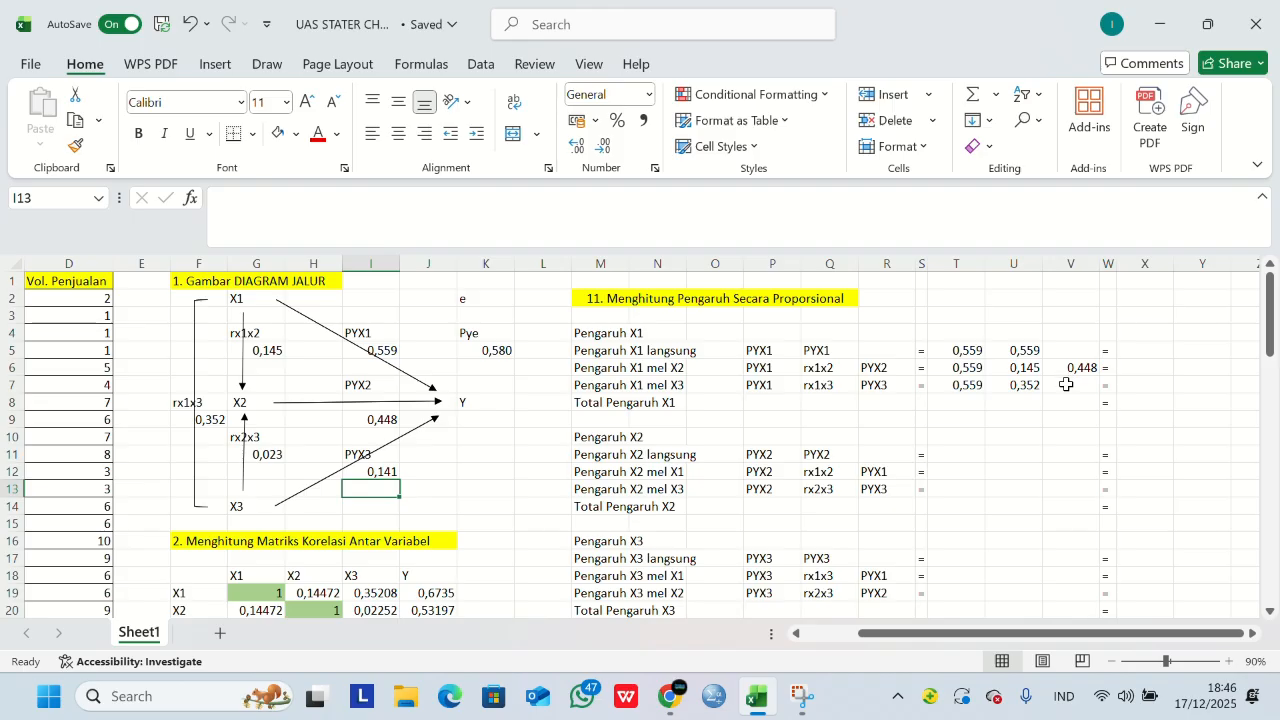
left_click(1066, 384)
type("=")
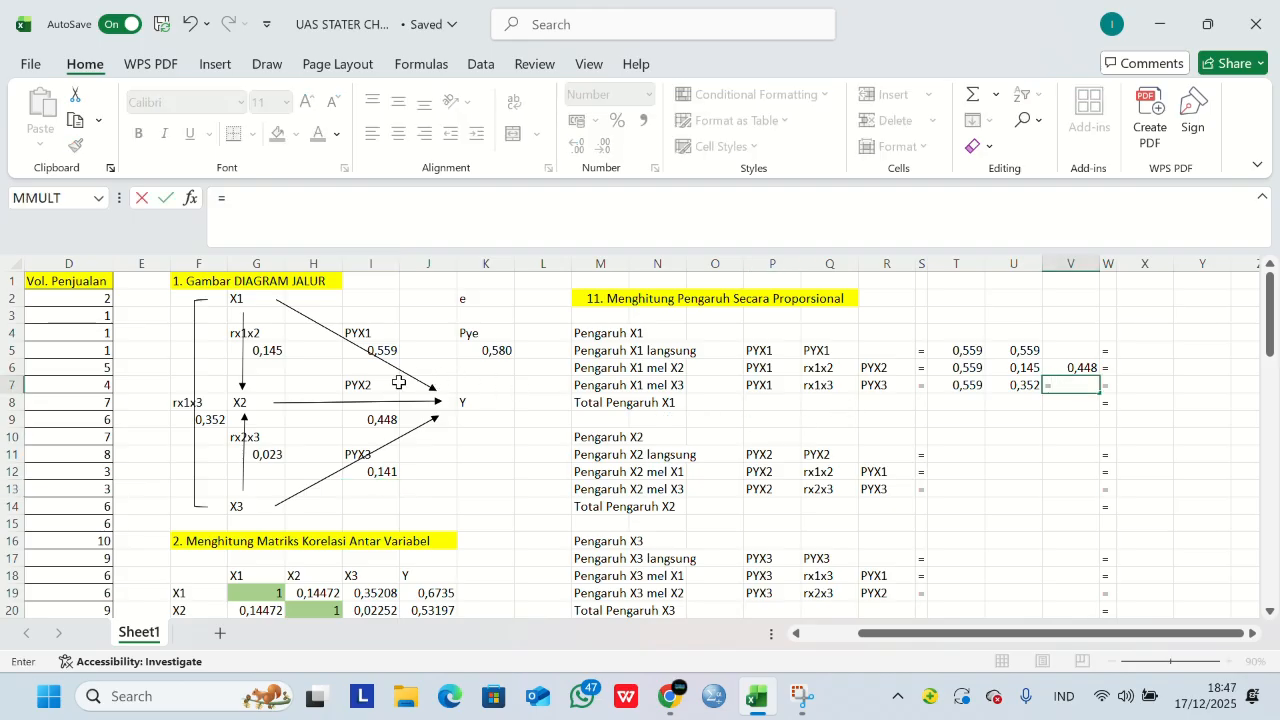
left_click(383, 471)
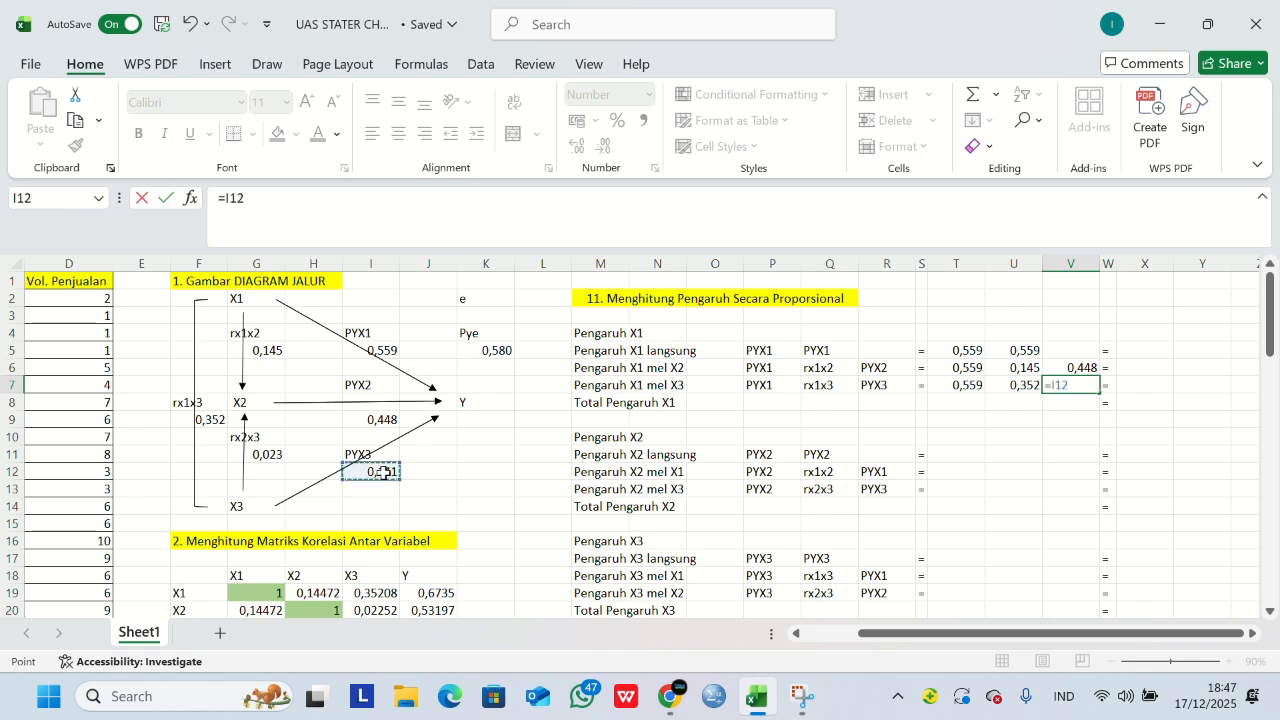
key("Return")
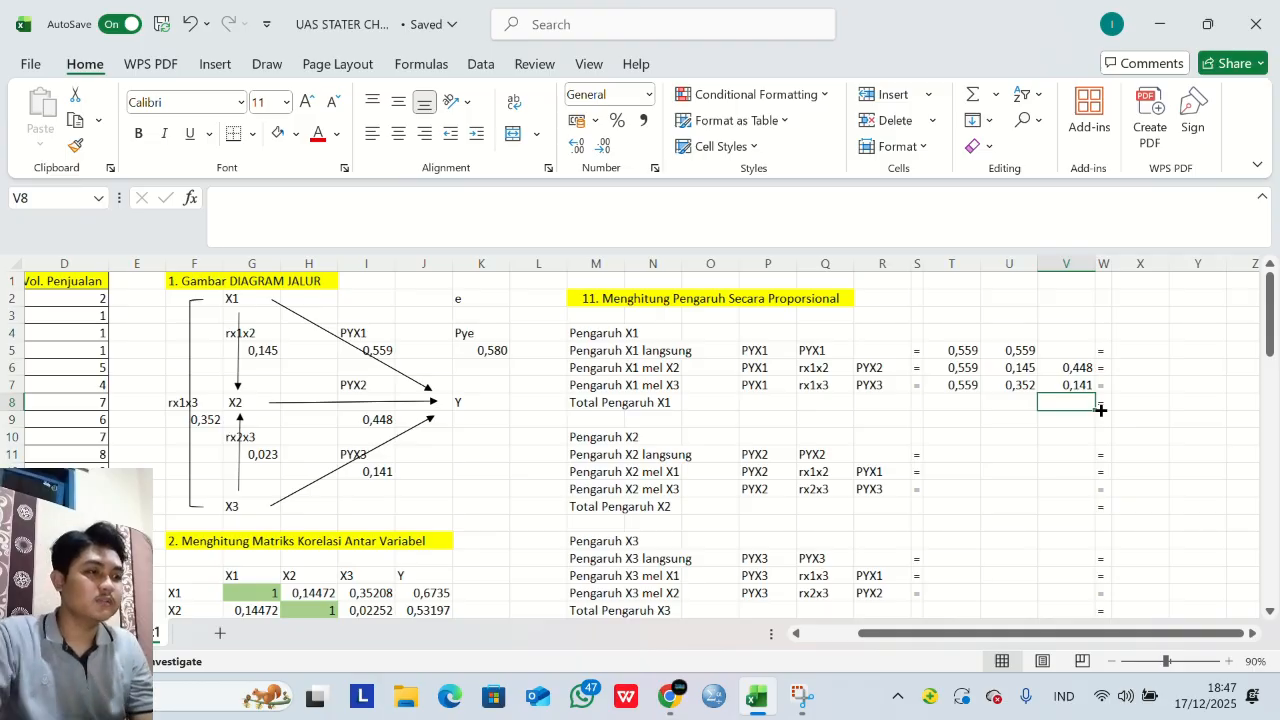
Try to calculate the direct X1 effect in X5 with a SUM of T5 and U5.
scroll(1083, 403, "right", 1)
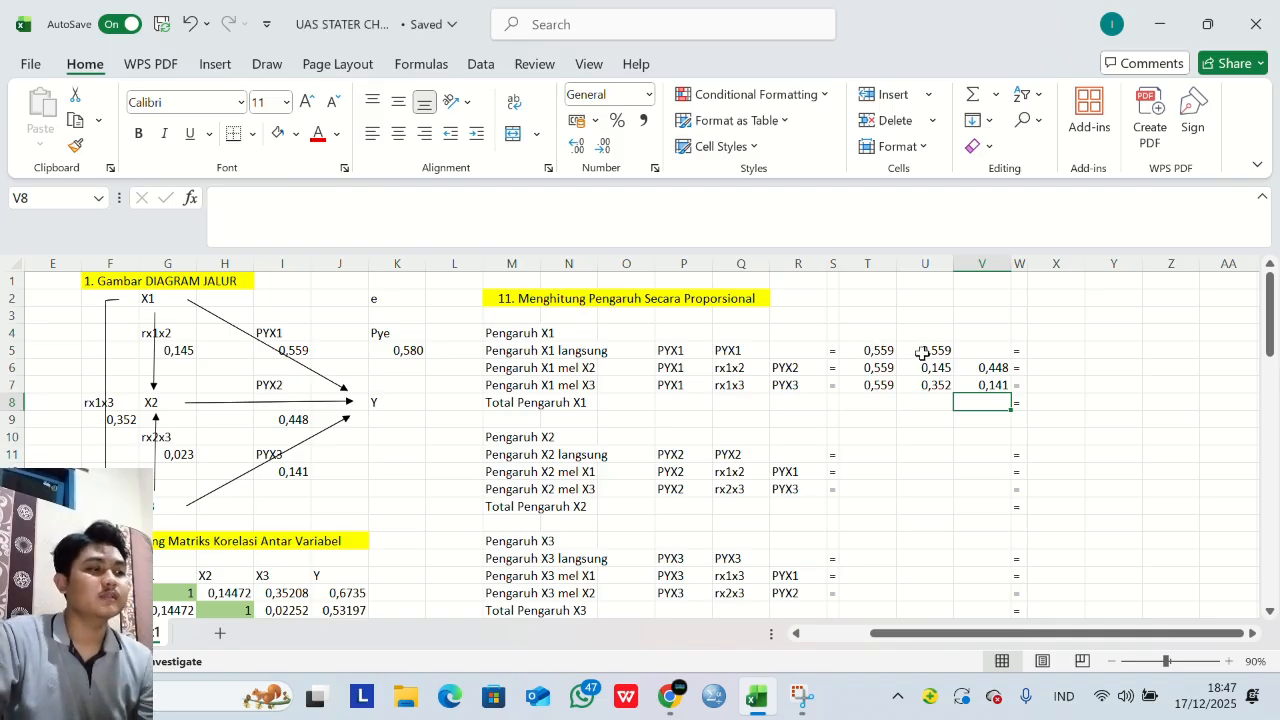
left_click(1056, 347)
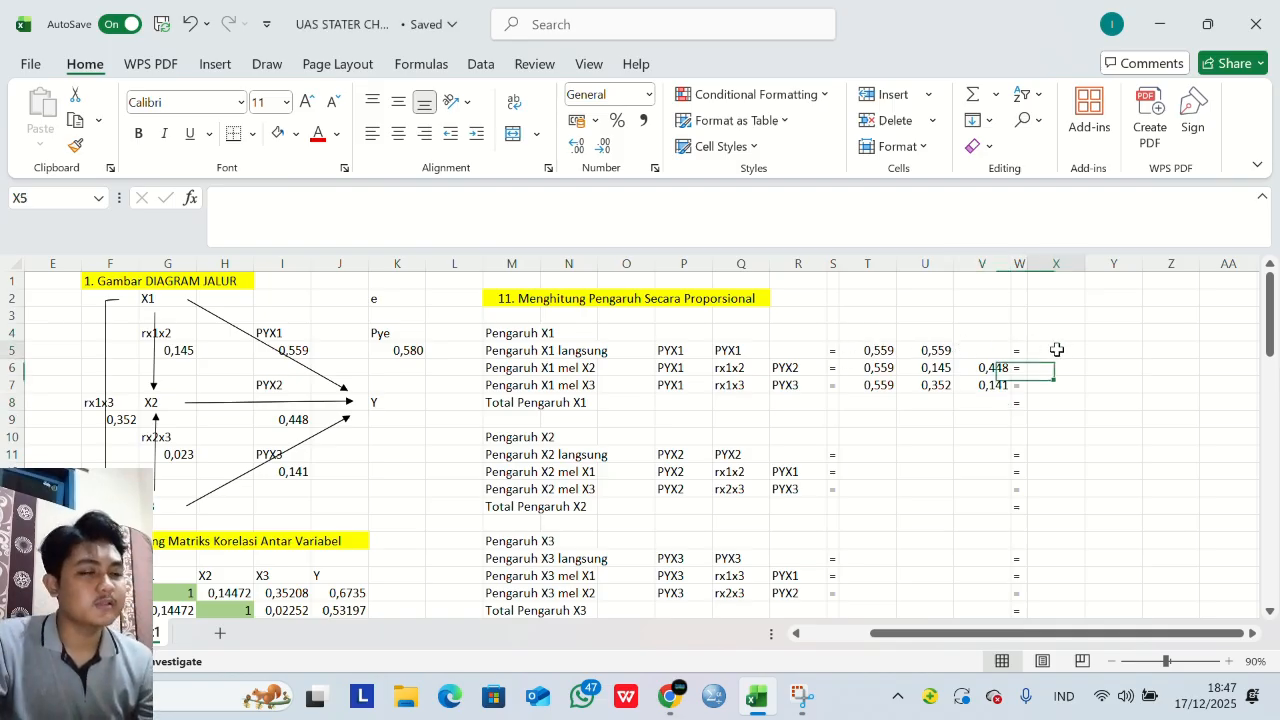
type("=")
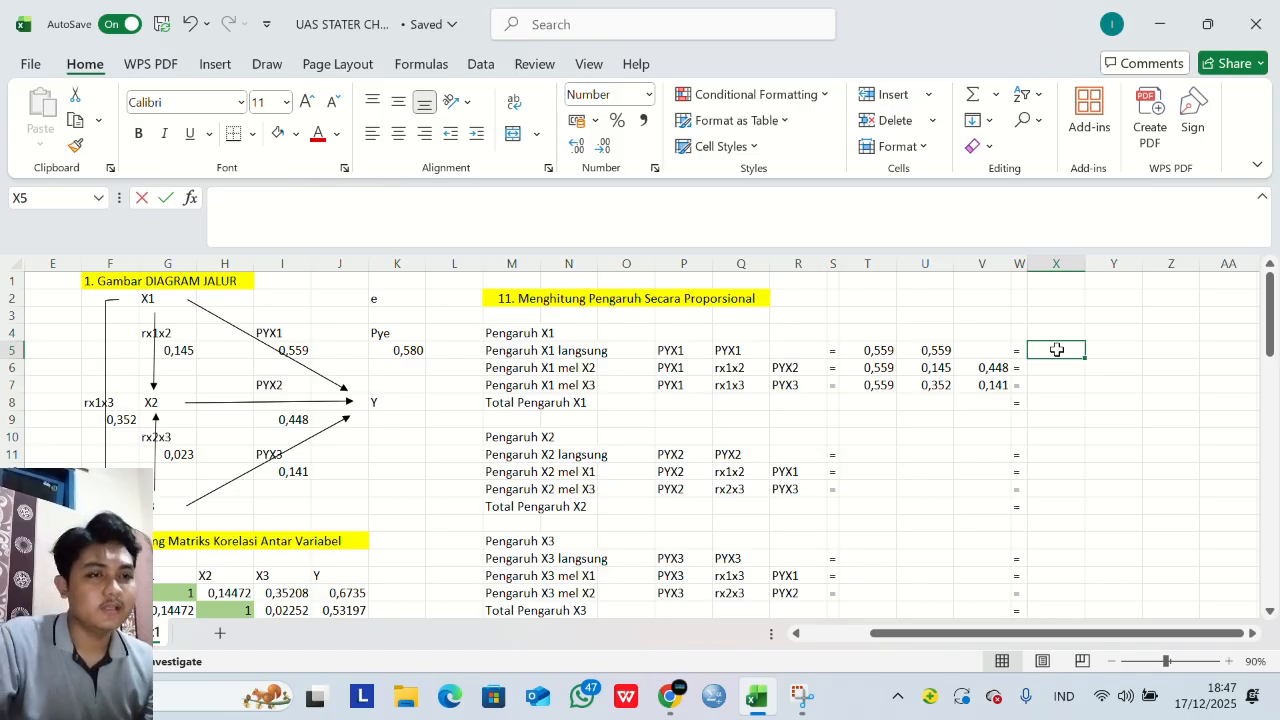
type("su")
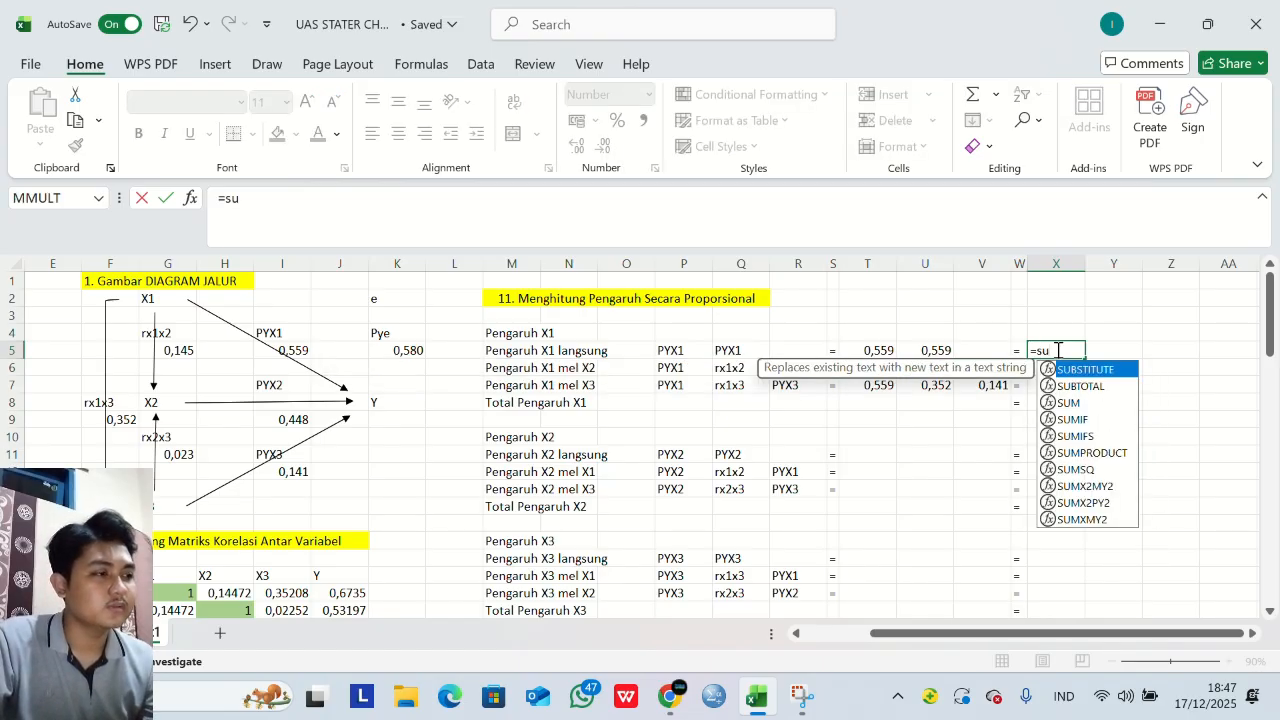
type("m")
double_click(1070, 370)
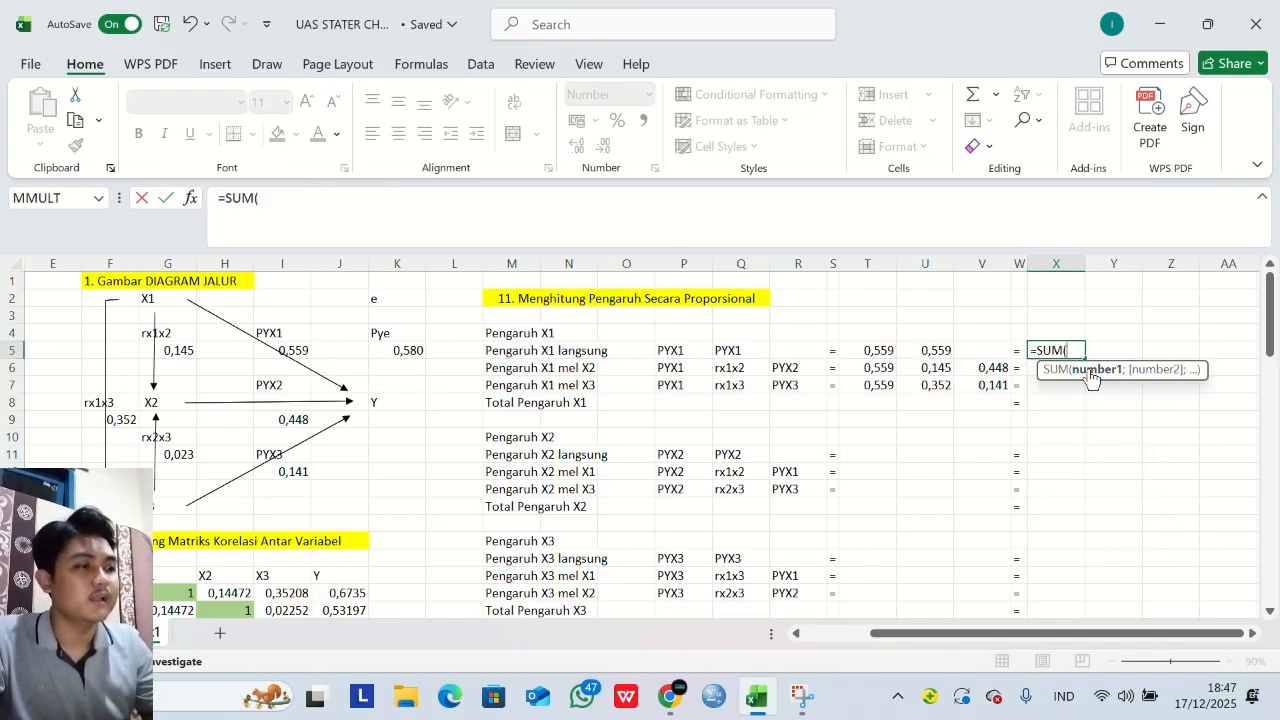
left_click(882, 351)
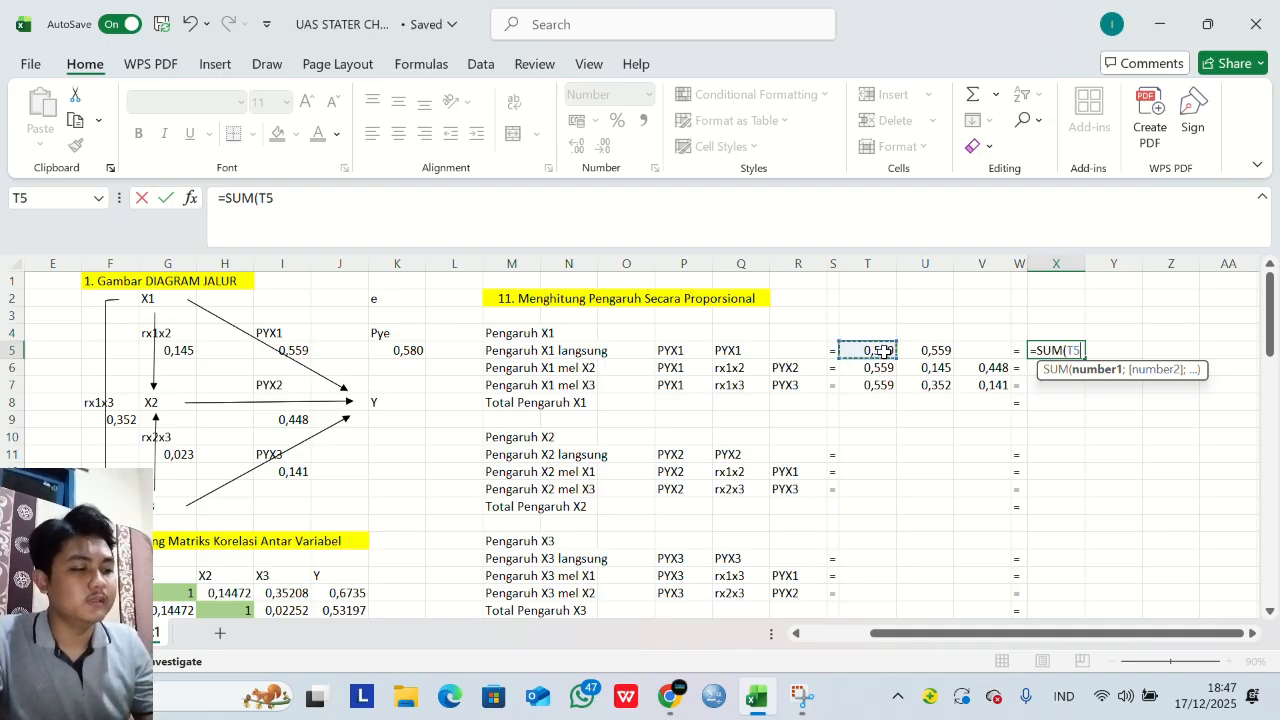
type(";")
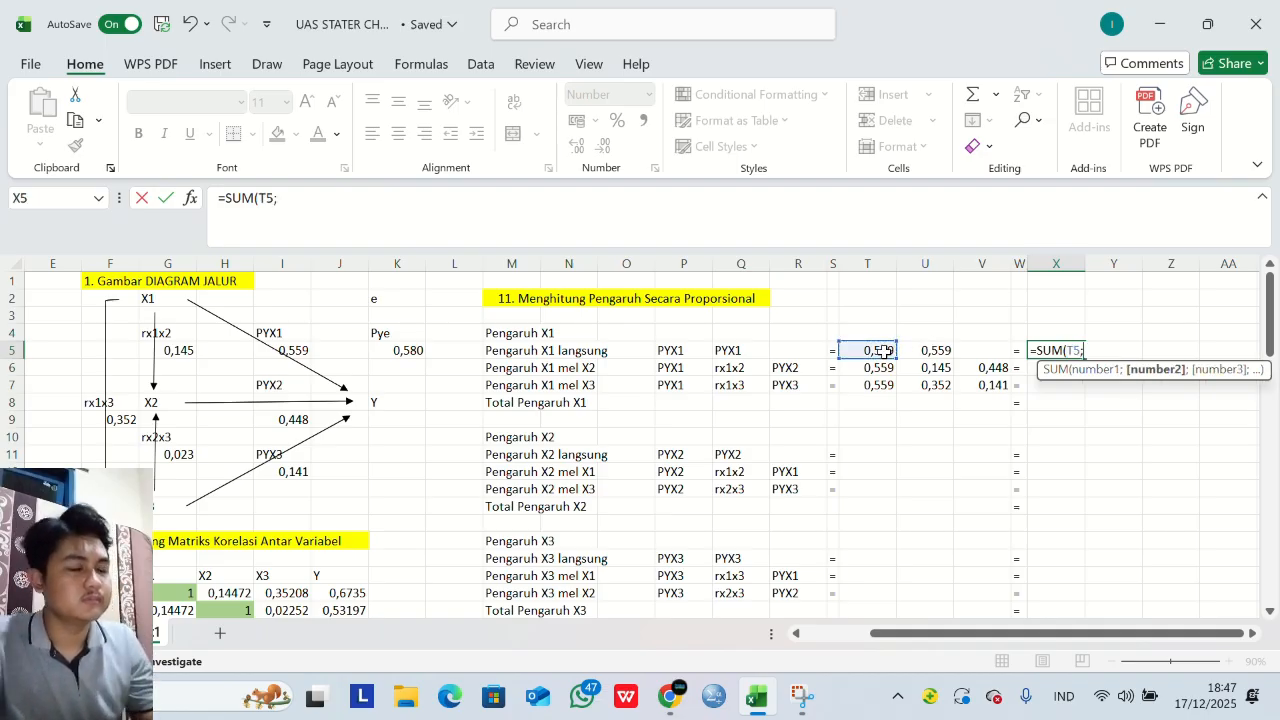
left_click(940, 350)
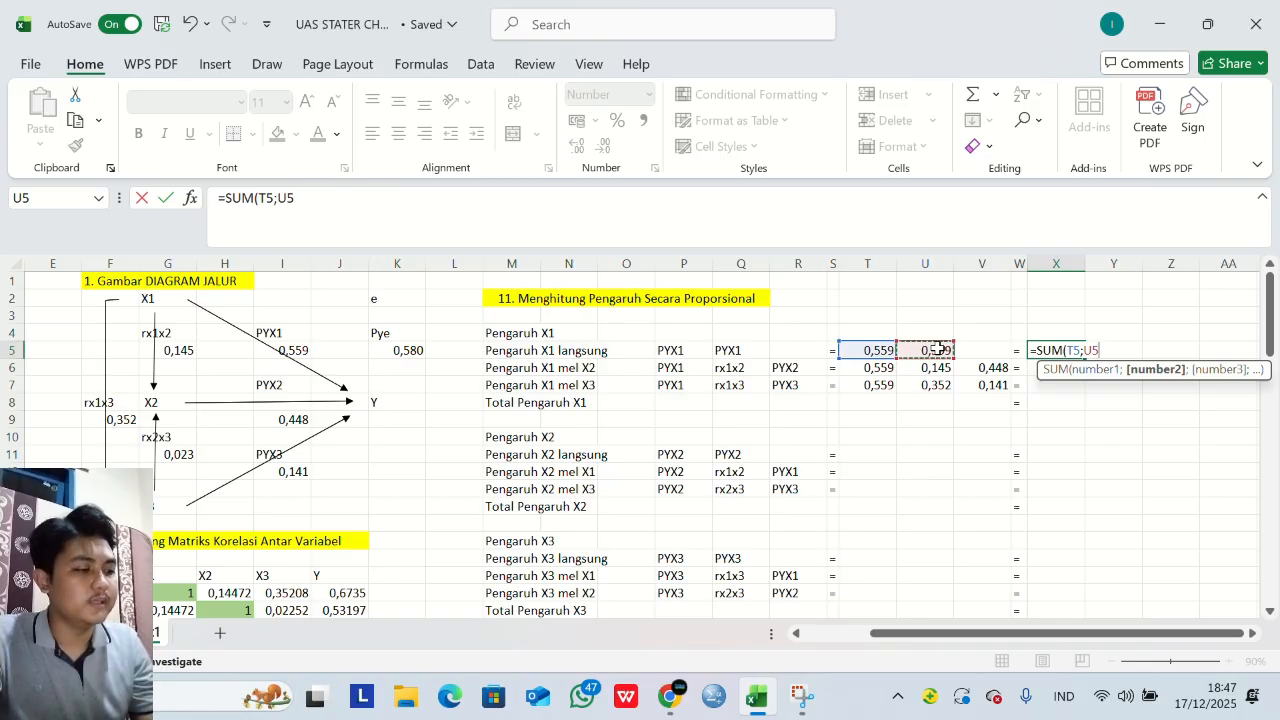
key("Return")
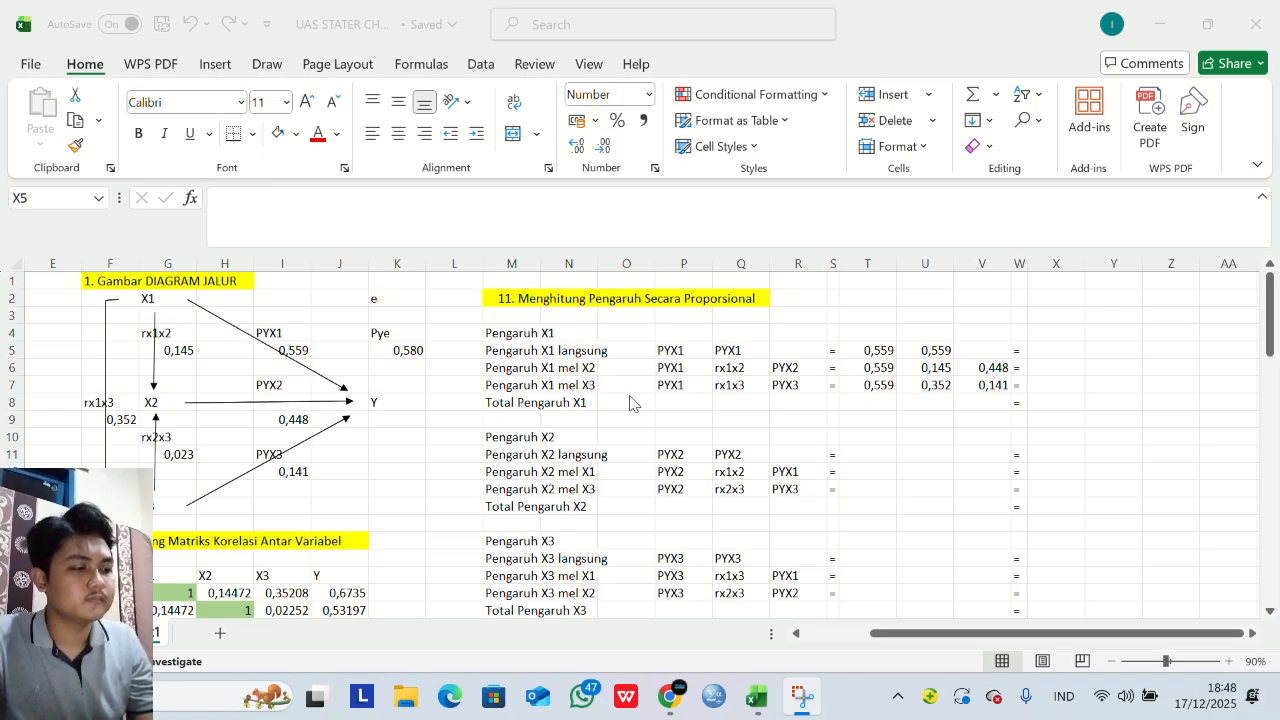
Calculate the direct X1 effect in X5 by multiplying its two factors with =T5*U5.
left_click(1064, 347)
type("=")
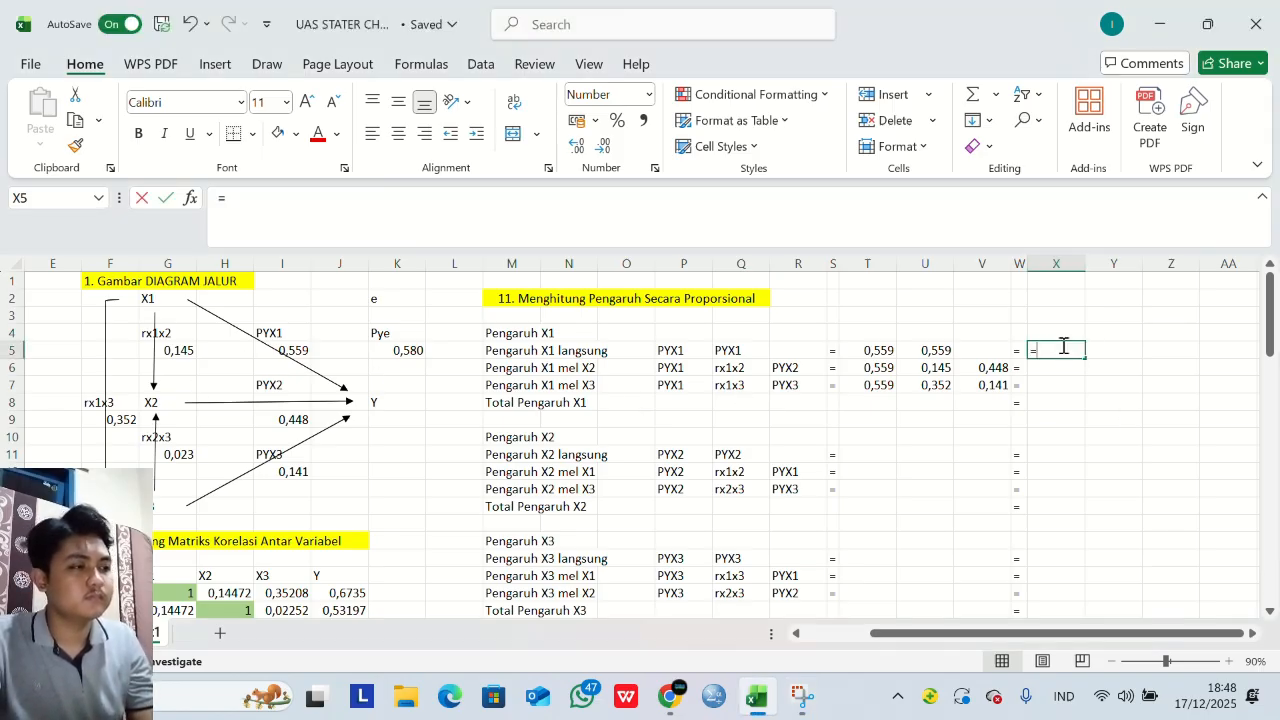
left_click(886, 351)
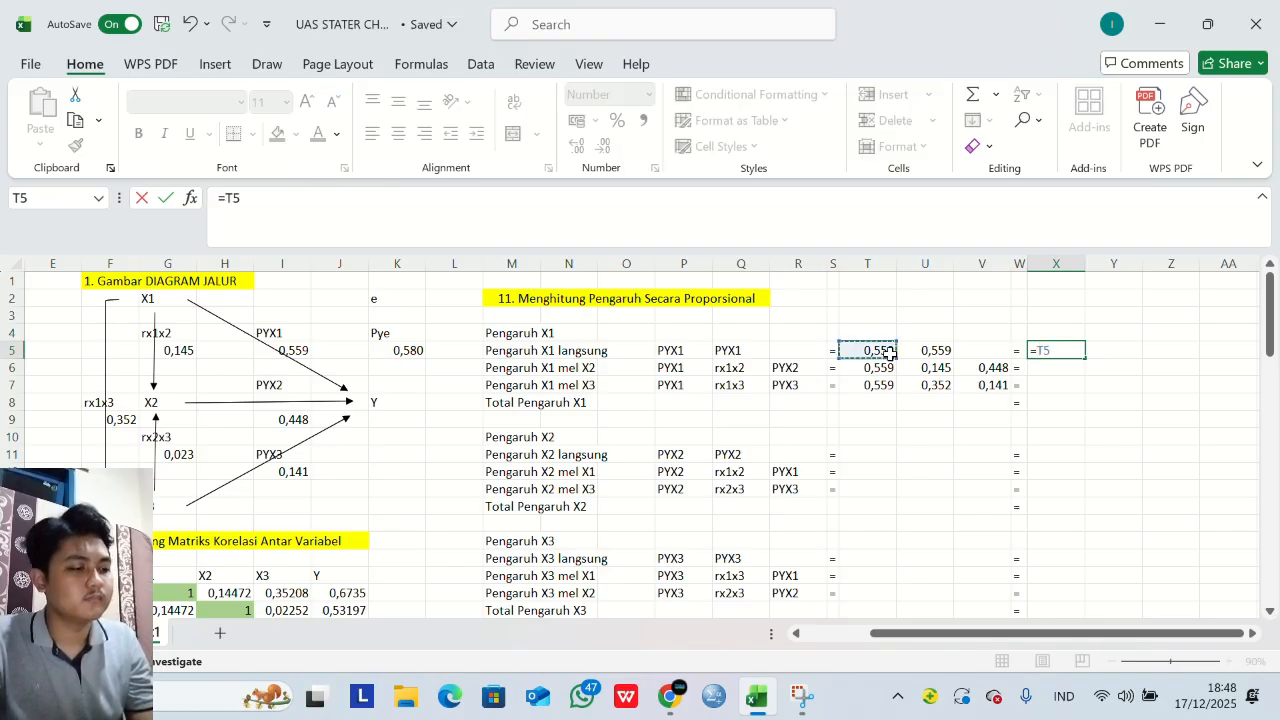
type("*")
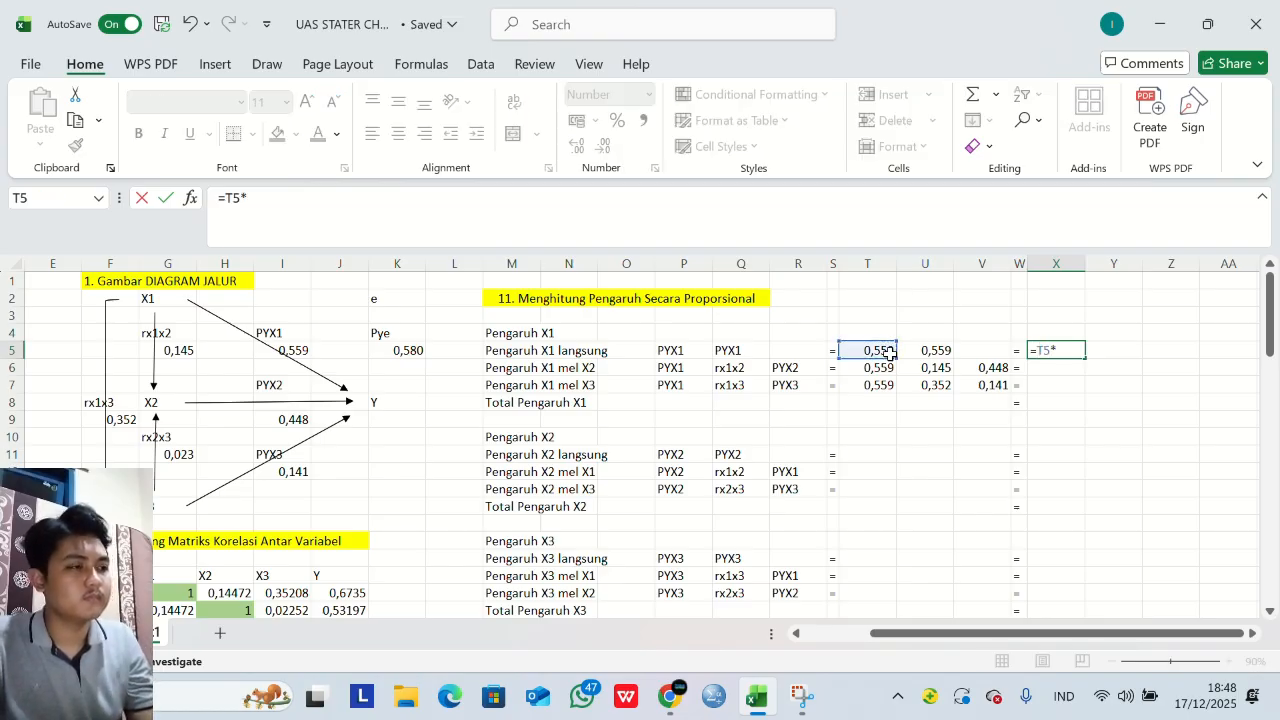
left_click(921, 351)
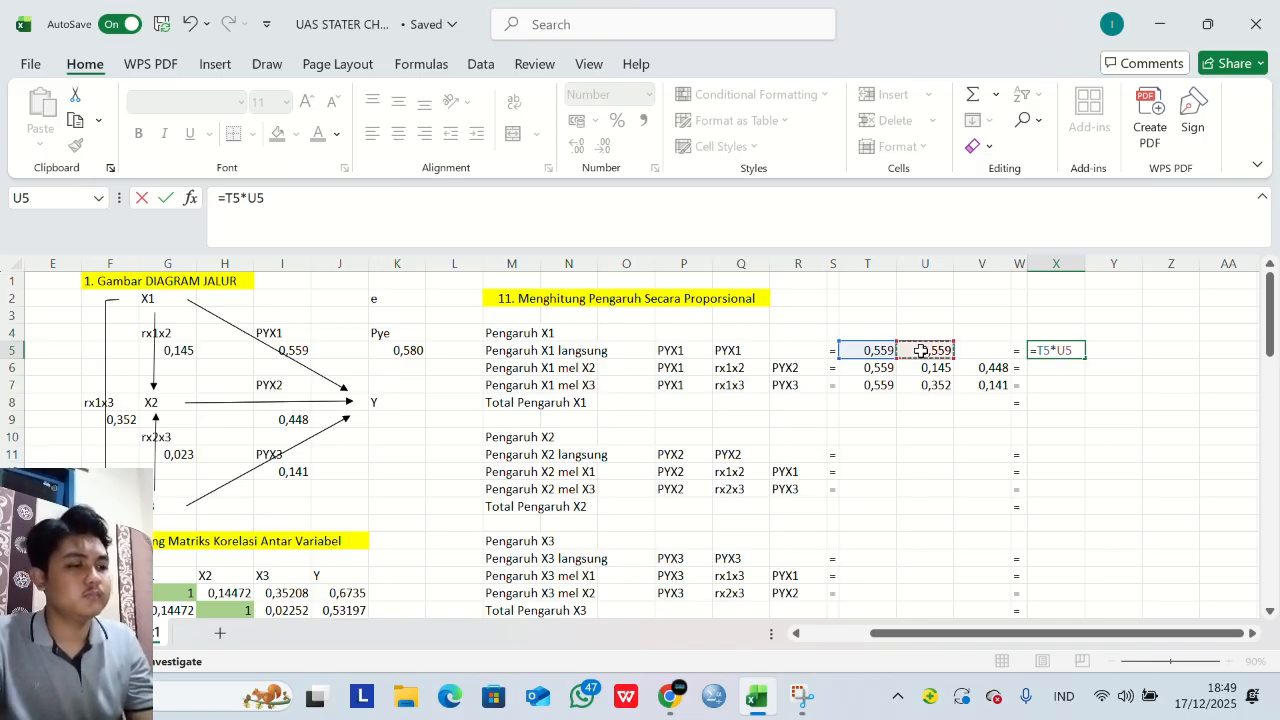
key("Return")
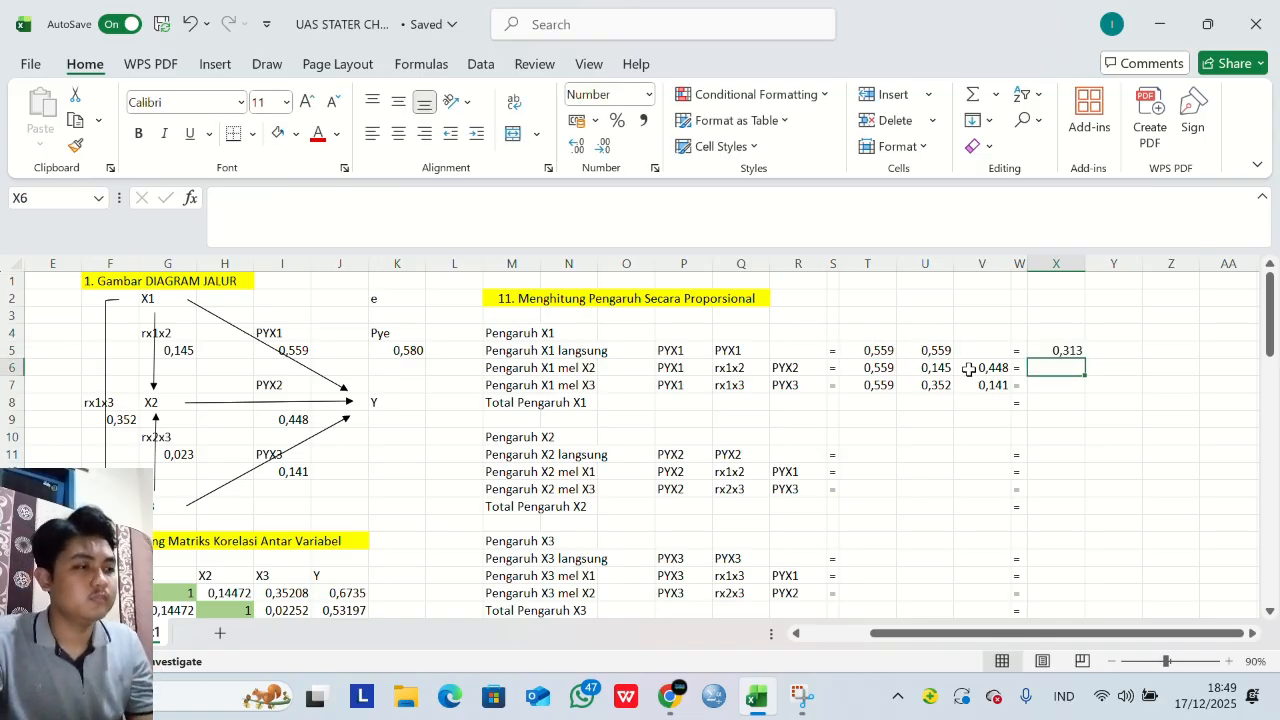
Calculate the X1-via-X2 effect in X6 as the product of its three factors, =T6*U6*V6.
type("=")
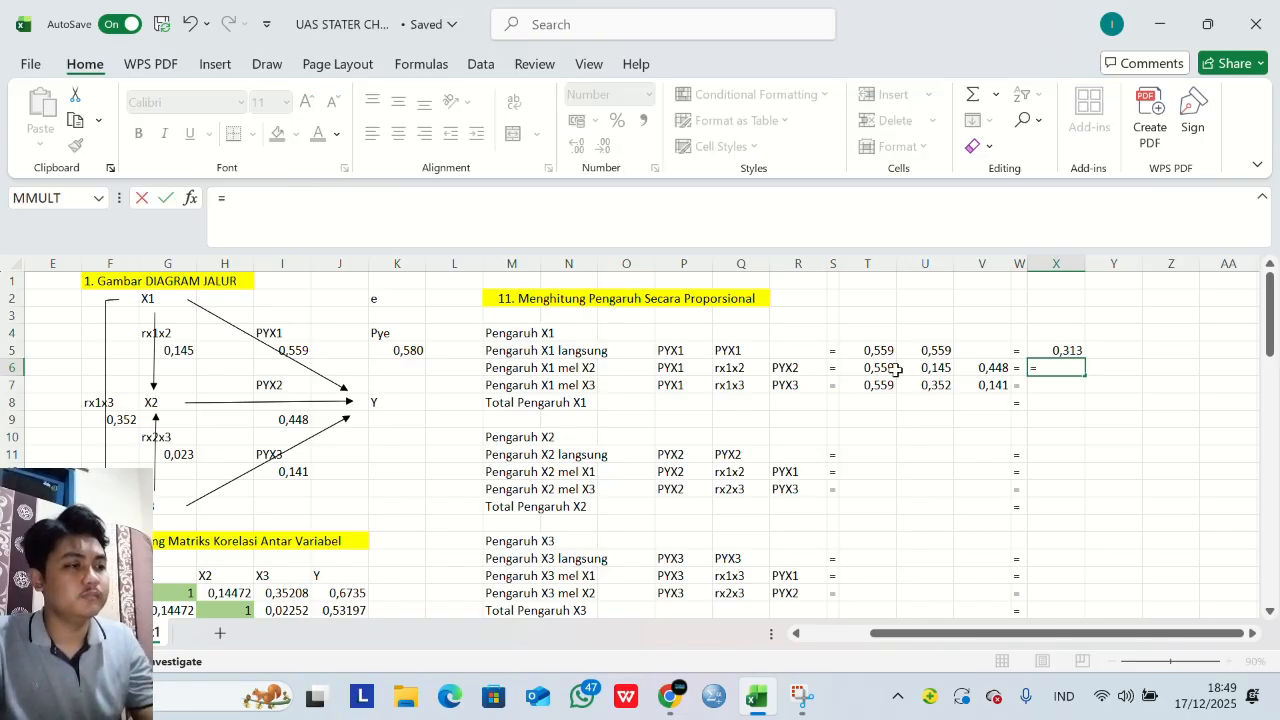
left_click(885, 368)
type("*")
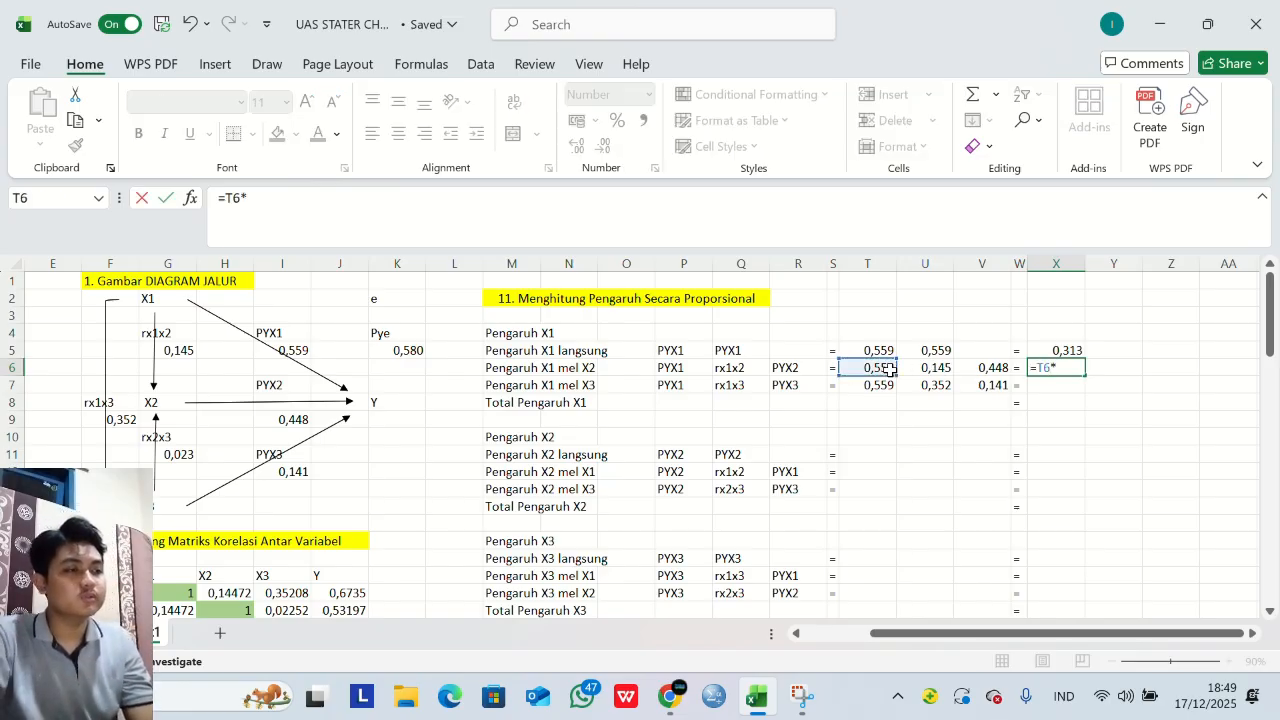
key("Left")
key("Left")
key("Left")
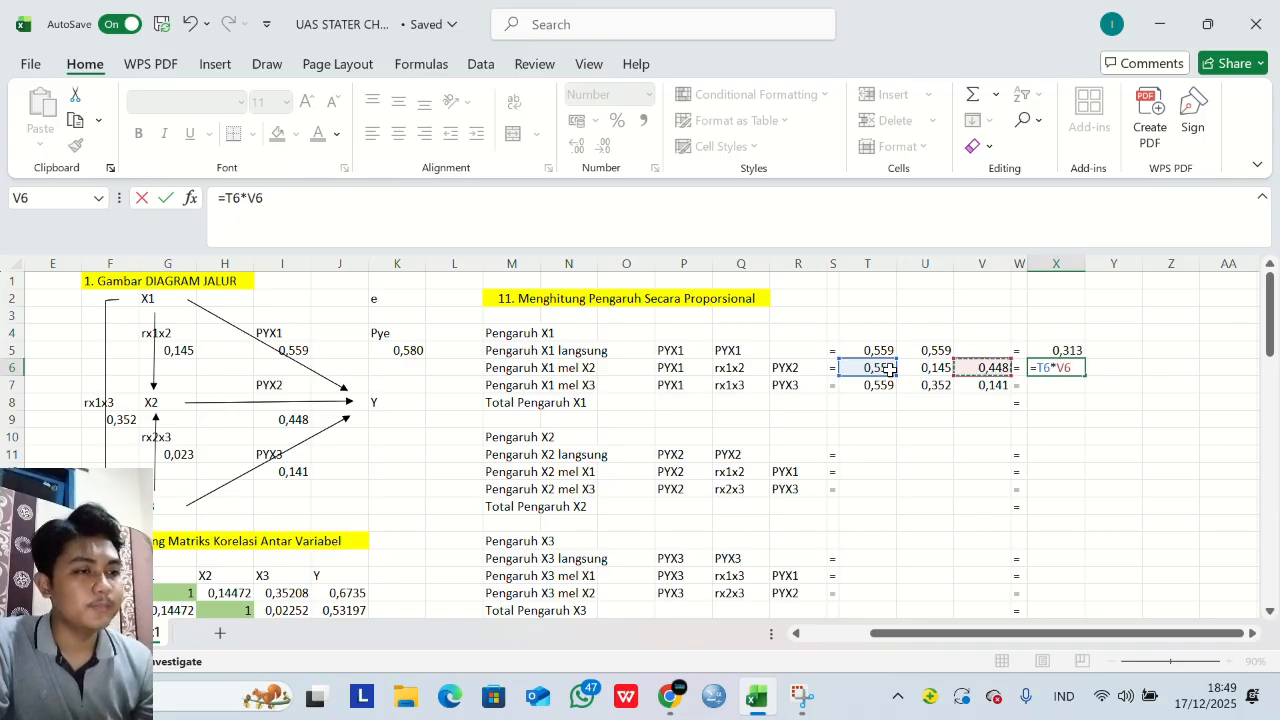
type("*")
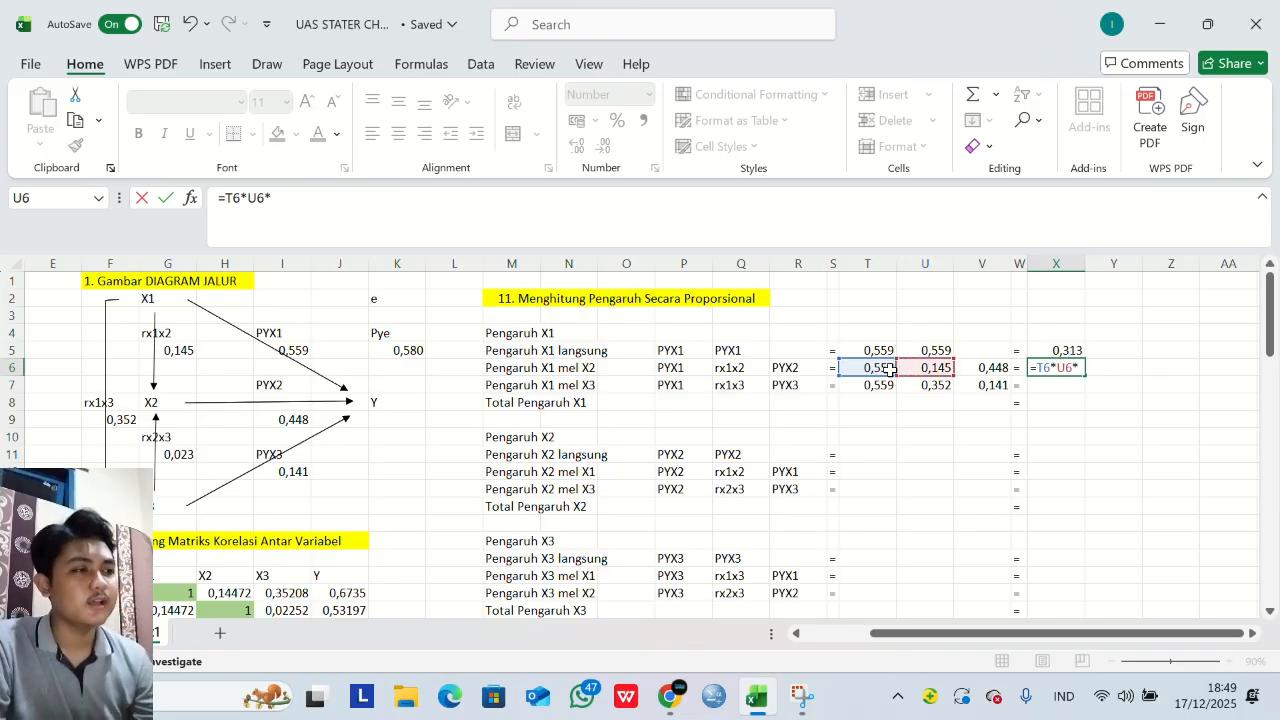
key("Left")
key("Left")
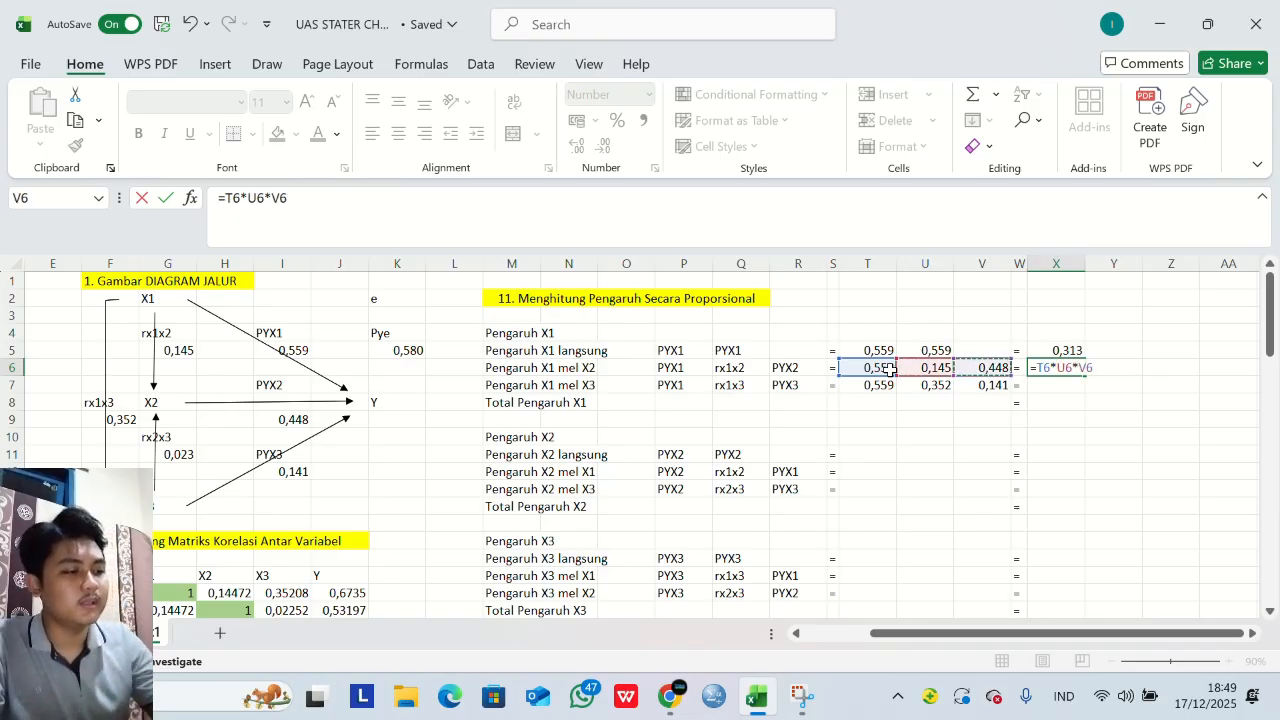
key("Return")
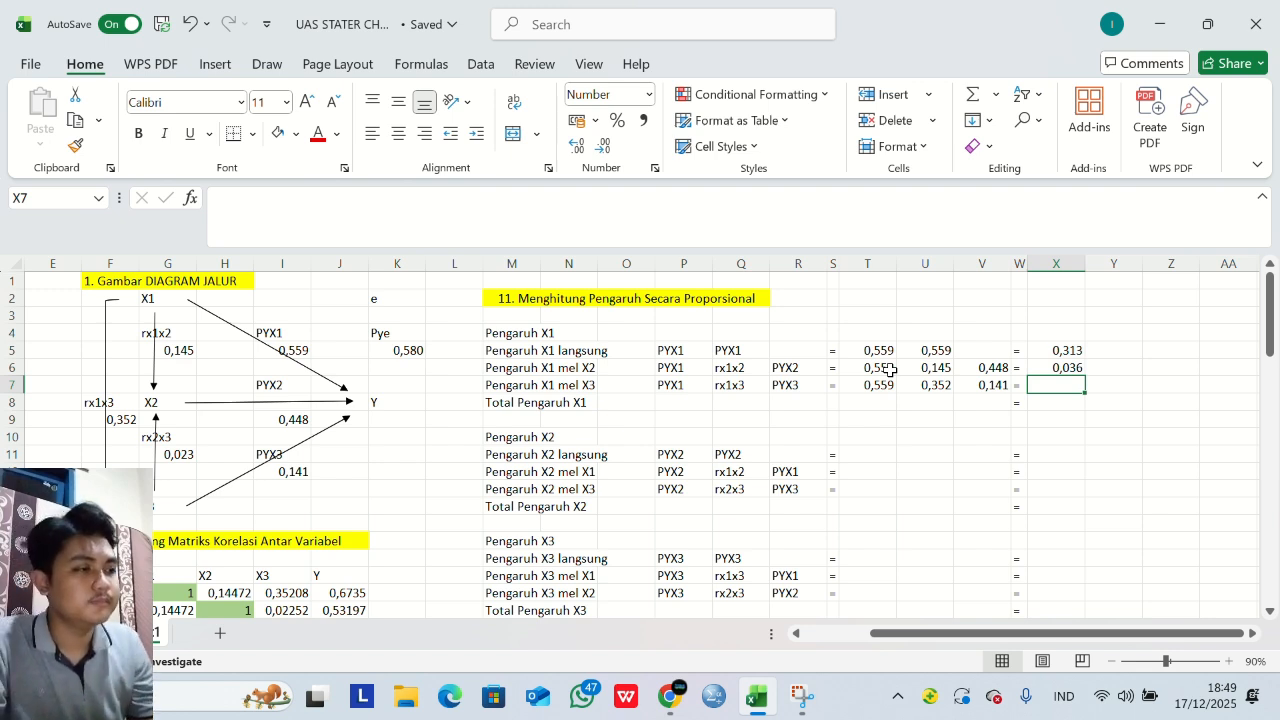
Calculate the X1-via-X3 effect in X7 as the product of its three factors, =T7*U7*V7.
type("=")
key("Left")
key("Left")
key("Left")
key("Left")
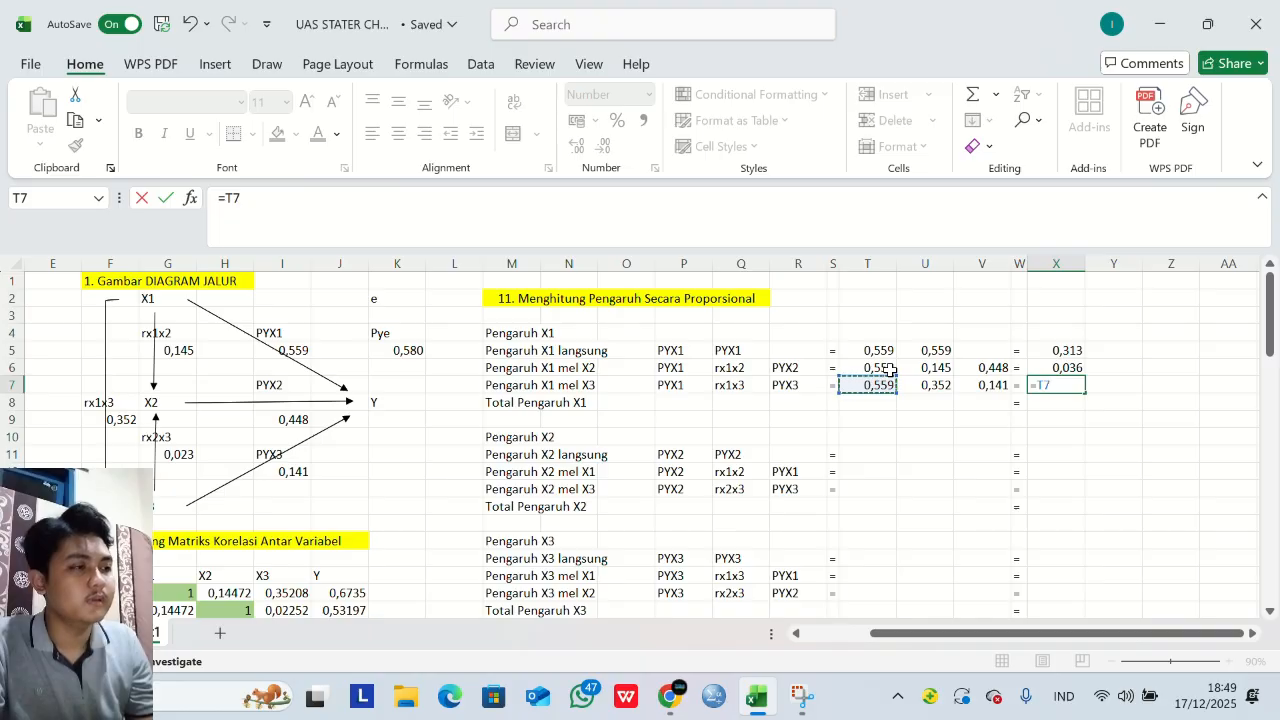
type("*")
key("Left")
key("Left")
key("Left")
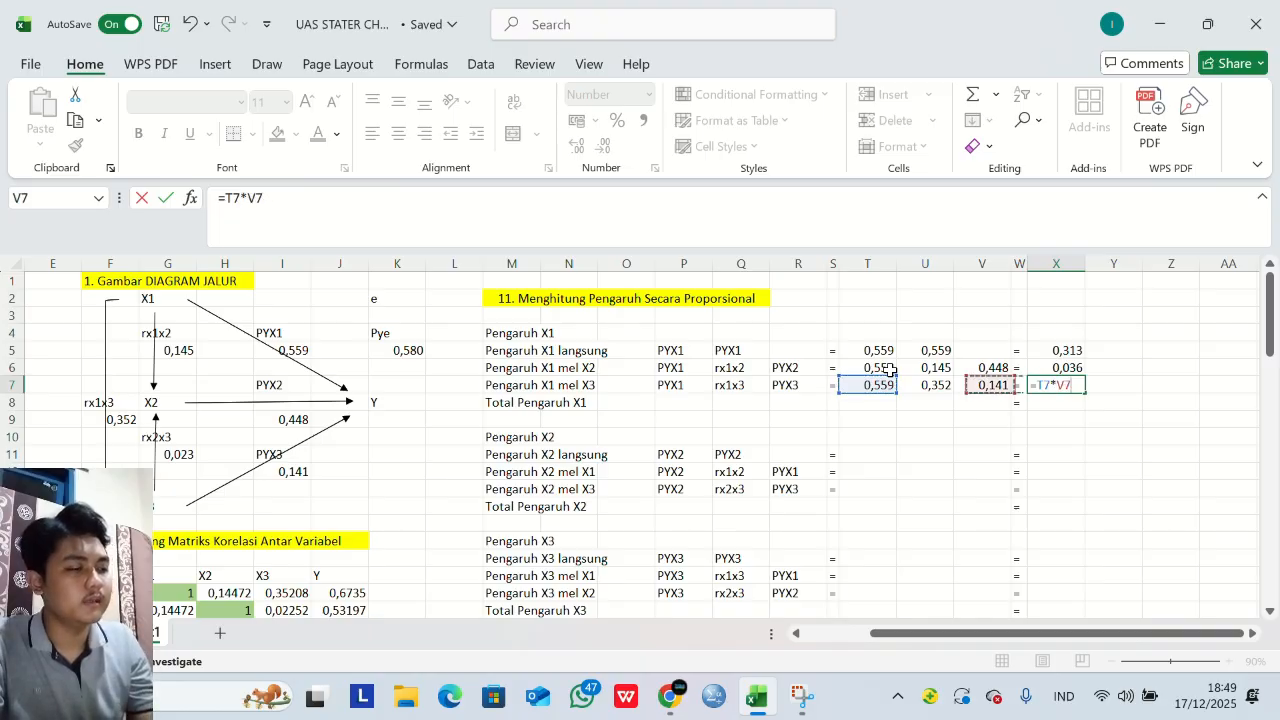
type("*")
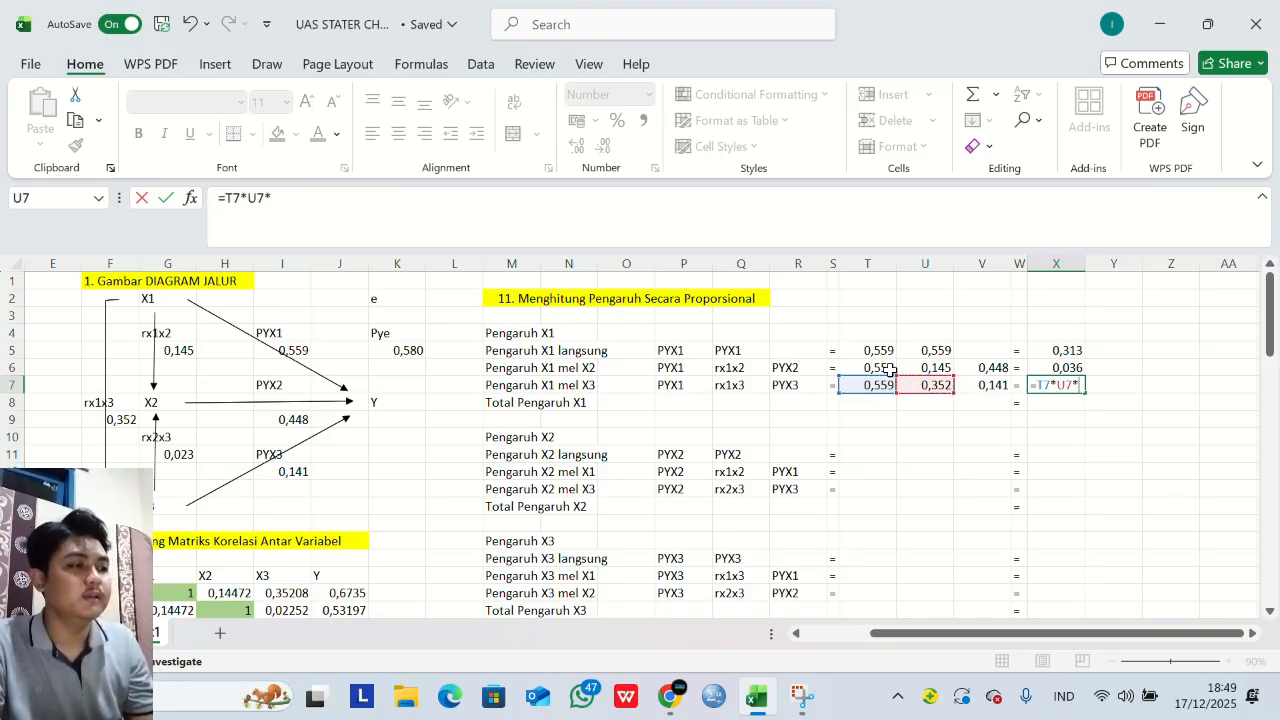
key("Left")
key("Left")
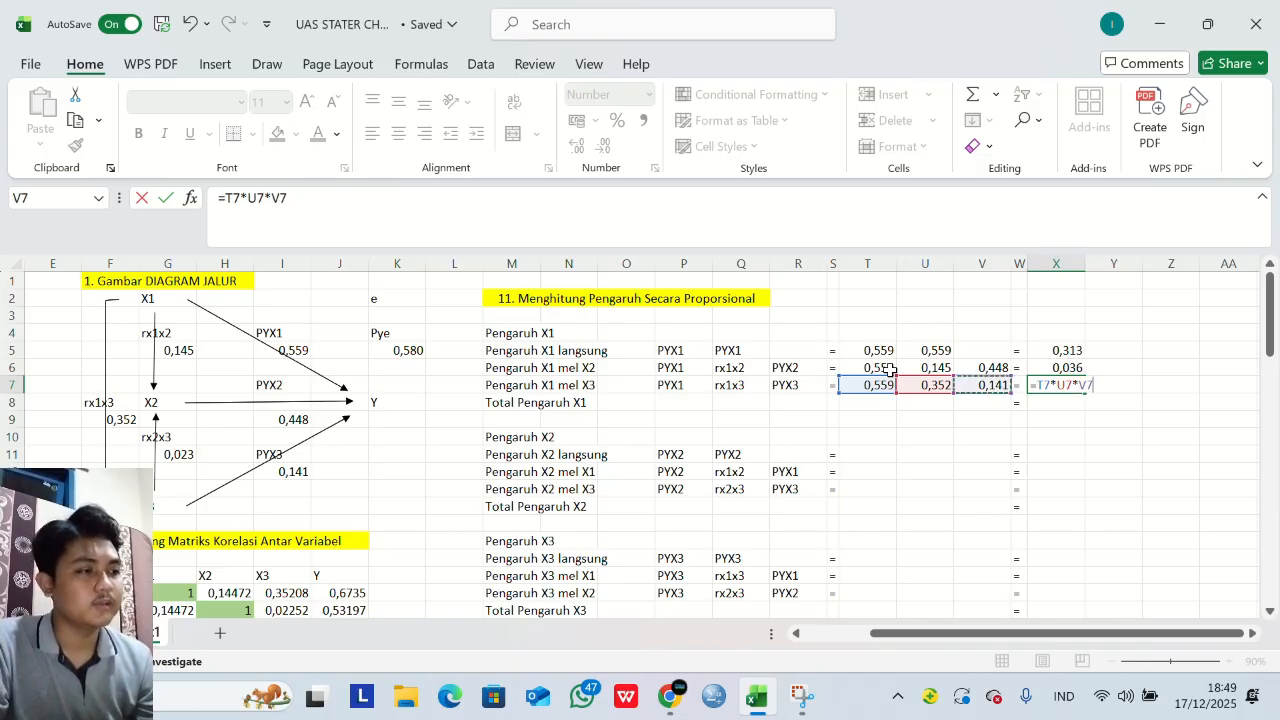
key("Return")
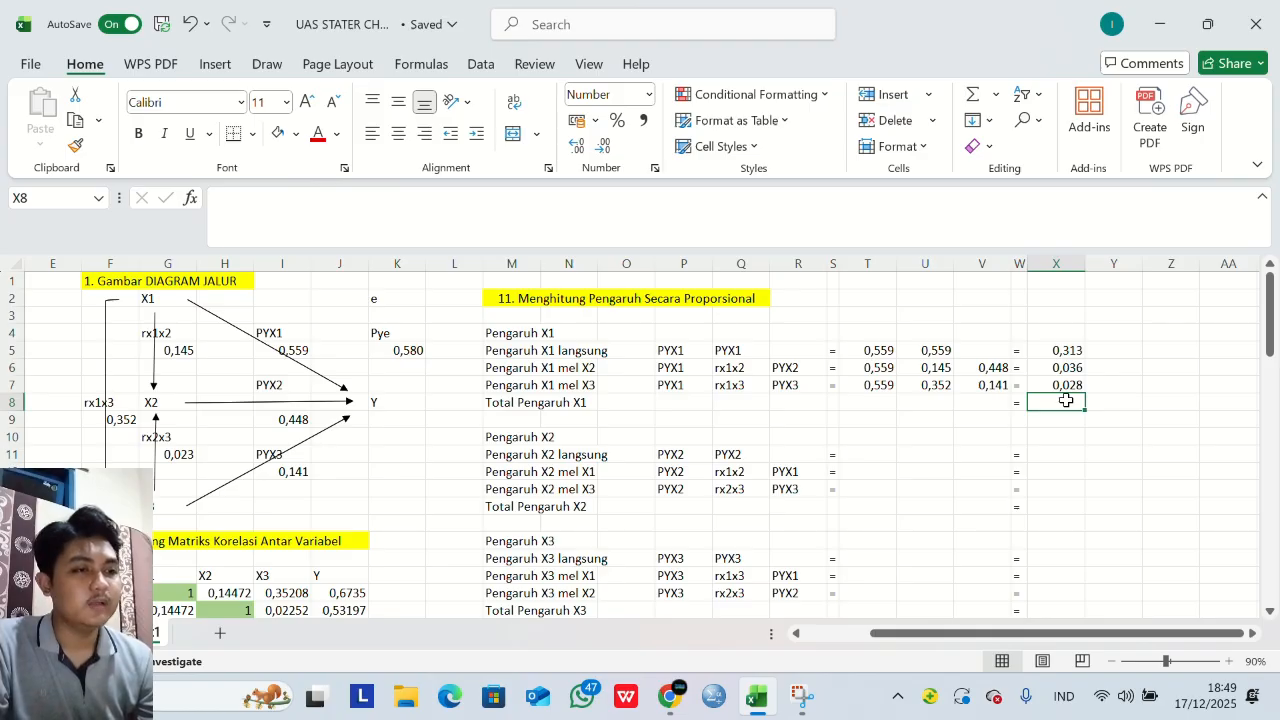
Total the X1 effects in X8 with a SUM of X5:X7.
type("=sum")
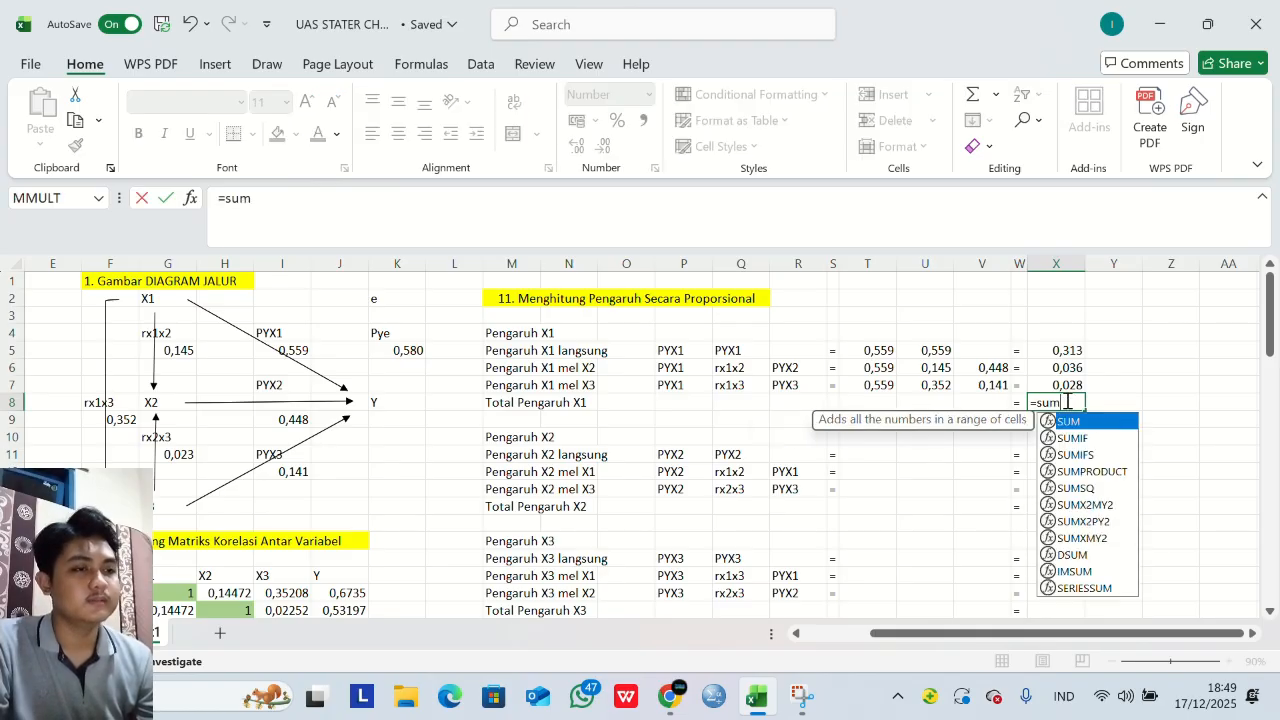
double_click(1092, 422)
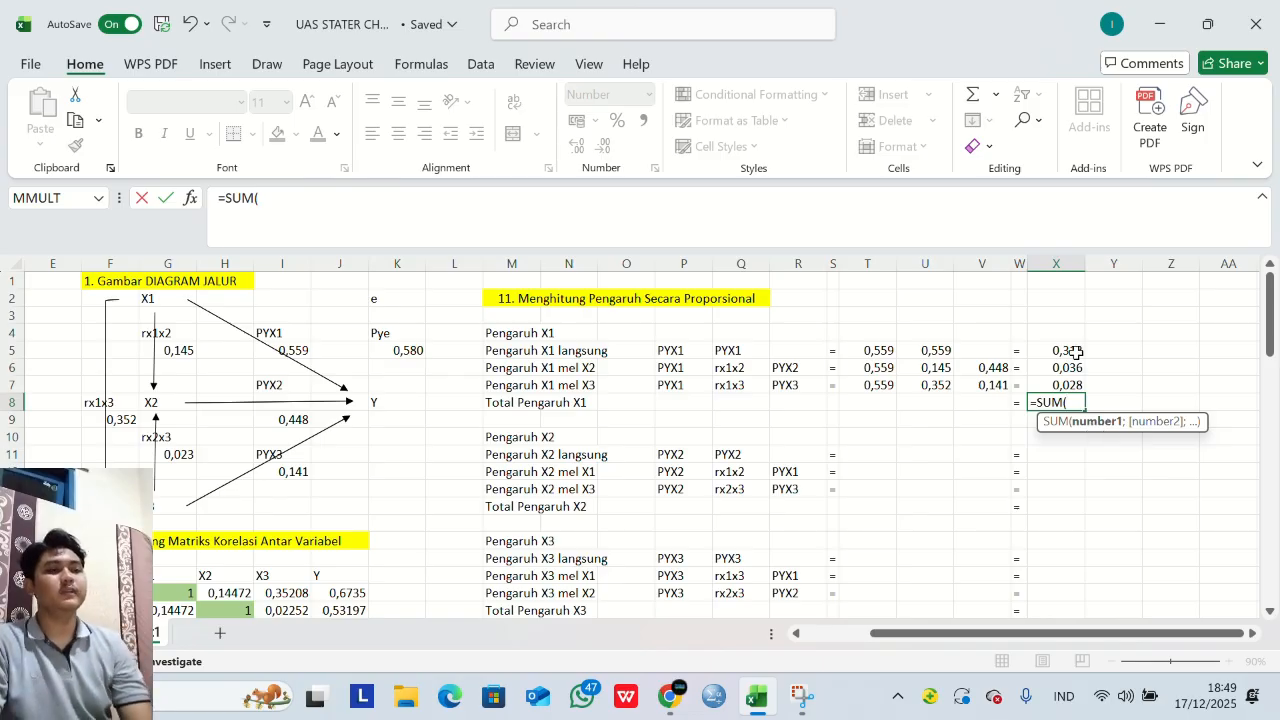
left_click_drag(1072, 352, 1076, 384)
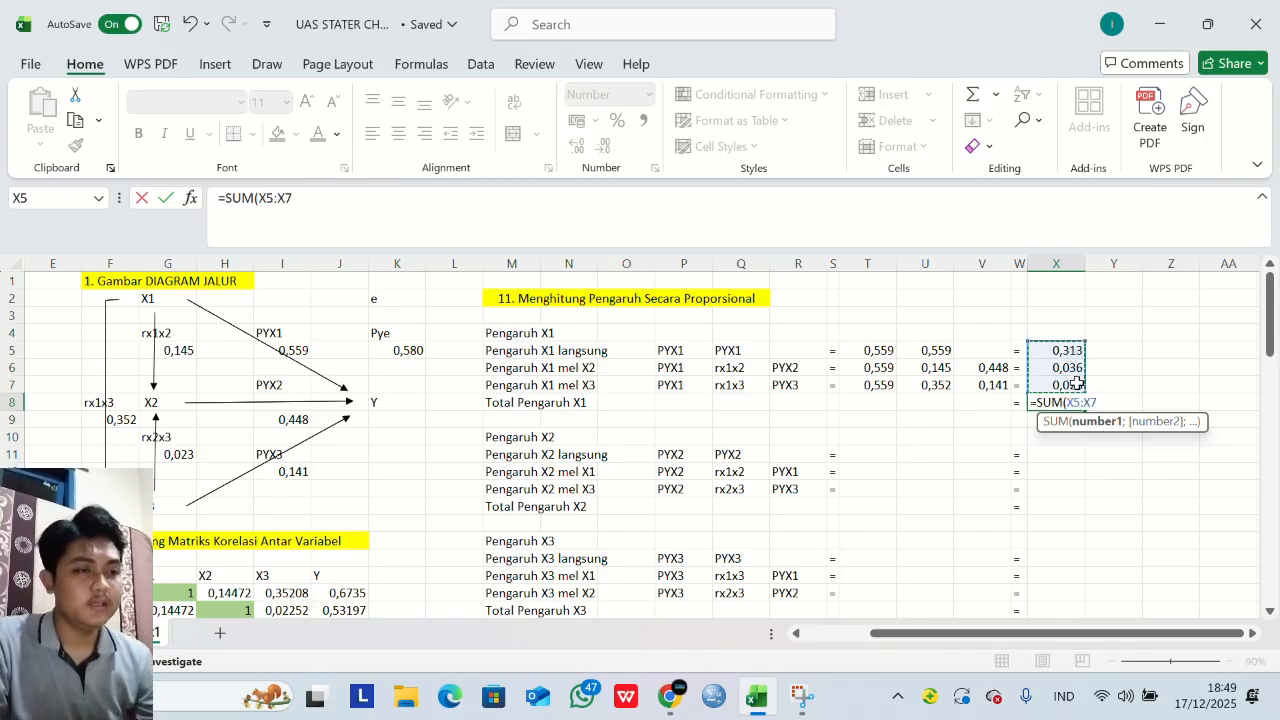
key("Return")
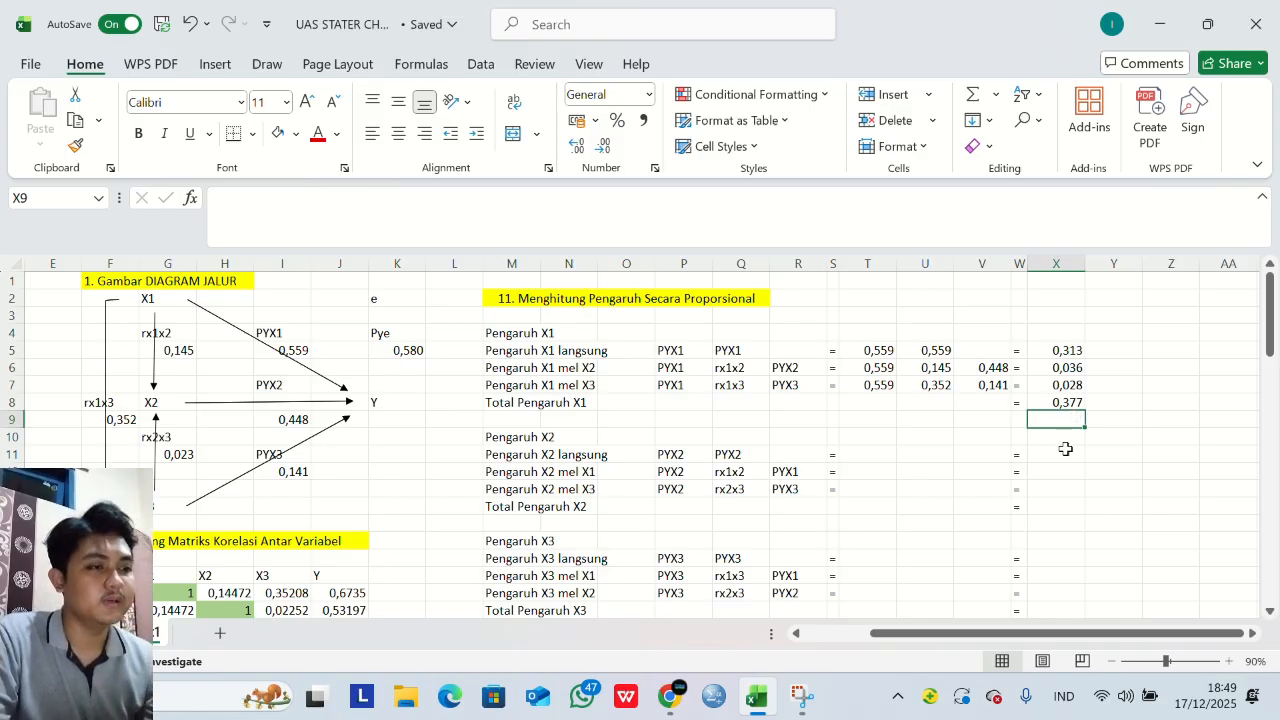
Link T11, the first factor of the direct X2 effect, to the PYX2 coefficient in I9 of the path diagram.
scroll(1066, 449, "down", 1)
scroll(1066, 449, "down", 1)
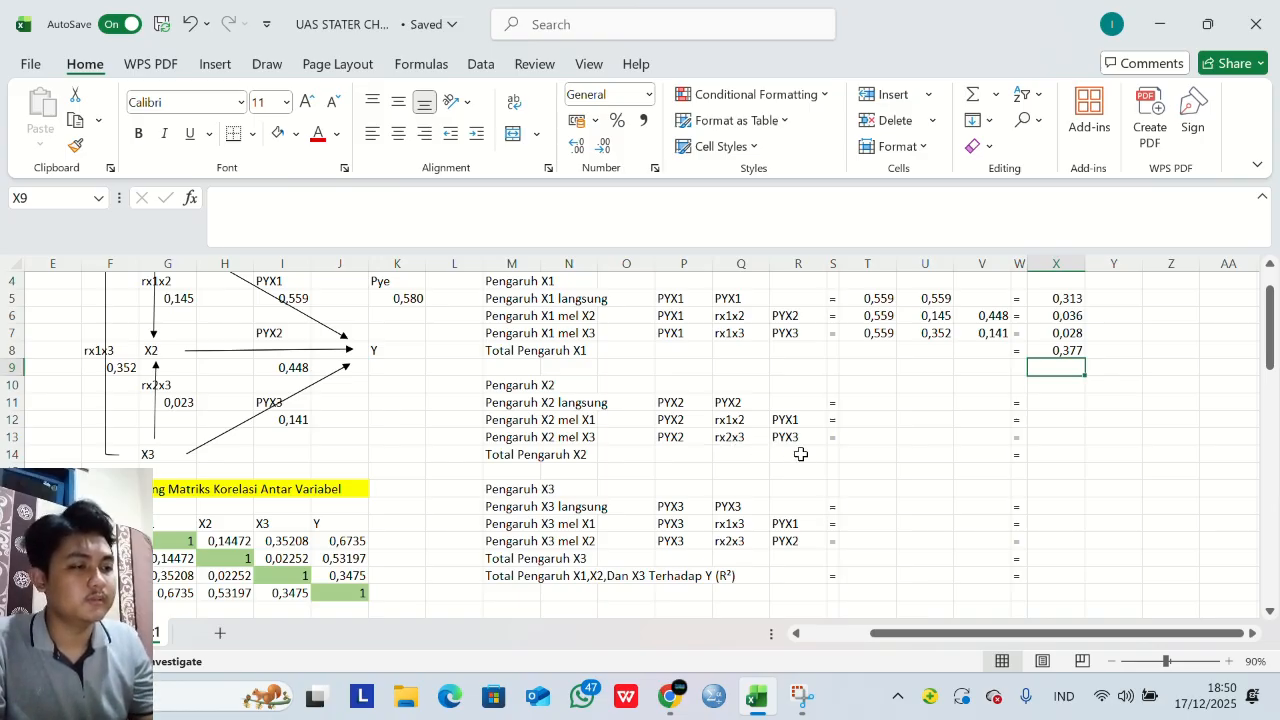
left_click(873, 401)
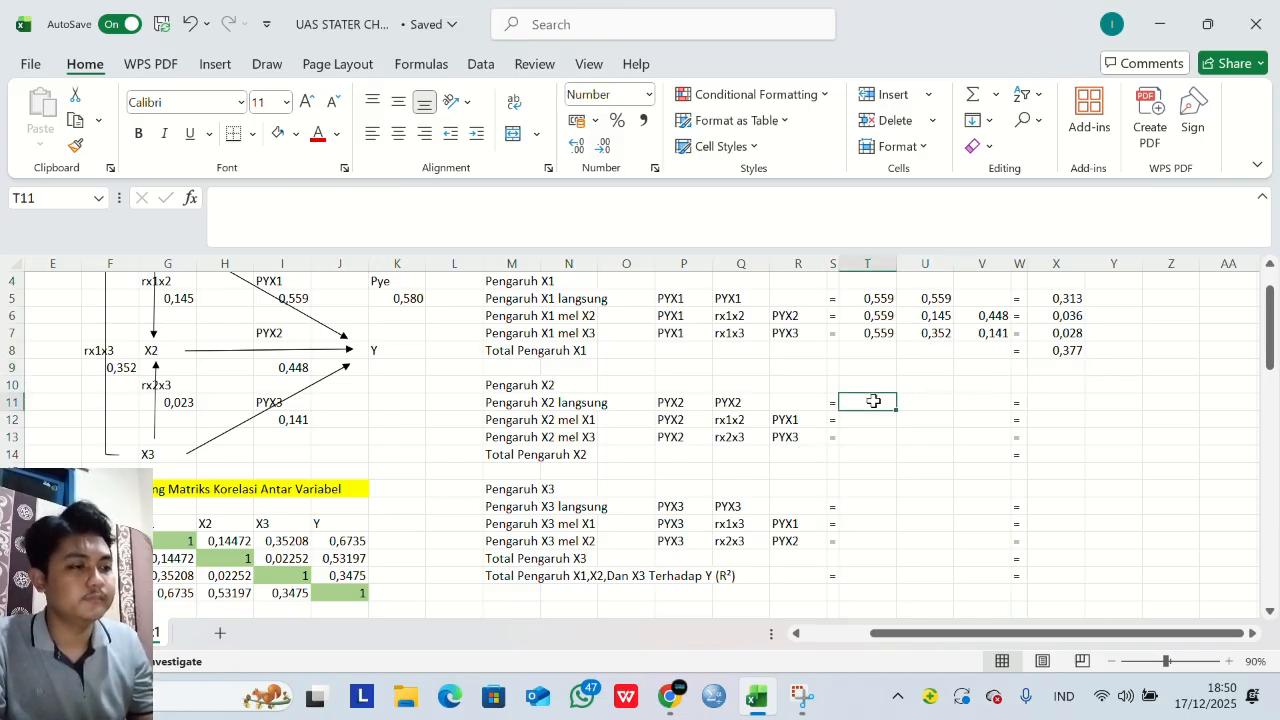
type("=")
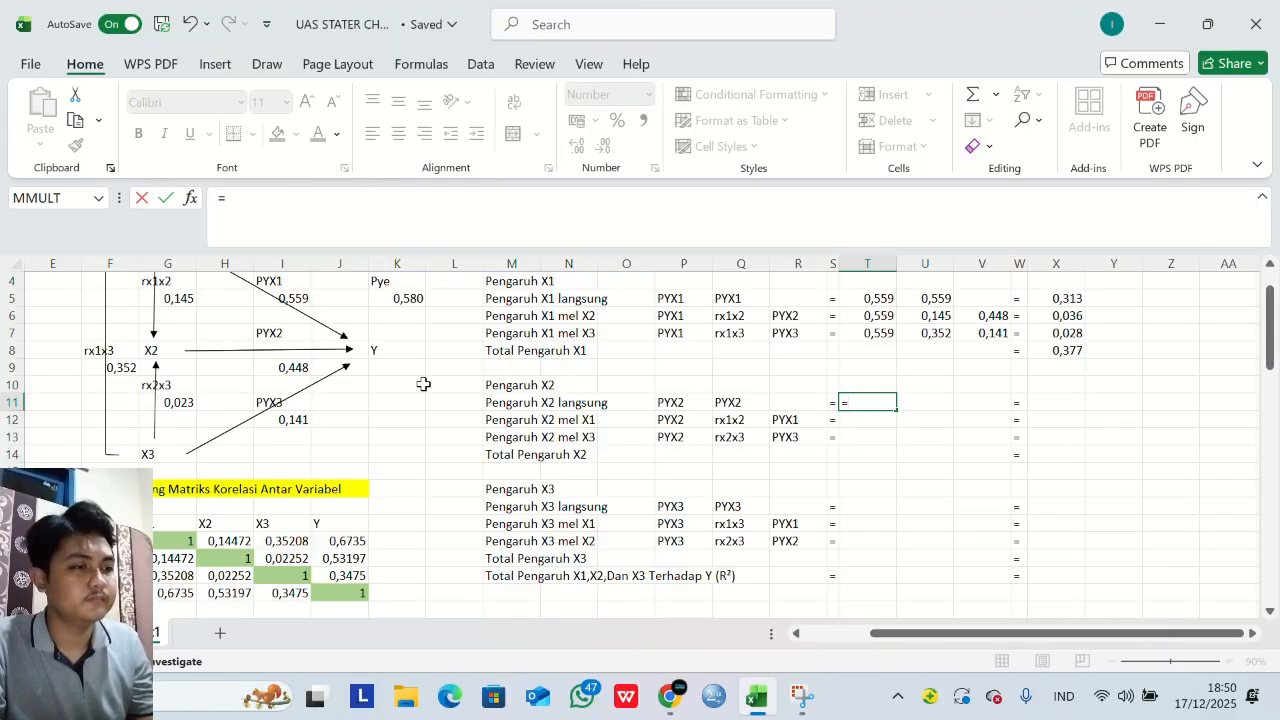
scroll(424, 384, "up", 1)
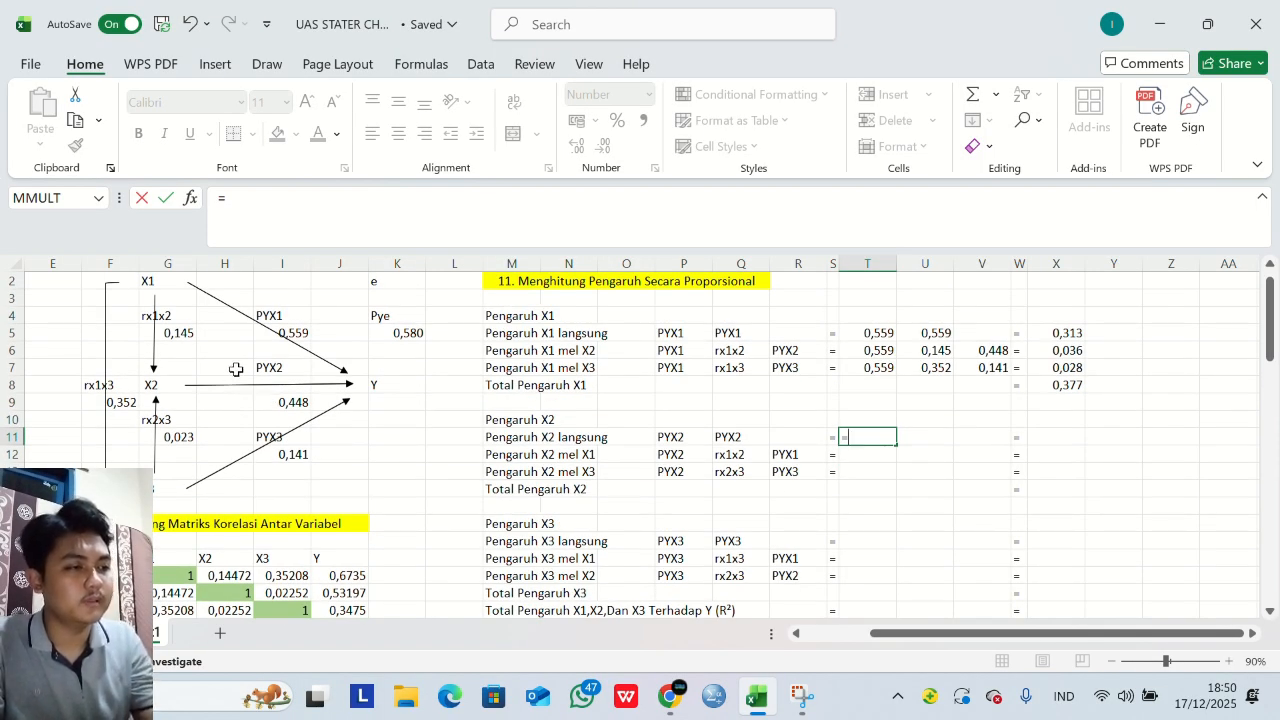
left_click(296, 401)
key("Return")
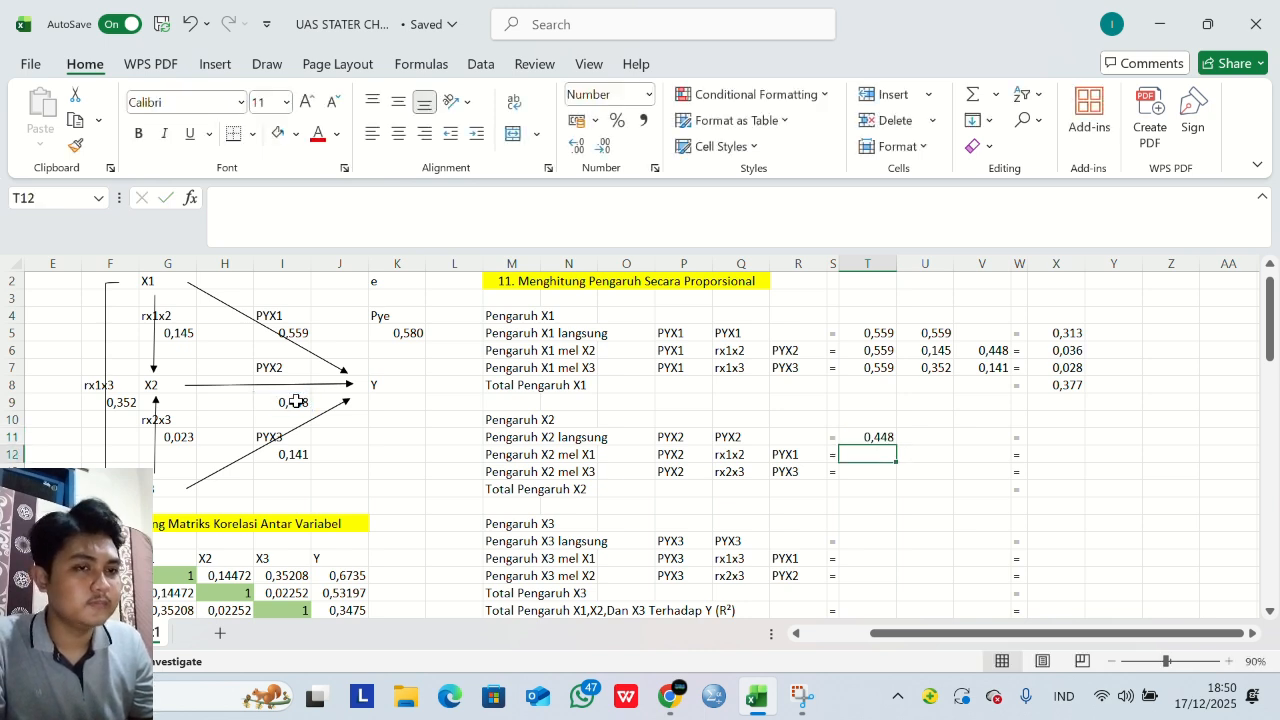
Carry the PYX2 coefficient down to the two indirect X2 rows, with =T11 in T12 and =T12 in T13.
type("=")
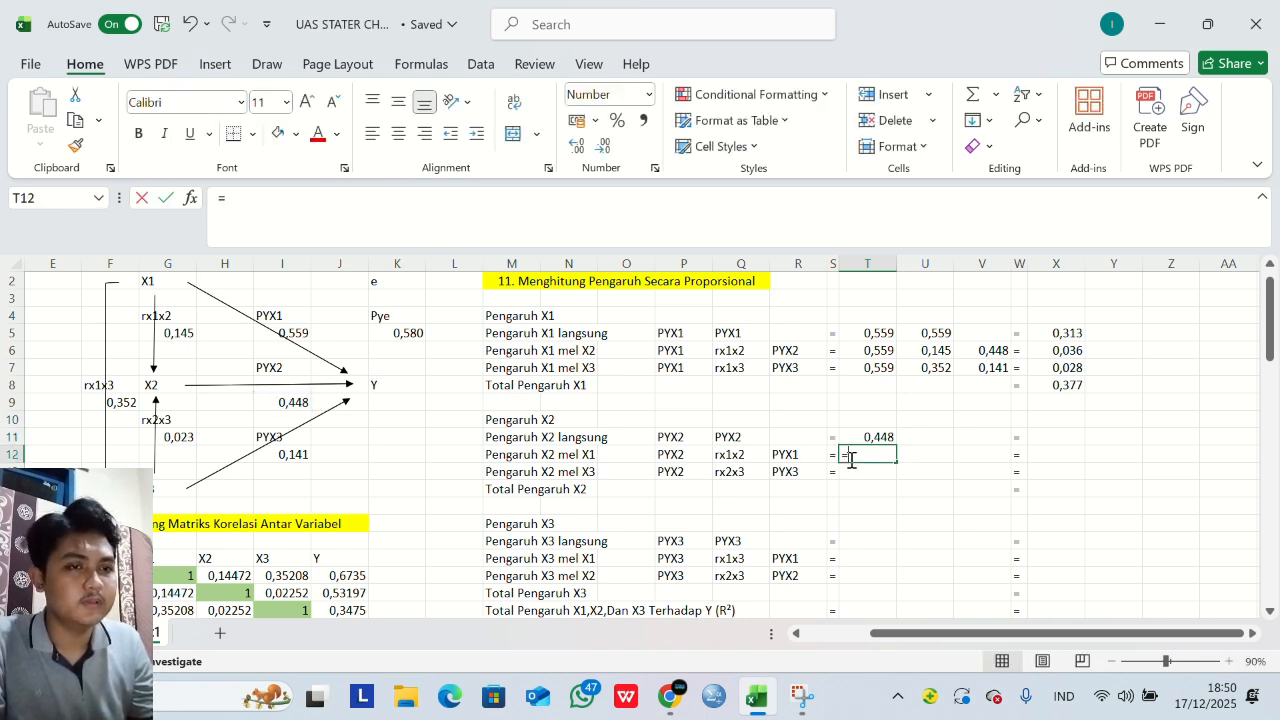
left_click(864, 438)
key("Return")
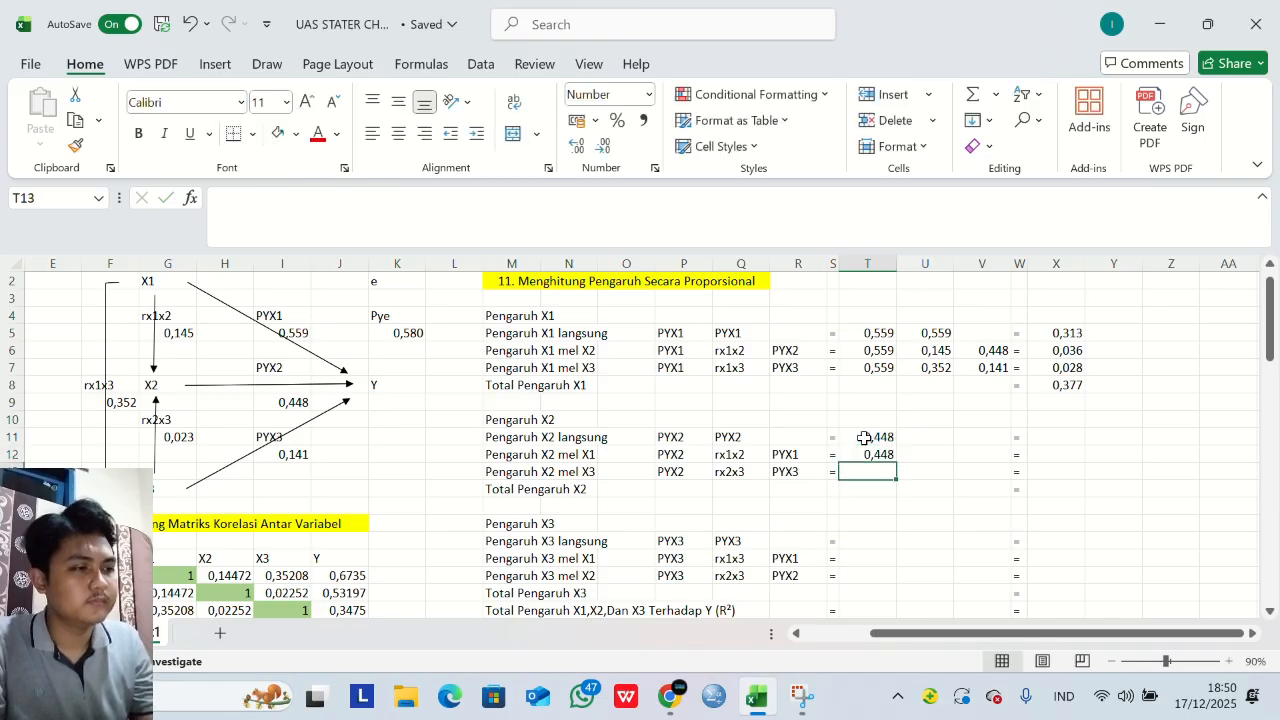
type("=")
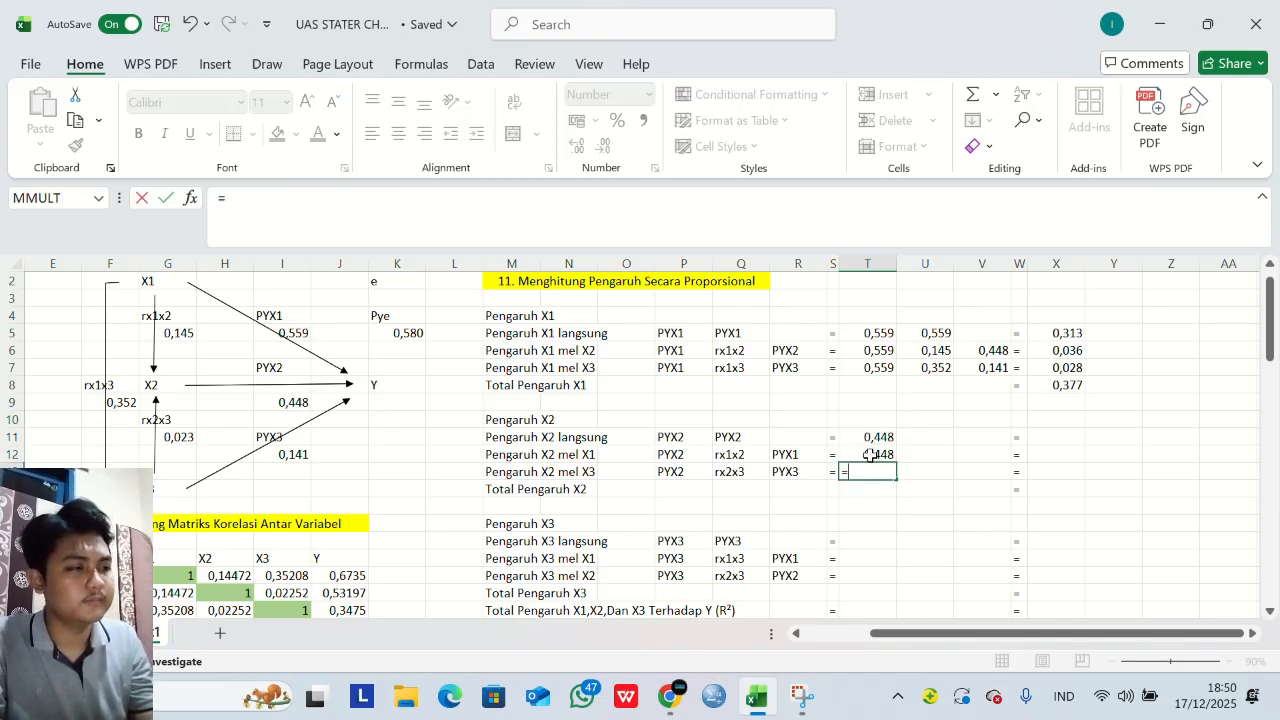
left_click(878, 458)
key("Return")
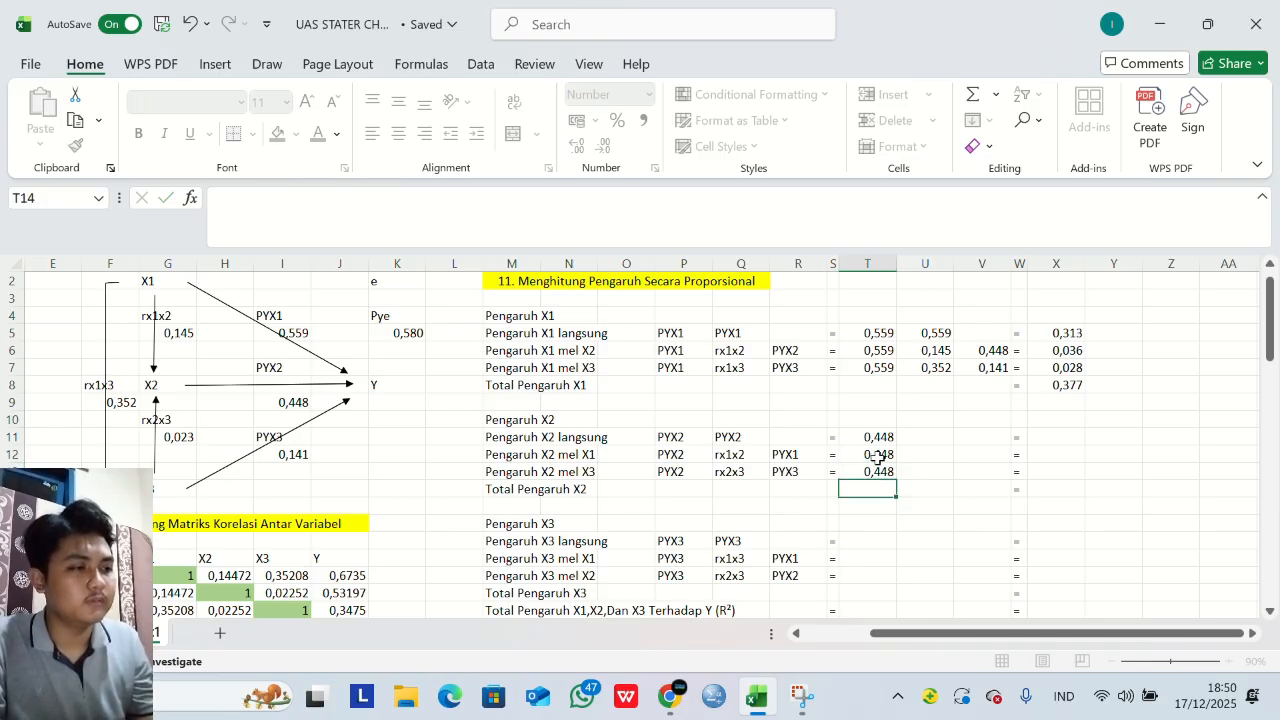
Link the correlation factors of the indirect X2 effects to the diagram: U12 to rx1x2 in G5 and U13 to rx2x3 in G11.
key("Right")
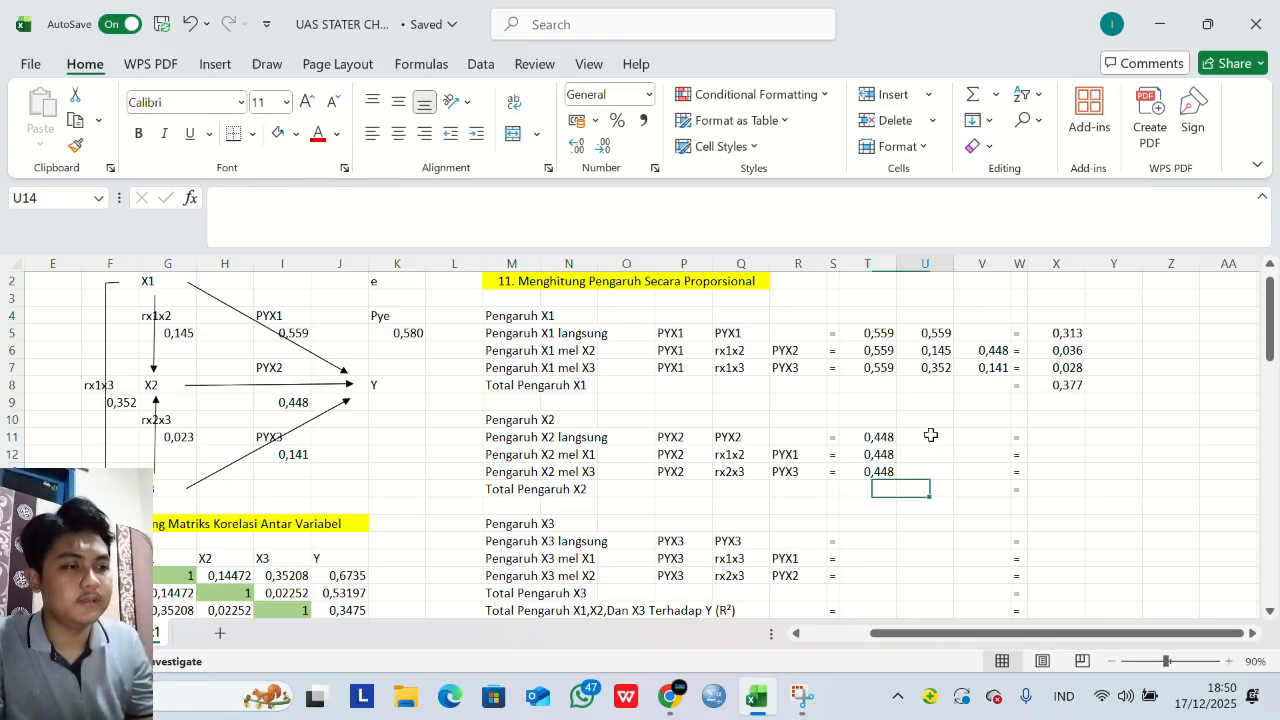
key("Right")
key("Left")
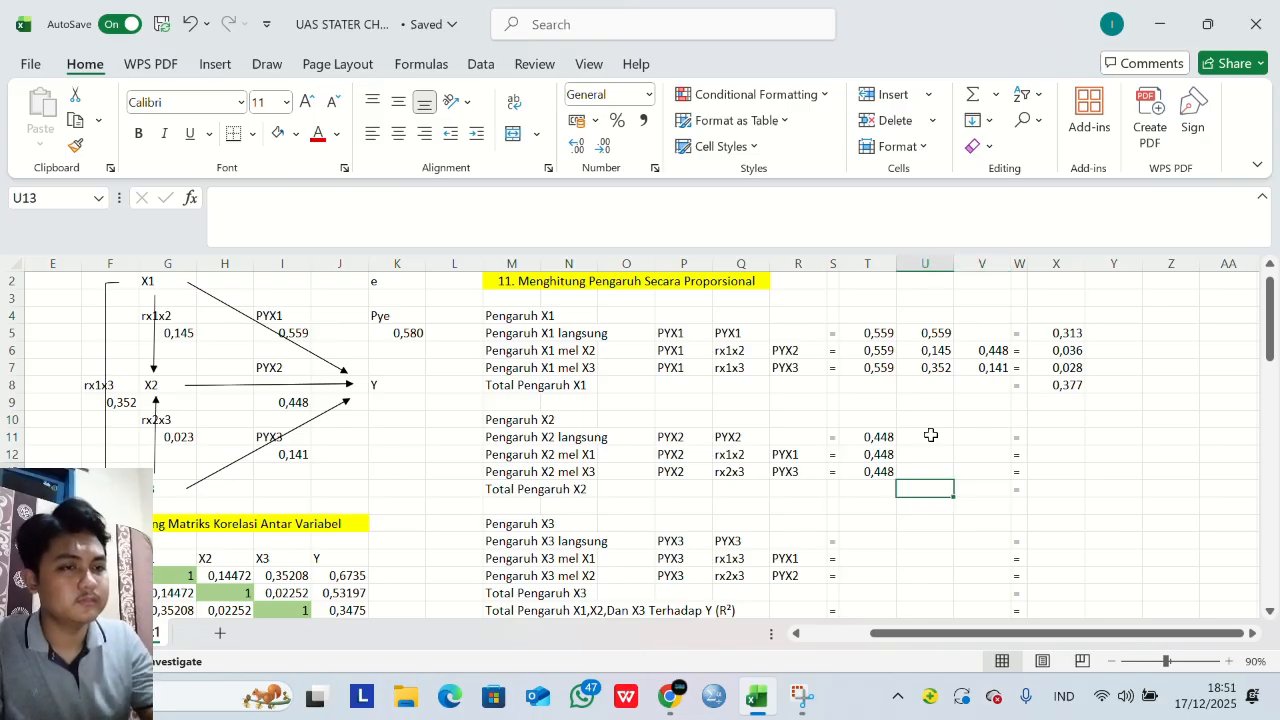
key("Up")
key("Up")
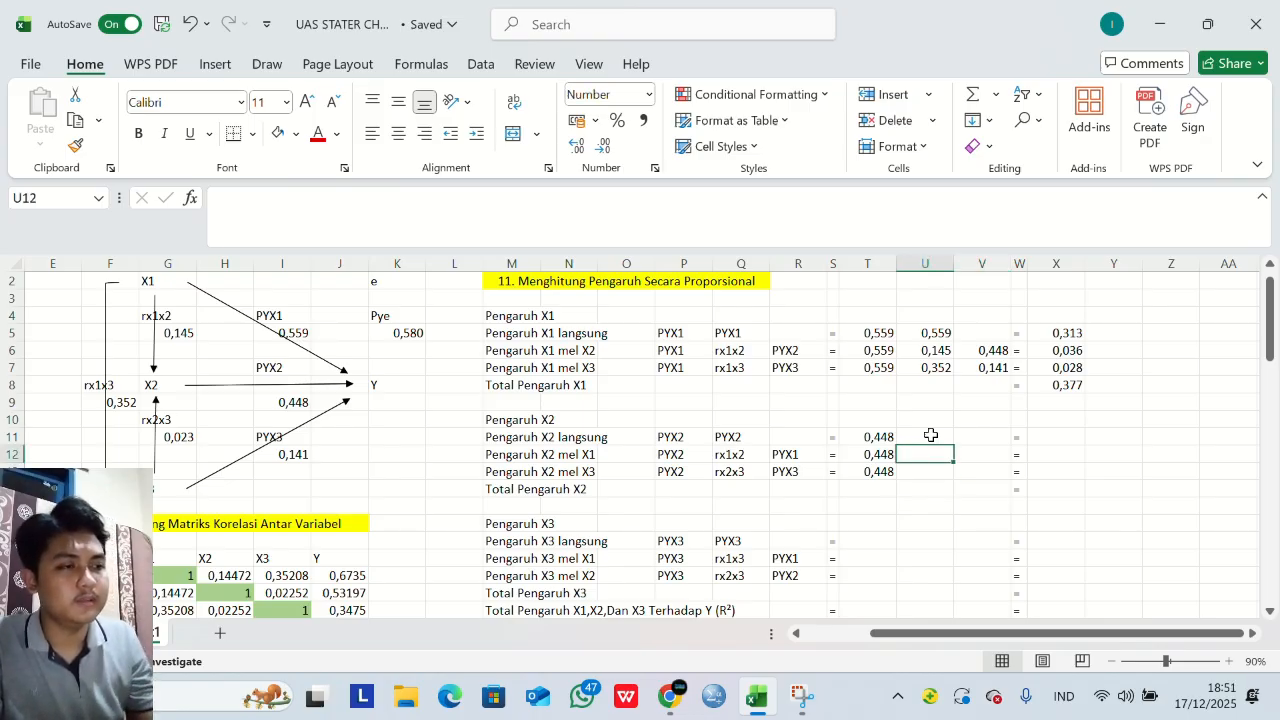
type("=")
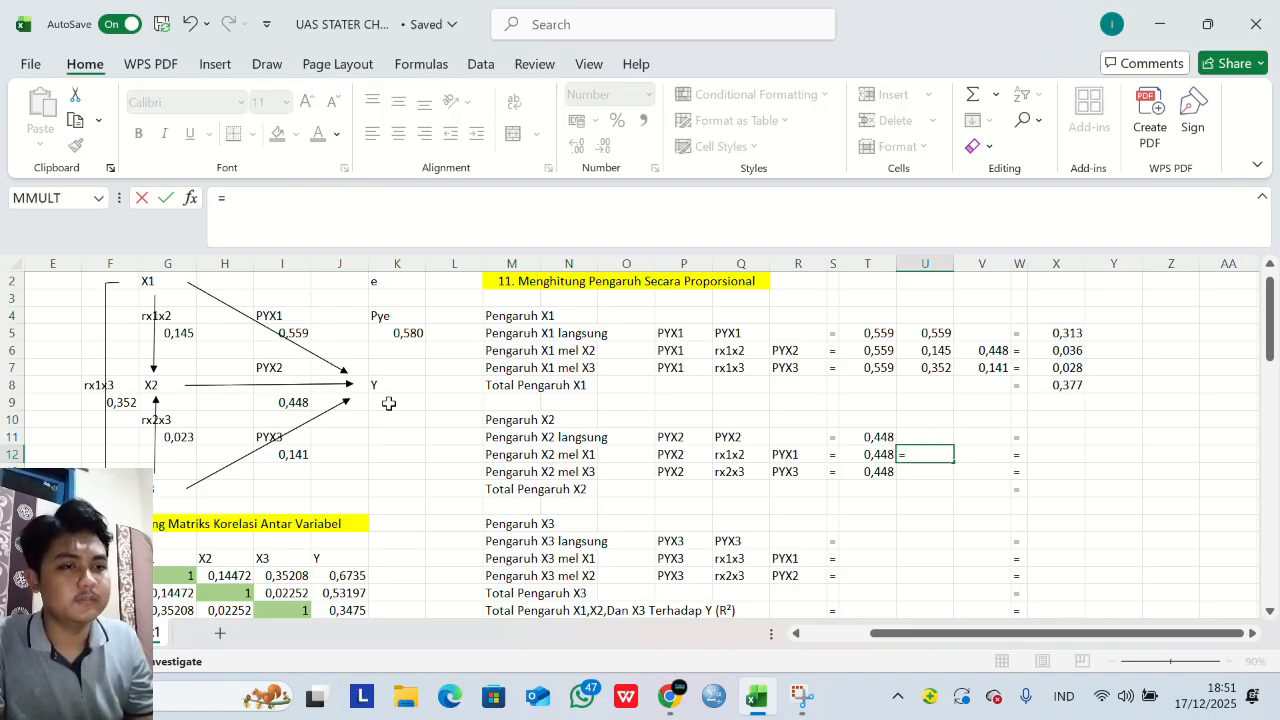
left_click(179, 337)
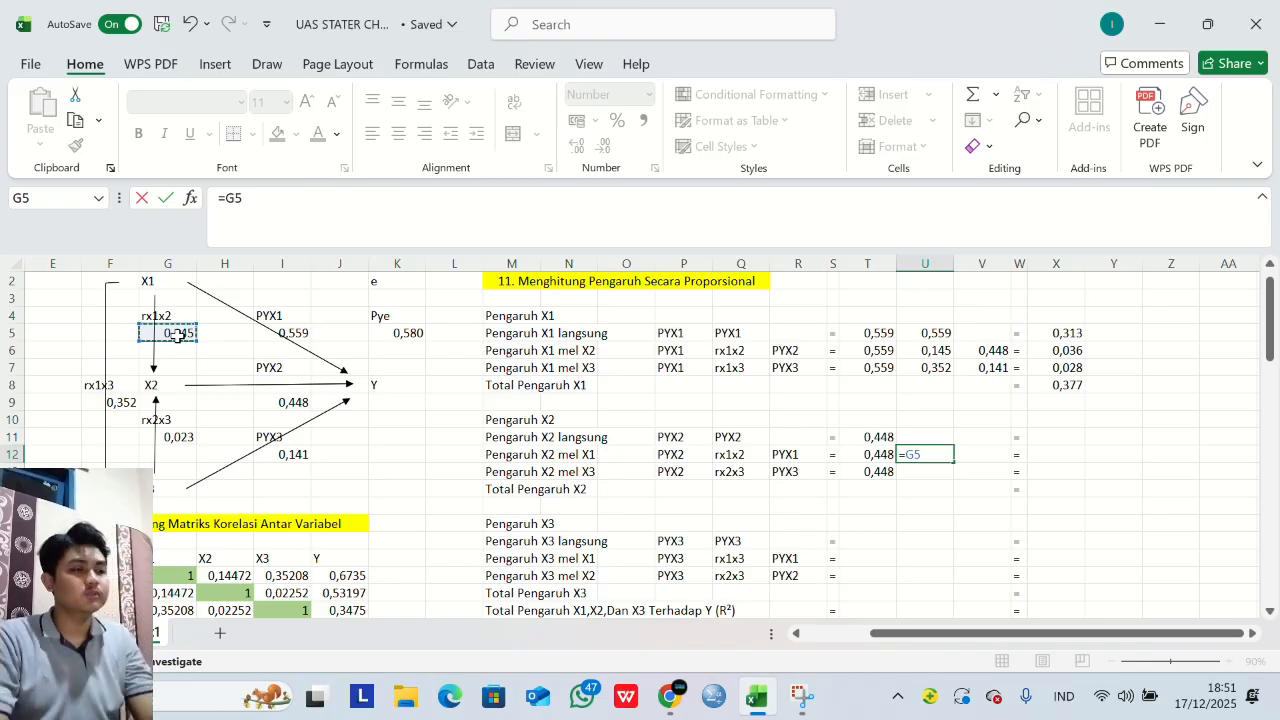
key("Return")
type("=")
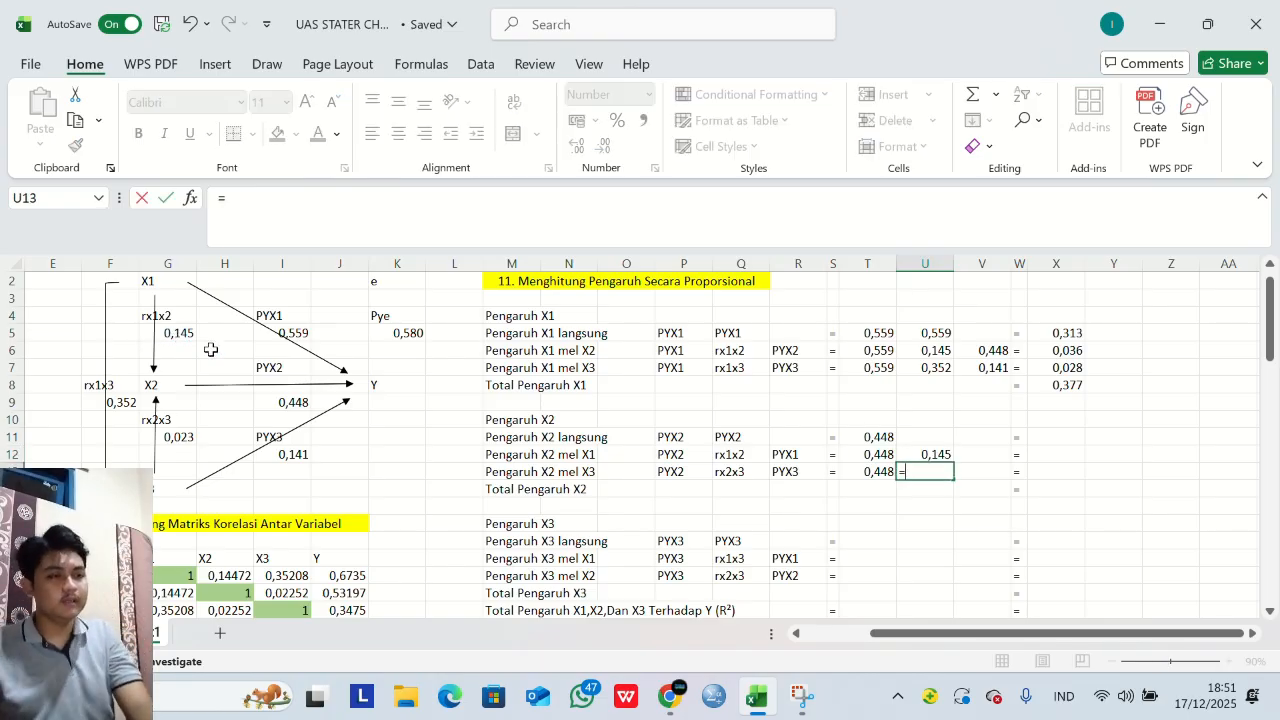
left_click(188, 436)
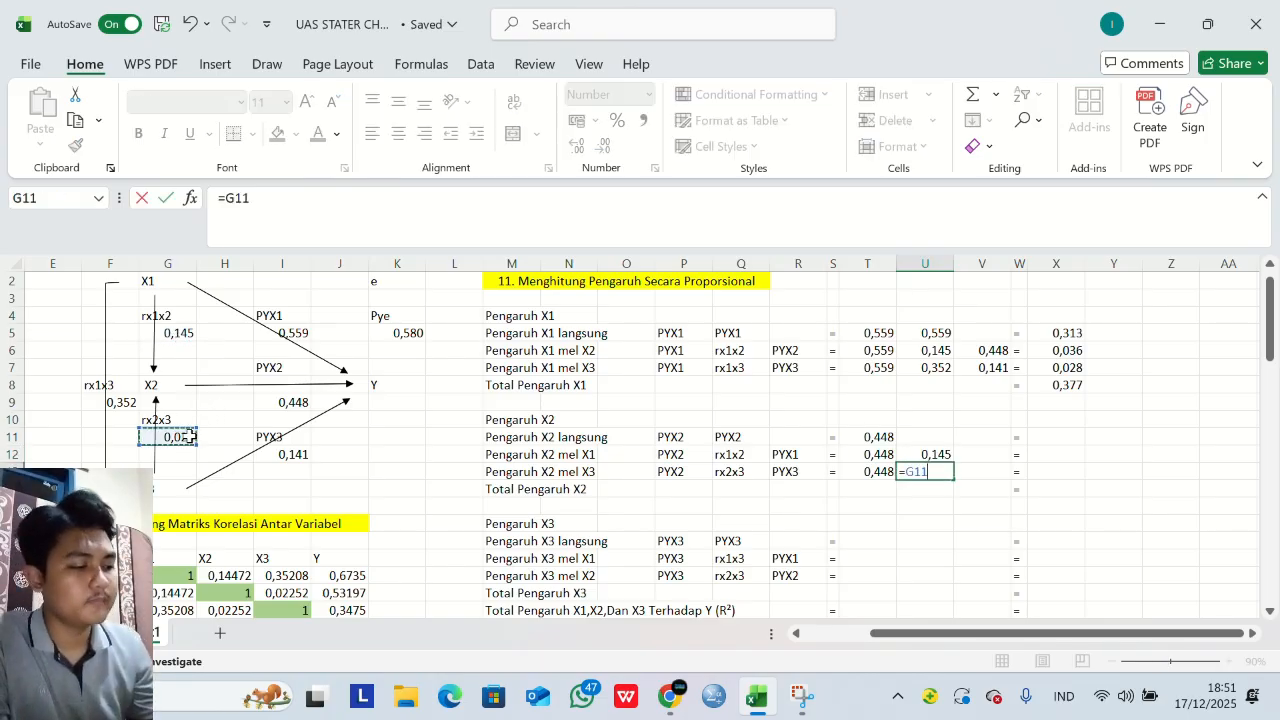
key("Return")
Link the third factors of the indirect X2 effects to the diagram: V12 to PYX1 in I5 and V13 to PYX3 in I12.
key("Right")
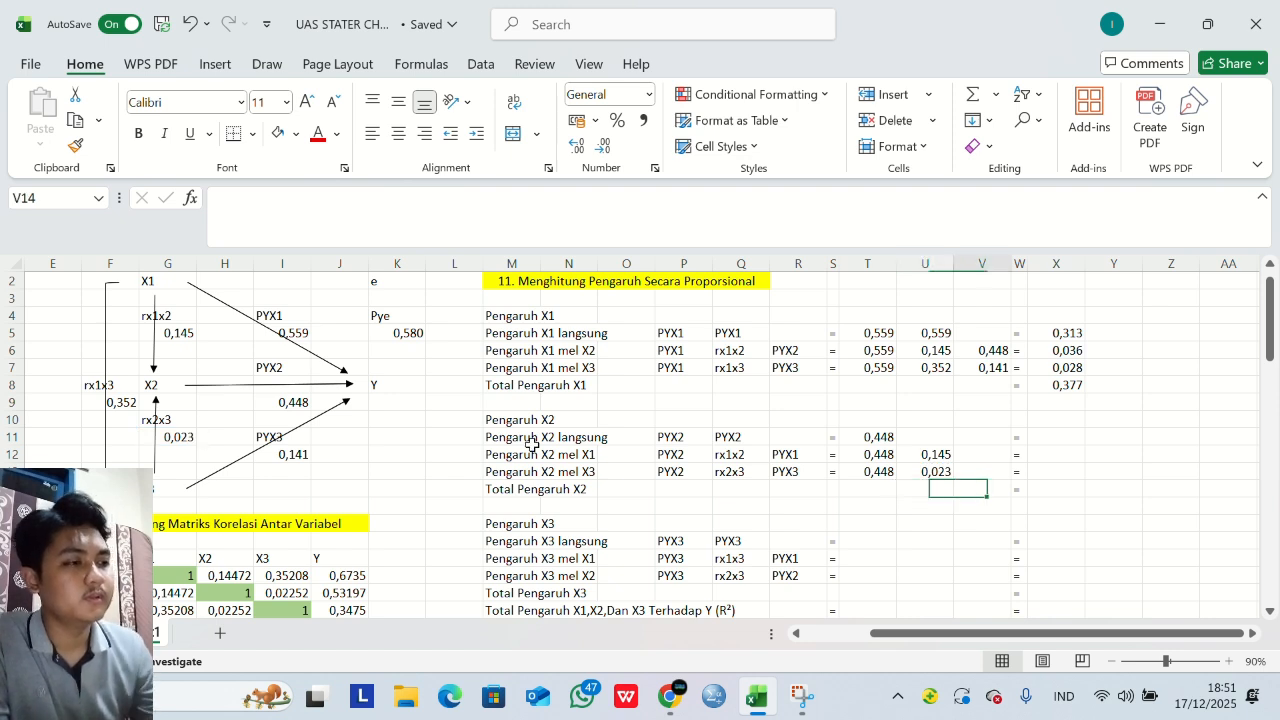
key("Up")
key("Up")
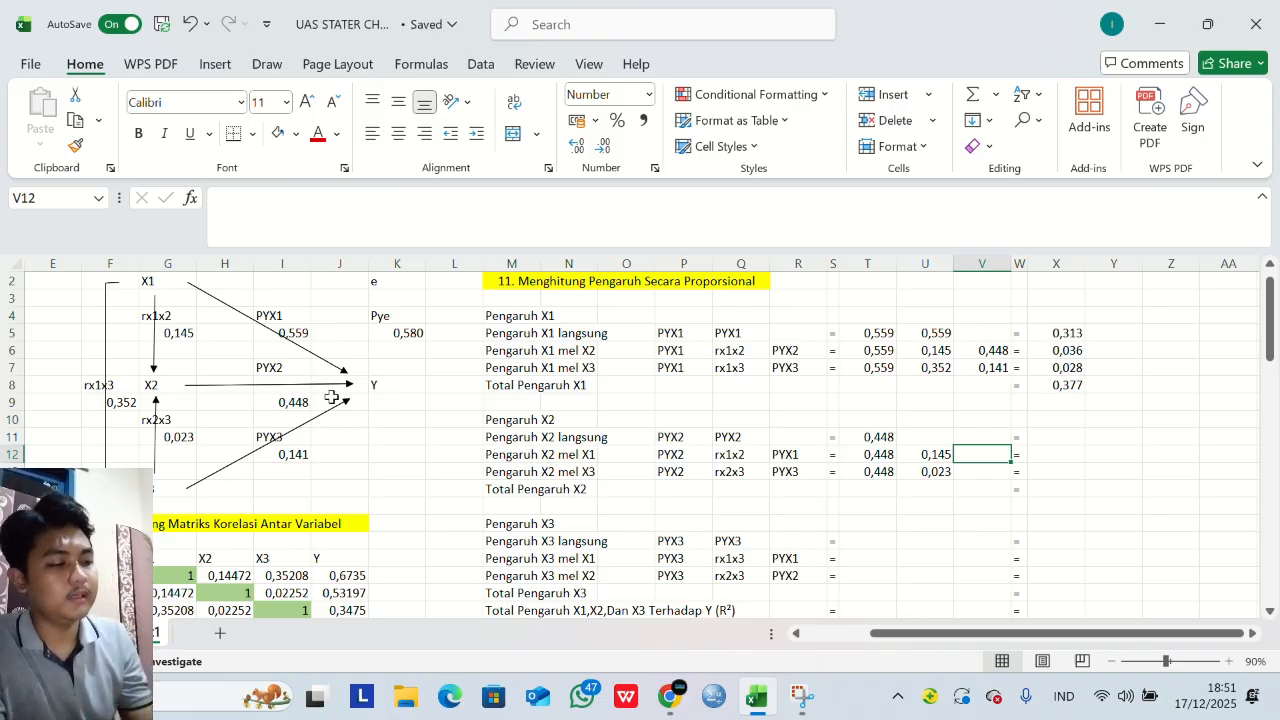
type("=")
left_click(298, 334)
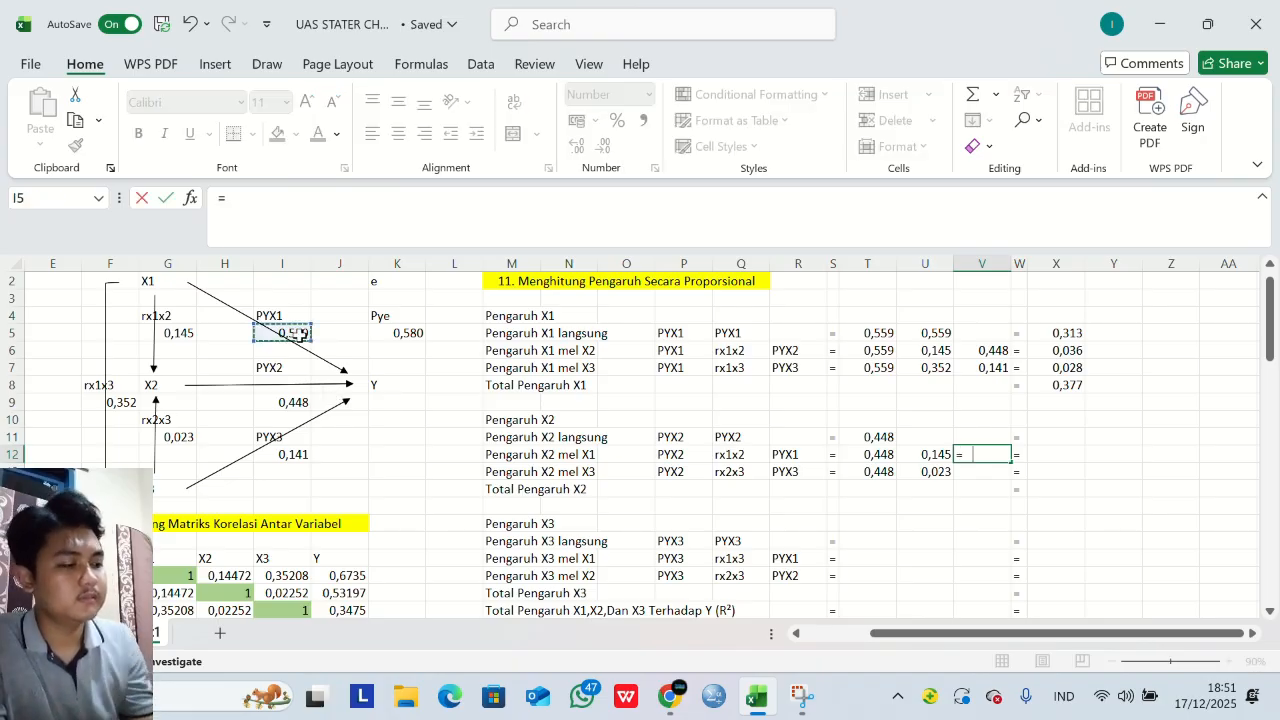
key("Return")
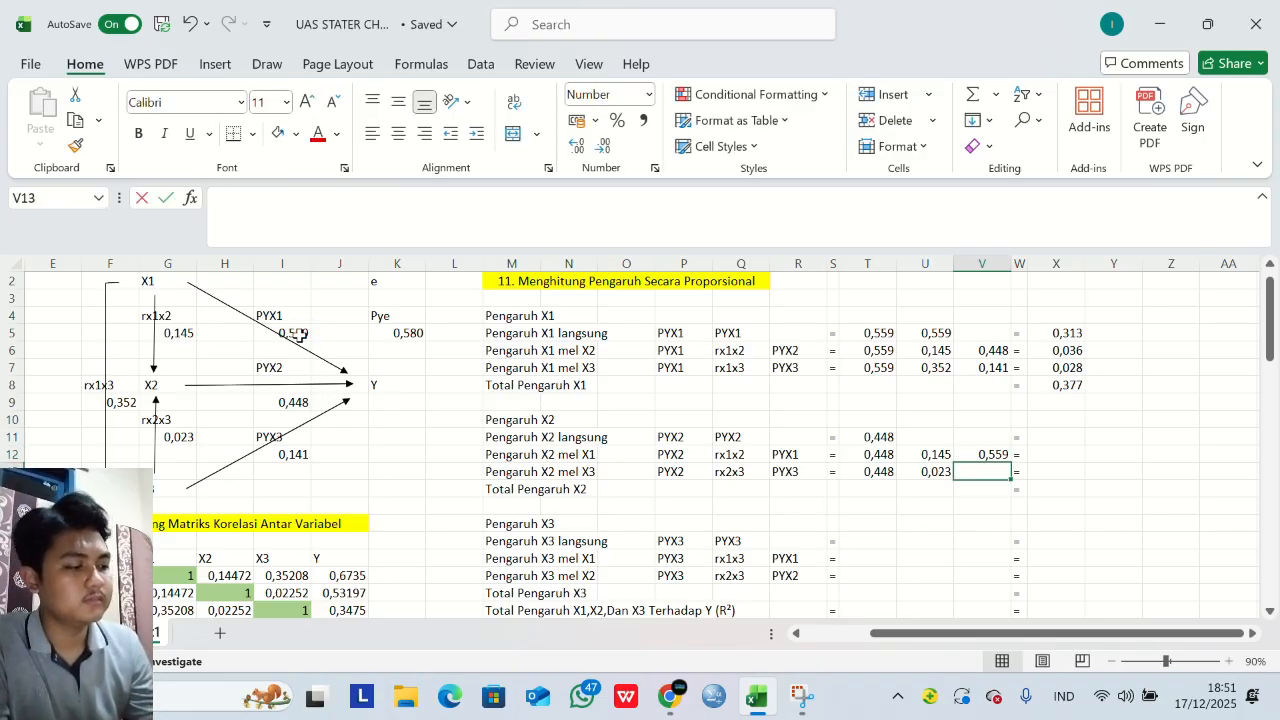
type("=")
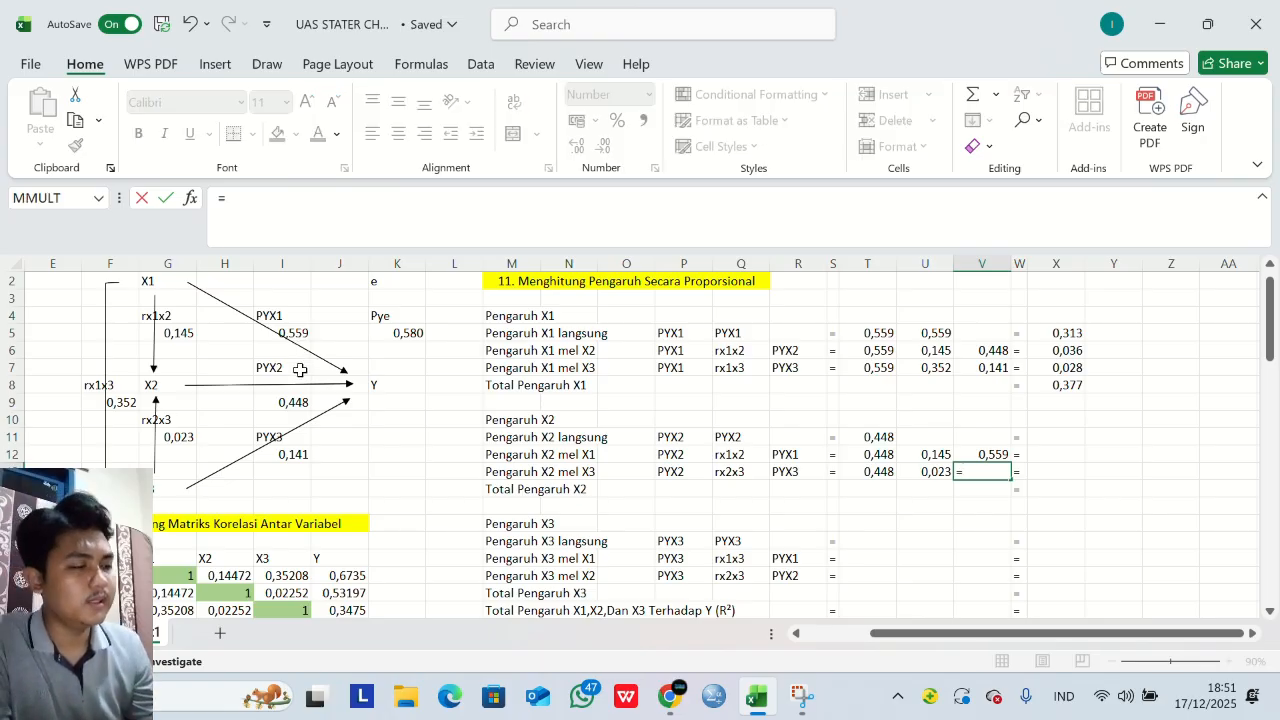
left_click(301, 454)
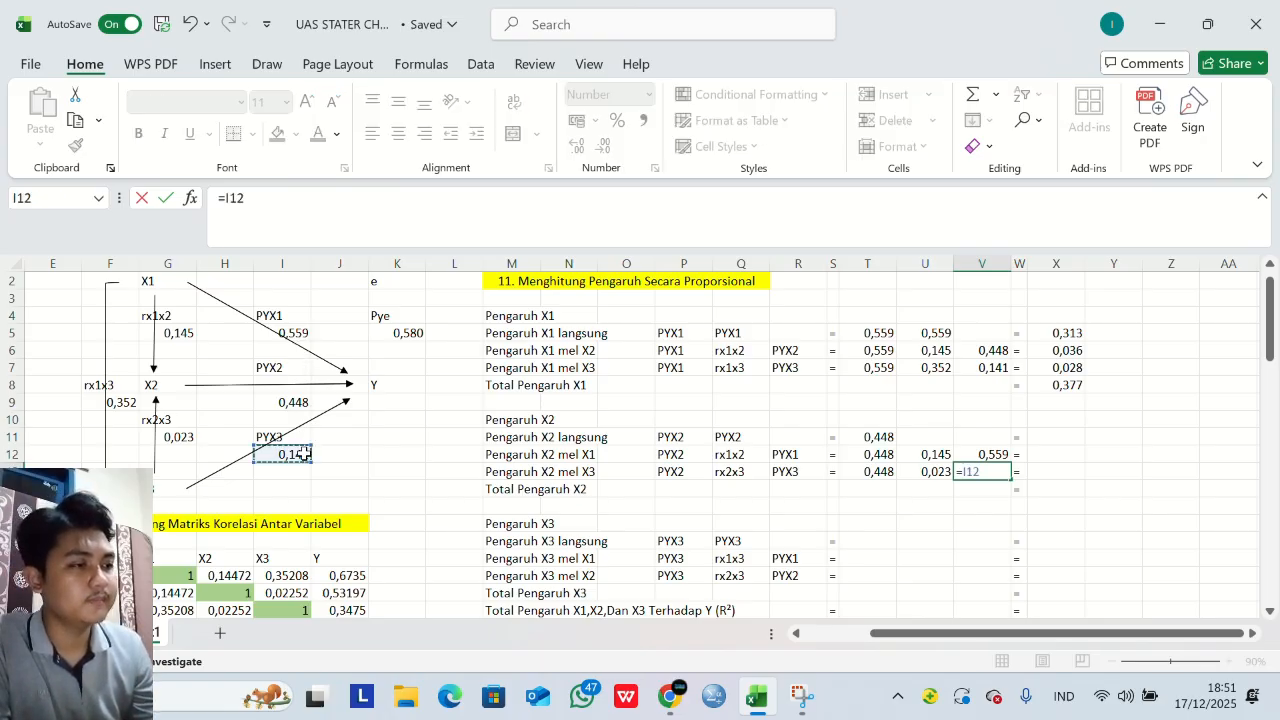
key("Return")
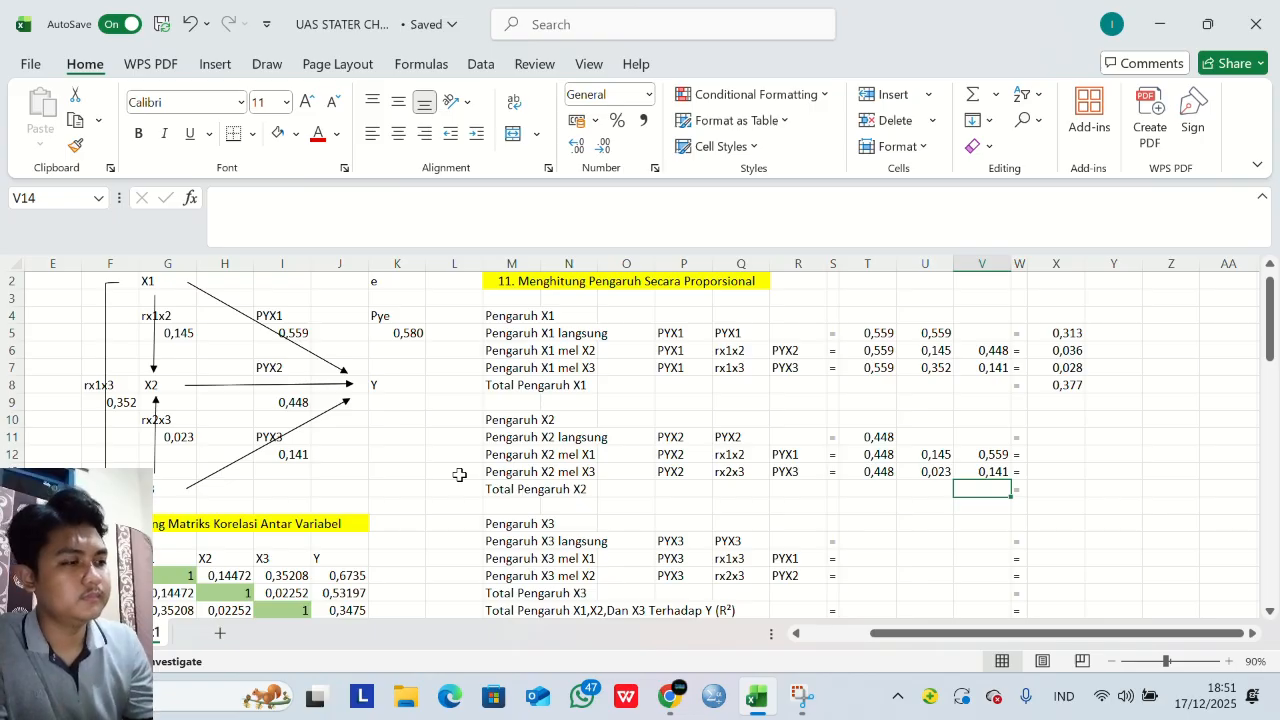
Fill U11, the second factor of the direct X2 effect, with a reference to T11.
left_click(929, 440)
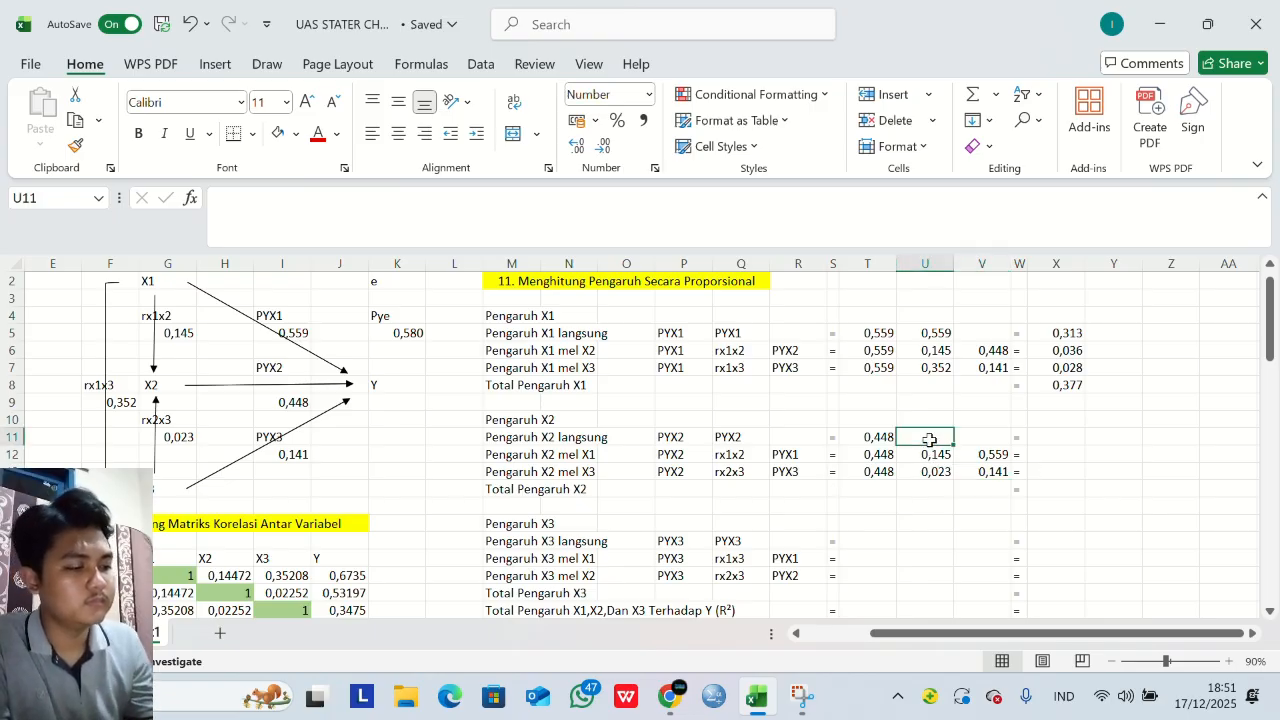
type("=")
key("Left")
key("Return")
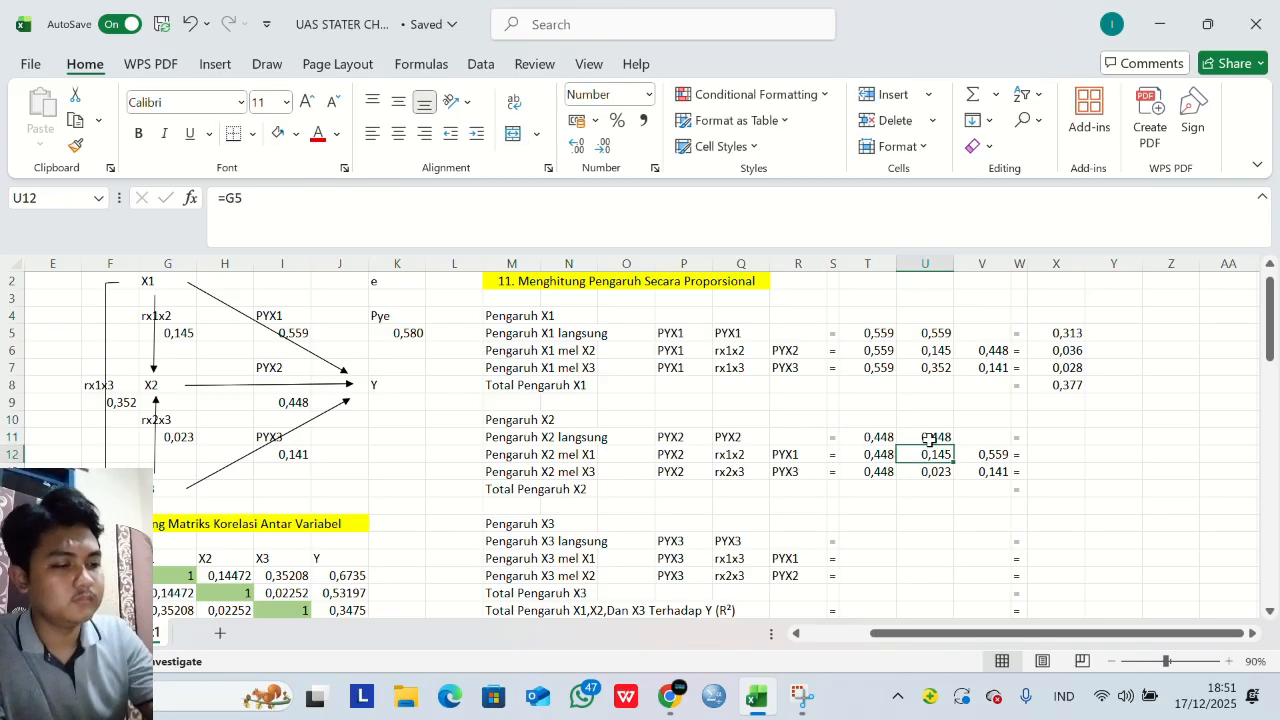
Calculate the direct X2 effect in X11 by multiplying its two factors with =T11*U11.
left_click(1049, 437)
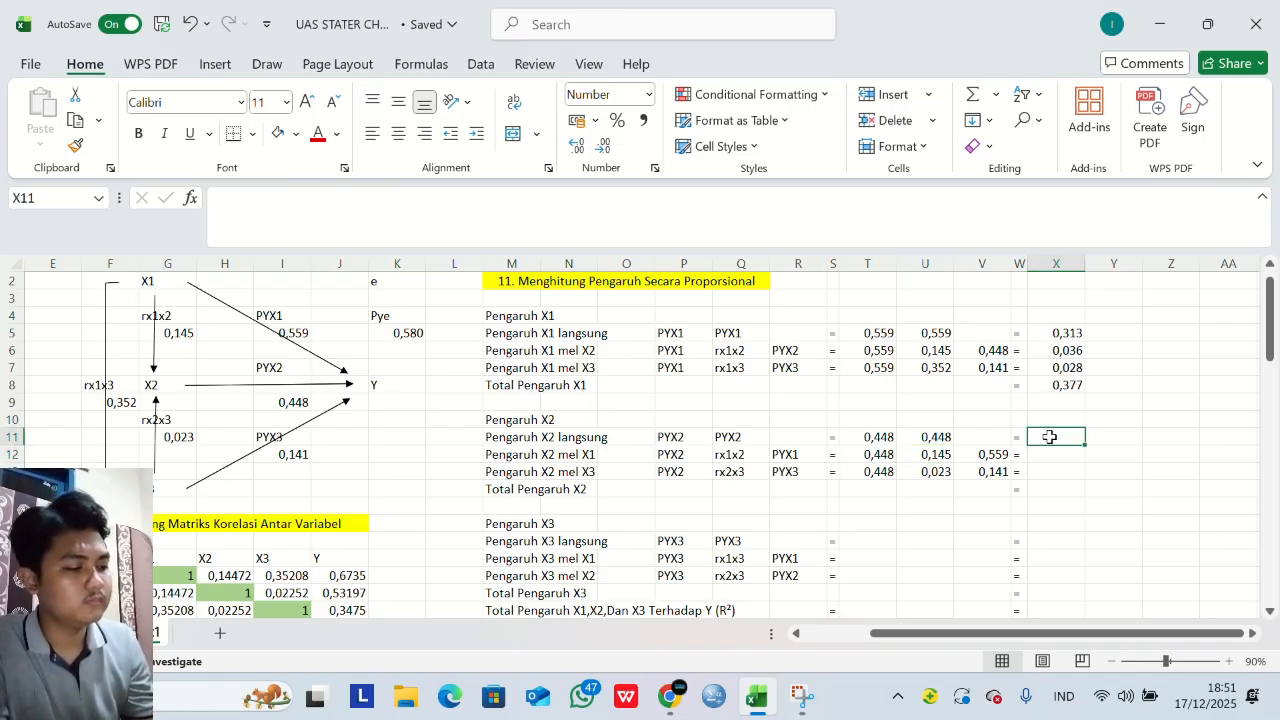
type("=")
key("Left")
key("Left")
key("Left")
key("Left")
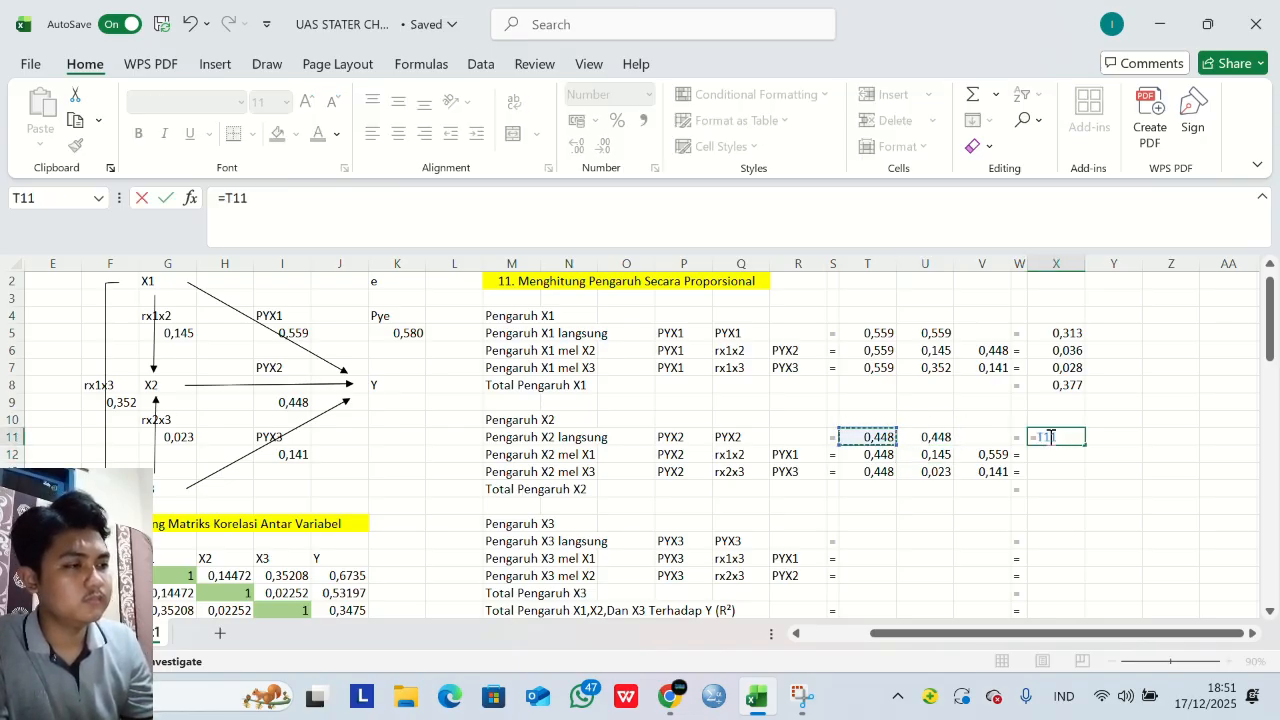
type("*")
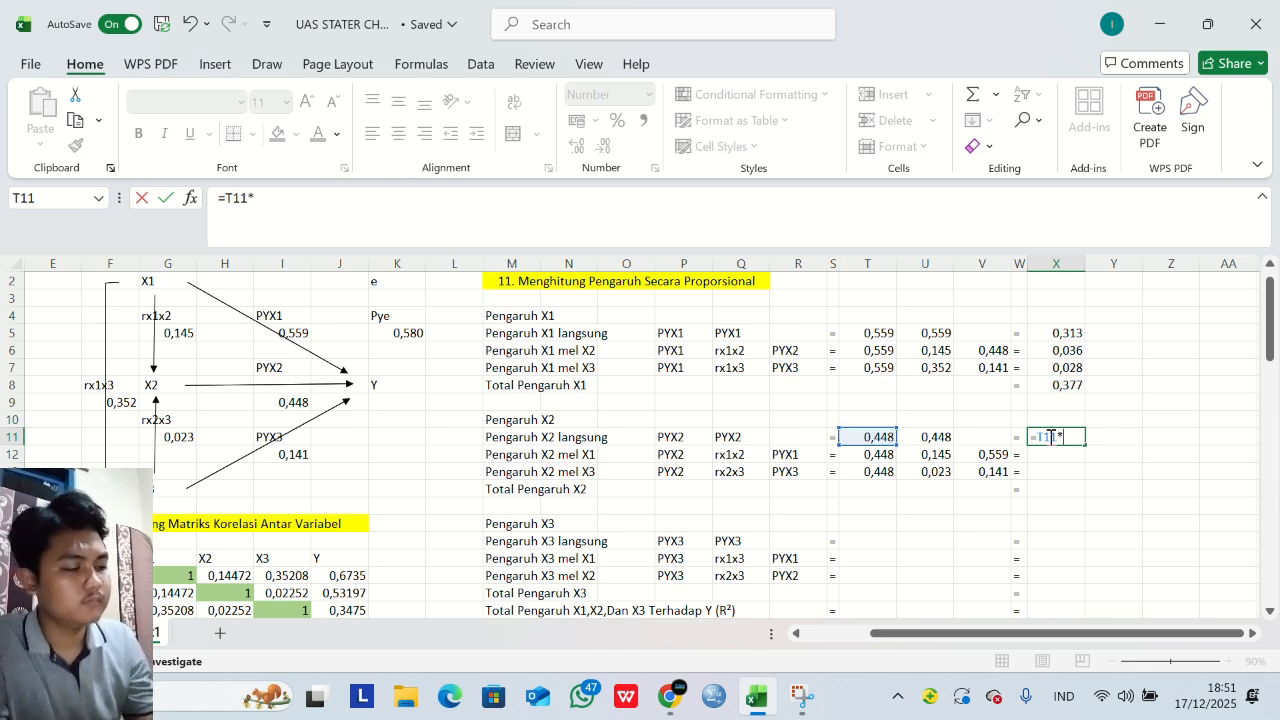
key("Left")
key("Left")
key("Left")
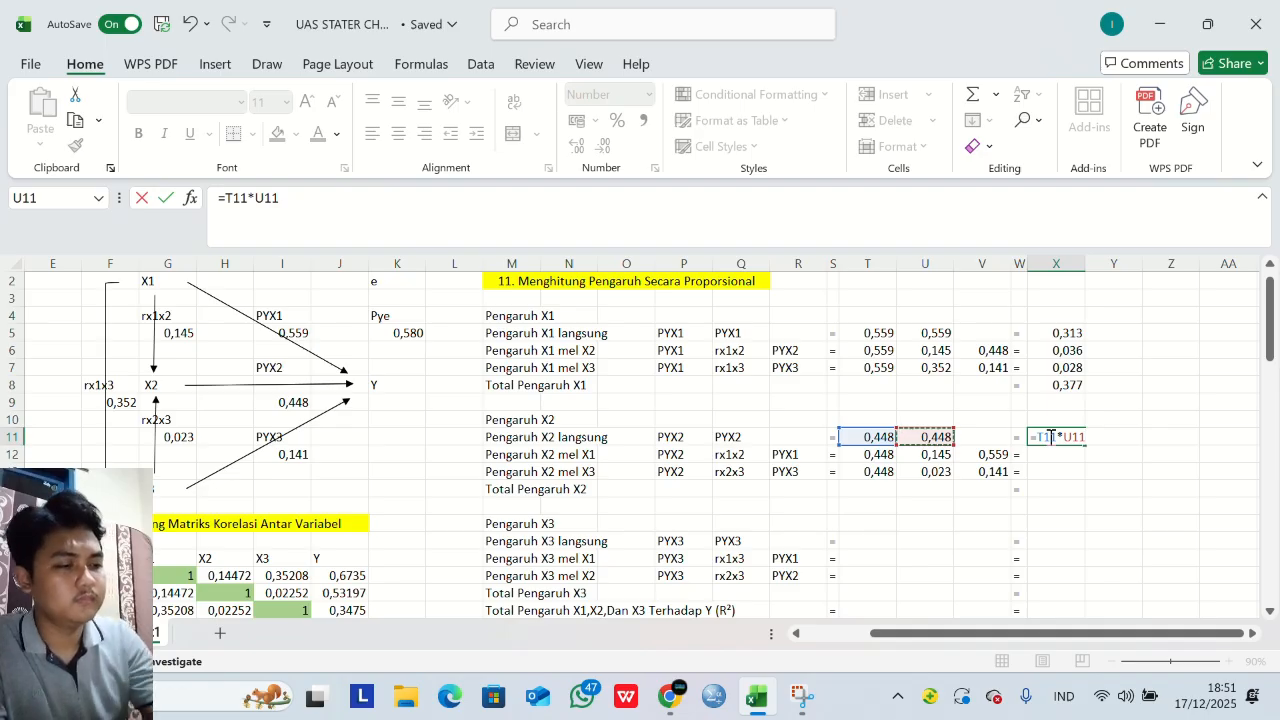
key("Return")
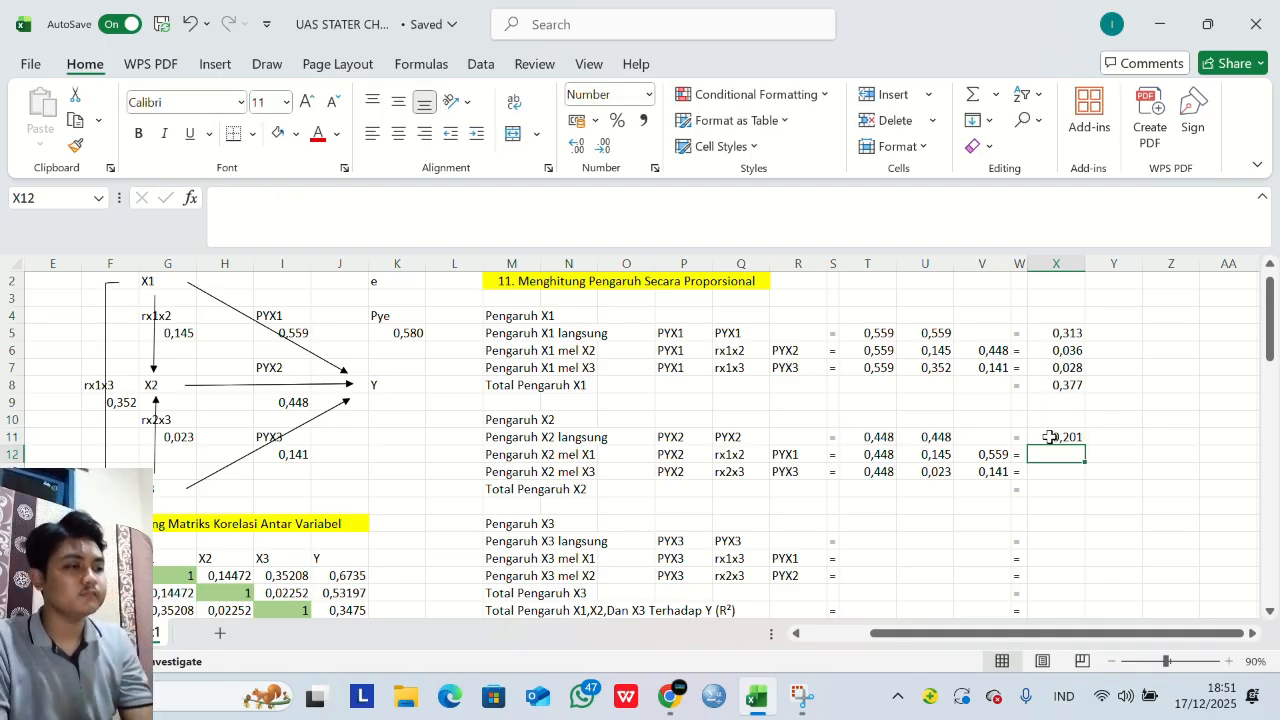
Calculate the indirect X2 effect through X1 in X12 by multiplying its three factors with =T12*U12*V12.
type("=")
key("Left")
key("Left")
key("Left")
key("Left")
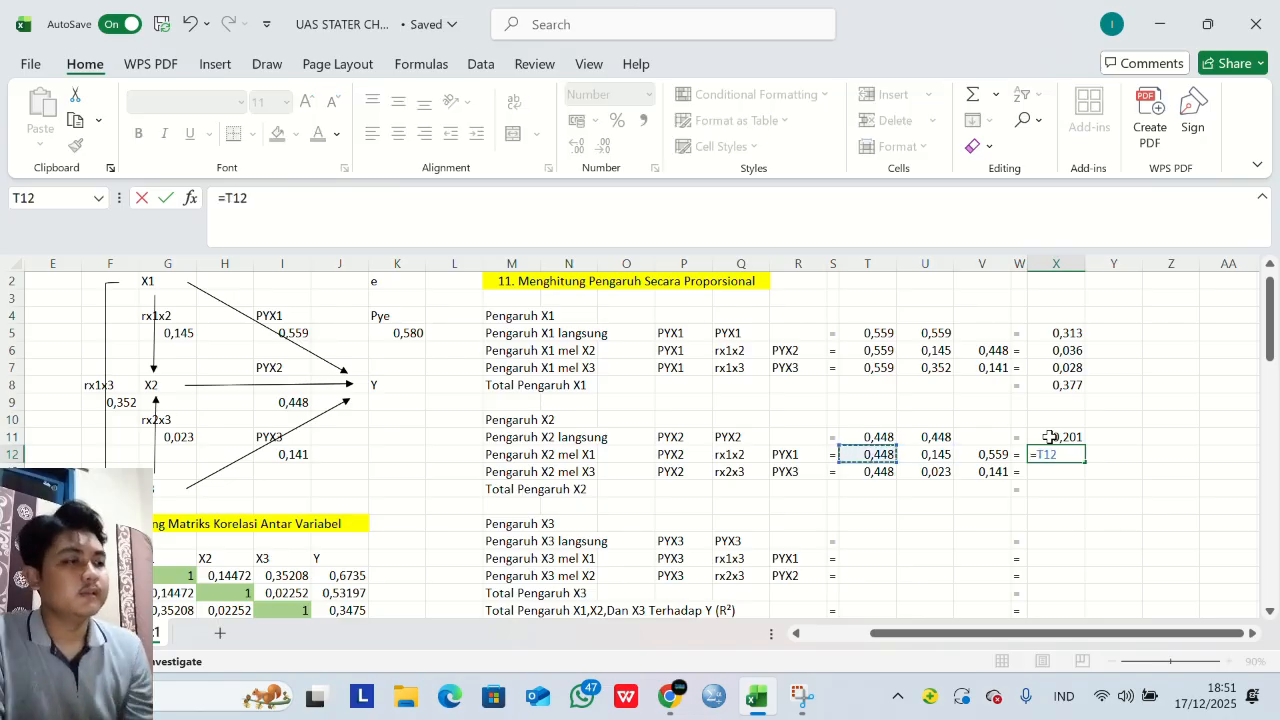
type("*")
key("Left")
key("Left")
key("Left")
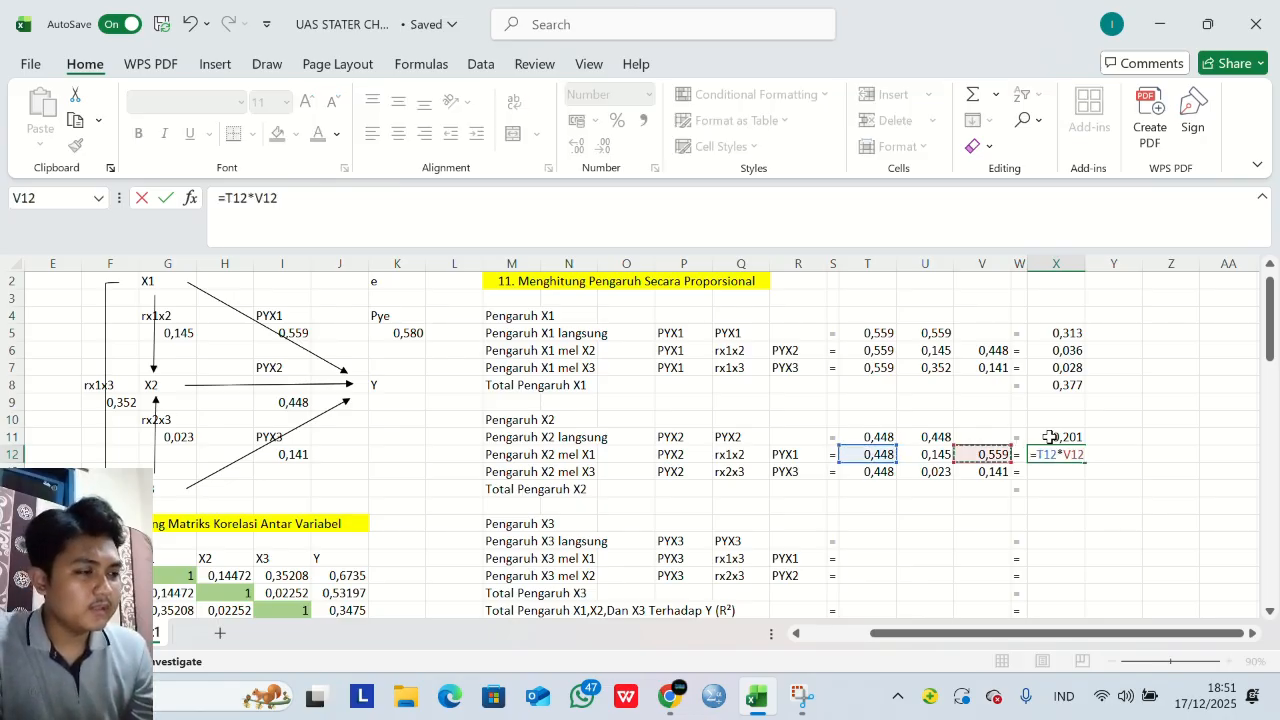
type("*")
key("Left")
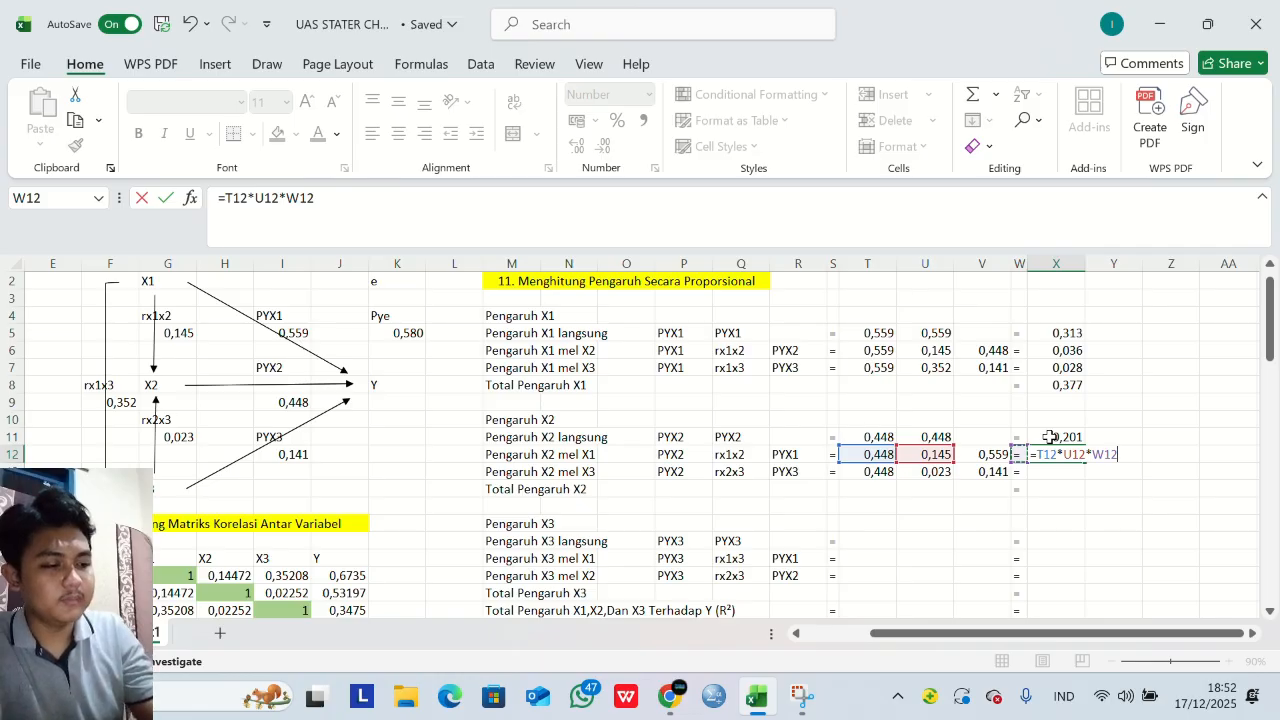
key("Left")
key("Return")
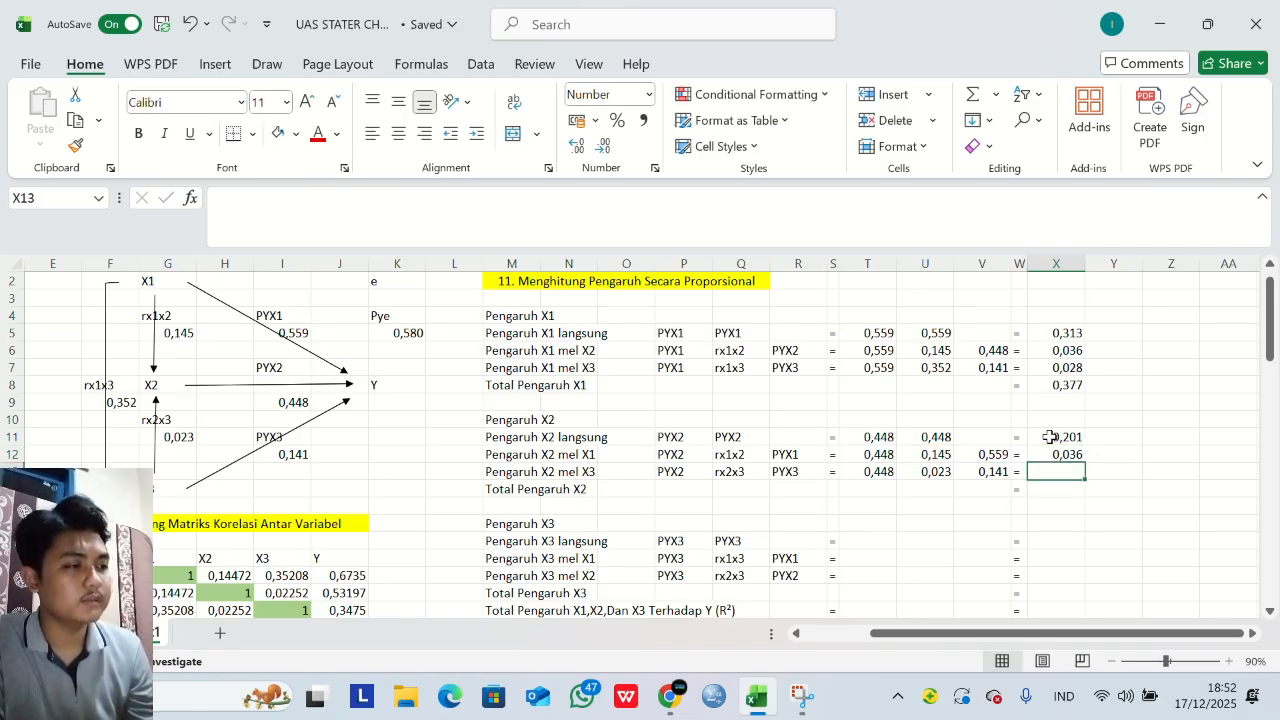
Calculate the indirect X2 effect through X3 in X13 with =T13*U13*V13.
type("=")
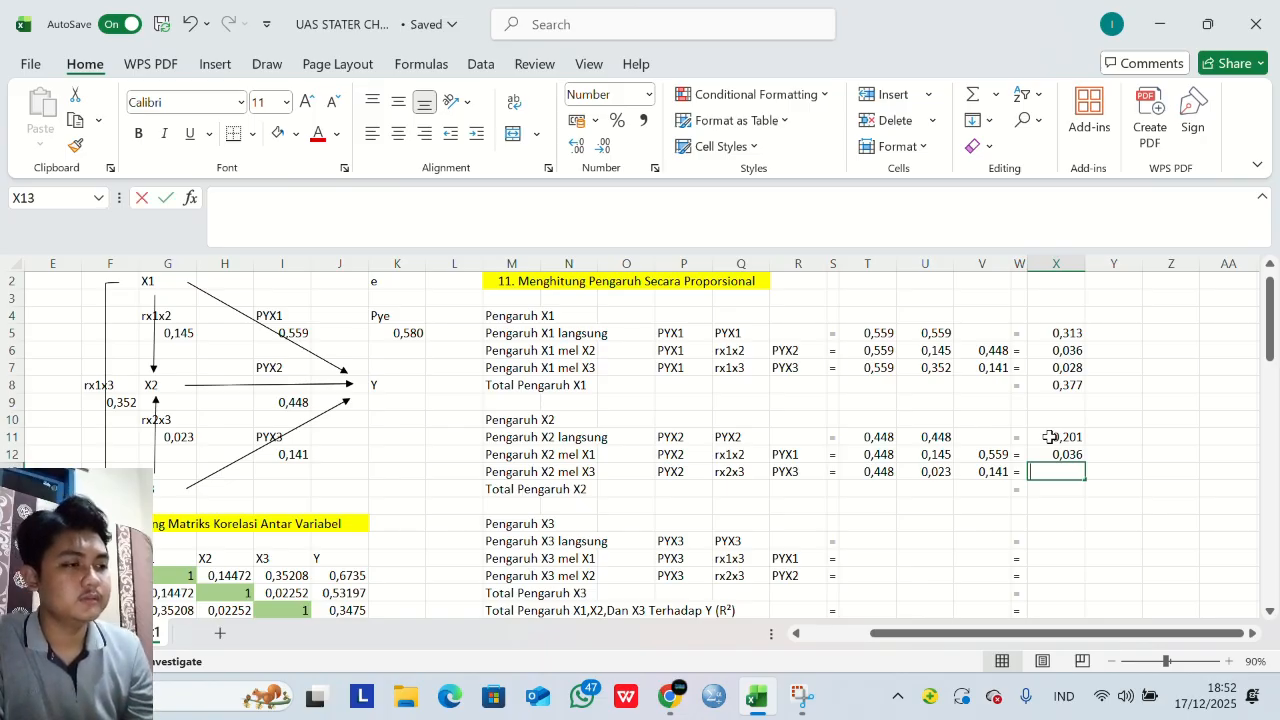
type("=")
key("Left")
key("Left")
key("Left")
key("Left")
type("*")
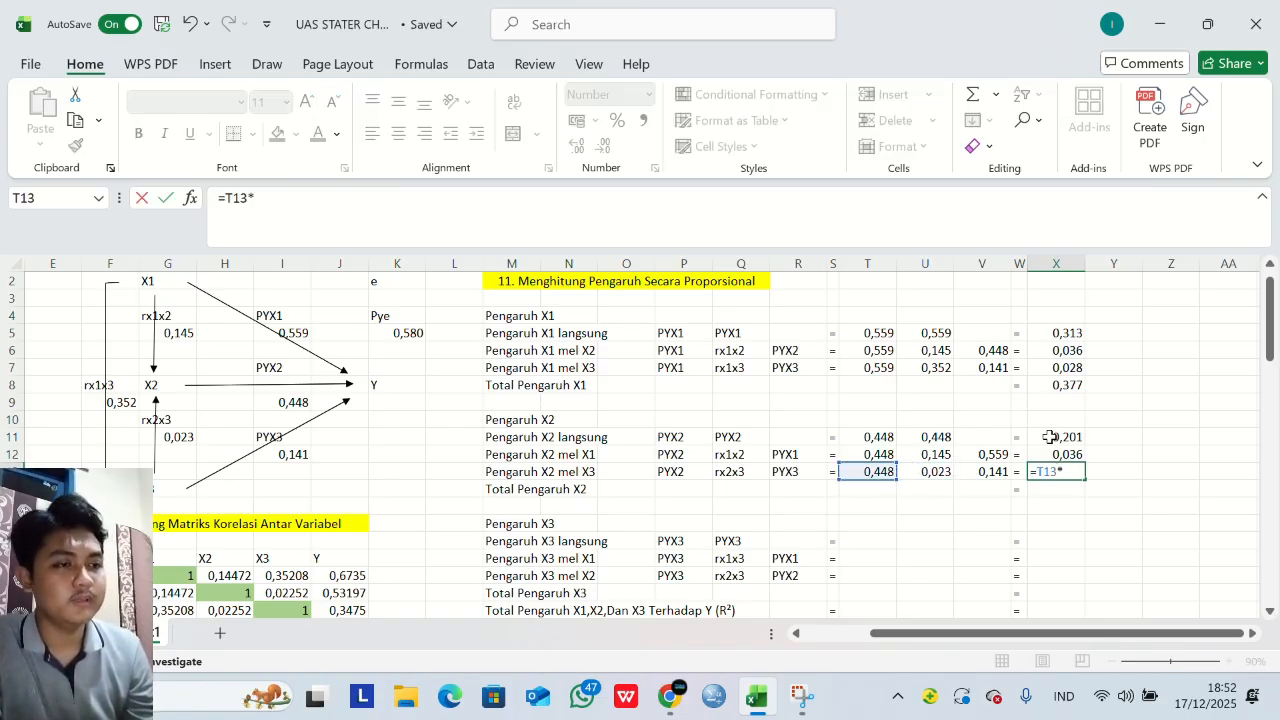
key("Left")
key("Left")
key("Left")
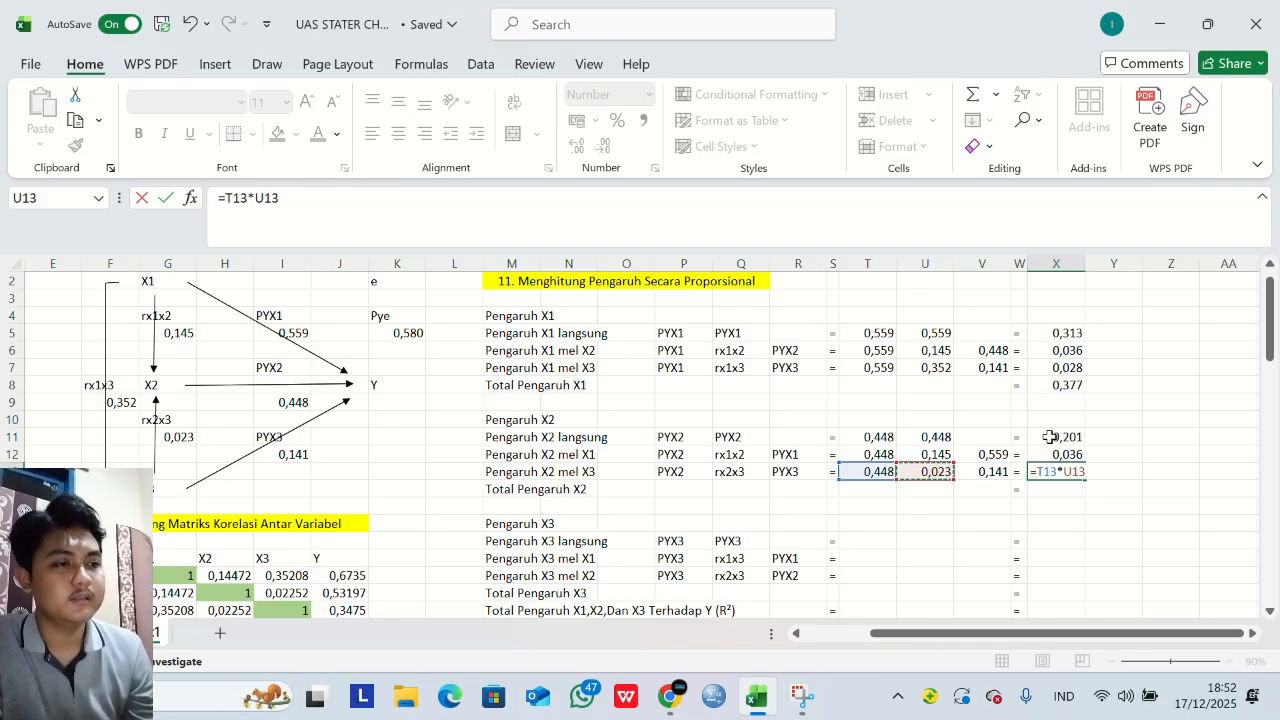
type("*")
key("Left")
key("Left")
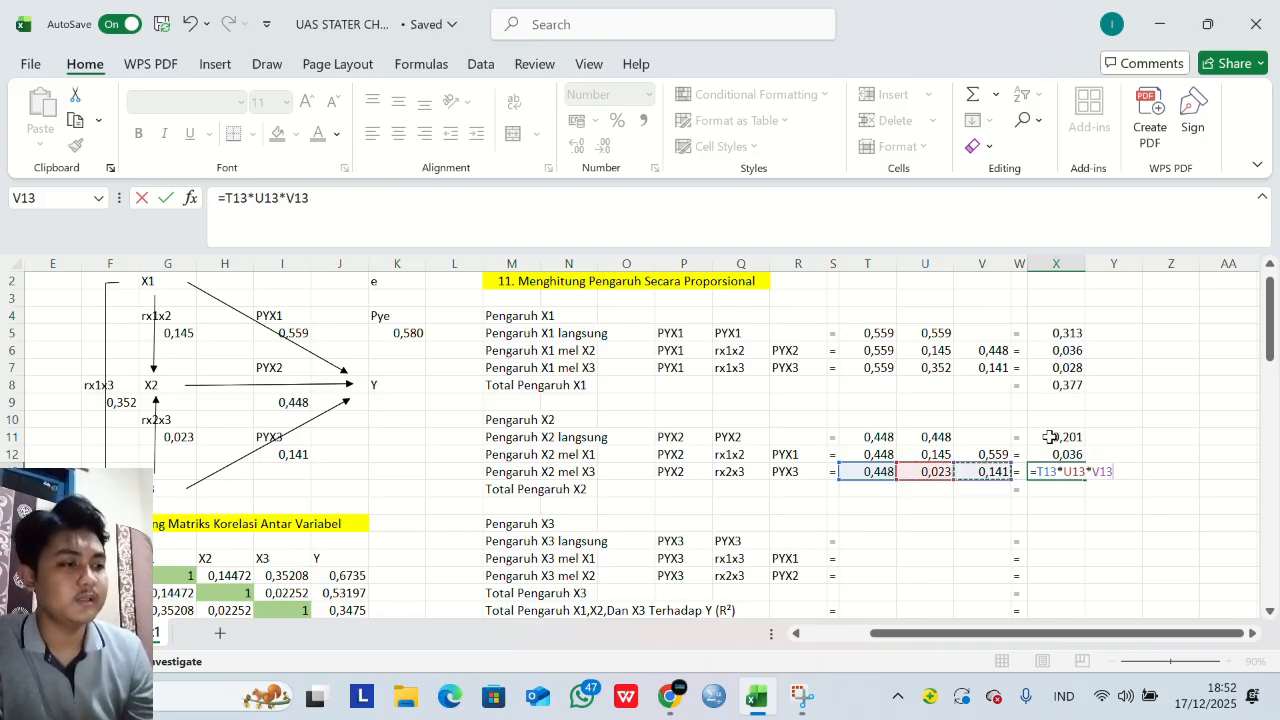
key("Return")
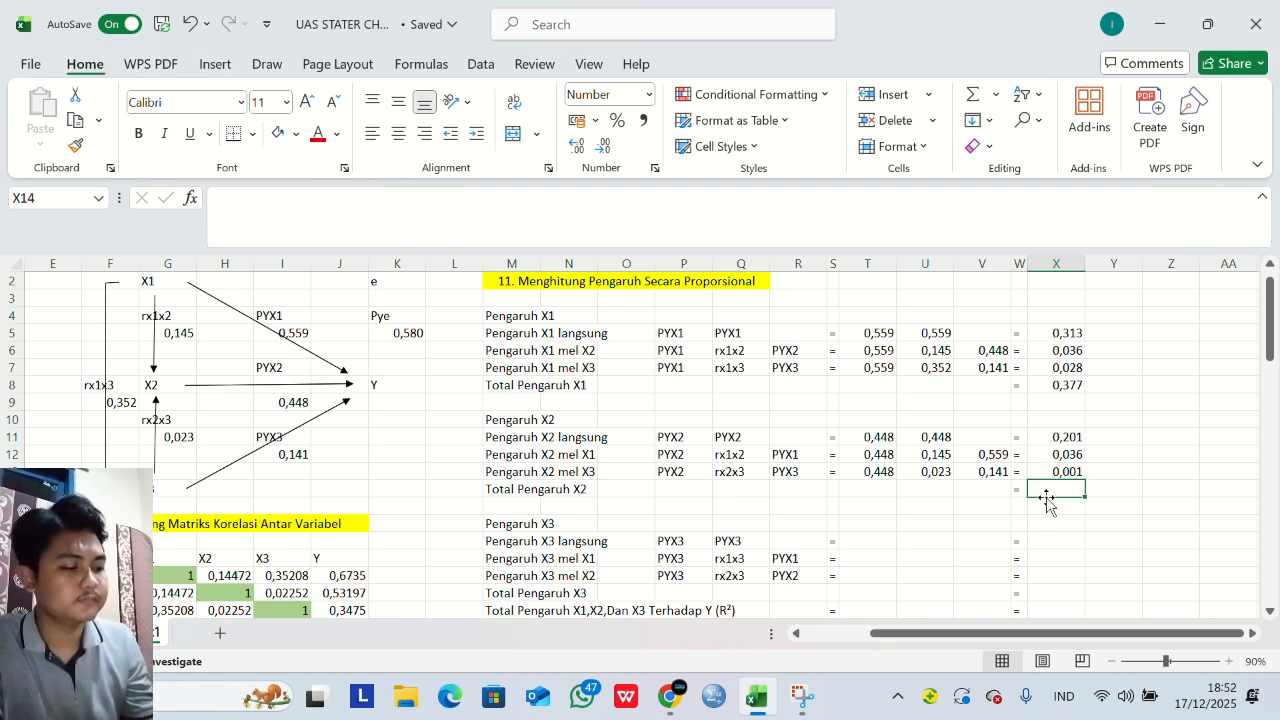
Total the X2 effects in X14 with a SUM over X11:X13.
type("=sum")
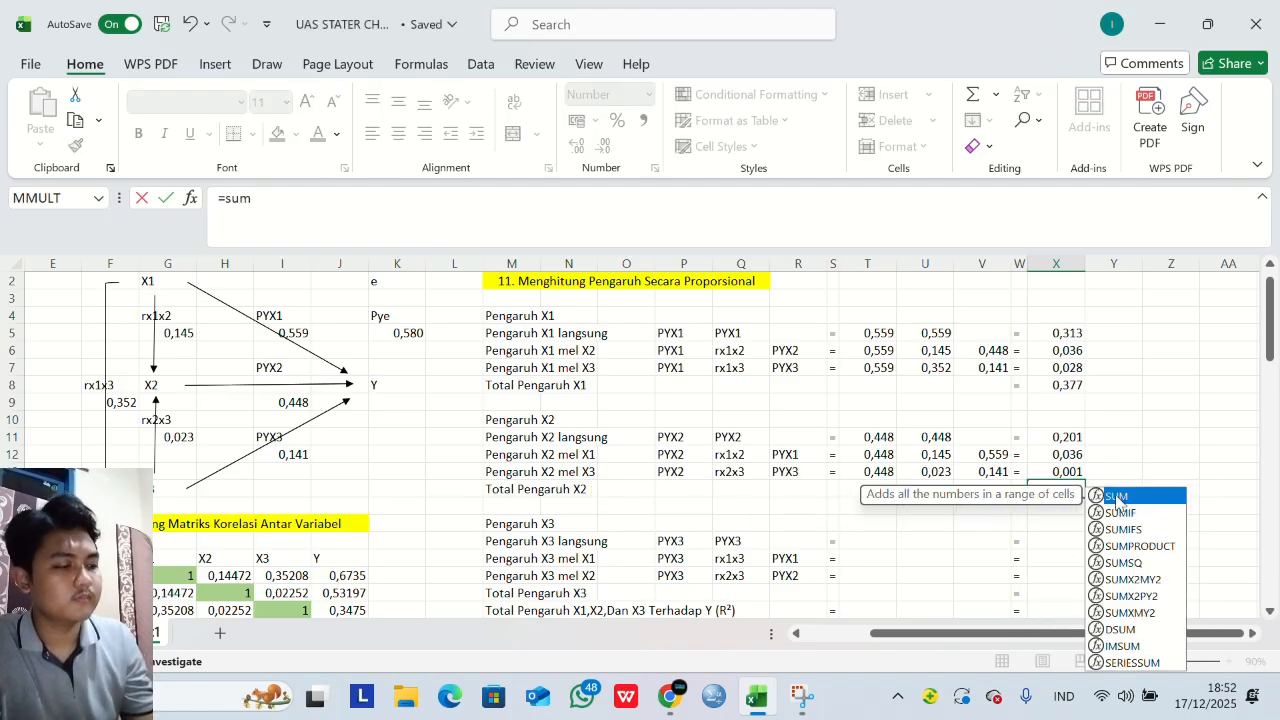
double_click(1117, 499)
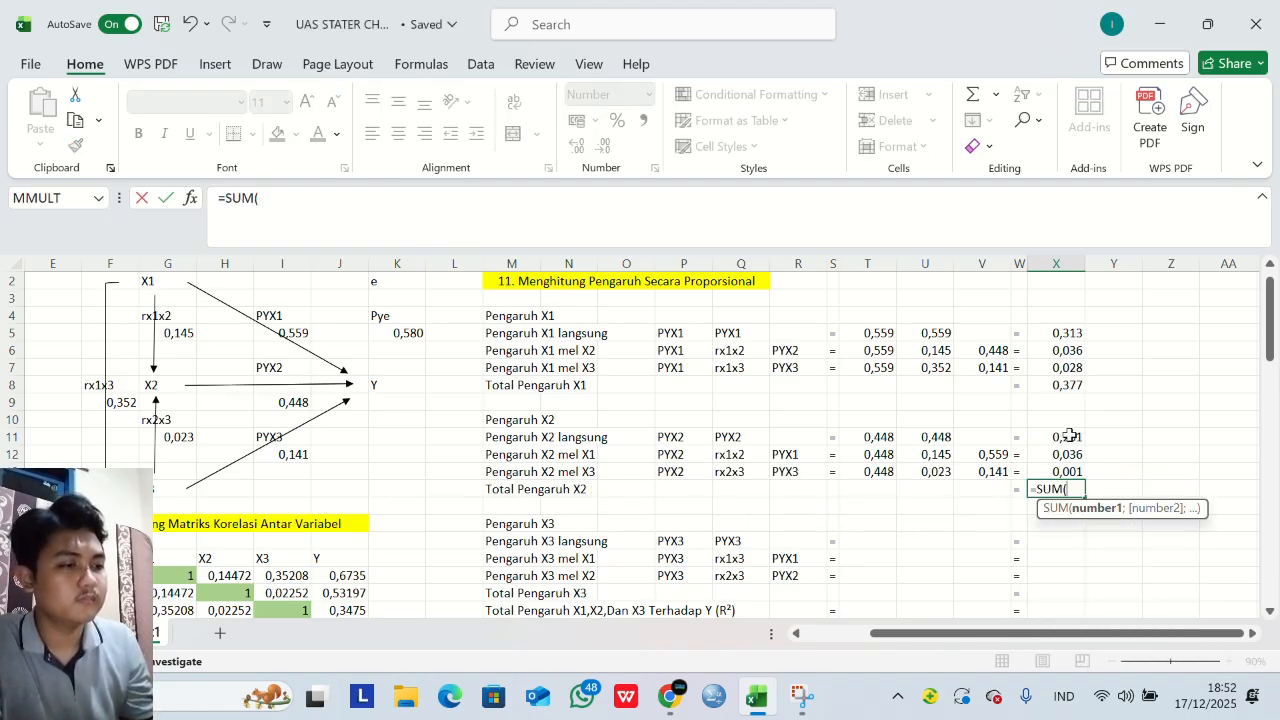
left_click_drag(1066, 437, 1071, 472)
key("Return")
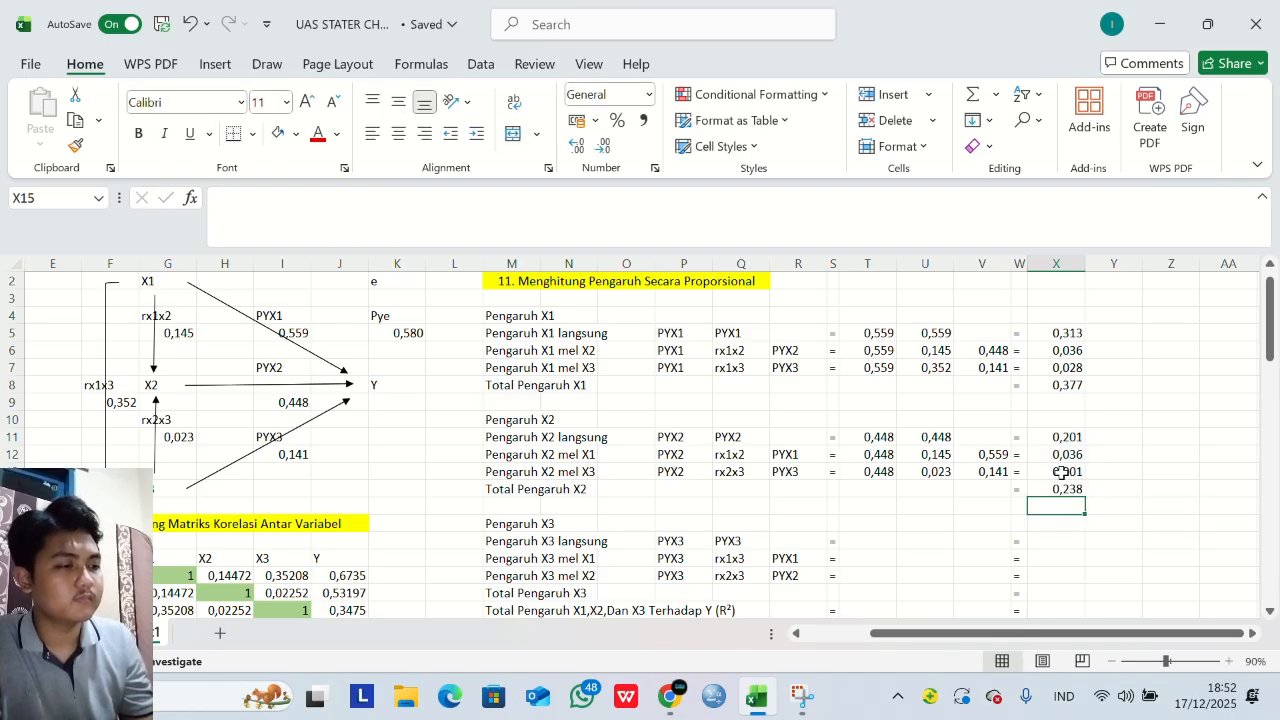
Link T17, the first factor of the direct X3 effect, to the PYX3 coefficient in I12 of the diagram.
scroll(997, 481, "down", 2)
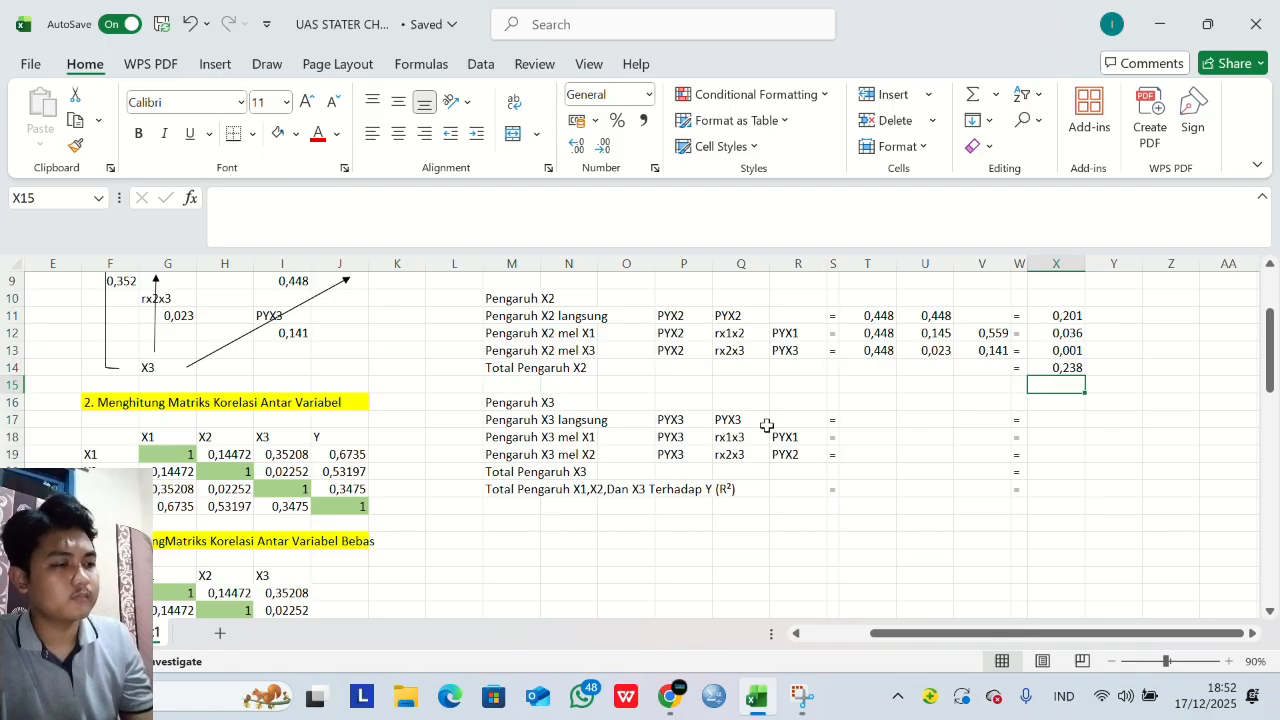
scroll(937, 434, "up", 2)
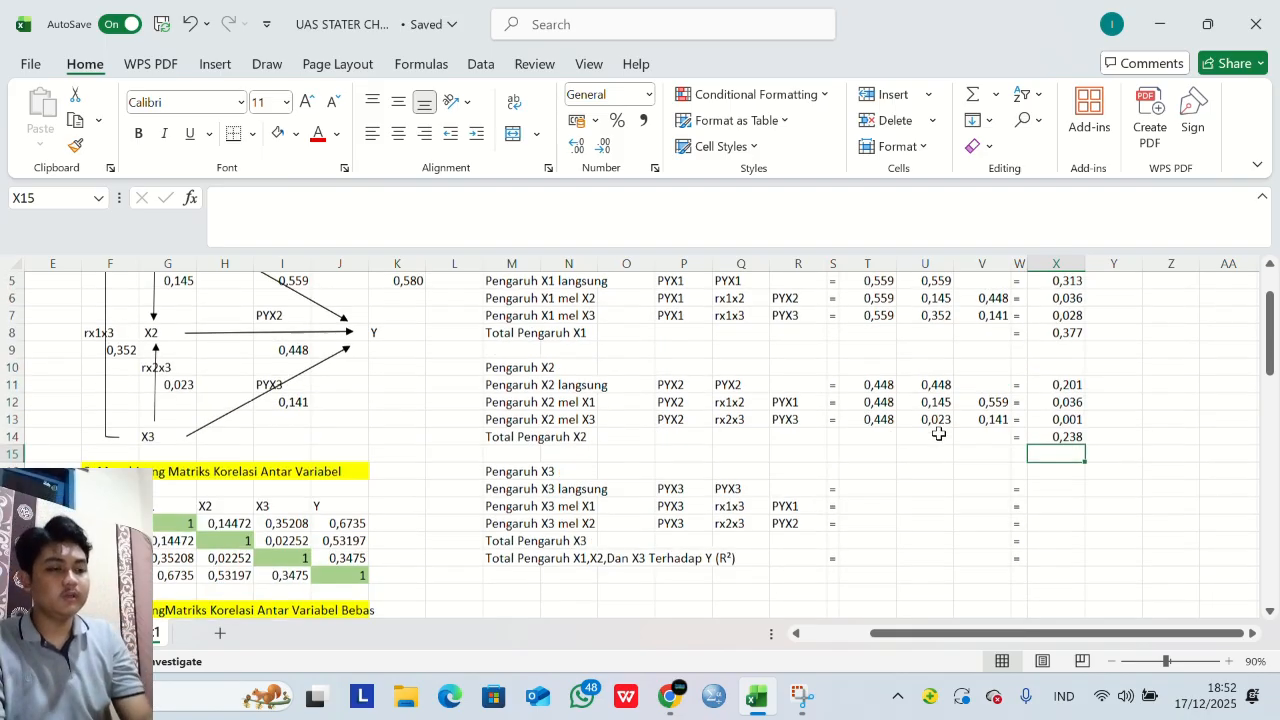
double_click(867, 488)
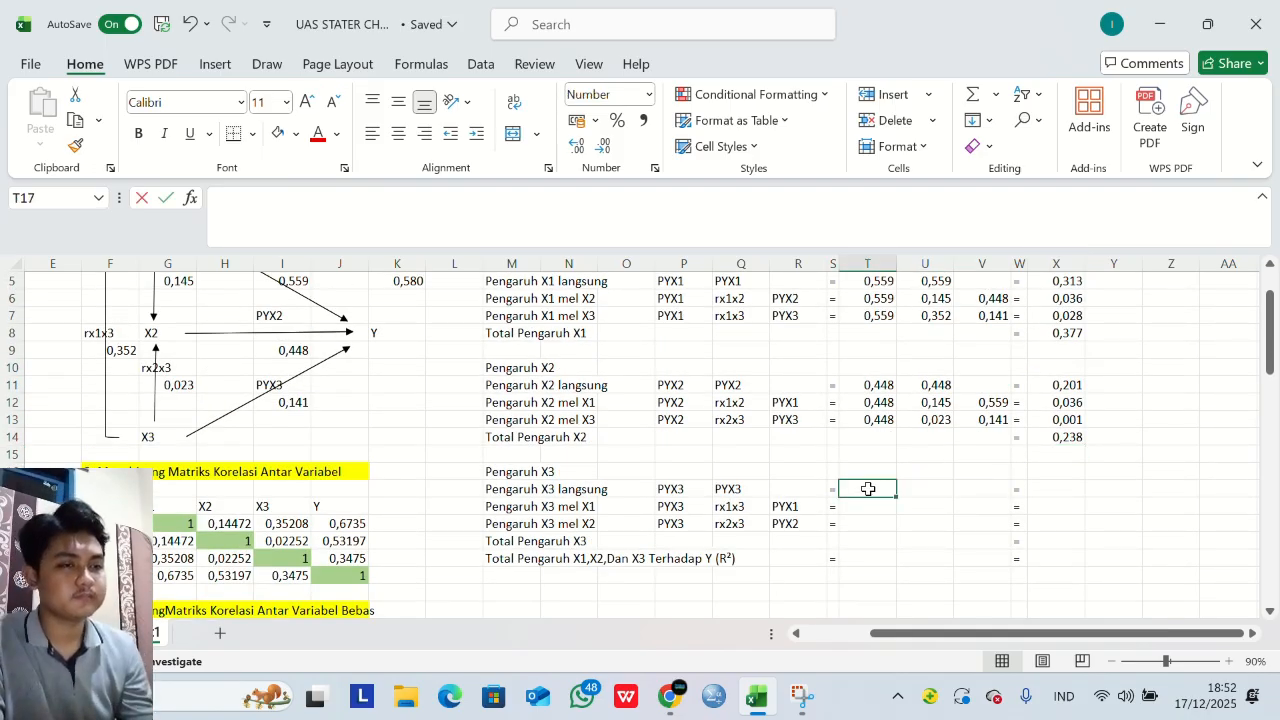
type("=")
scroll(510, 445, "up", 1)
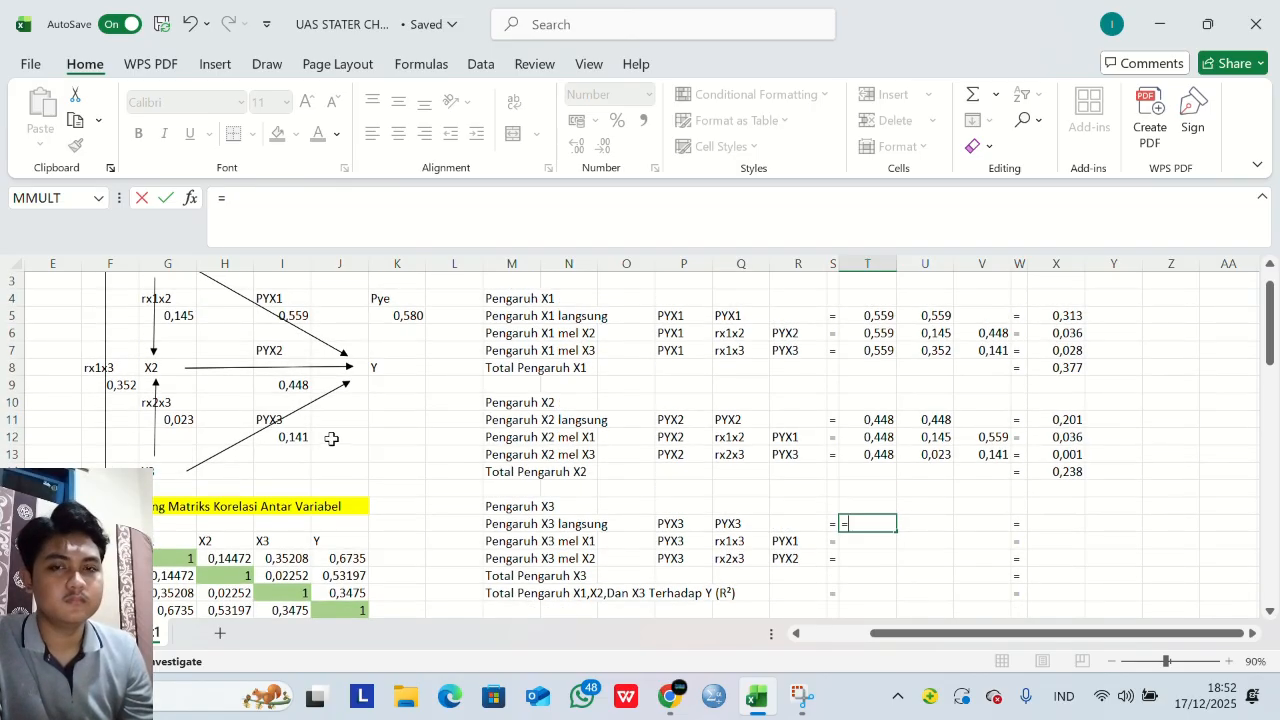
left_click(303, 438)
key("Return")
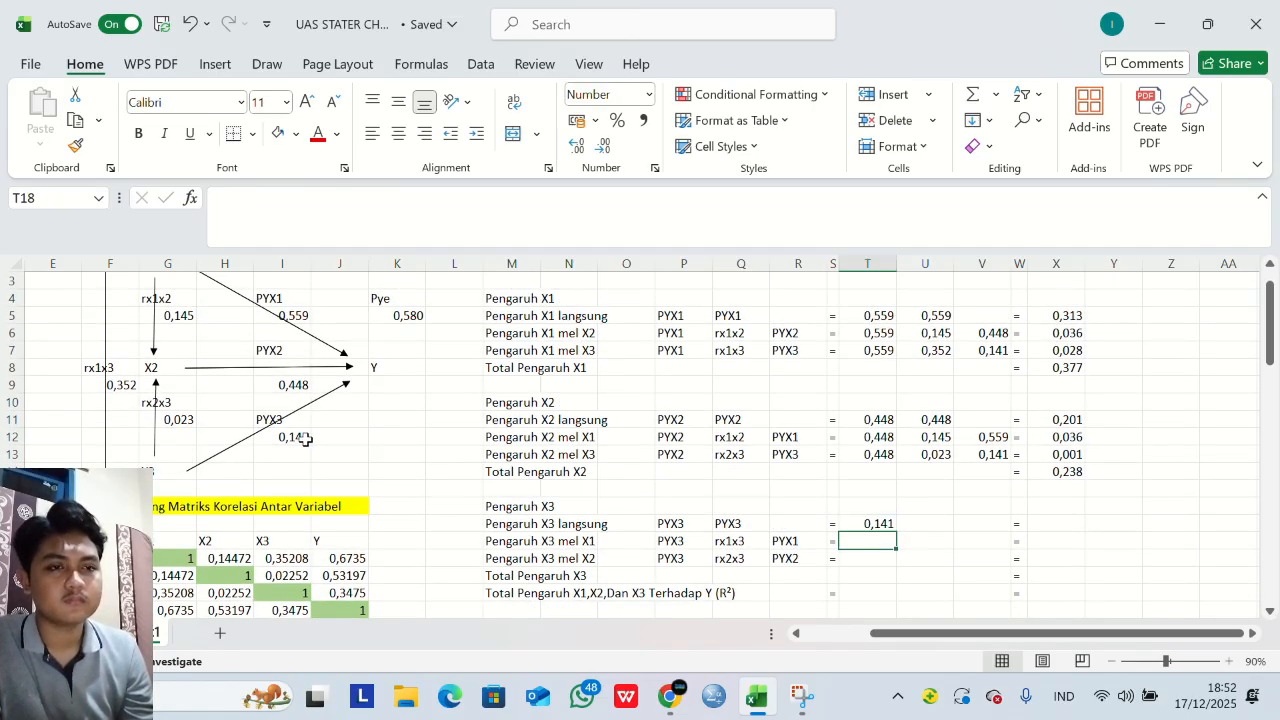
Fill T18 and T19, the first factors of the indirect X3 effects, each with a reference to the cell above.
type("=")
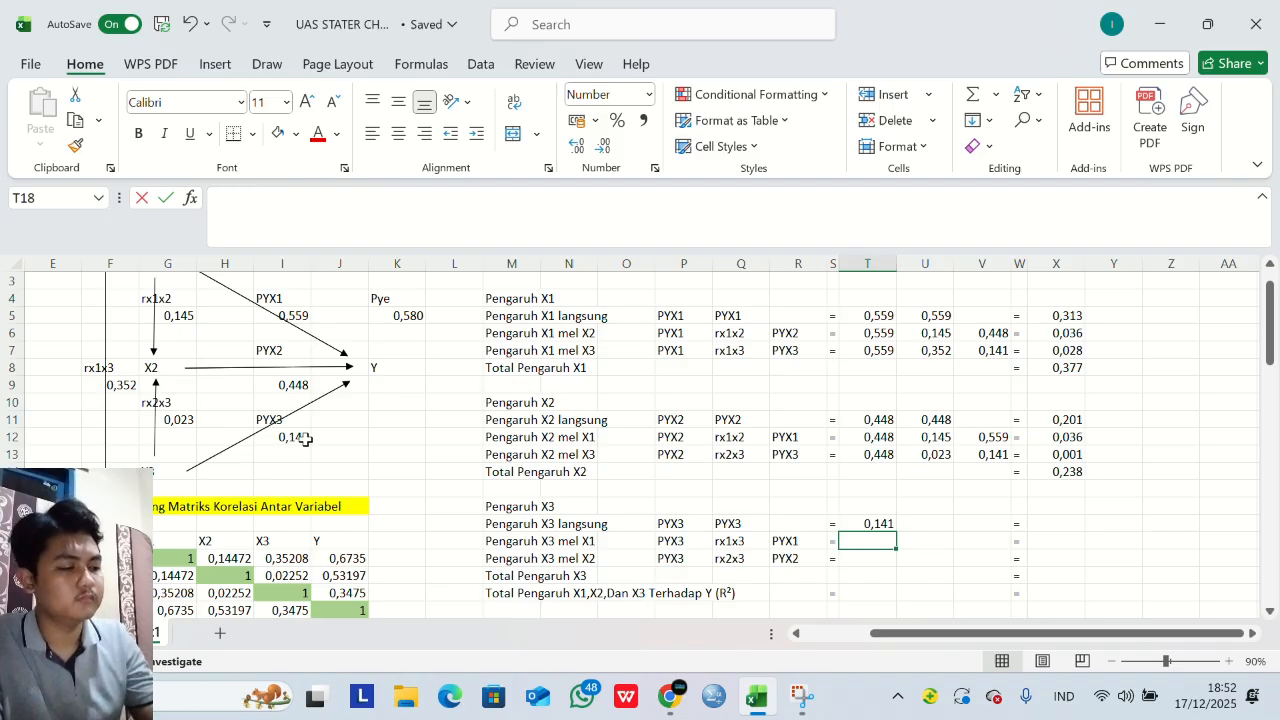
key("Up")
key("Return")
type("=")
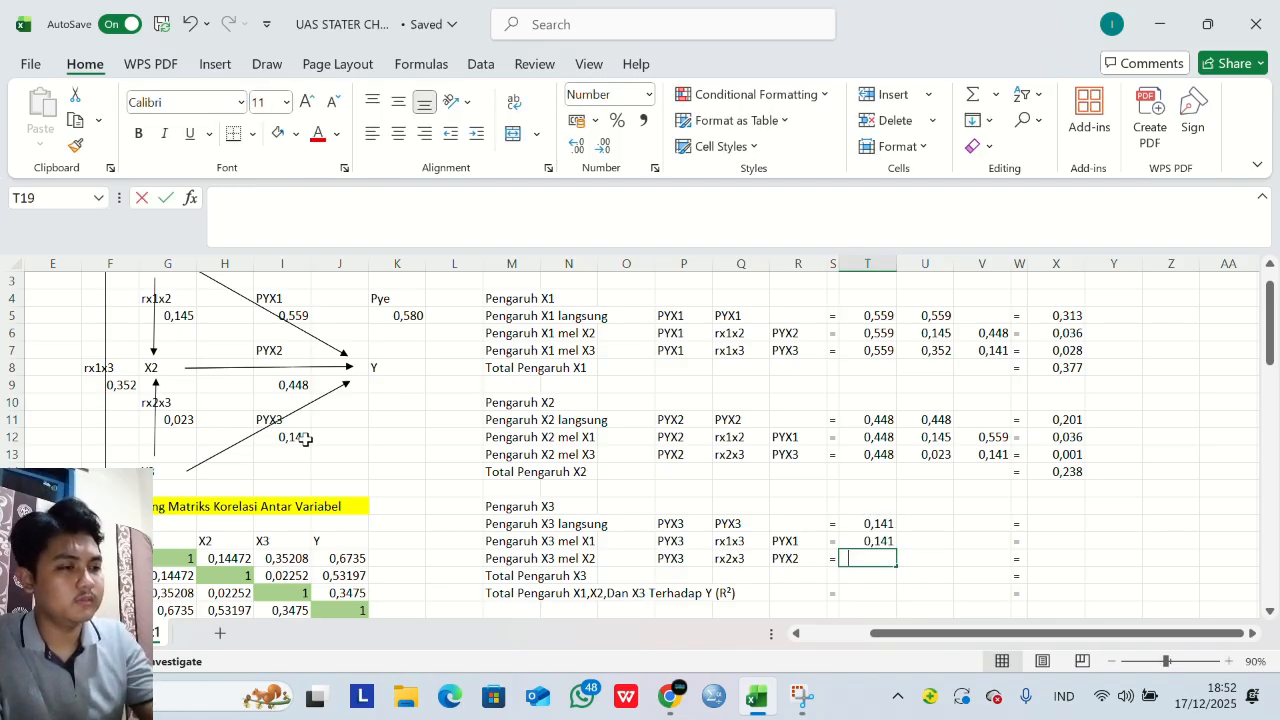
key("Up")
key("Return")
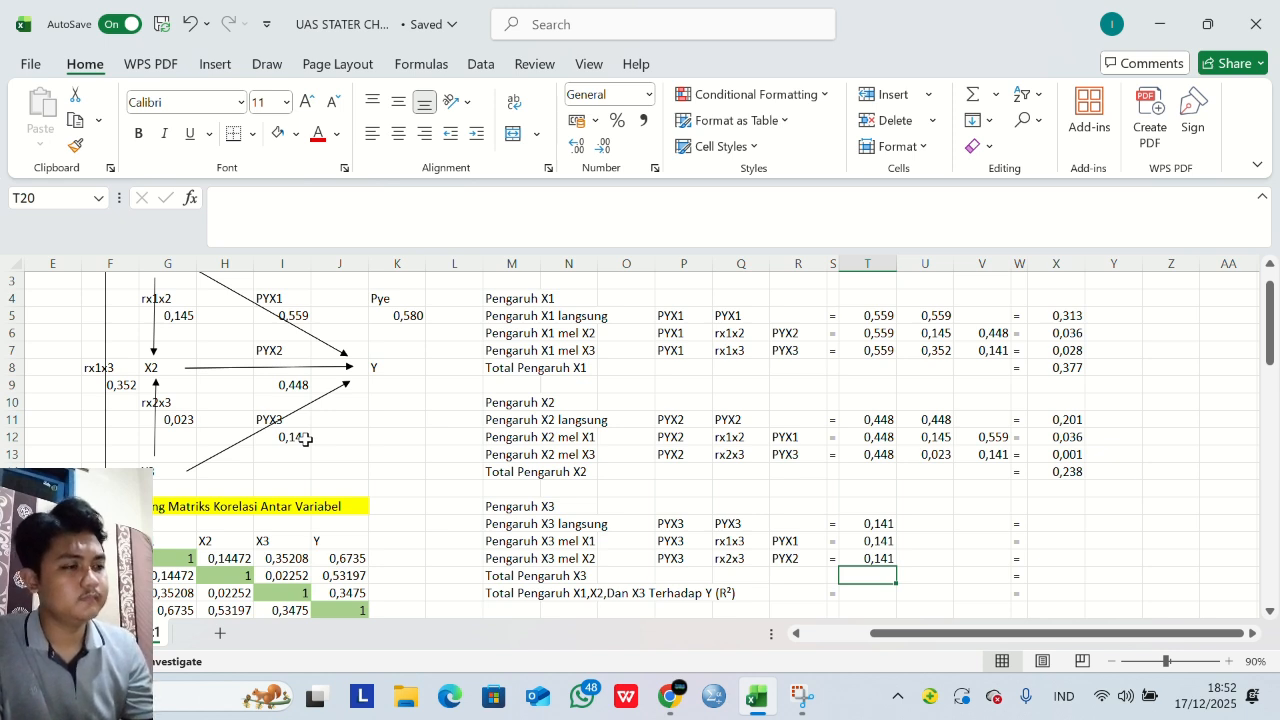
Fill U17, the second factor of the direct X3 effect, with a reference to T17.
key("Right")
key("Right")
key("Up")
key("Up")
key("Up")
key("Left")
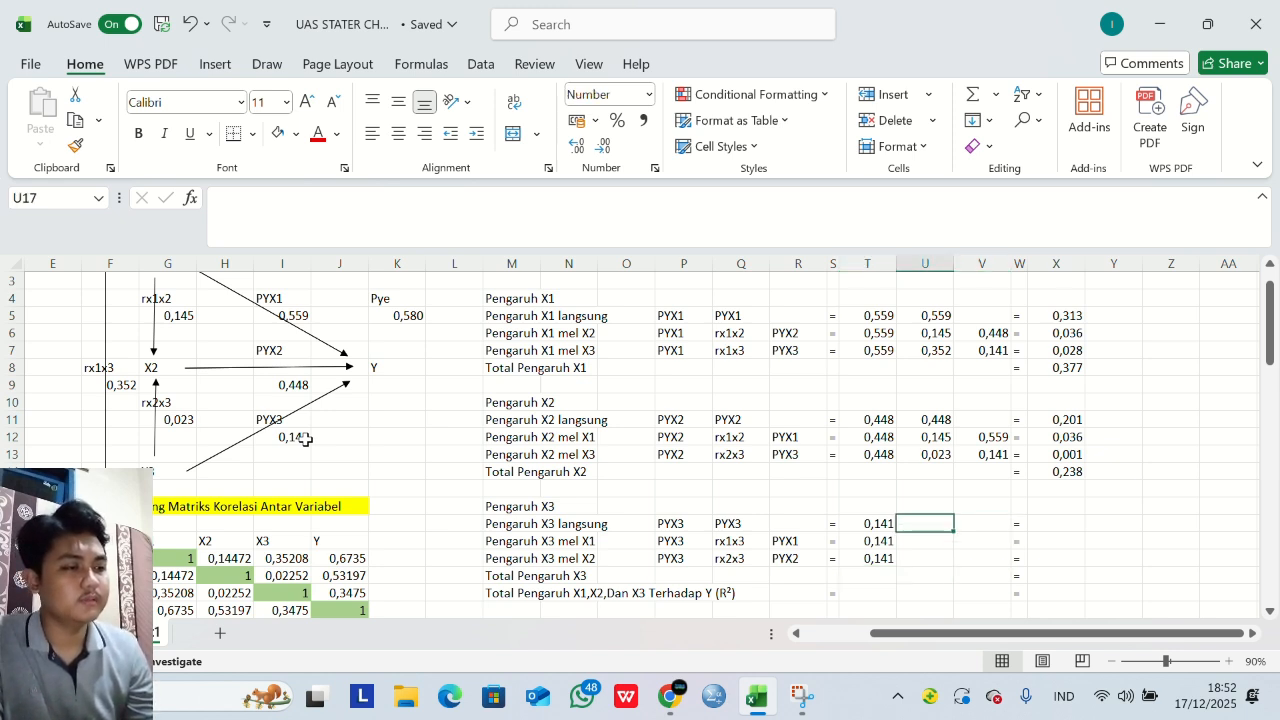
type("=")
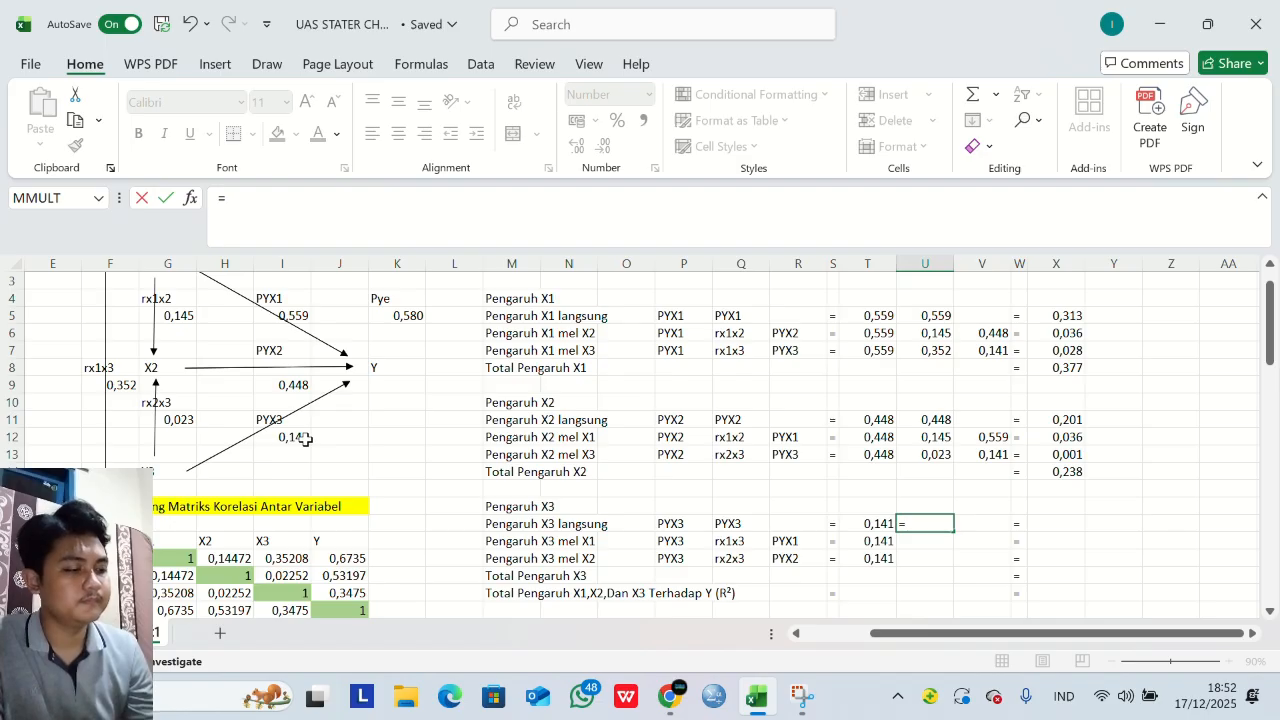
key("Left")
key("Return")
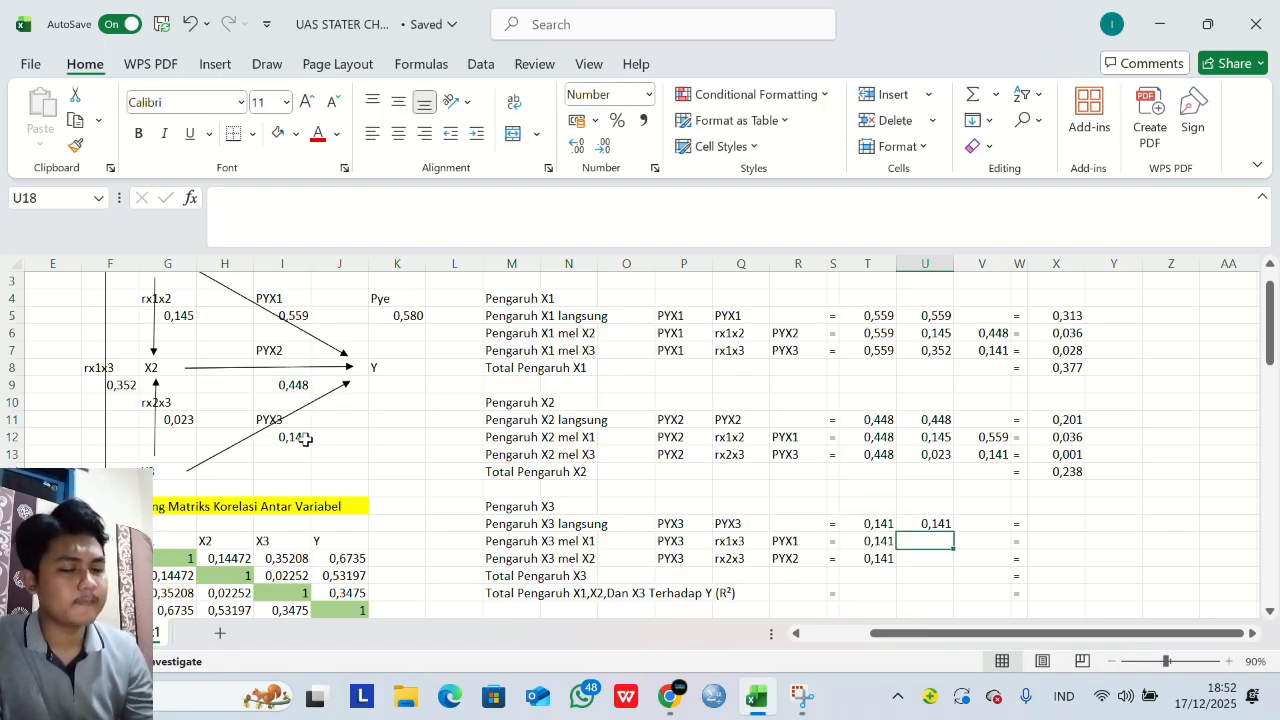
Link the correlation factors of the indirect X3 effects to the diagram: U18 to rx1x3 in F9 and U19 to rx2x3 in G11.
type("=")
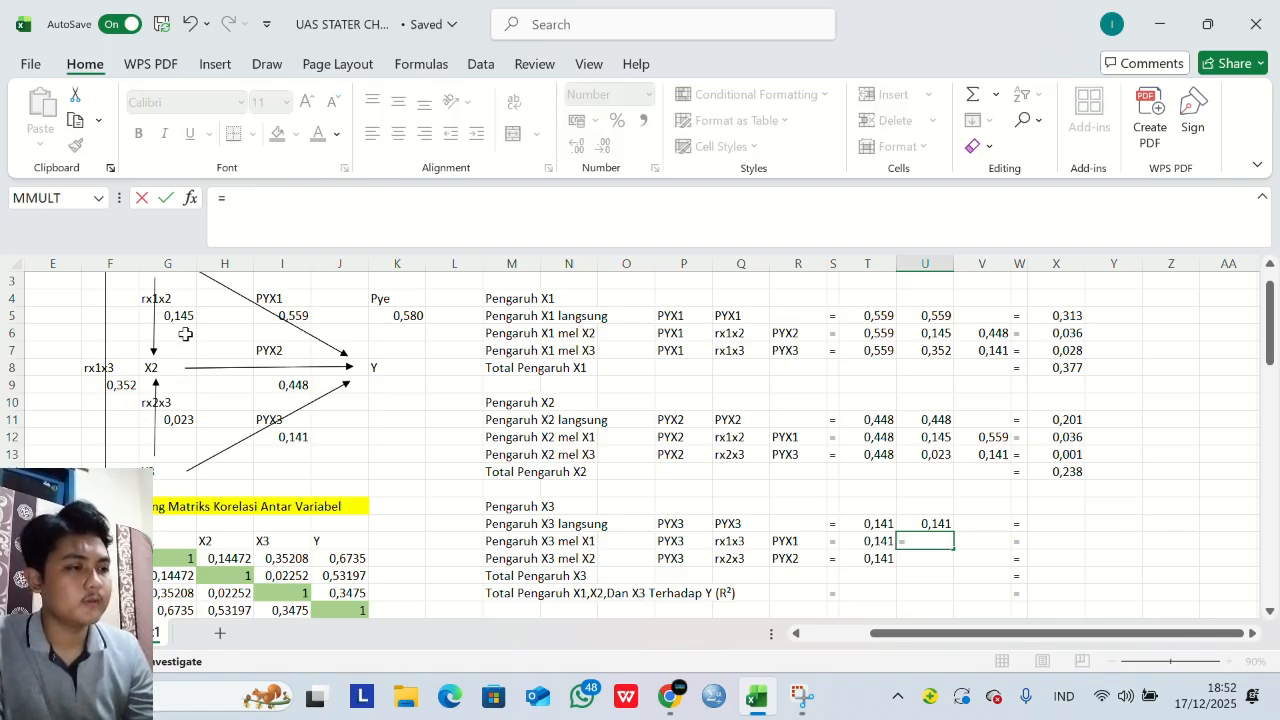
left_click(121, 387)
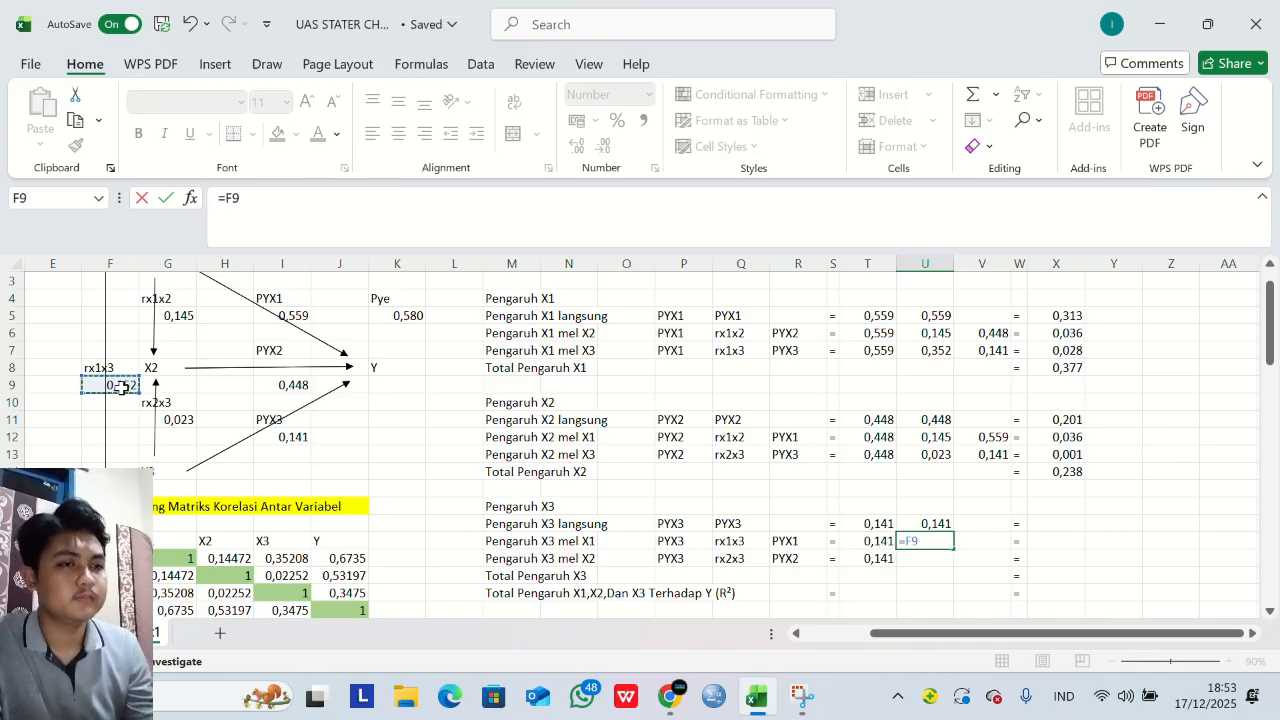
key("Return")
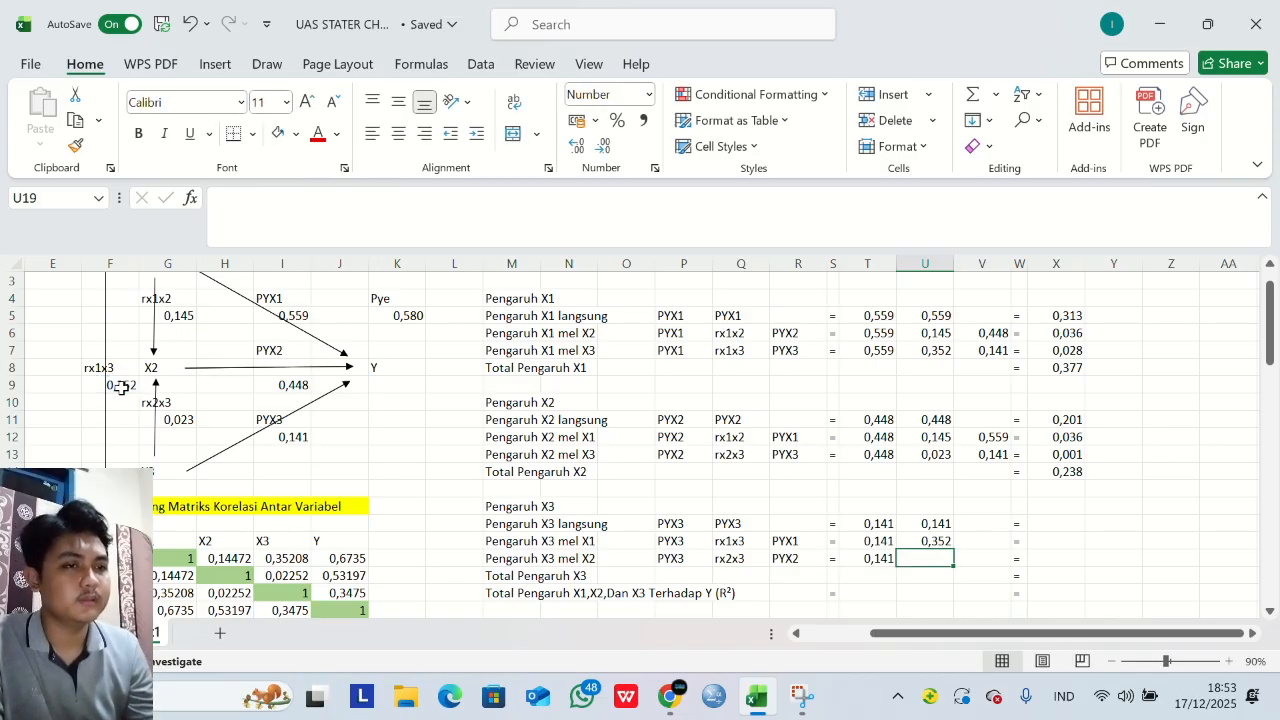
type("=")
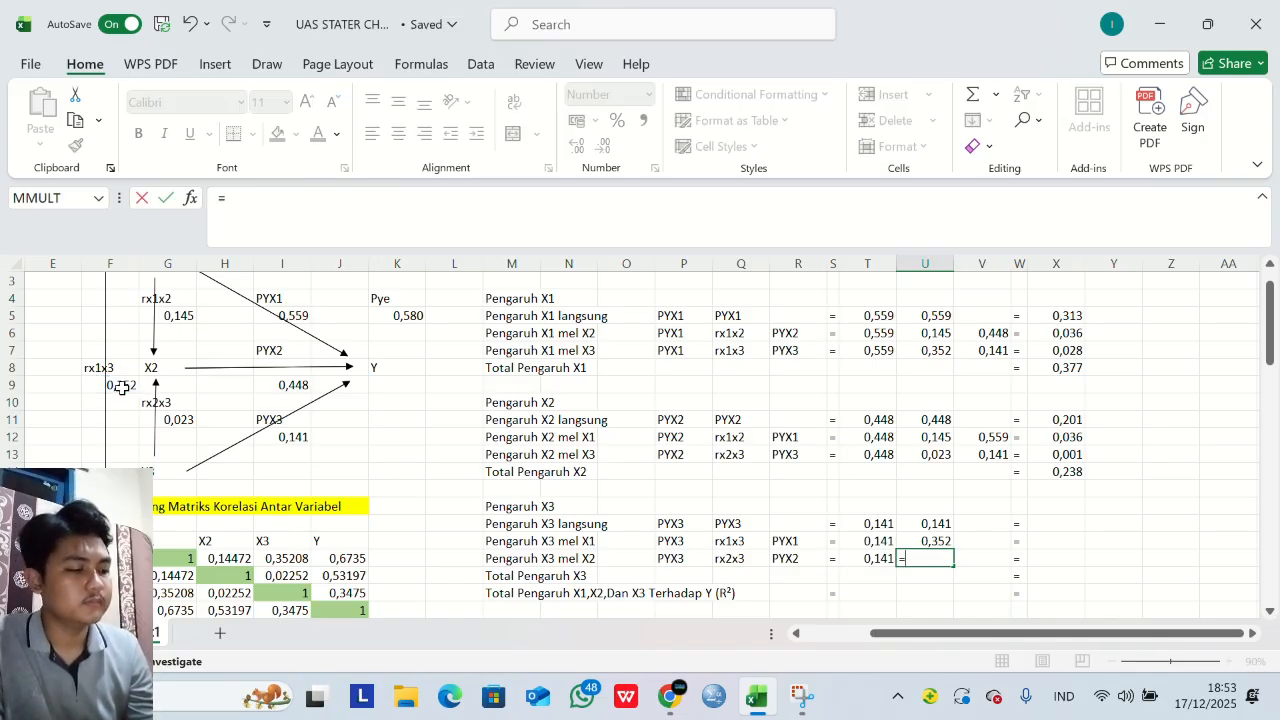
left_click(173, 419)
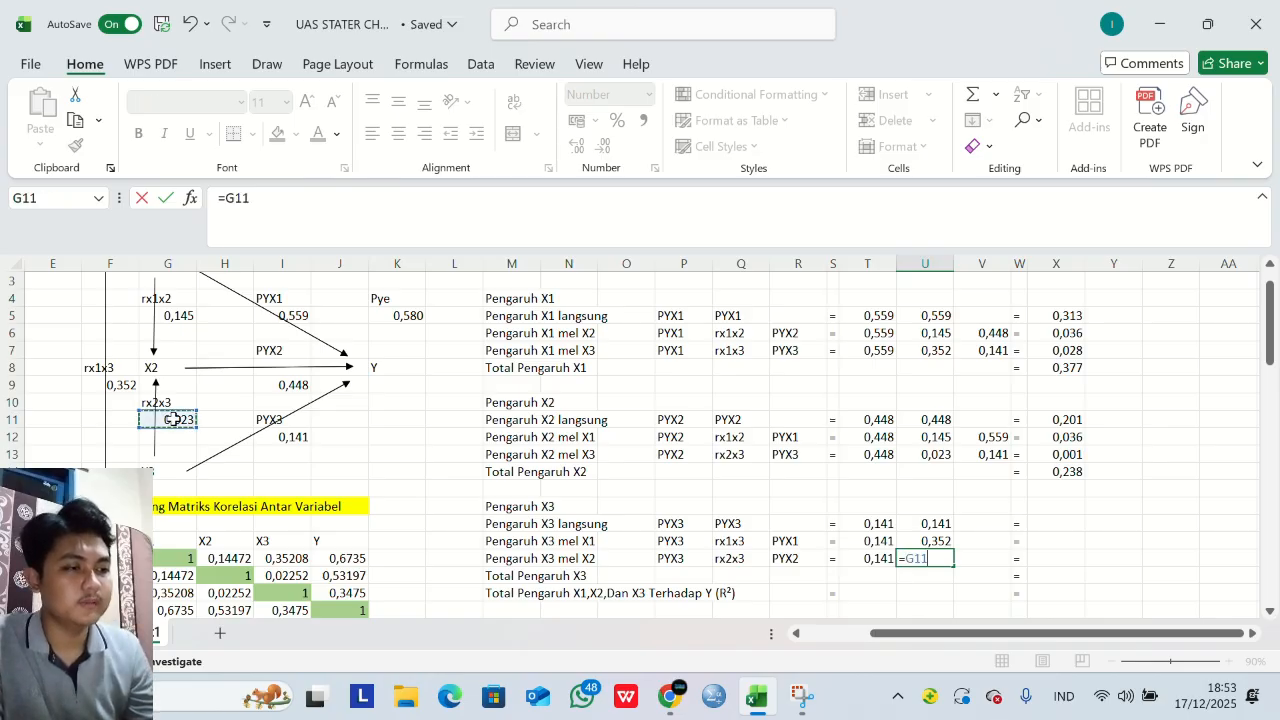
key("Return")
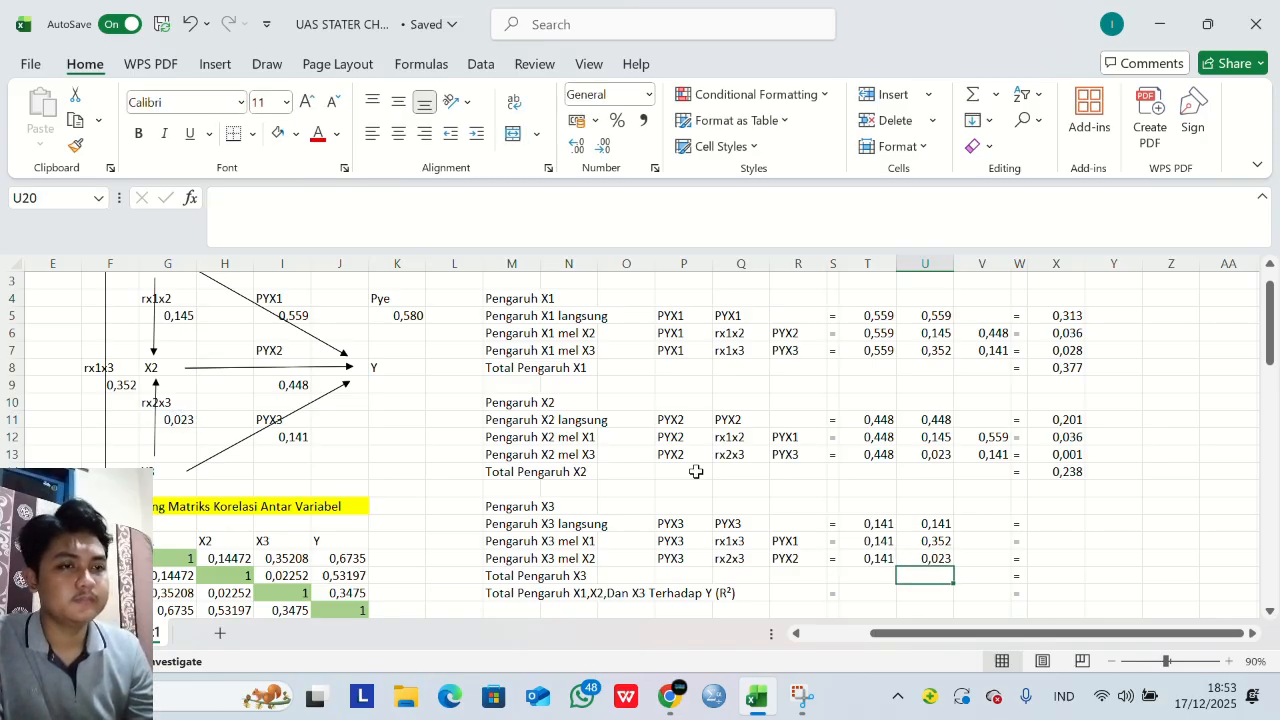
Link V18, the third factor of the X3 effect through X1, to the PYX1 coefficient in I5.
key("Right")
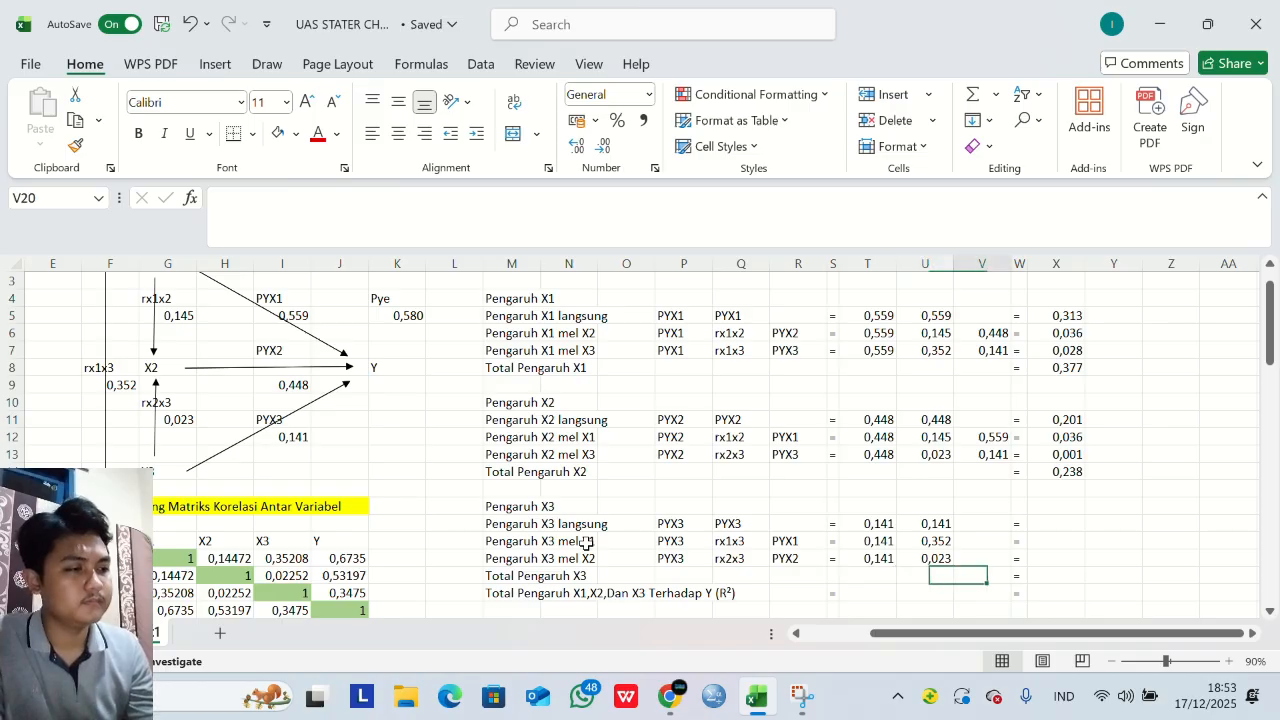
key("Up")
key("Up")
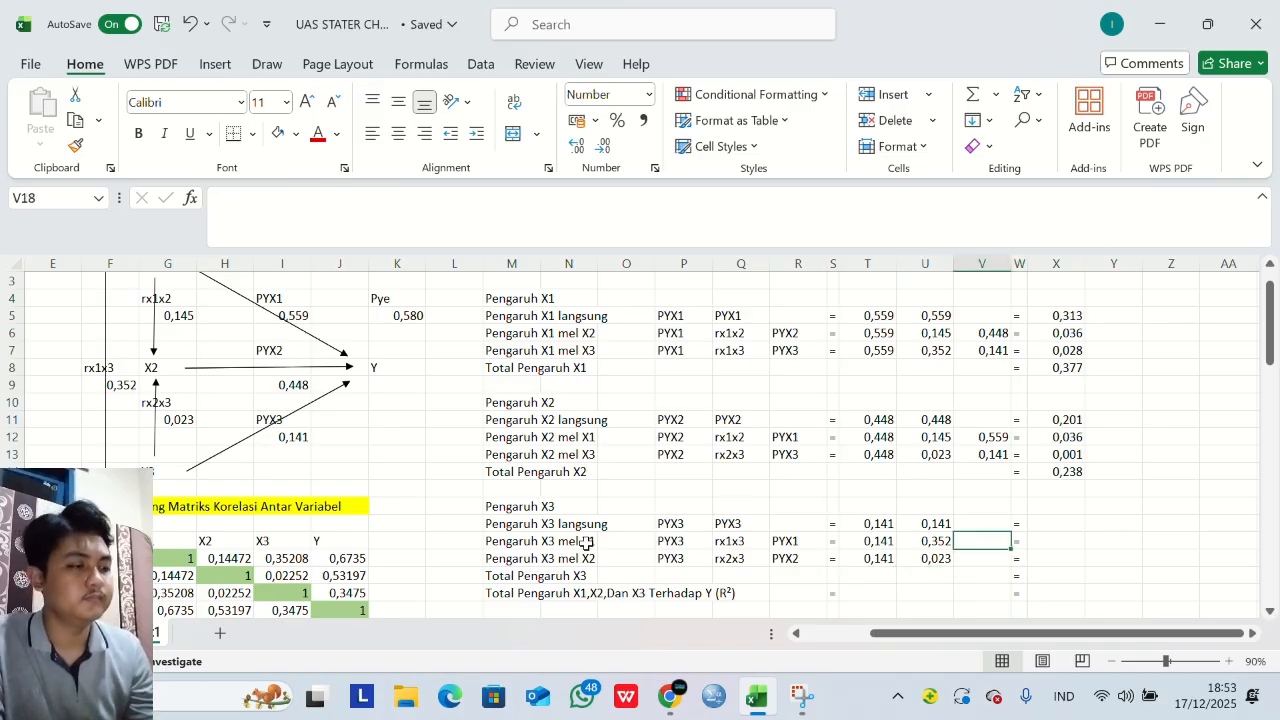
left_click(304, 314)
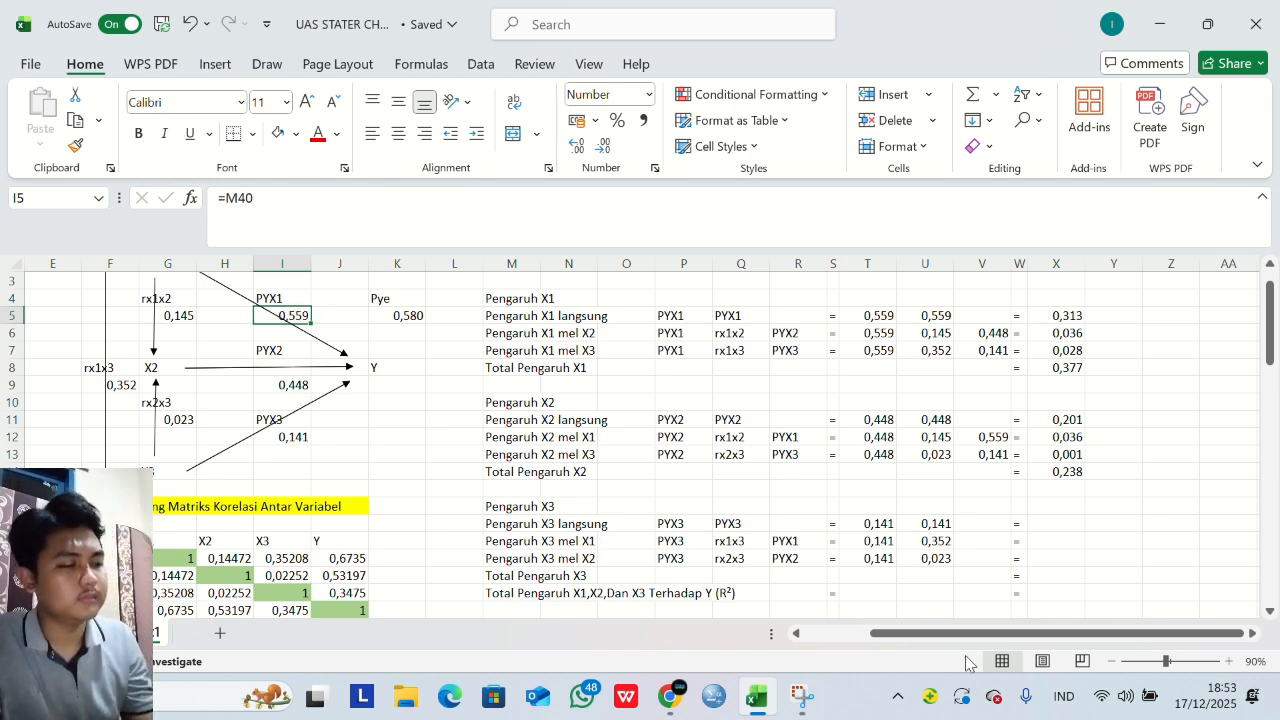
left_click(973, 540)
key("BackSpace")
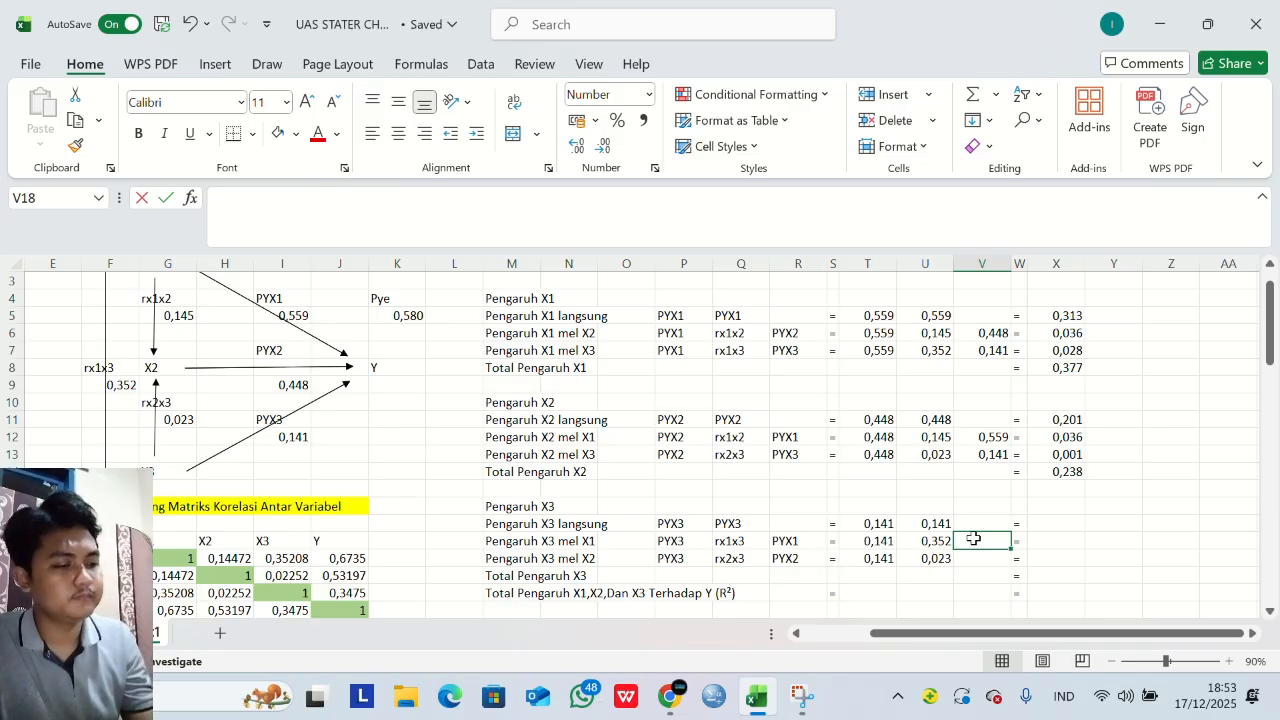
type("=")
left_click(313, 314)
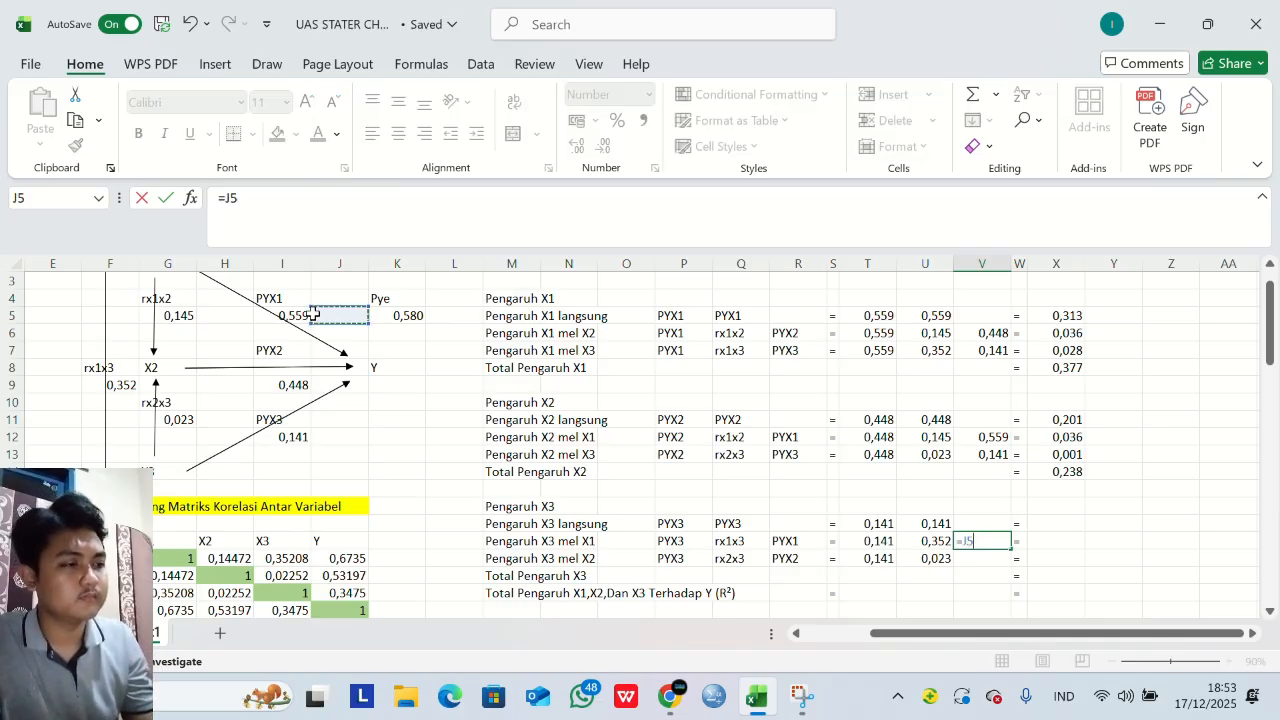
left_click(301, 313)
key("Return")
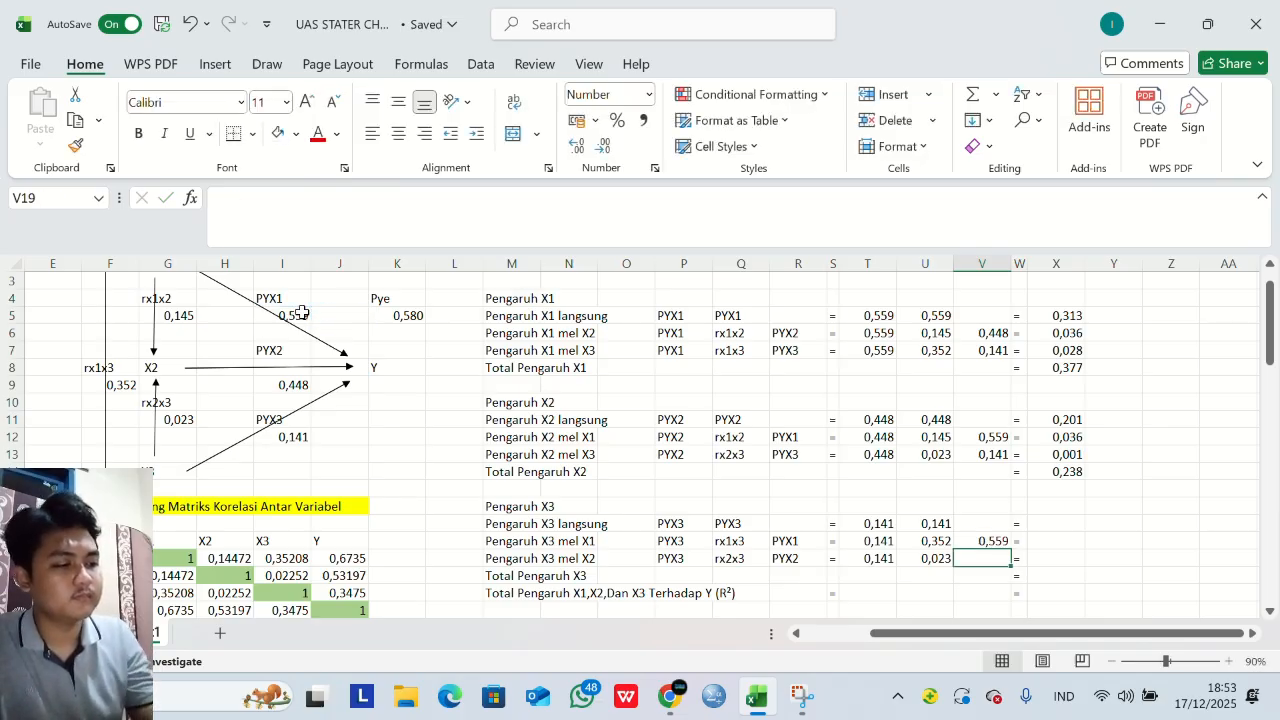
Link V19, the third factor of the X3 effect through X2, to the PYX2 coefficient in I9.
type("=")
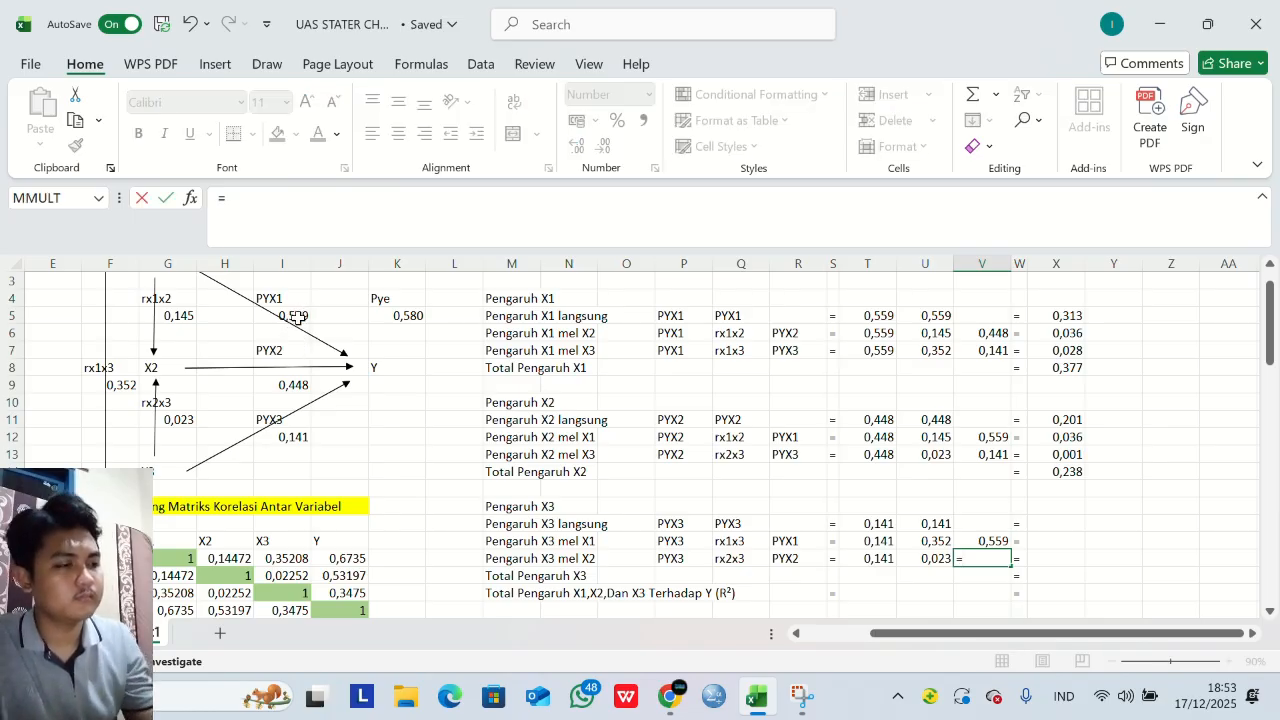
left_click(298, 389)
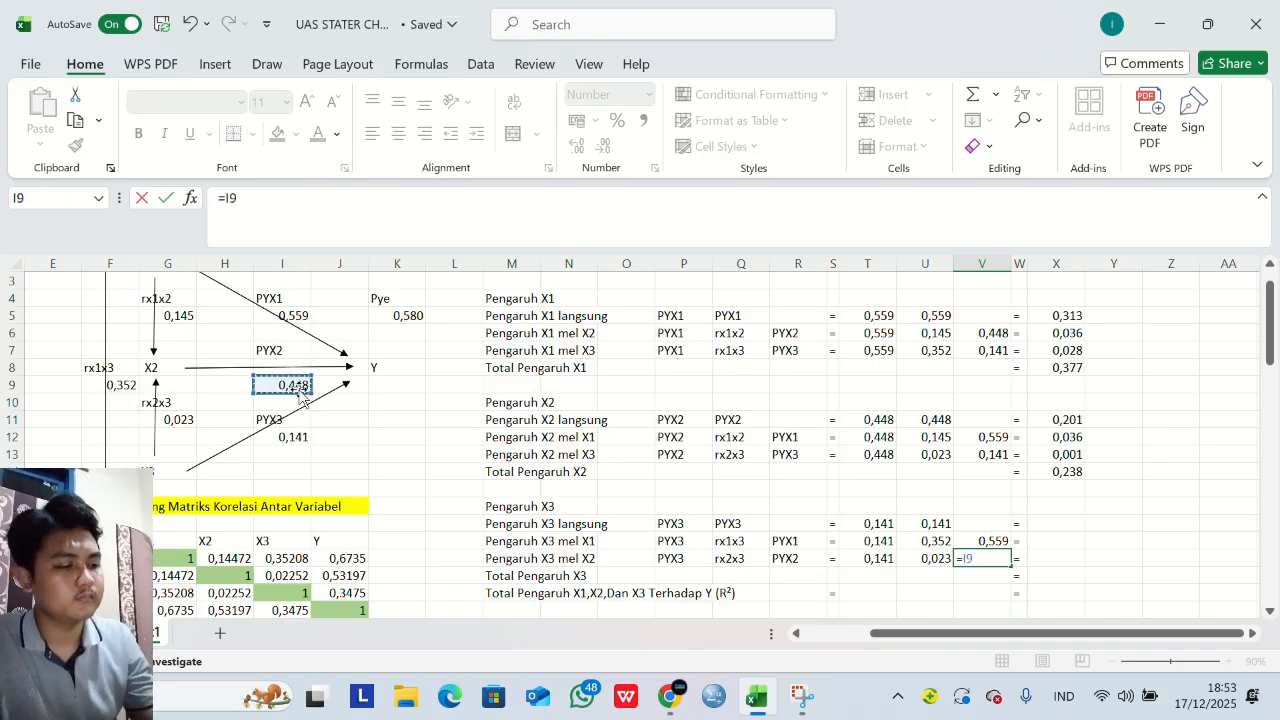
key("Return")
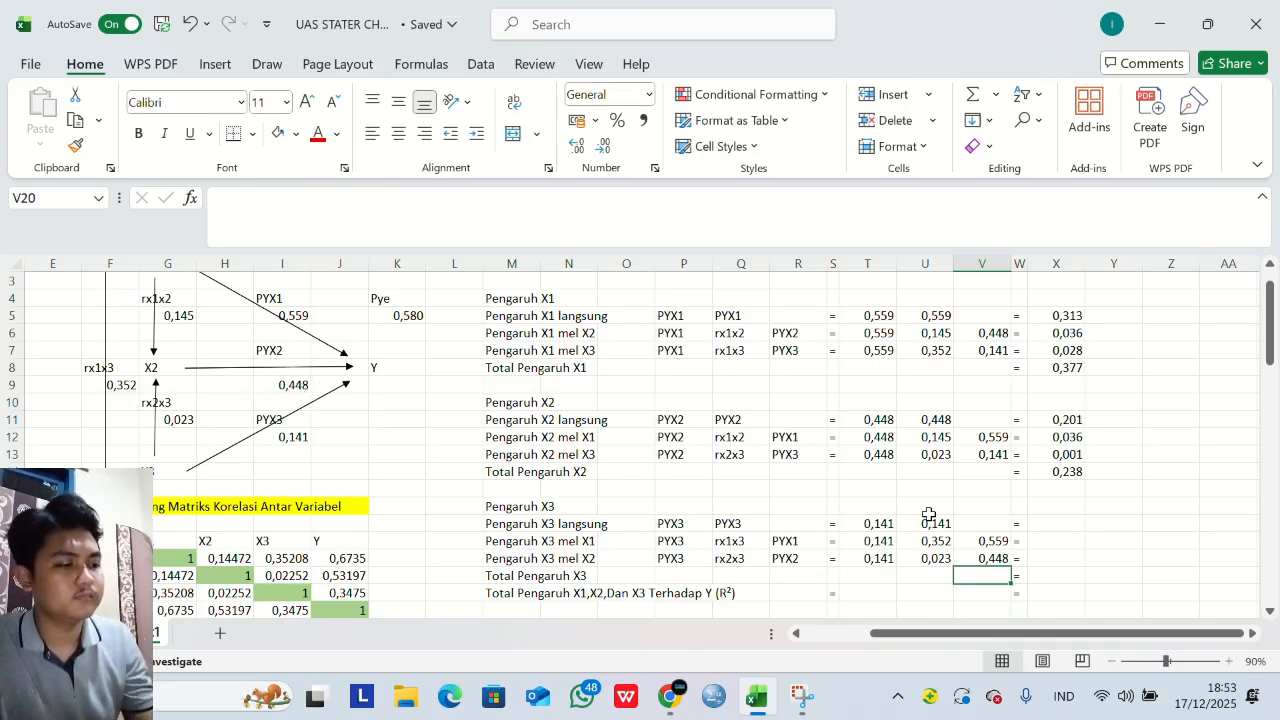
Calculate the direct X3 effect in X17 as the product of its two factors, T17*U17.
left_click(1046, 523)
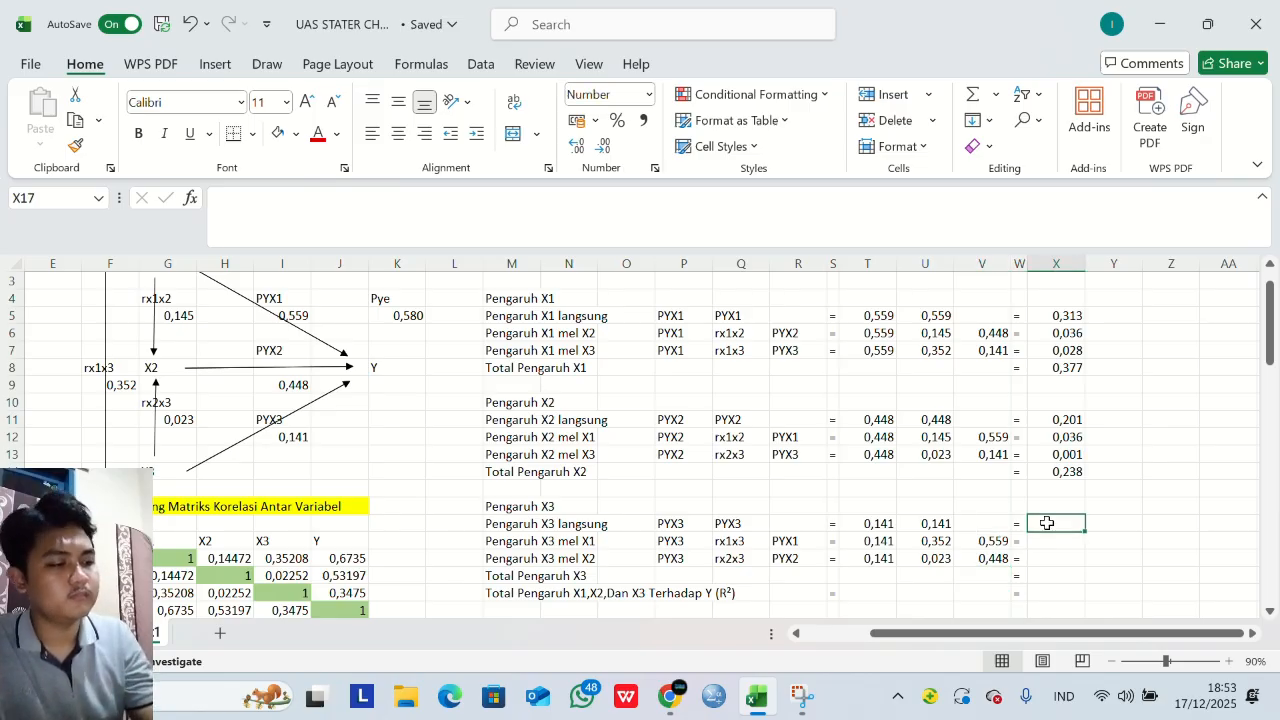
type("=")
key("Left")
key("Left")
key("Left")
key("Left")
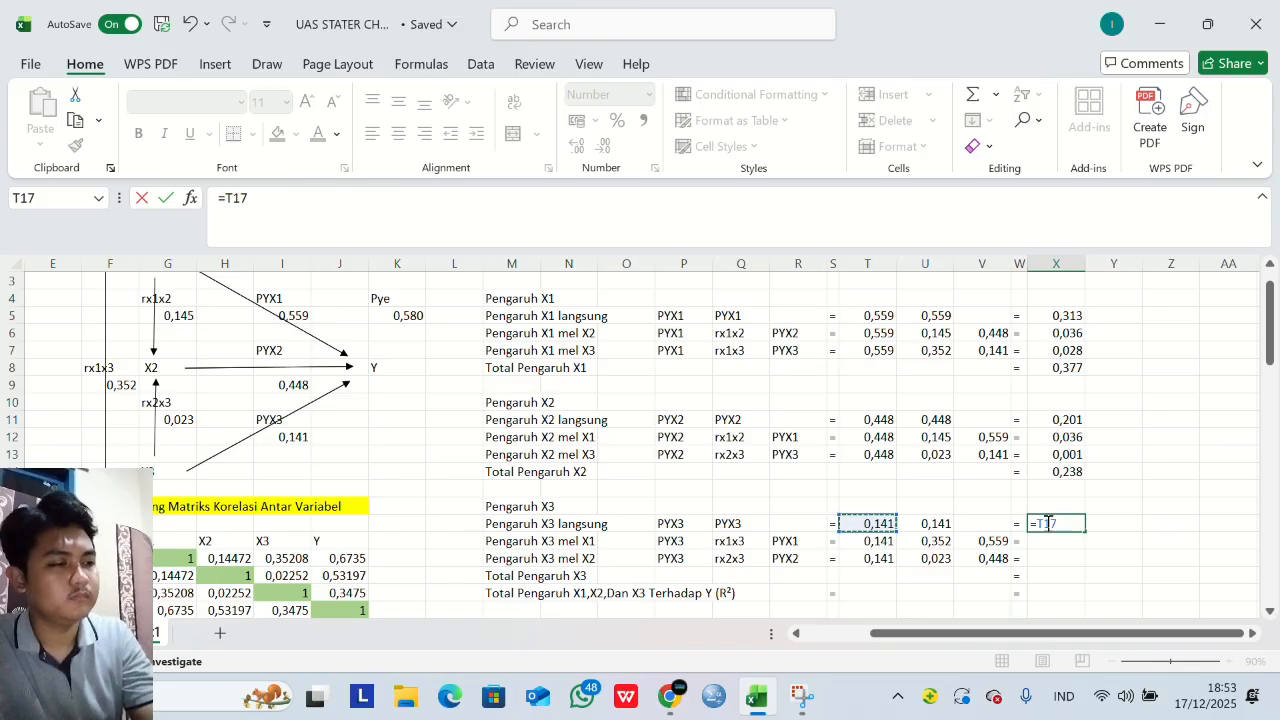
type("*")
key("Left")
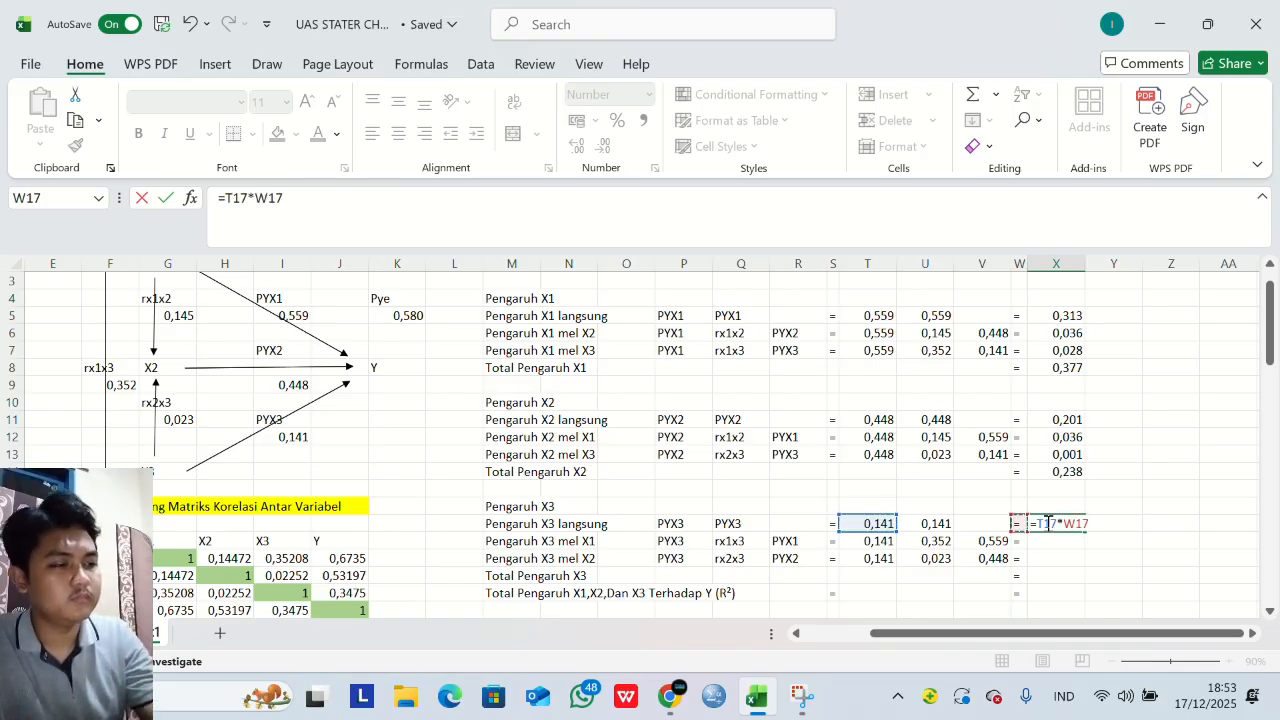
key("Left")
key("Left")
key("Return")
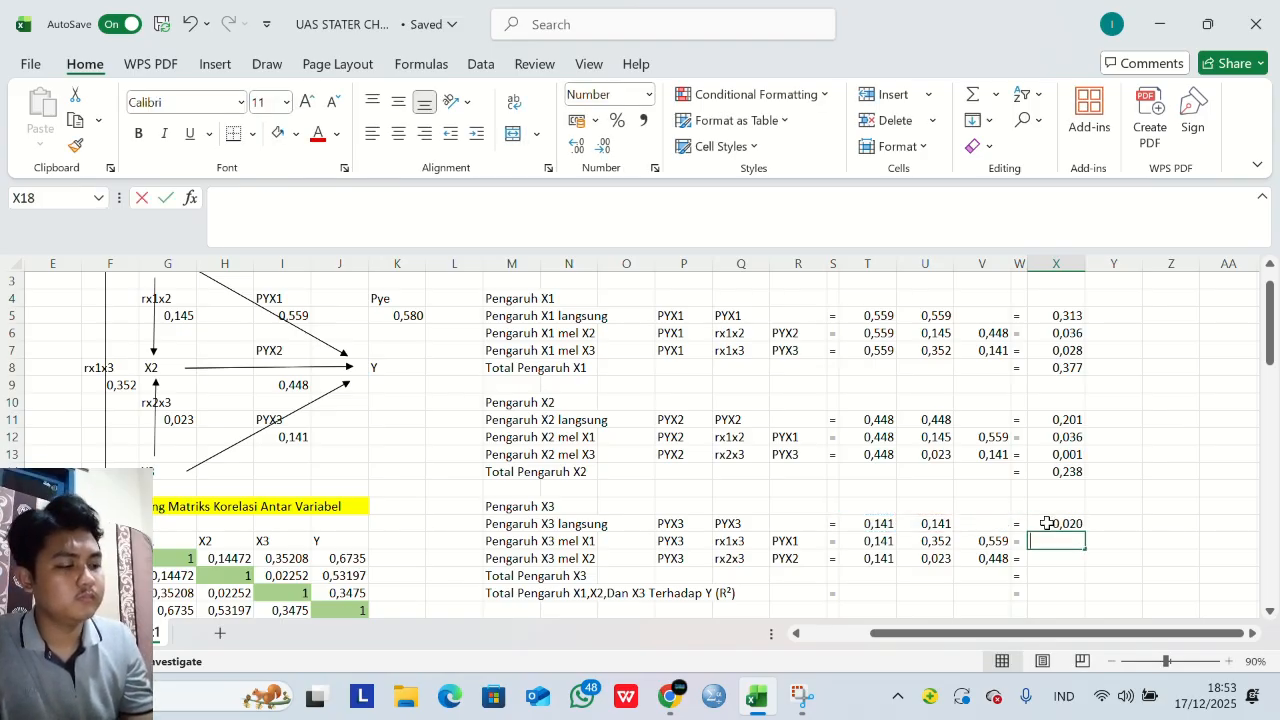
Calculate the X3 effect through X1 in X18 as the product T18*U18*V18.
type("=")
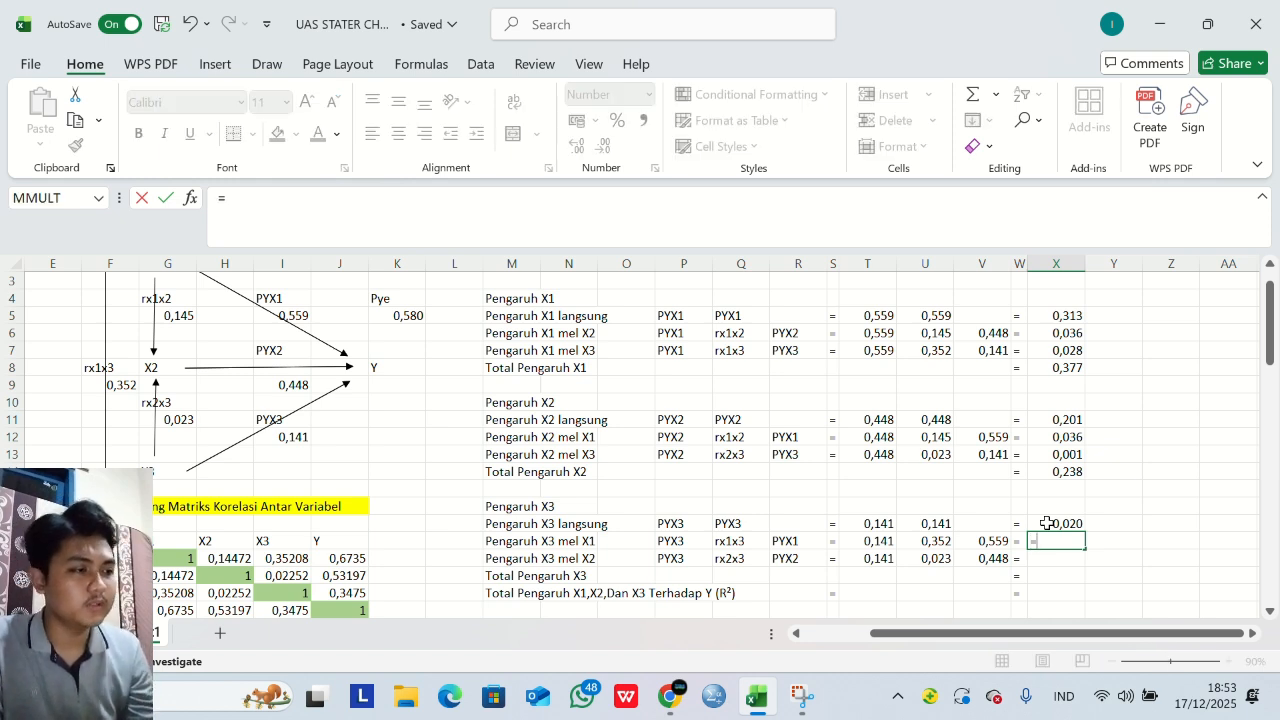
key("Left")
key("Left")
key("Left")
key("Left")
type("*")
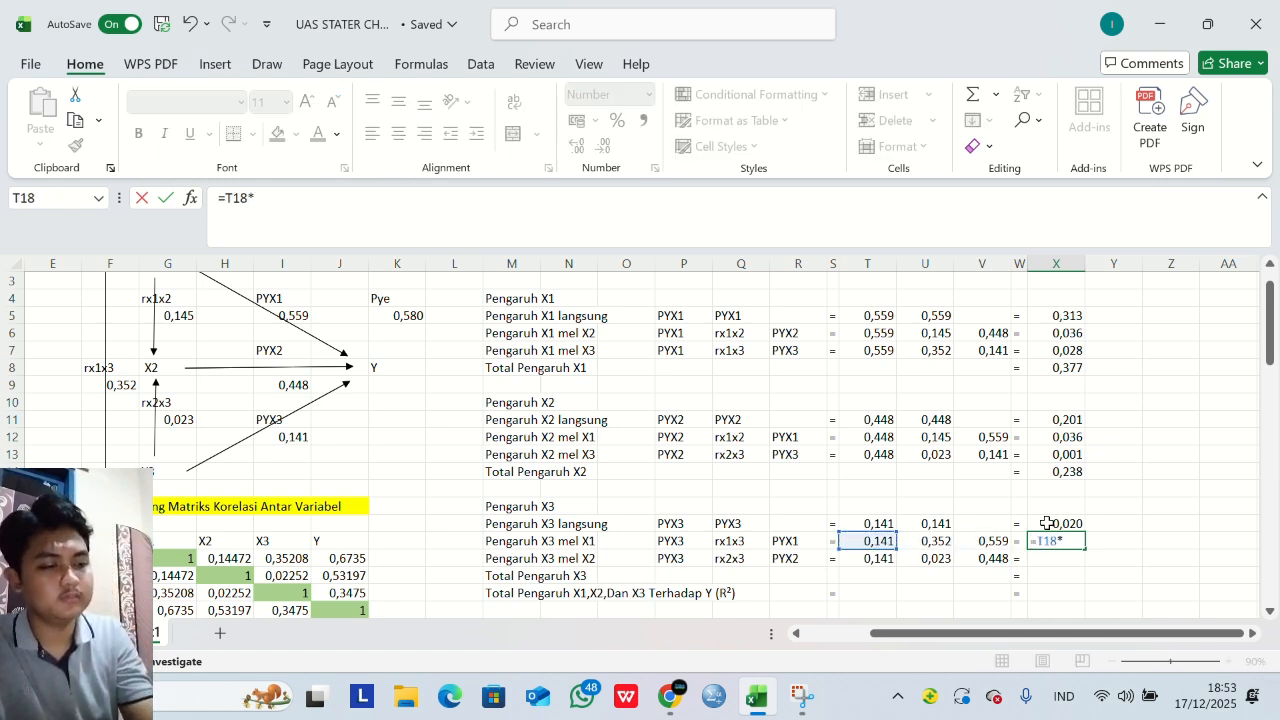
key("Left")
key("Left")
key("Left")
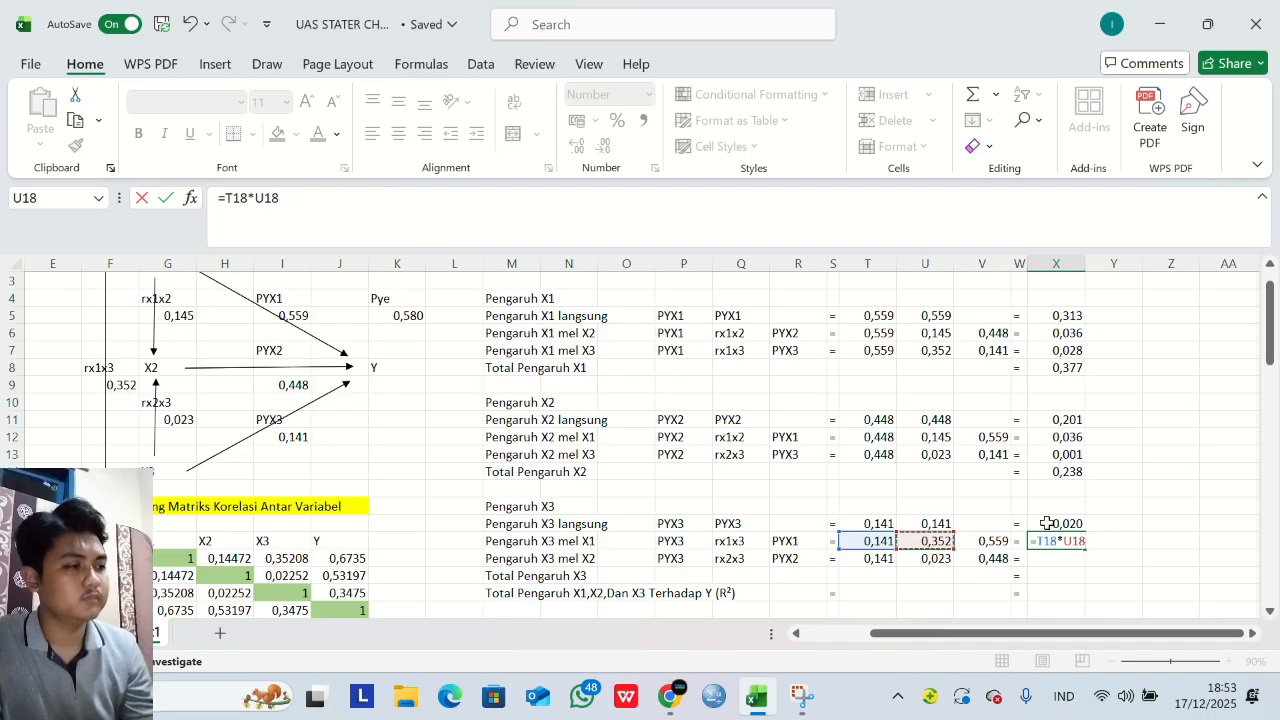
type("*")
key("Left")
key("Left")
key("Return")
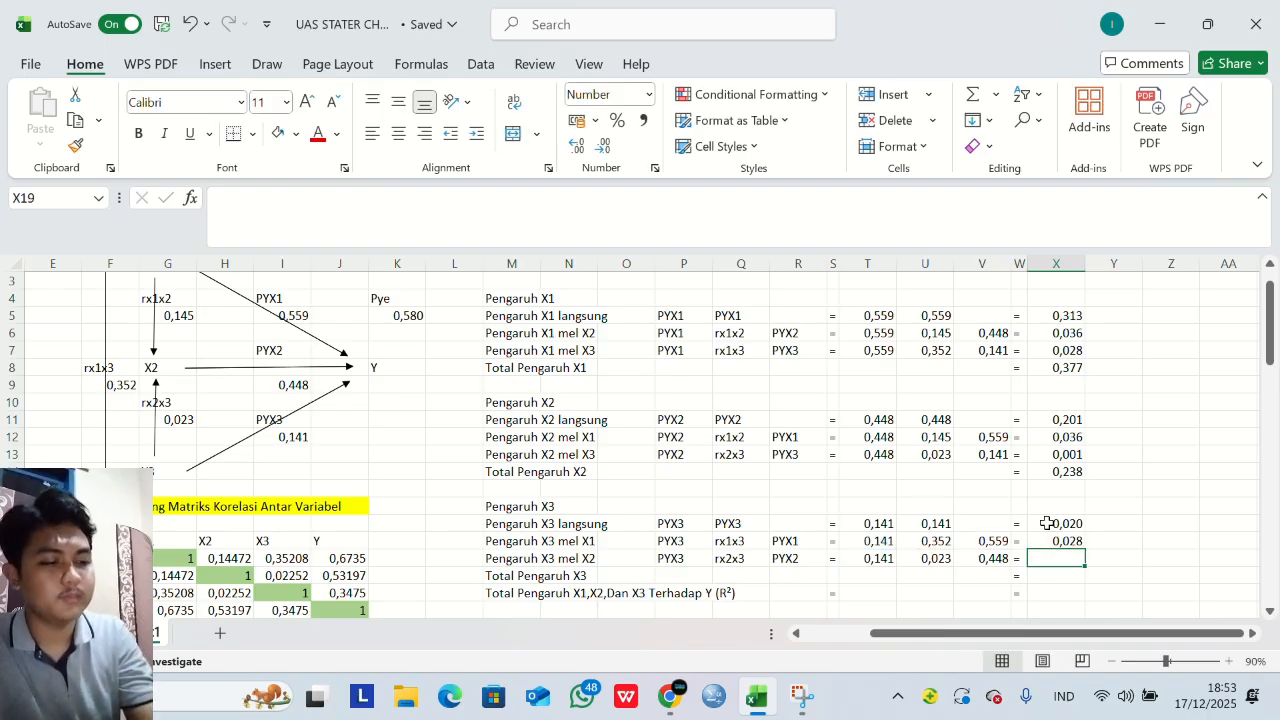
Calculate the X3 effect through X2 in X19 as the product T19*U19*V19.
type("=")
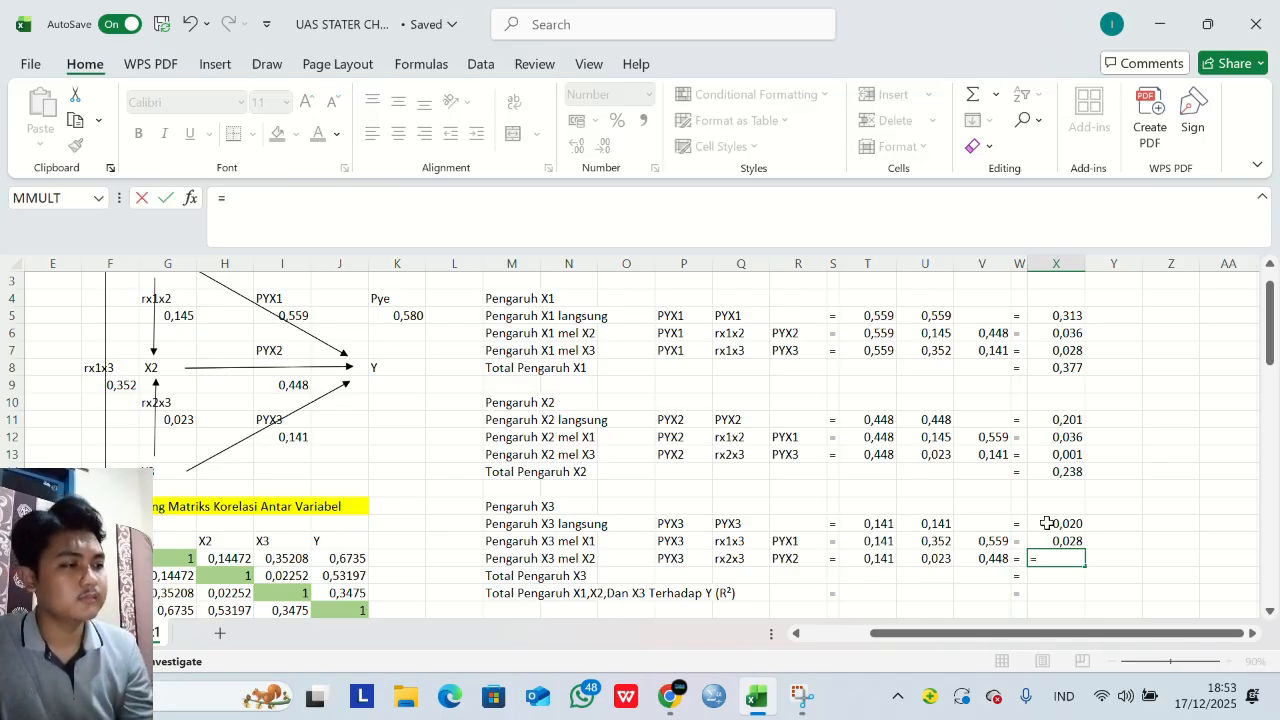
key("Left")
key("Left")
key("Left")
key("Left")
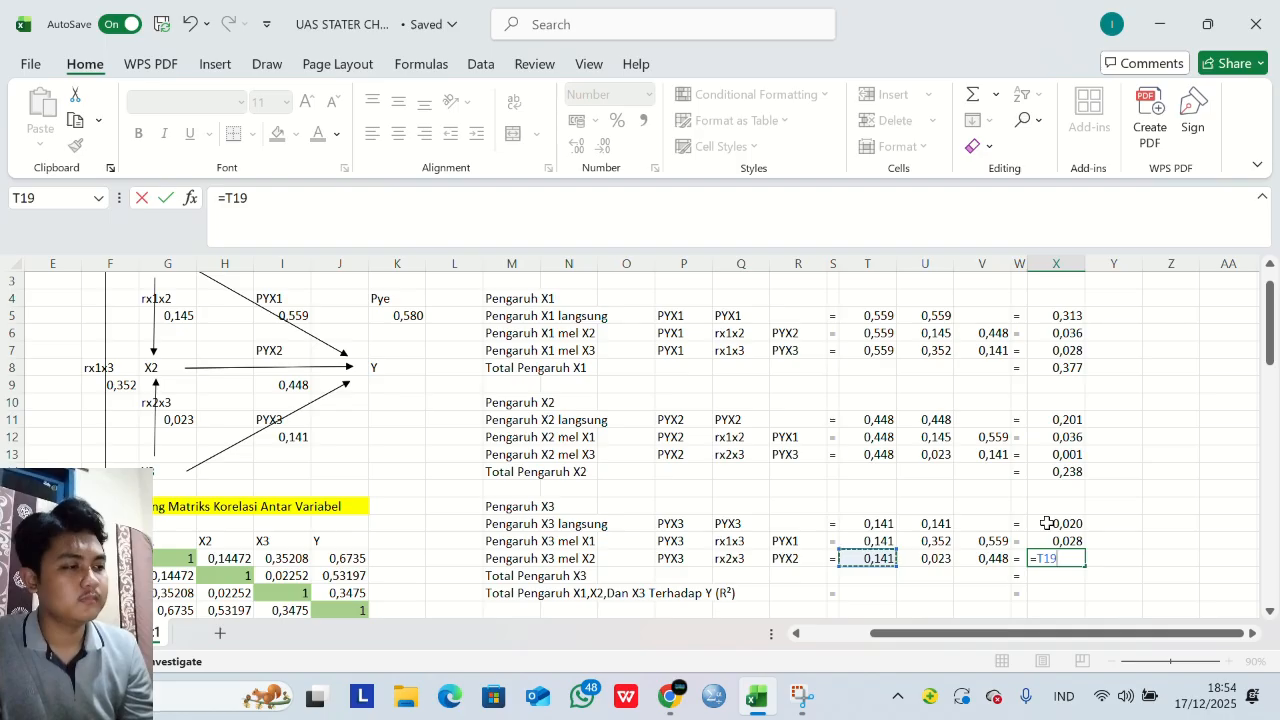
type("*")
key("Left")
key("Left")
key("Left")
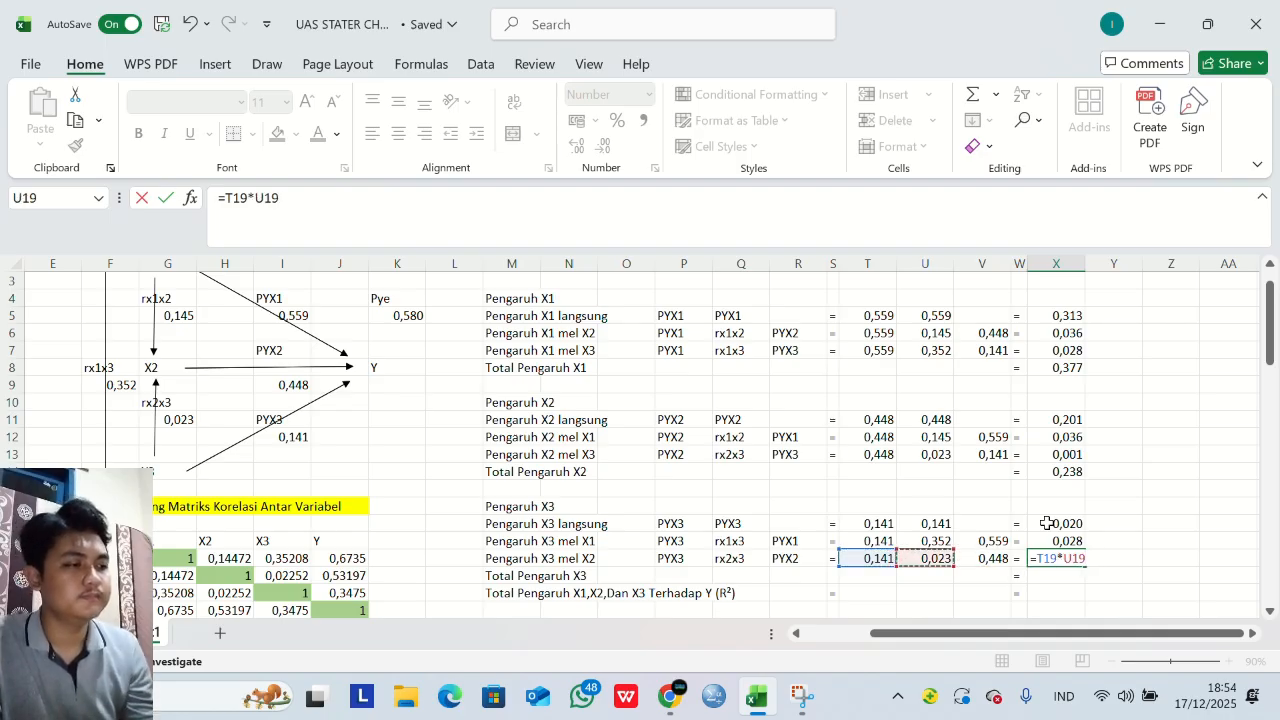
type("*")
key("Left")
key("Left")
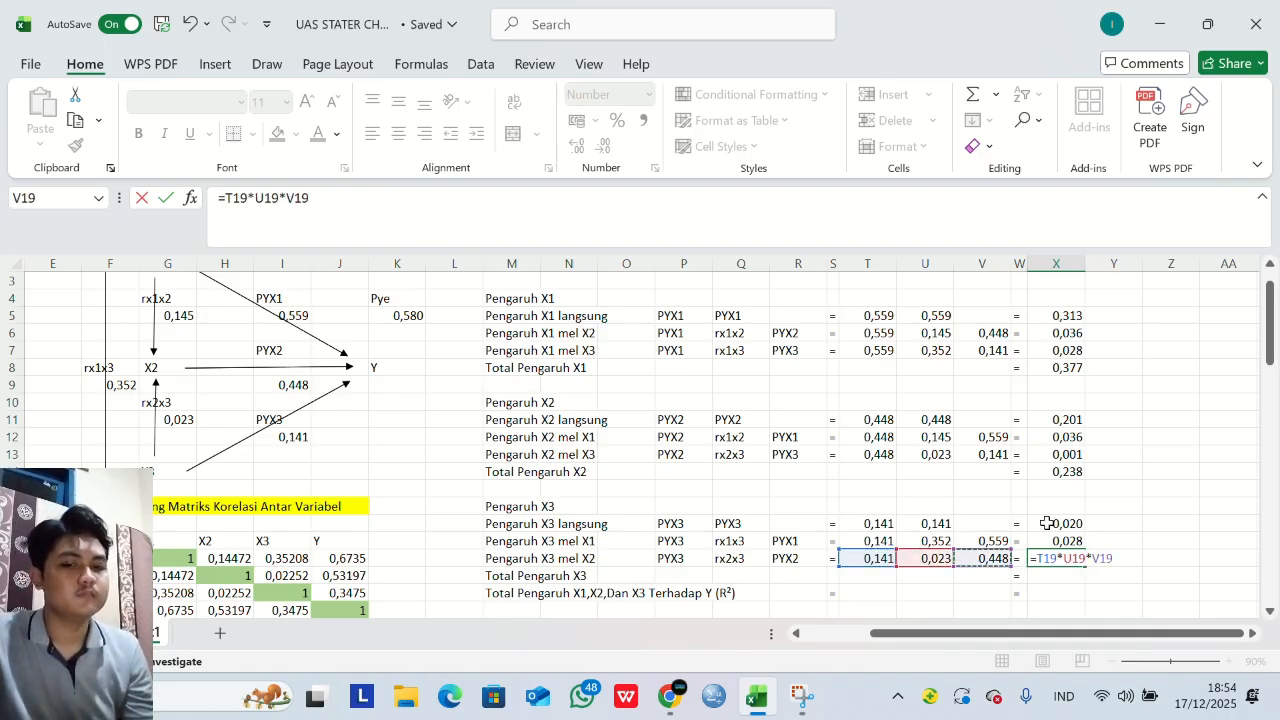
key("Return")
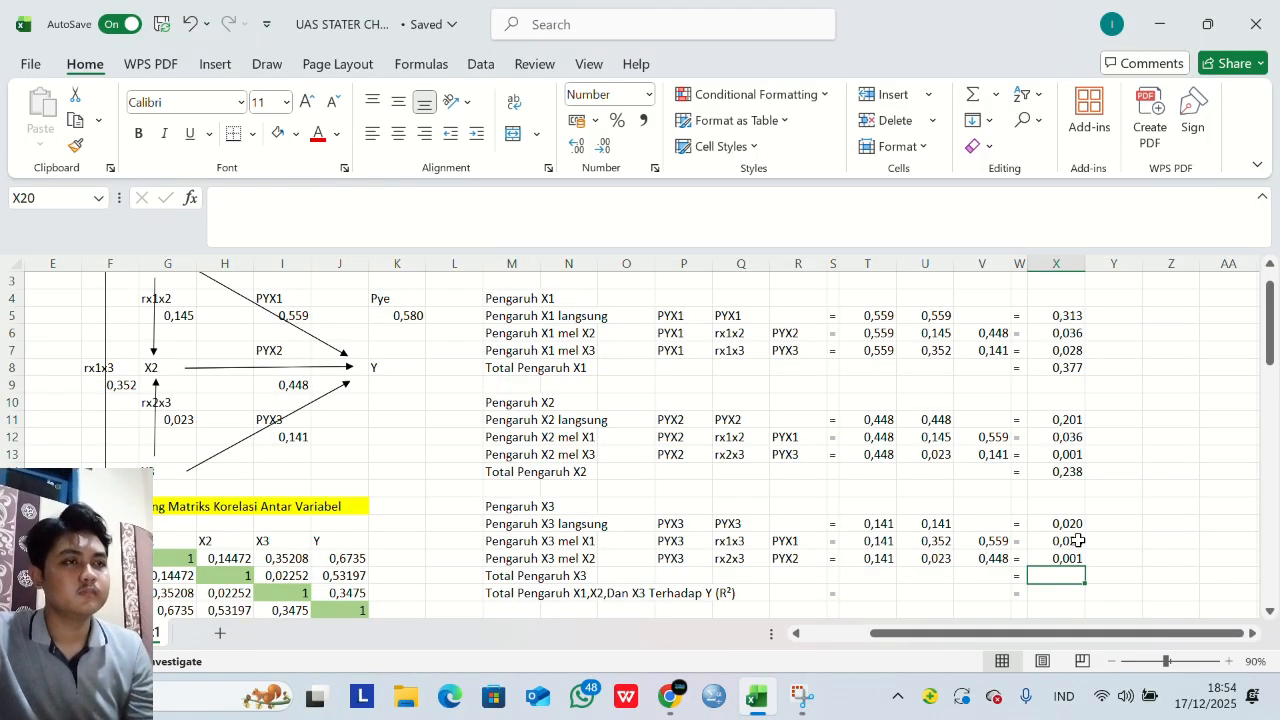
type("=")
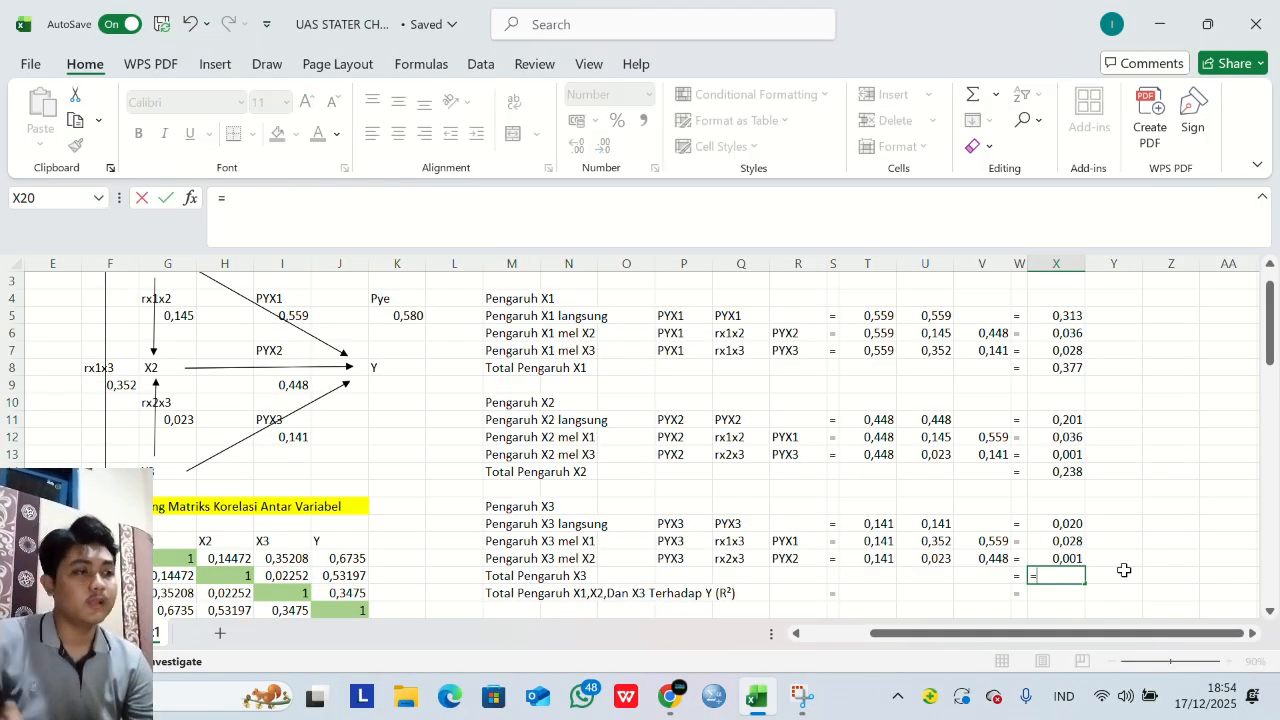
type("sum")
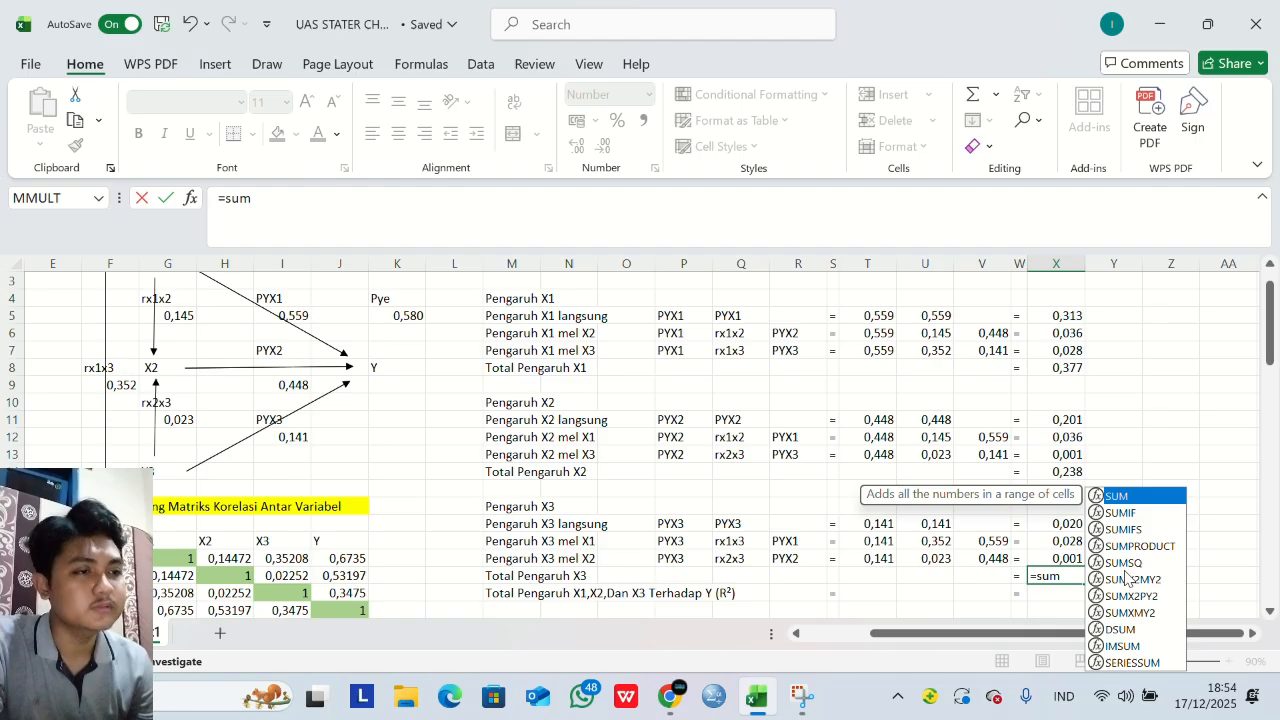
left_click(1148, 487)
Calculate the total X3 effect in X20 with a SUM of the three X3 effects in X17:X19.
double_click(1068, 578)
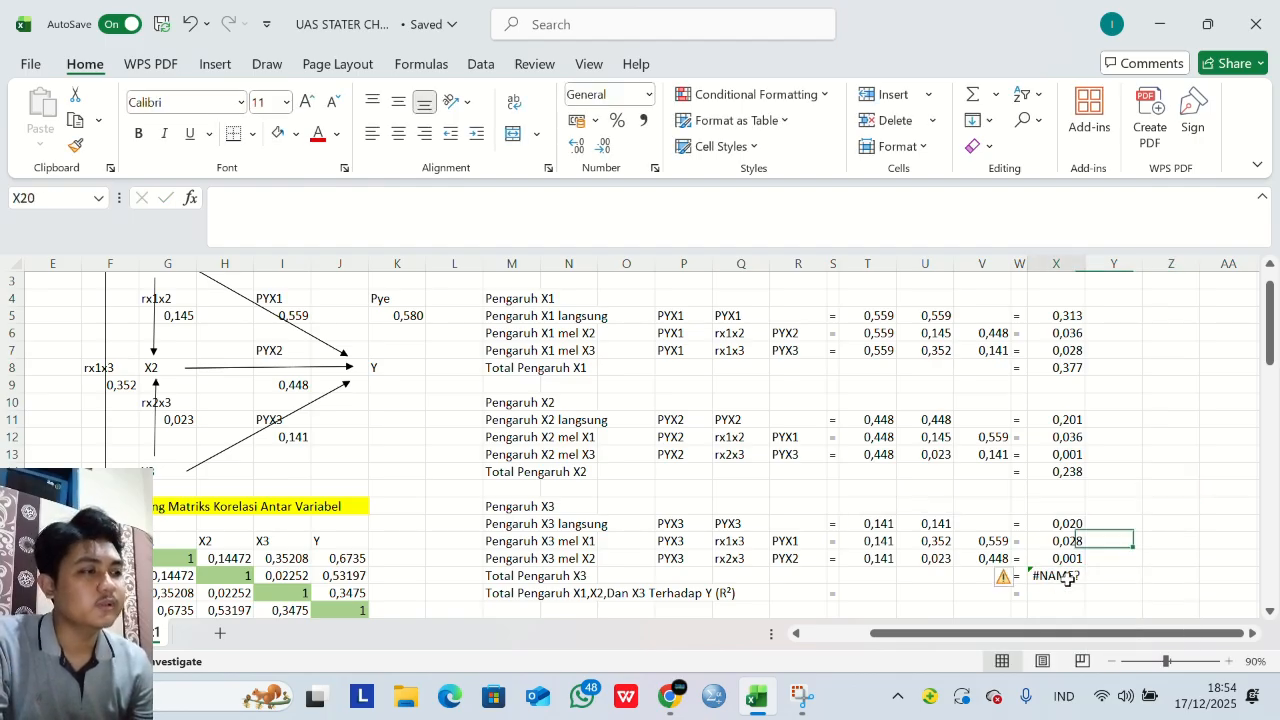
type("=")
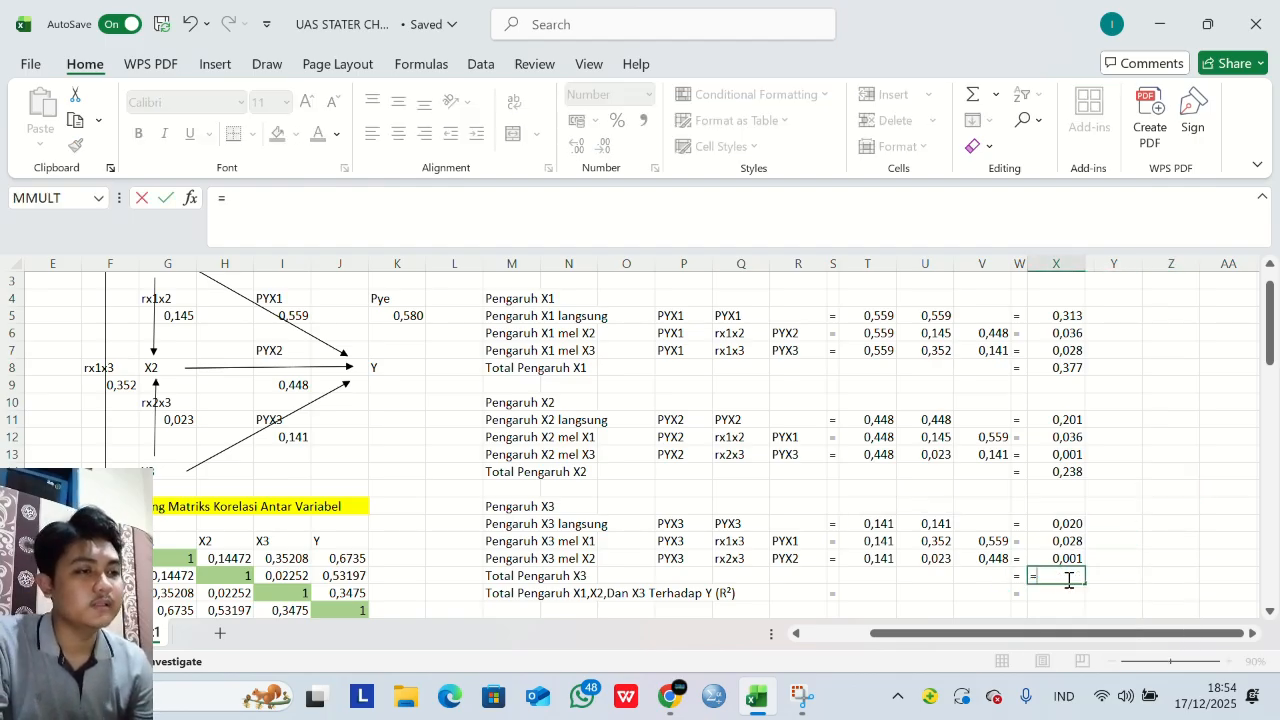
type("sum")
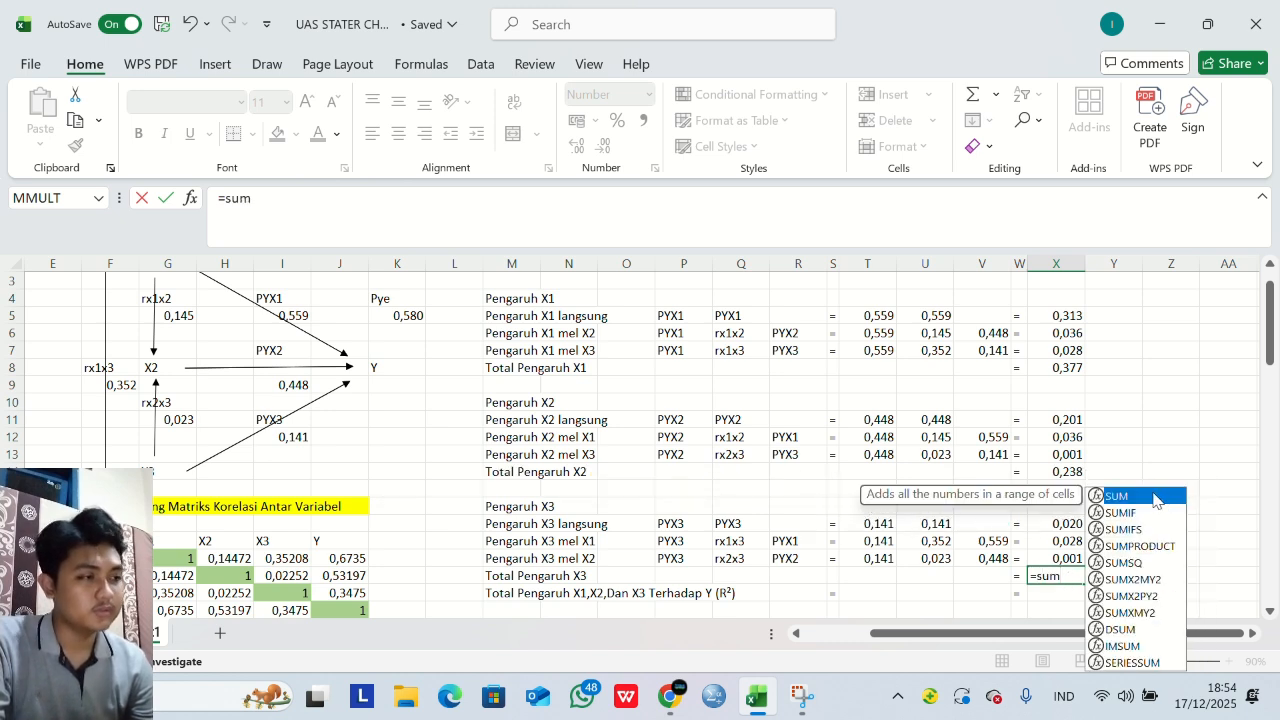
double_click(1155, 497)
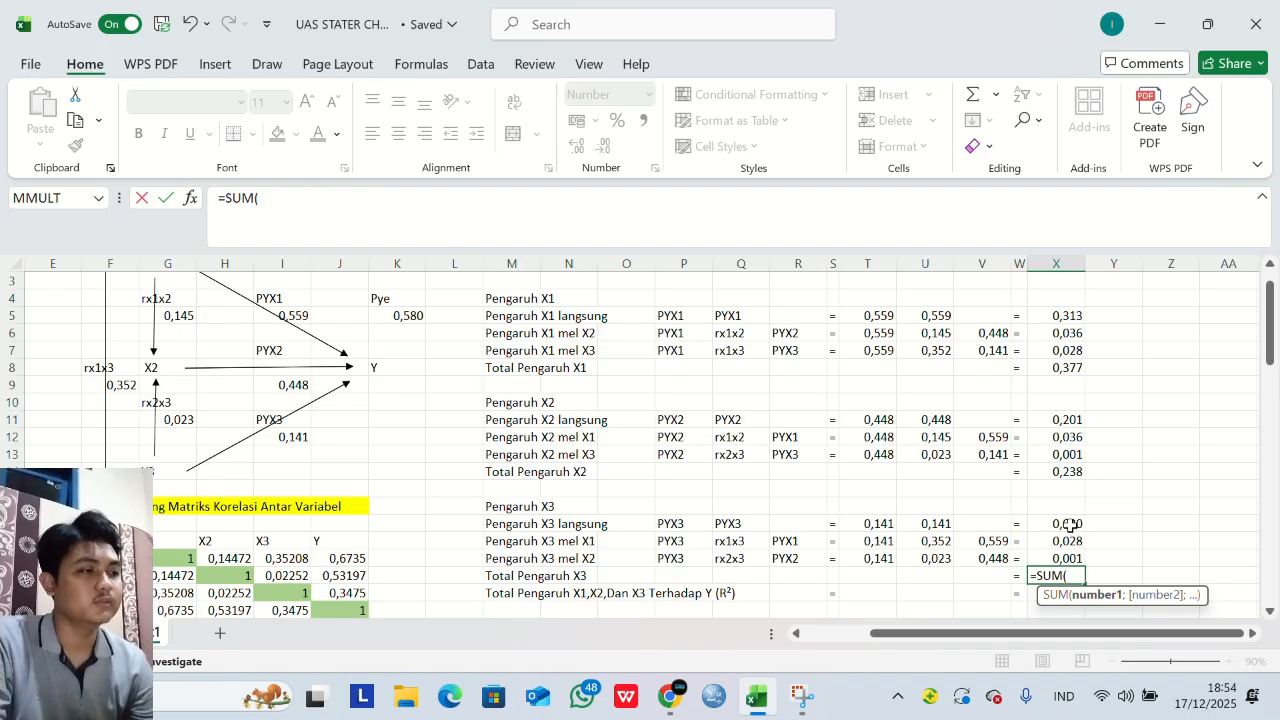
left_click_drag(1066, 523, 1071, 553)
key("Return")
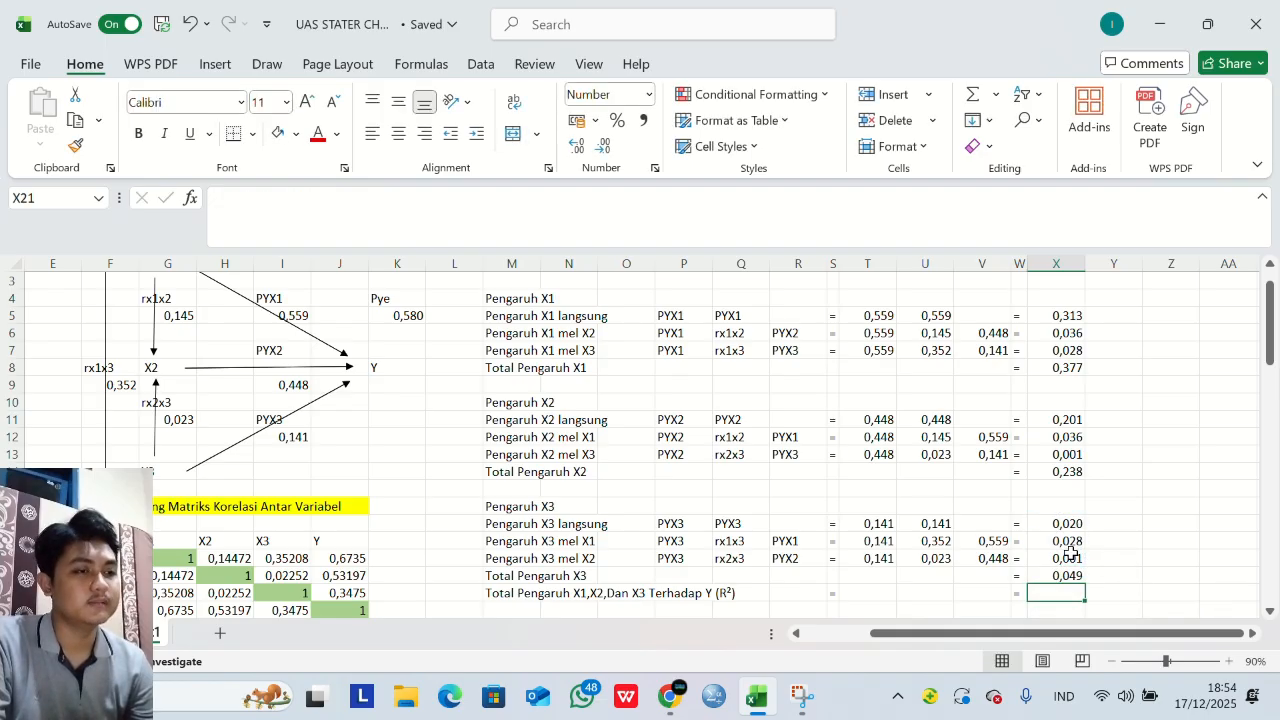
left_click(526, 38)
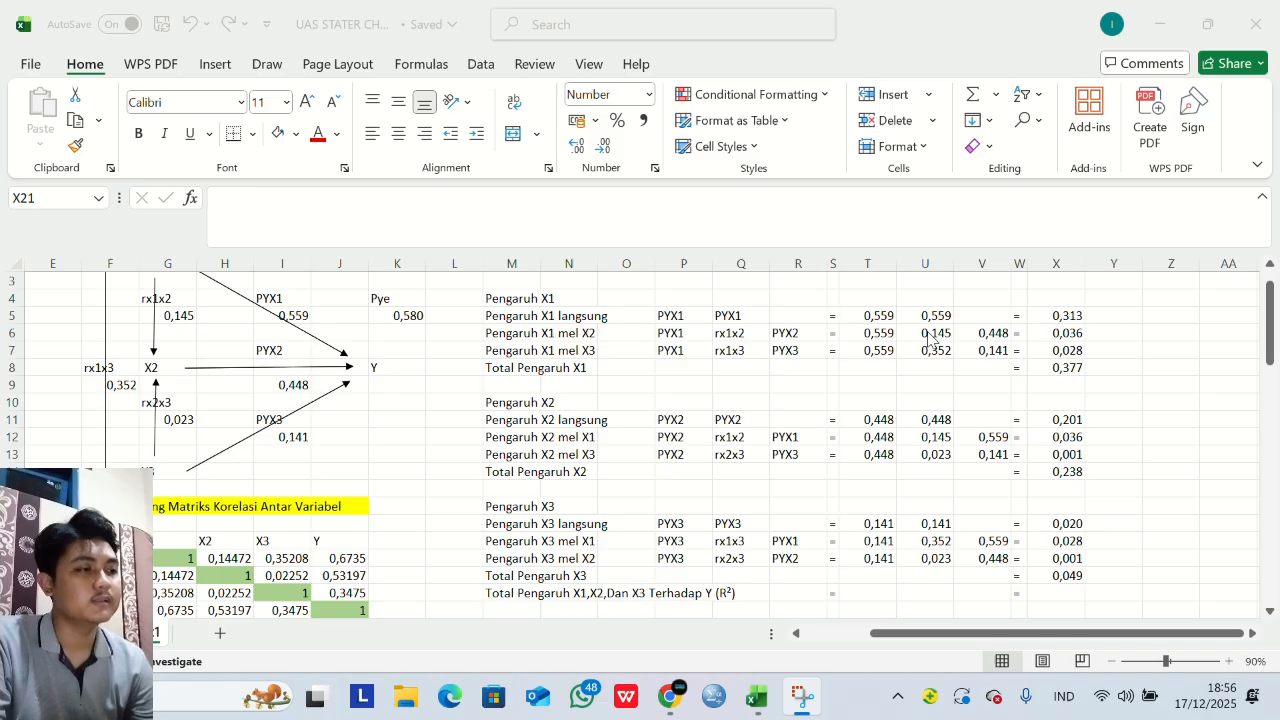
scroll(928, 340, "up", 1)
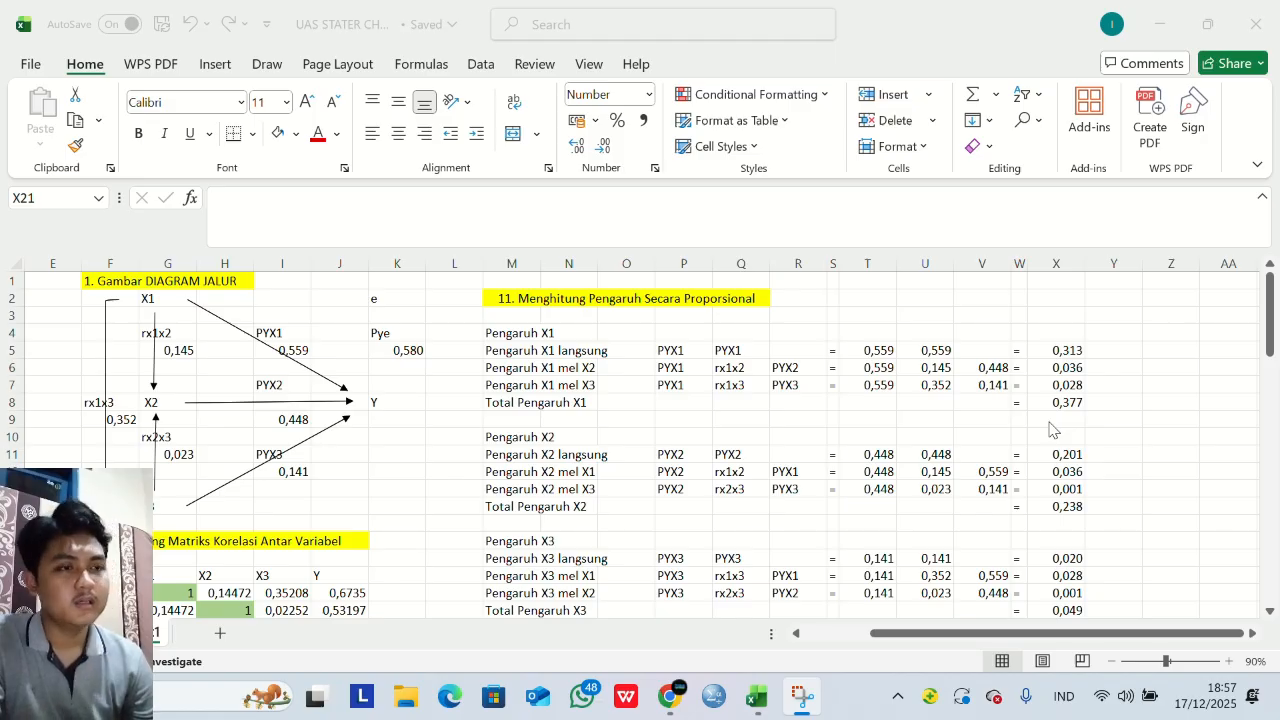
scroll(975, 475, "down", 1)
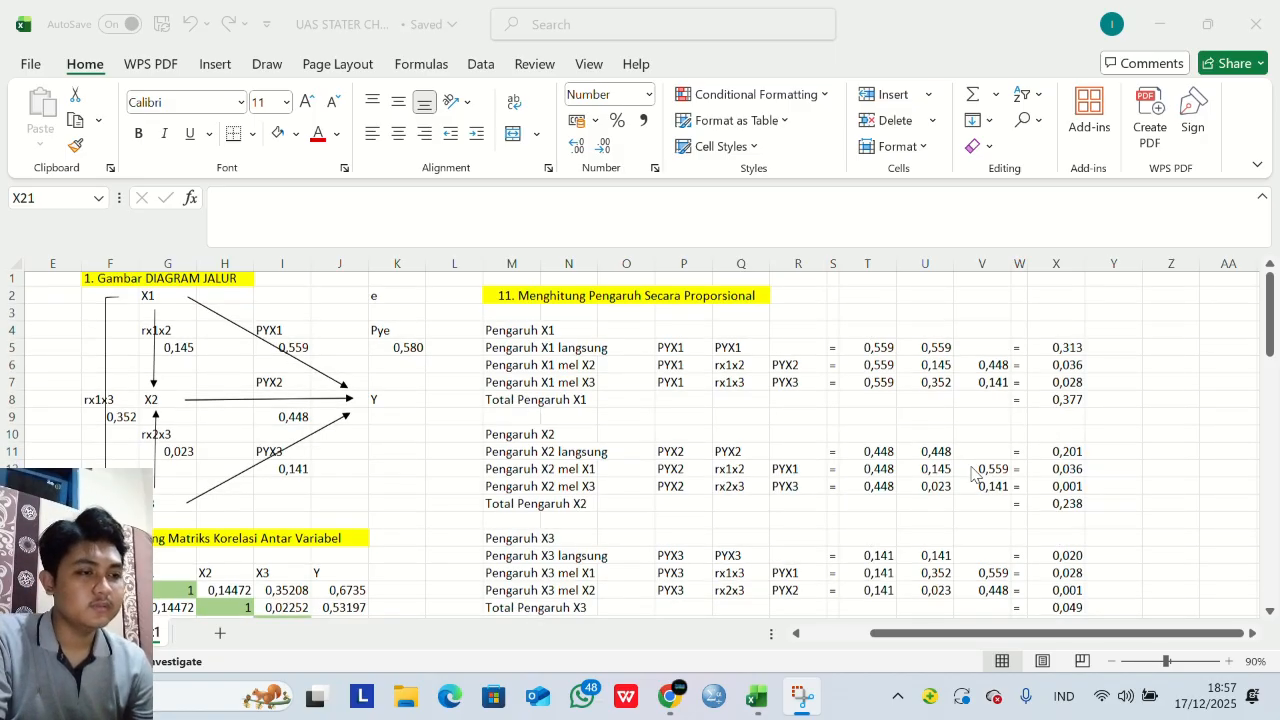
scroll(975, 475, "down", 2)
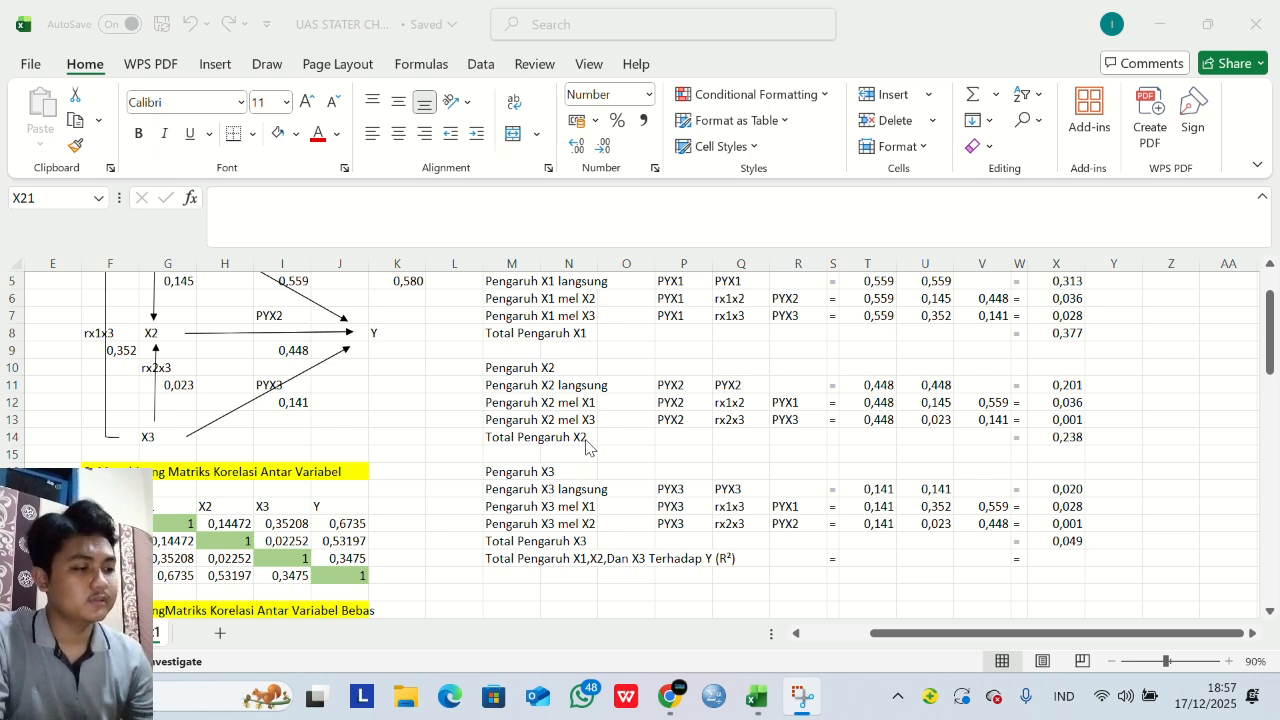
scroll(592, 445, "up", 1)
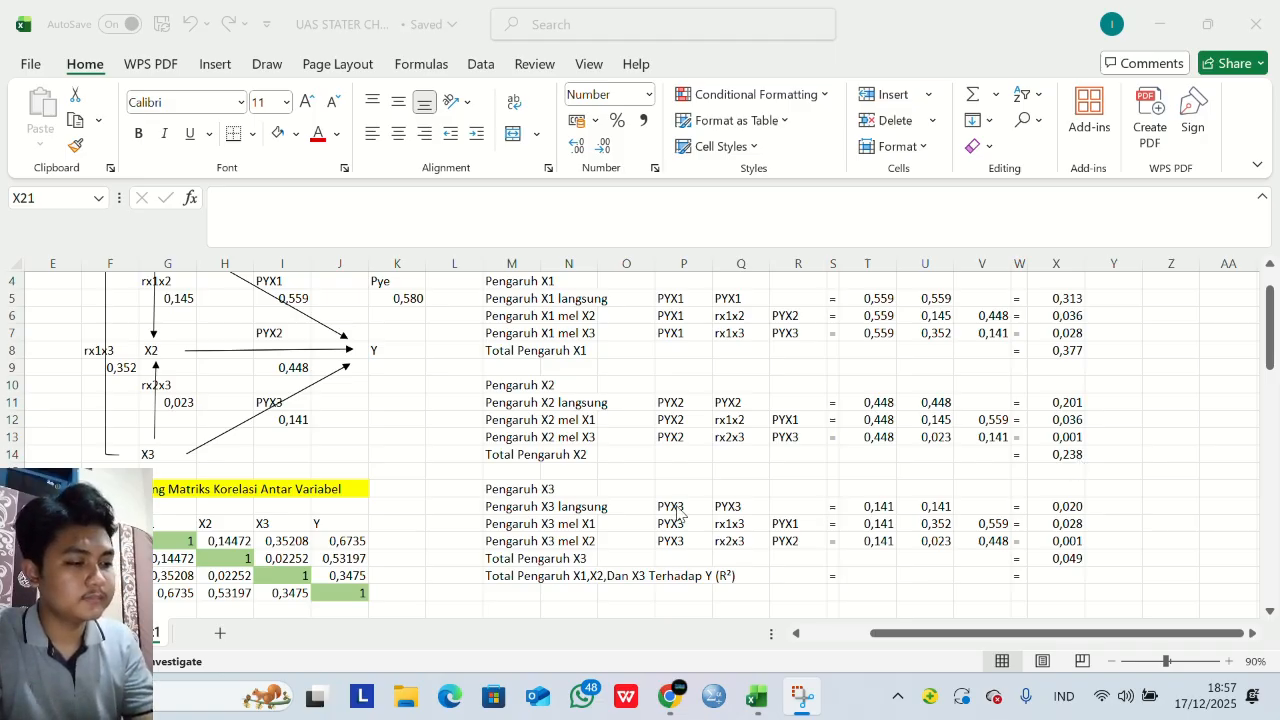
Calculate the total effect of X1, X2 and X3 on Y (R²) in X21 by adding the three totals, X8+X14+X20.
scroll(620, 450, "down", 2)
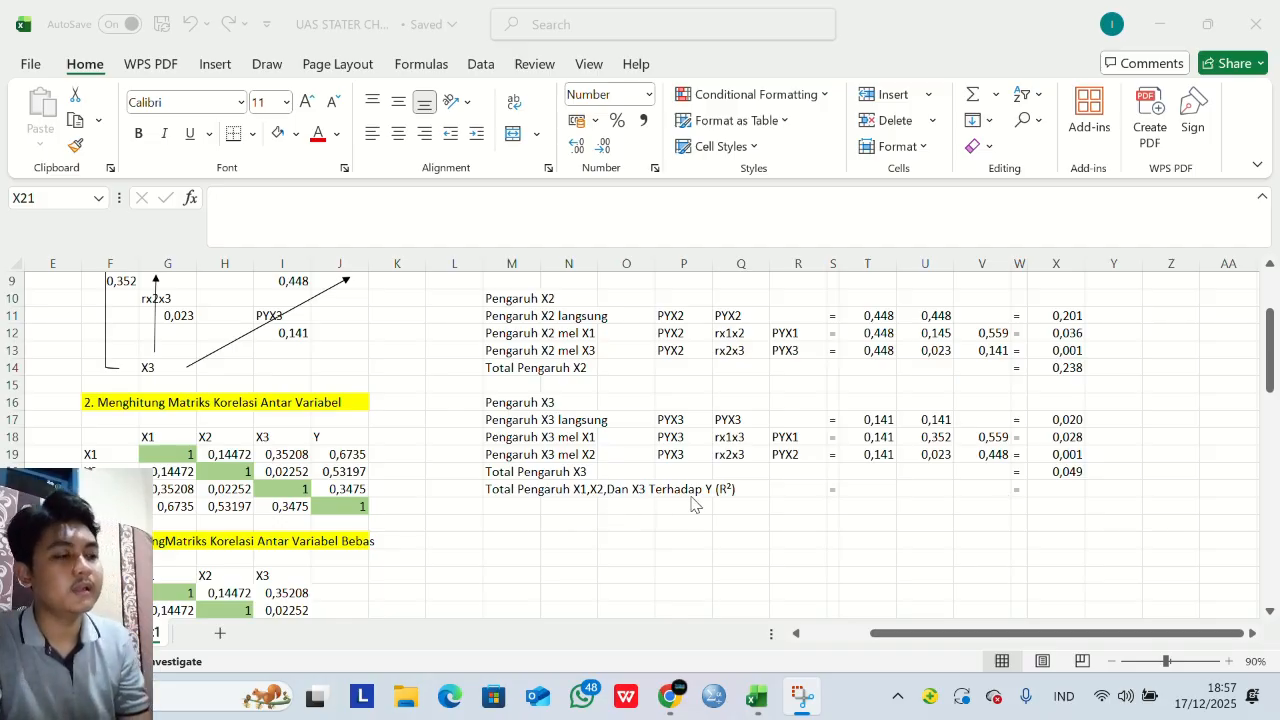
left_click(1054, 492)
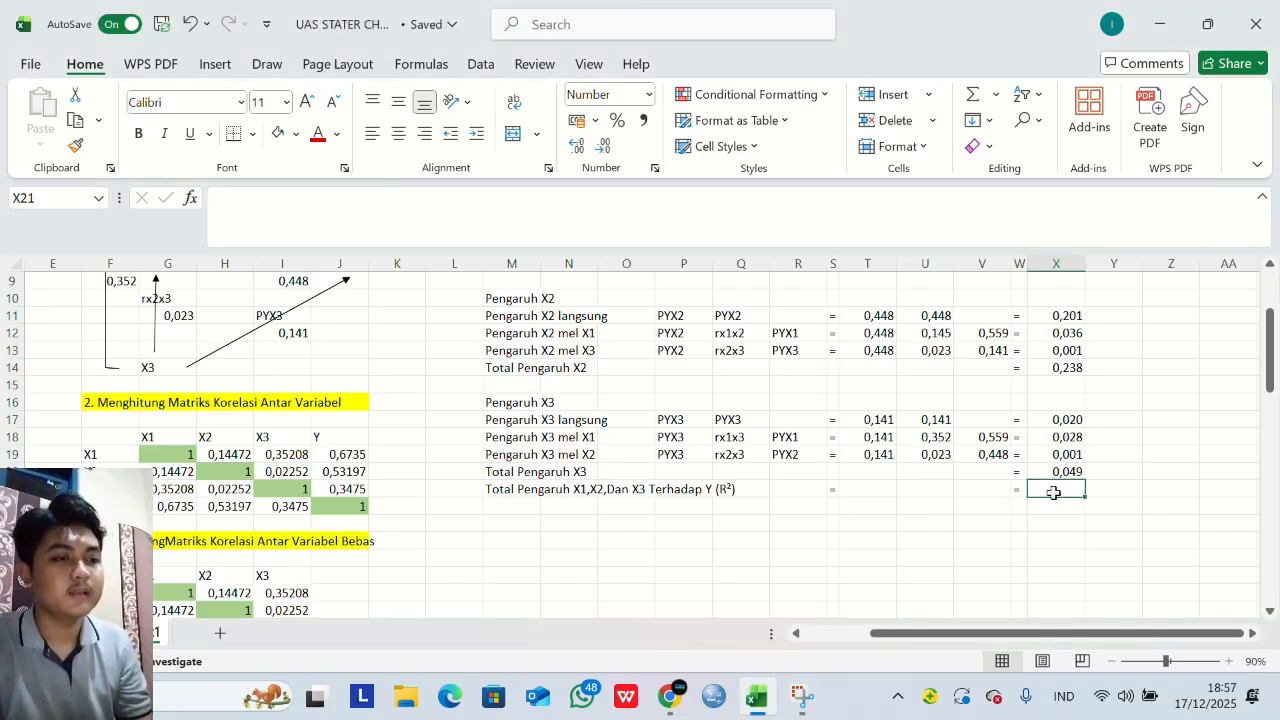
type("=")
scroll(1058, 430, "up", 2)
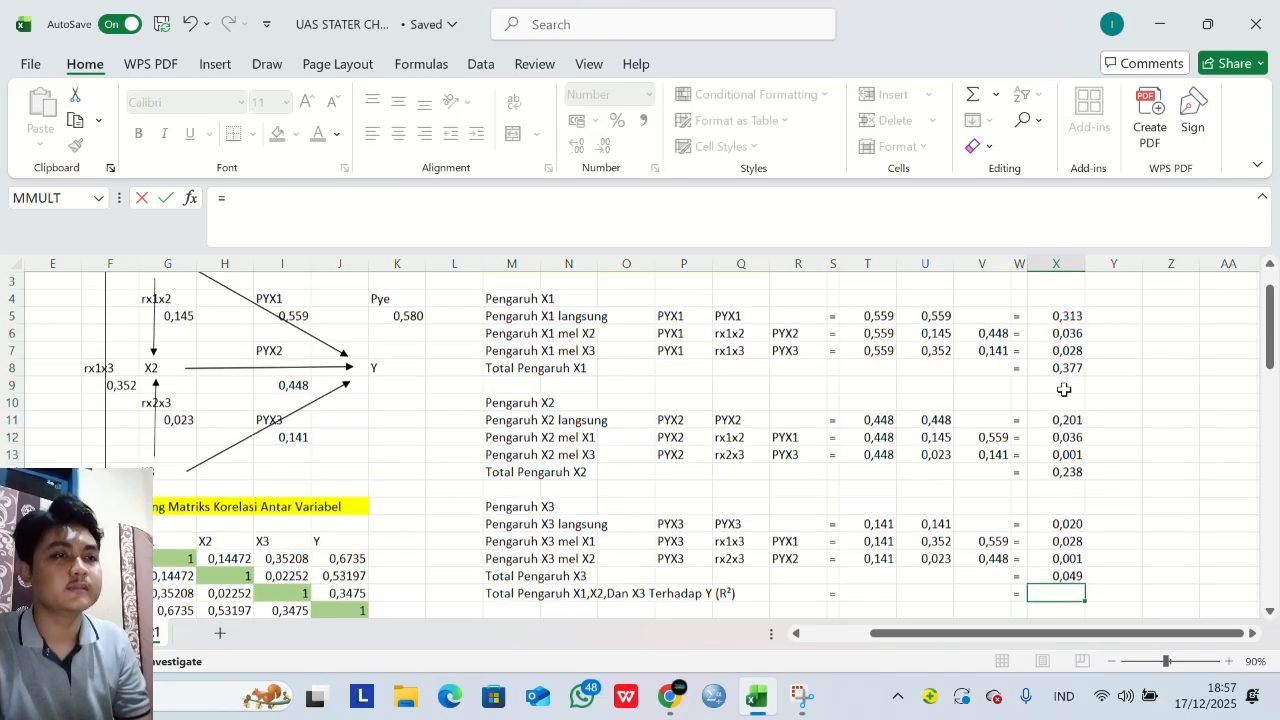
left_click(1058, 368)
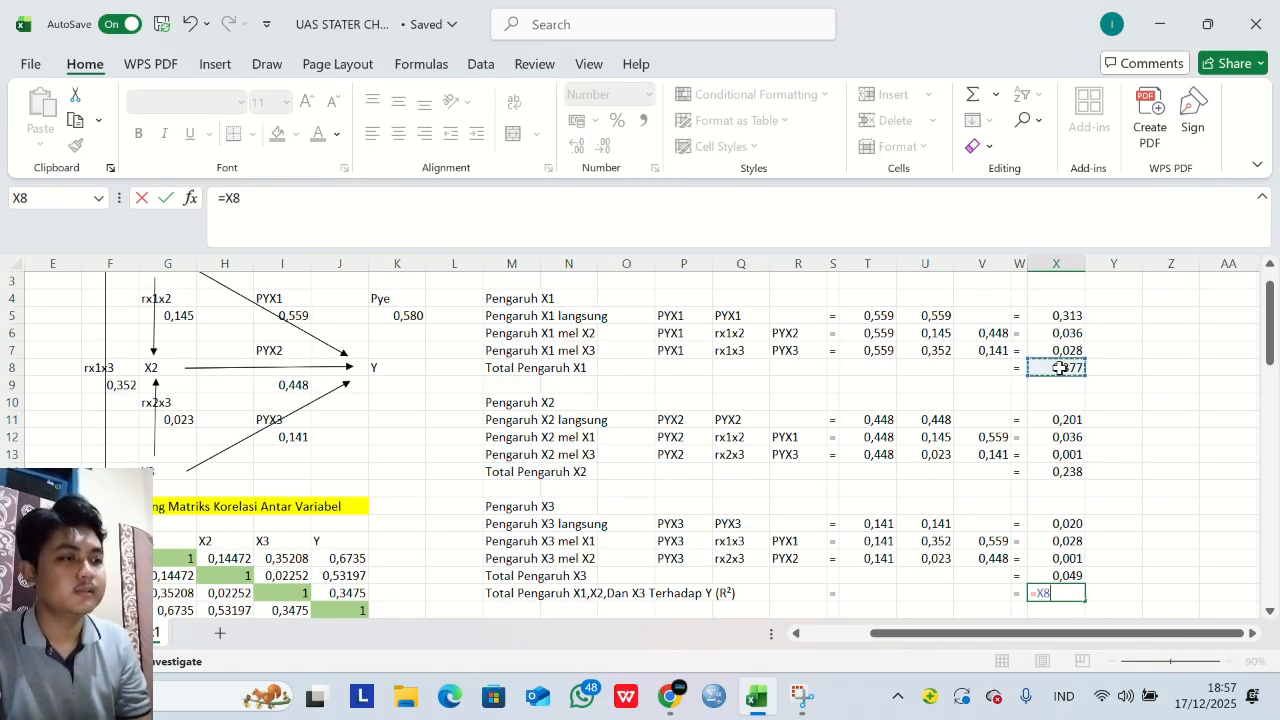
type("+")
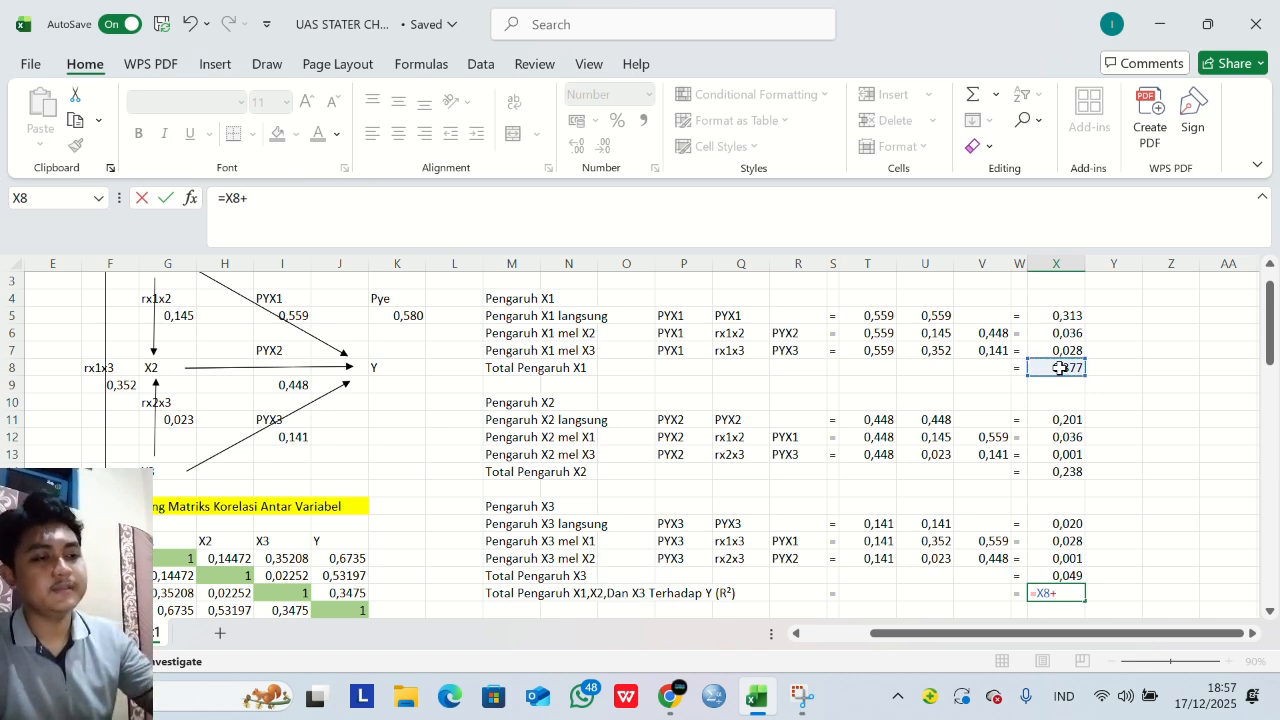
left_click(1065, 470)
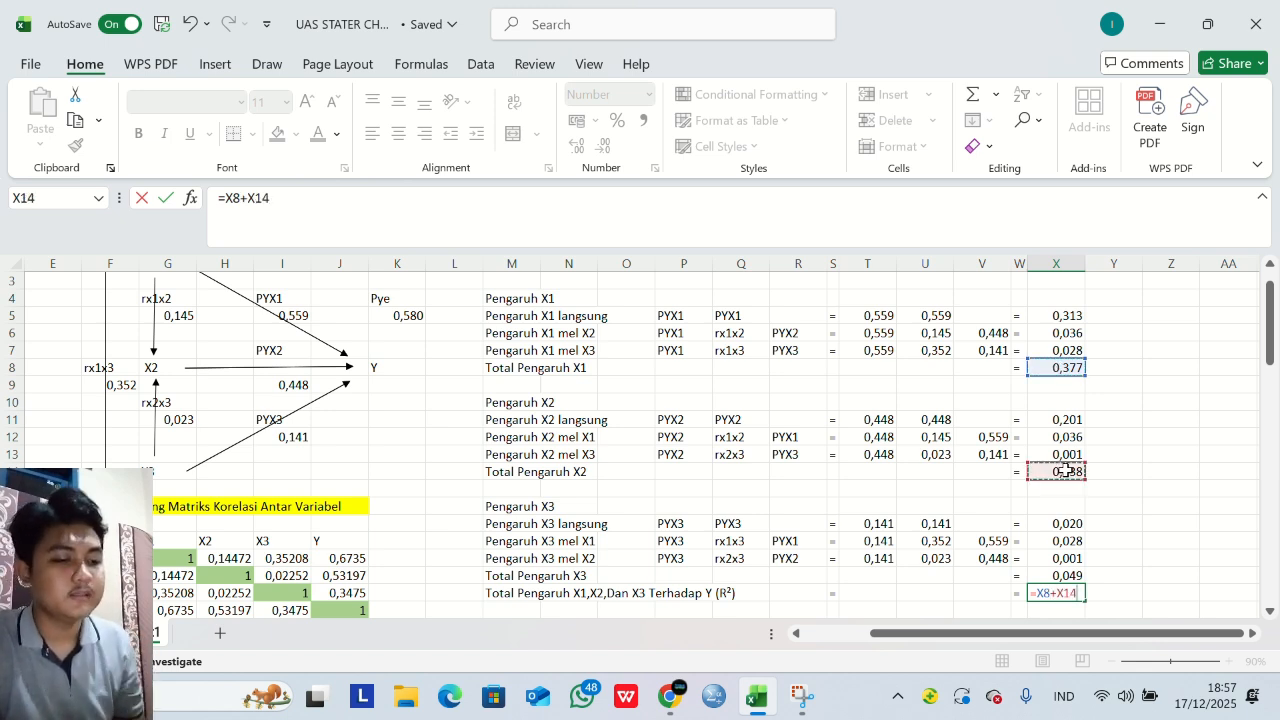
left_click(1064, 576)
key("Return")
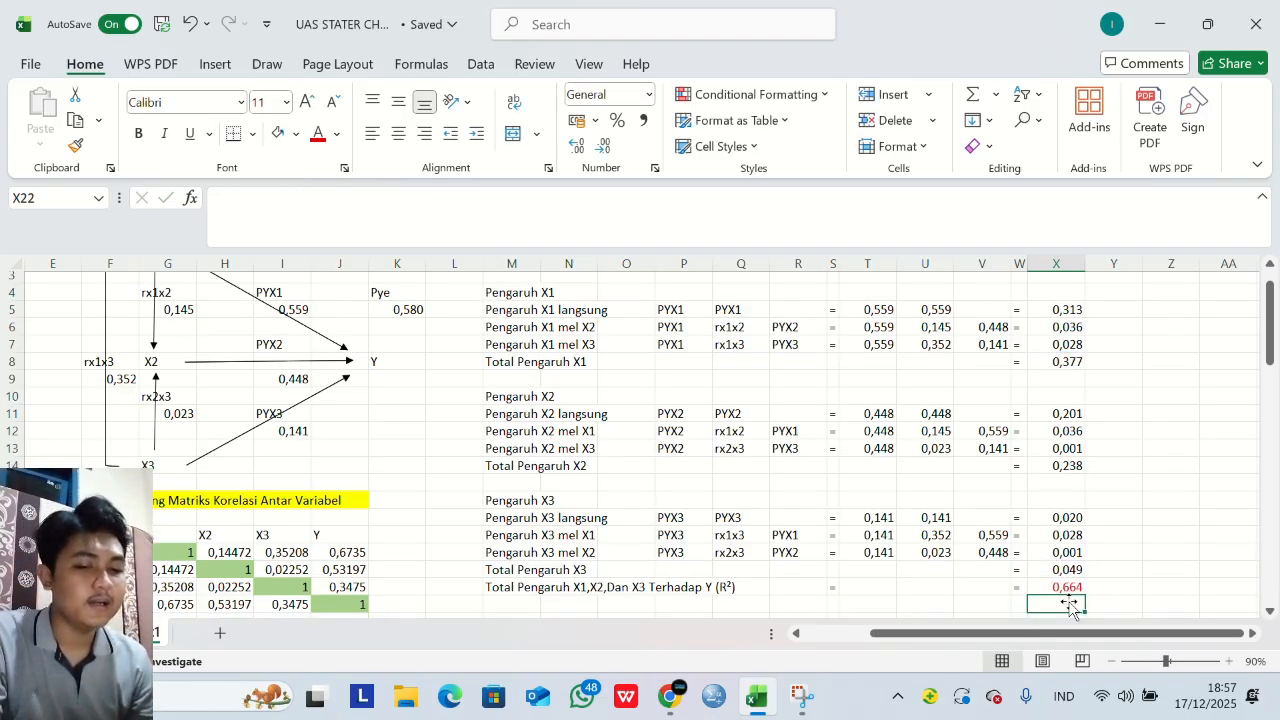
Apply a red font color to the coefficient of determination (R²) result in M47 of section 6.
scroll(1070, 605, "down", 2)
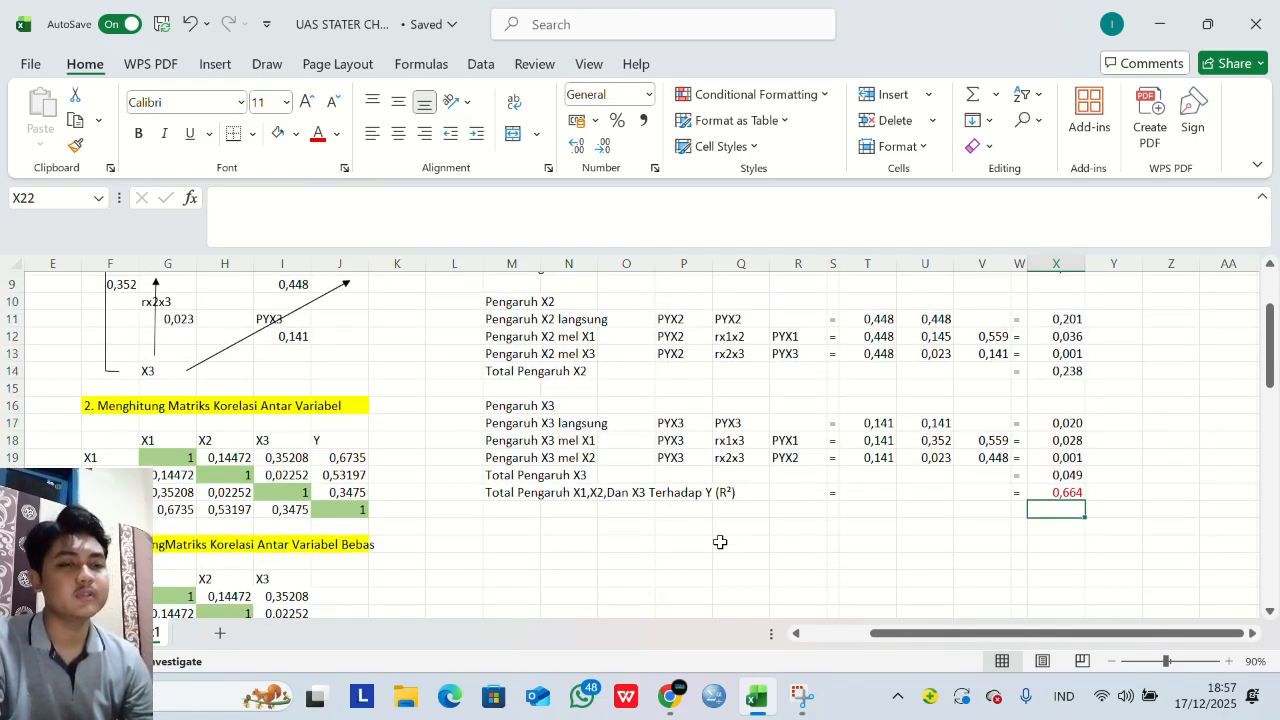
scroll(720, 541, "down", 10)
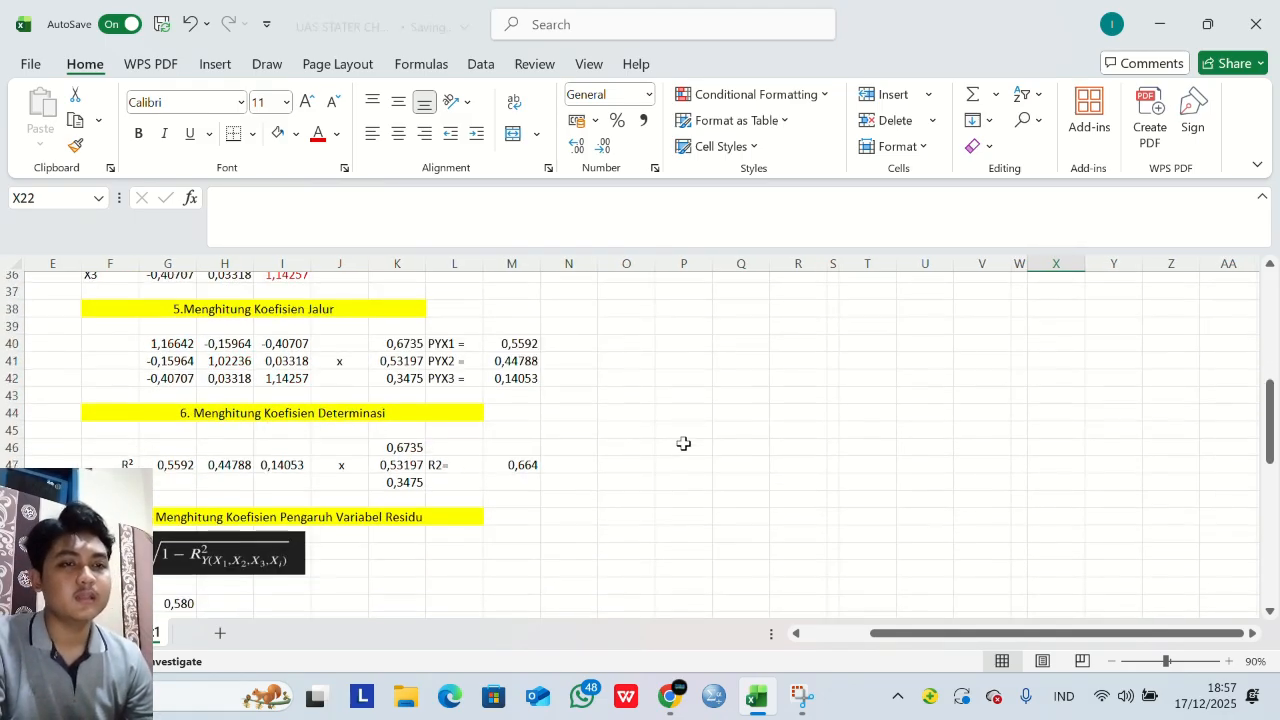
left_click(505, 436)
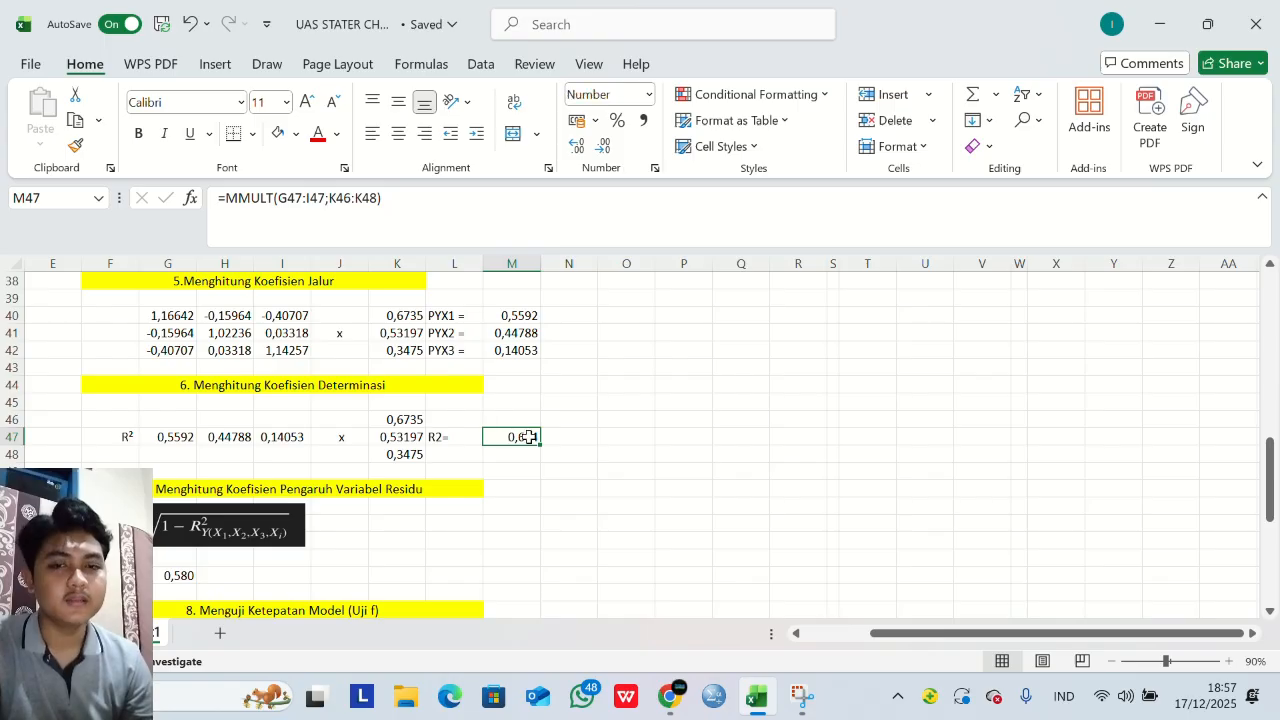
left_click(318, 134)
Review the proportional effects in section 11, then the source data, path diagram and correlation matrices on the sheet.
scroll(675, 392, "up", 1)
scroll(675, 392, "up", 11)
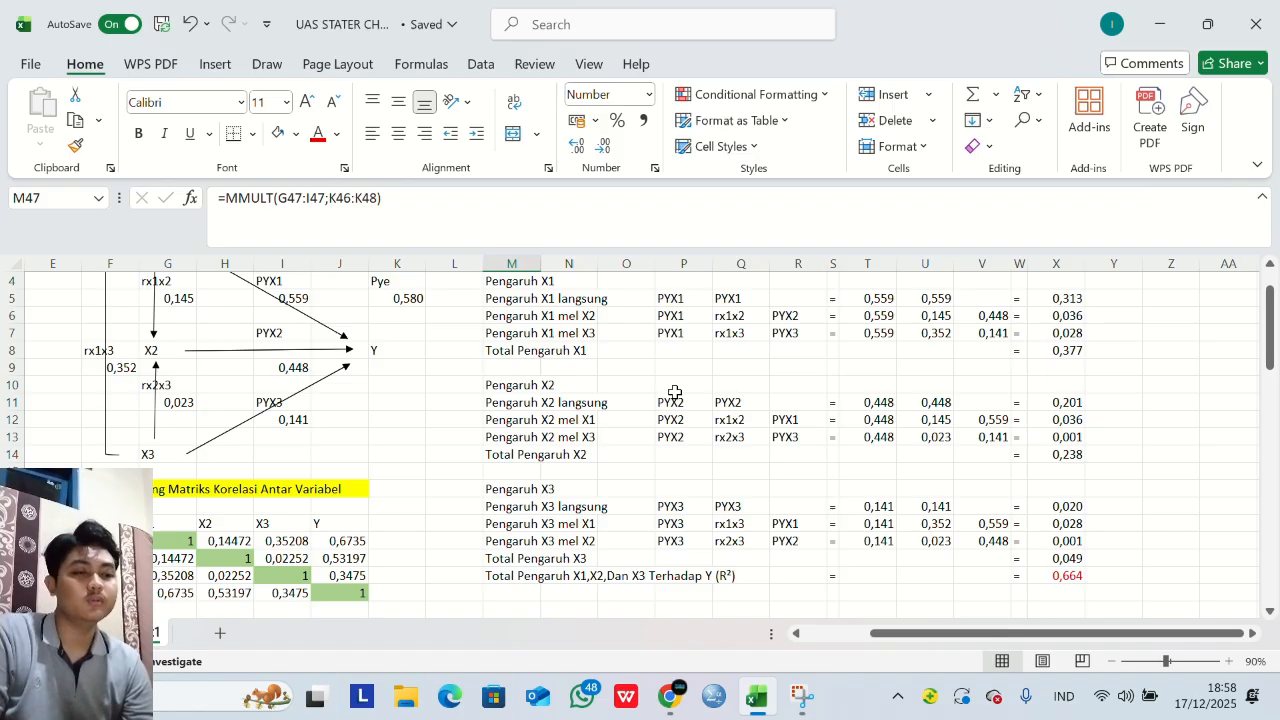
scroll(703, 403, "up", 1)
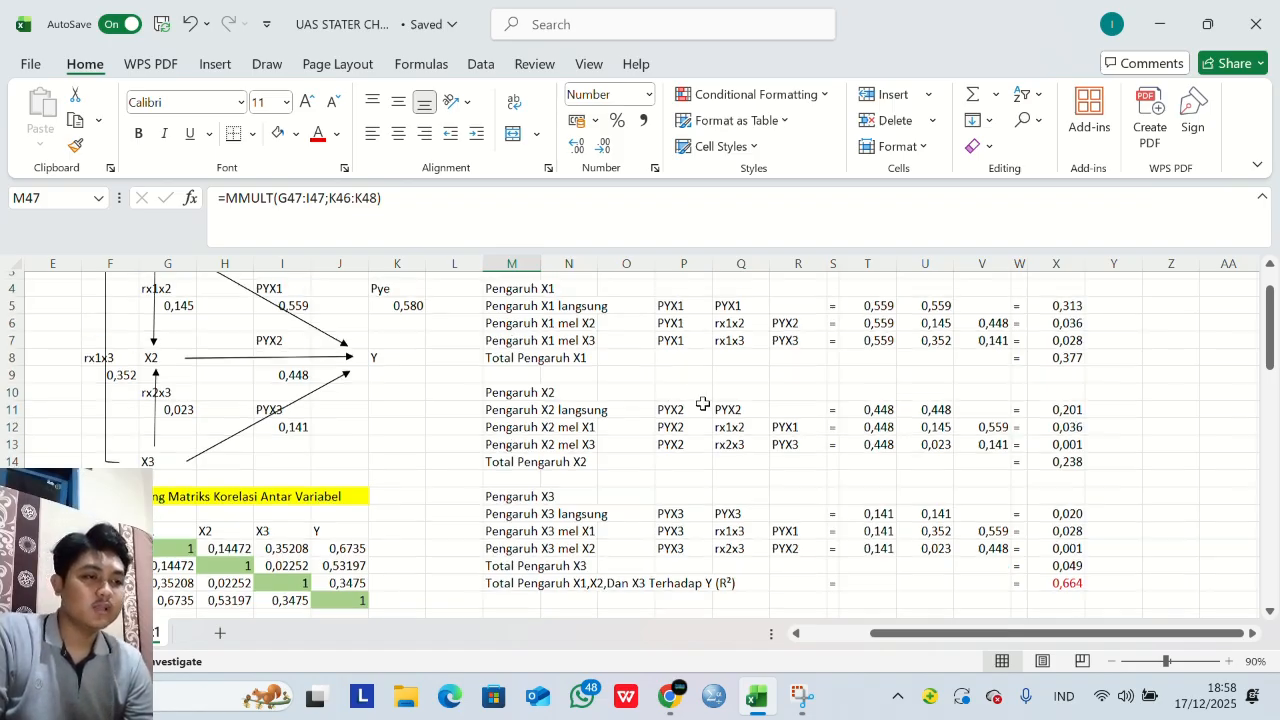
scroll(703, 403, "up", 1)
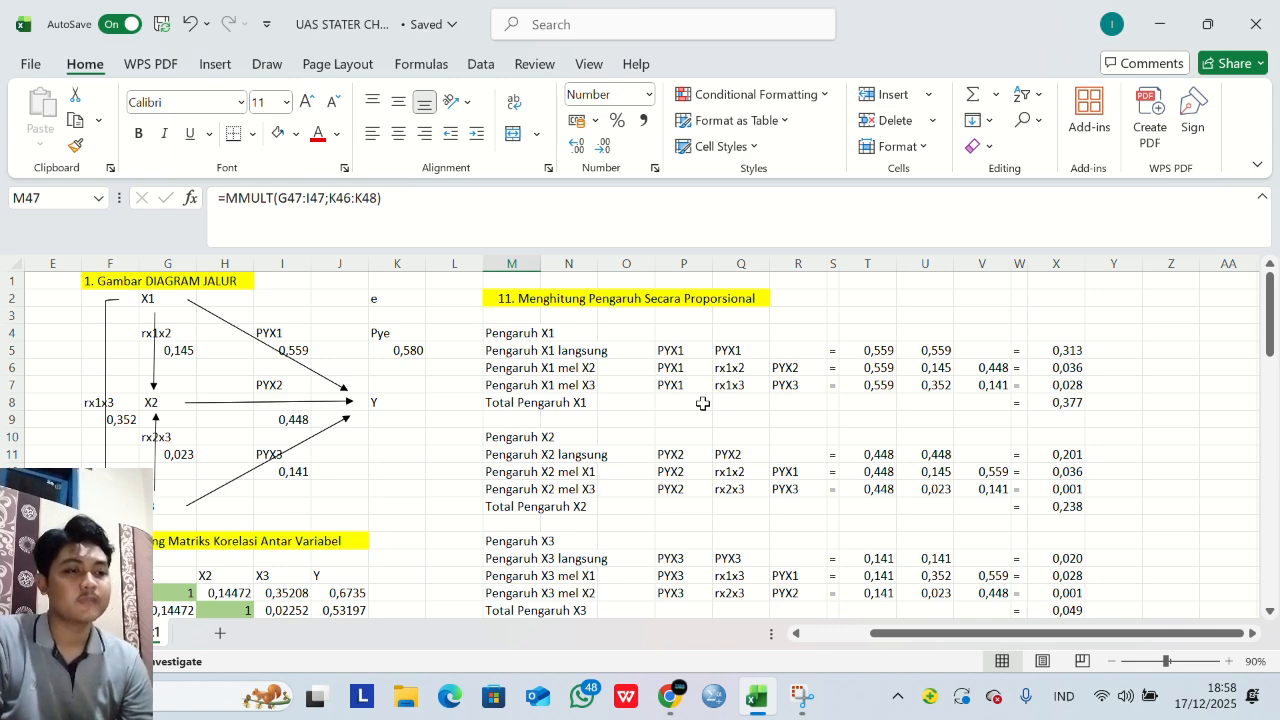
scroll(674, 391, "left", 4)
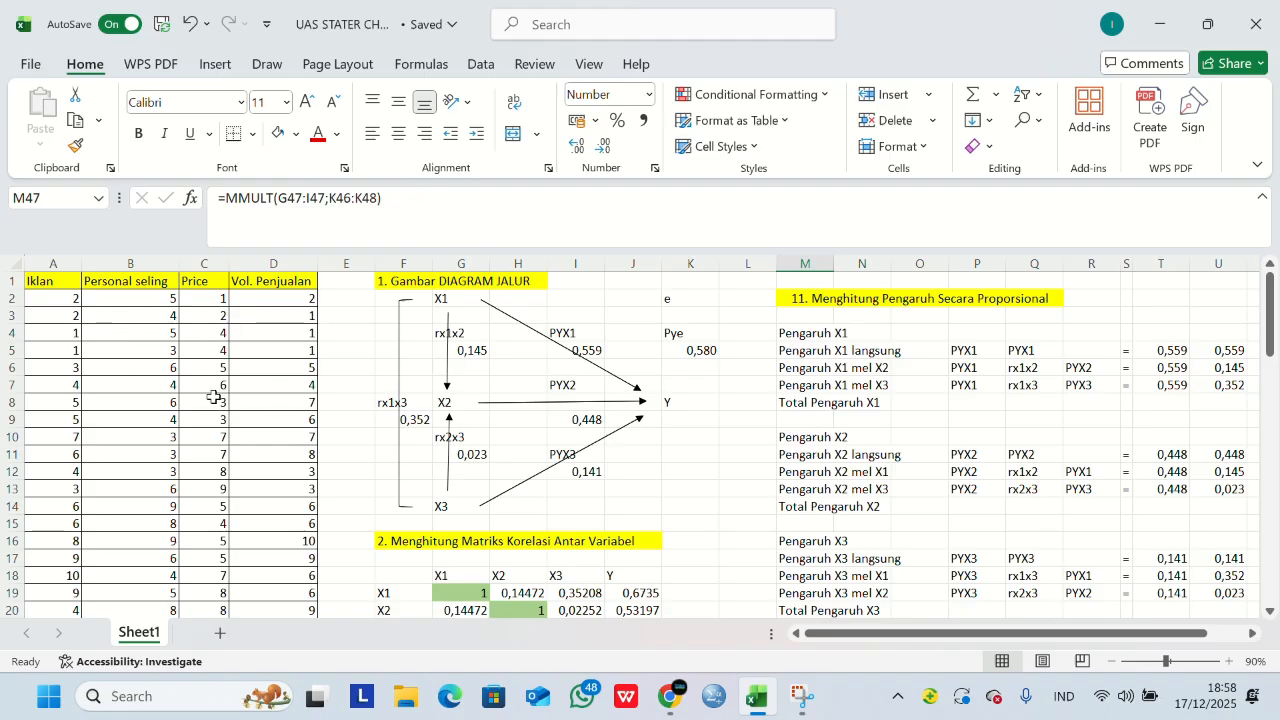
scroll(352, 484, "down", 1)
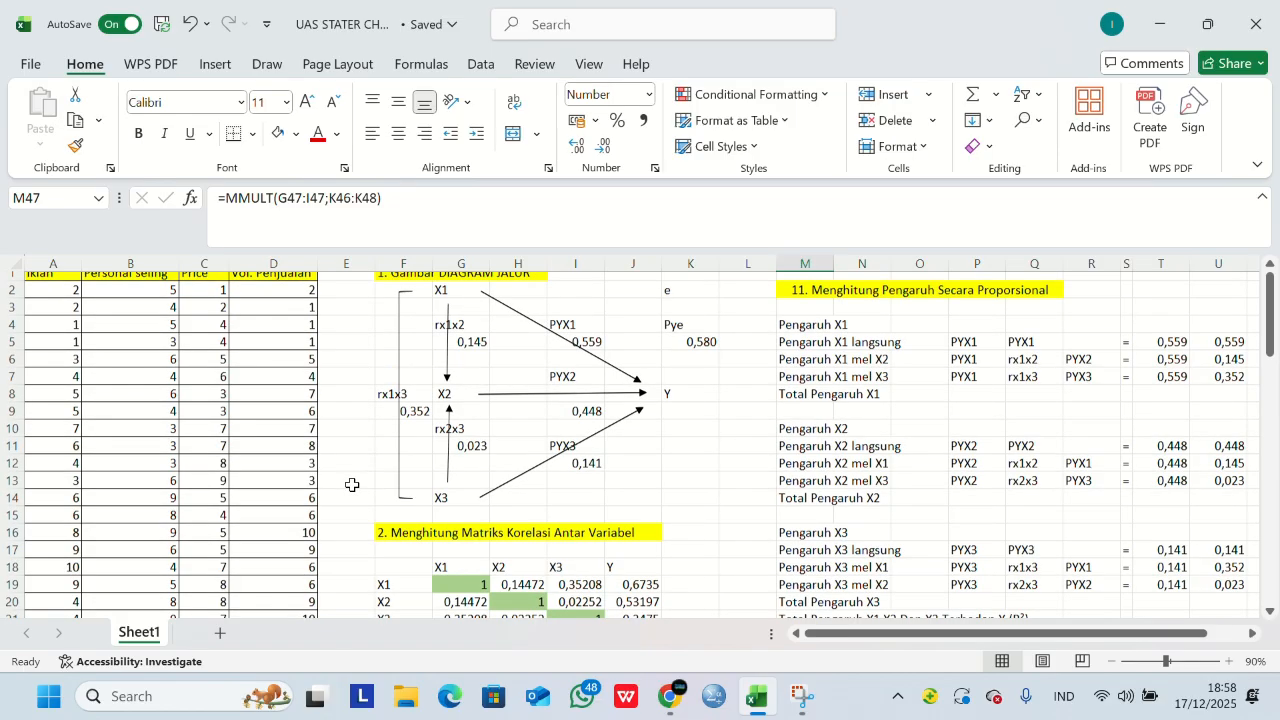
scroll(352, 484, "down", 2)
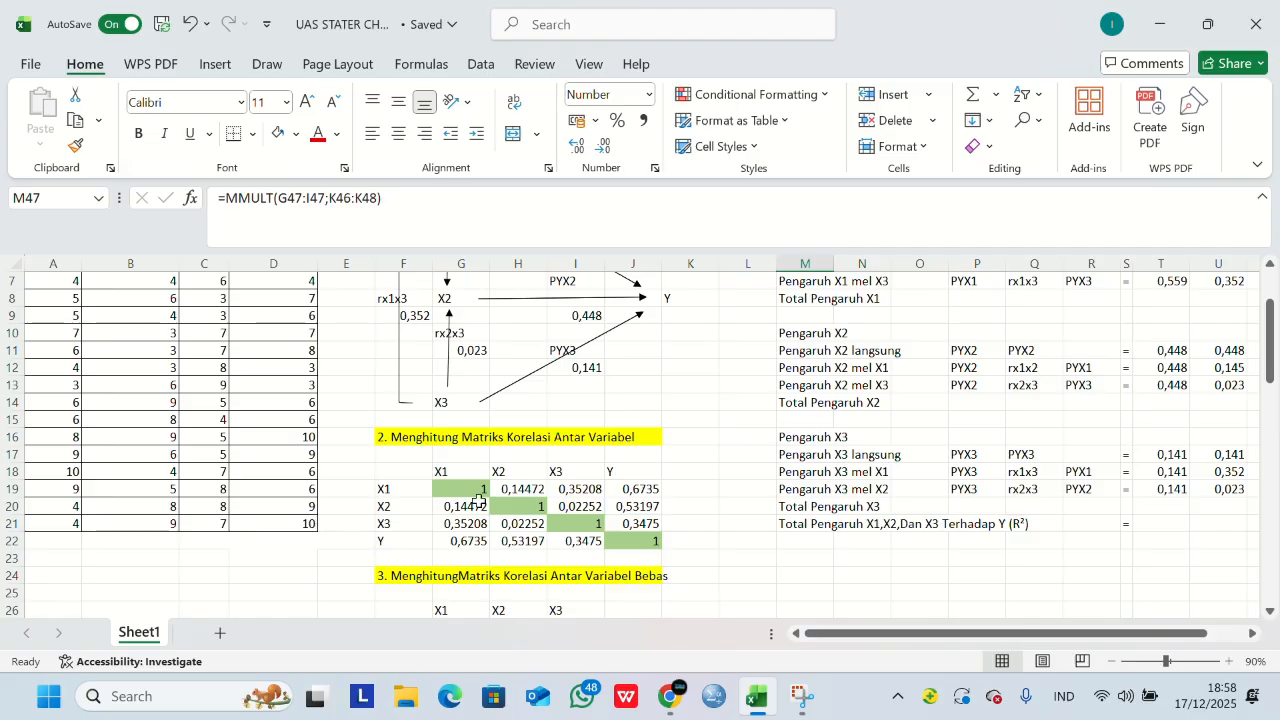
scroll(479, 501, "down", 5)
scroll(479, 501, "up", 2)
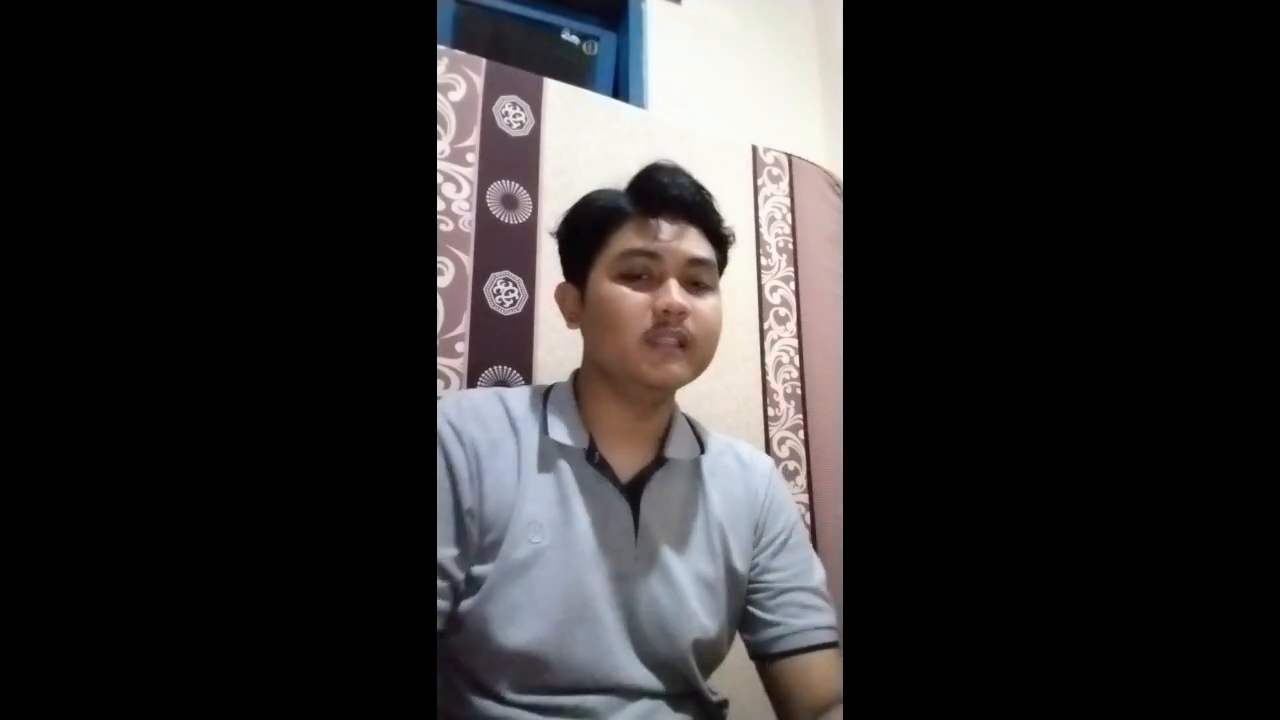